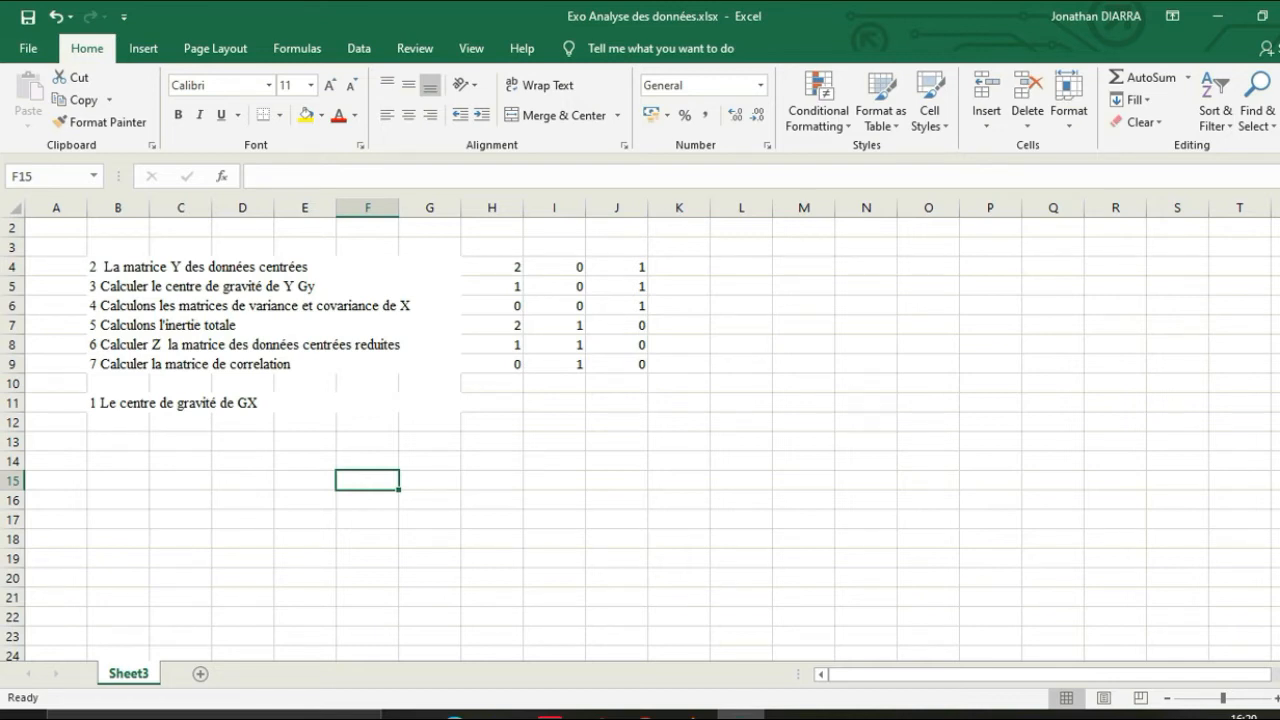
- Copy the heading "1 Le centre de gravité de GX" from B11 into cell B3
left_click(492, 267)
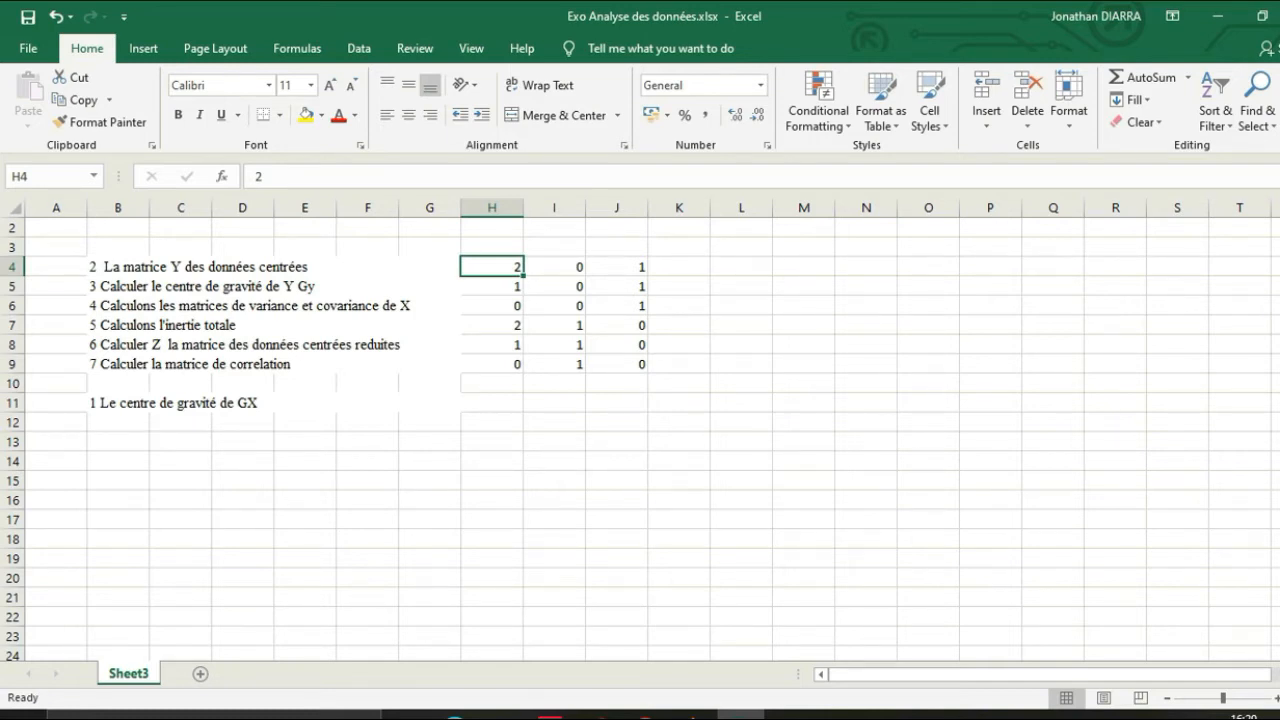
left_click_drag(492, 267, 630, 364)
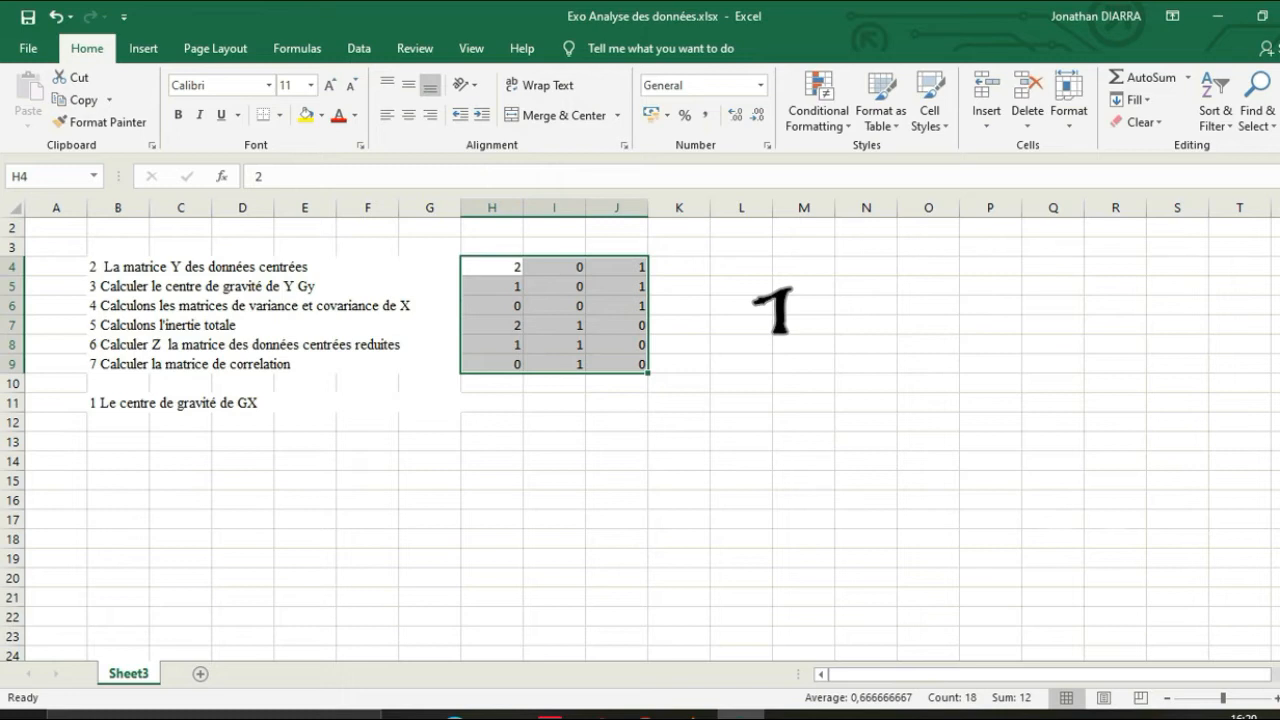
left_click(274, 403)
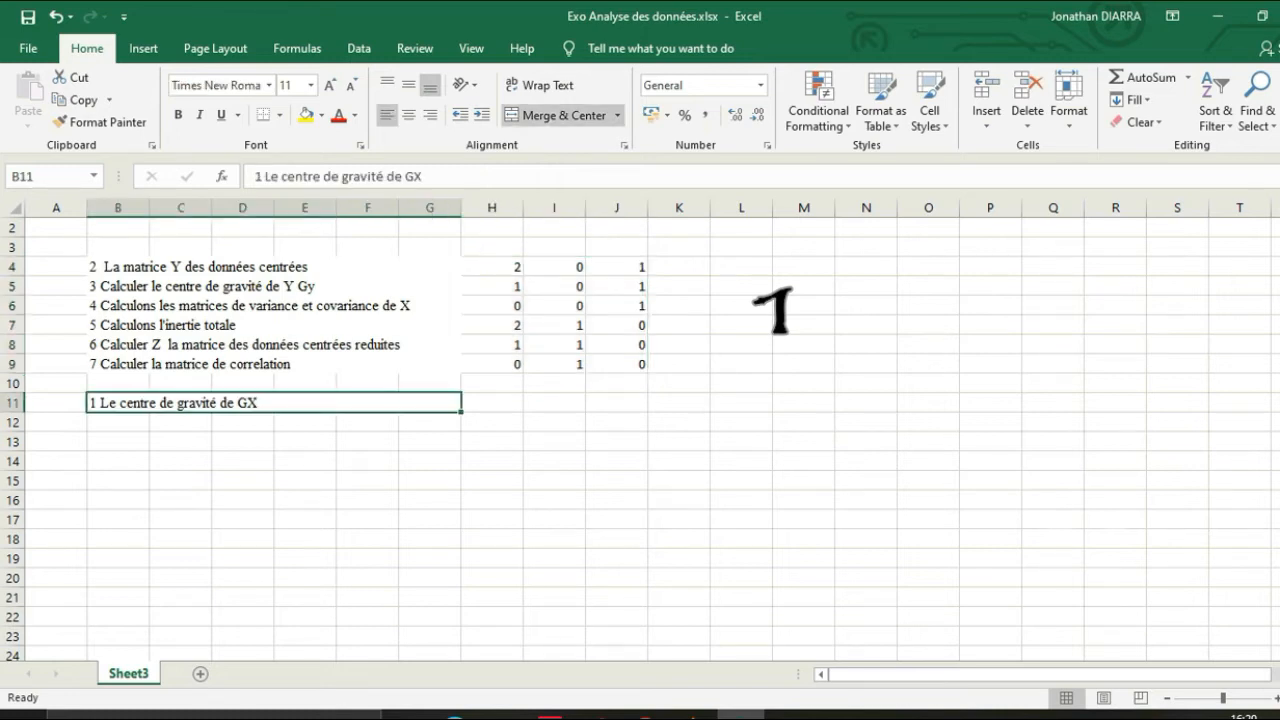
key("ctrl+c")
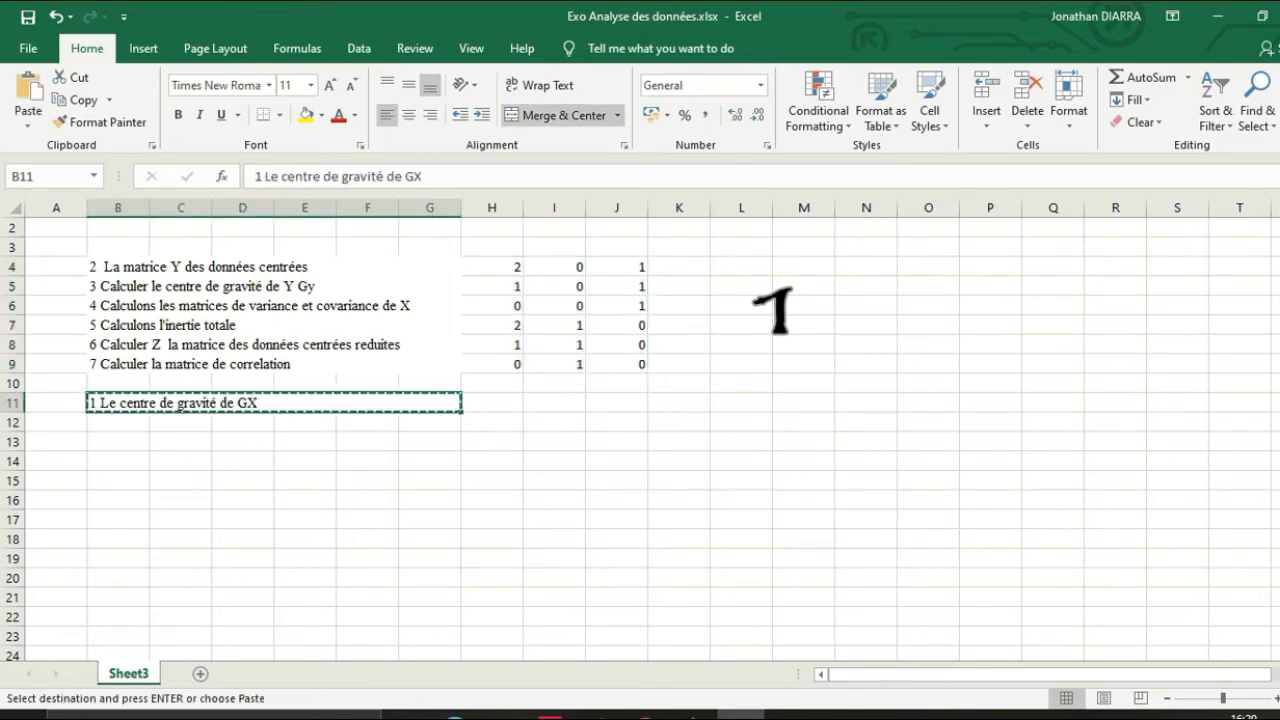
left_click(118, 247)
key("ctrl+v")
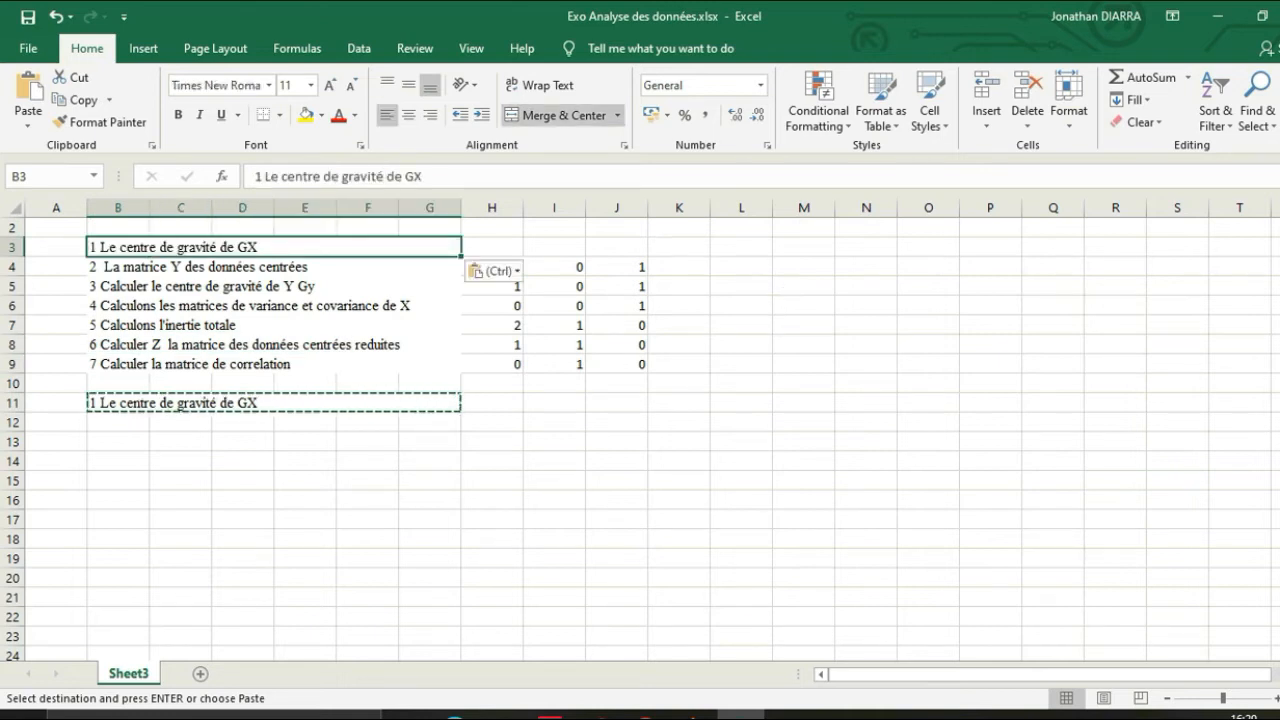
left_click(554, 500)
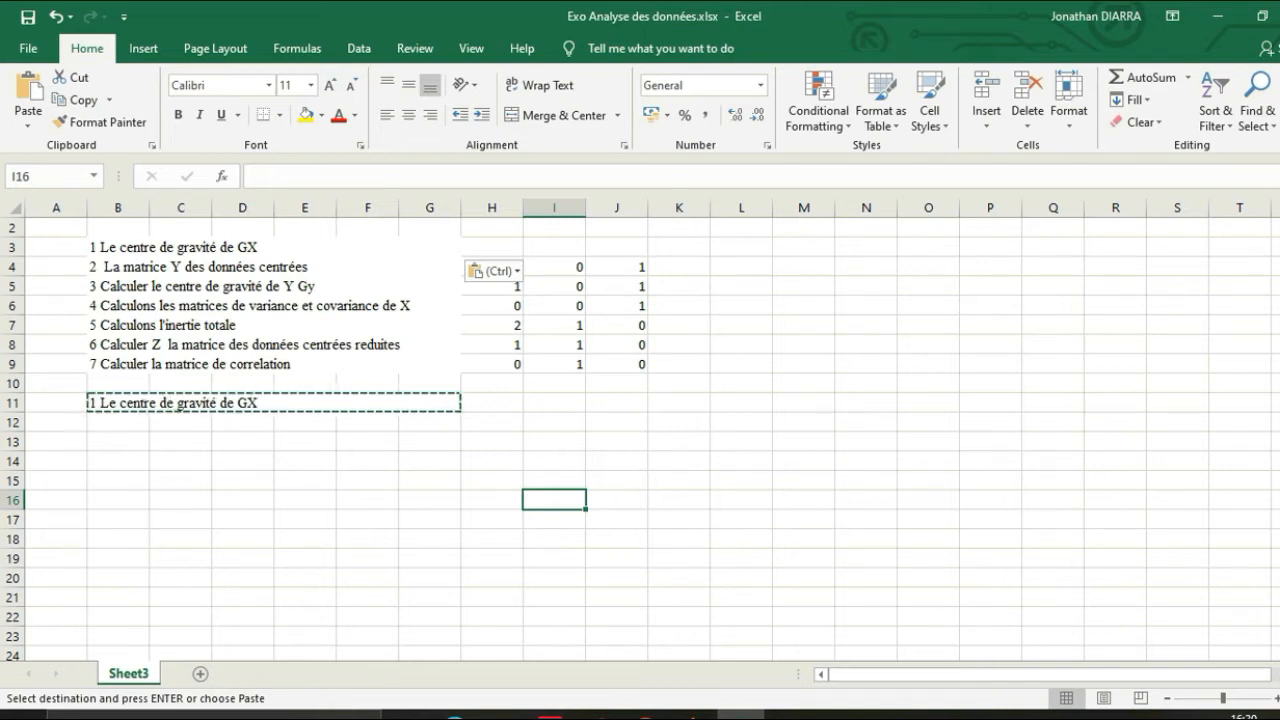
left_click(305, 461)
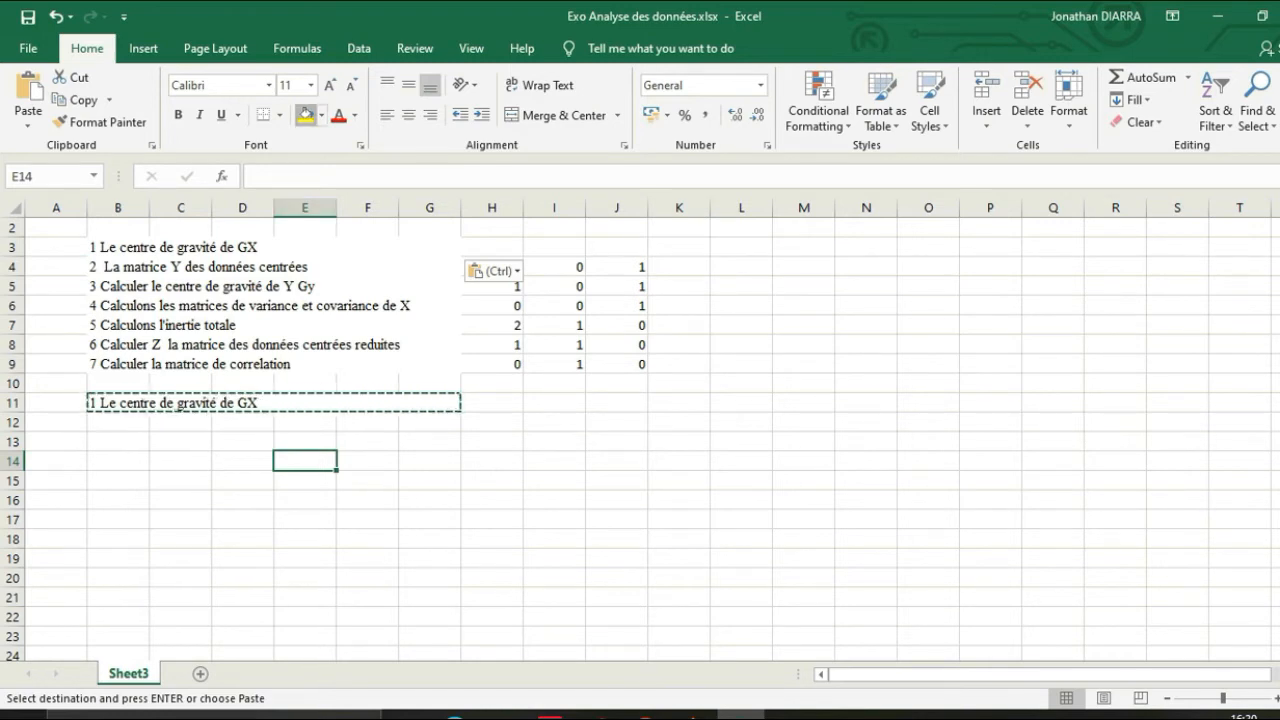
left_click(306, 114)
left_click(492, 520)
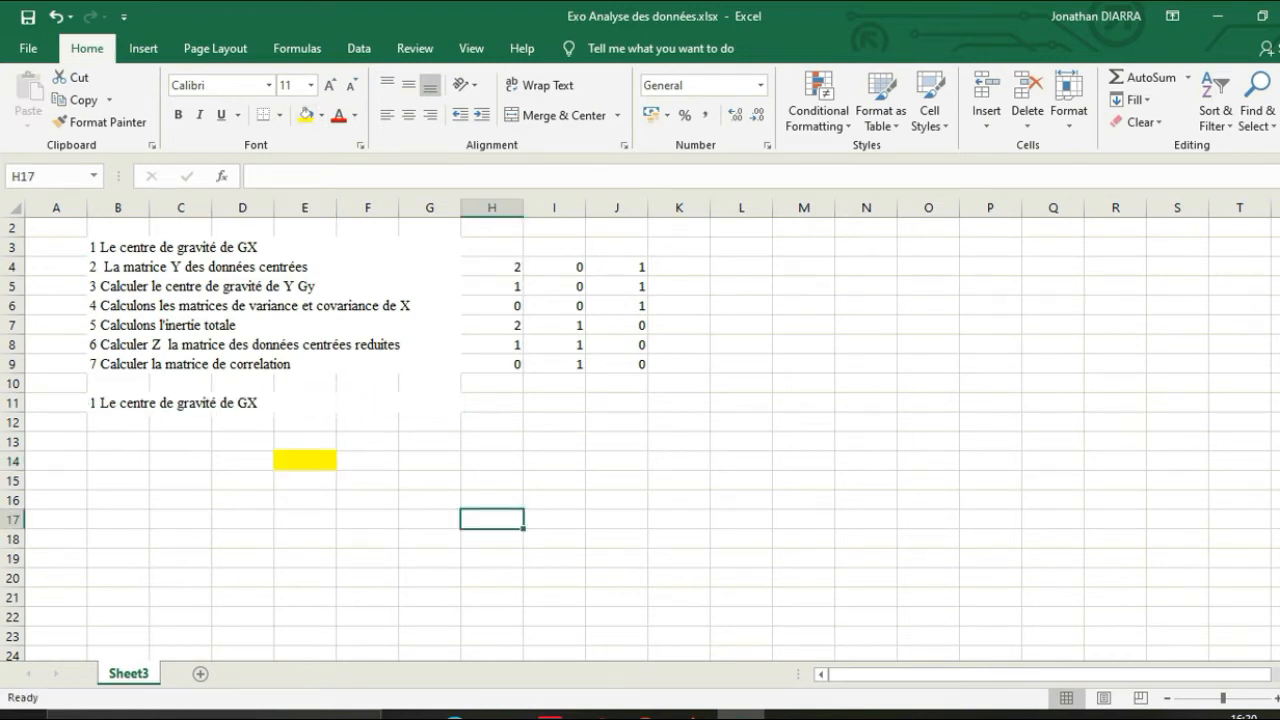
left_click(55, 16)
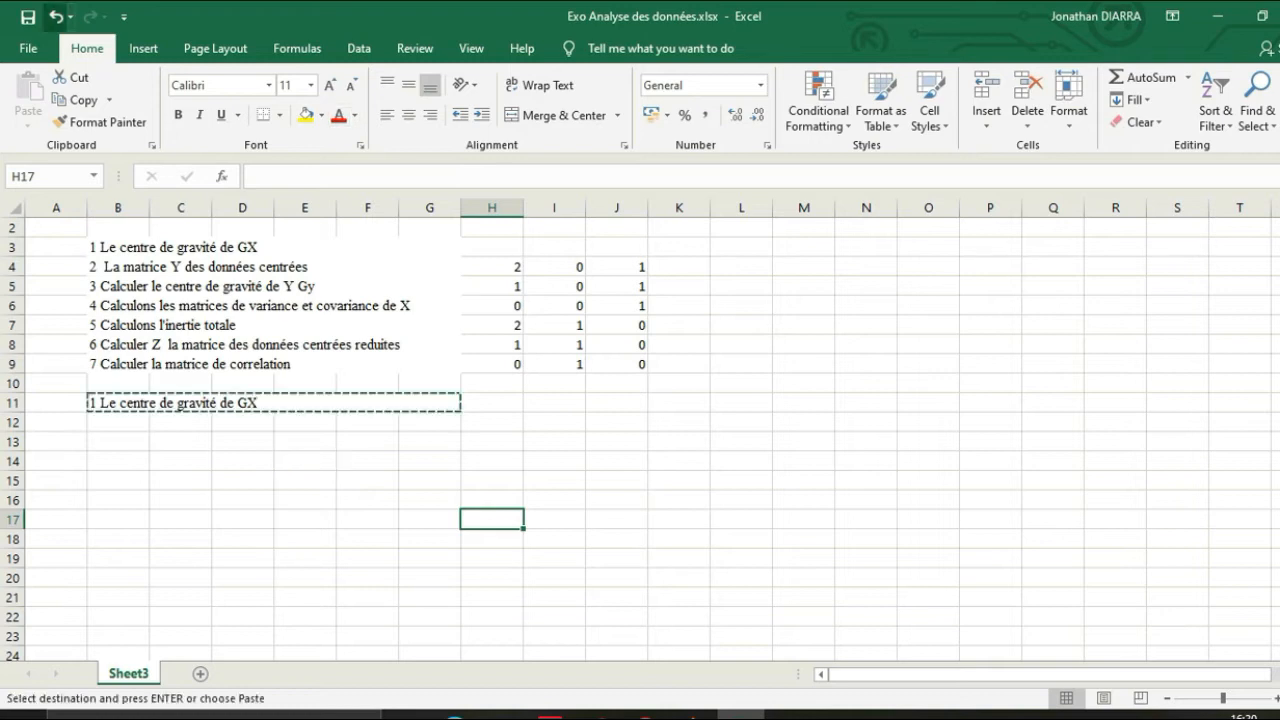
left_click(430, 461)
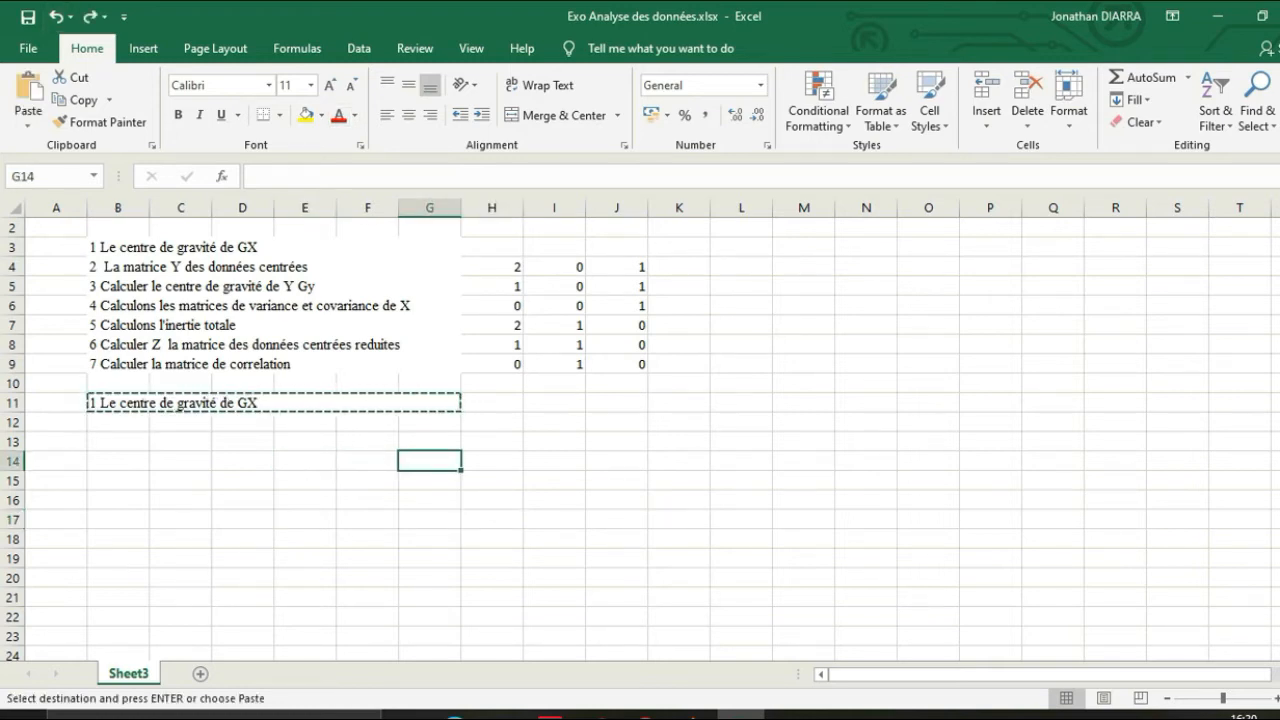
- Fill the heading "1 Le centre de gravité de GX" in row 11 with yellow
left_click(274, 403)
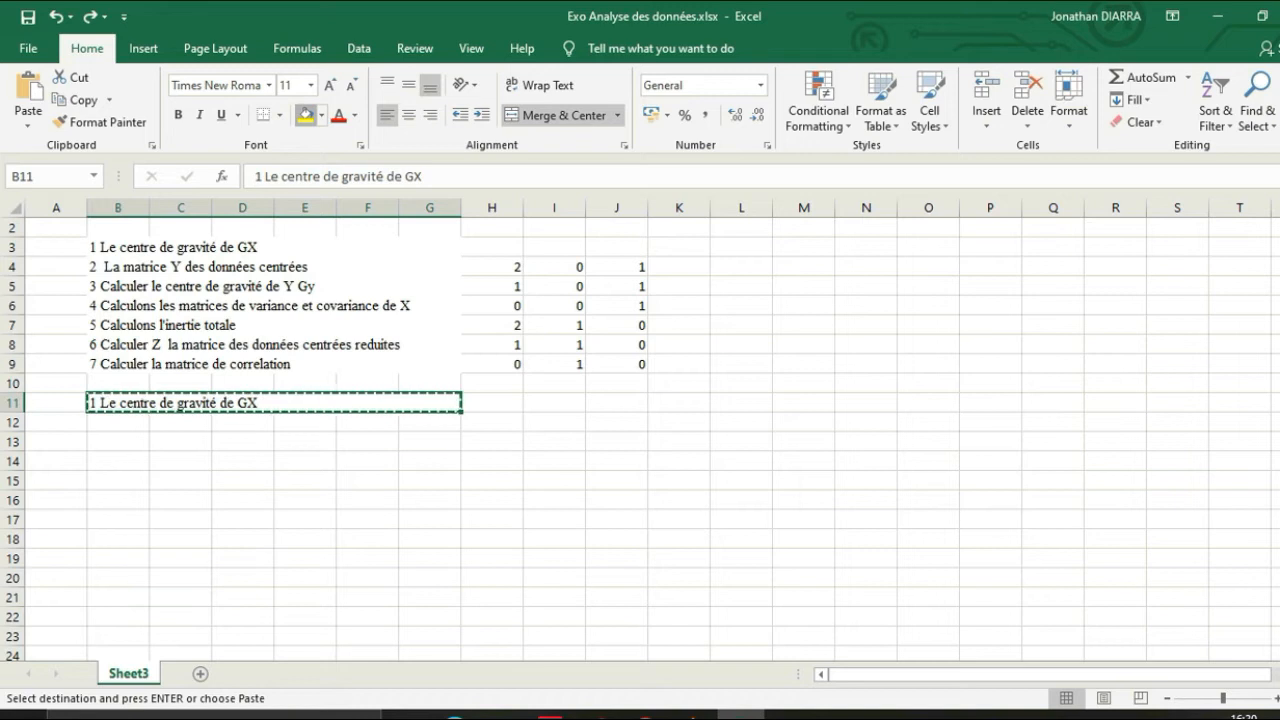
left_click(305, 114)
left_click(492, 481)
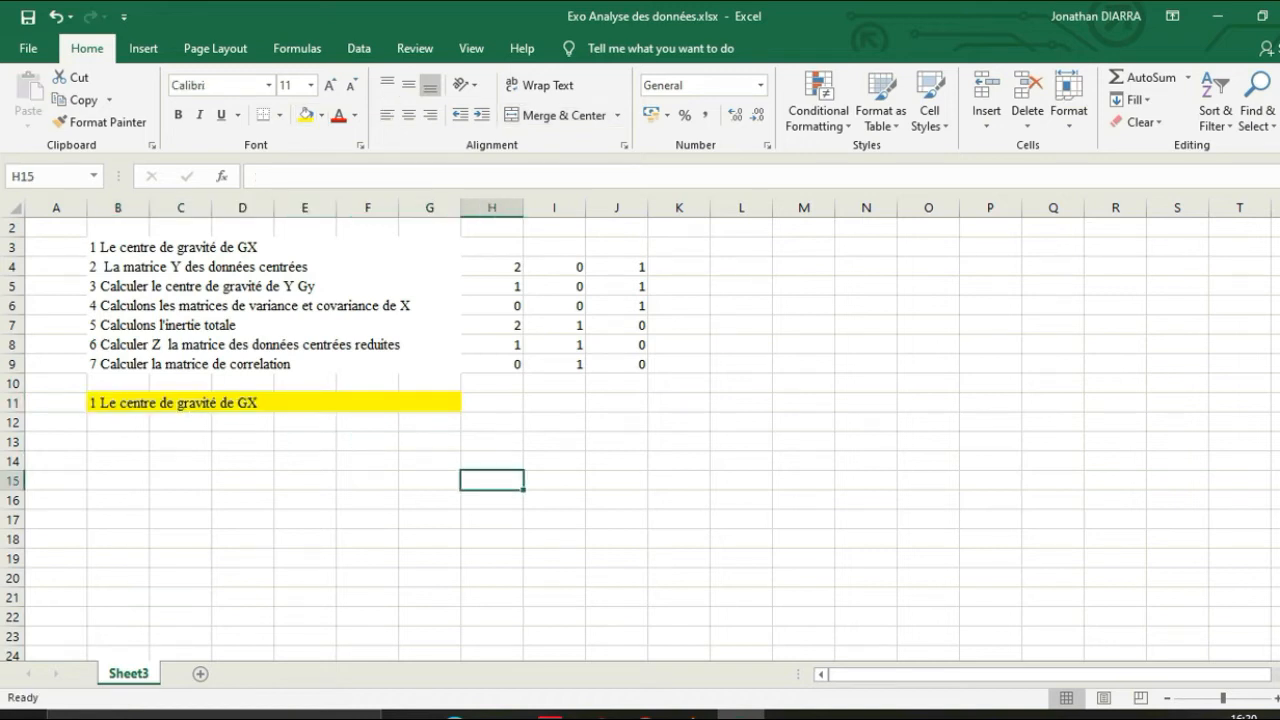
- Copy the data matrix H4:J9 to the range starting at cell B14
left_click(118, 442)
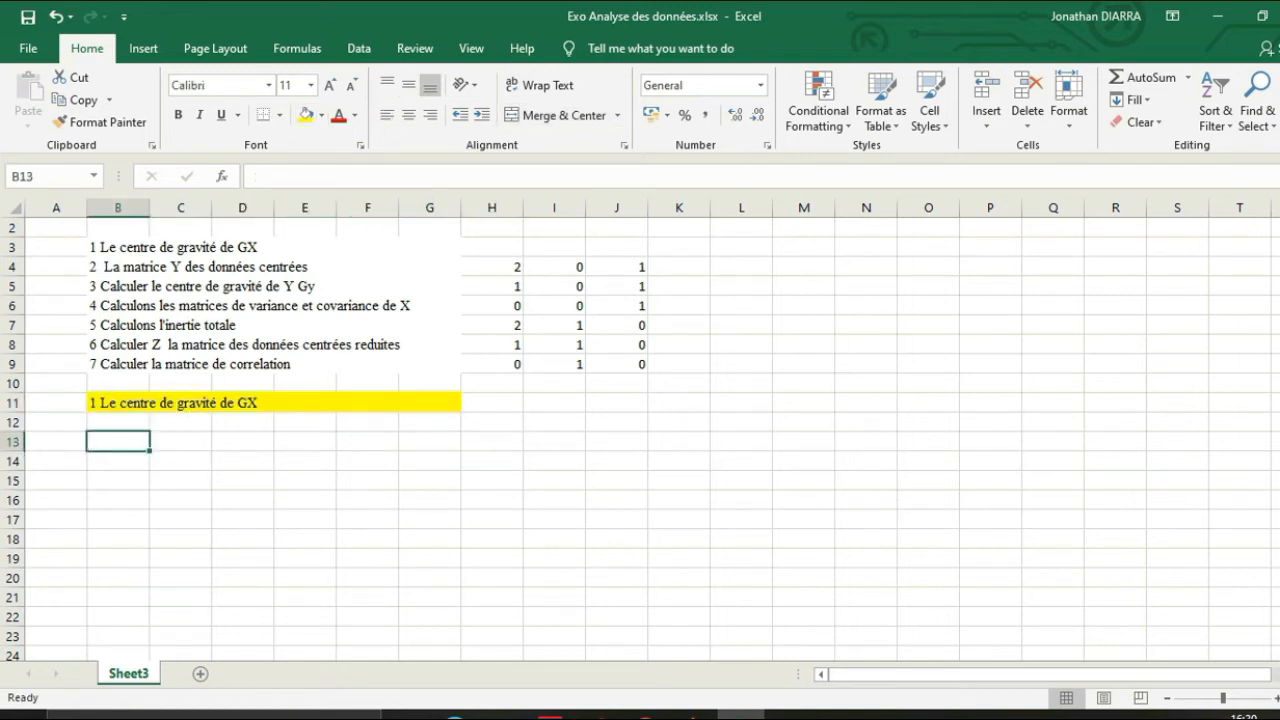
left_click_drag(492, 267, 617, 364)
key("ctrl+c")
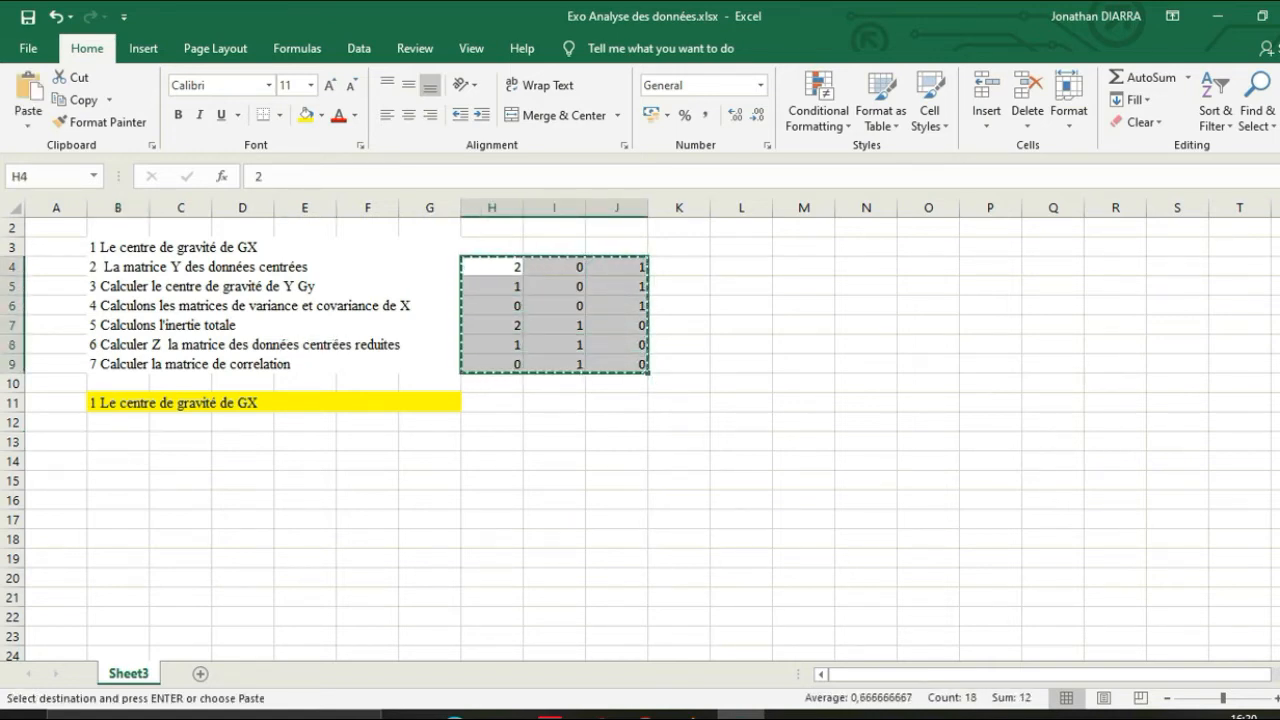
left_click(118, 461)
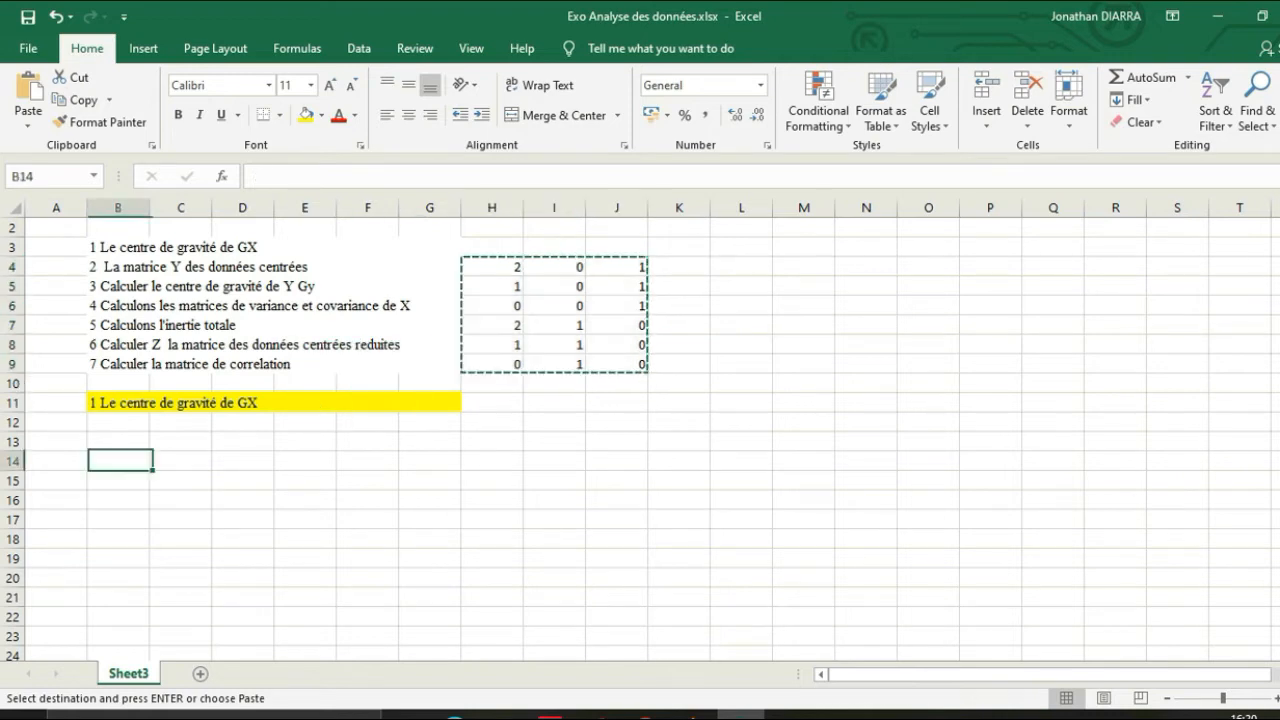
key("ctrl+v")
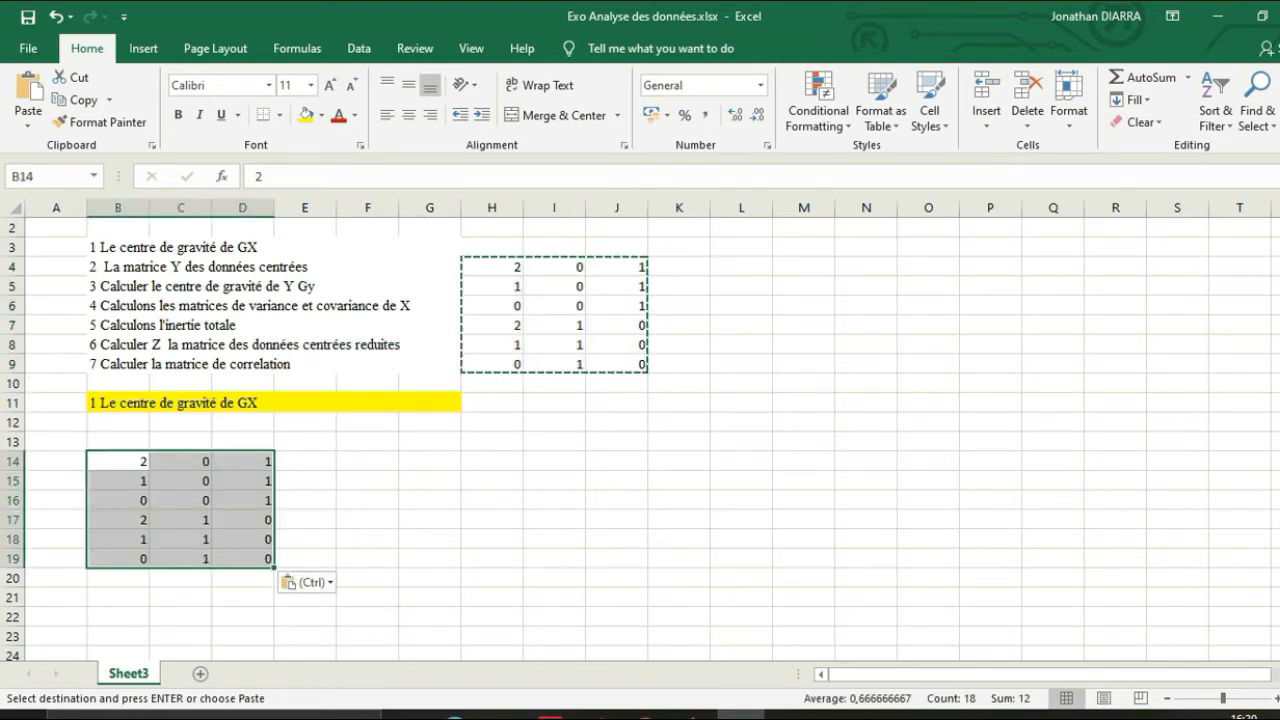
- Enter the label GX in A16 and the column headers X1, X2 and X3 in B13:D13
double_click(56, 500)
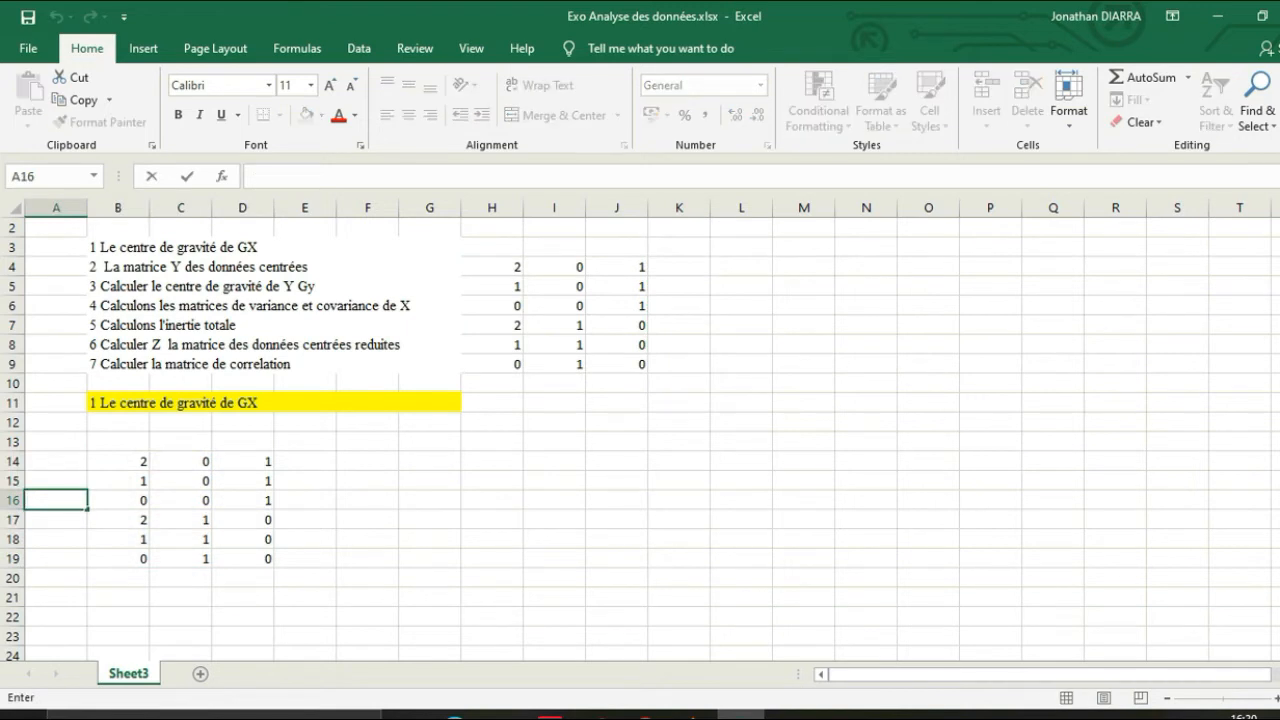
type("GX")
left_click(118, 442)
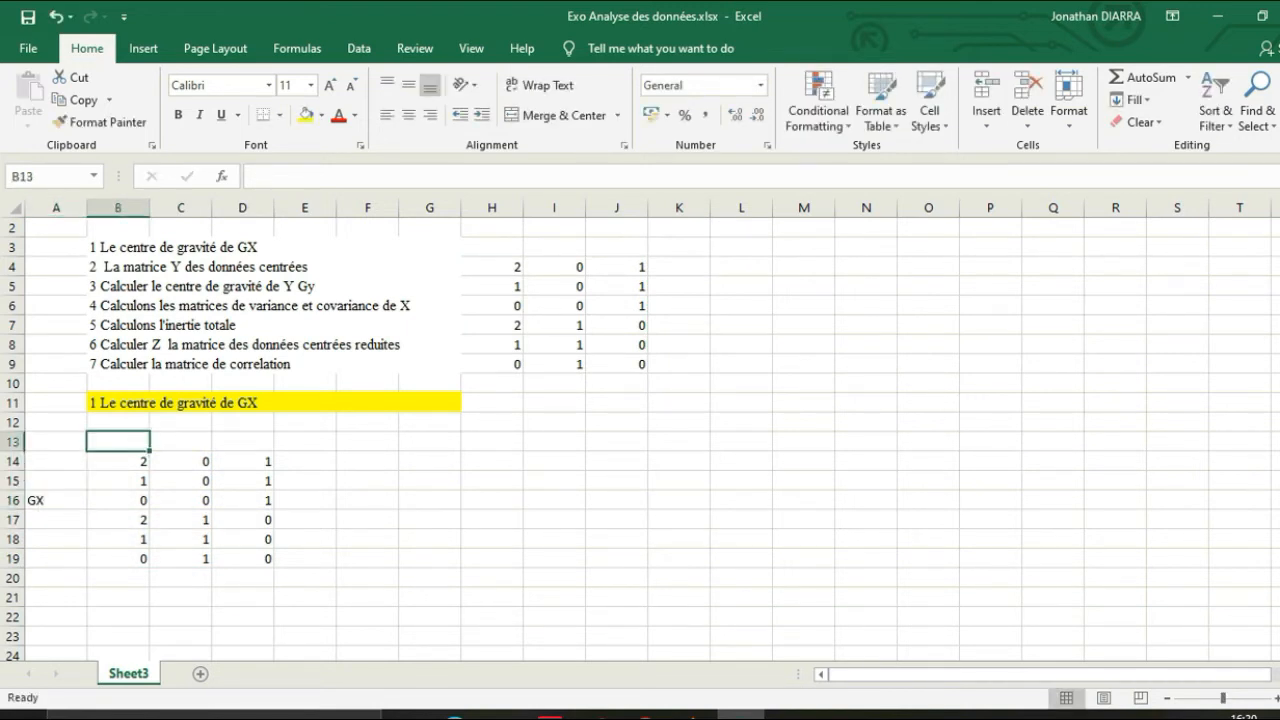
type("X1")
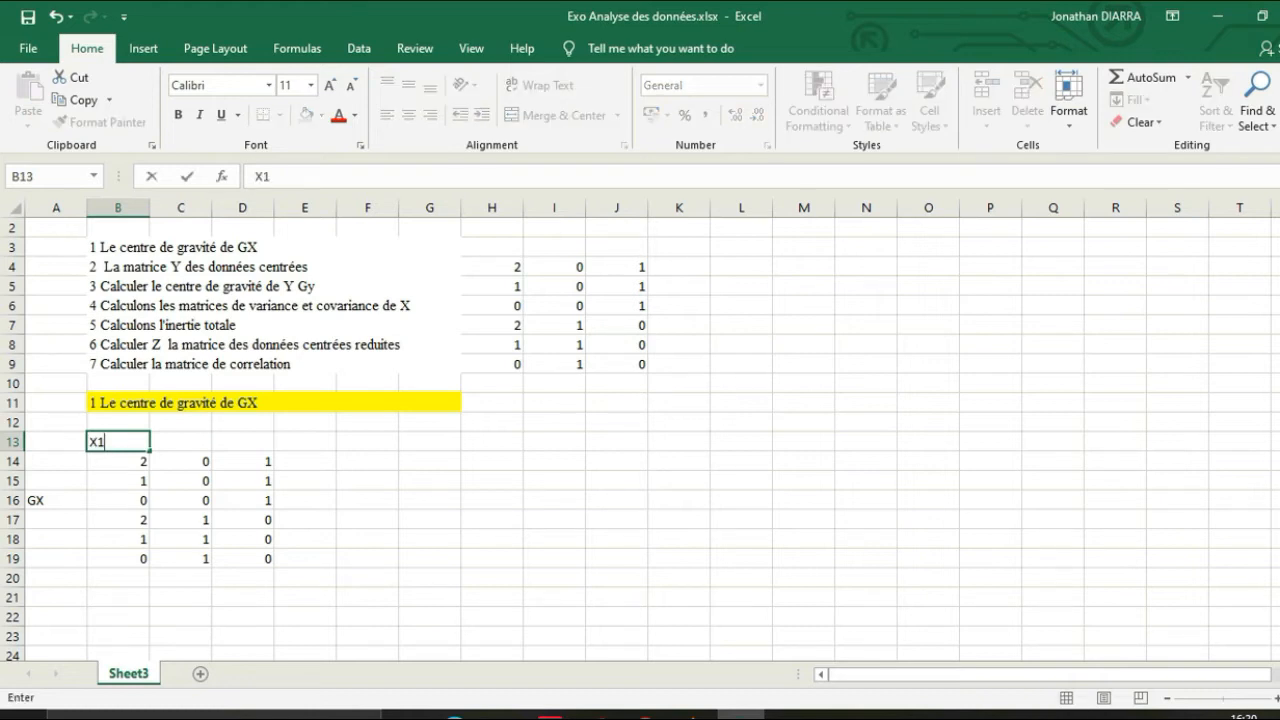
left_click(180, 442)
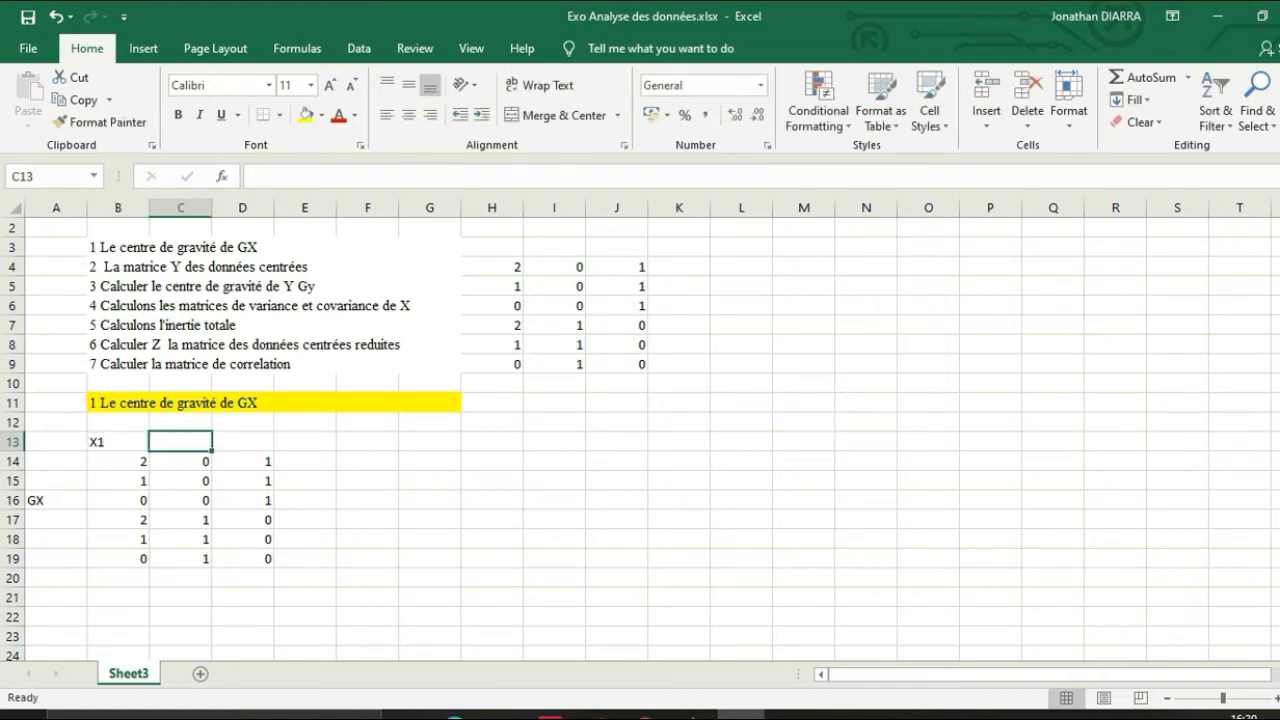
type("X2")
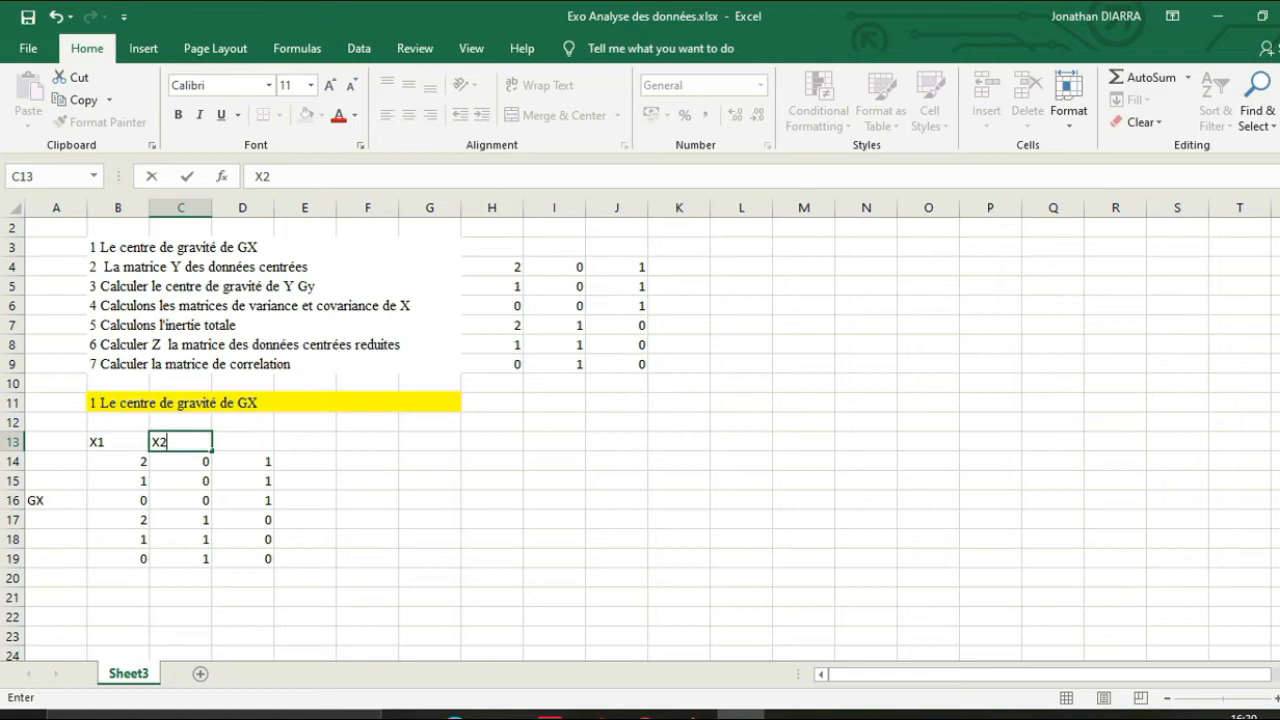
left_click(242, 442)
type("X3")
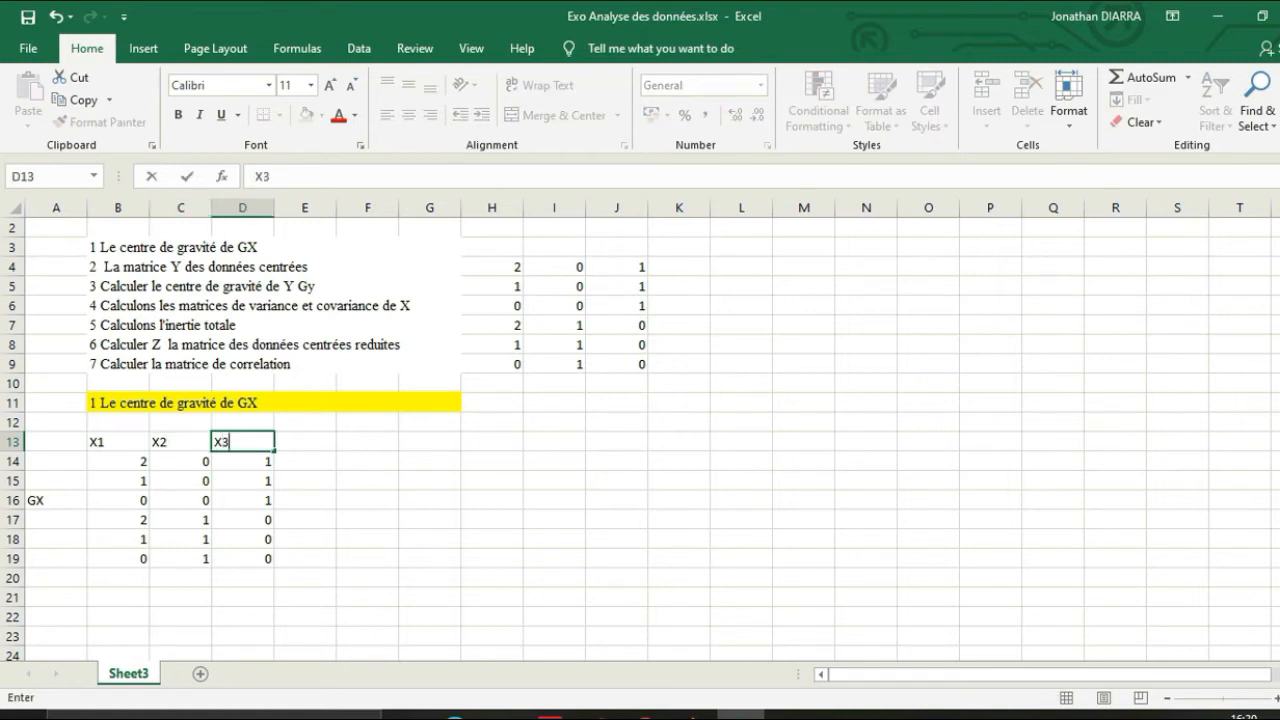
left_click(367, 500)
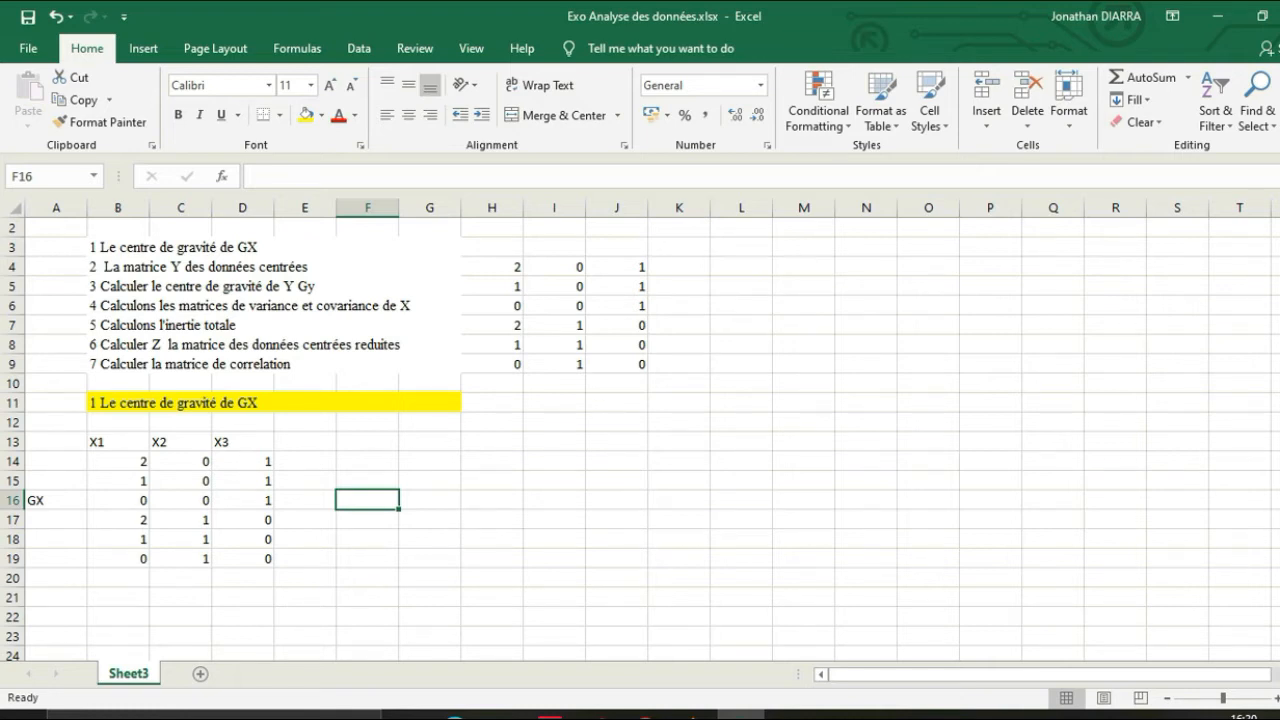
left_click_drag(118, 461, 118, 558)
left_click_drag(180, 461, 180, 558)
left_click_drag(242, 461, 242, 558)
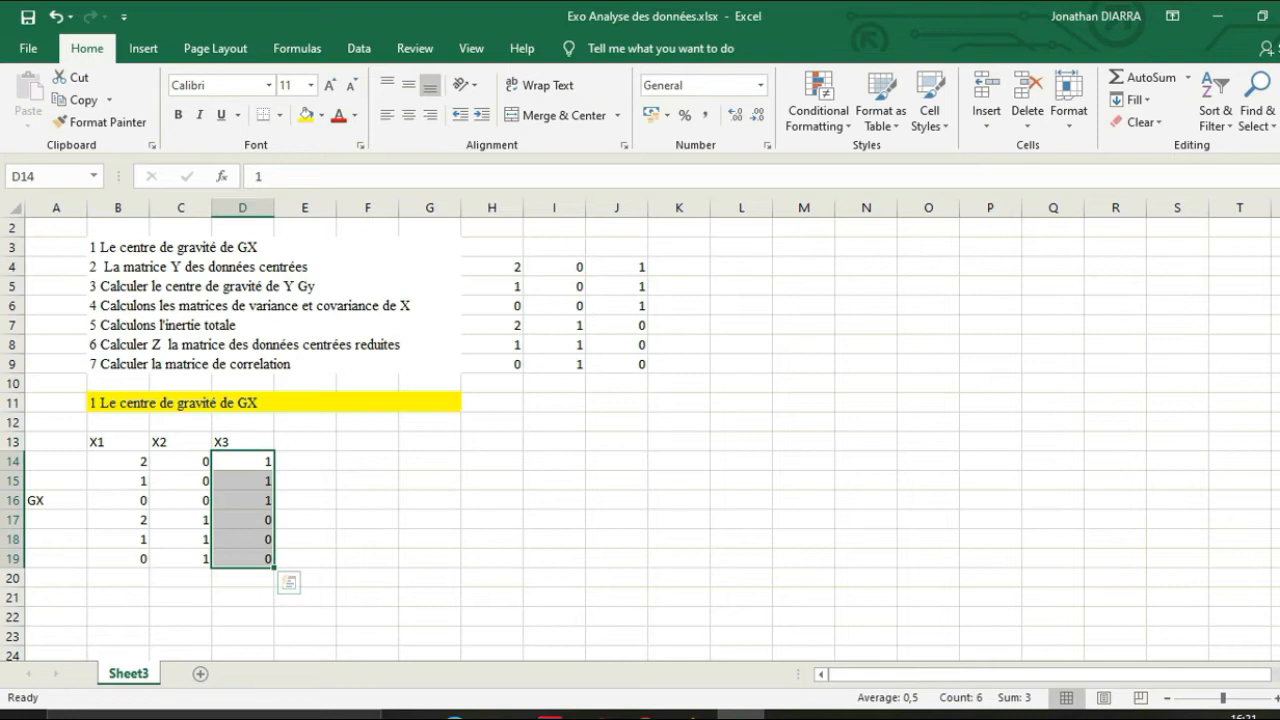
left_click(118, 578)
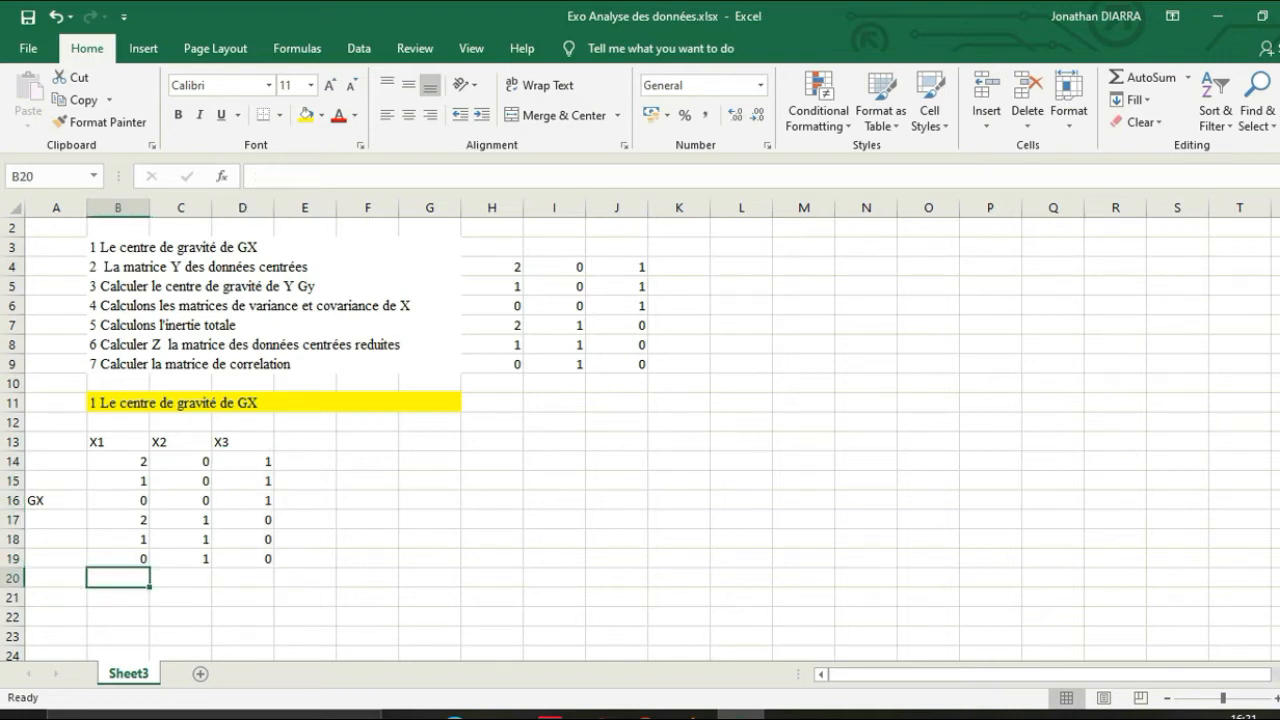
- Average the X1 values B14:B19 into B20 with AutoSum and extend the formula across to D20
left_click_drag(118, 461, 118, 558)
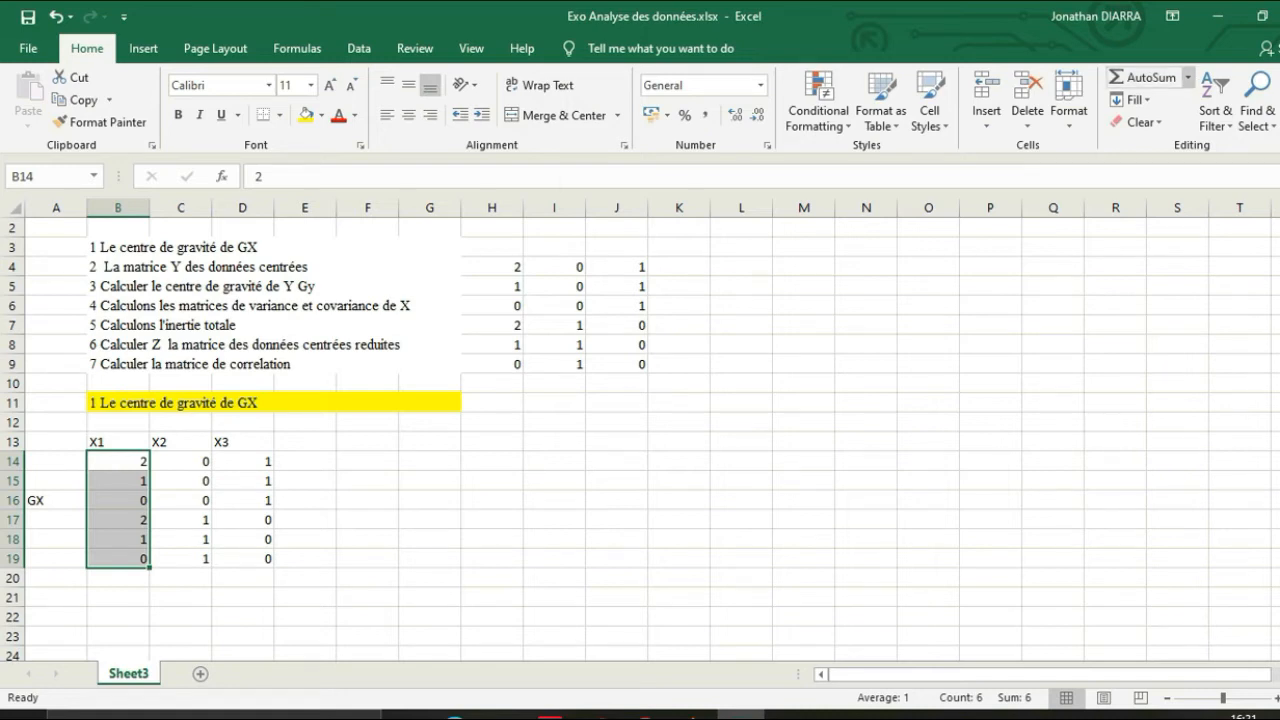
left_click(1188, 77)
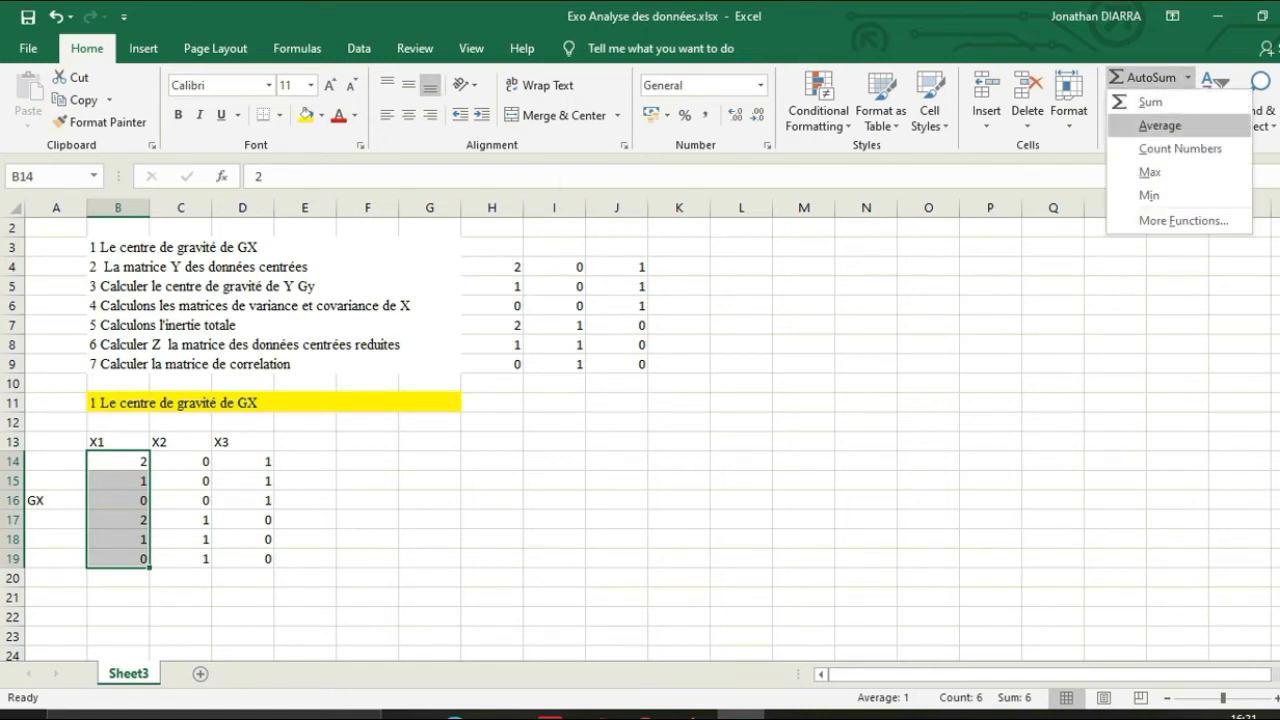
left_click(1160, 125)
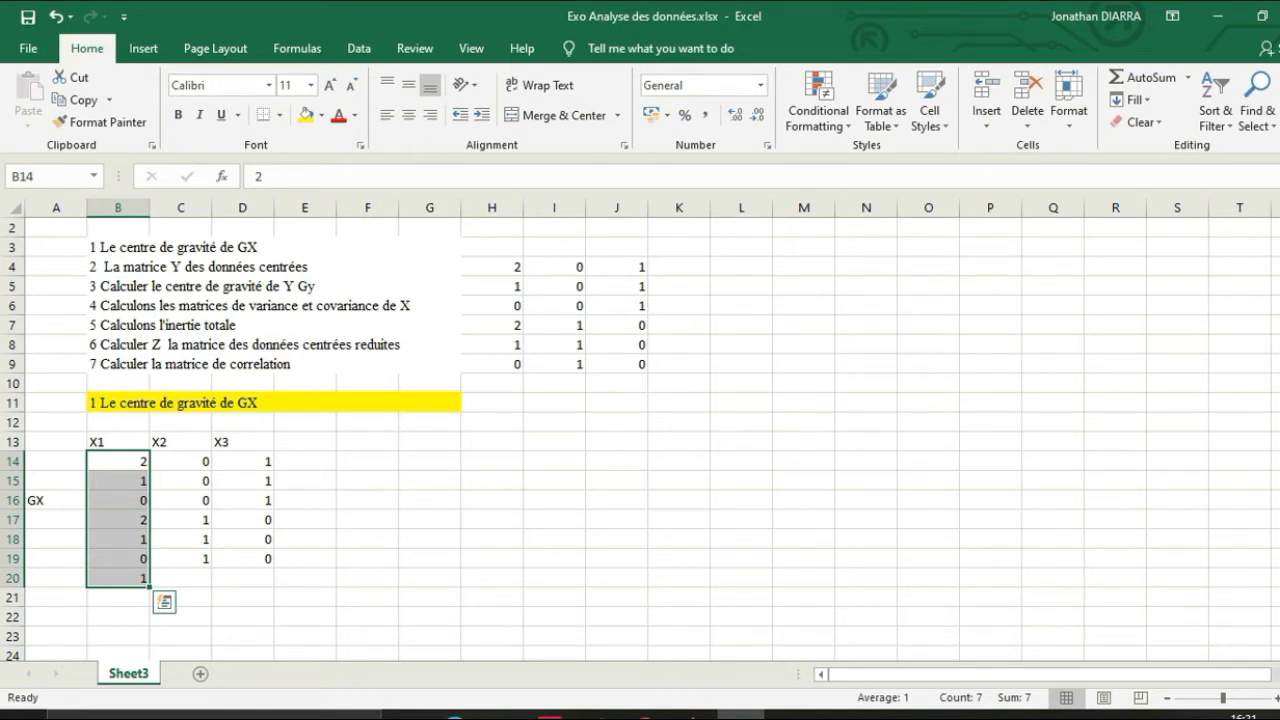
left_click(181, 578)
left_click(118, 578)
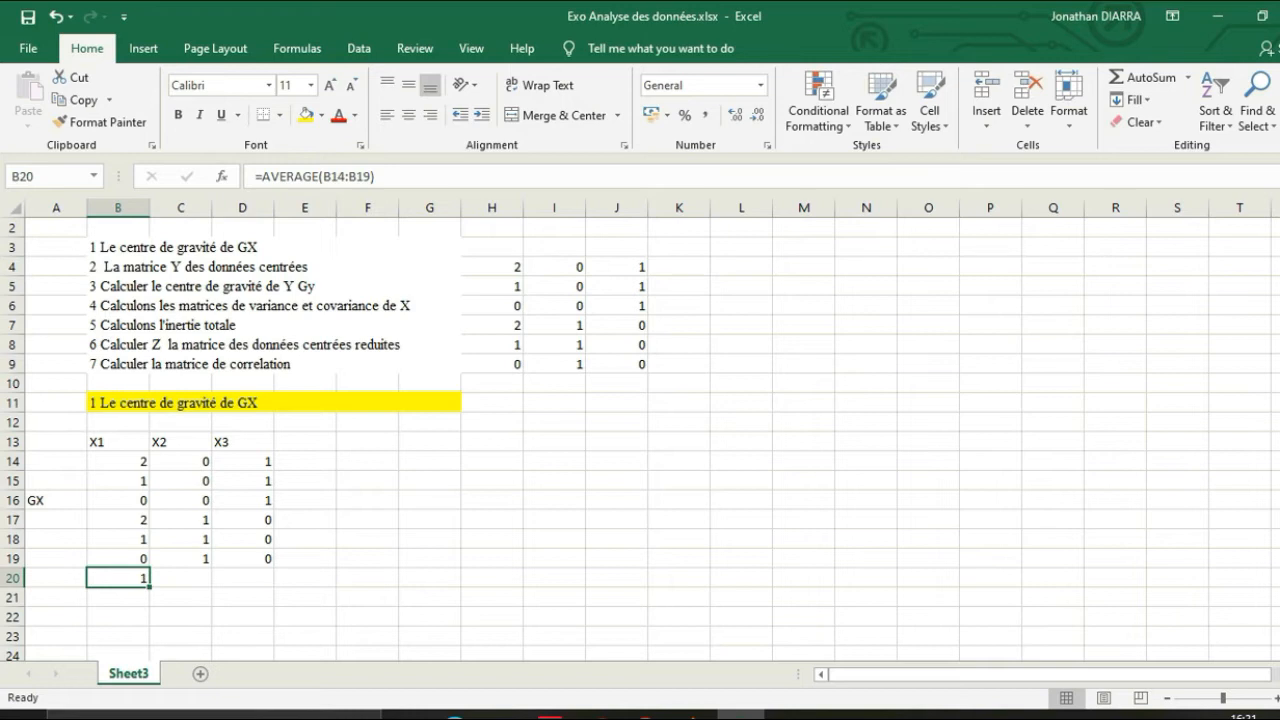
left_click_drag(149, 587, 266, 582)
left_click(430, 577)
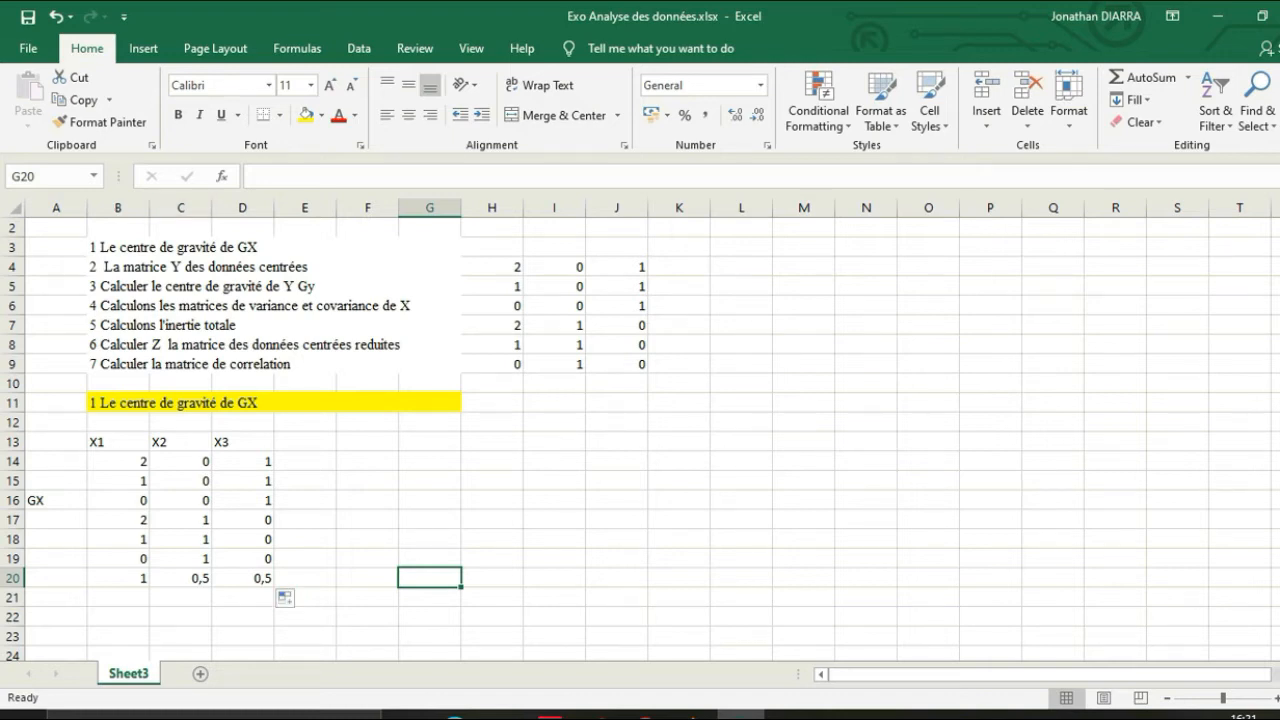
- Undo the formula fill across row 20 and the average in B20
key("ctrl+z")
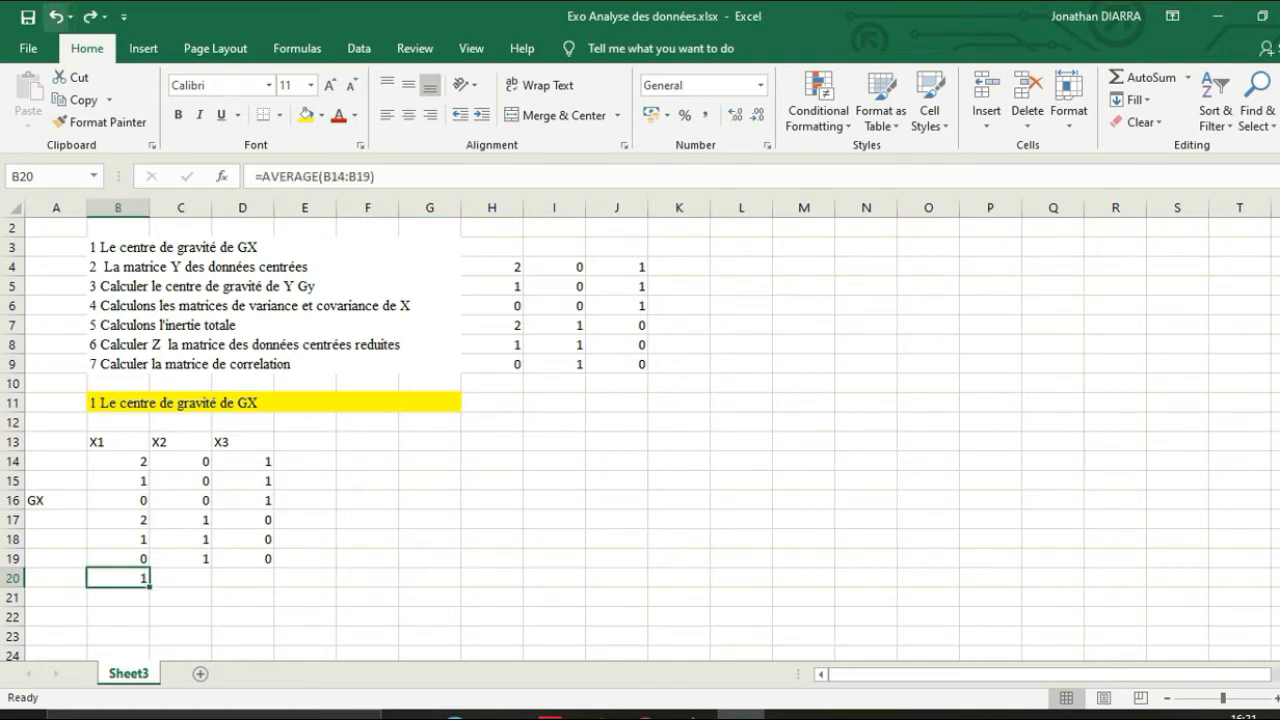
key("ctrl+z")
left_click(242, 617)
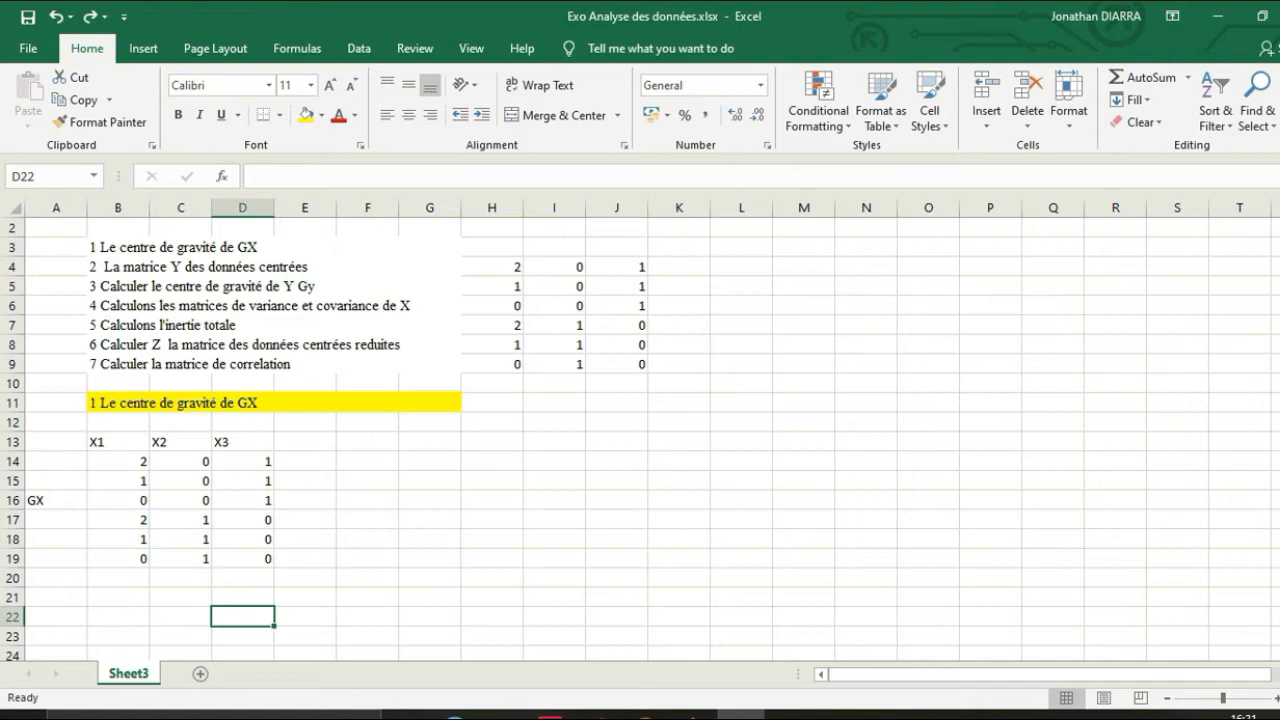
- Enter the formula =AVERAGE(B14:B19) in B20 to compute the mean of X1
double_click(118, 578)
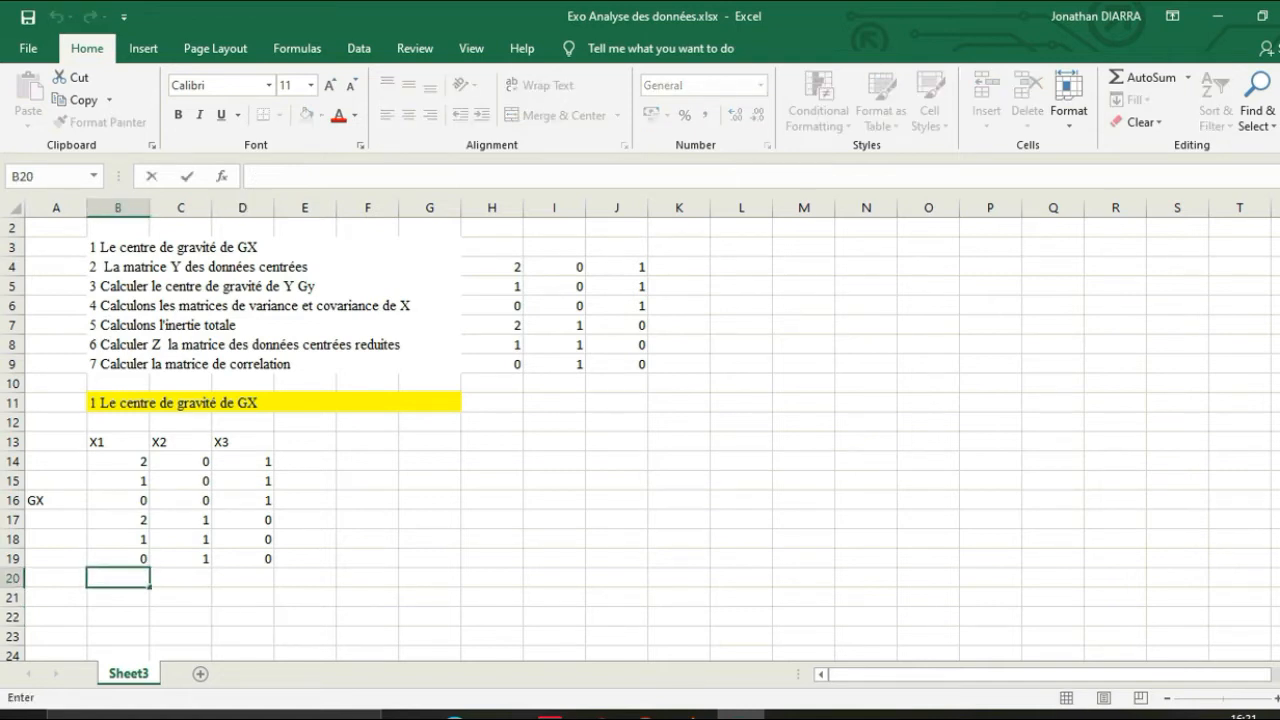
type("+")
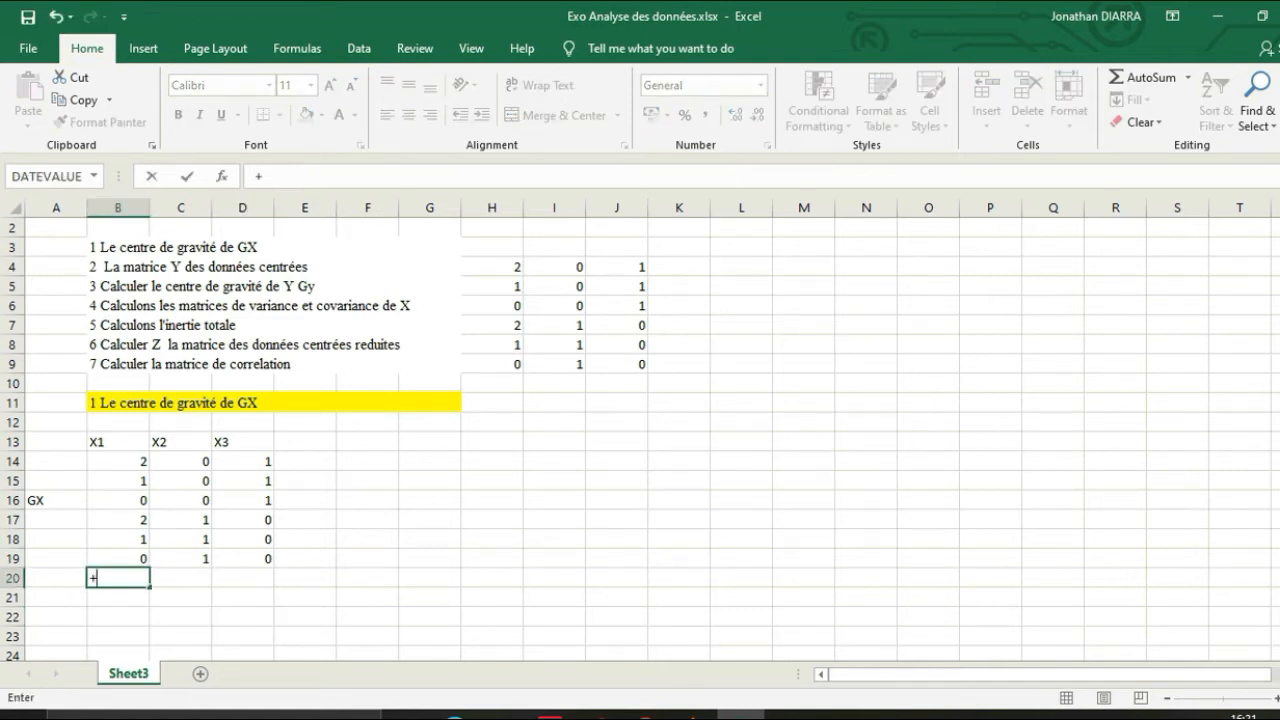
key("BackSpace")
type("+")
key("BackSpace")
type("=aver")
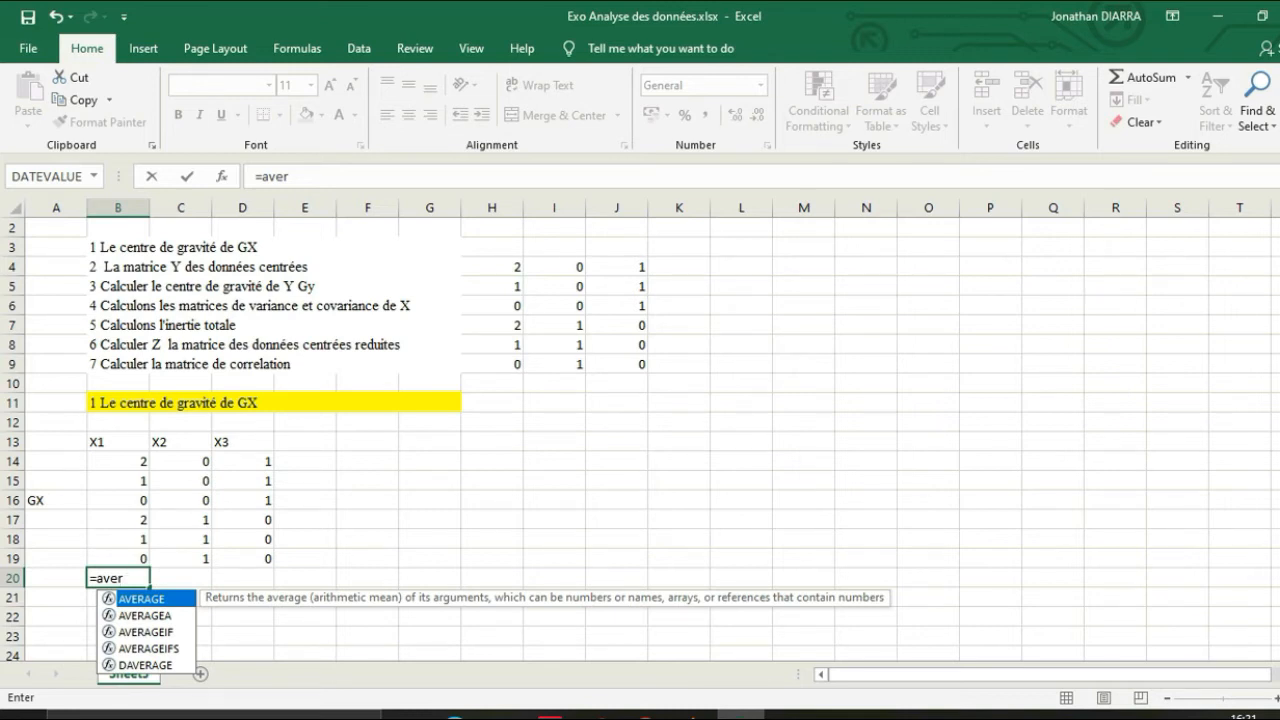
key("Tab")
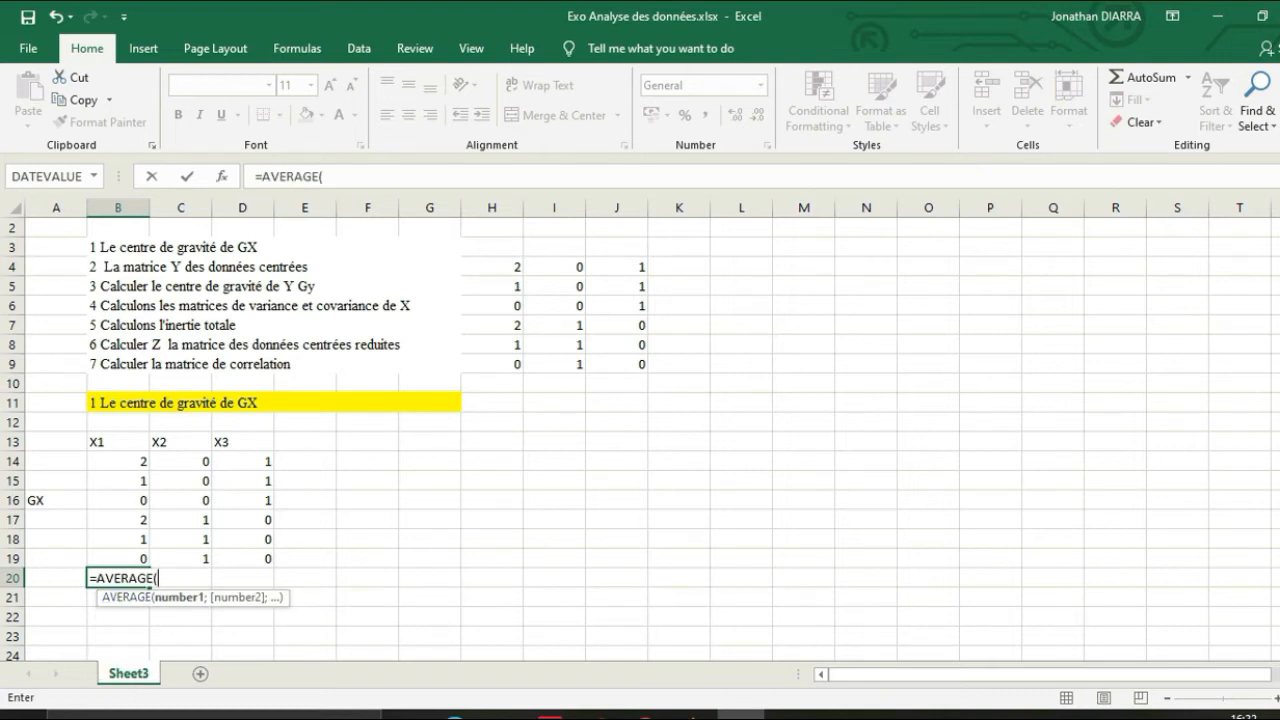
left_click_drag(118, 461, 118, 558)
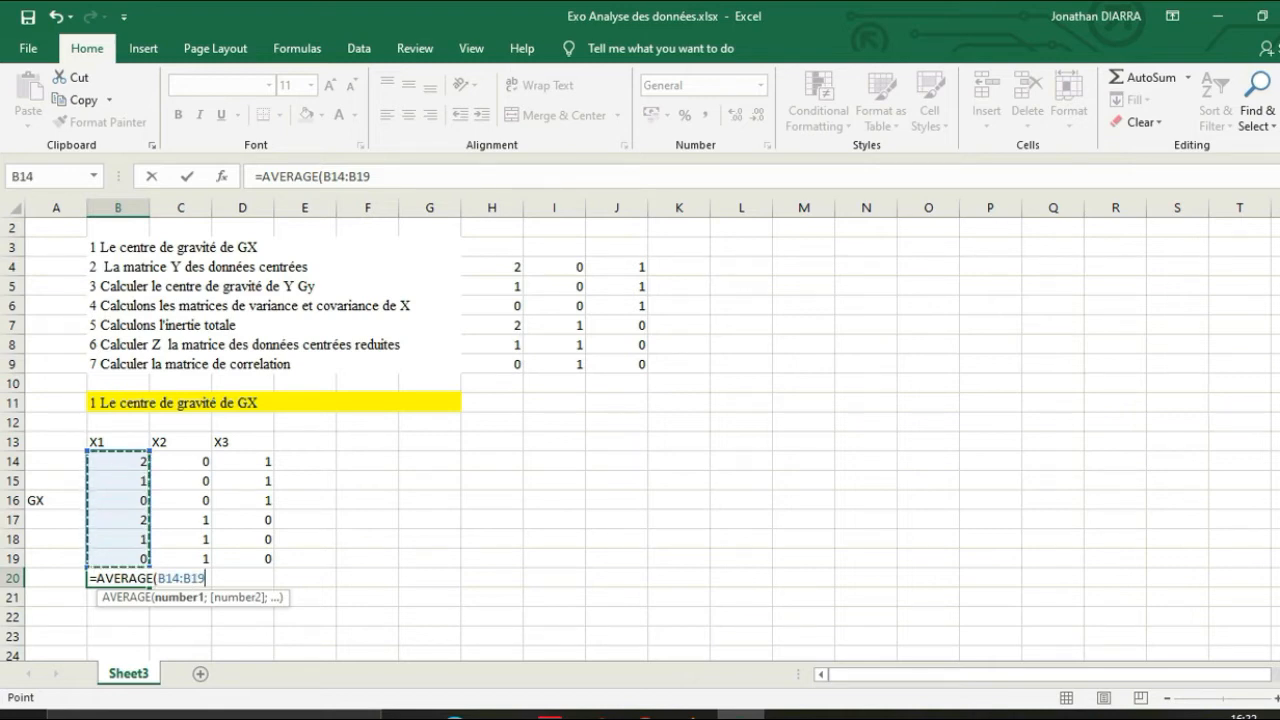
type("=")
key("BackSpace")
type(")")
key("Return")
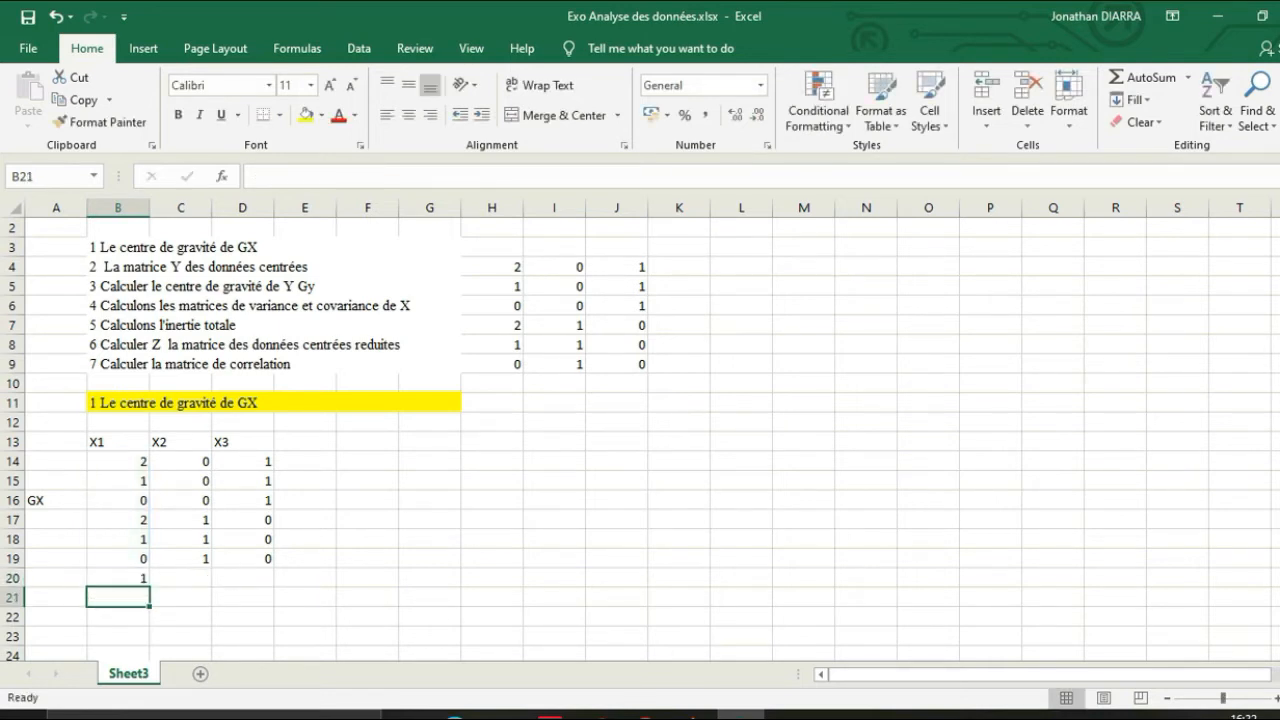
- Extend the average formula from B20 across to D20 for the X2 and X3 columns
left_click(118, 578)
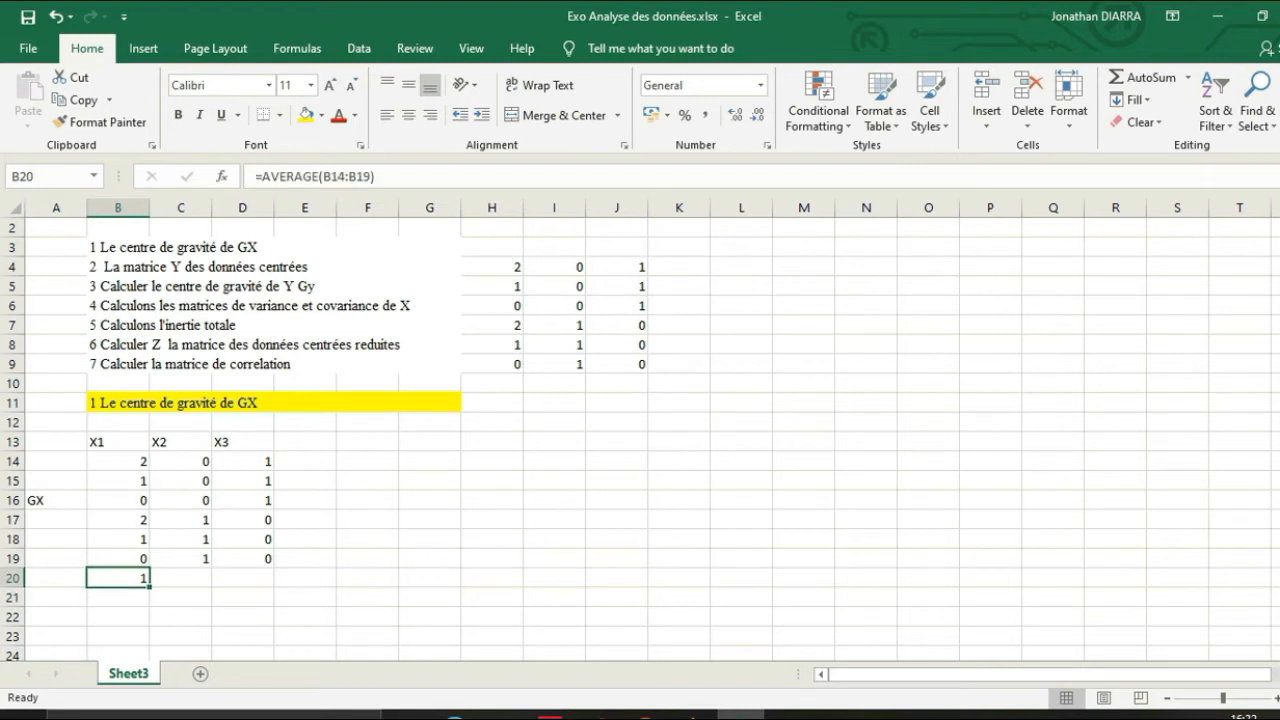
left_click_drag(149, 587, 262, 582)
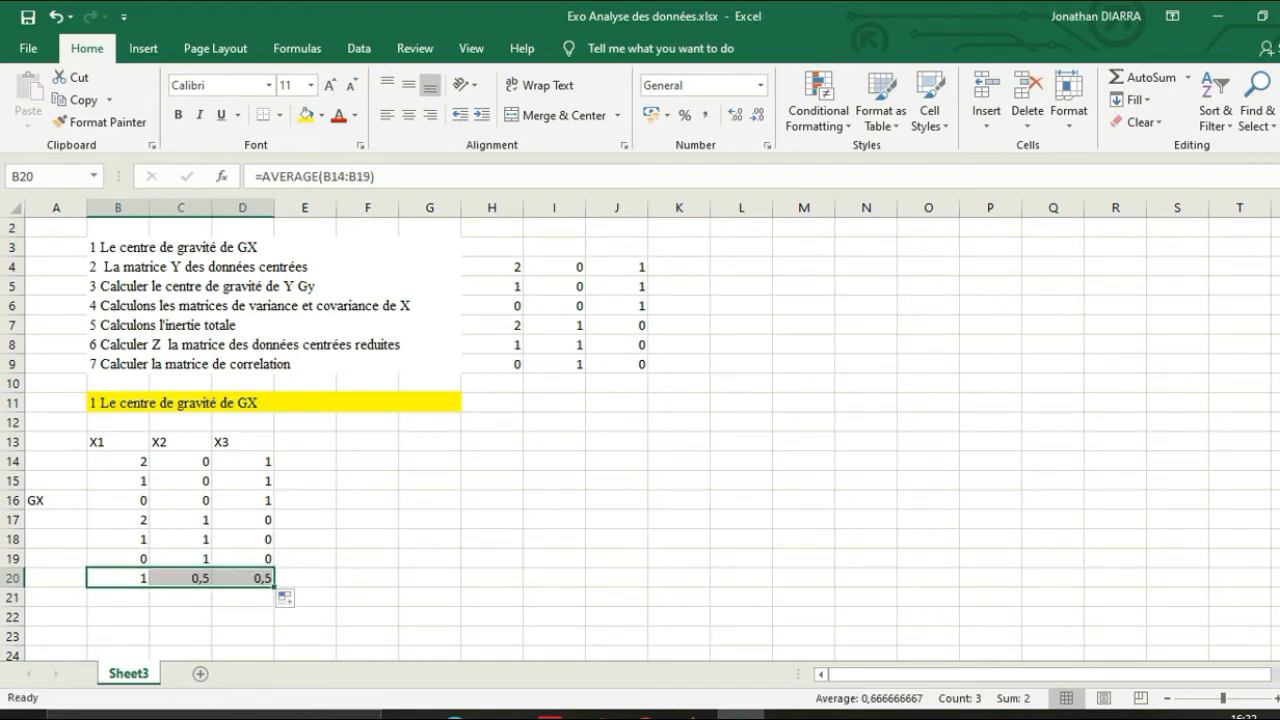
left_click(242, 617)
left_click(367, 598)
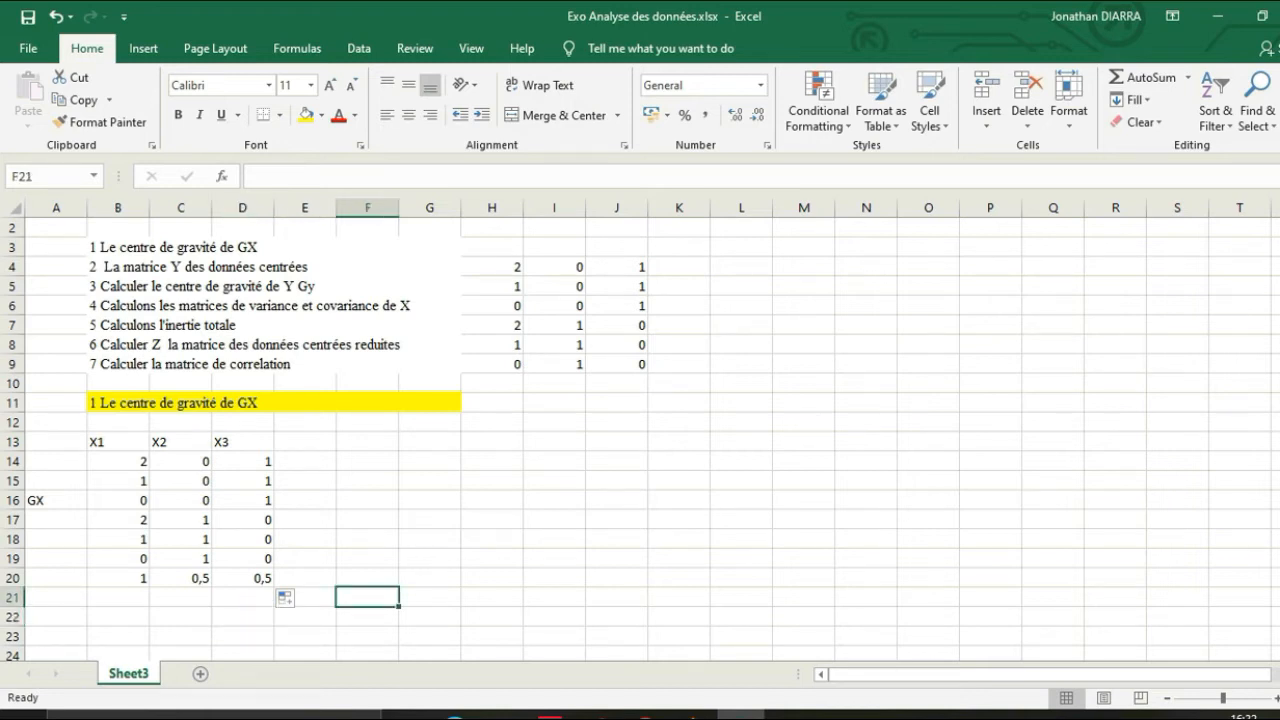
- Highlight the averages in B20:D20 with a light green fill
left_click_drag(118, 578, 243, 578)
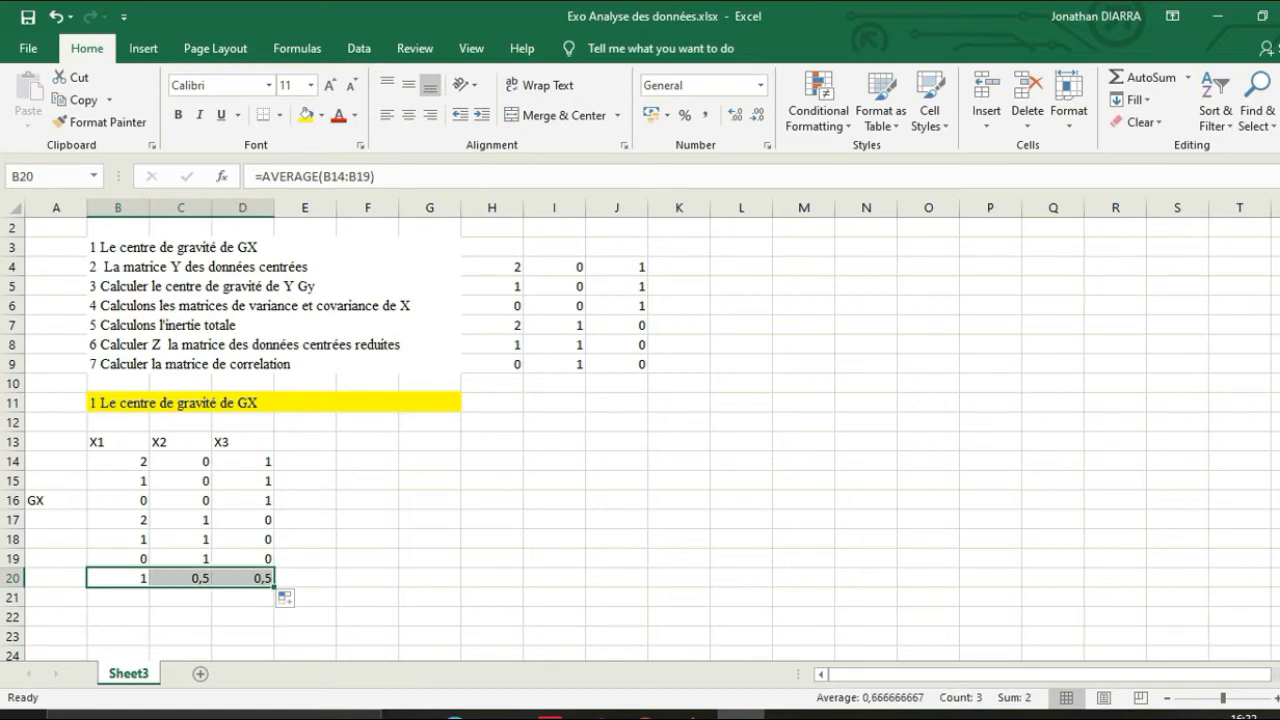
left_click(321, 115)
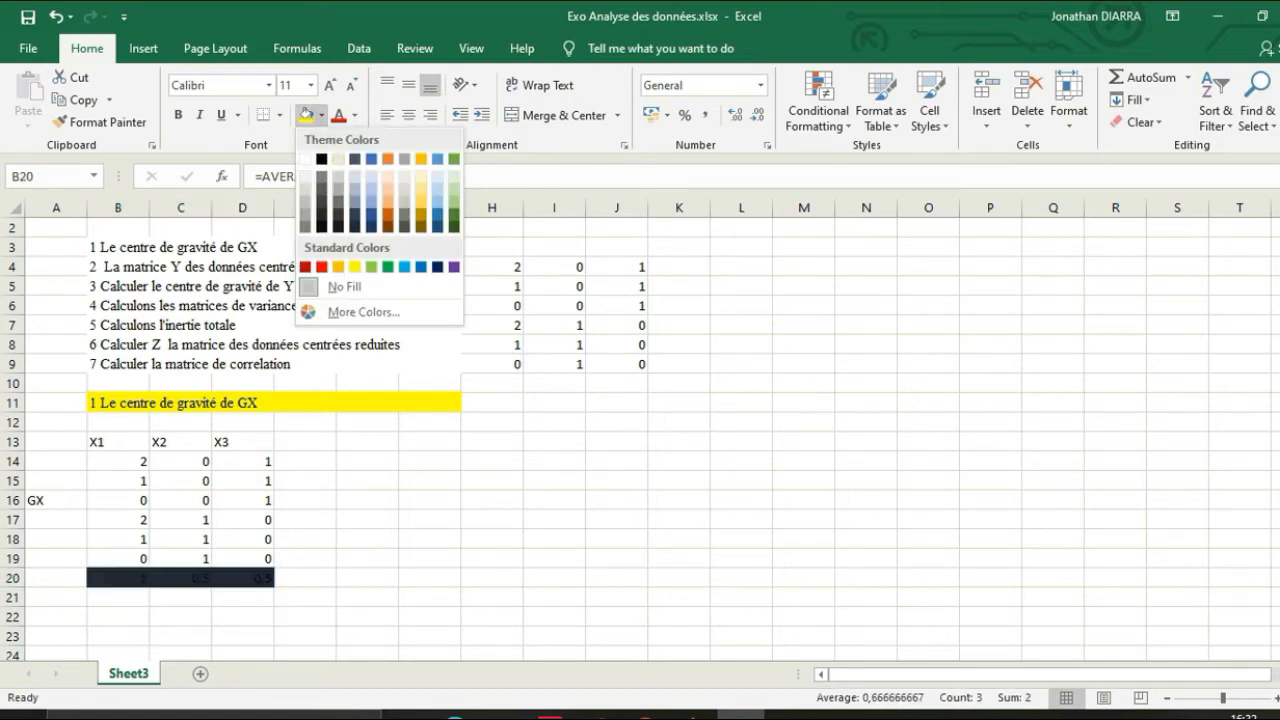
left_click(371, 266)
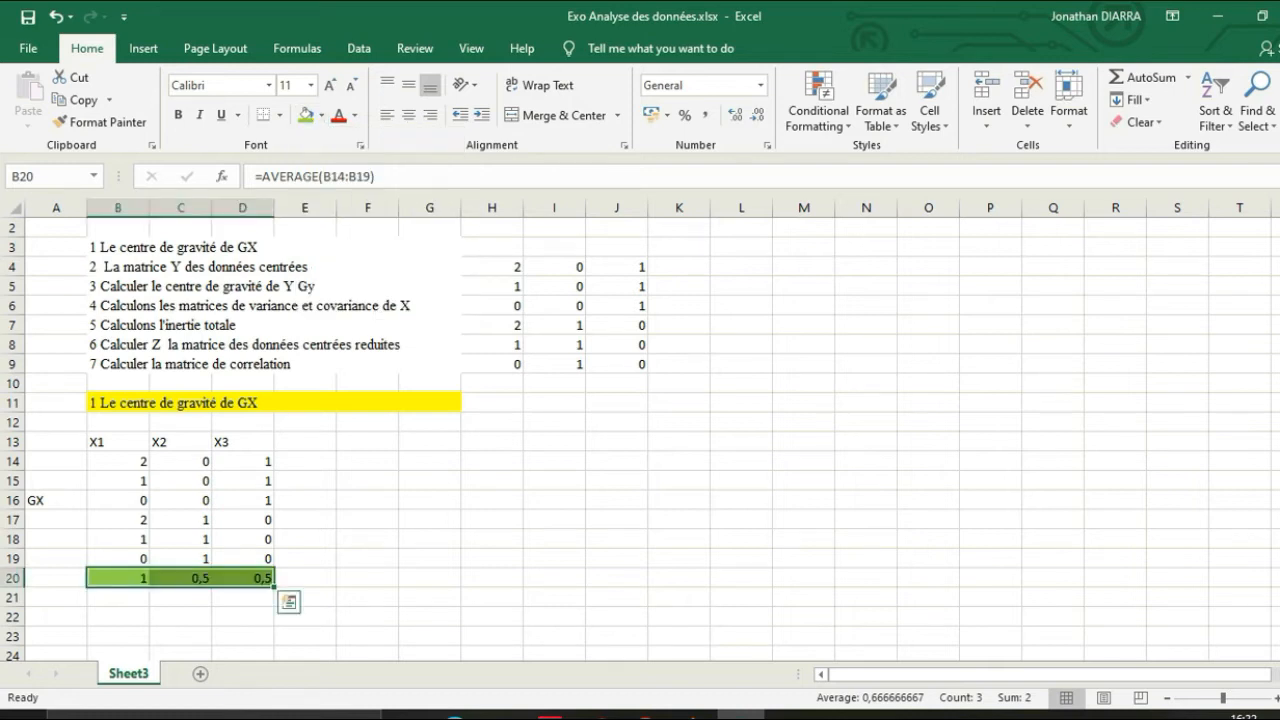
left_click(367, 558)
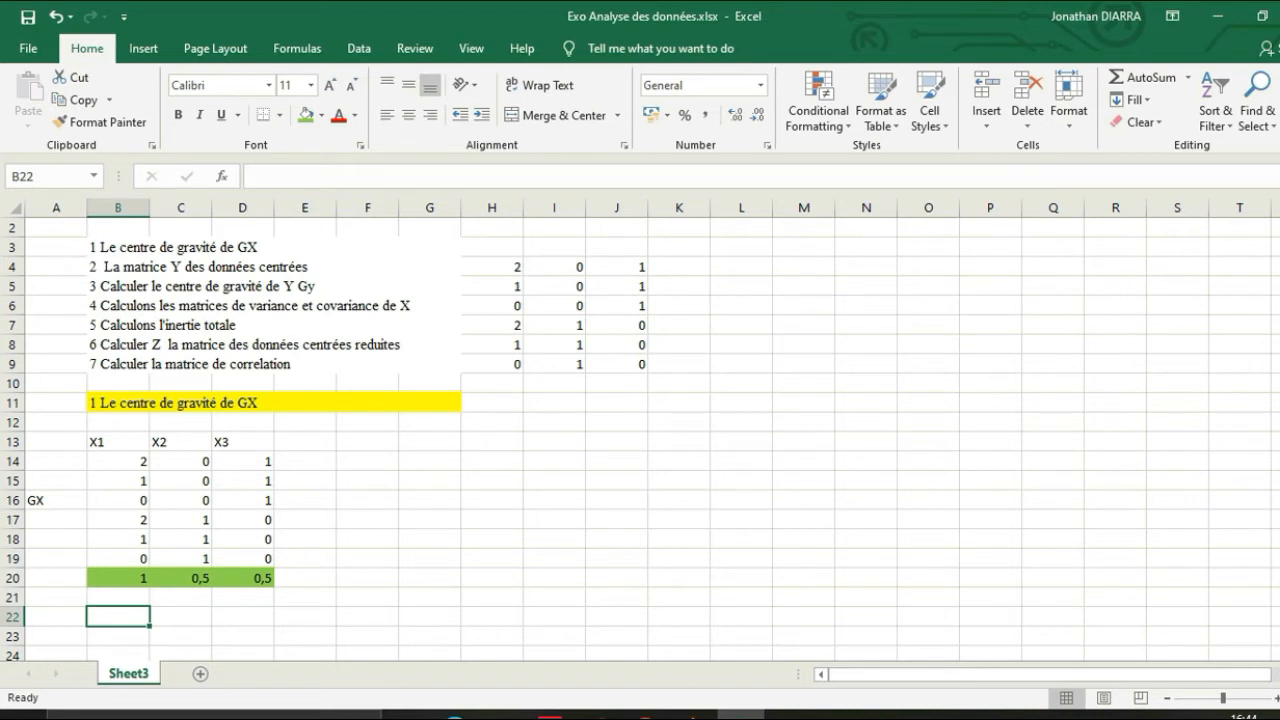
- Copy the question 2 heading, "La matrice Y des données centrées", from B4 to B22 and fill it yellow
left_click(274, 267)
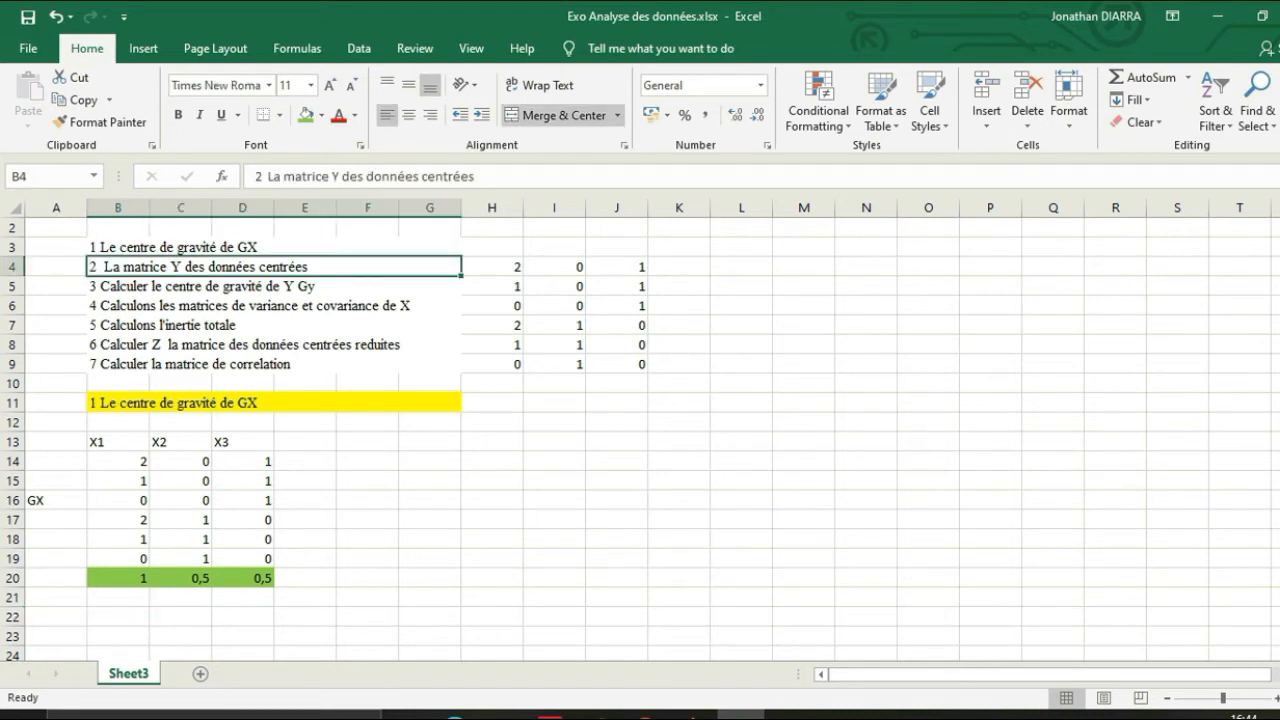
key("ctrl+c")
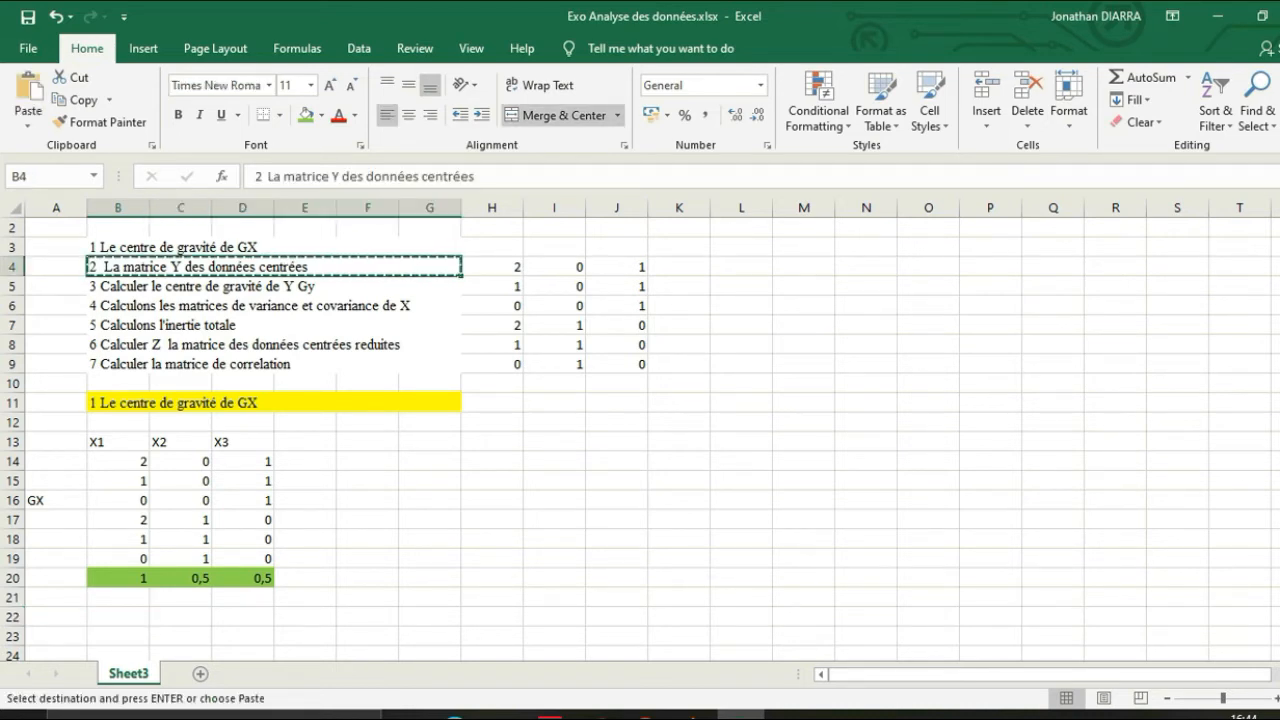
left_click(118, 617)
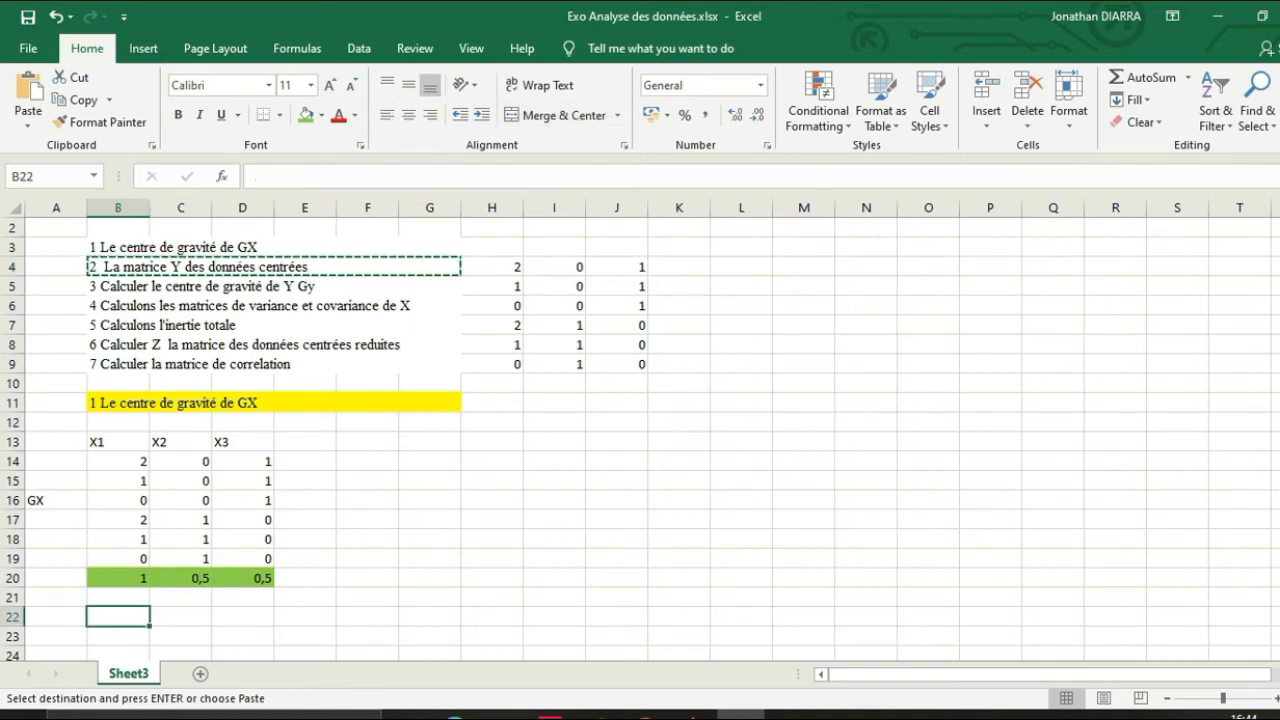
key("ctrl+v")
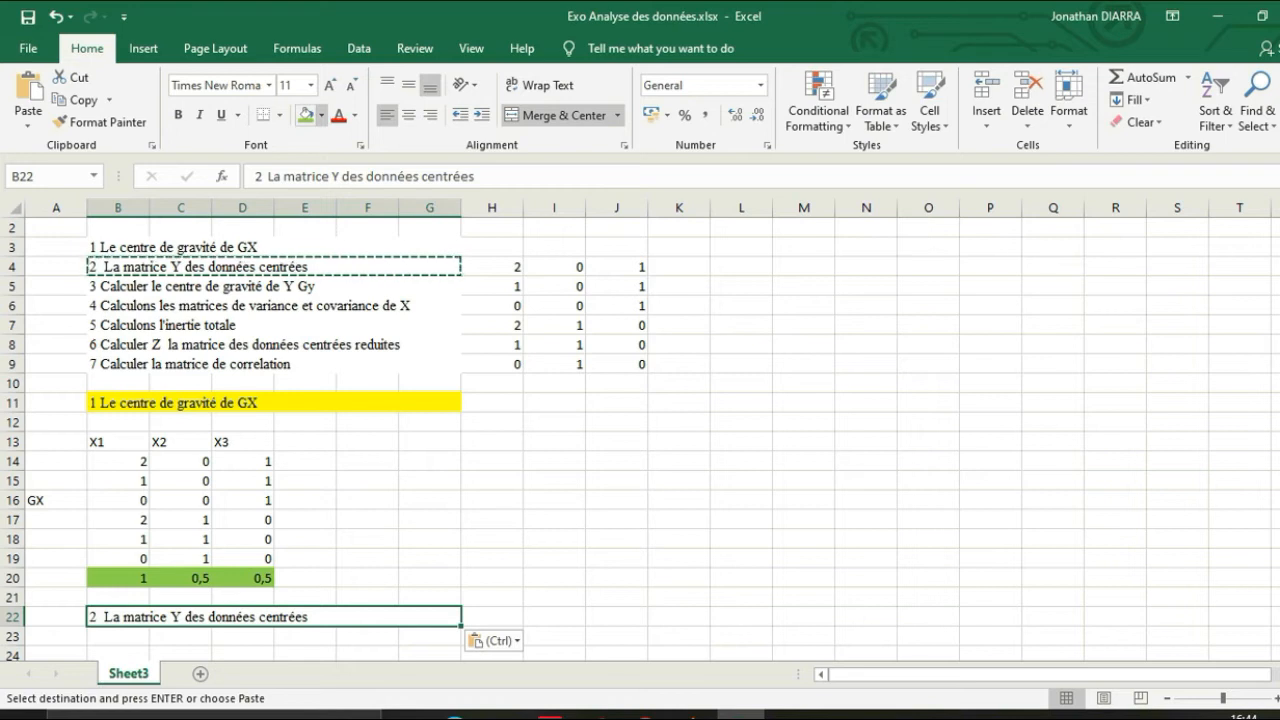
left_click(321, 115)
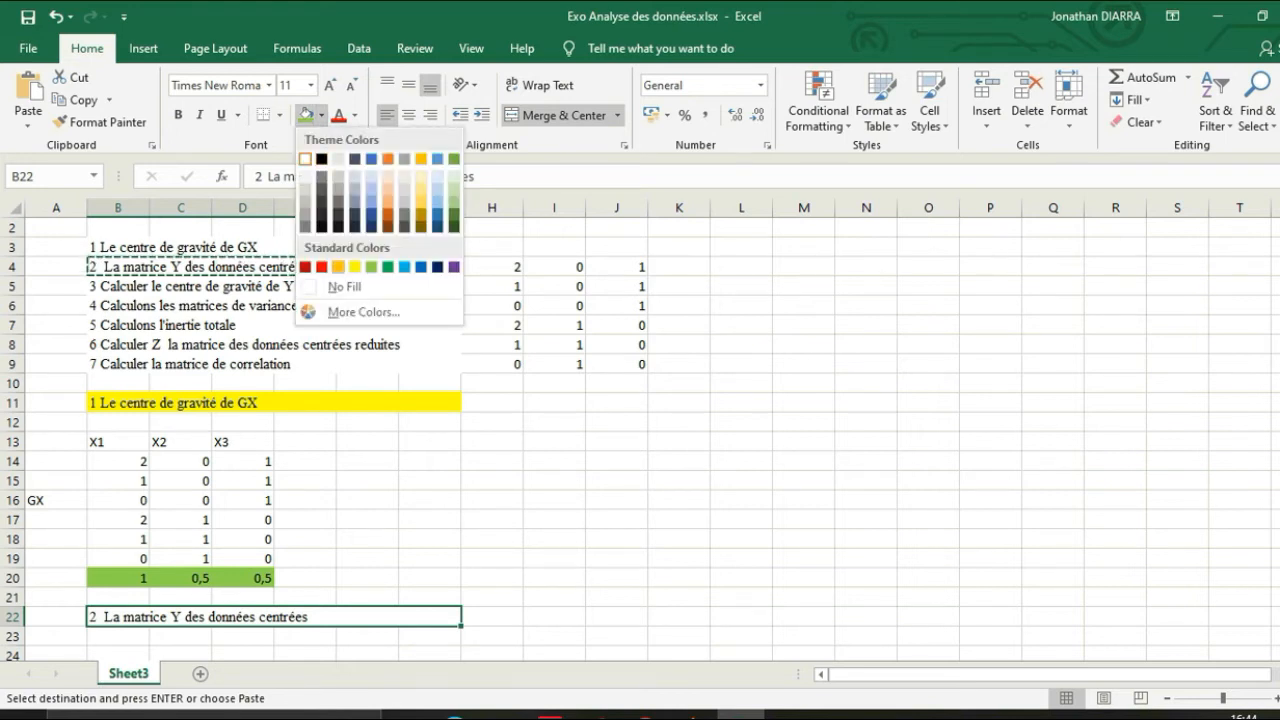
left_click(354, 267)
left_click(616, 519)
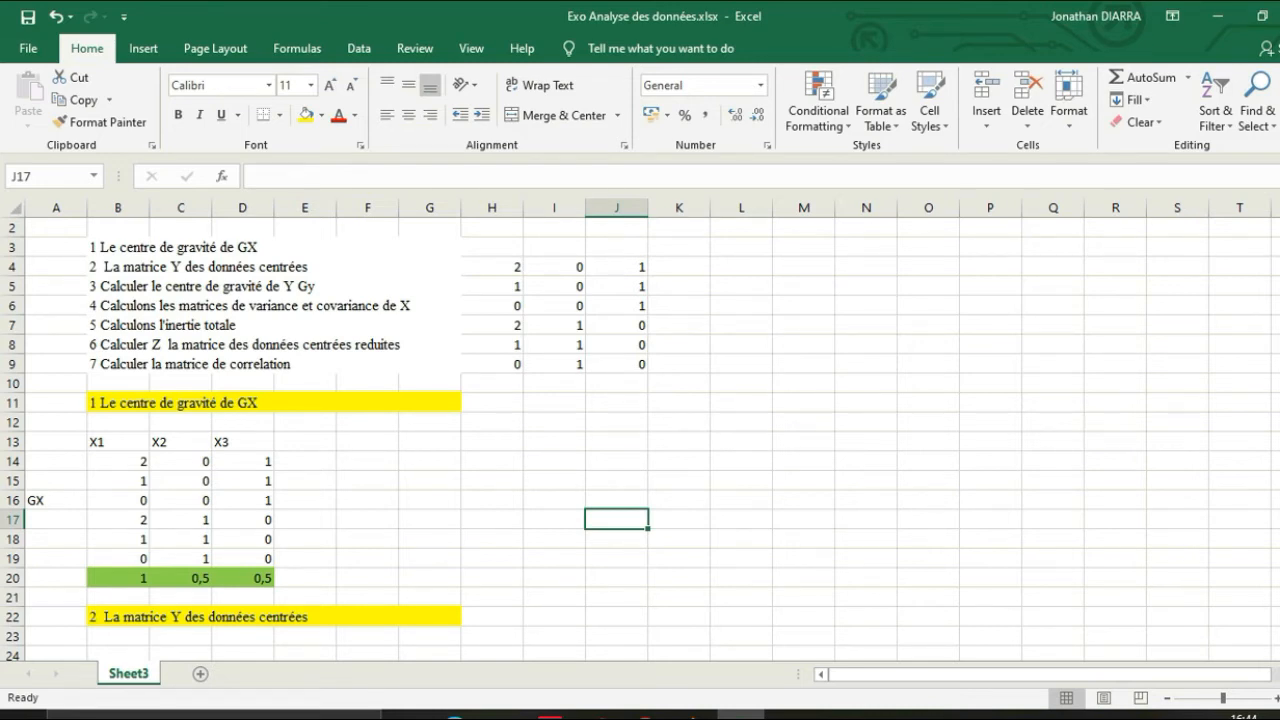
- Enter the formula =B14-1 in B25 to centre the first X1 value on its mean
left_click_drag(118, 461, 118, 558)
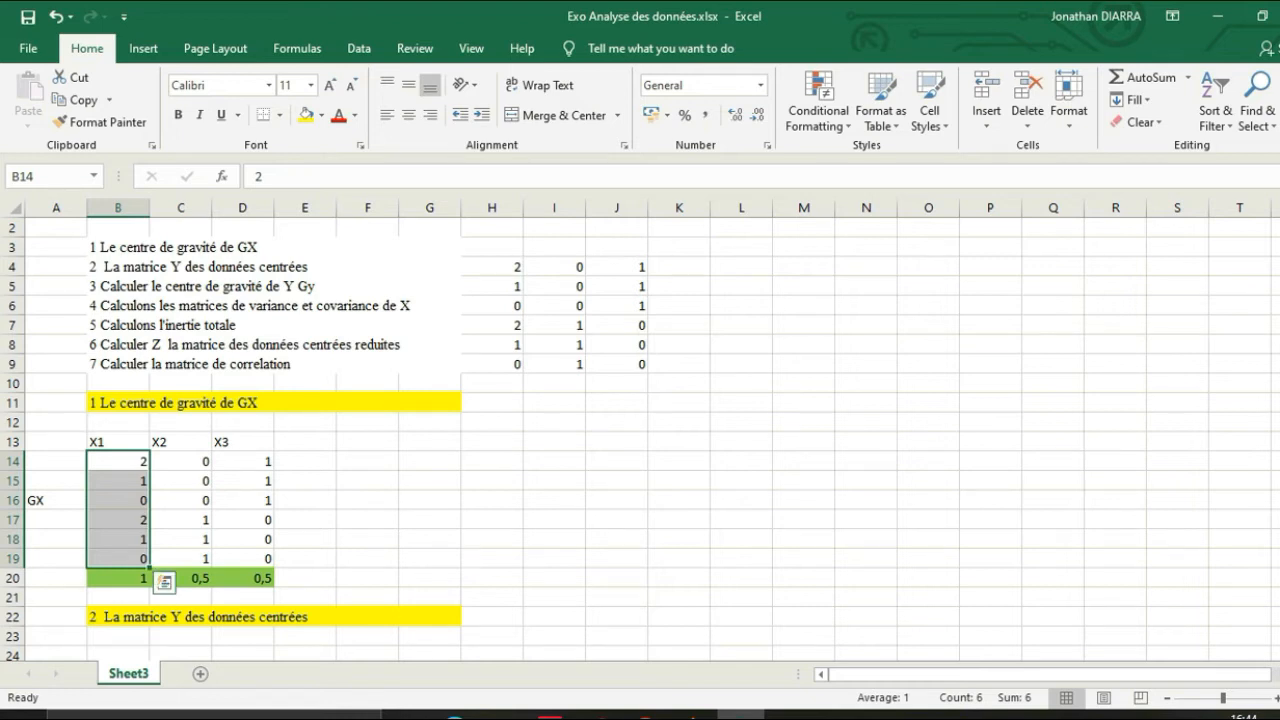
left_click(118, 653)
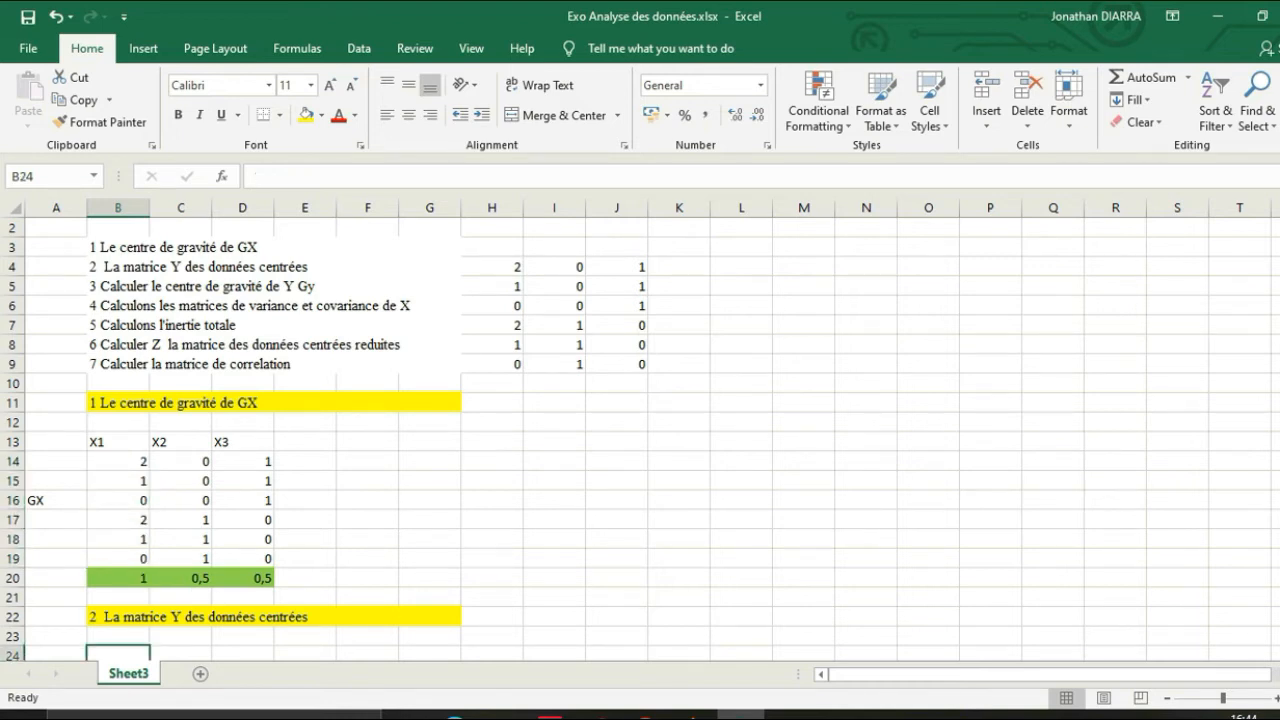
key("Down")
key("Down")
key("Up")
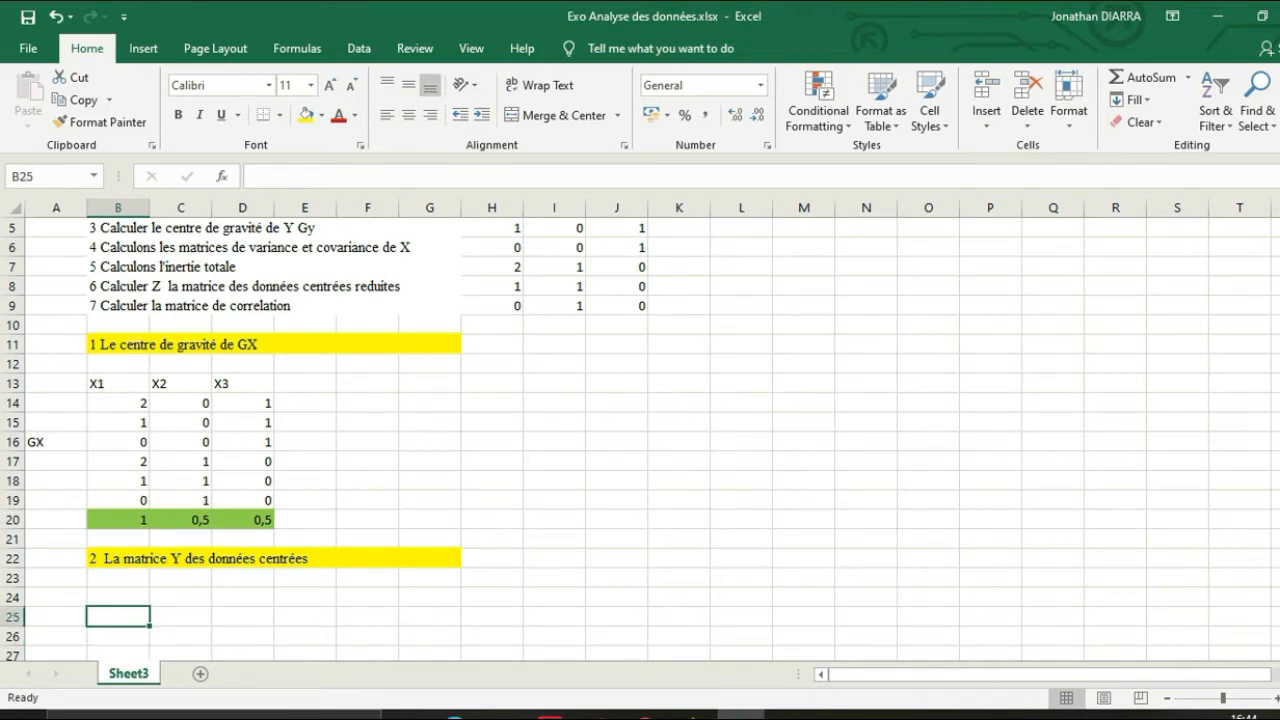
type("1")
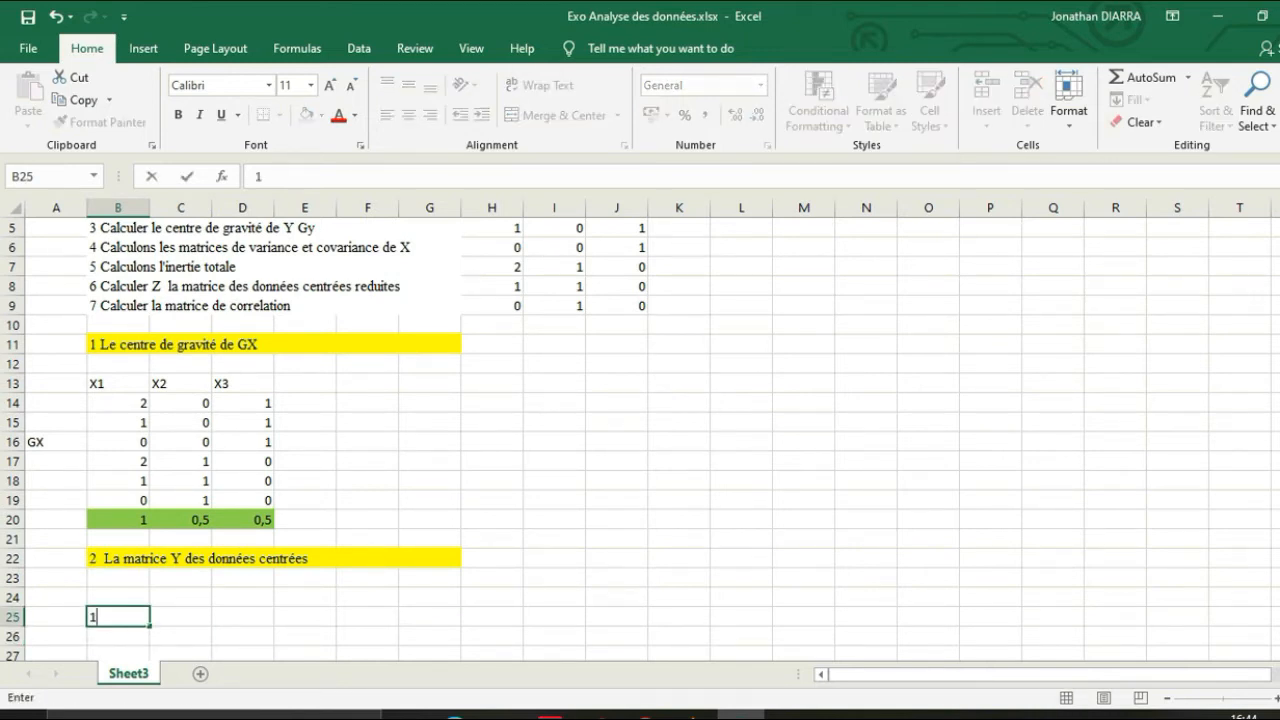
type("-")
key("BackSpace")
key("BackSpace")
type("=")
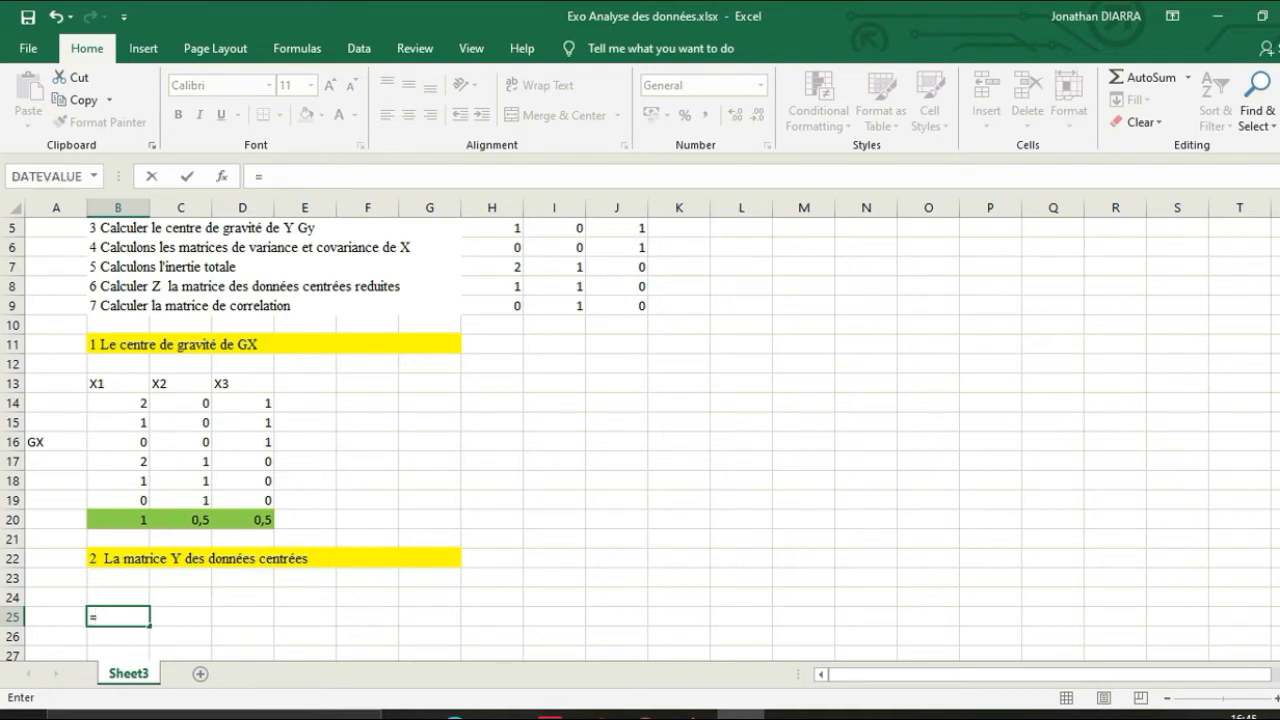
left_click(118, 403)
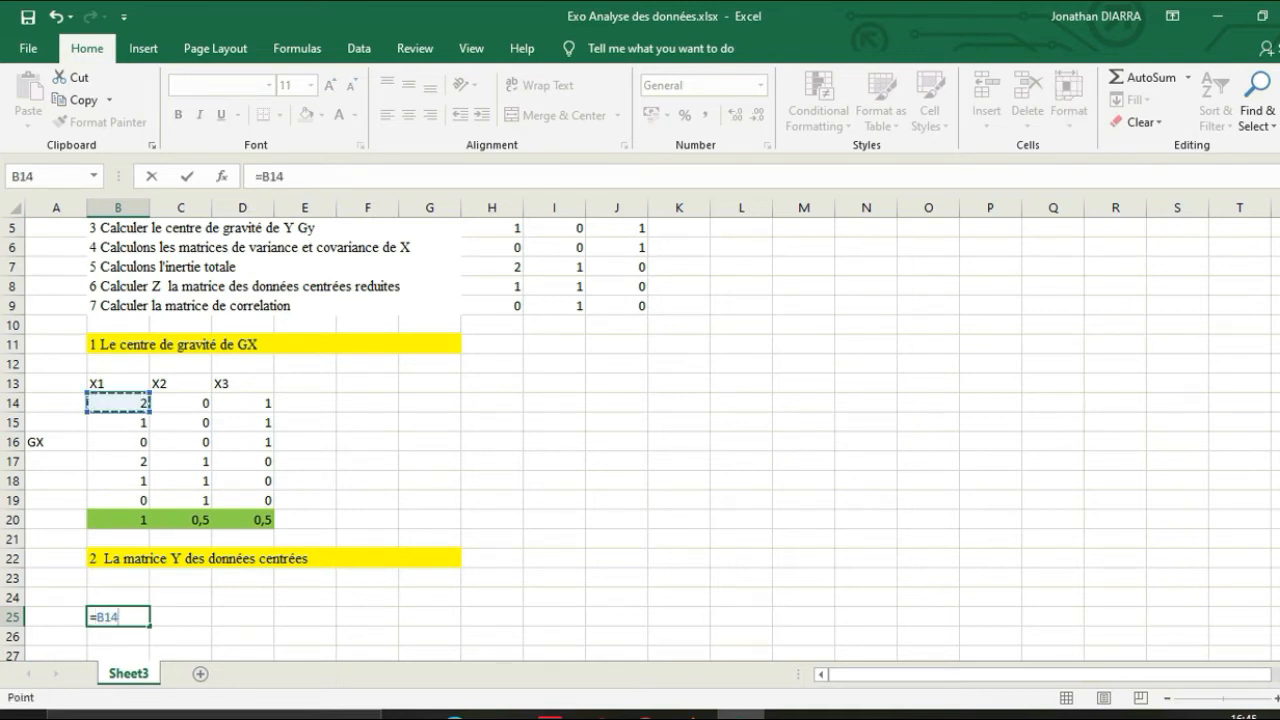
type("-1")
key("Return")
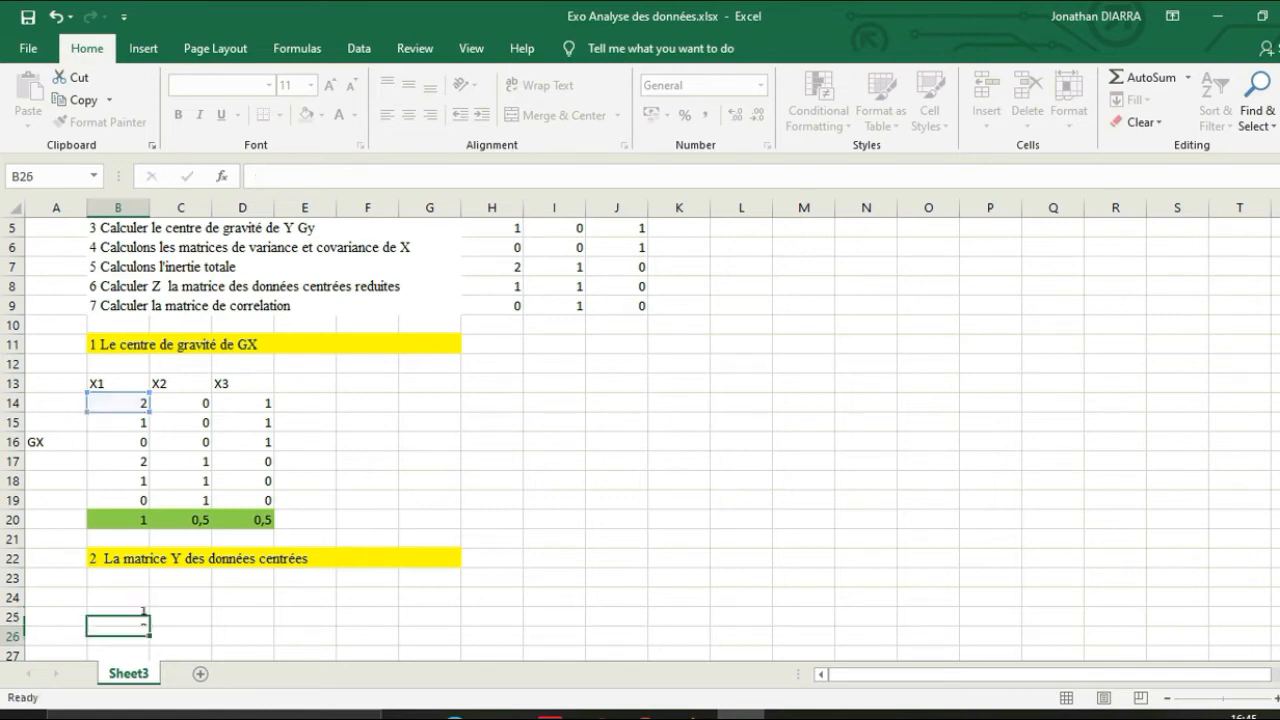
- Extend the centring formula from B25 down to B31
left_click(305, 597)
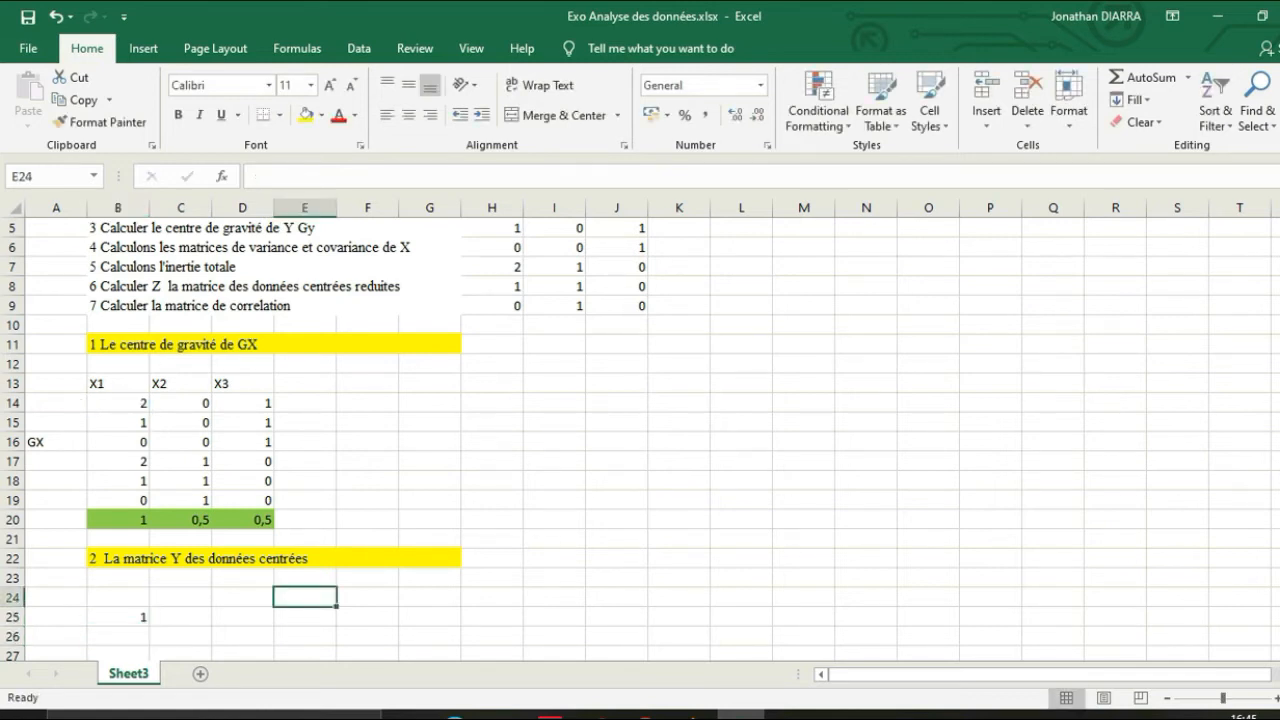
left_click(118, 617)
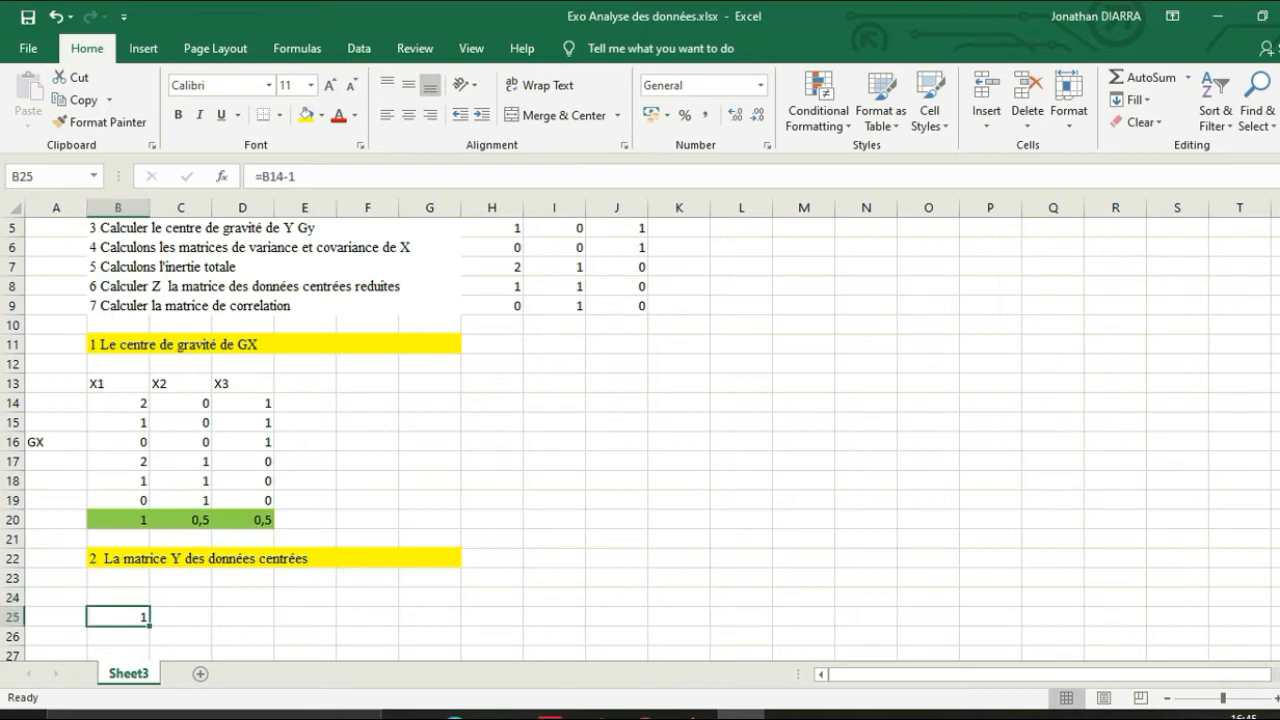
mouse_move(149, 626)
left_mouse_down()
mouse_move(149, 660)
mouse_move(149, 620)
left_mouse_up()
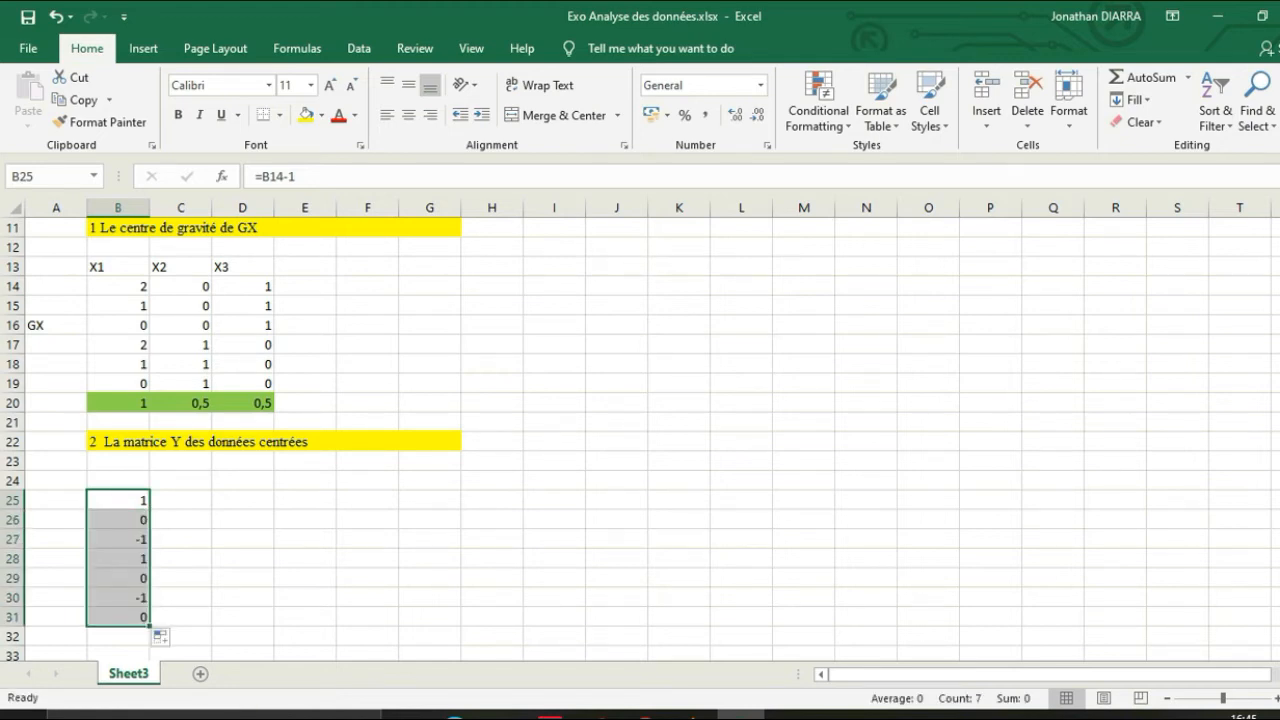
- Enter the formula =C14-0,5 in C25 to centre the first X2 value on its mean
left_click(180, 500)
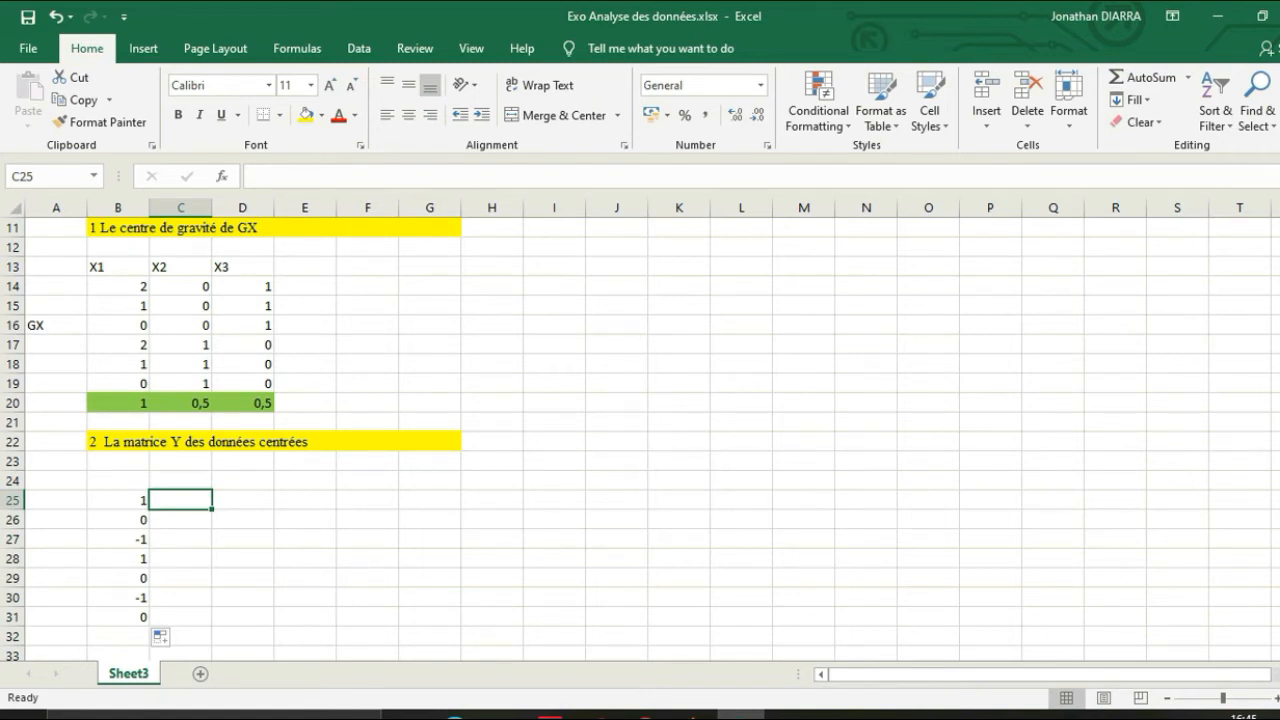
type("=")
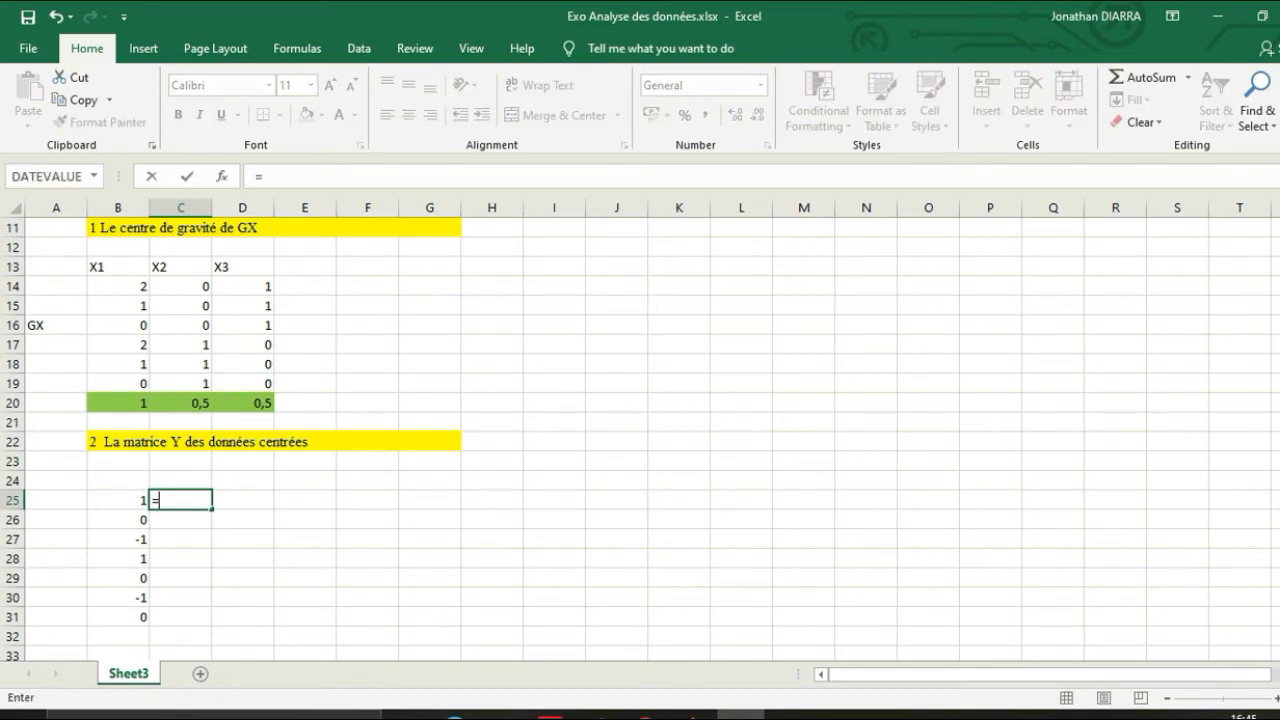
left_click(152, 286)
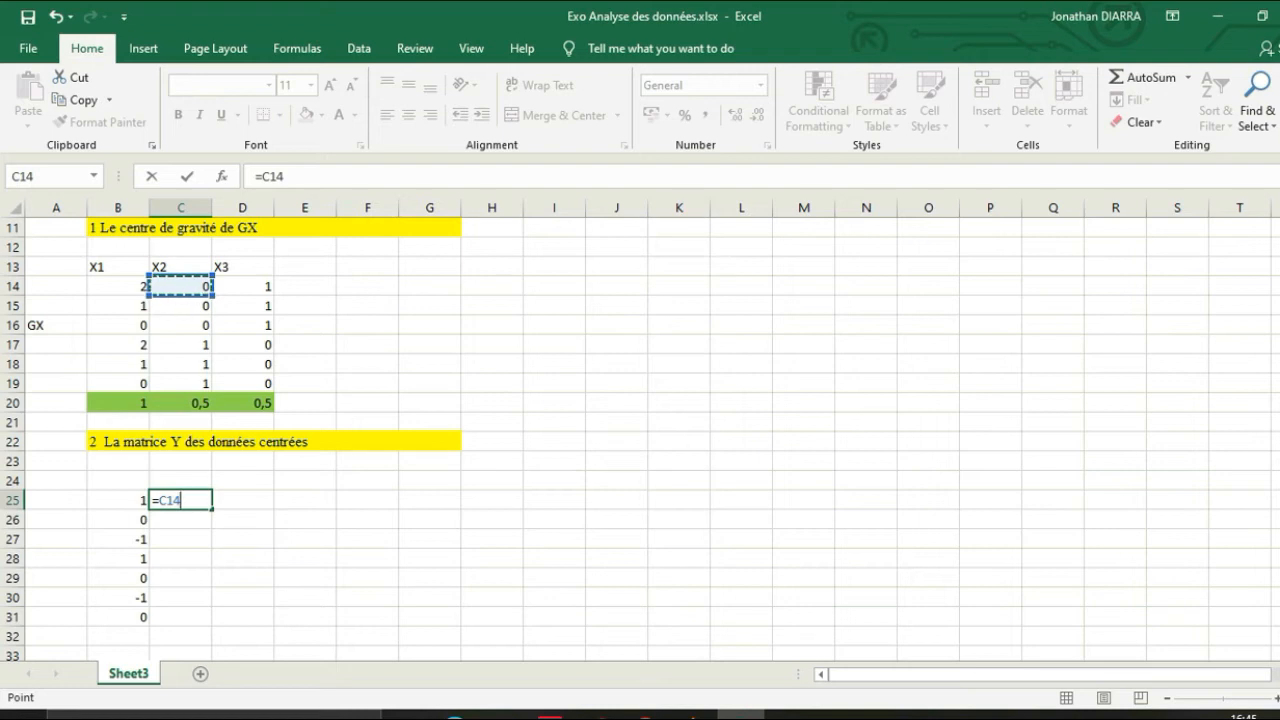
type("-0,5")
key("Return")
- Extend the C25 formula down to row 31 and across to column D for the X3 values
left_click(180, 500)
left_click_drag(212, 510, 212, 620)
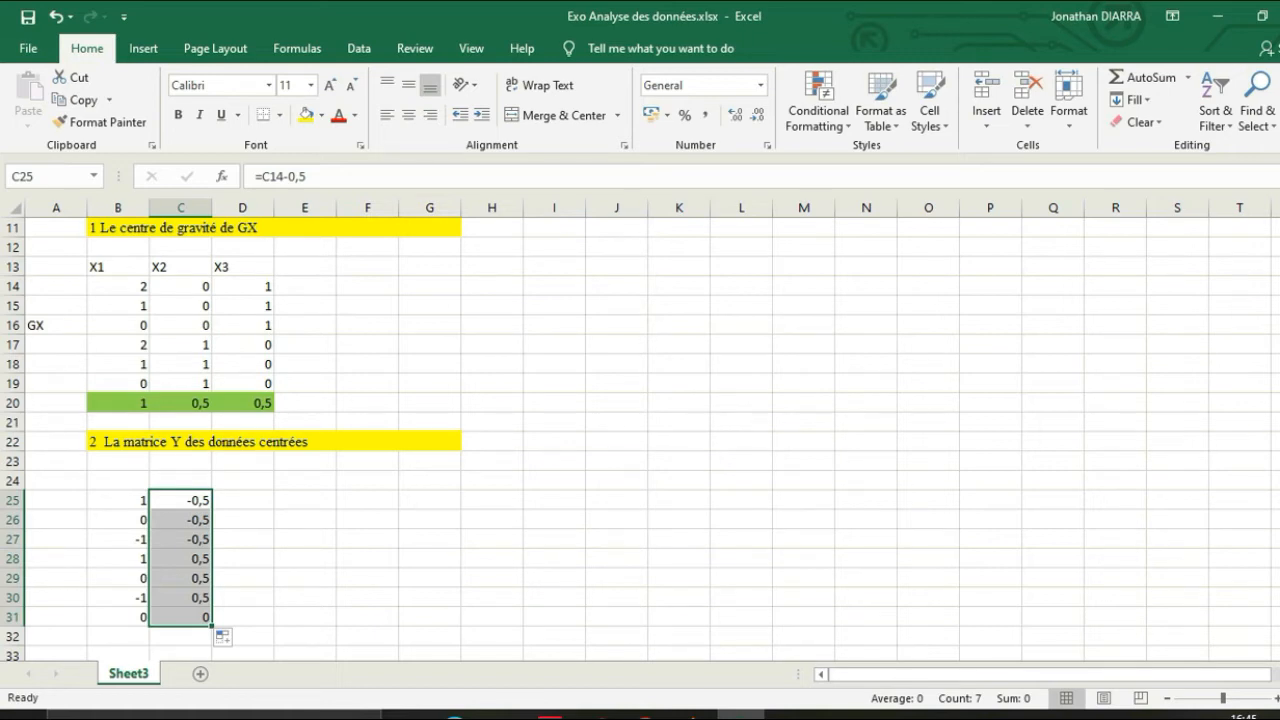
left_click_drag(212, 627, 272, 627)
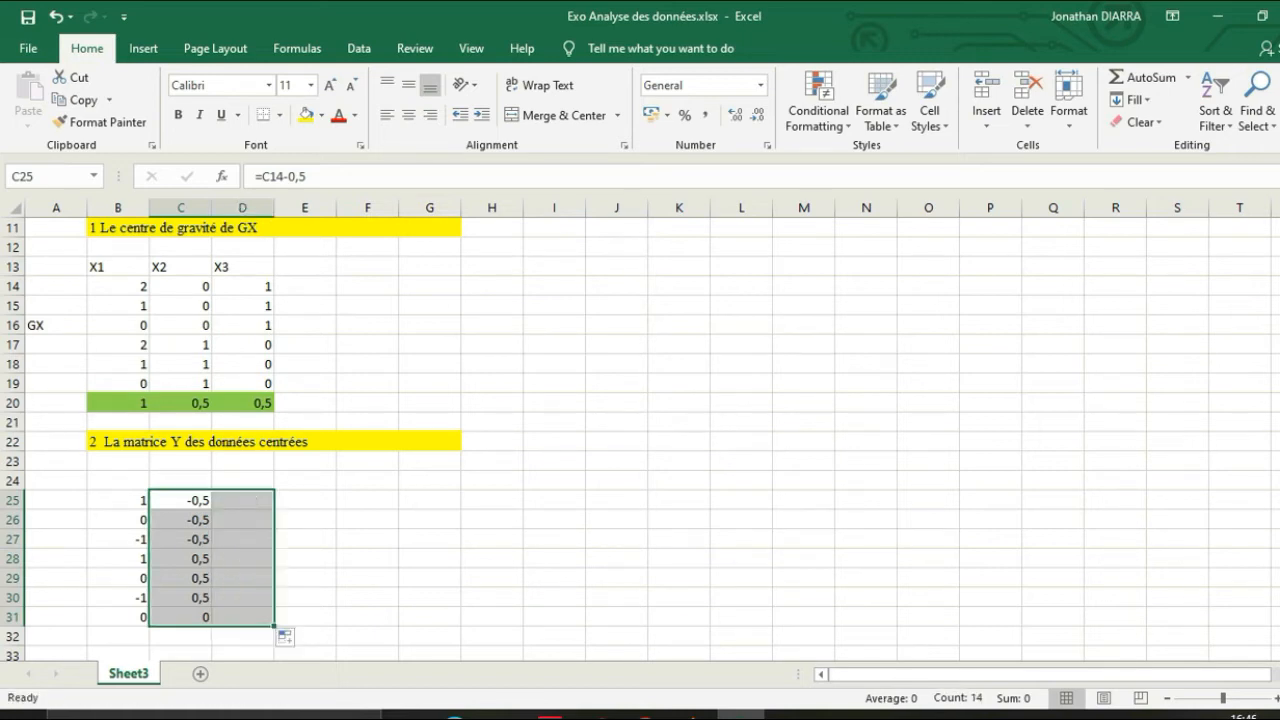
left_click(367, 598)
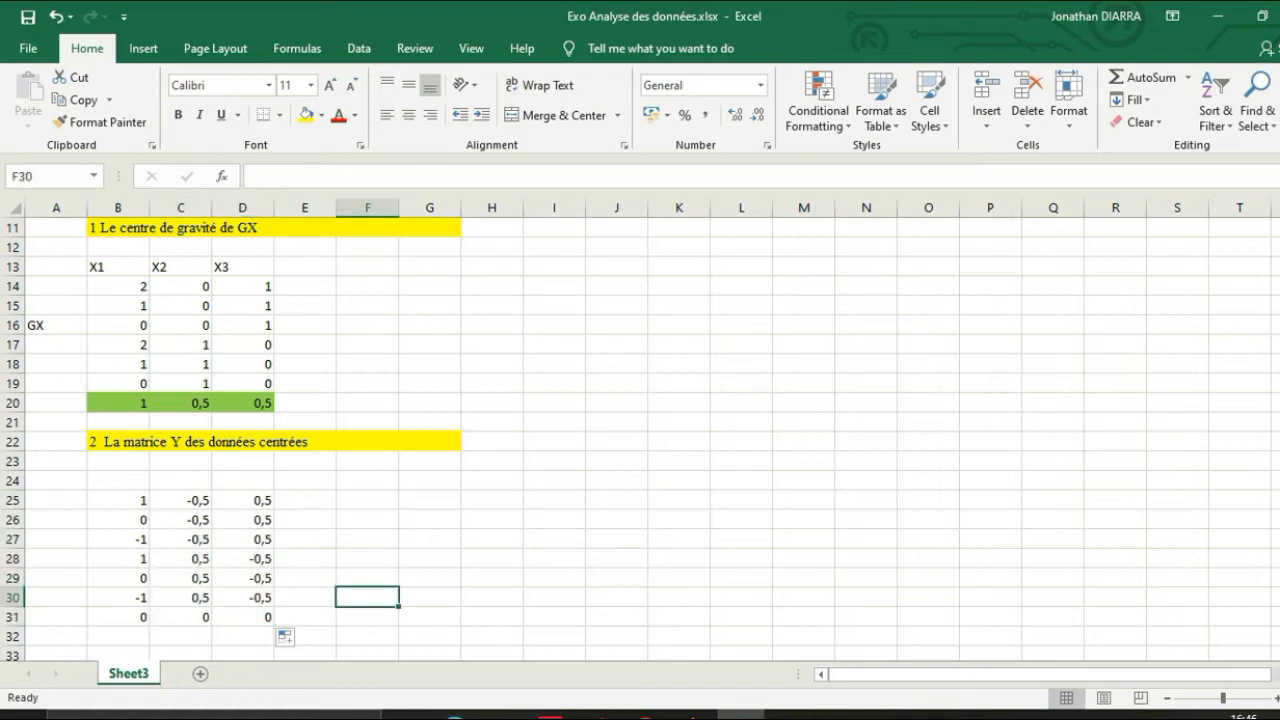
- Clear the surplus formulas from cells D31, C31 and B31 beneath the centred data
left_click(243, 617)
key("BackSpace")
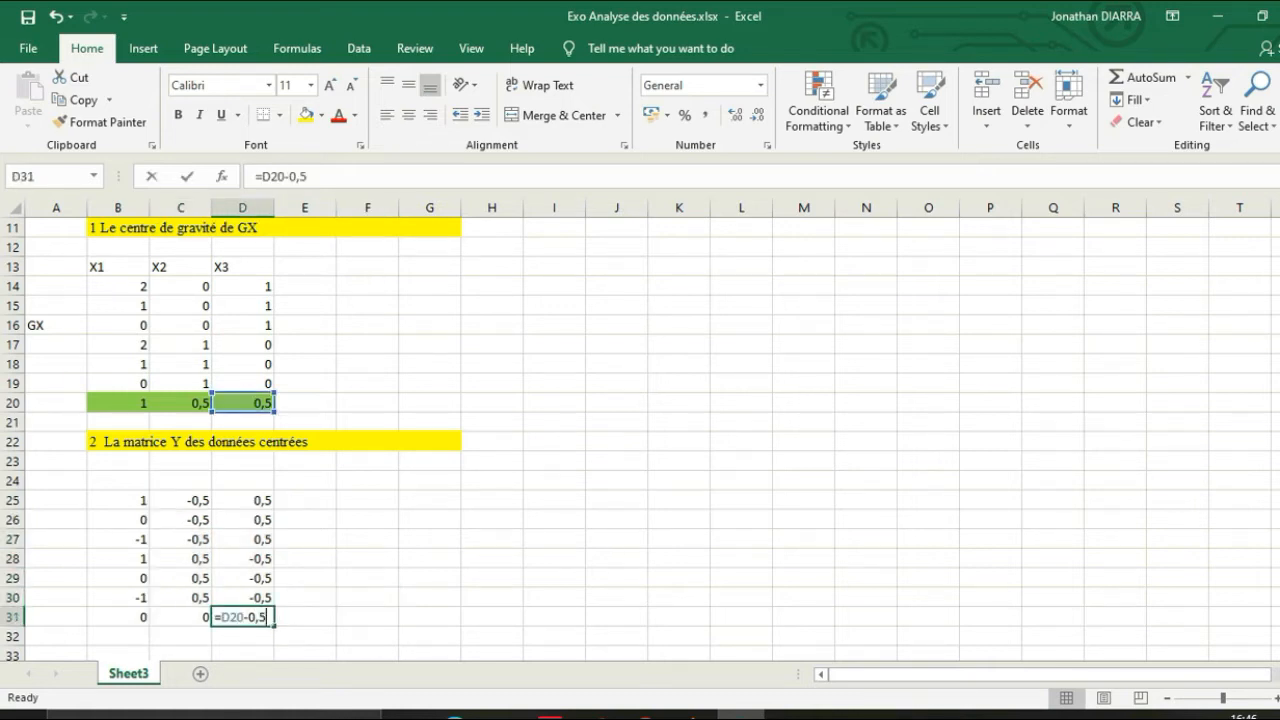
key("Left")
key("BackSpace")
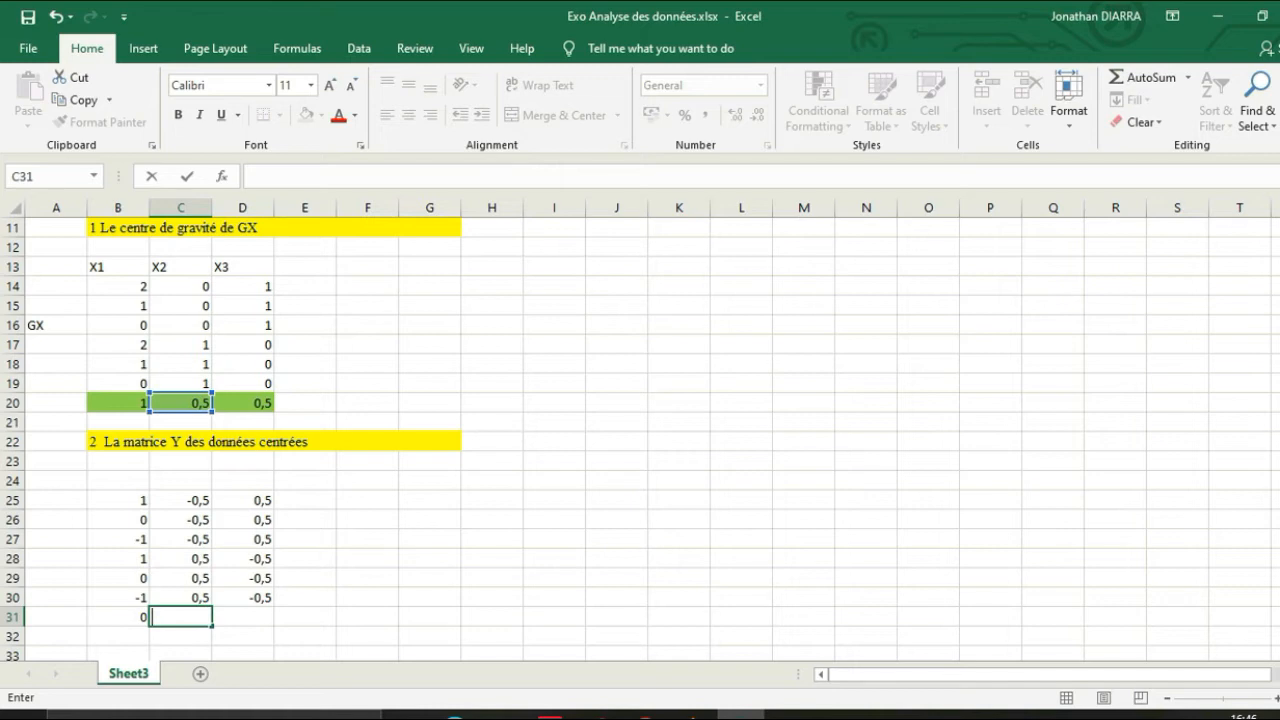
key("Left")
key("BackSpace")
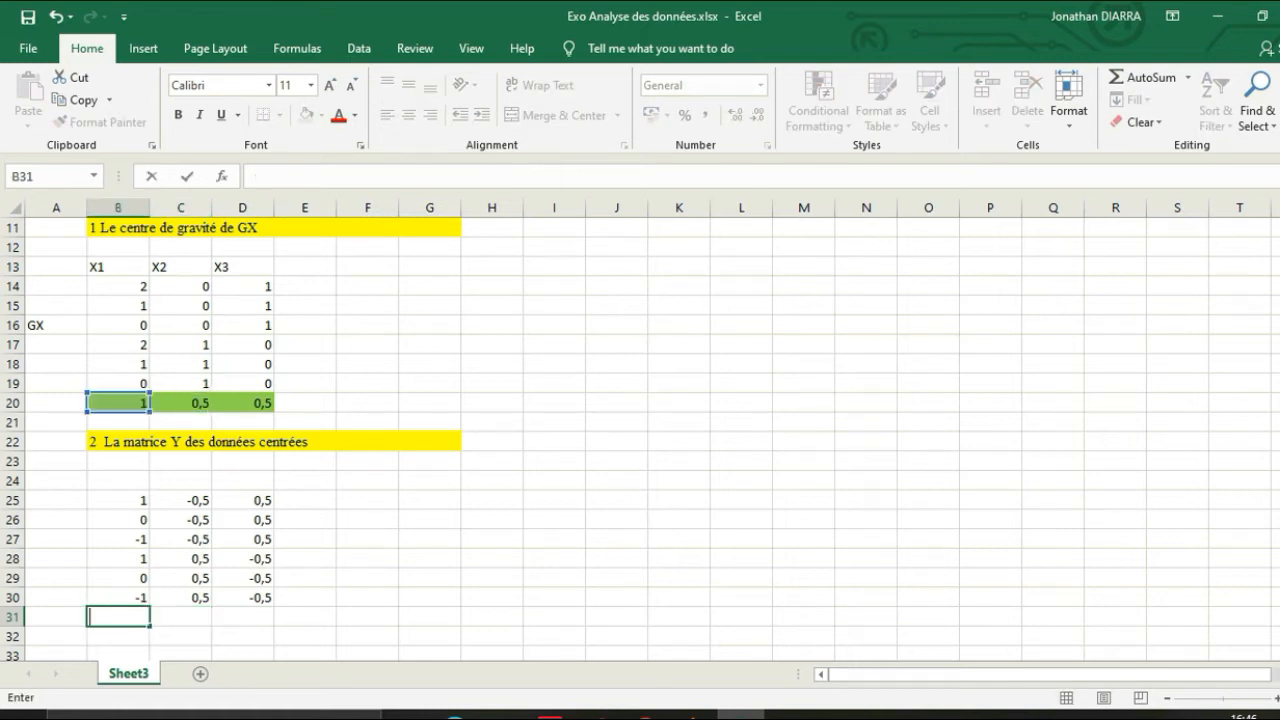
left_click(430, 539)
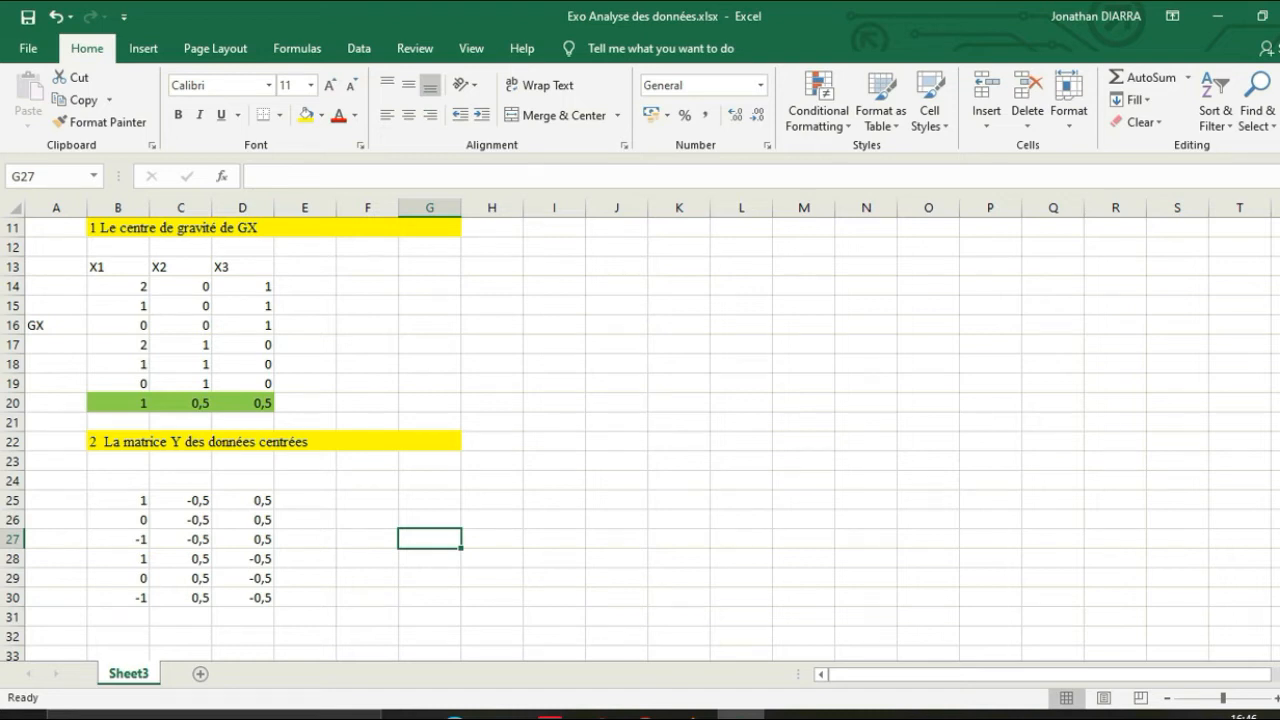
- Label the centred data matrix Y in cell A27 and fill that cell green
left_click(118, 481)
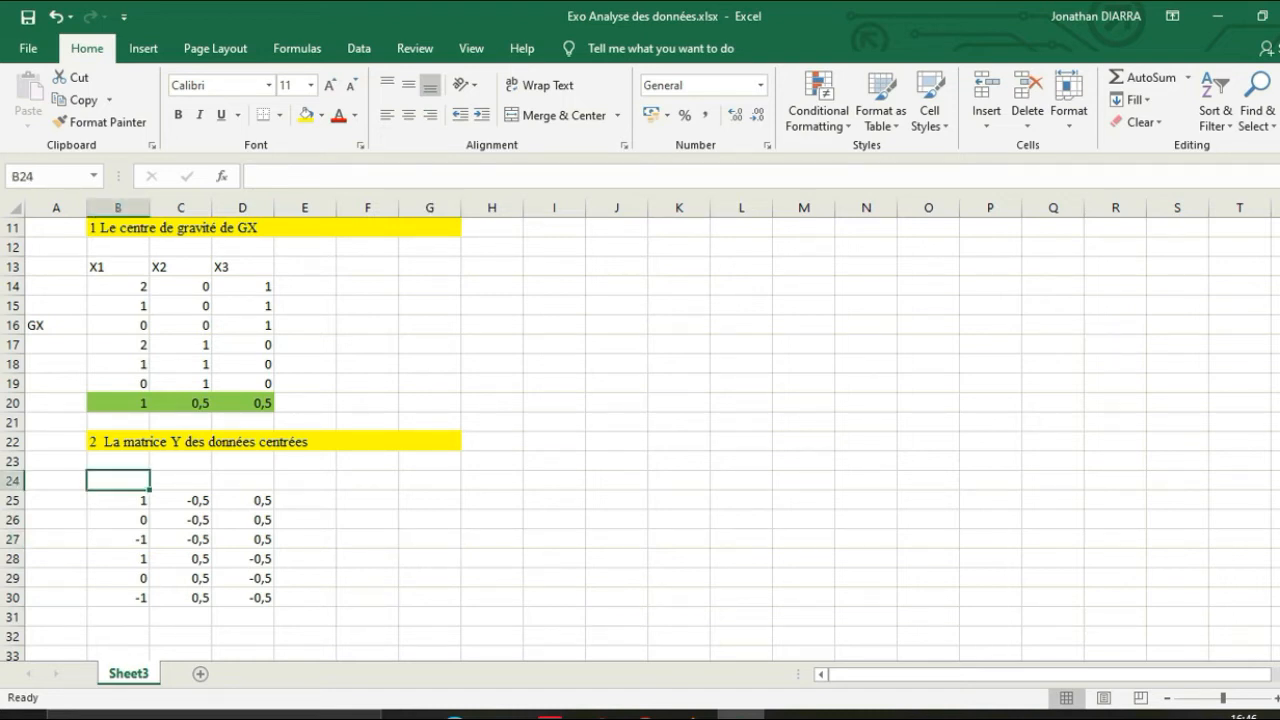
left_click(56, 539)
type("Y")
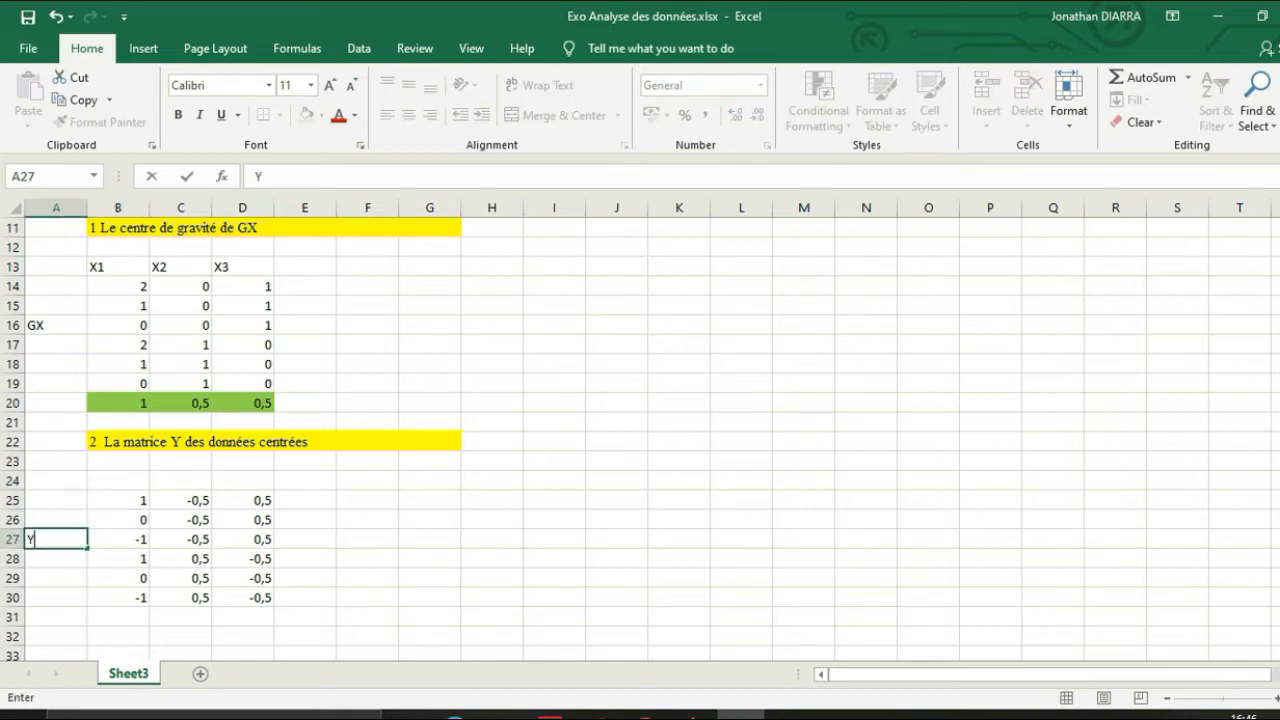
left_click(367, 520)
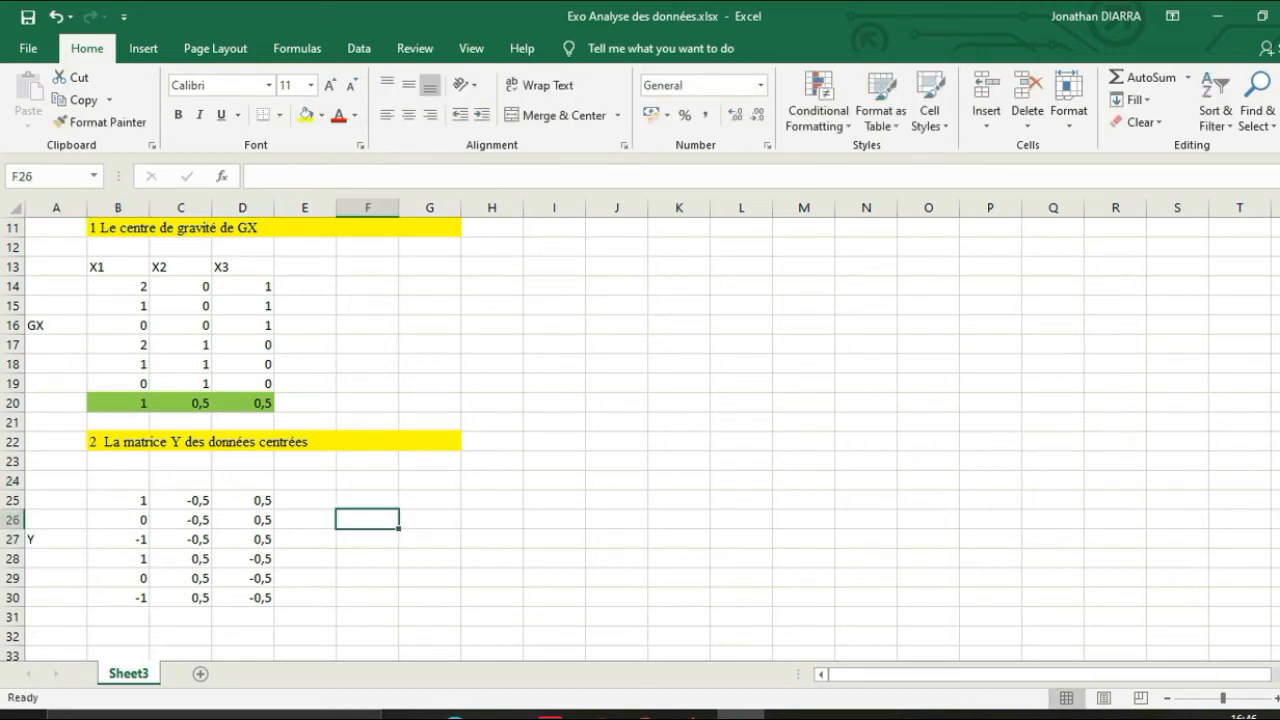
left_click(56, 539)
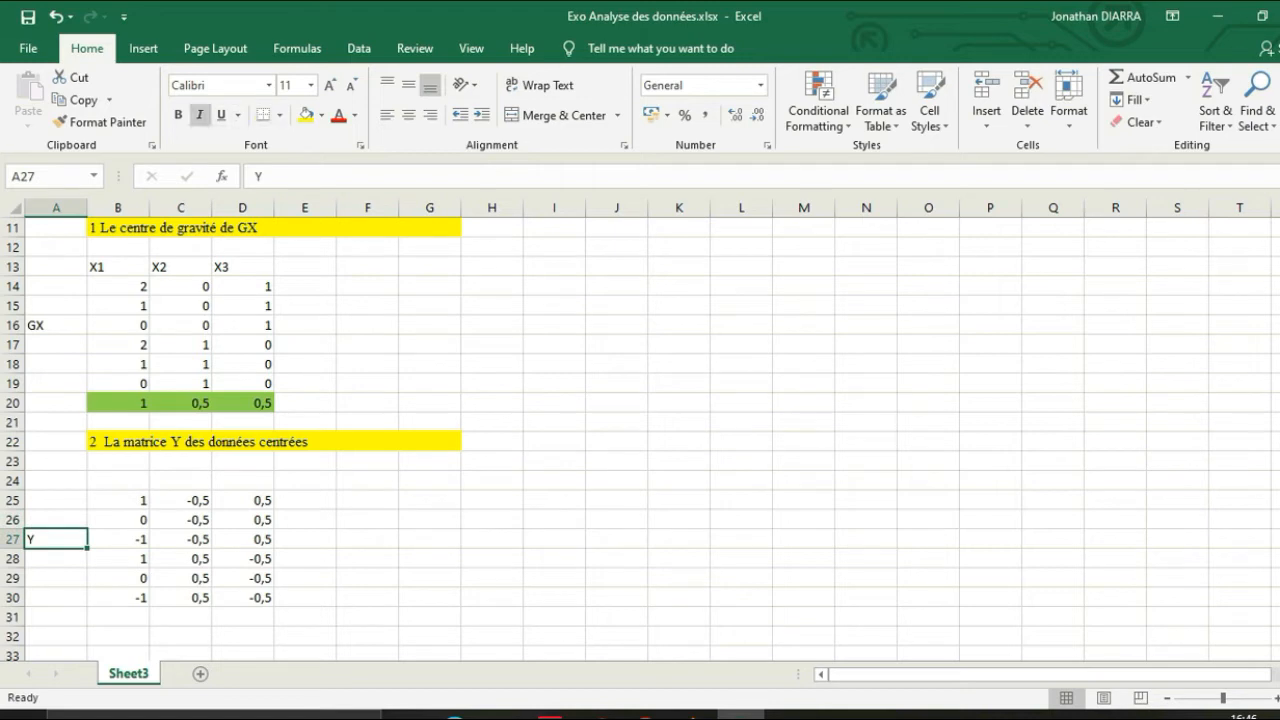
left_click(321, 115)
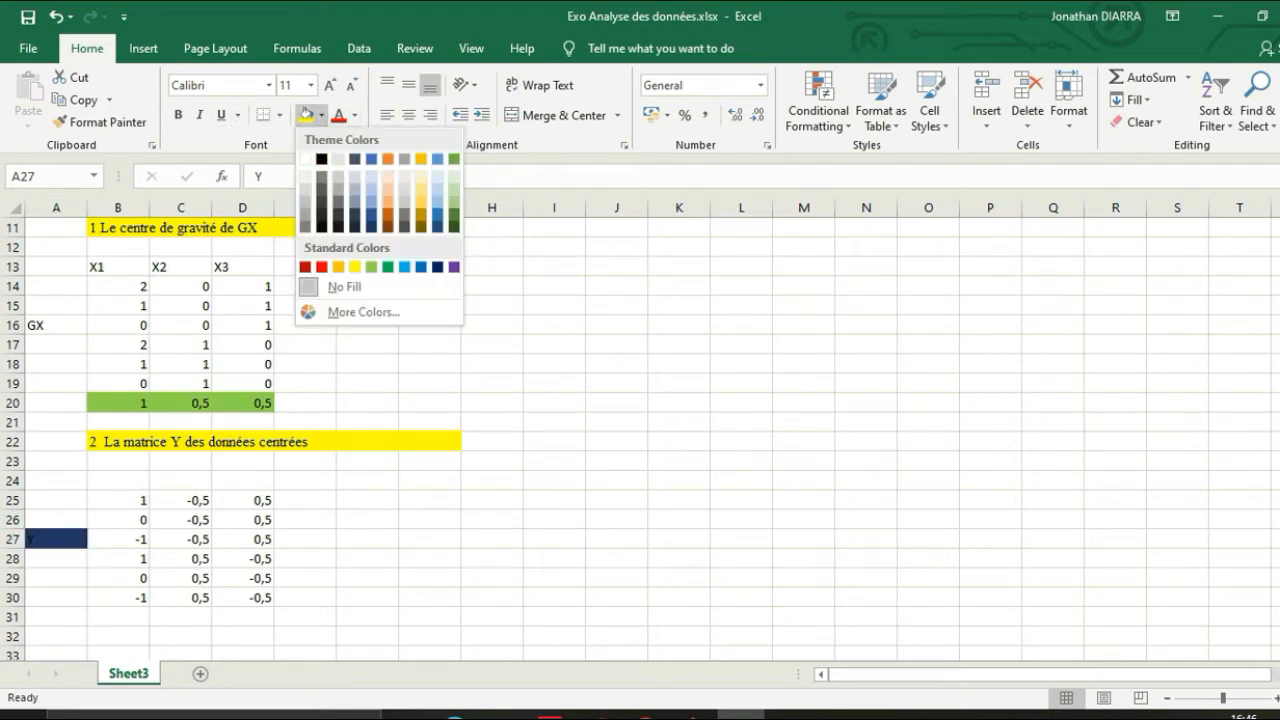
left_click(388, 267)
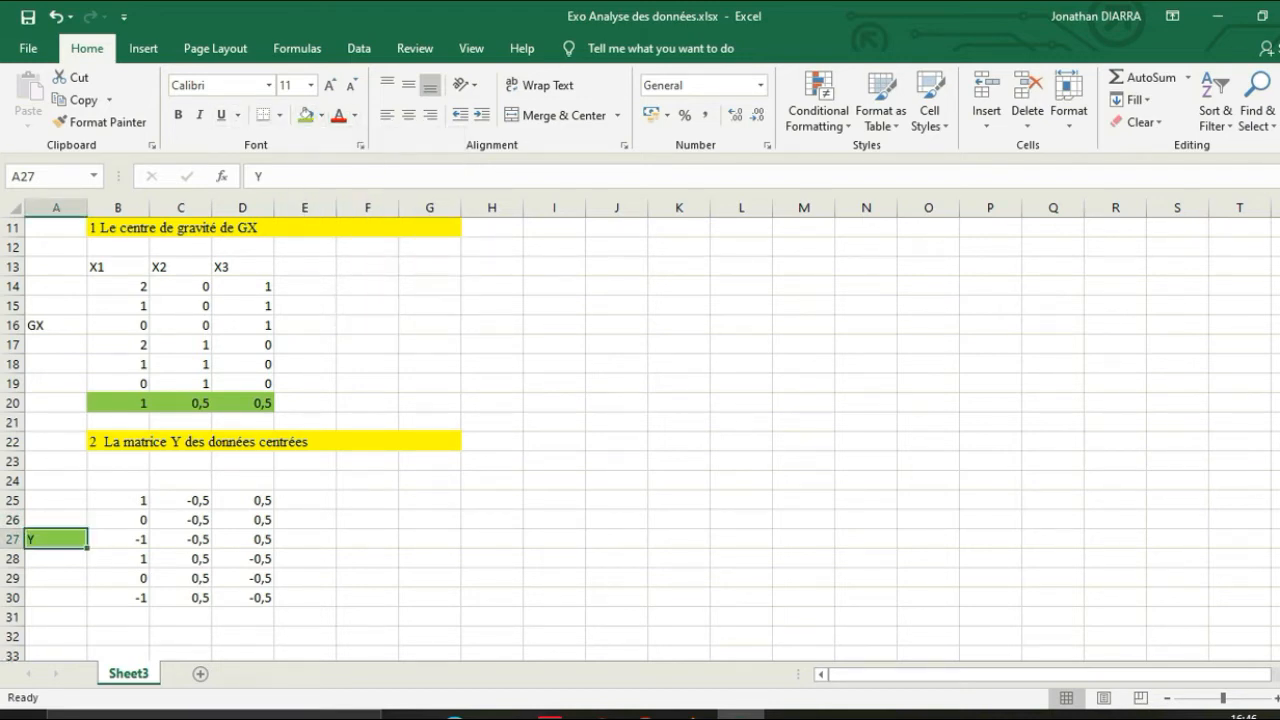
left_click(367, 520)
- Enter the column headers Y1, Y2 and Y3 in B24:D24 above the centred data
left_click(118, 481)
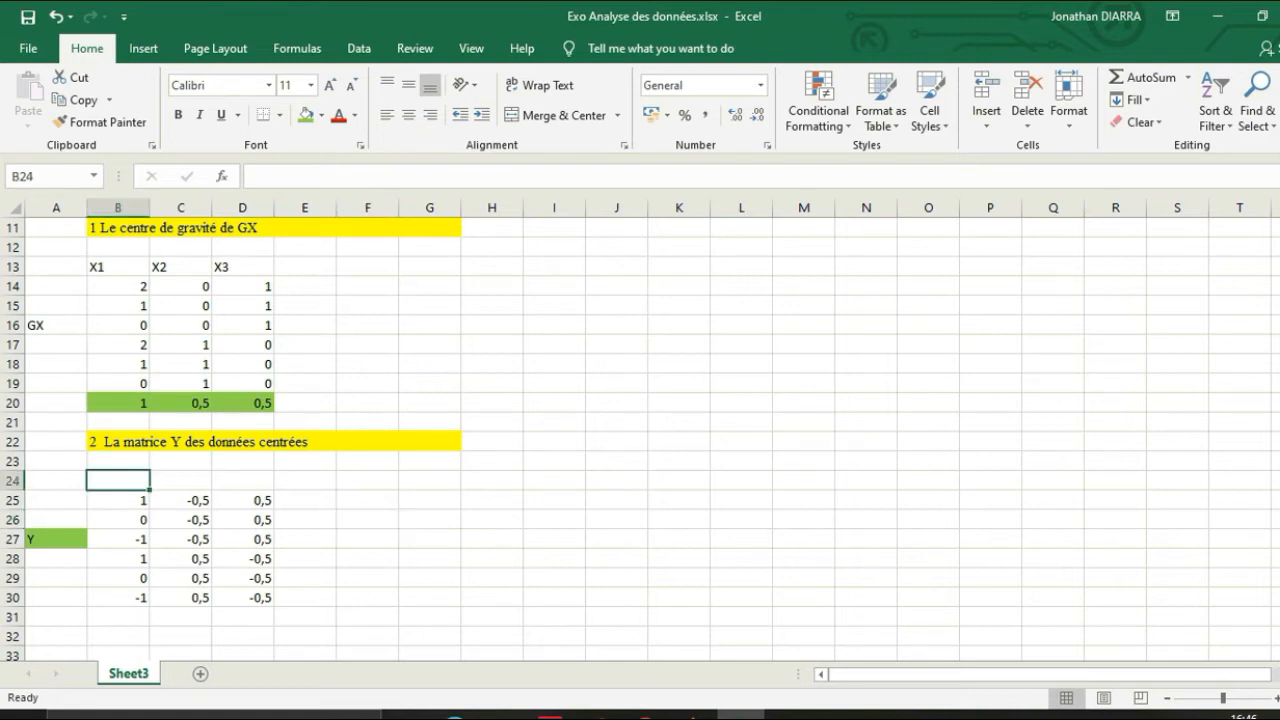
type("Y1")
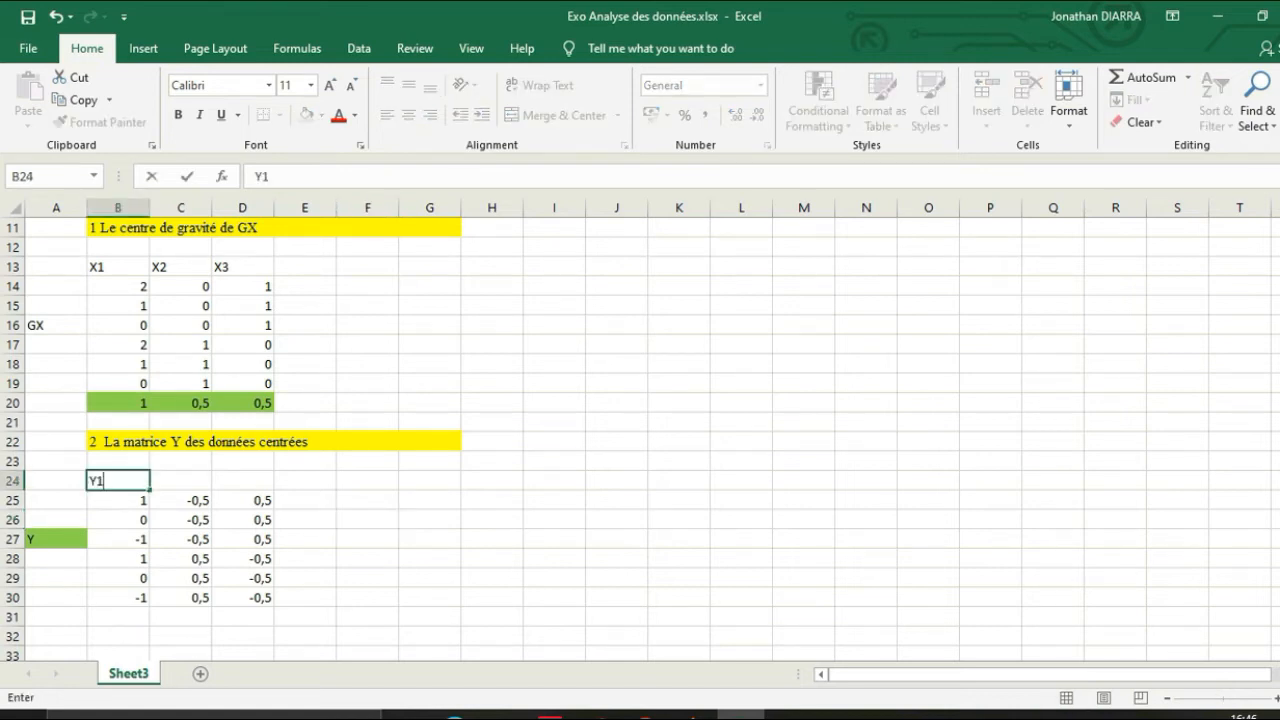
key("Tab")
type("Y2")
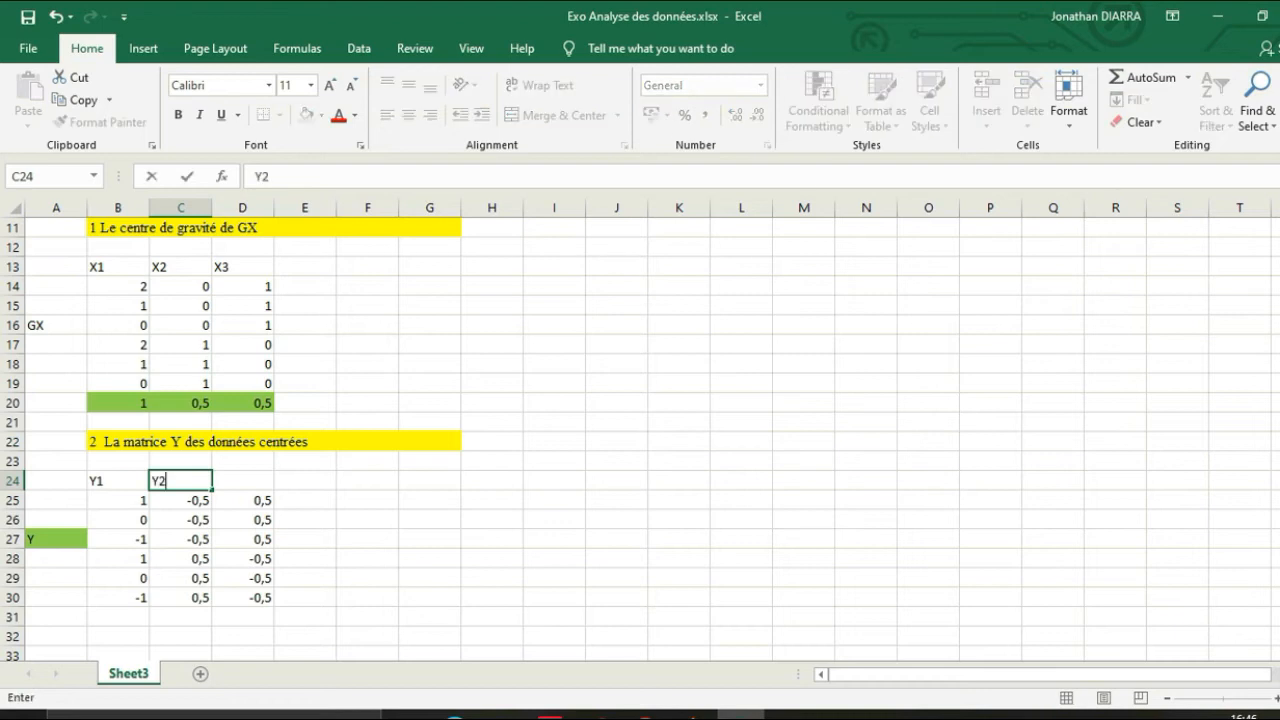
key("Tab")
type("Y3")
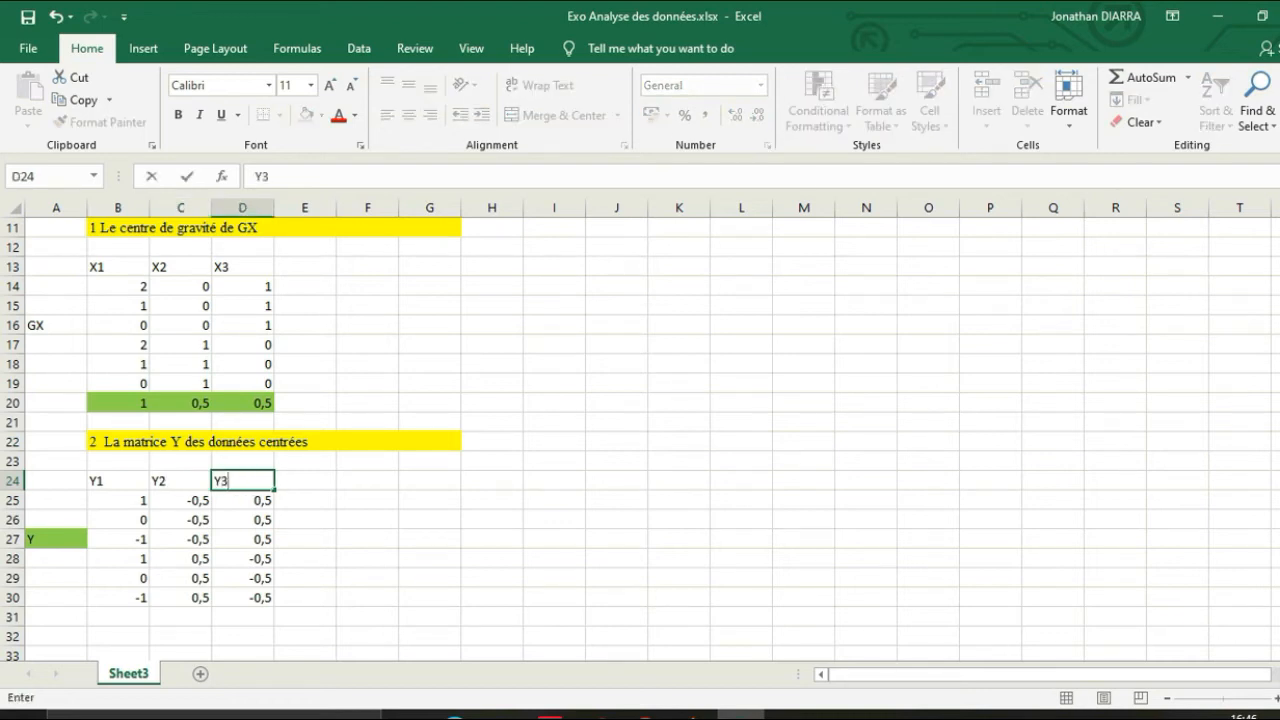
left_click(305, 559)
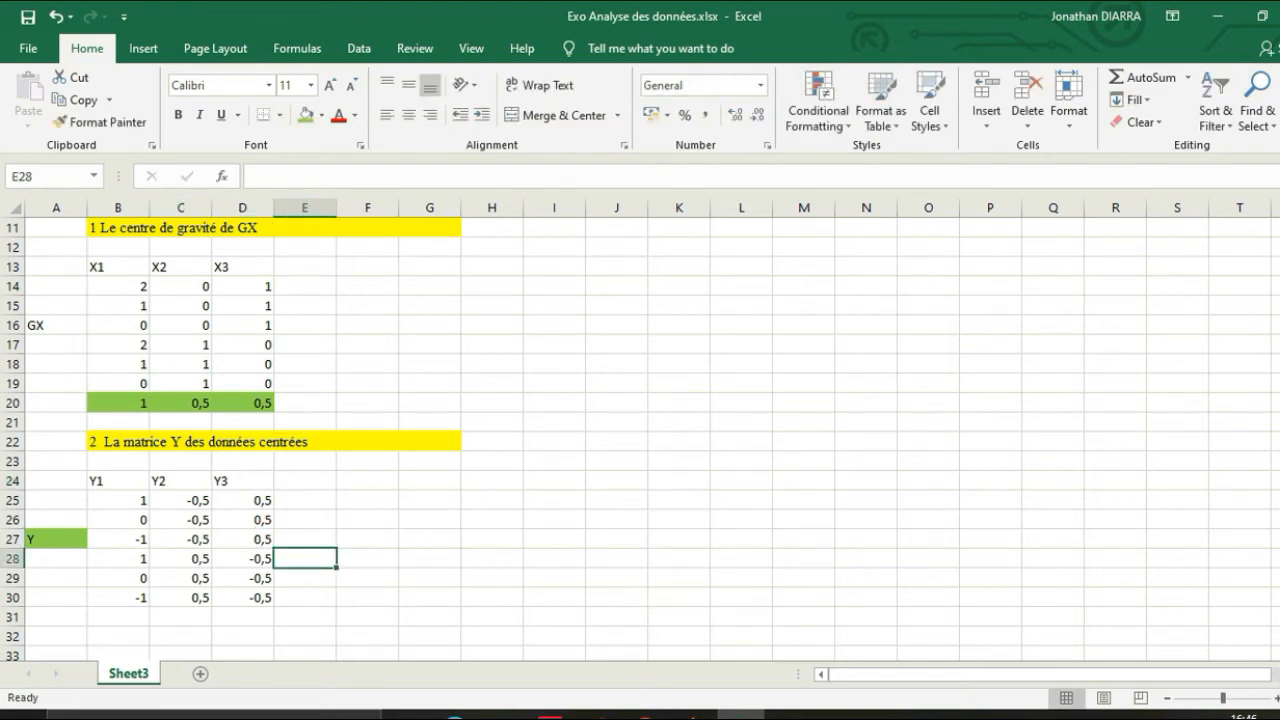
- Apply the Fraction number format to the centred data in B25:D30
left_click(118, 500)
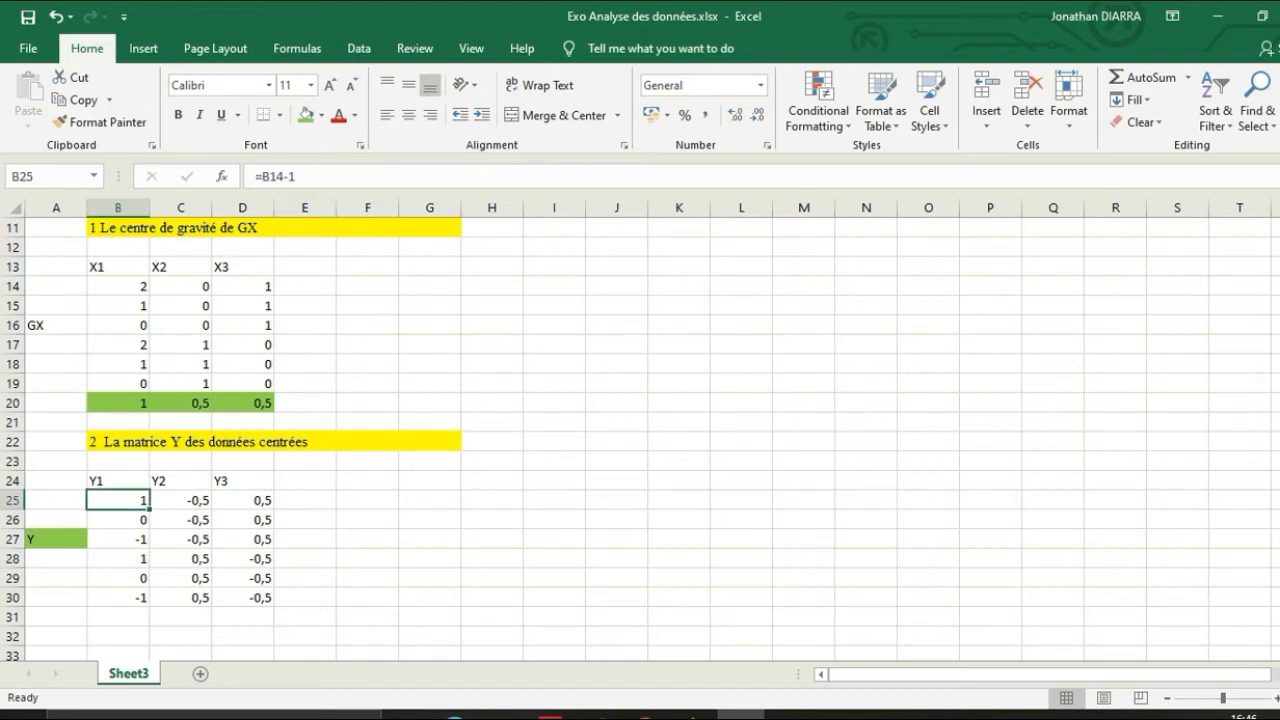
left_click(367, 520)
left_click_drag(118, 500, 242, 597)
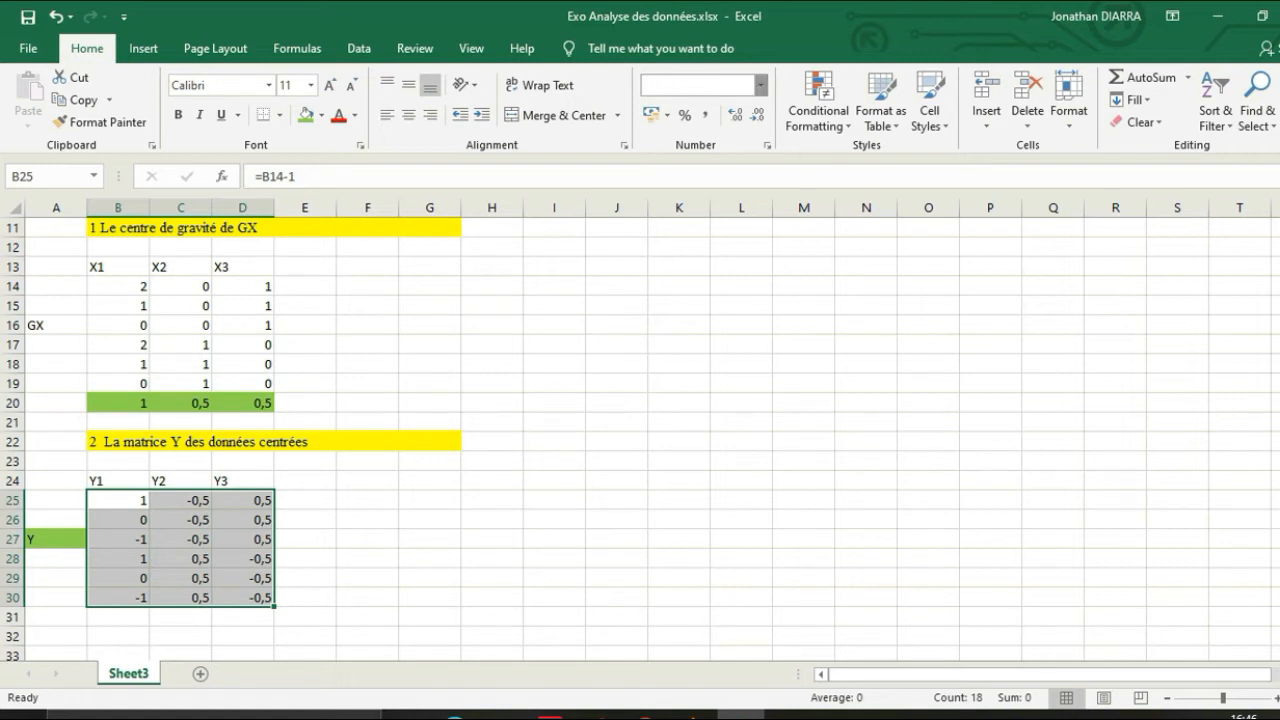
left_click(736, 118)
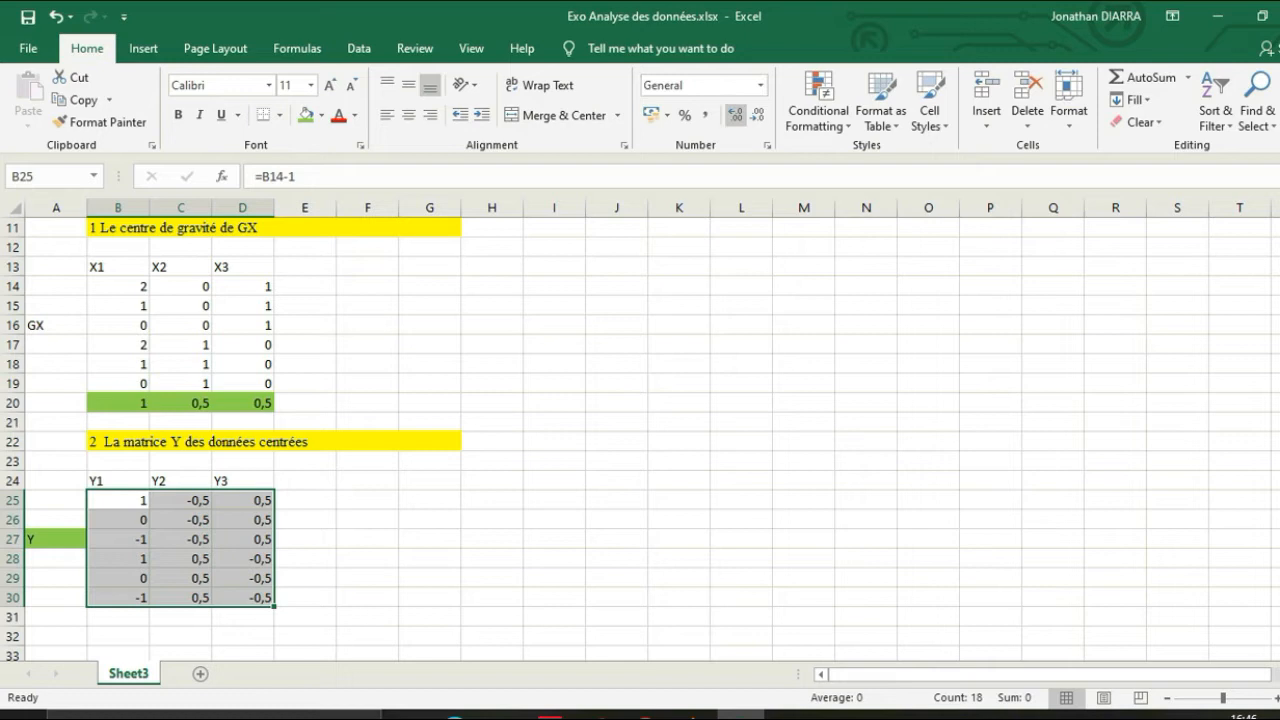
left_click(760, 85)
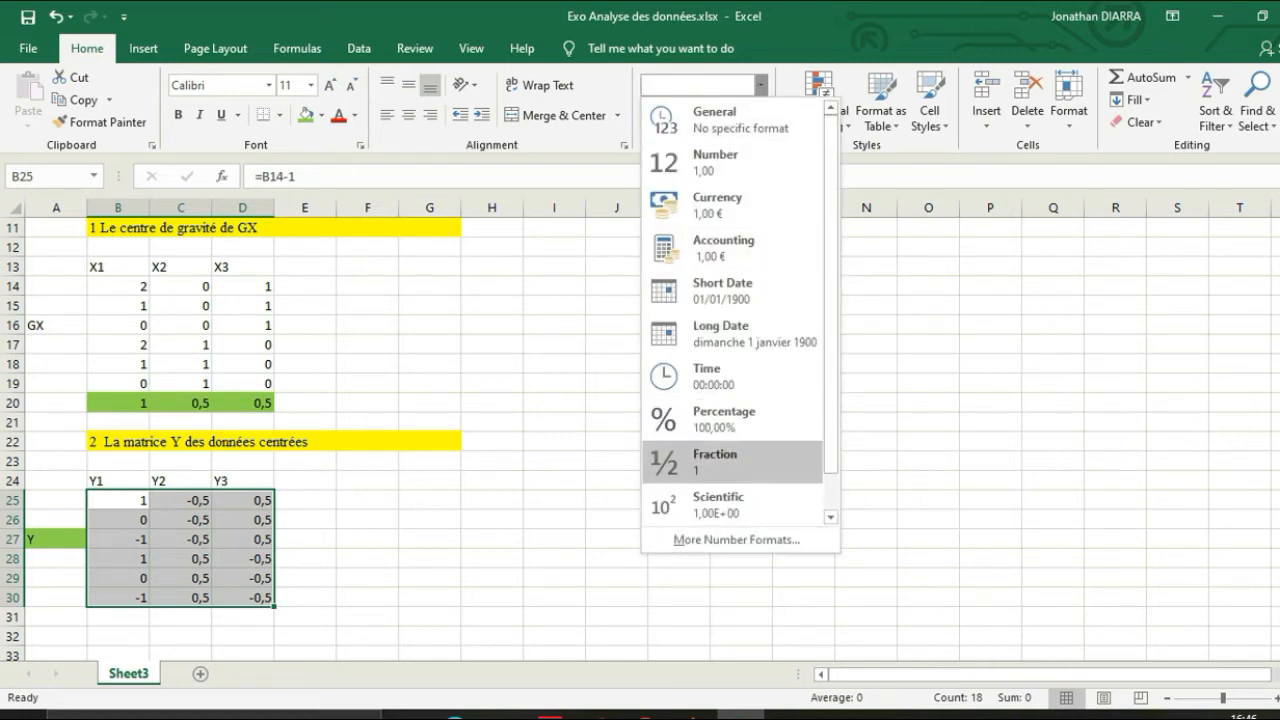
left_click(715, 461)
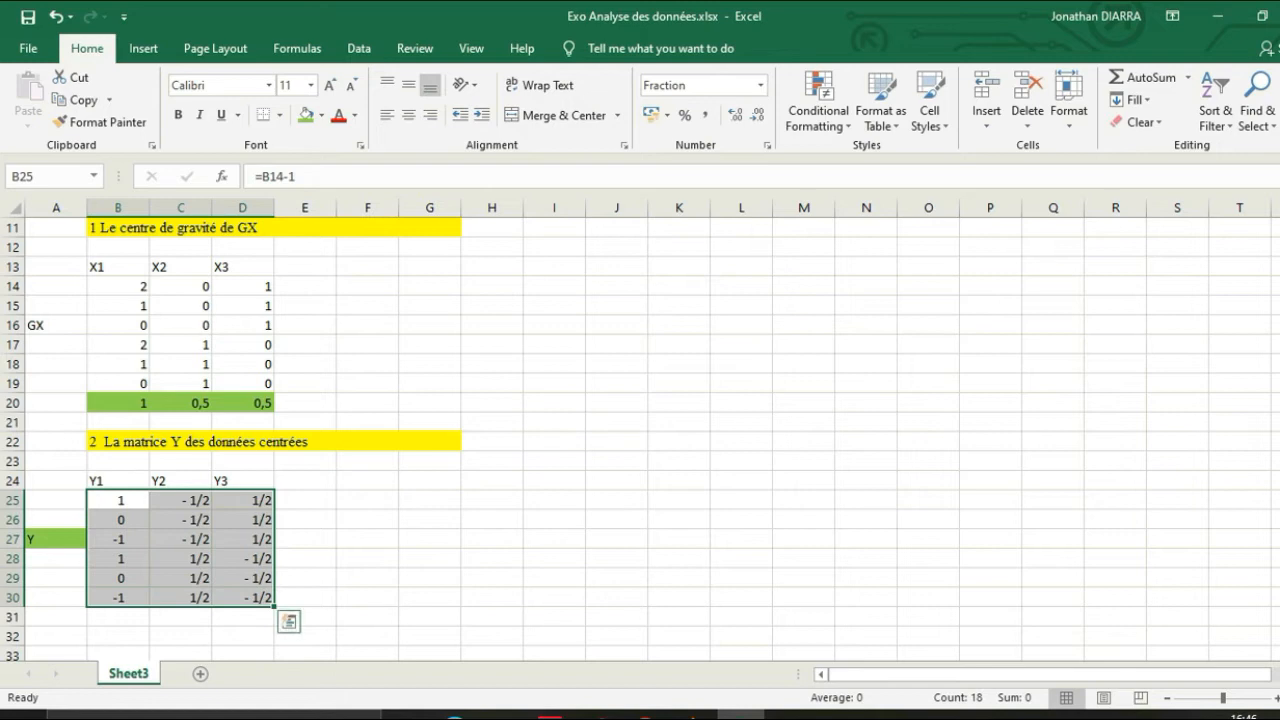
left_click(305, 539)
left_click(430, 578)
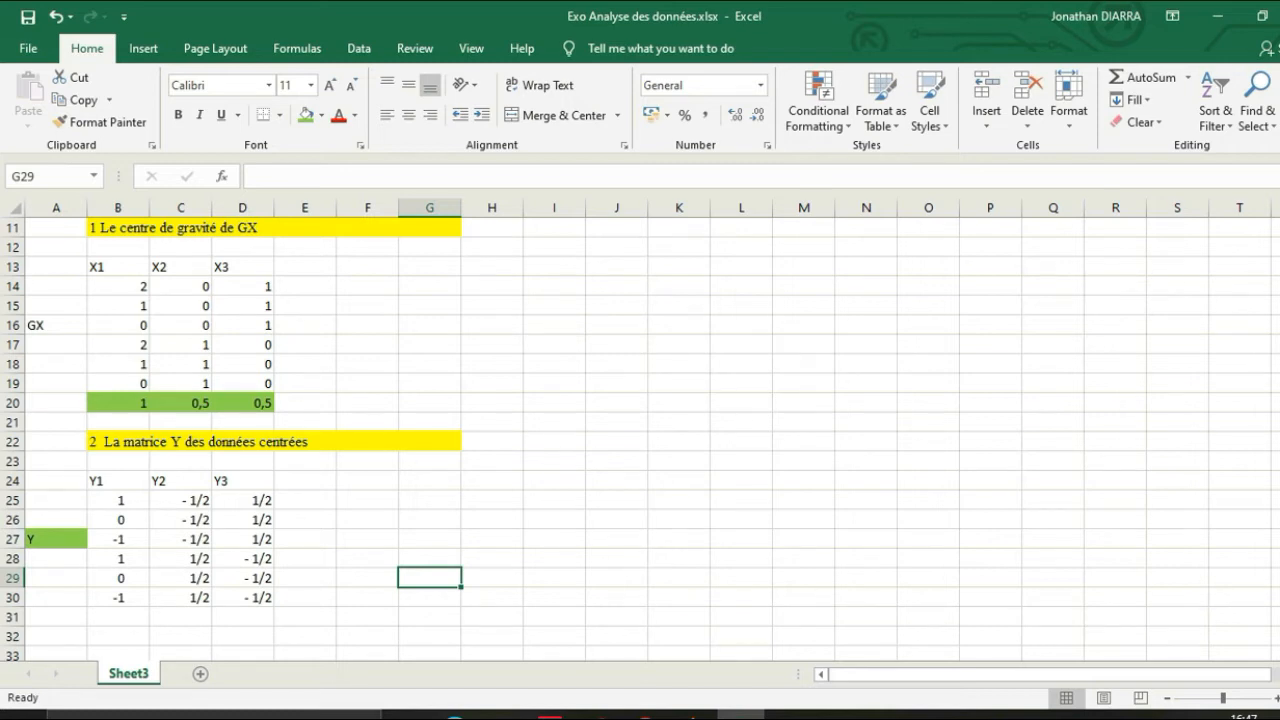
- Copy the question "3 Calculer le centre de gravité de Y Gy" from B5 into B31 below the Y matrix
scroll(640, 430, "up", 3)
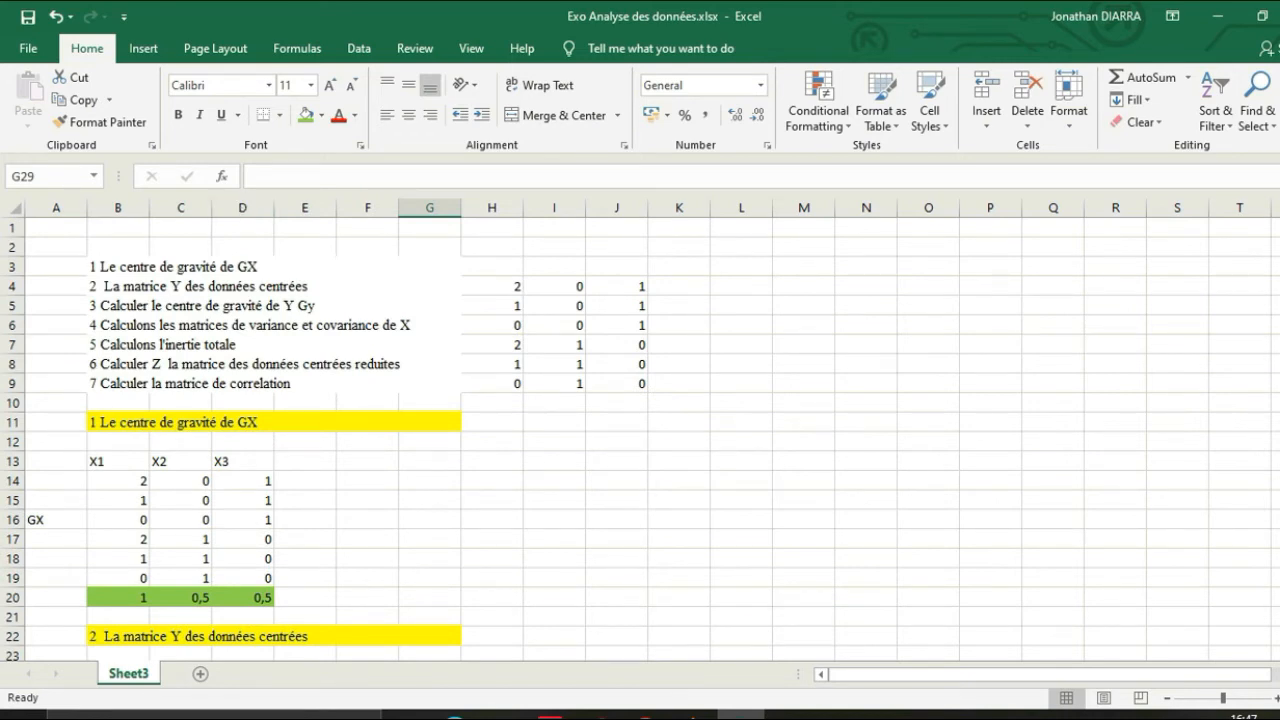
left_click(274, 306)
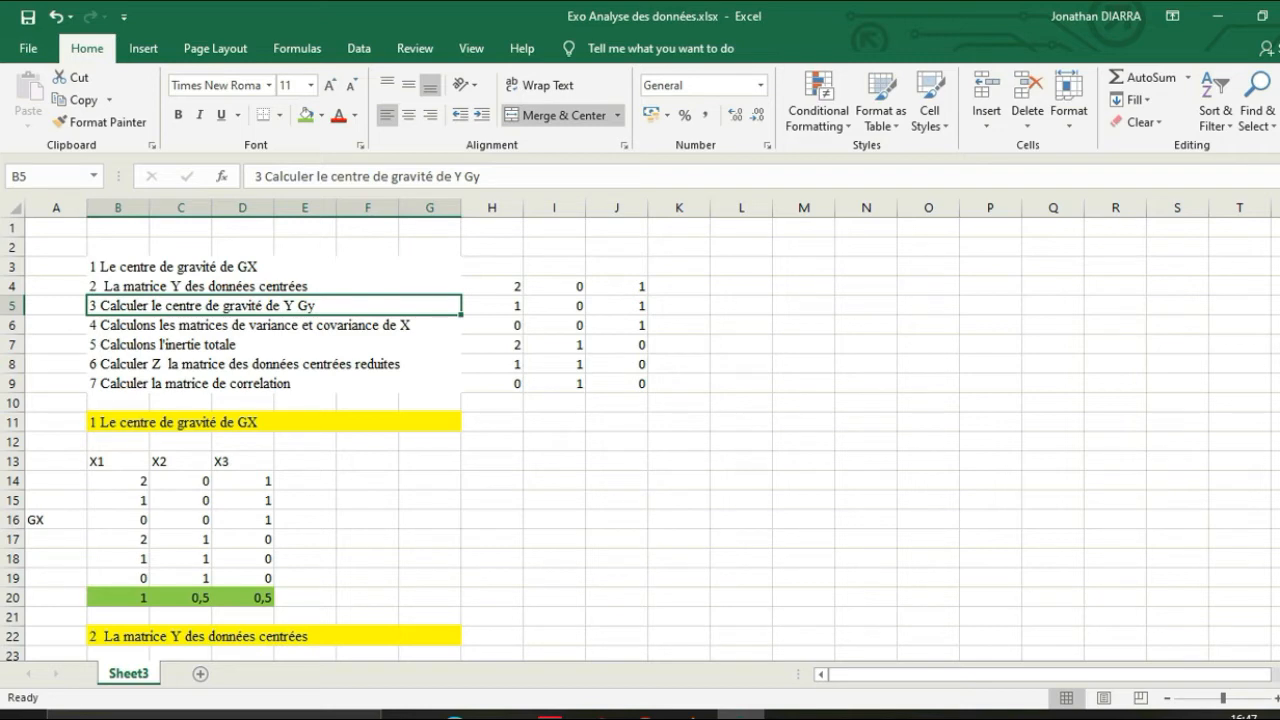
key("ctrl+c")
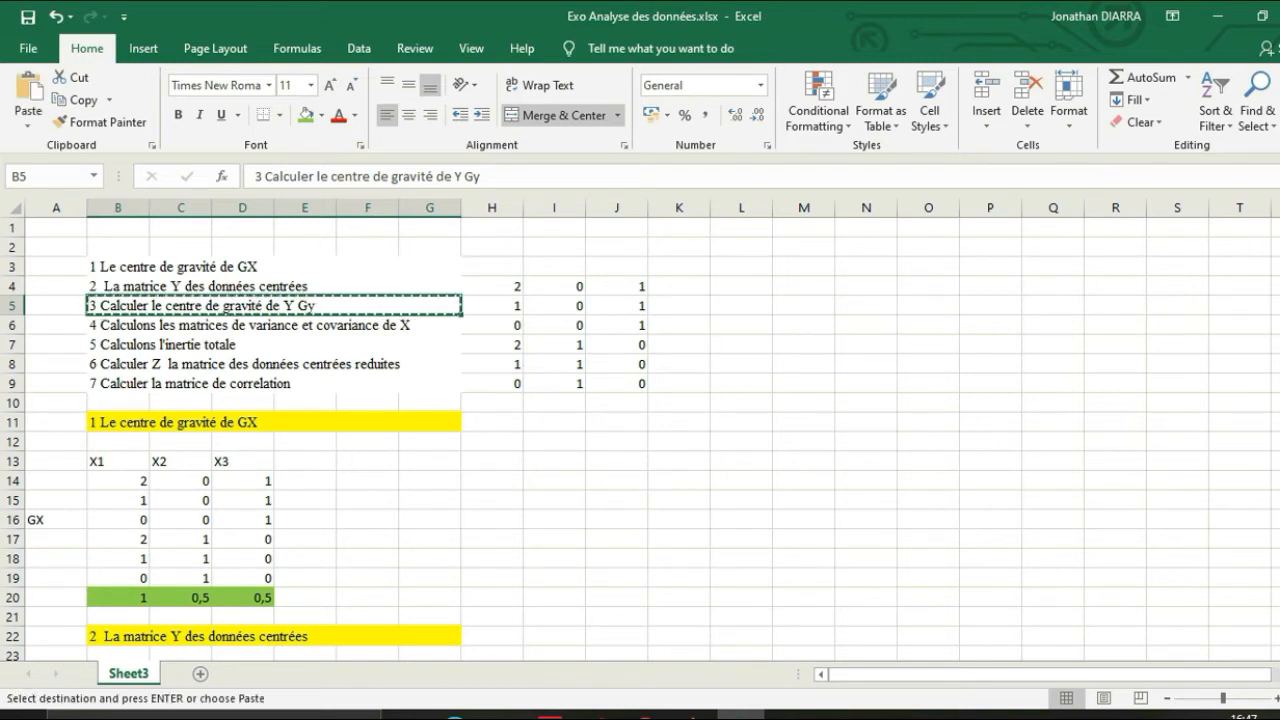
scroll(640, 440, "down", 3)
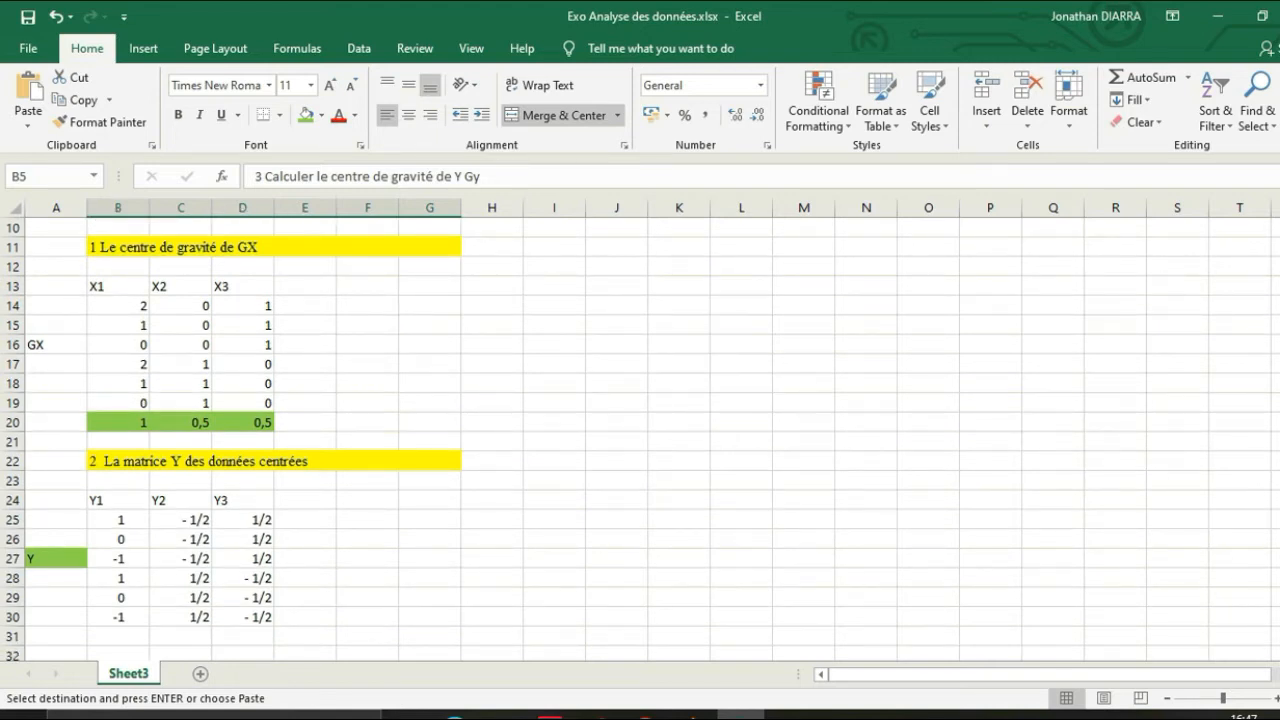
left_click(118, 637)
key("ctrl+v")
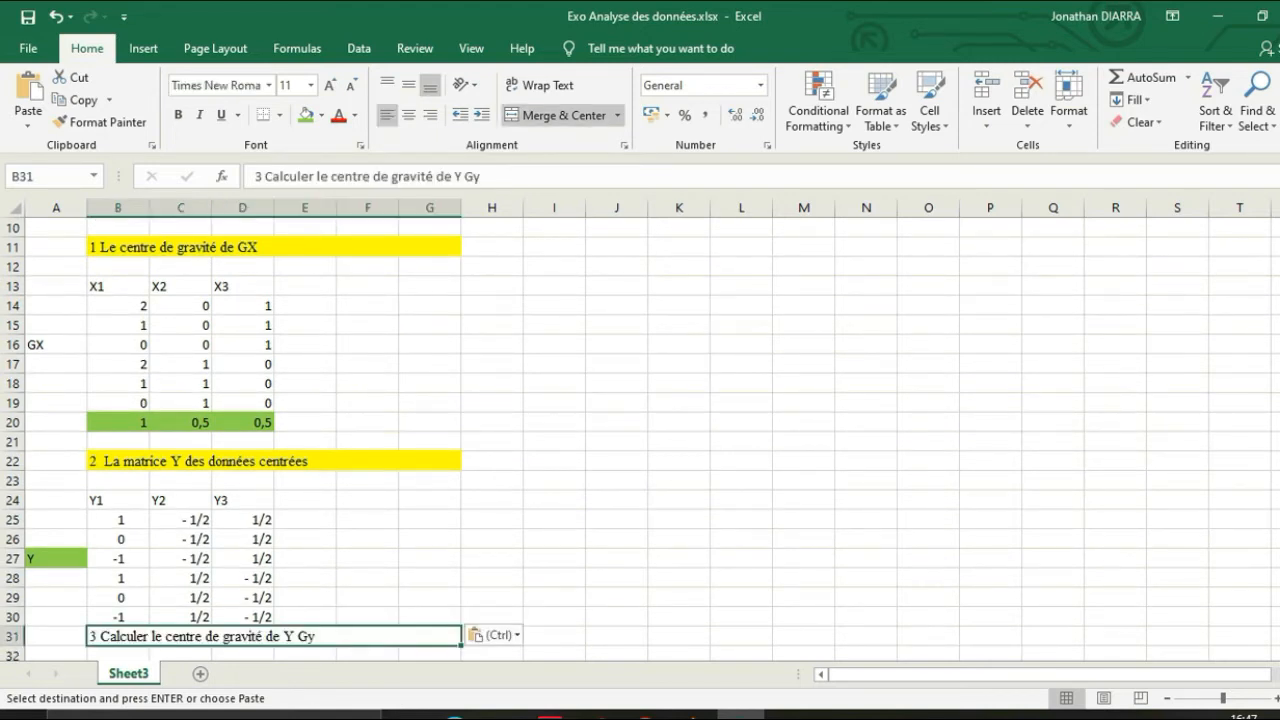
left_click(554, 559)
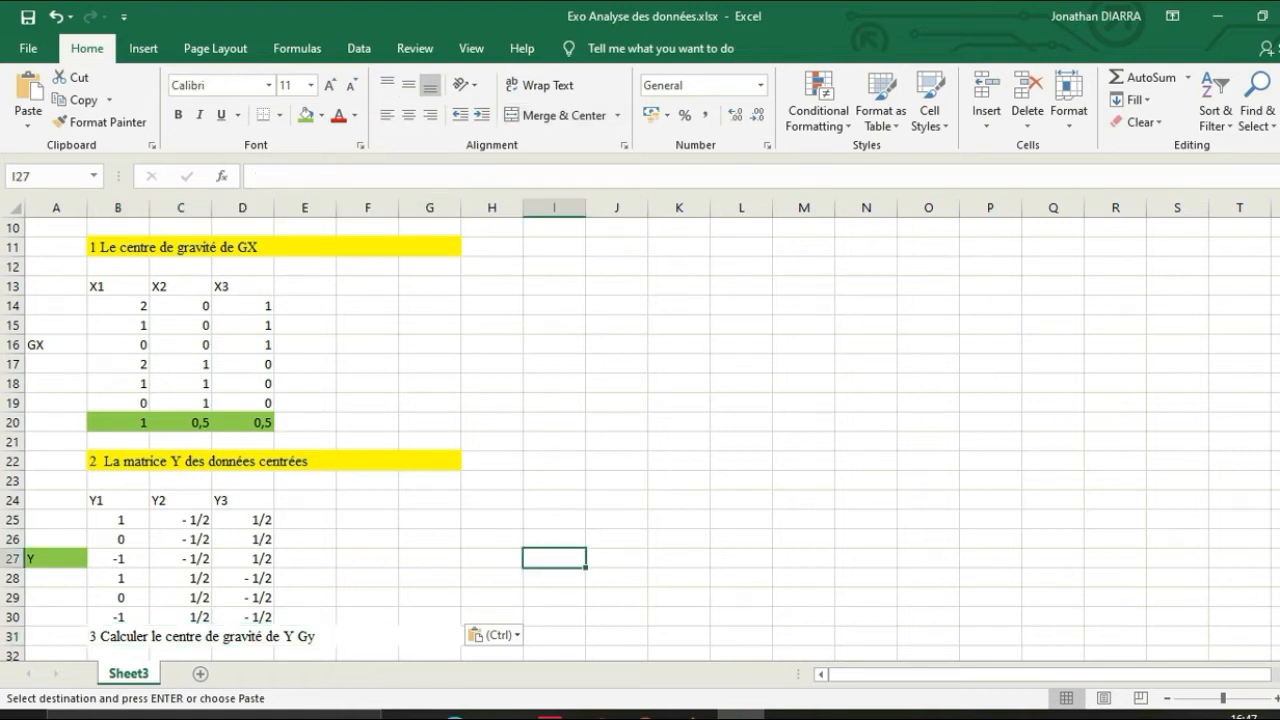
- Fill the question 3 heading in row 31 with yellow
left_click(274, 637)
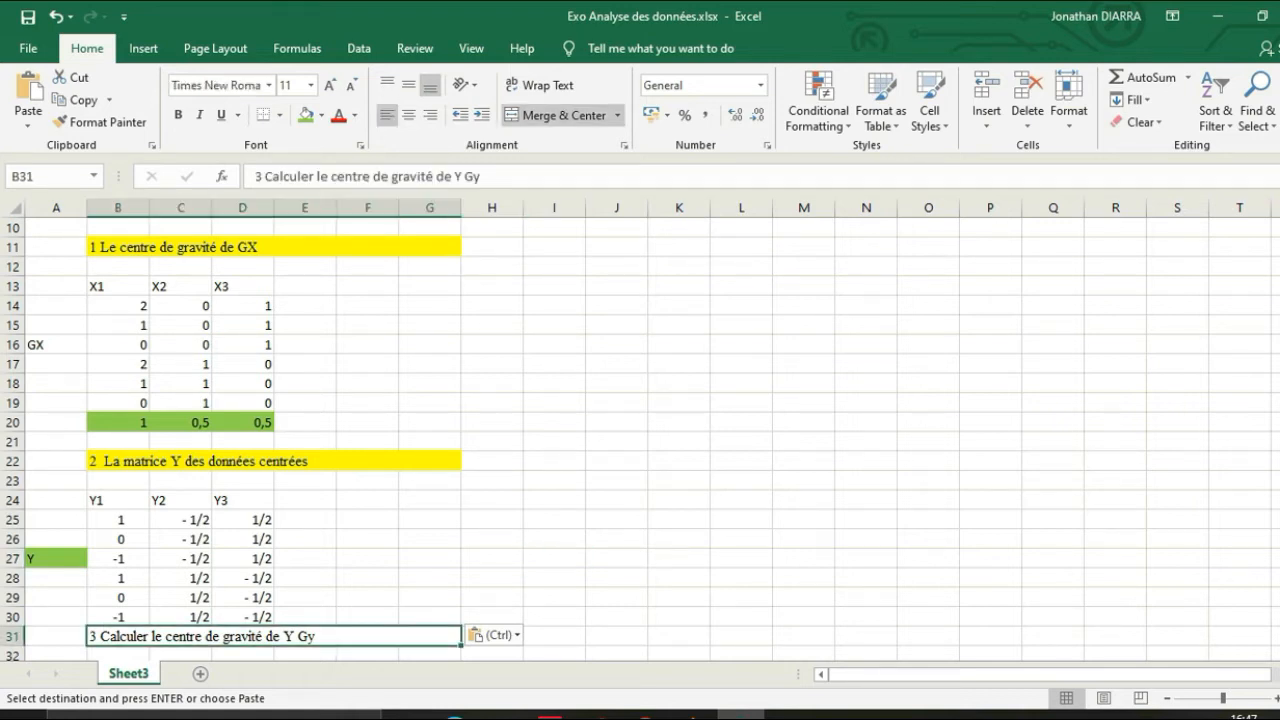
left_click(321, 115)
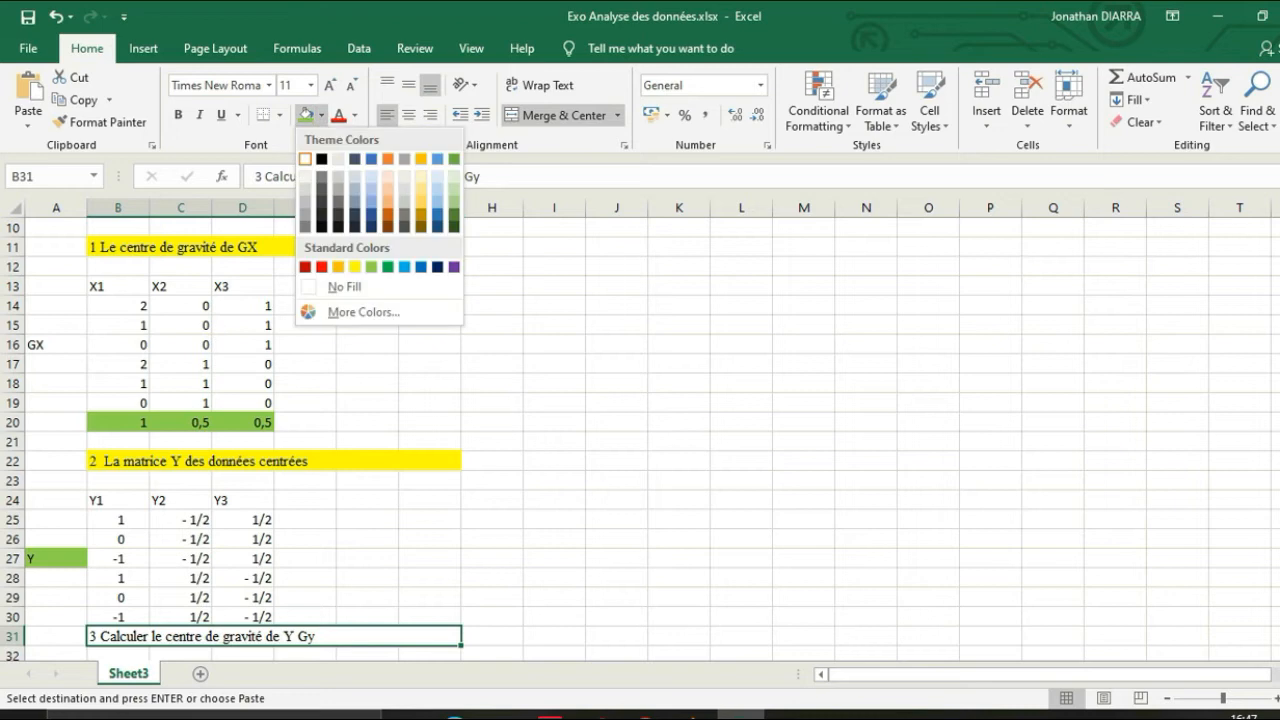
left_click(355, 266)
left_click(679, 518)
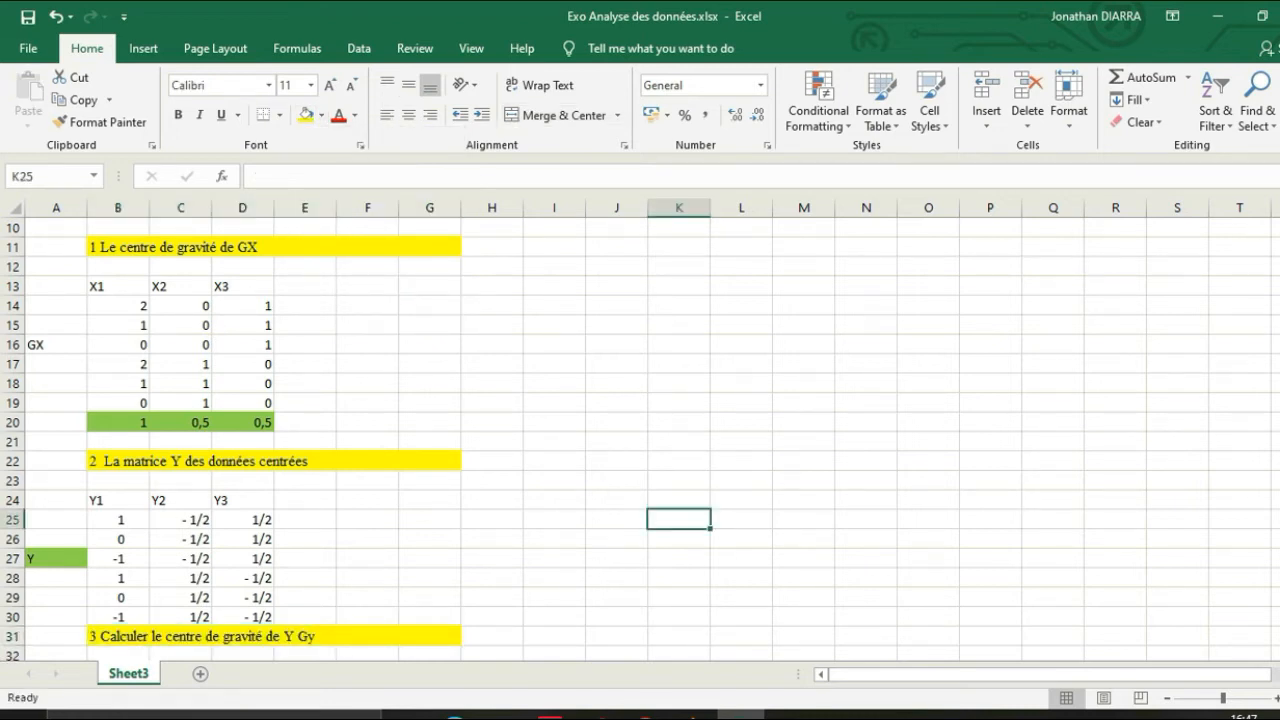
left_click(118, 654)
key("Down")
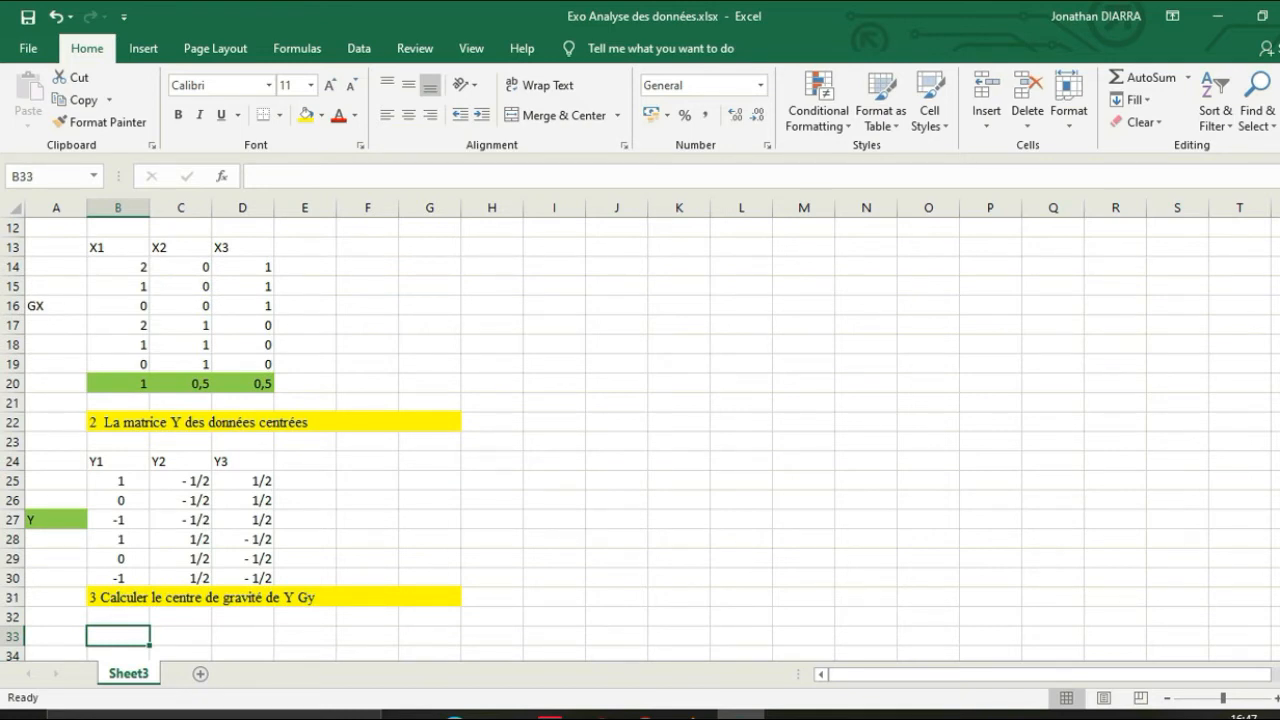
type("Gy")
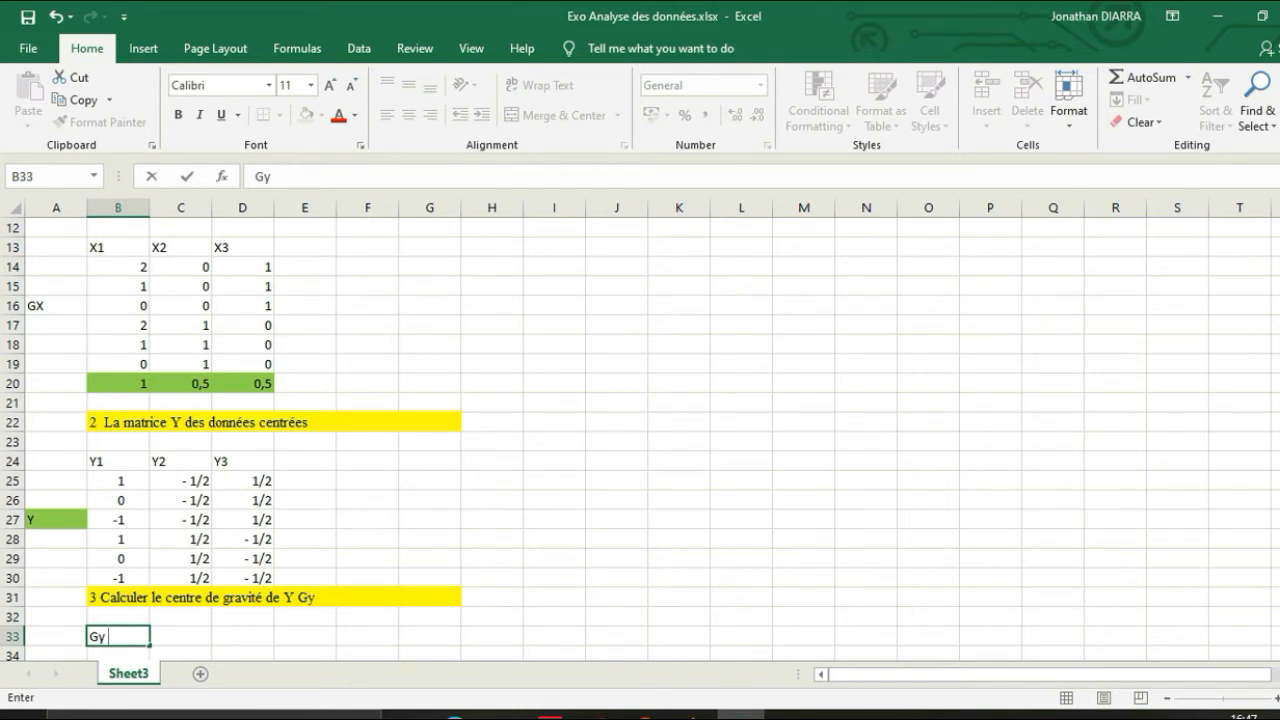
type(" =")
key("Tab")
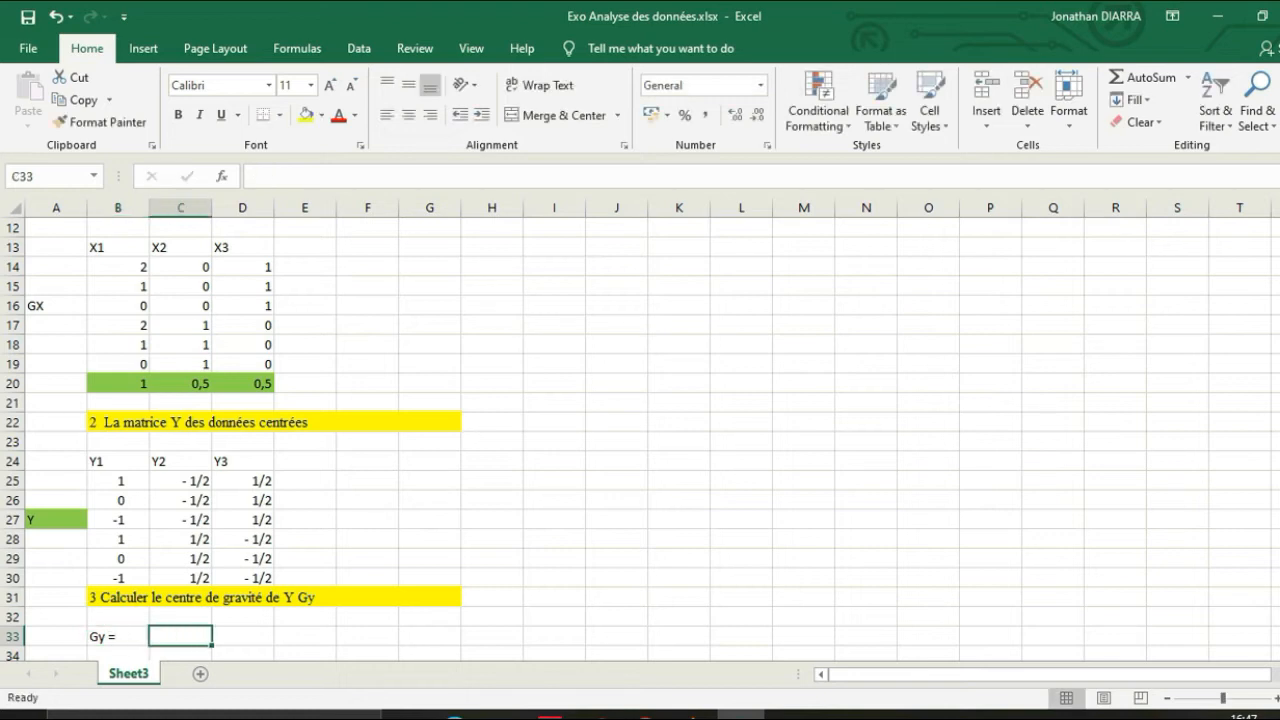
key("Left")
key("BackSpace")
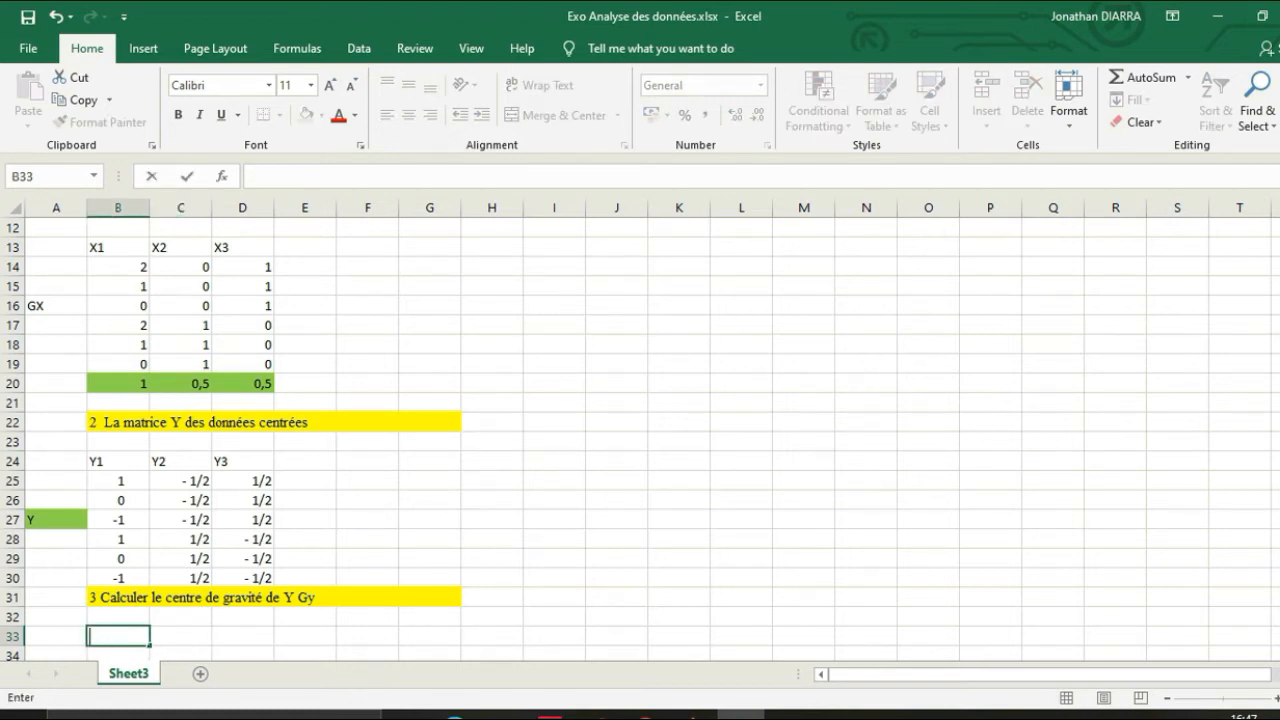
- Enter the label "Gy =" in cell A33 under the question 3 heading
key("Left")
key("F2")
type("Gy =")
key("Tab")
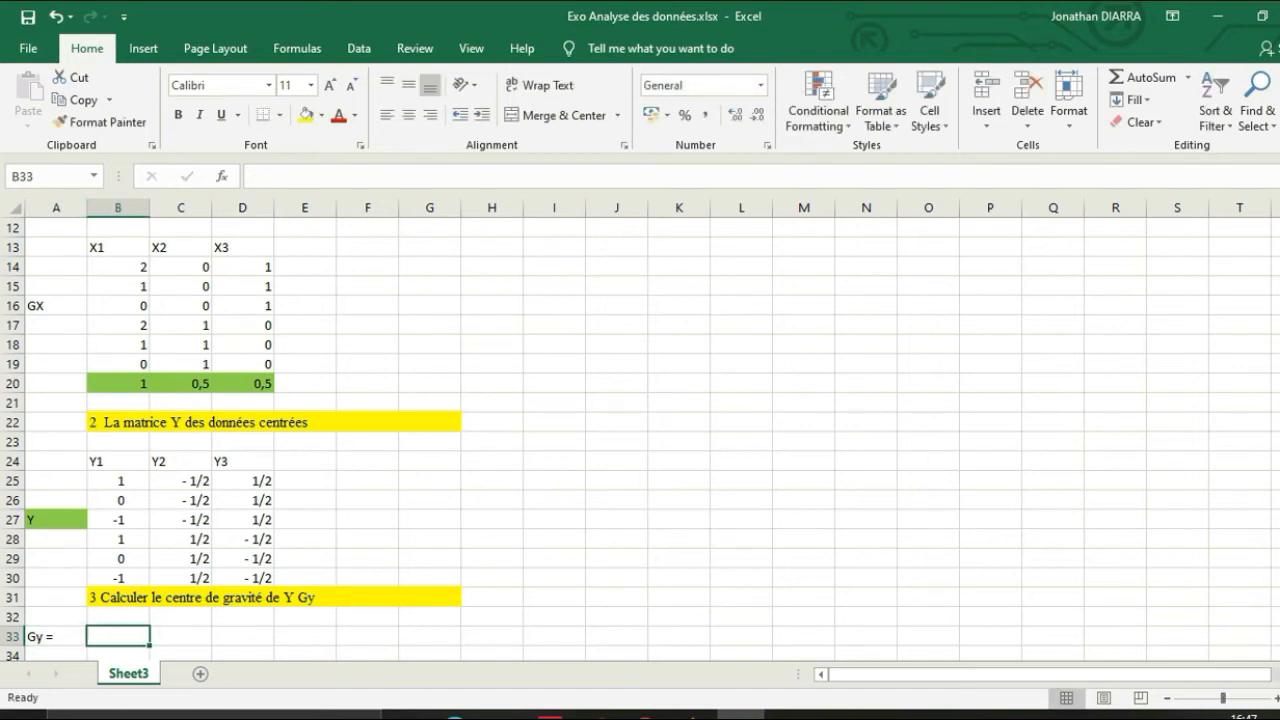
- Compute the average of the Y1 column in B33 with =AVERAGE(B25:B30)
type("=")
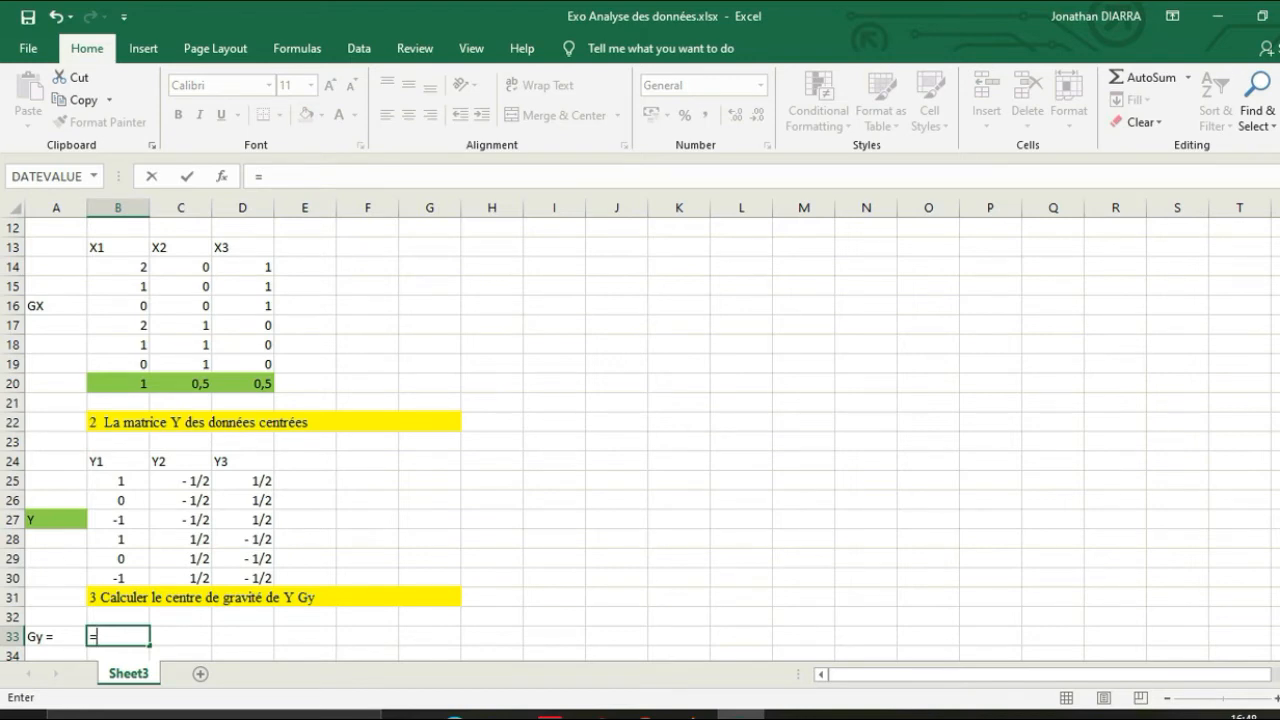
type("ave")
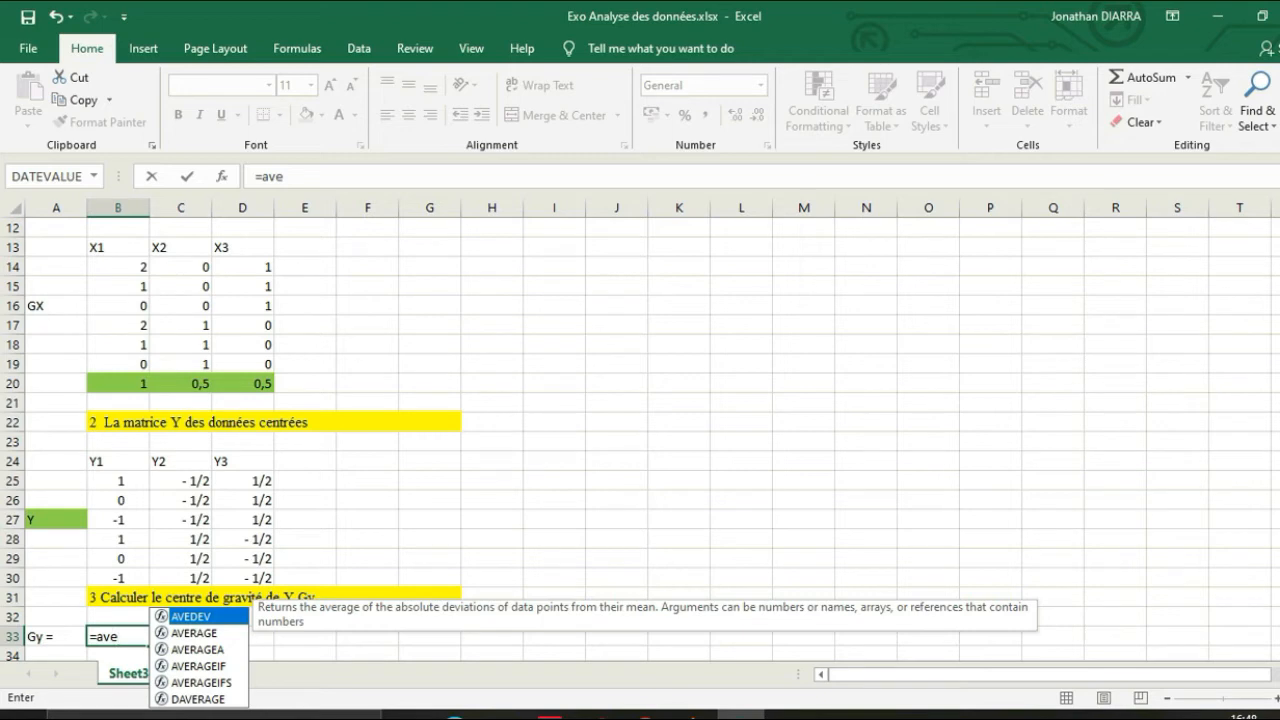
key("Down")
key("Tab")
left_click(118, 480)
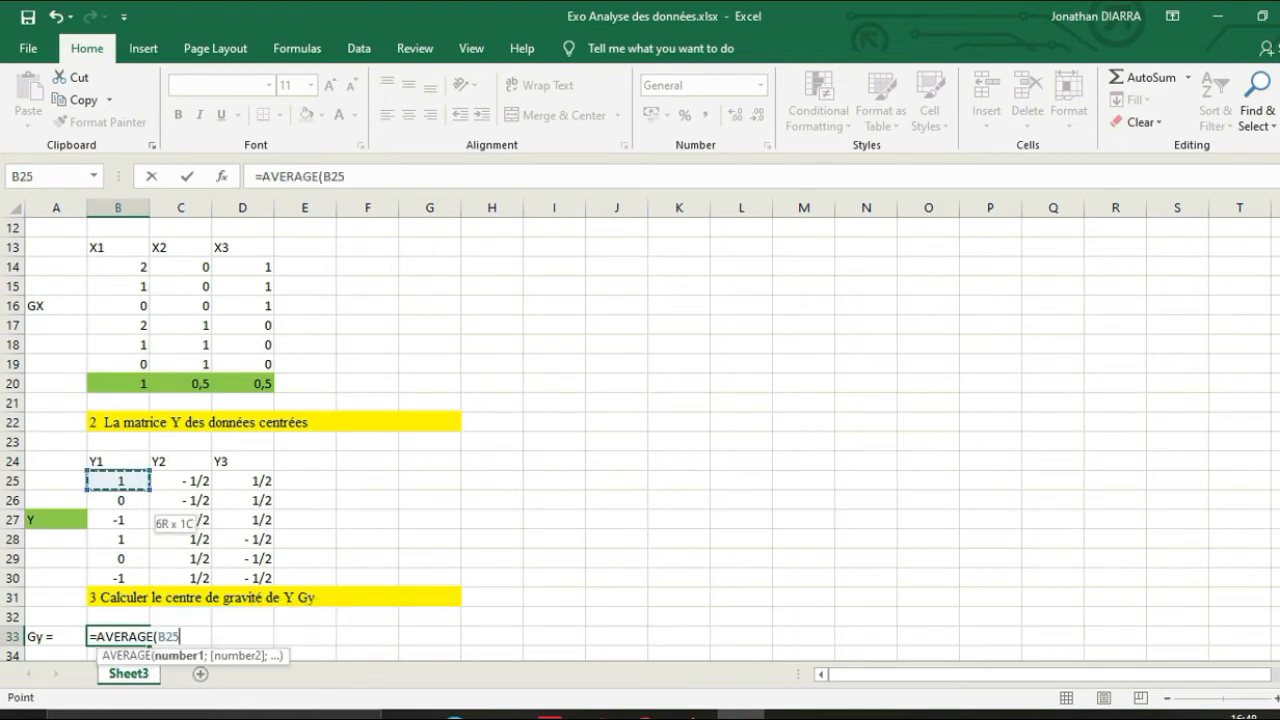
left_click_drag(140, 490, 140, 580)
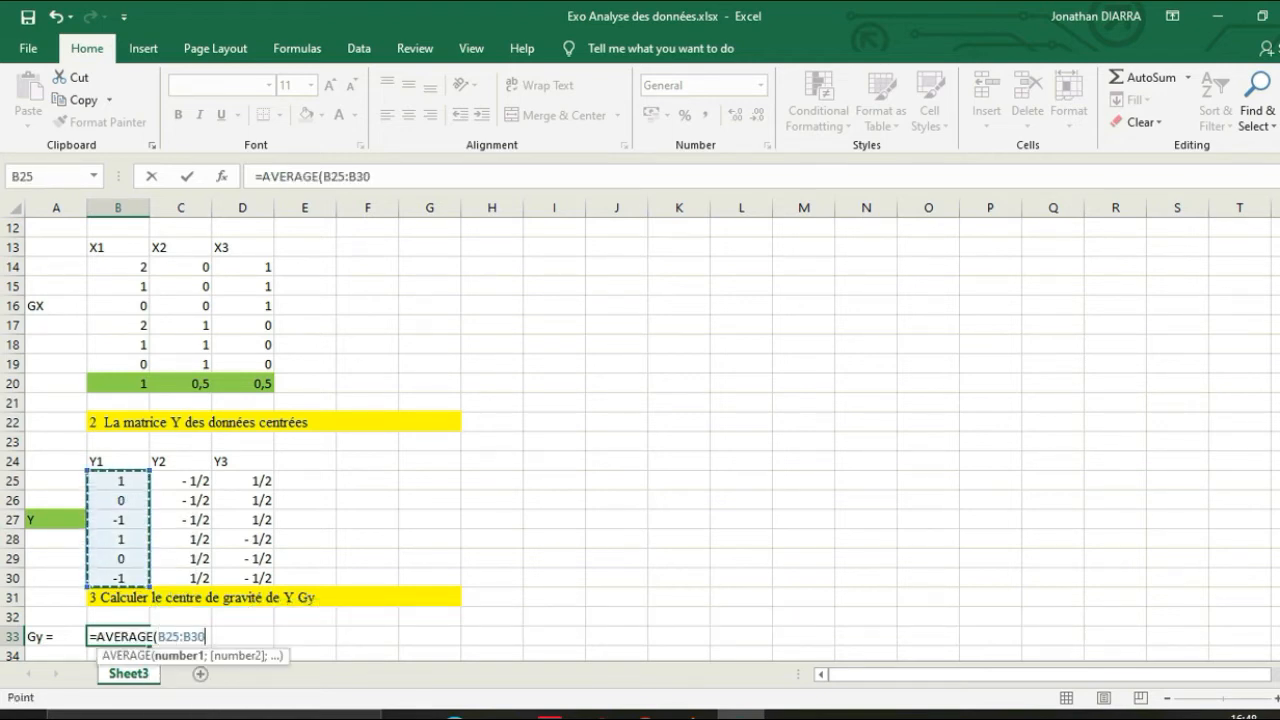
type(")")
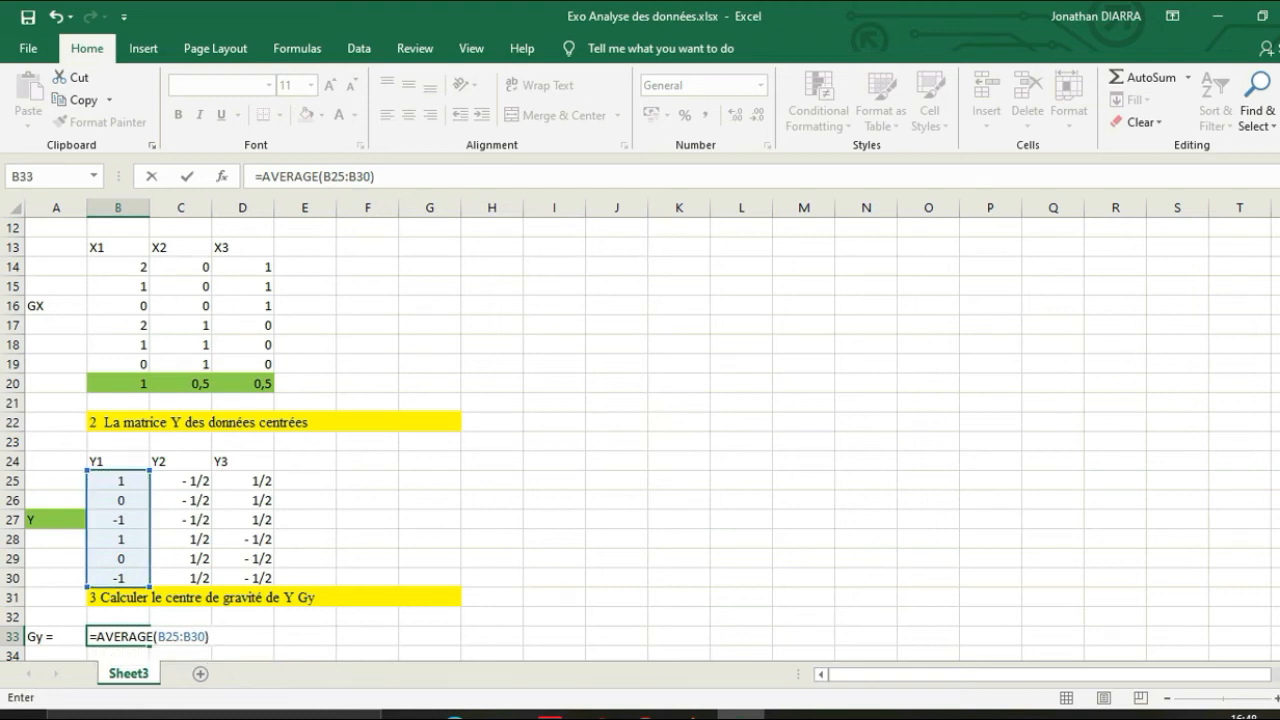
key("Return")
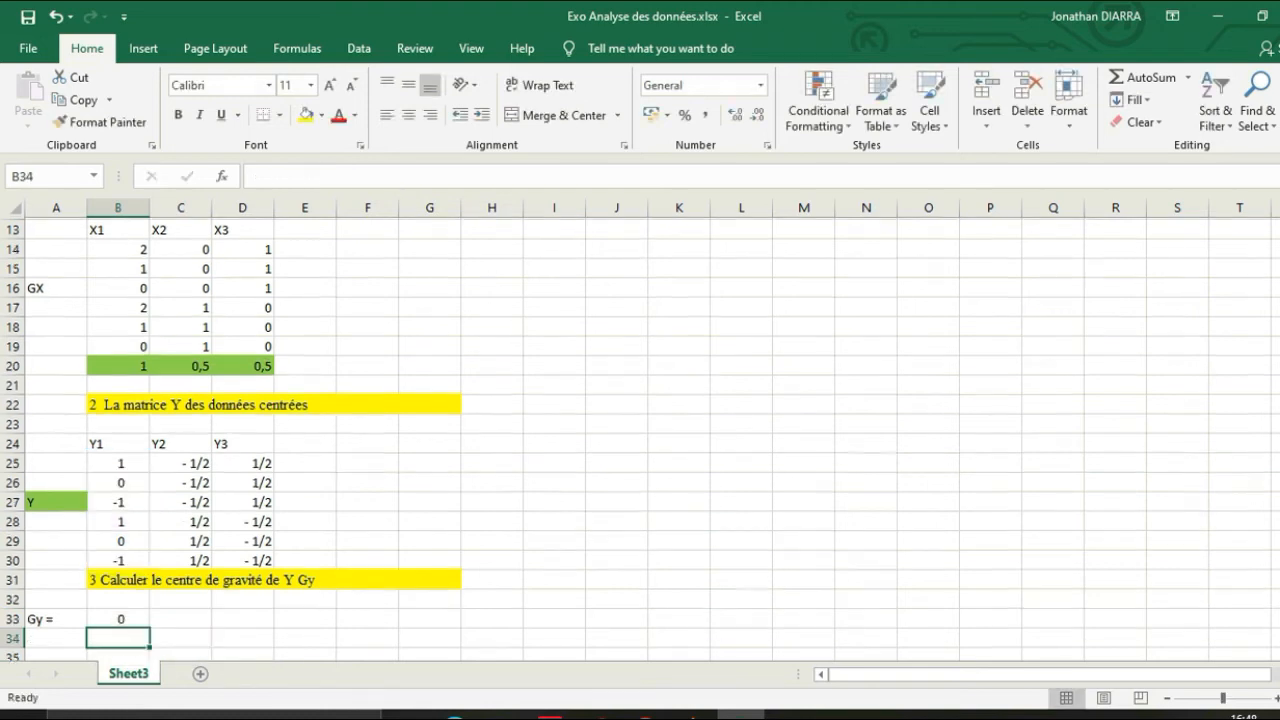
- Fill the "Gy =" label cell A33 with light green
left_click(242, 637)
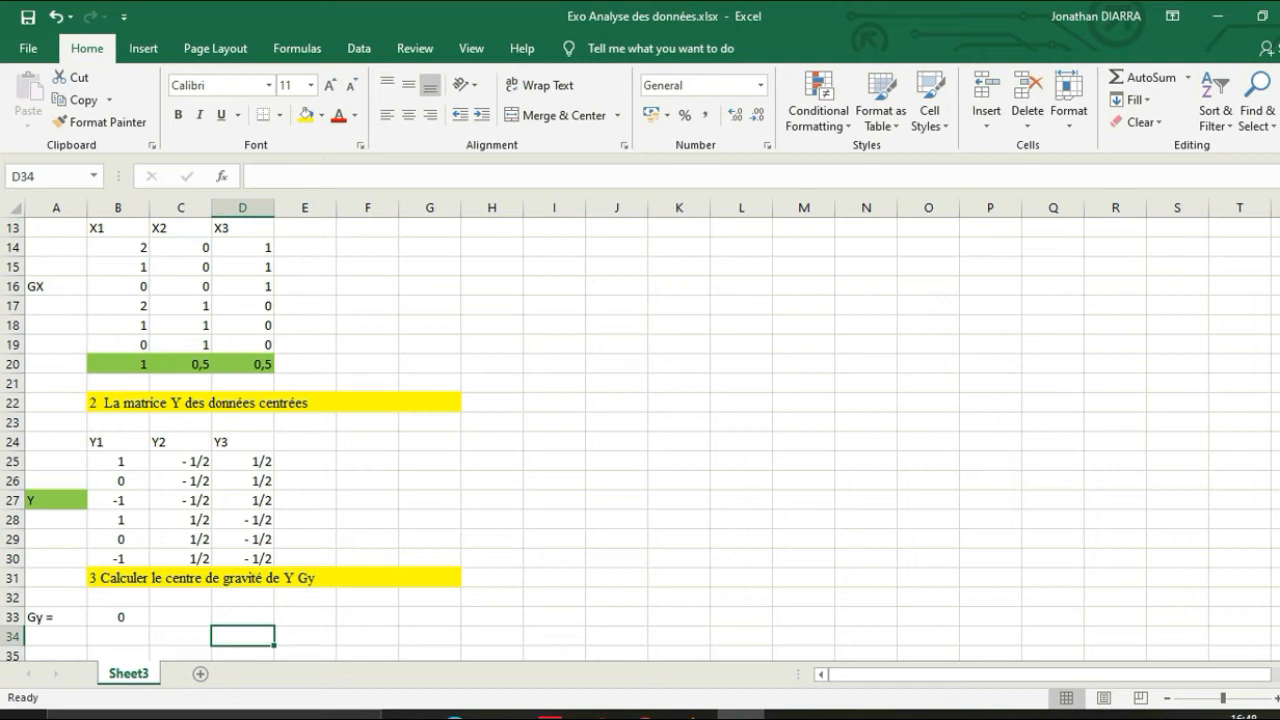
left_click(56, 617)
left_click(321, 115)
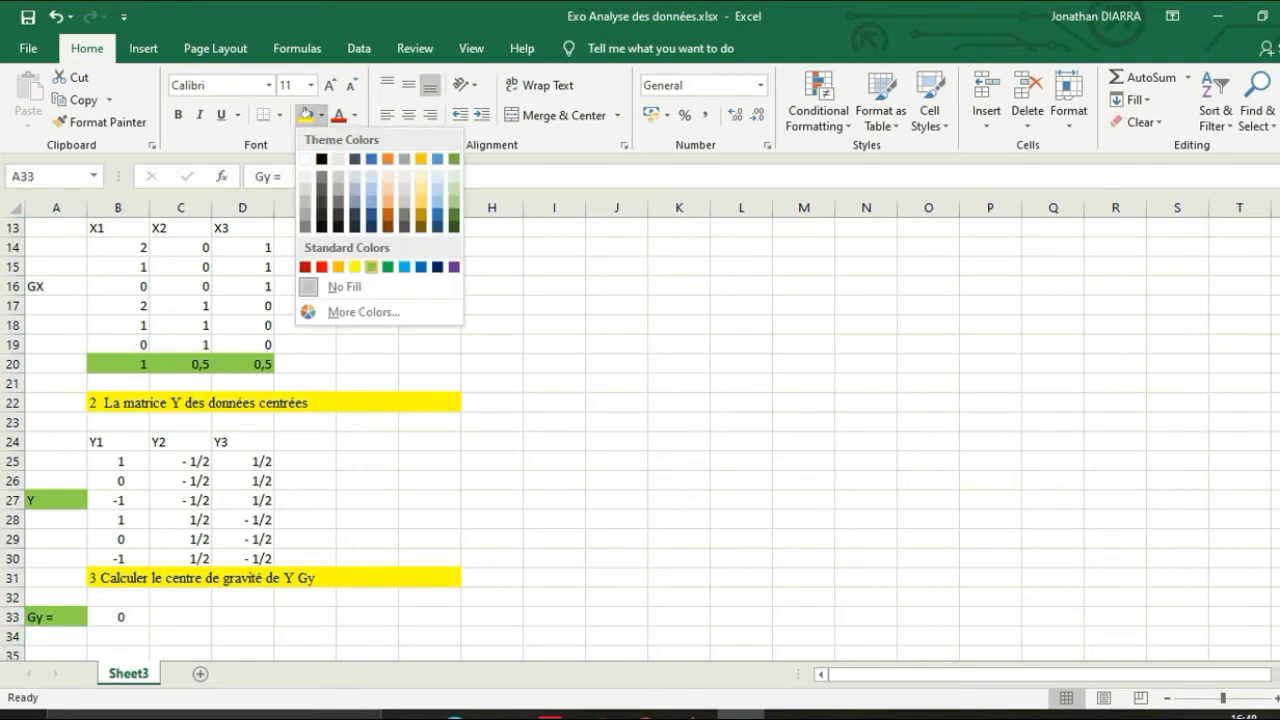
left_click(371, 267)
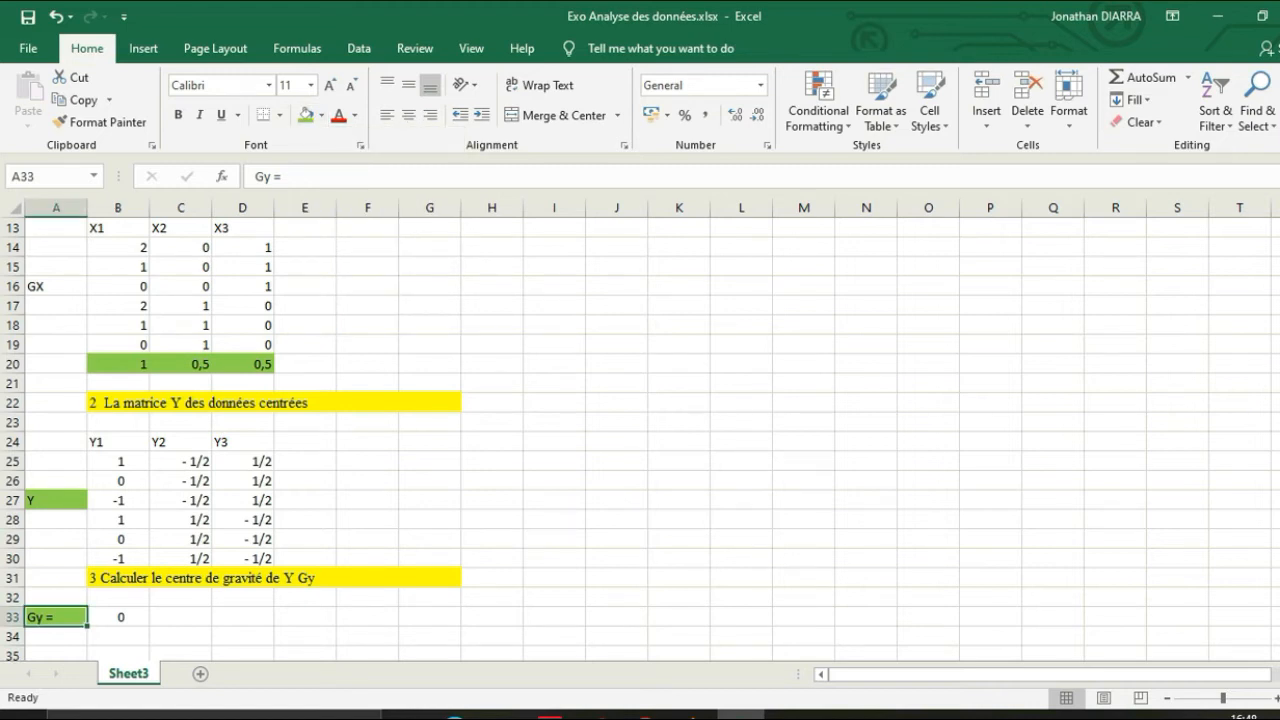
- Extend the average formula from B33 across to C33:D33 for the Y2 and Y3 columns and check the copied formulas
left_click(118, 617)
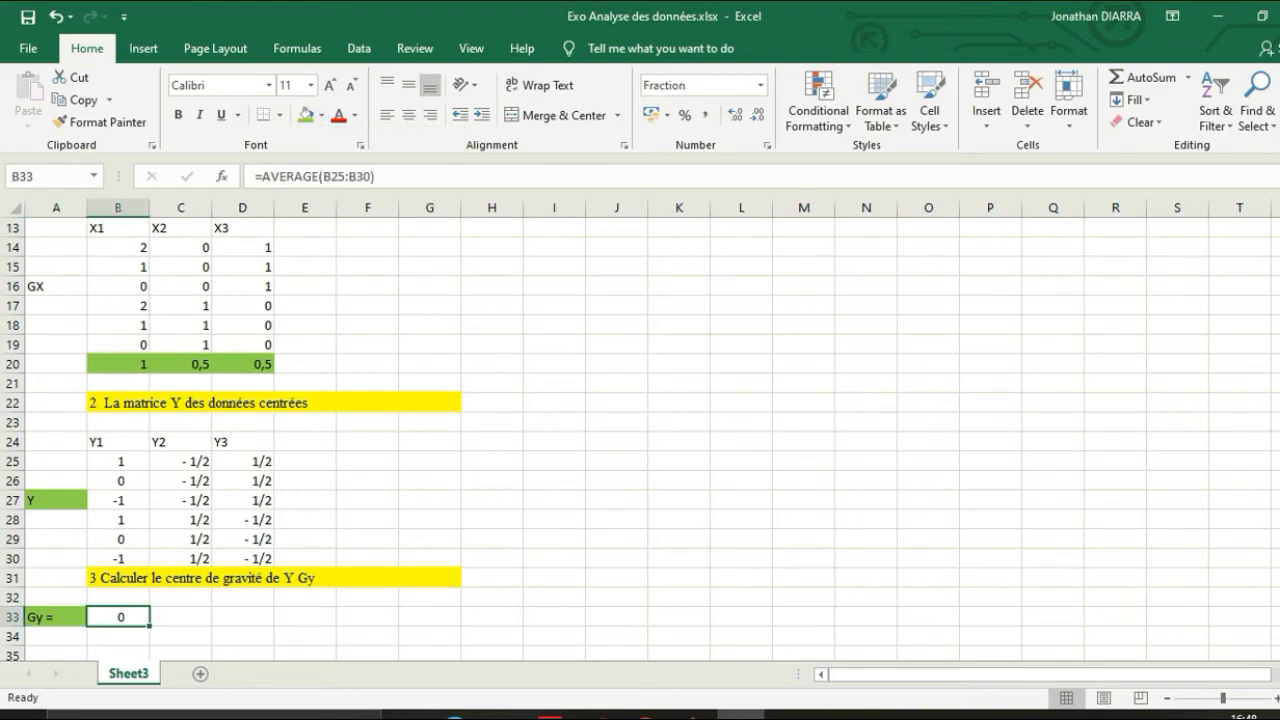
left_click_drag(150, 626, 258, 620)
left_click(367, 617)
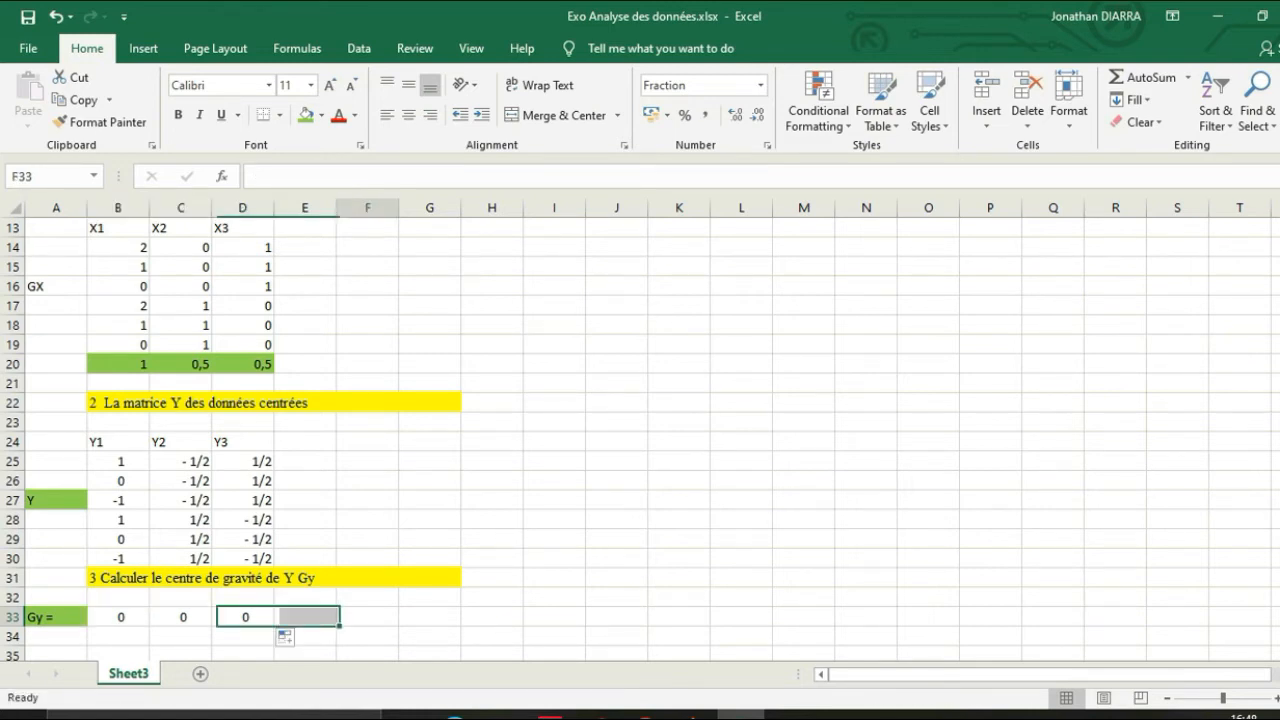
left_click(181, 617)
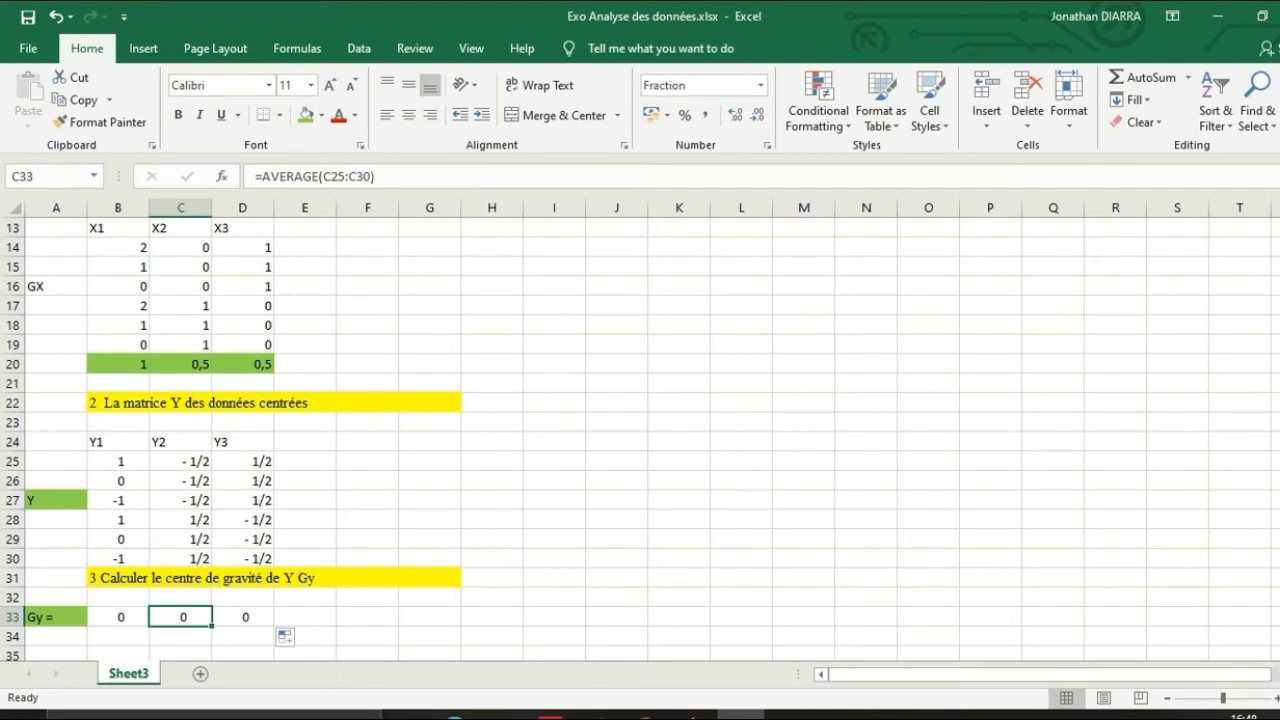
left_click(243, 617)
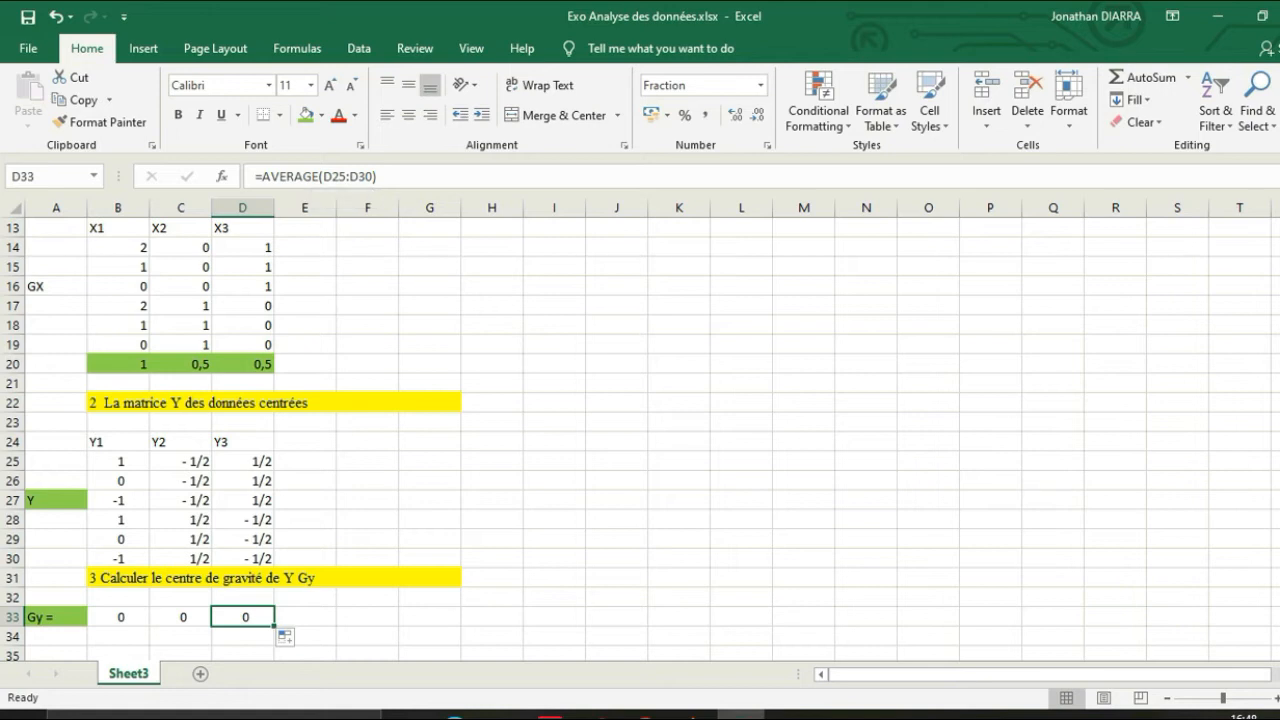
left_click(367, 636)
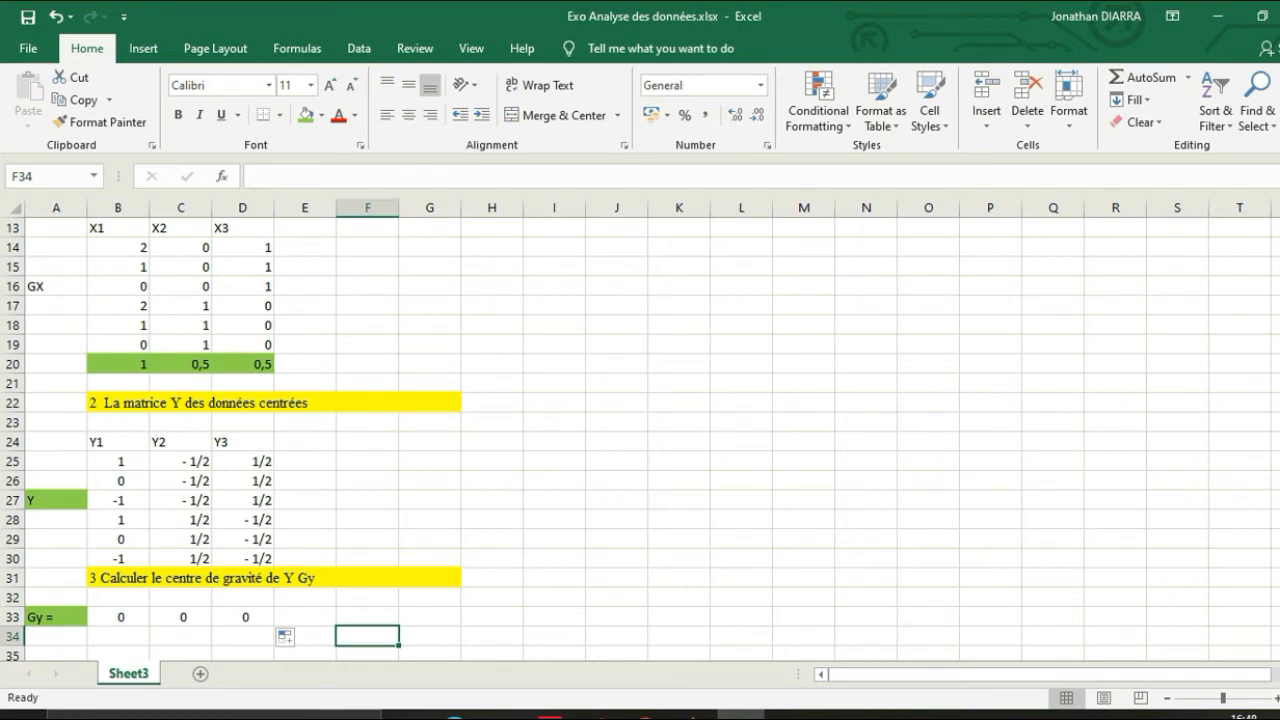
- Insert two rows at row 21, directly below the averages of X1, X2 and X3
left_click(18, 384)
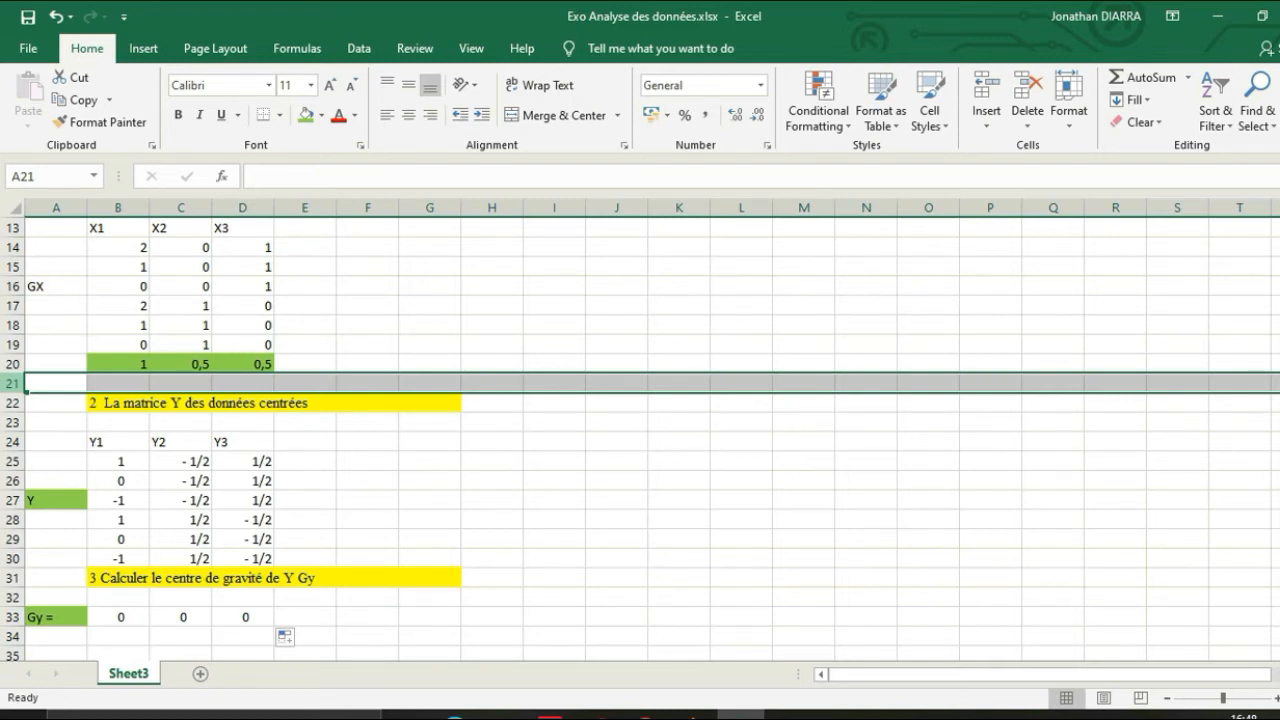
right_click(18, 384)
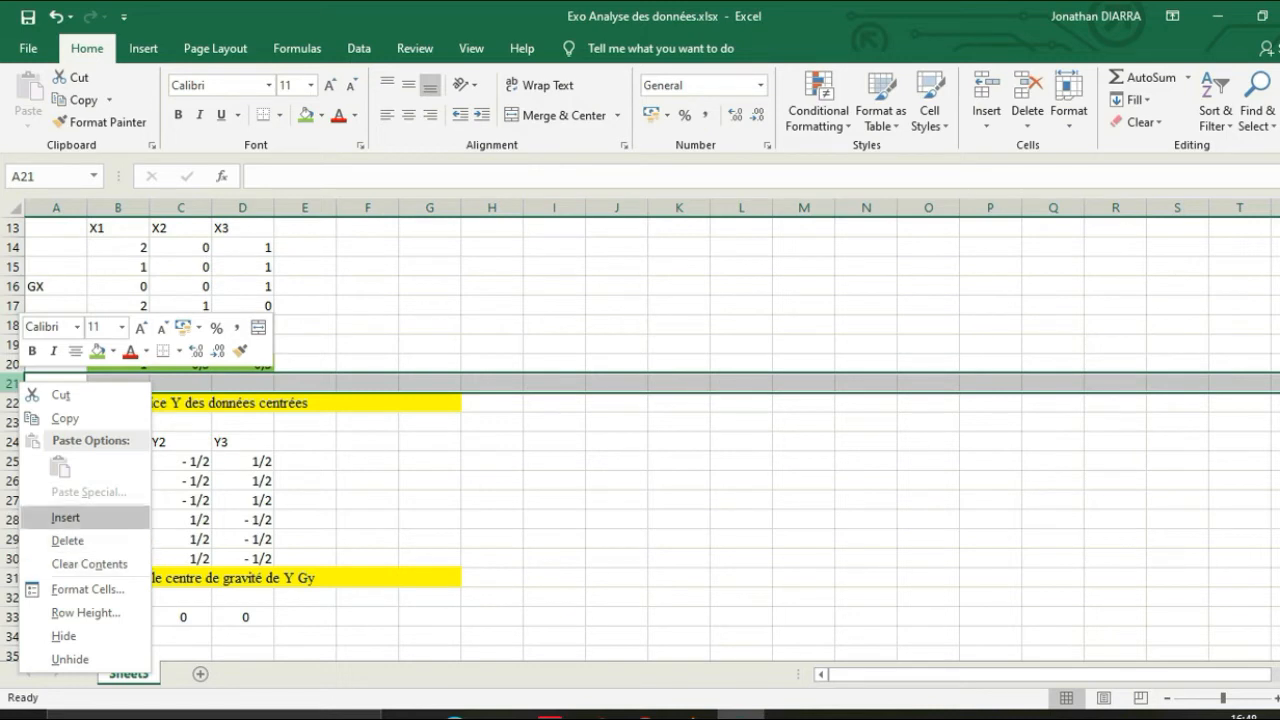
key("Escape")
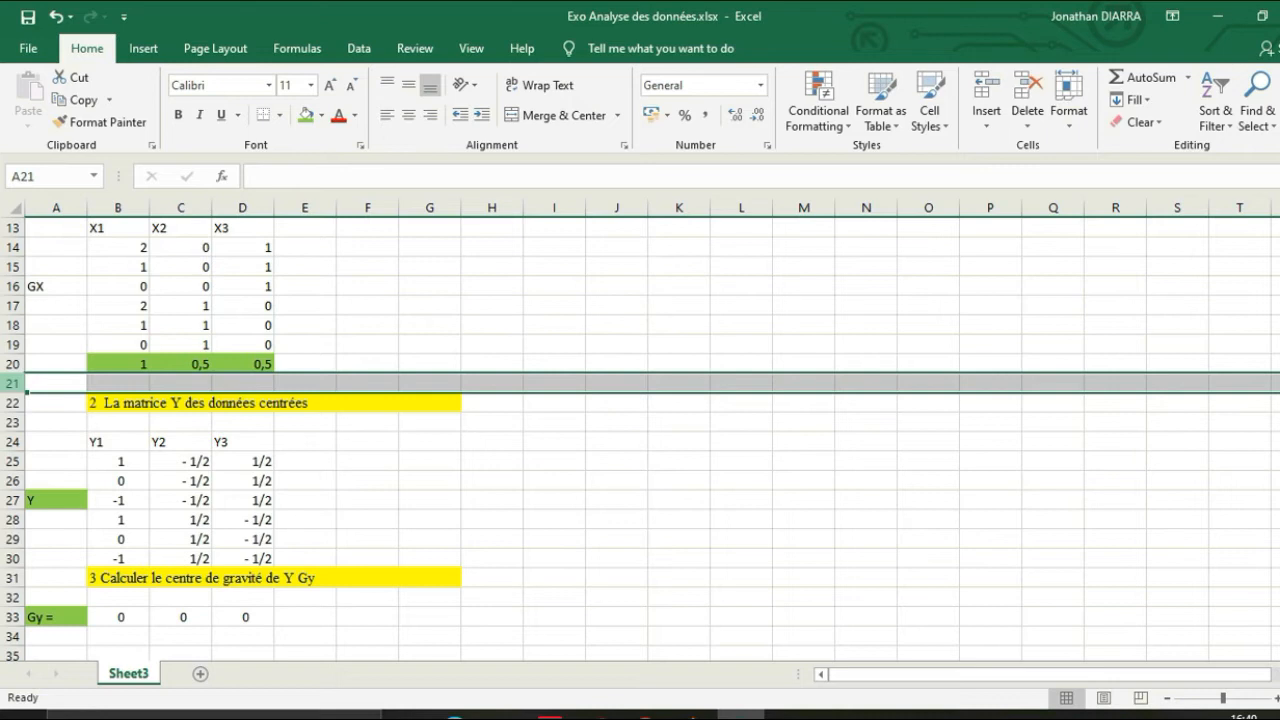
key("ctrl+shift+plus")
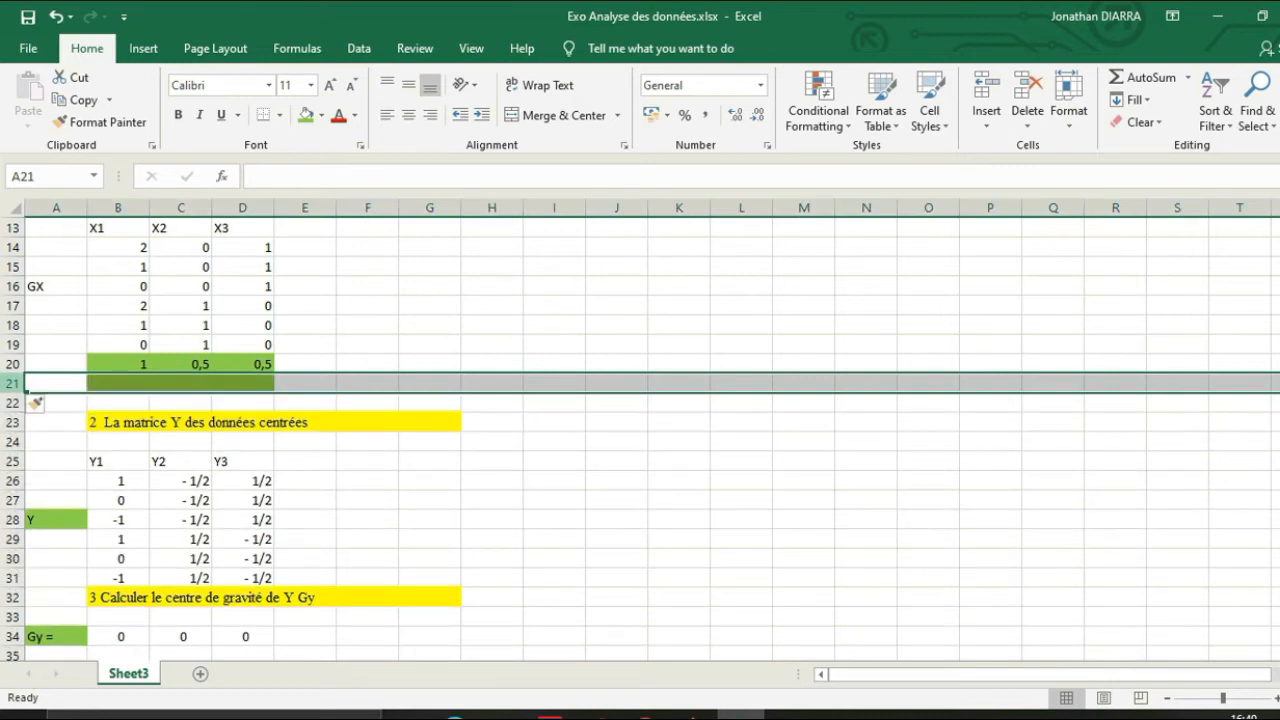
right_click(12, 382)
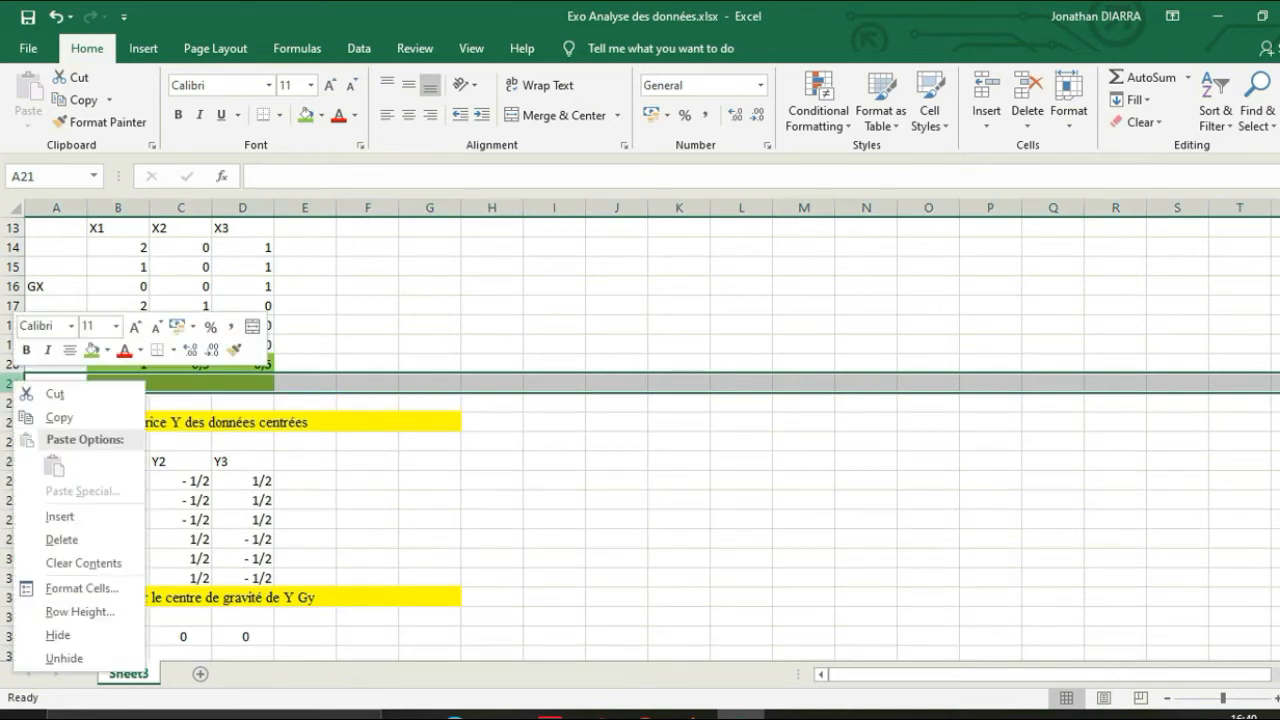
left_click(60, 516)
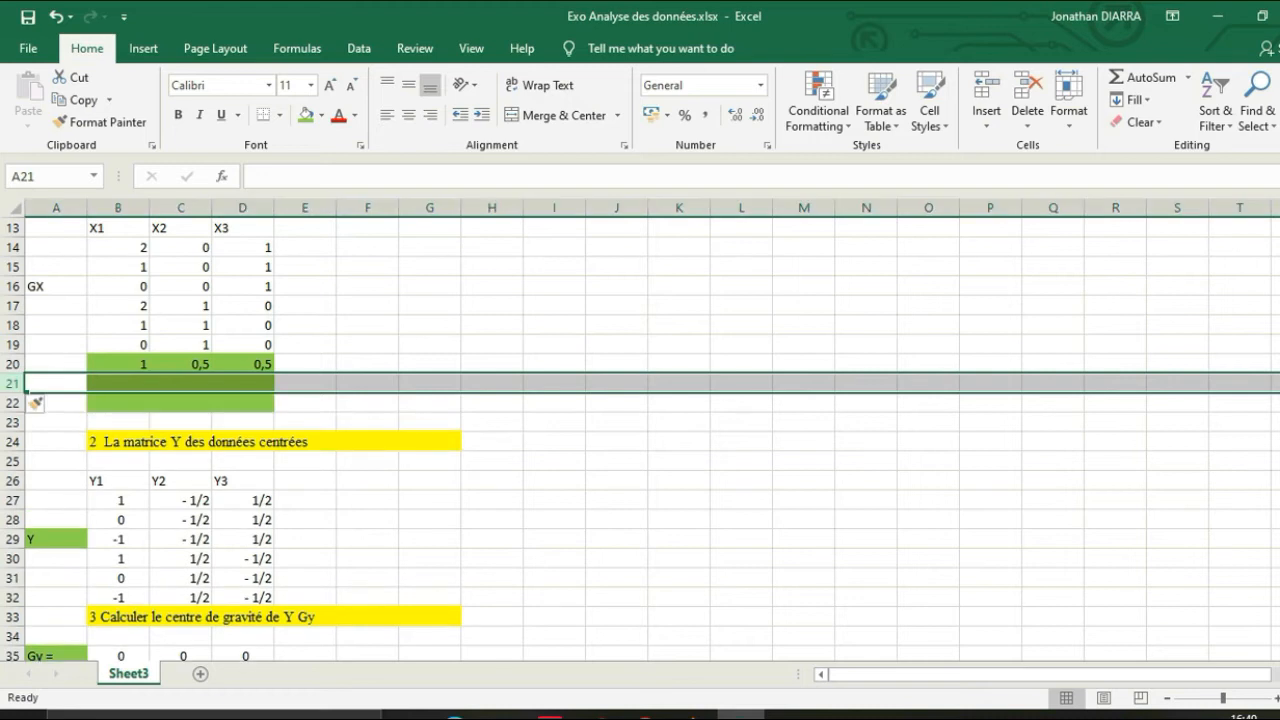
left_click(118, 403)
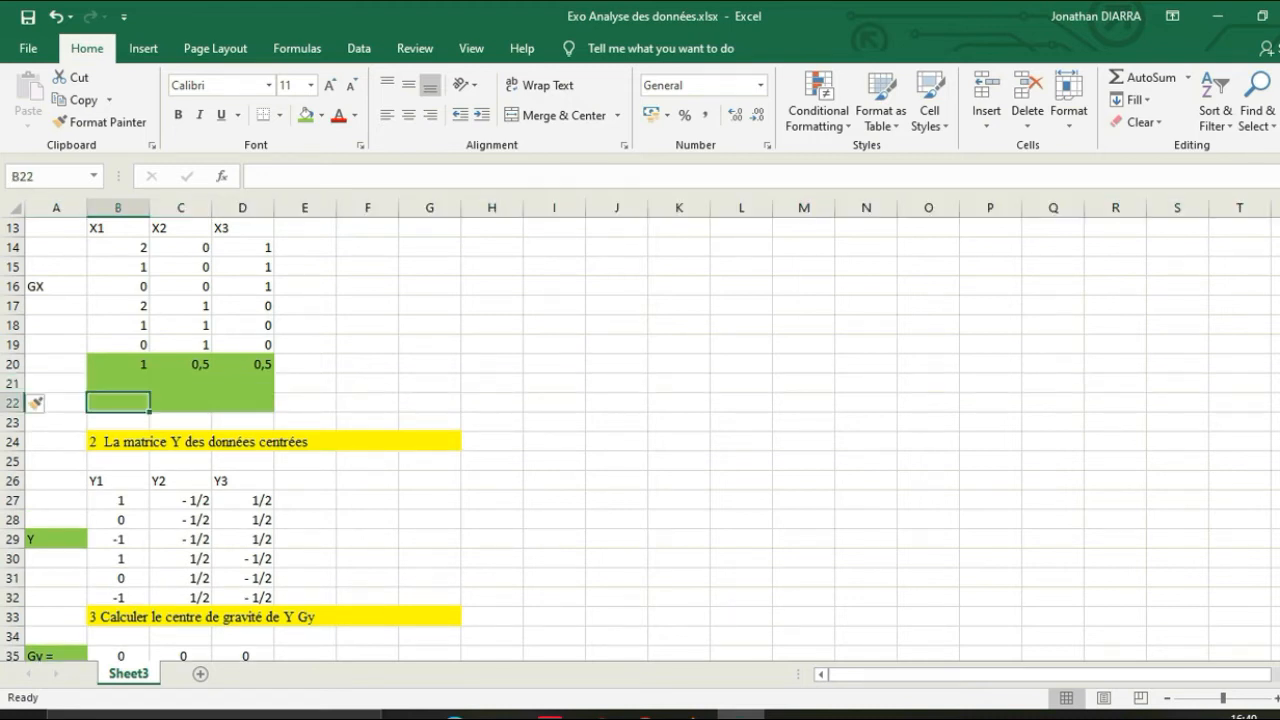
- Label the summary rows under the X data "Moy", "Var" and "Ecart-Tyt" in A20:A22
double_click(56, 364)
type("Mo")
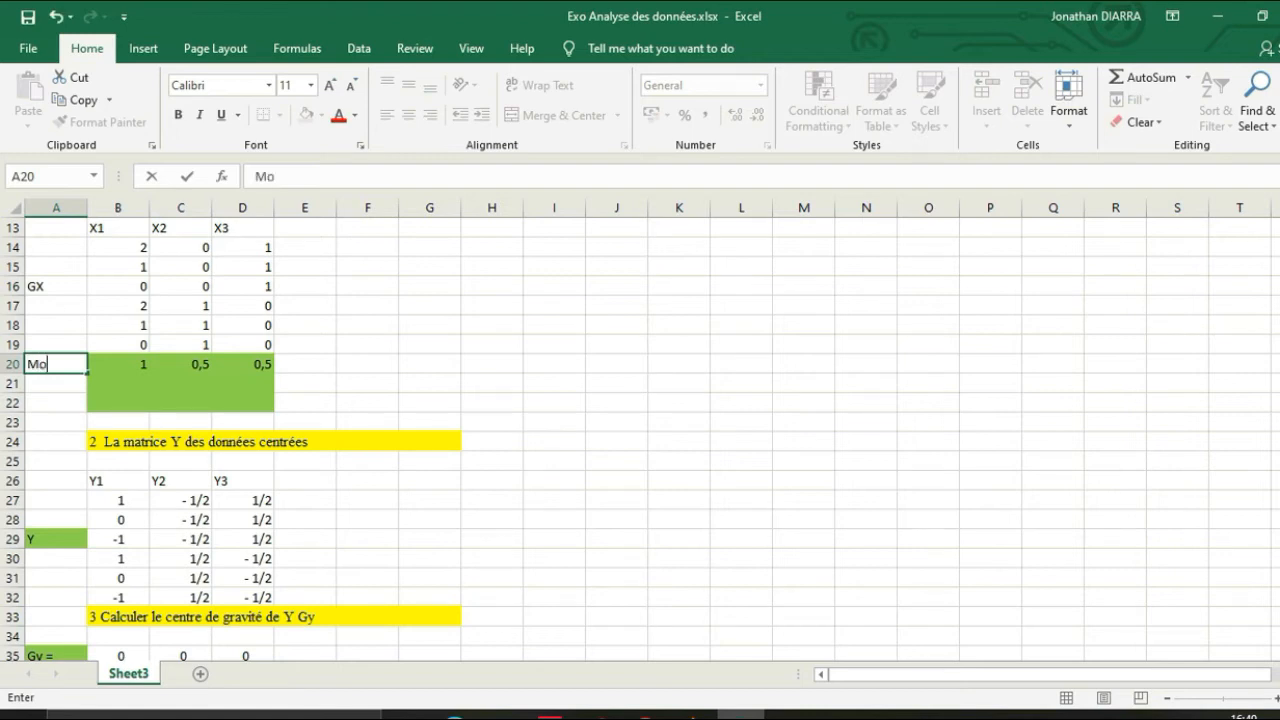
type("yen")
key("BackSpace")
key("BackSpace")
key("Return")
type("Var")
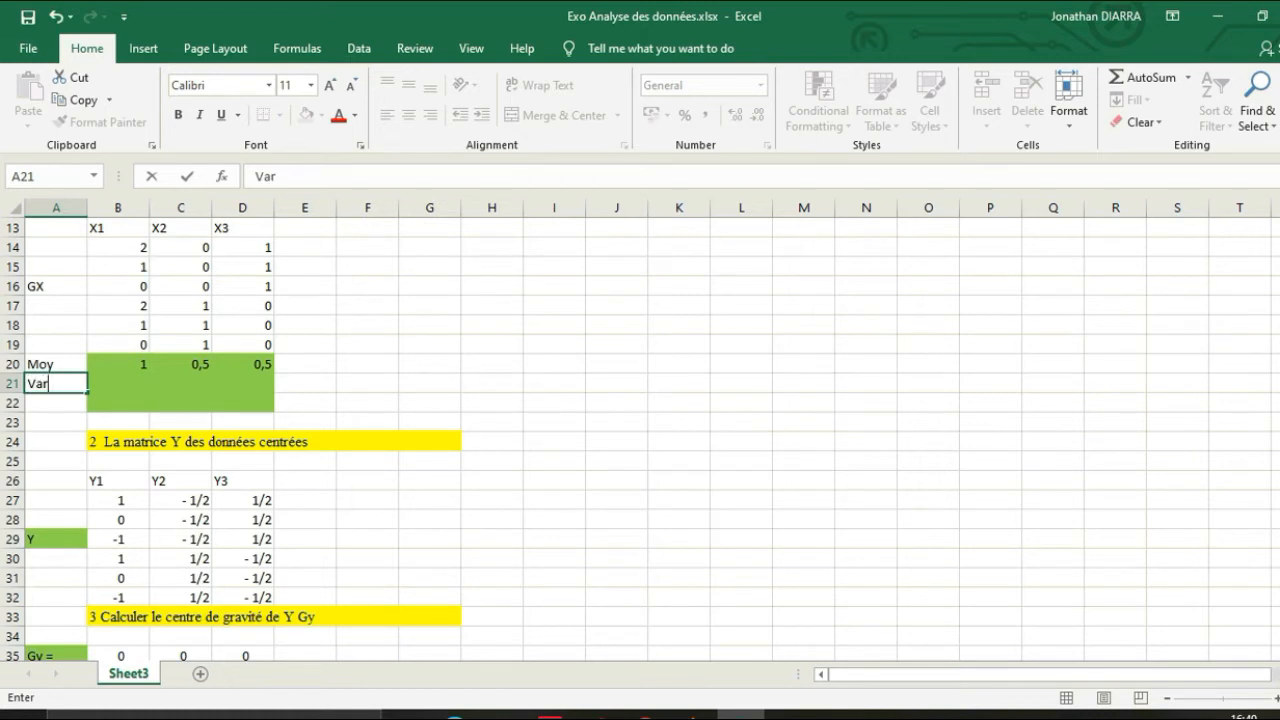
key("Return")
type("Eca")
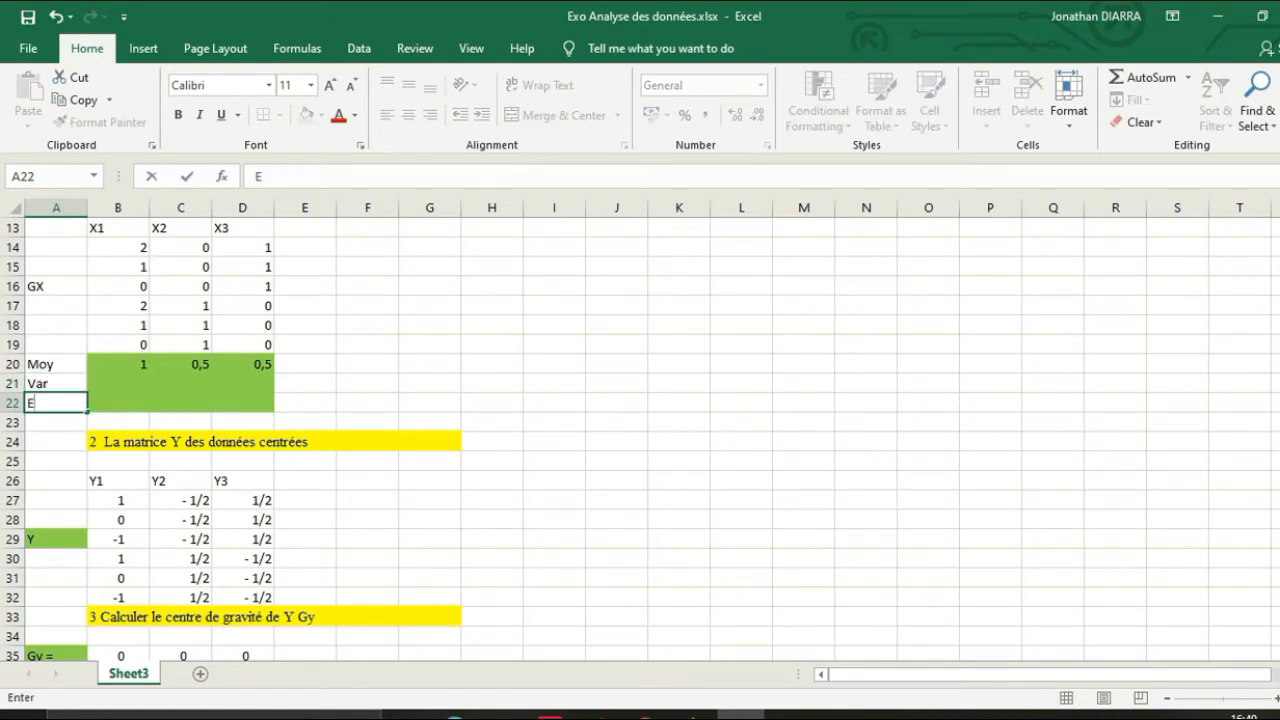
type("rt-Tyt")
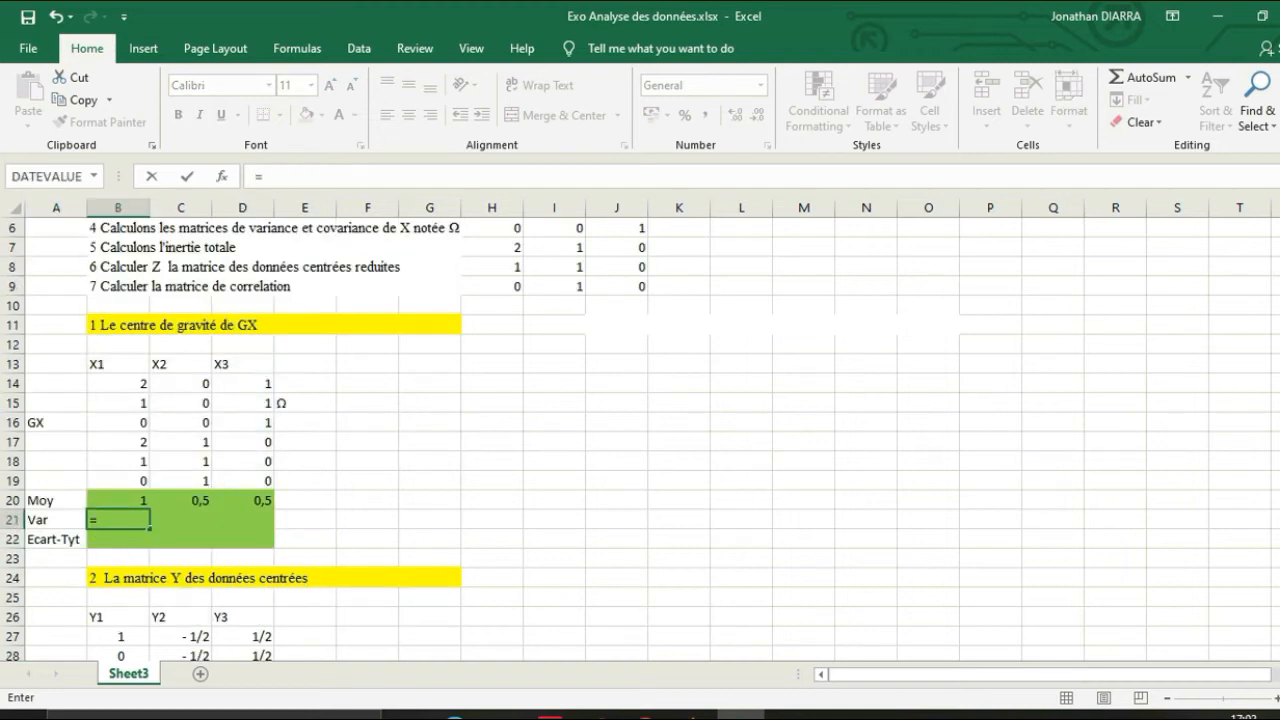
- Compute the population variance of the X1 column in B21 with =VAR.P(B14:B19)
type("var")
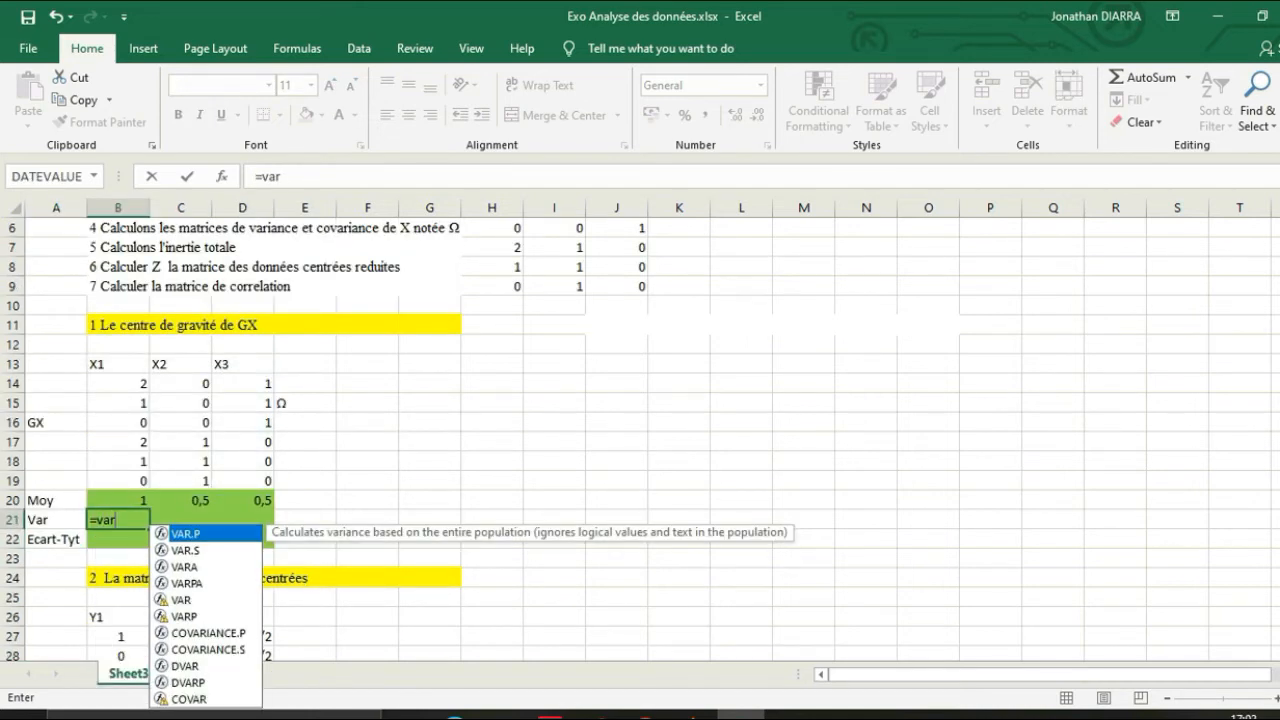
key("Tab")
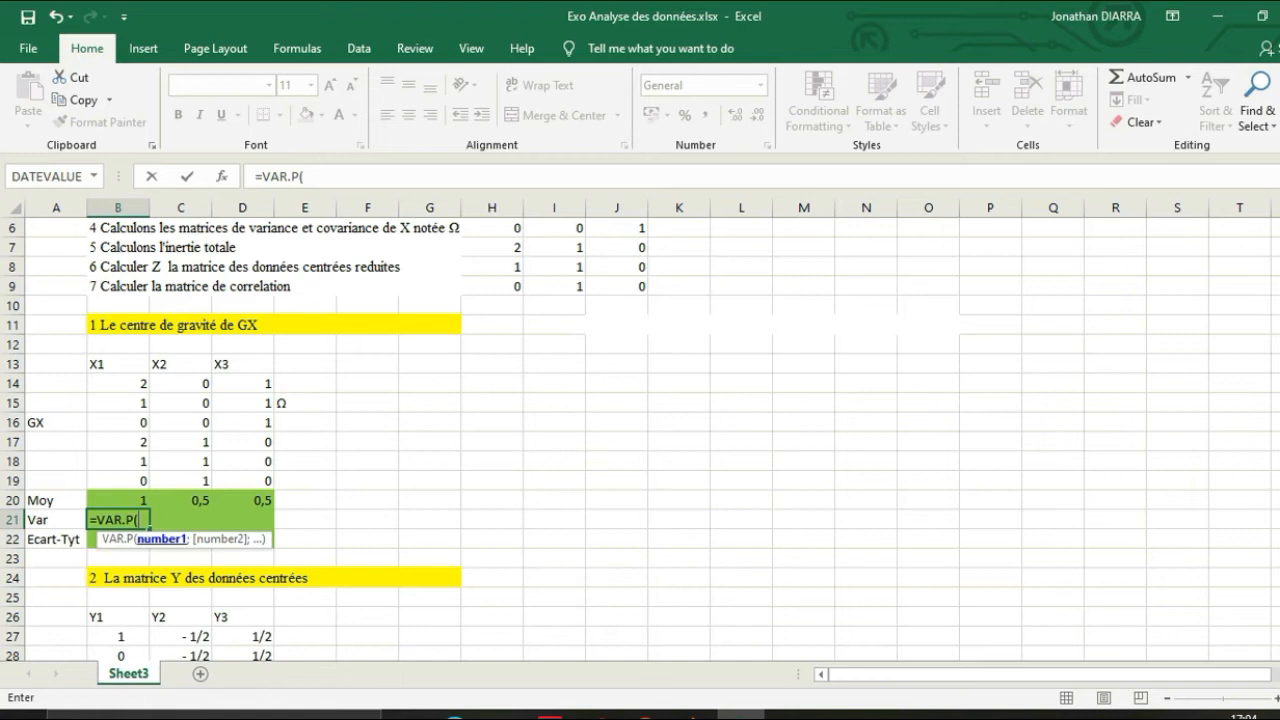
left_click_drag(118, 383, 118, 480)
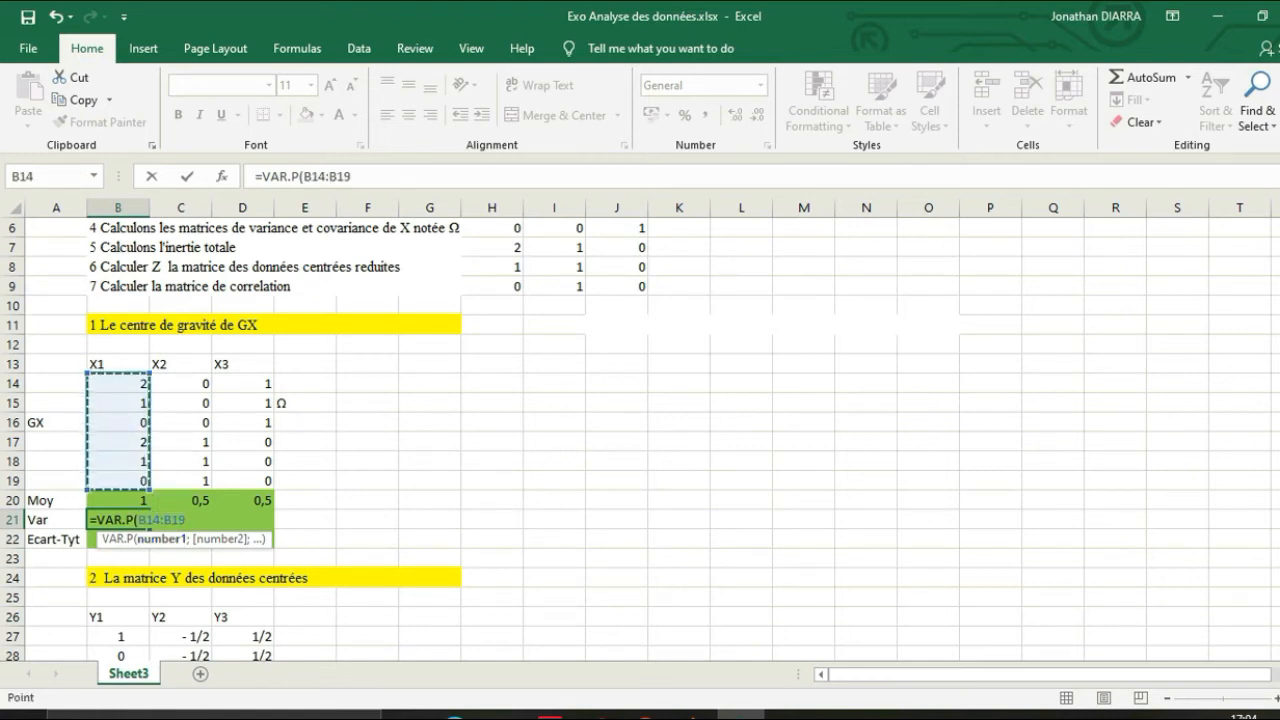
type(")")
key("Return")
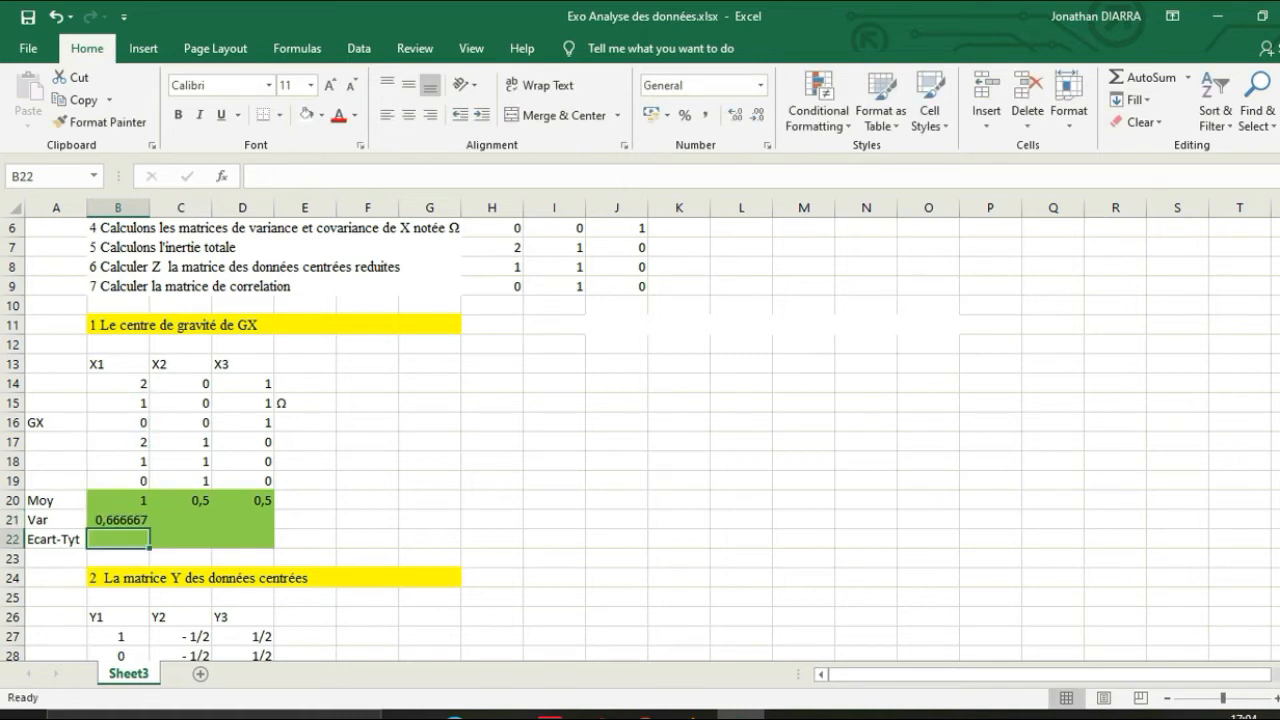
- Extend the variance formula from B21 across to C21:D21 for the X2 and X3 columns
left_click(242, 500)
left_click(118, 520)
left_click_drag(150, 527, 268, 524)
left_click(367, 519)
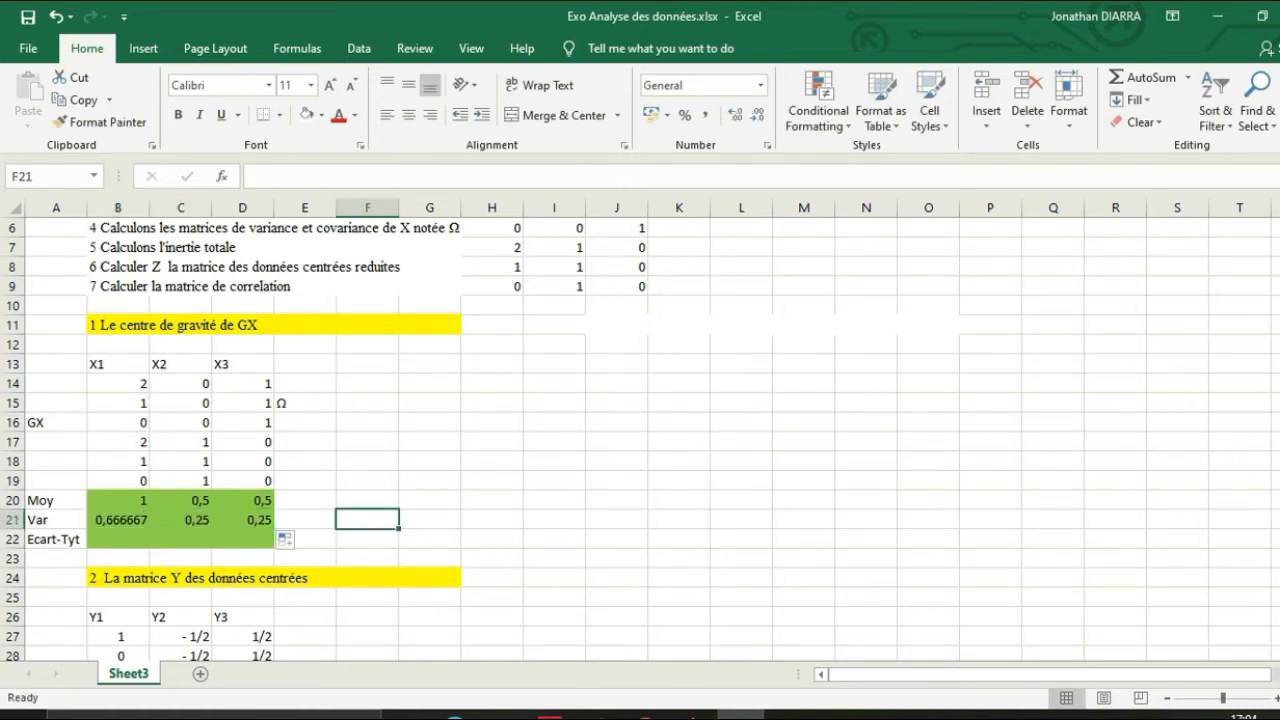
- Compute the population standard deviation of the X1 column in B22 with =STDEV.P(B14:B19)
double_click(118, 539)
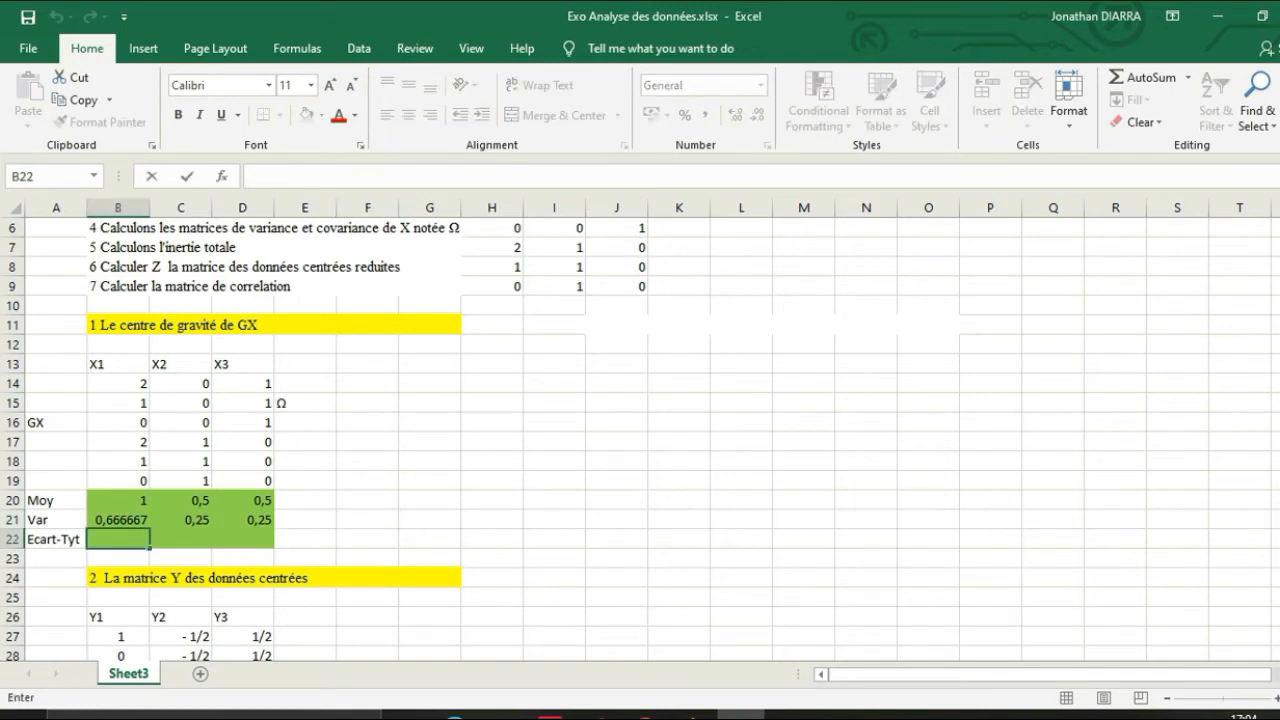
type("=S")
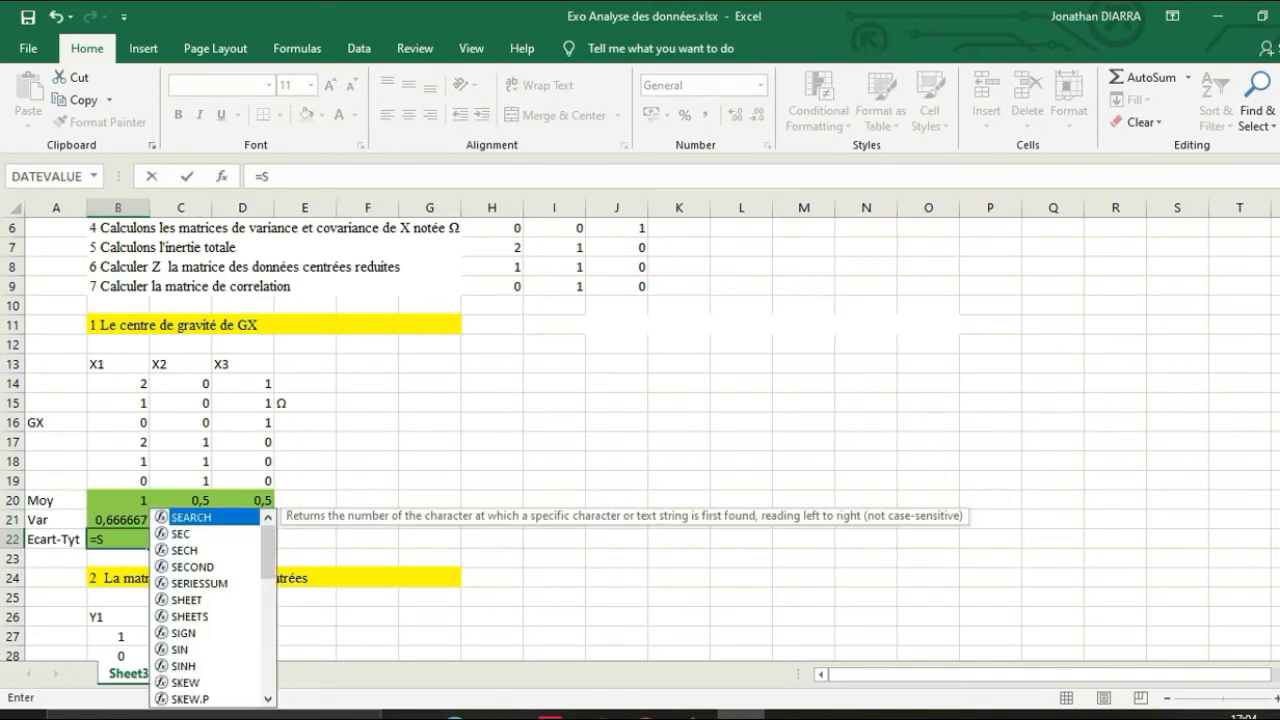
type("T")
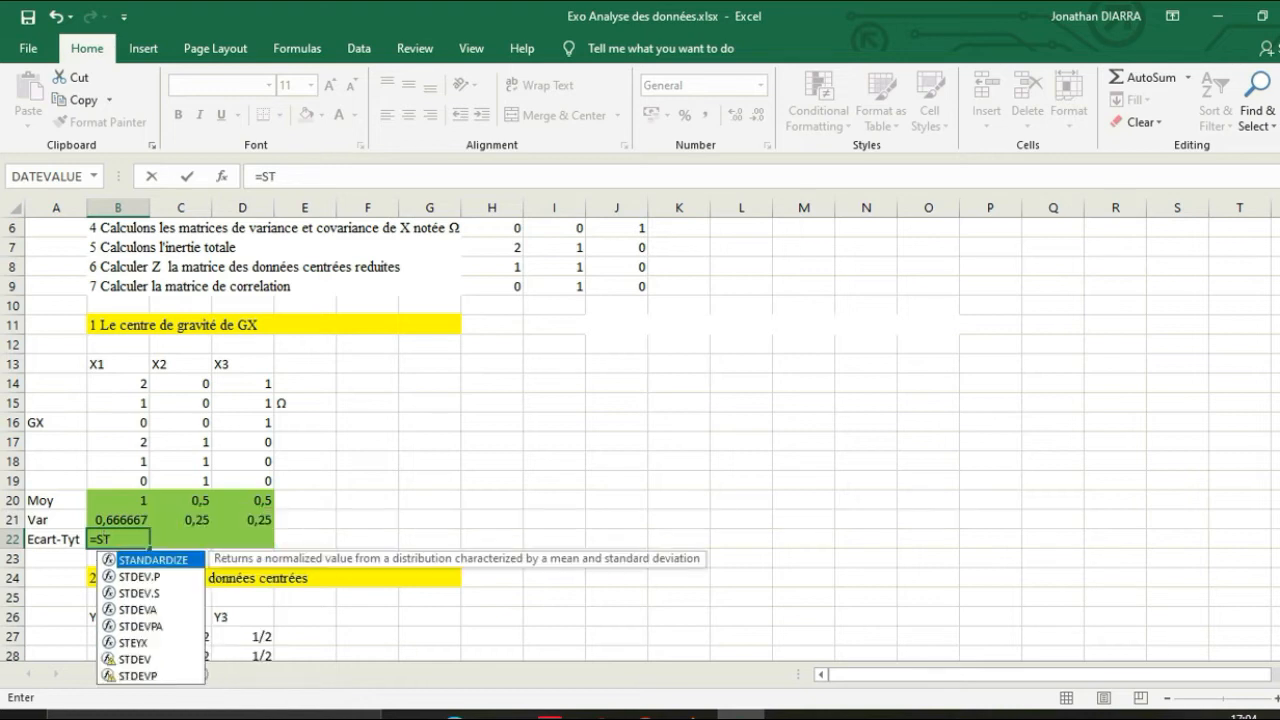
key("Down")
key("Tab")
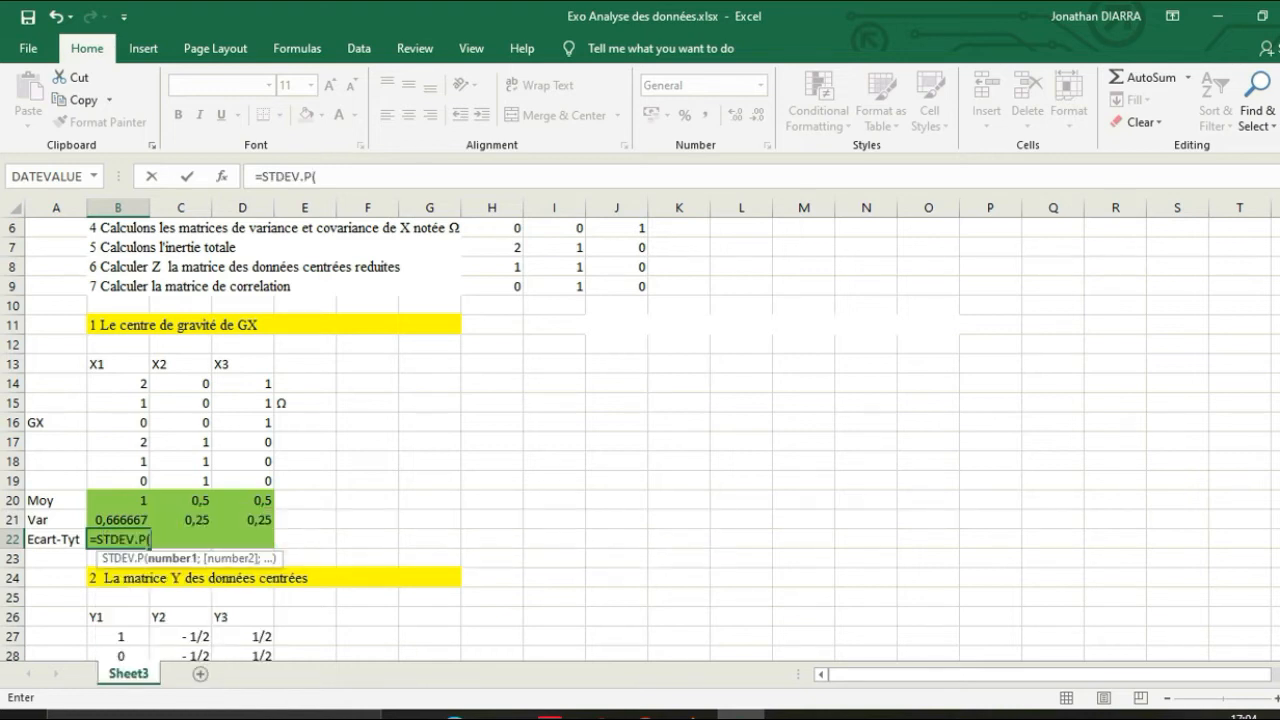
left_click_drag(118, 383, 140, 481)
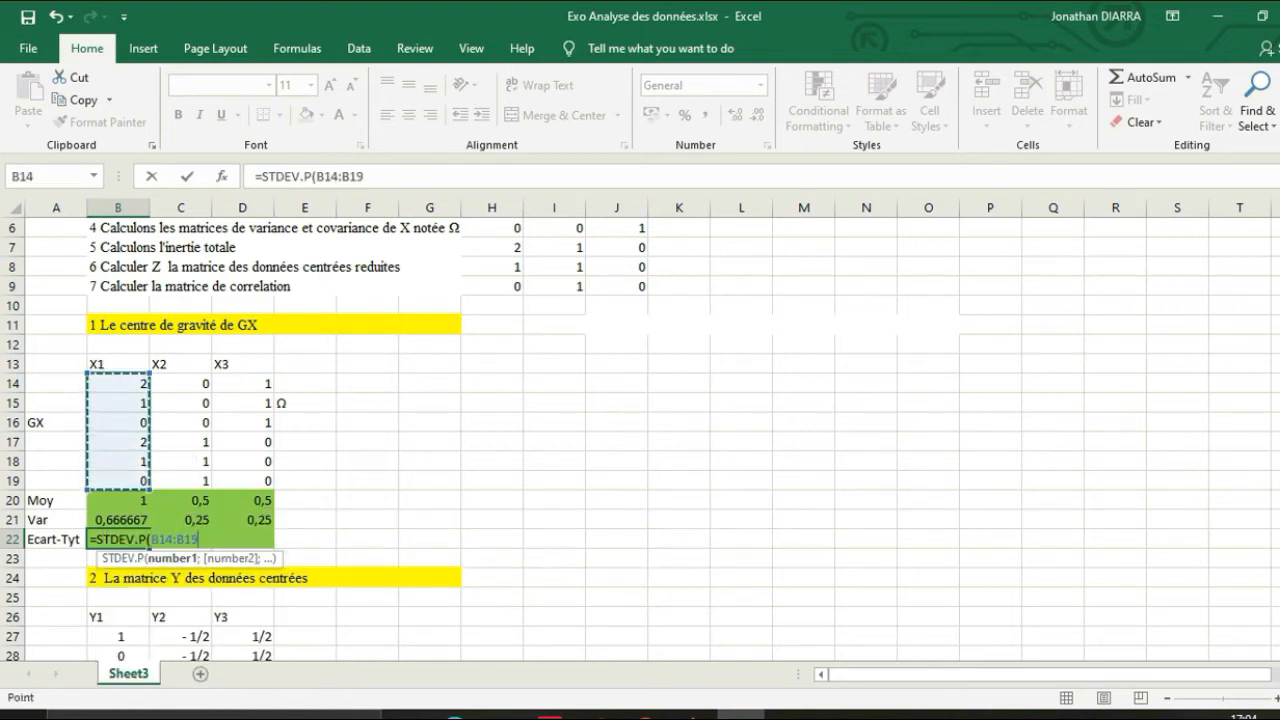
type(")")
key("Return")
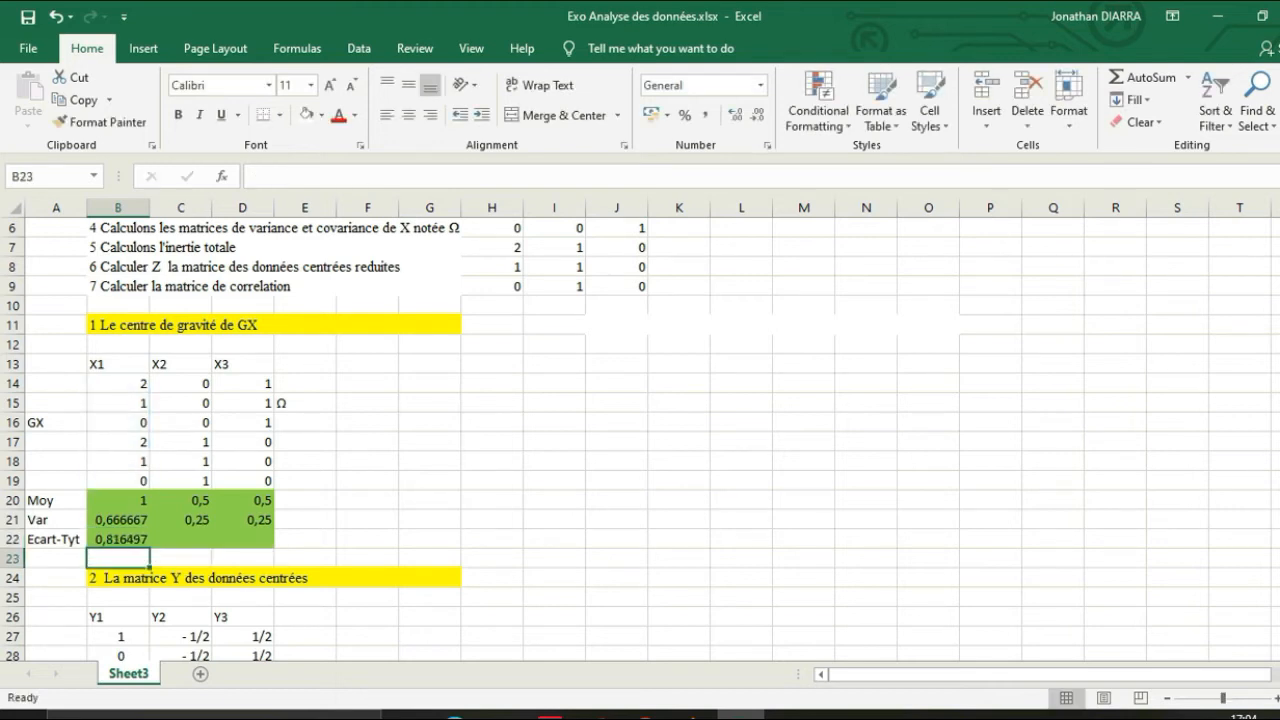
- Extend the standard deviation formula from B22 across to C22:D22 for the X2 and X3 columns
left_click(305, 500)
left_click(118, 539)
left_click_drag(149, 548, 272, 548)
left_click(430, 520)
left_click_drag(1279, 357, 1279, 334)
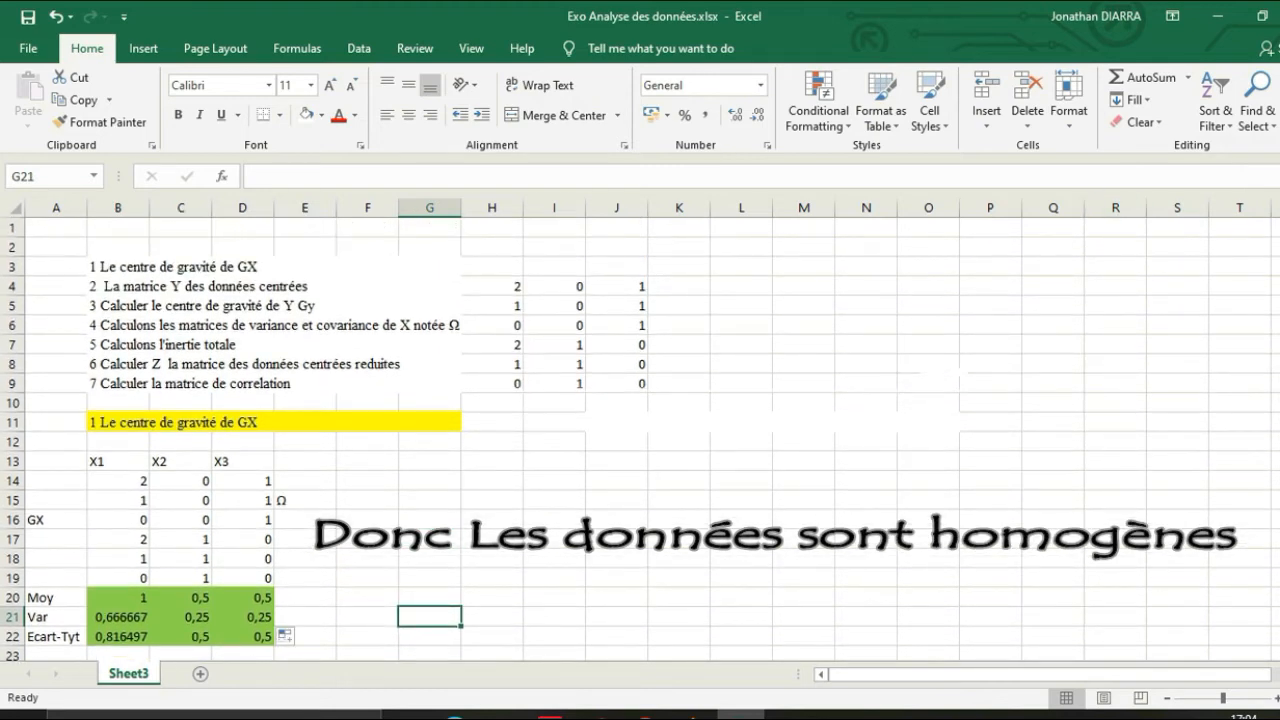
left_click(118, 325)
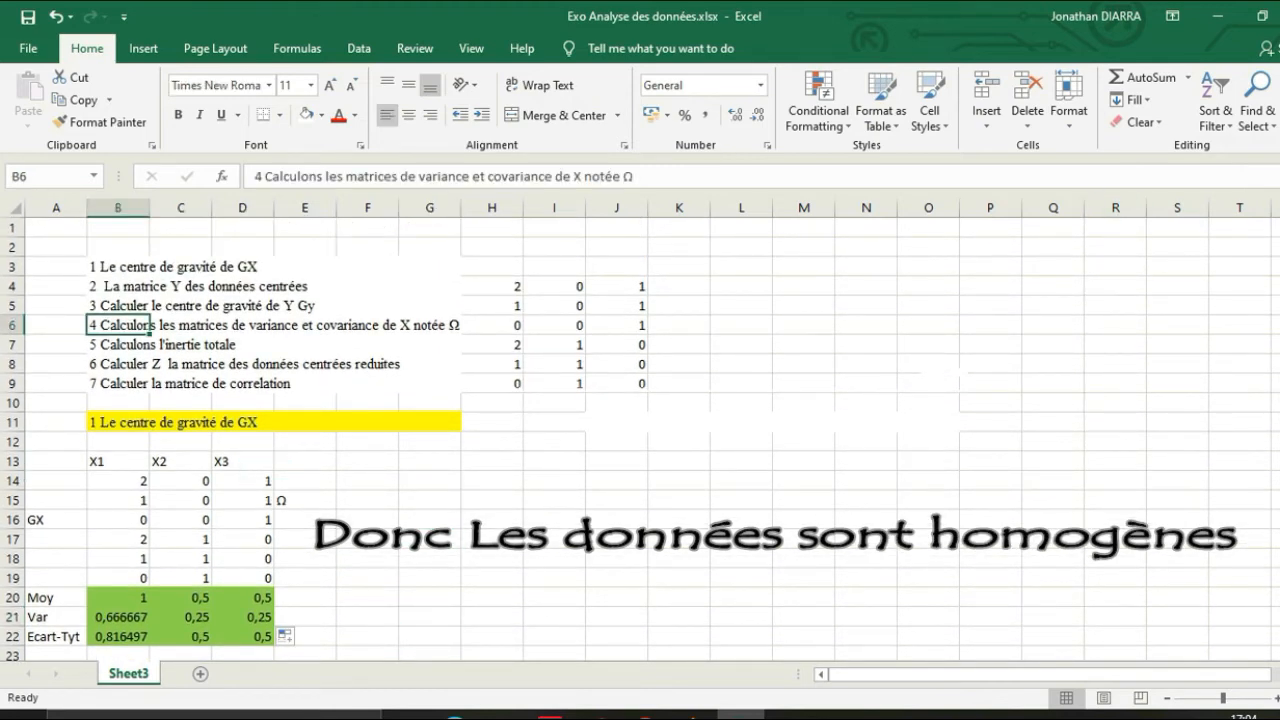
left_click(181, 345)
left_click_drag(181, 325, 430, 325)
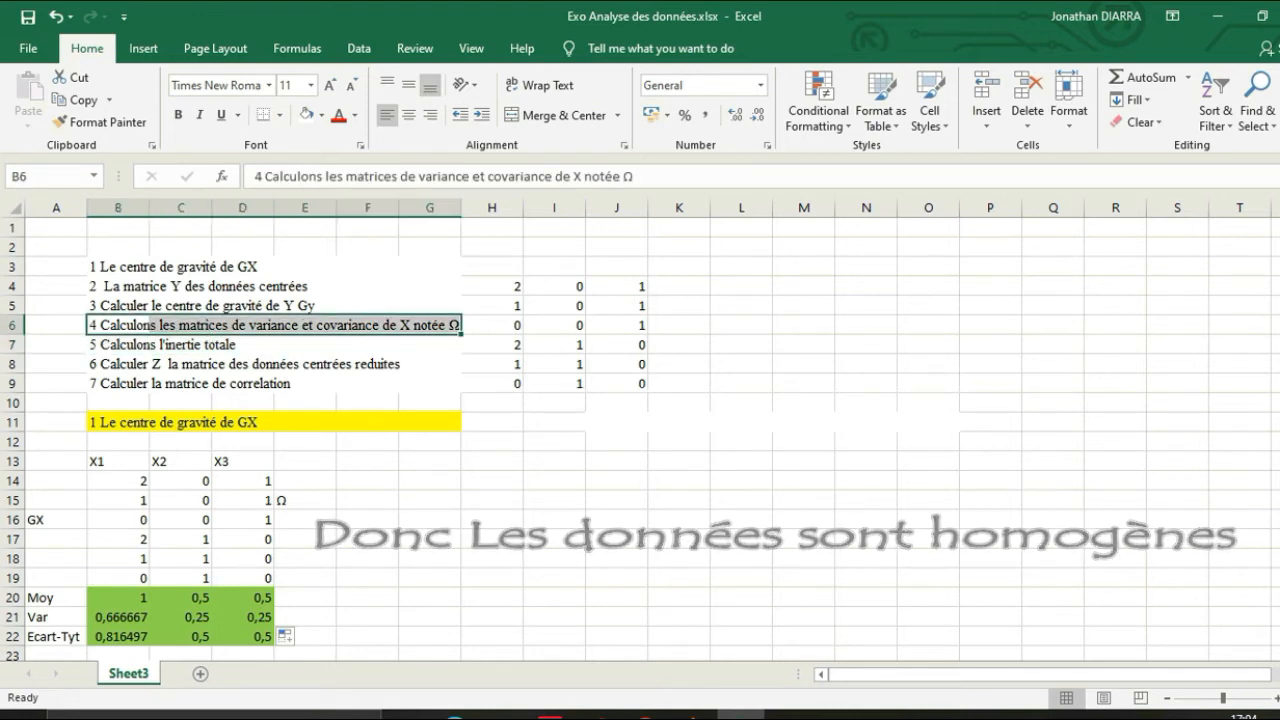
key("ctrl+c")
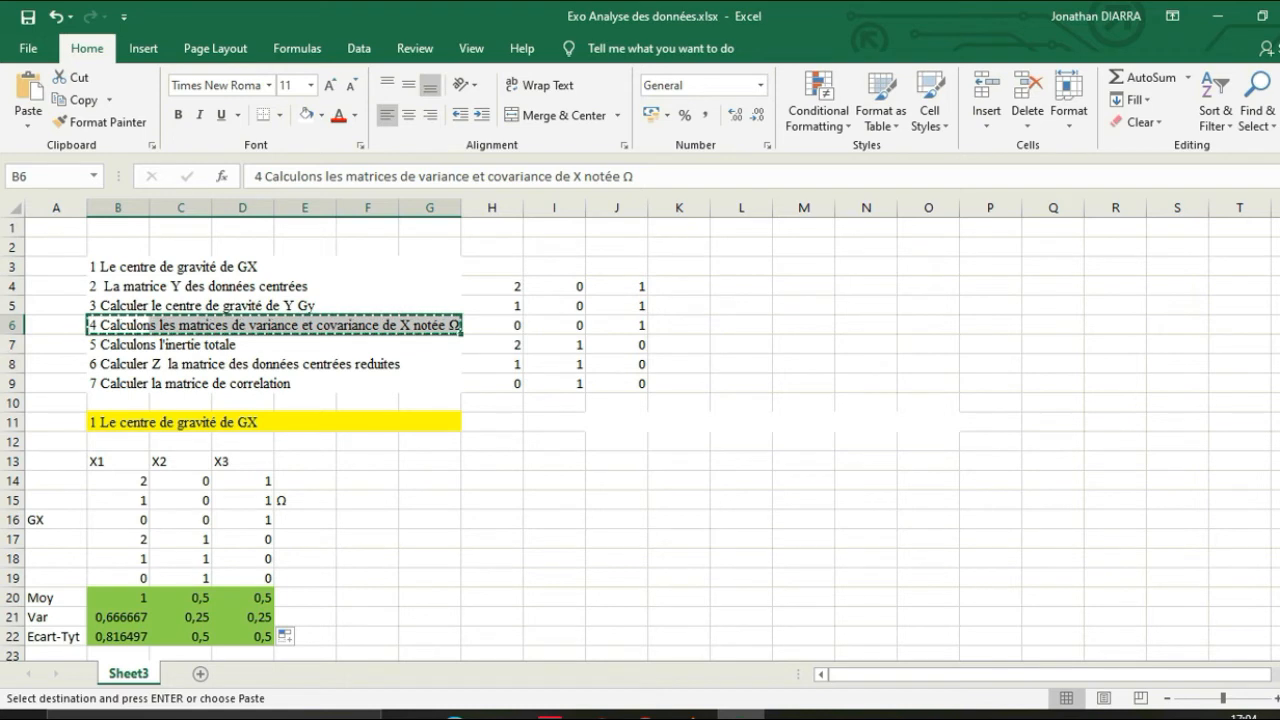
double_click(772, 422)
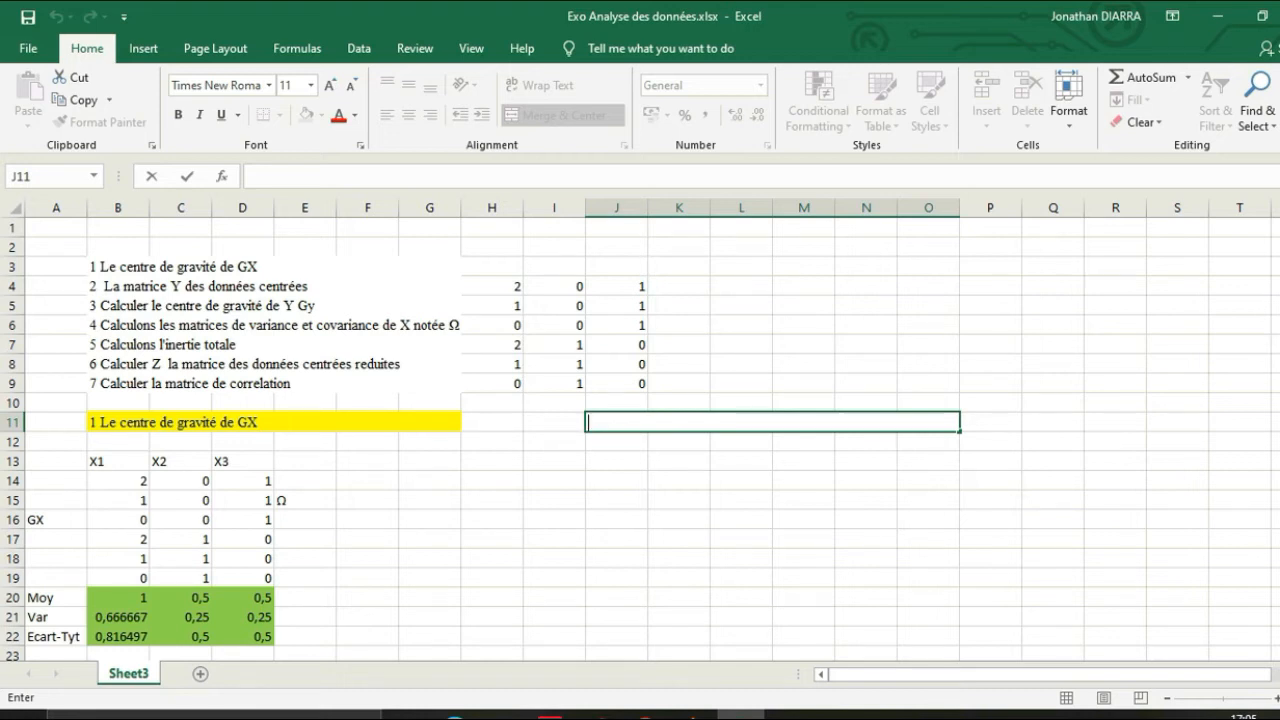
right_click(597, 420)
left_click(645, 457)
left_click(118, 325)
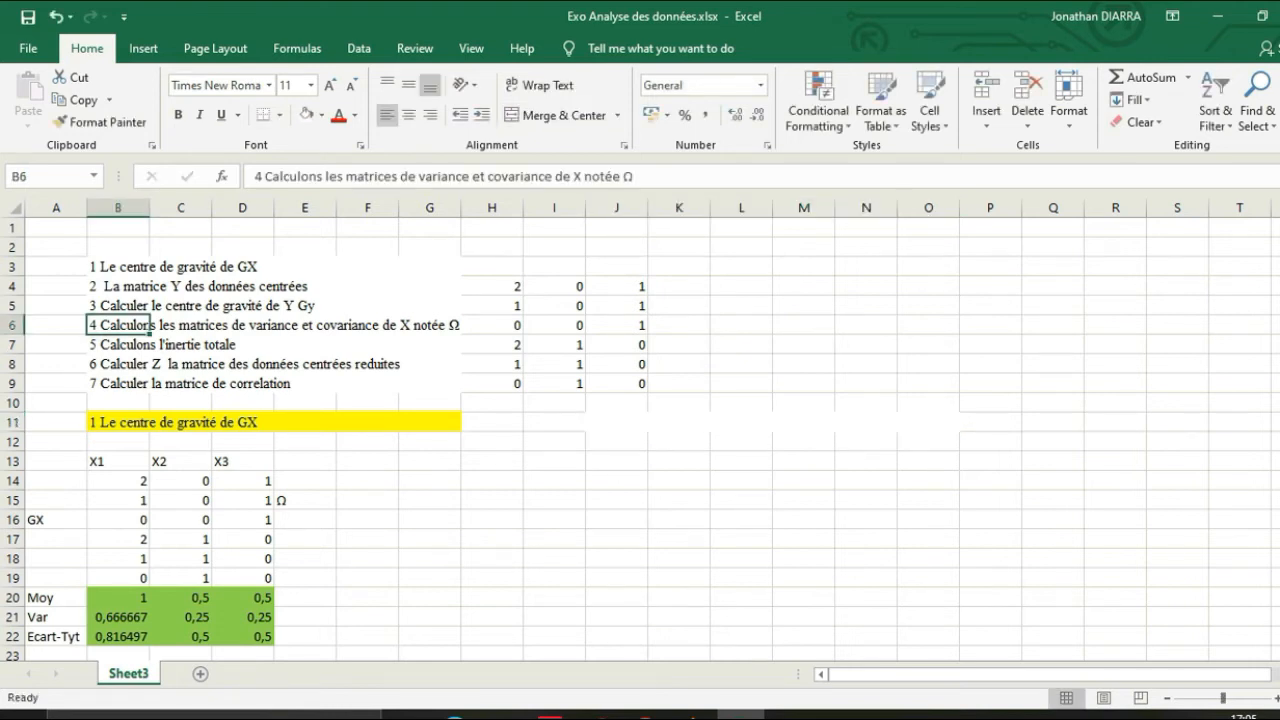
left_click(240, 345)
- Copy the text "4 Calculons les matrices de variance et covariance de X notée Ω" from B6 into the merged cell J11
double_click(122, 325)
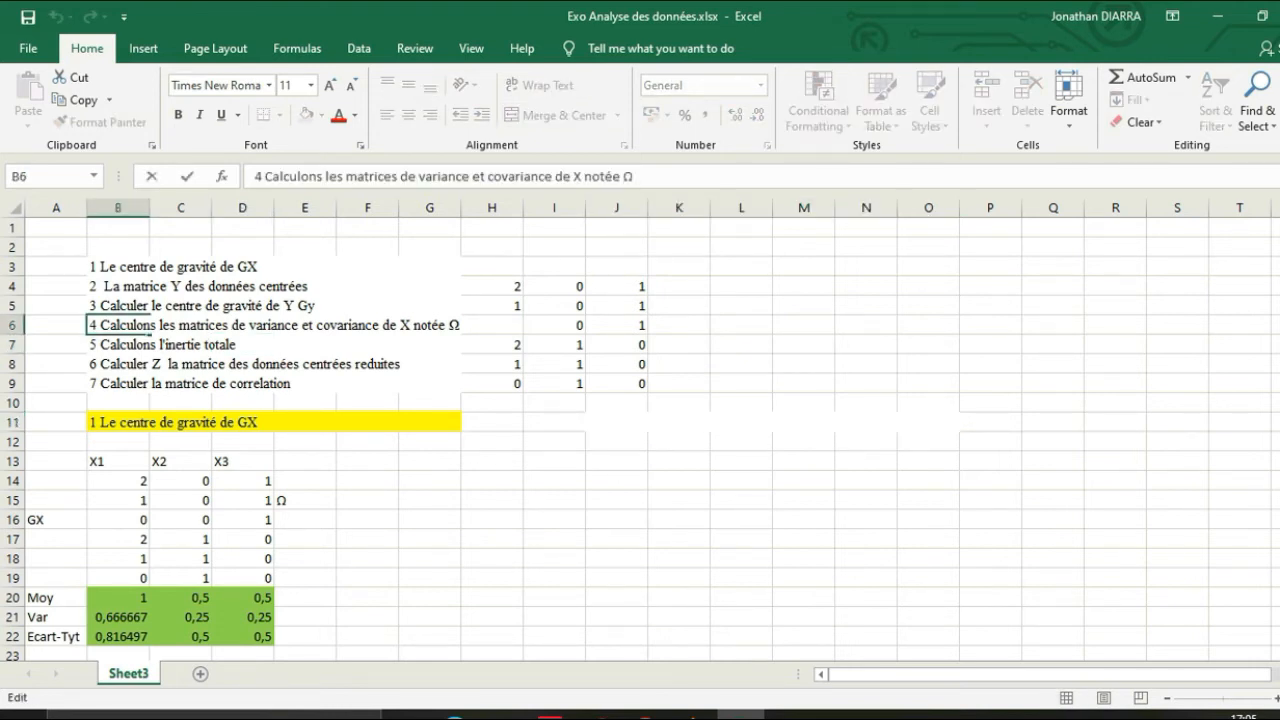
left_click_drag(90, 325, 462, 325)
key("ctrl+c")
left_click(618, 403)
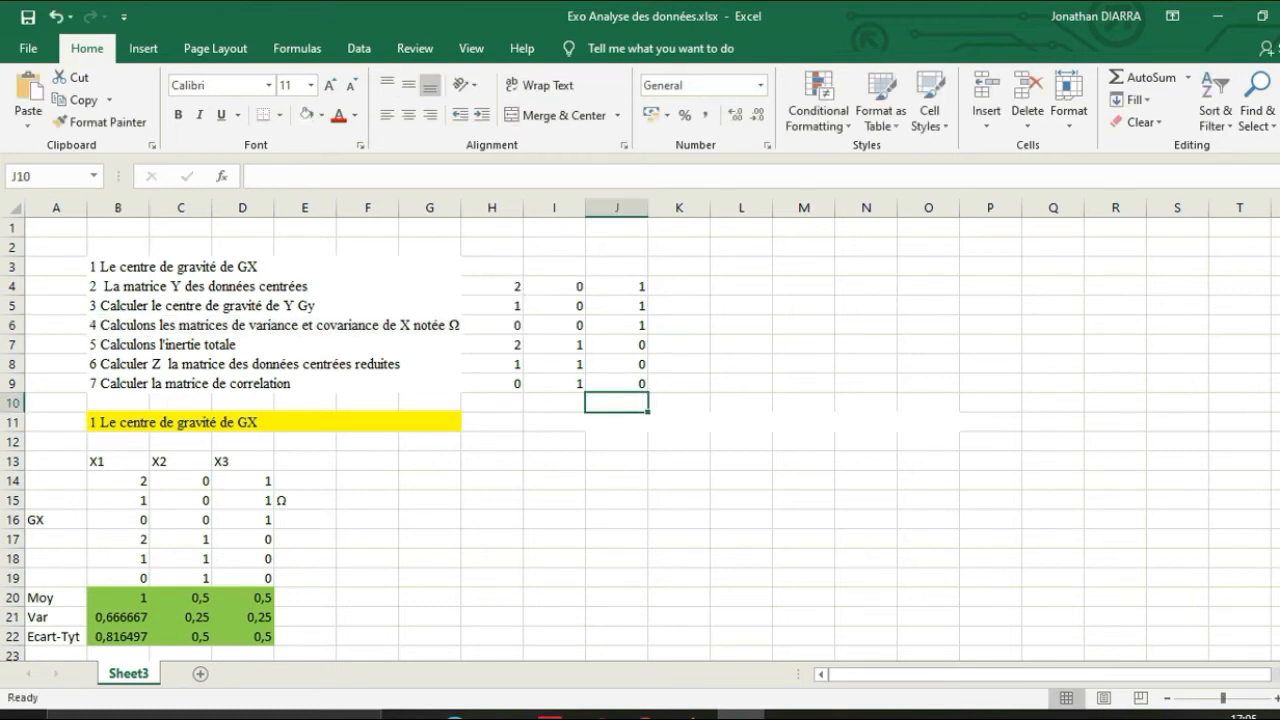
double_click(622, 422)
key("ctrl+v")
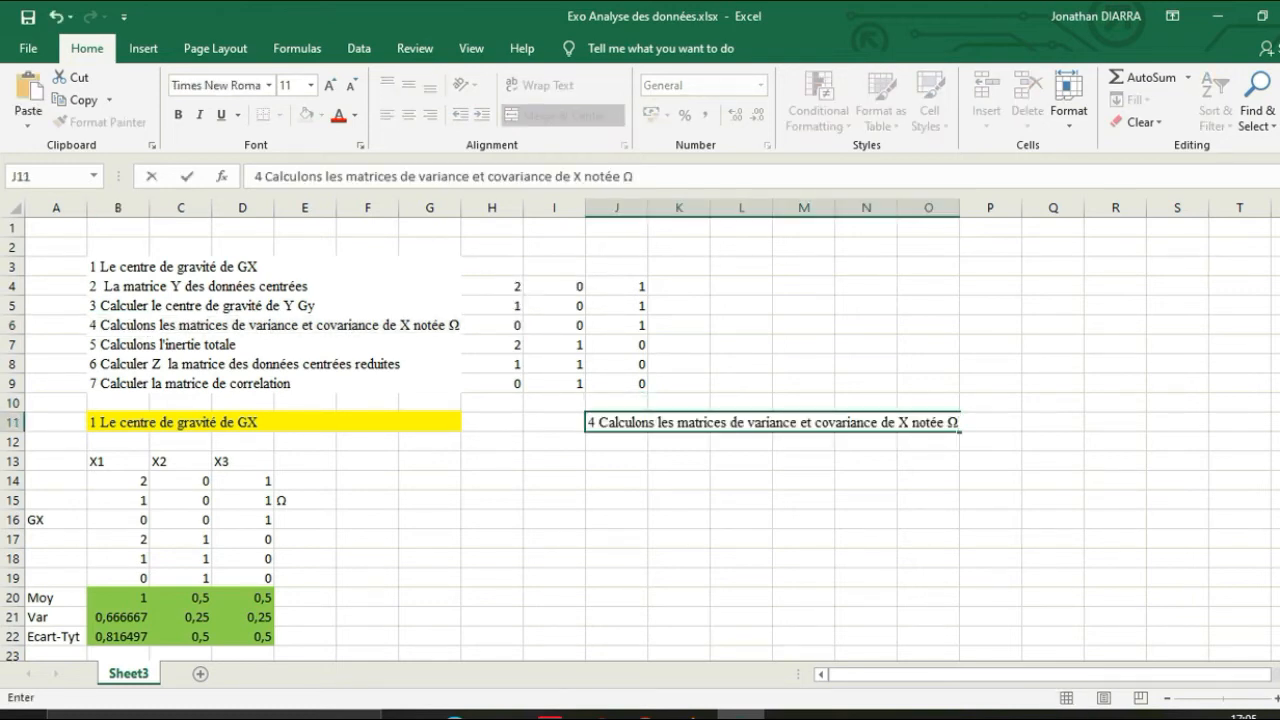
left_click(866, 481)
- Copy the Ω symbol from the end of the J11 heading into G15 and clear the Ω in E15
double_click(946, 423)
double_click(952, 423)
left_click(492, 500)
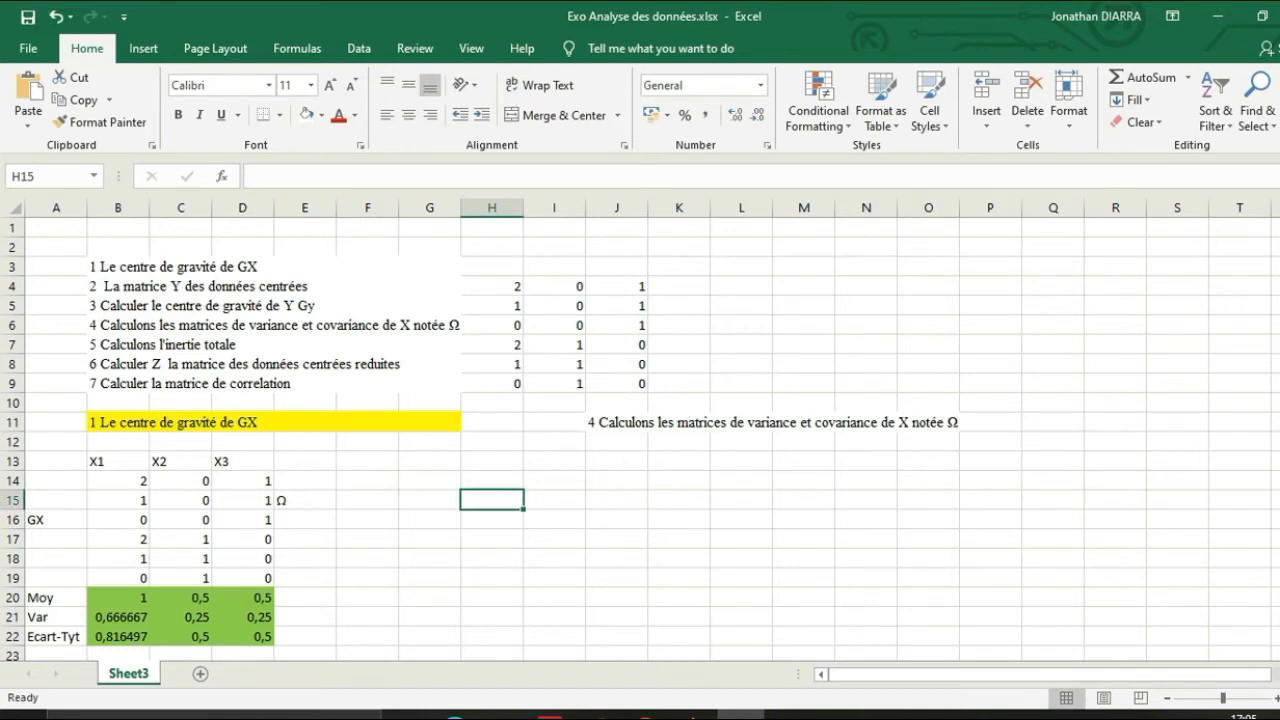
left_click(430, 500)
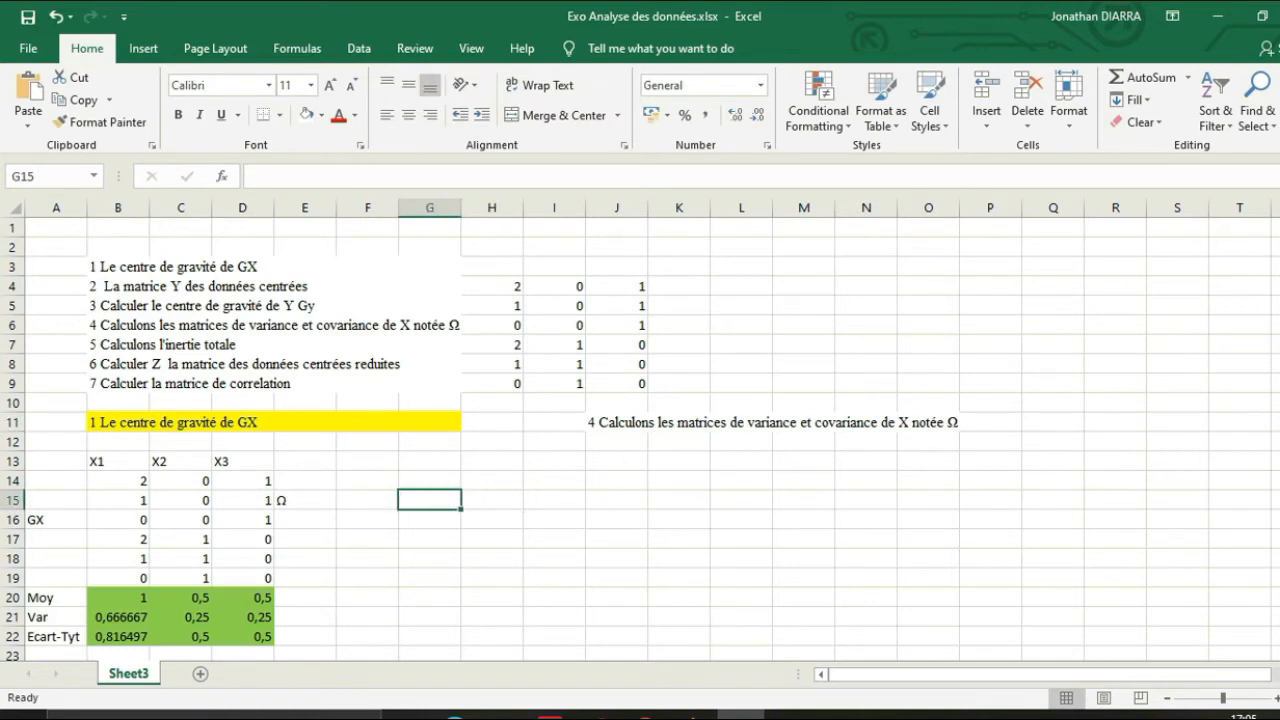
key("ctrl+v")
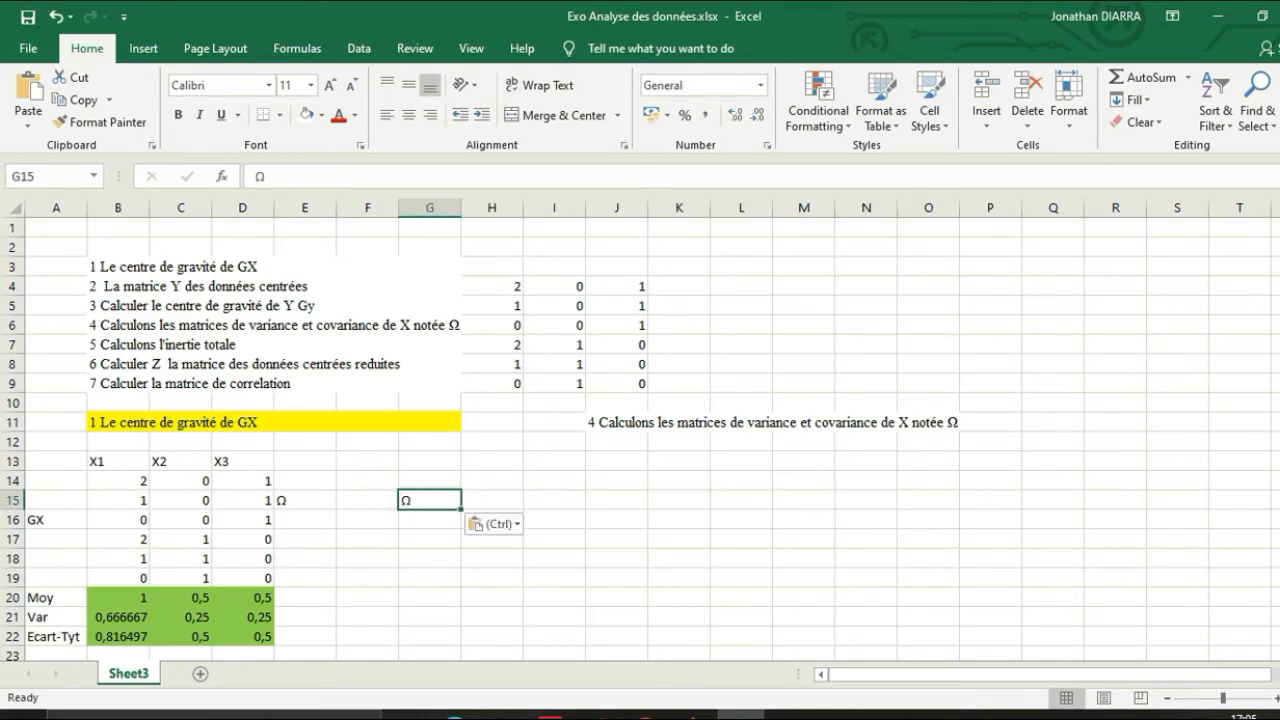
left_click(305, 500)
key("BackSpace")
left_click(492, 520)
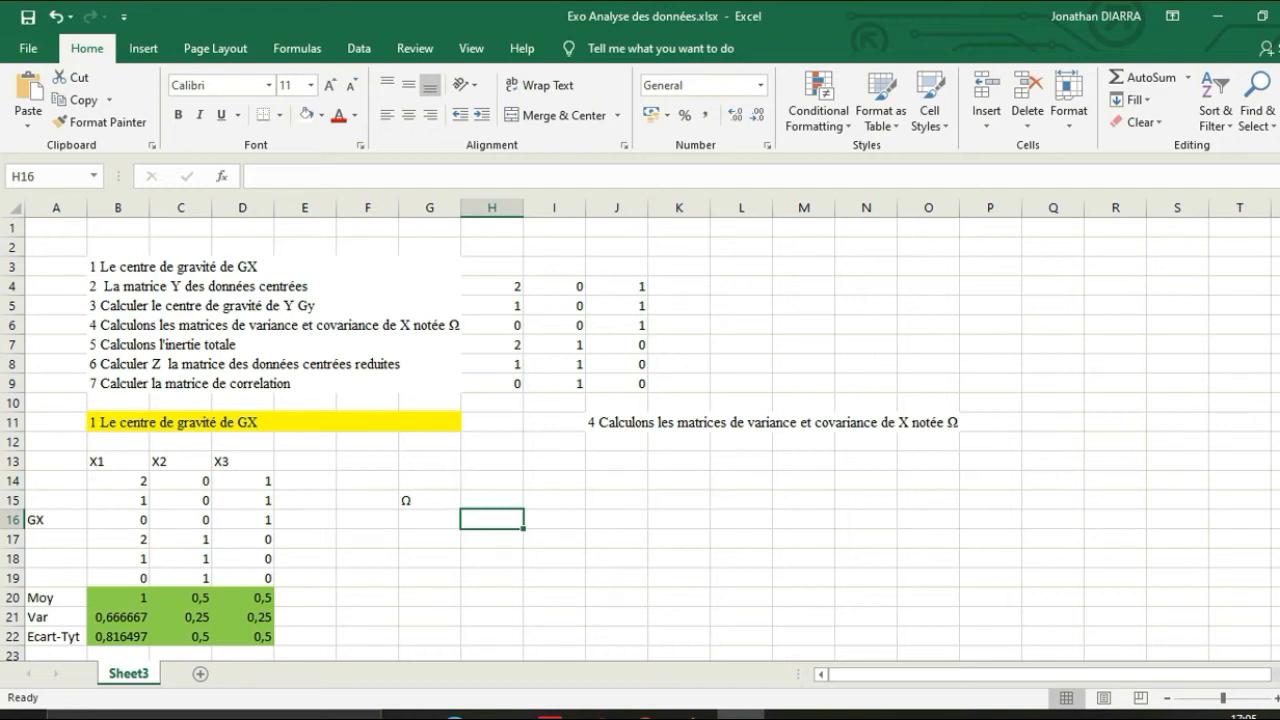
- Merge the question 4 heading across I11:O11 and align its text left
left_click_drag(554, 422, 928, 422)
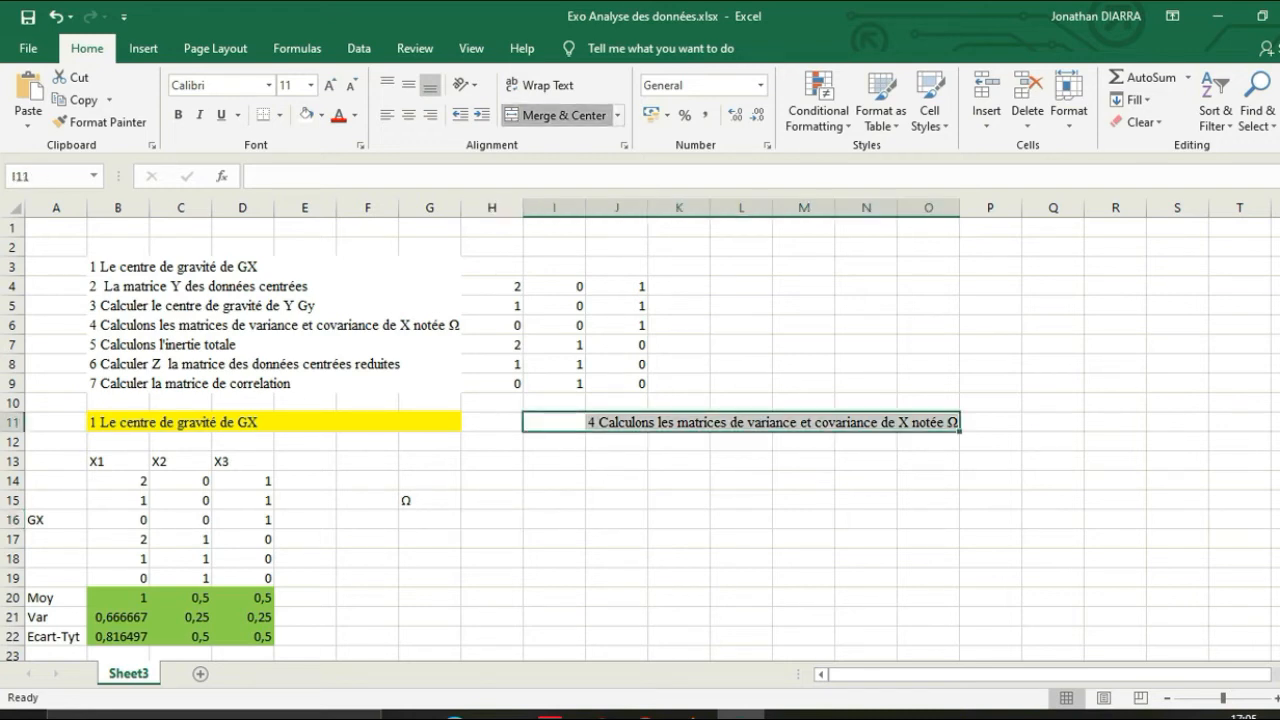
left_click(387, 115)
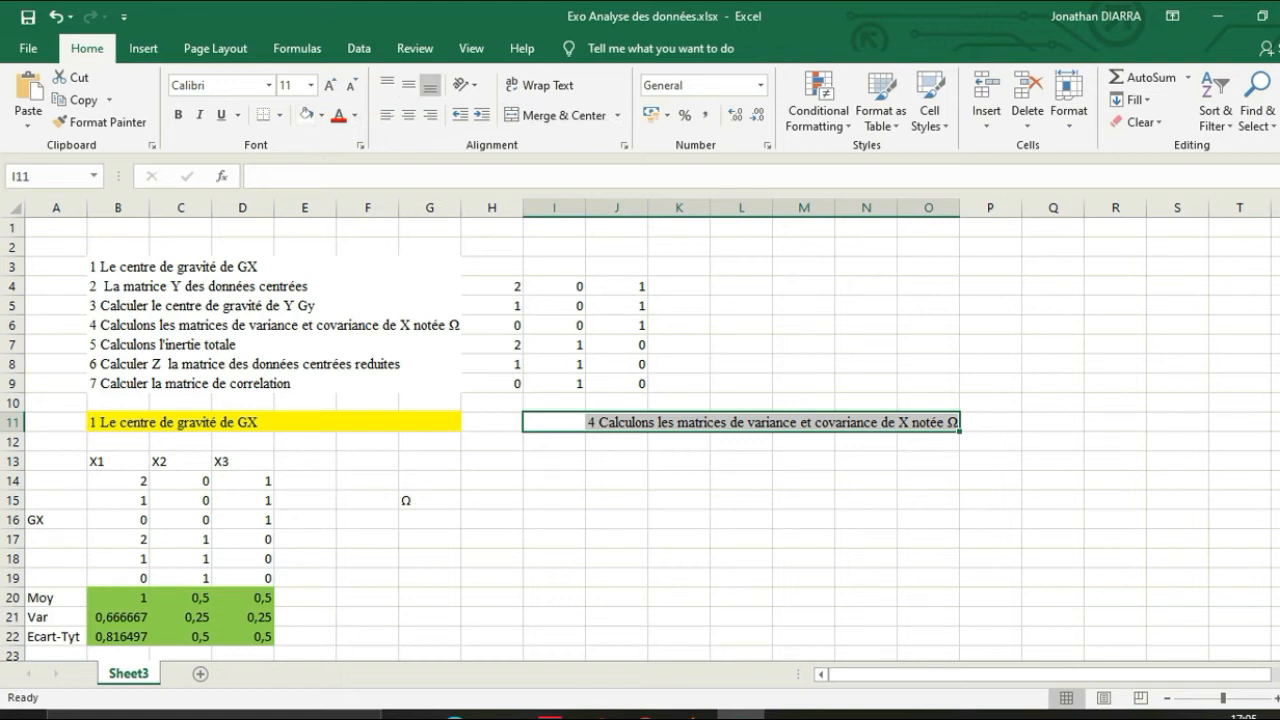
left_click(558, 115)
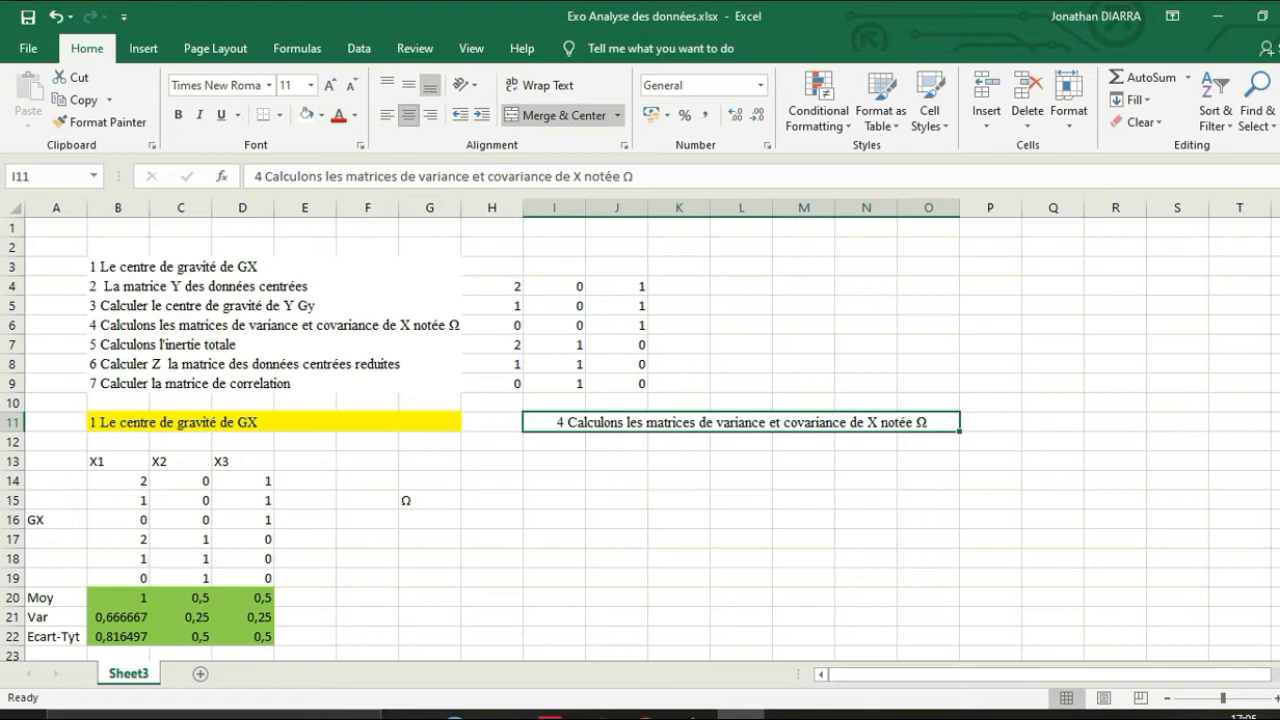
left_click(387, 115)
left_click(354, 115)
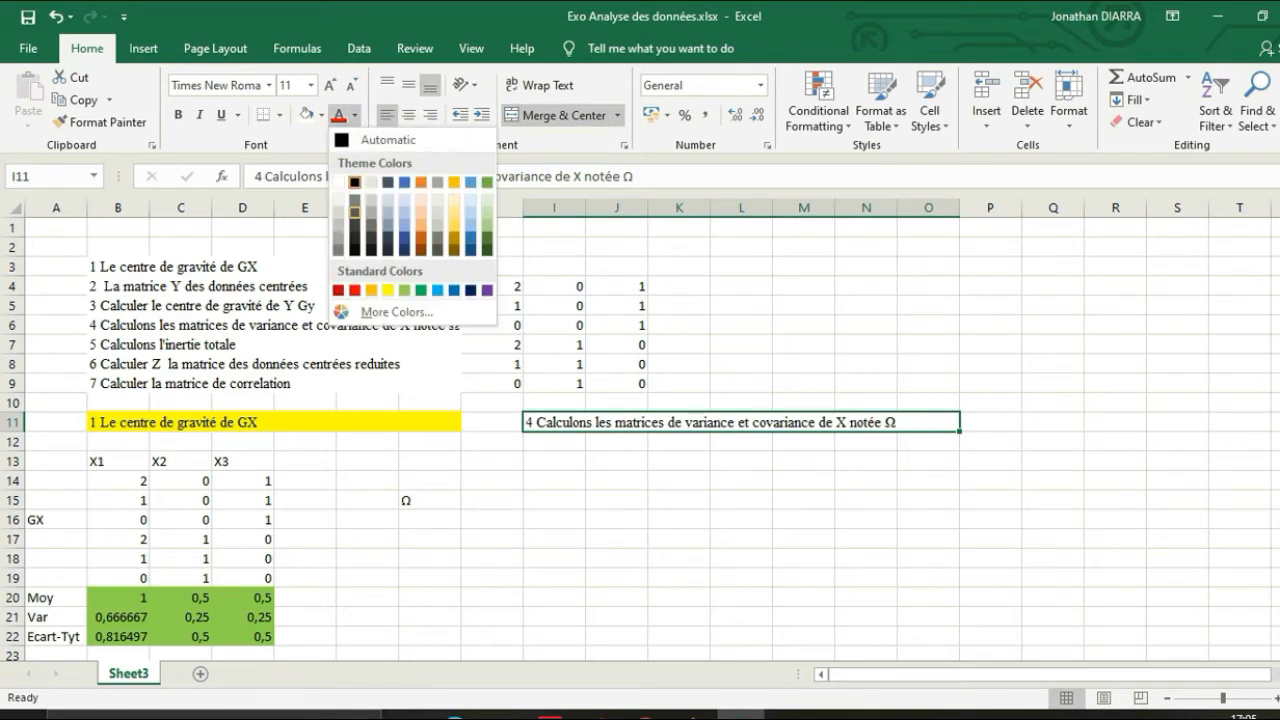
left_click(388, 290)
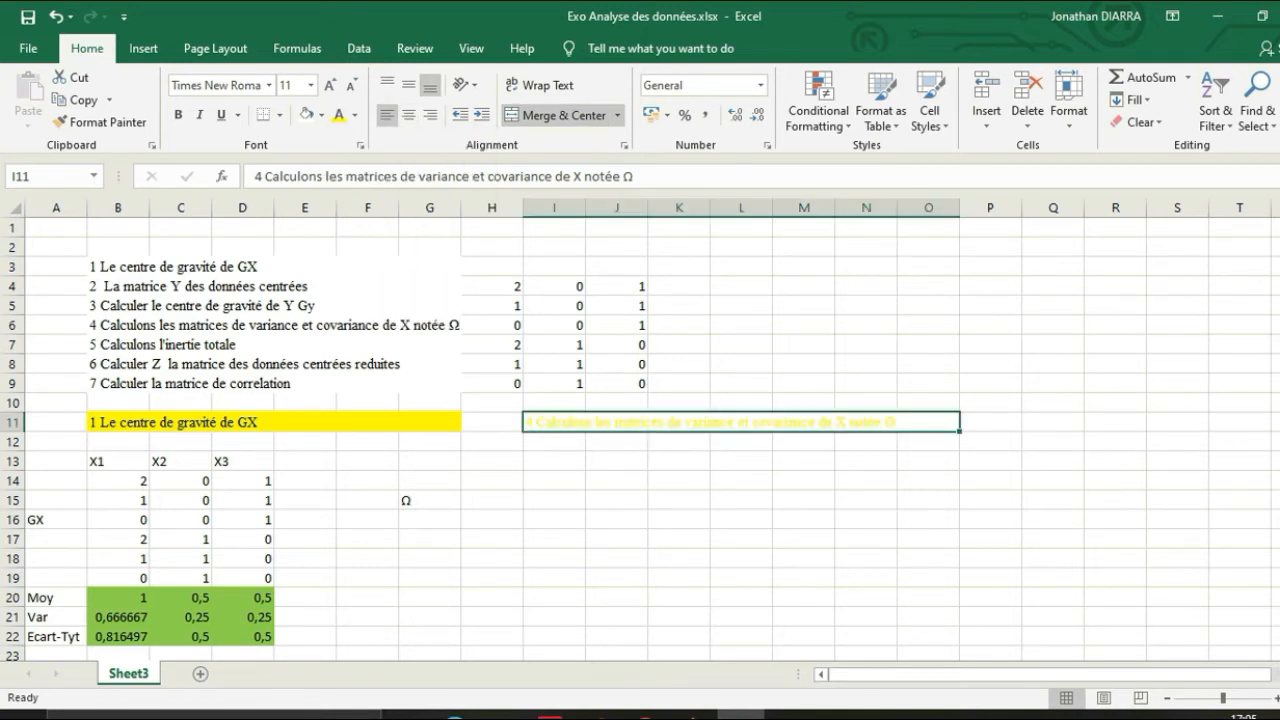
left_click(354, 115)
left_click(371, 137)
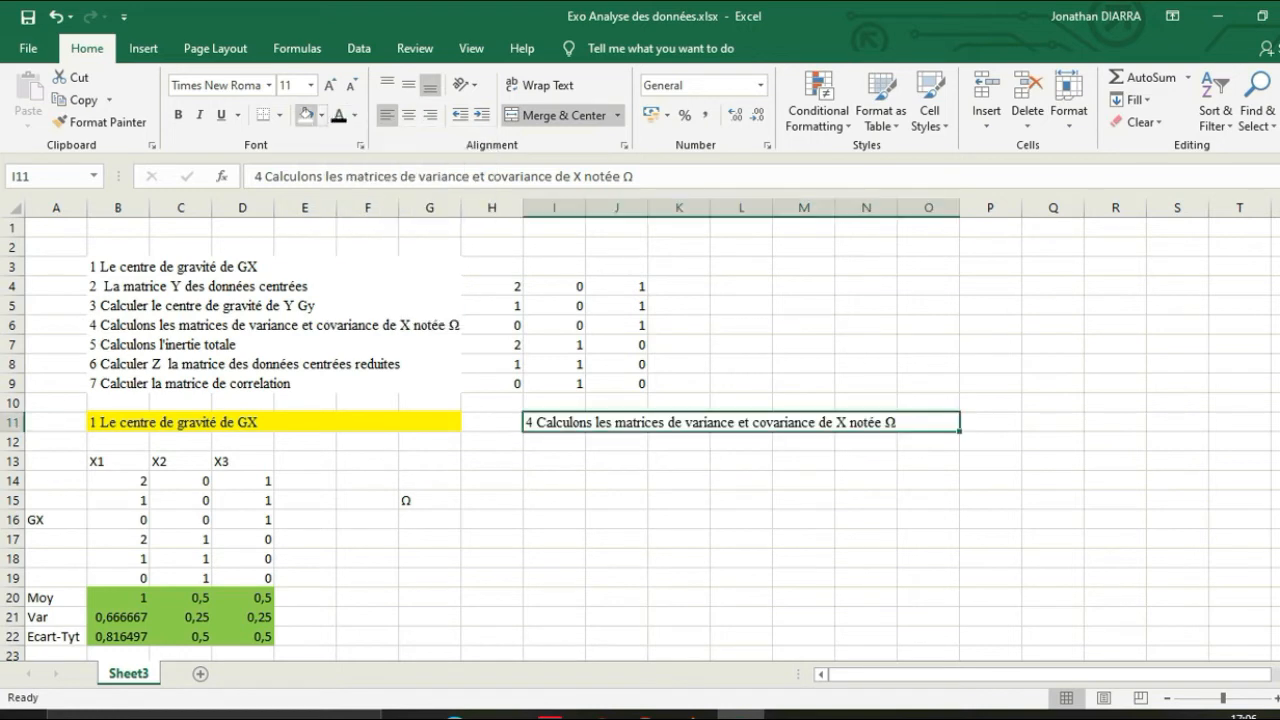
- Fill the merged question 4 heading in I11:O11 with yellow
left_click(322, 115)
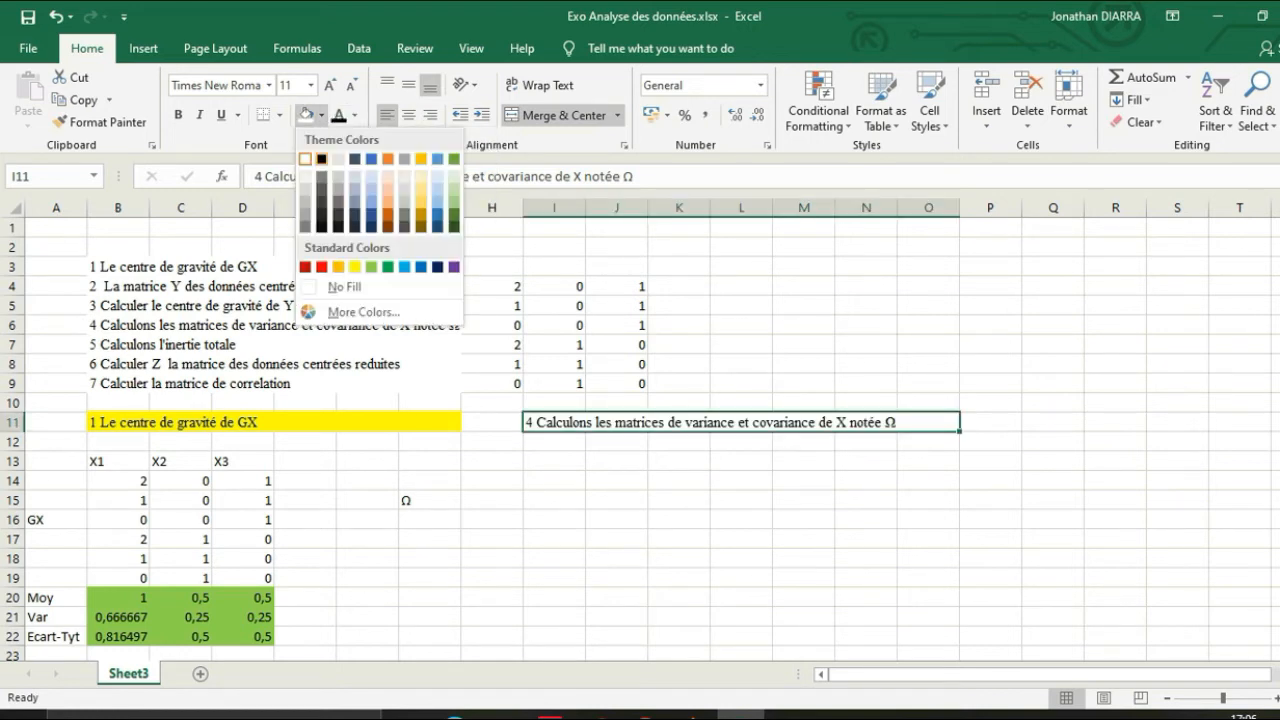
left_click(357, 270)
left_click(563, 587)
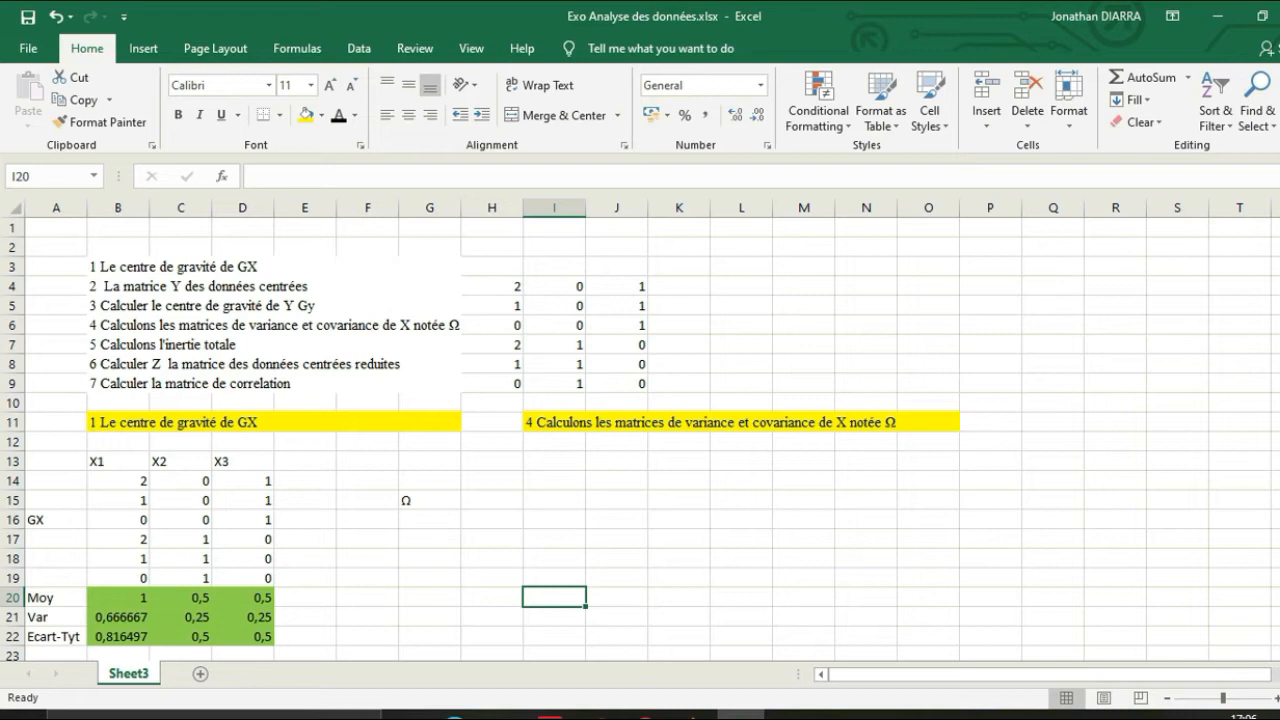
- Move the Ω symbol from G15 to I16, under the question 4 heading
left_click(429, 501)
key("ctrl+c")
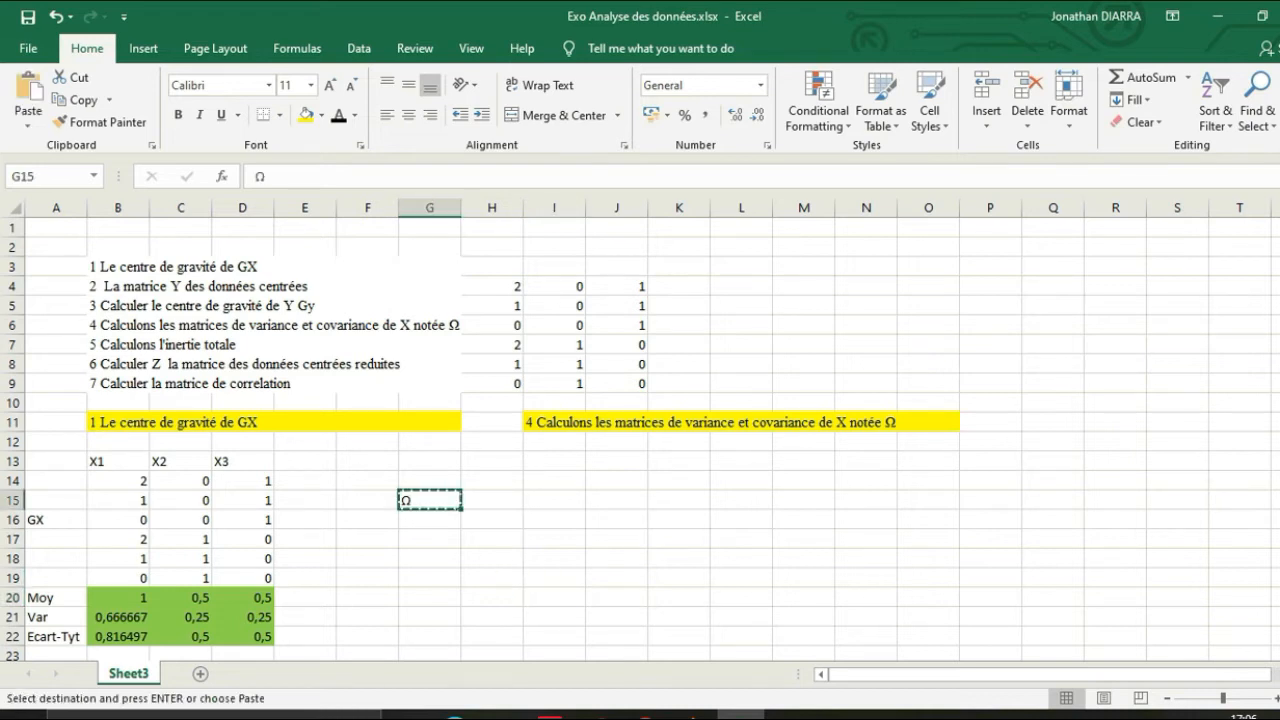
left_click(492, 500)
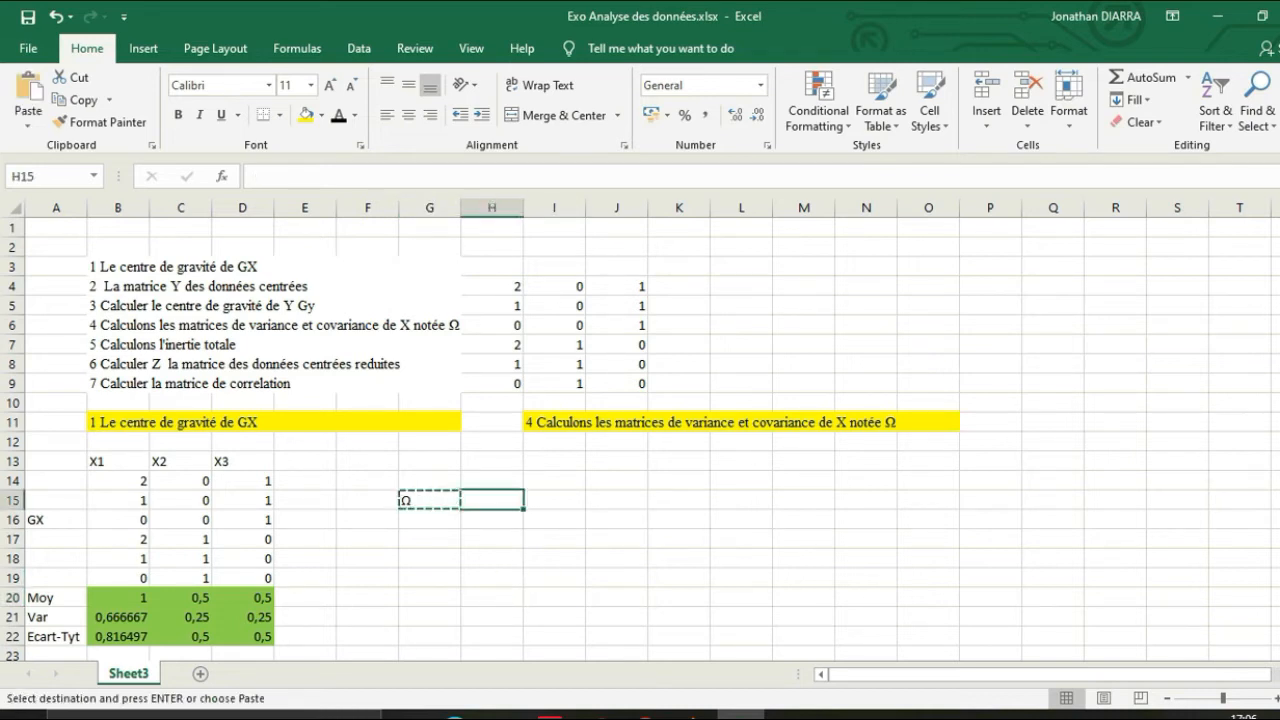
left_click(554, 520)
key("Return")
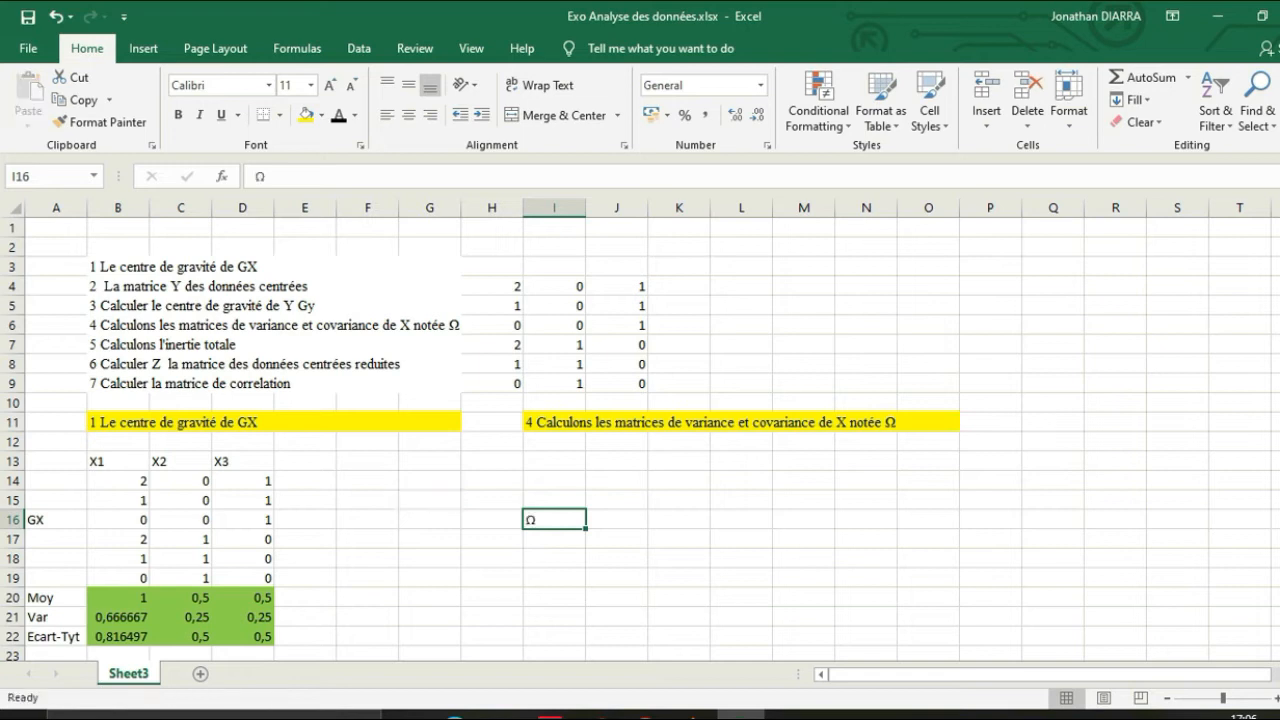
- Copy the Ω symbol from I16 into J13 and extend it to read "Ω="
double_click(617, 461)
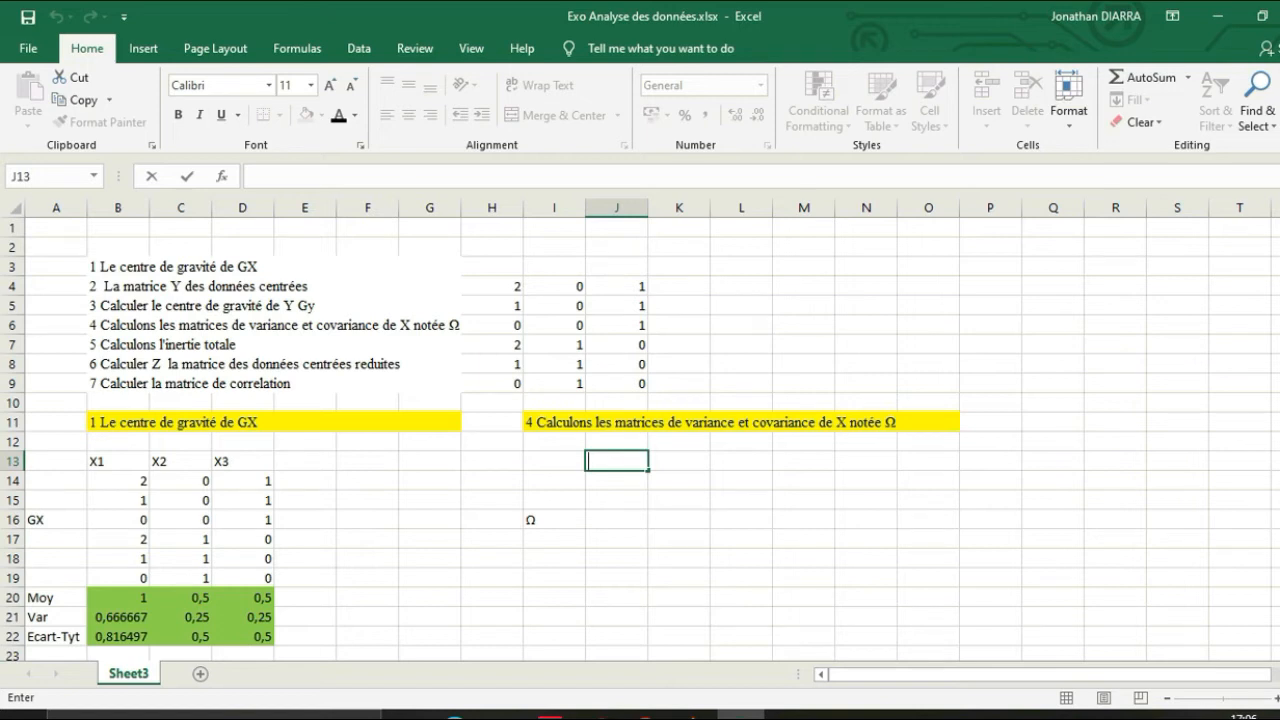
left_click(554, 520)
key("ctrl+c")
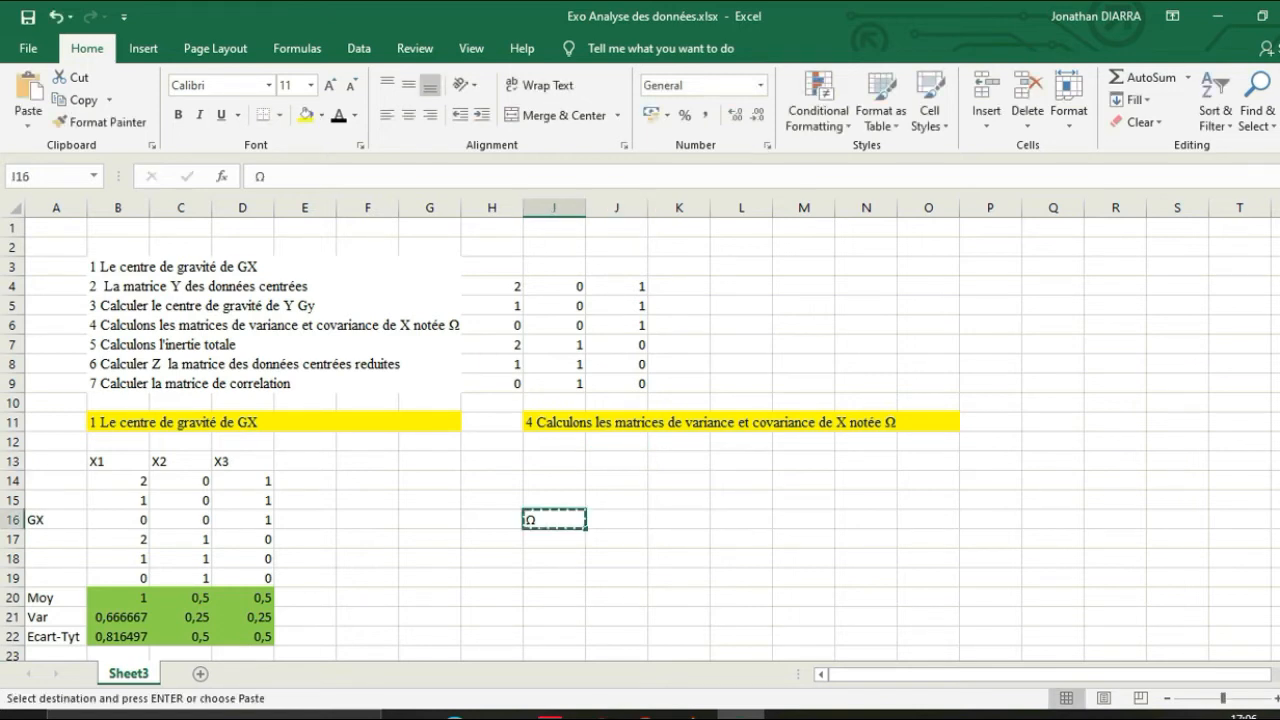
left_click(617, 461)
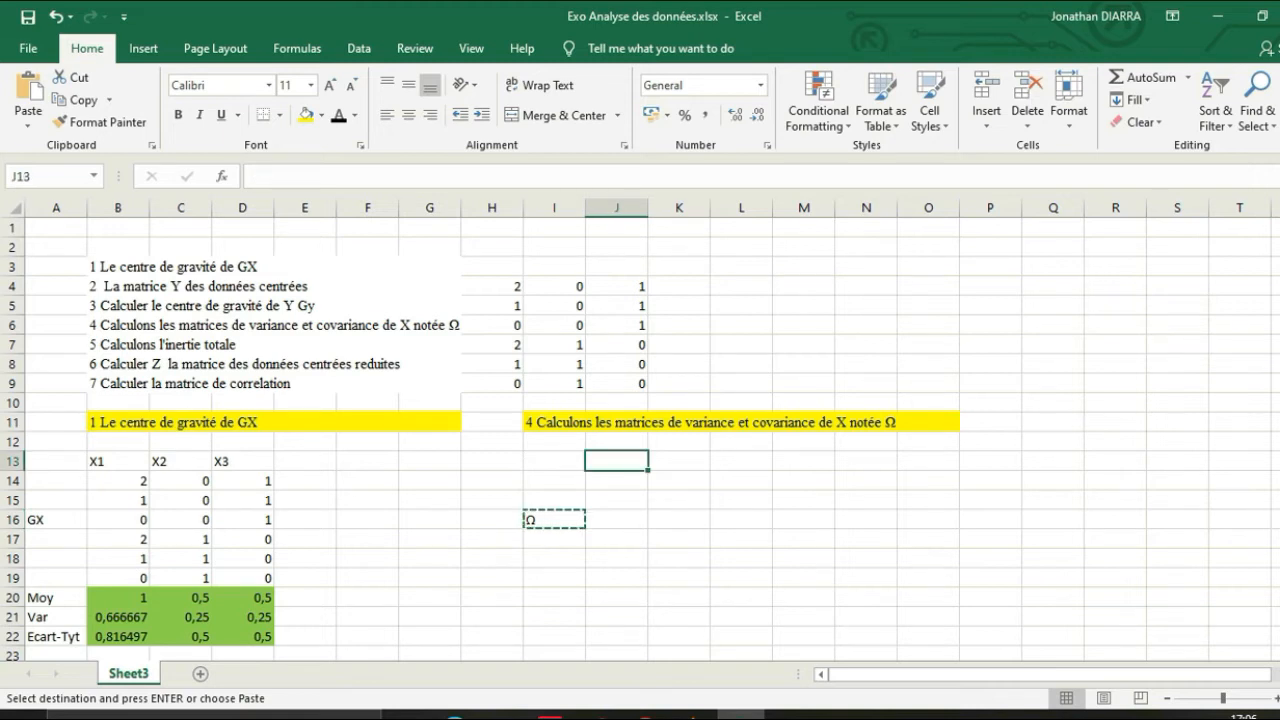
key("ctrl+v")
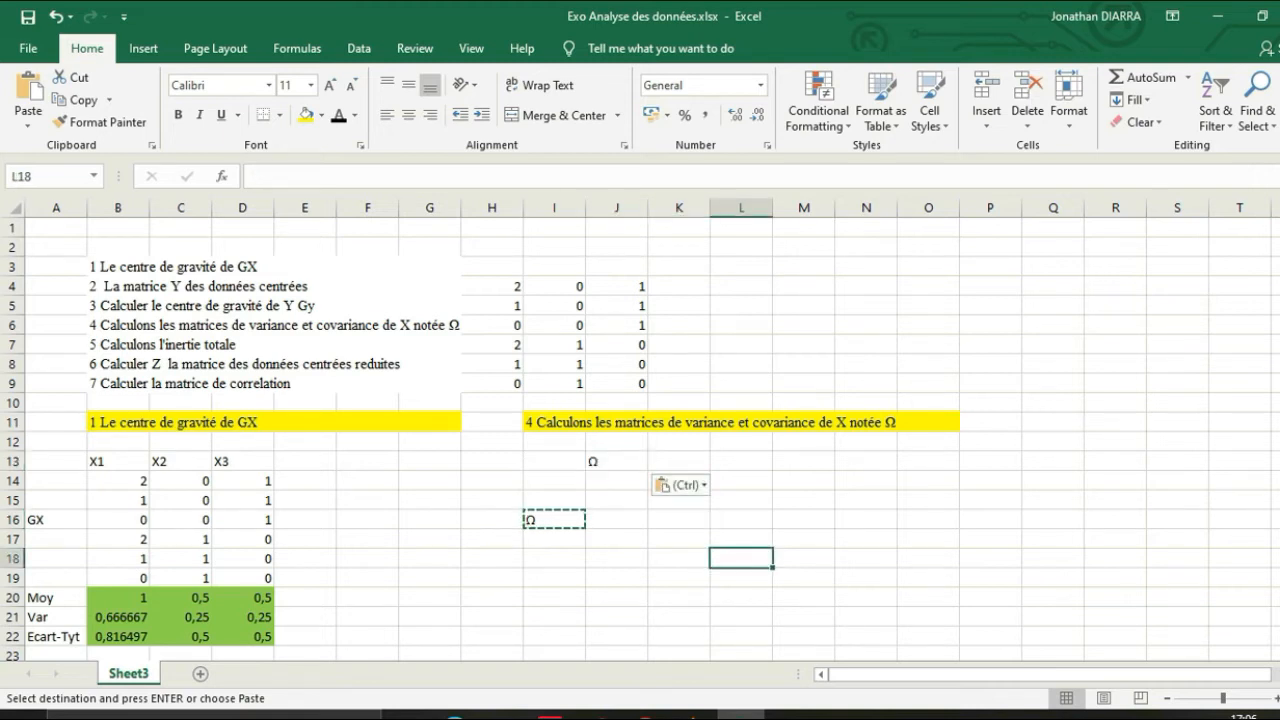
key("F2")
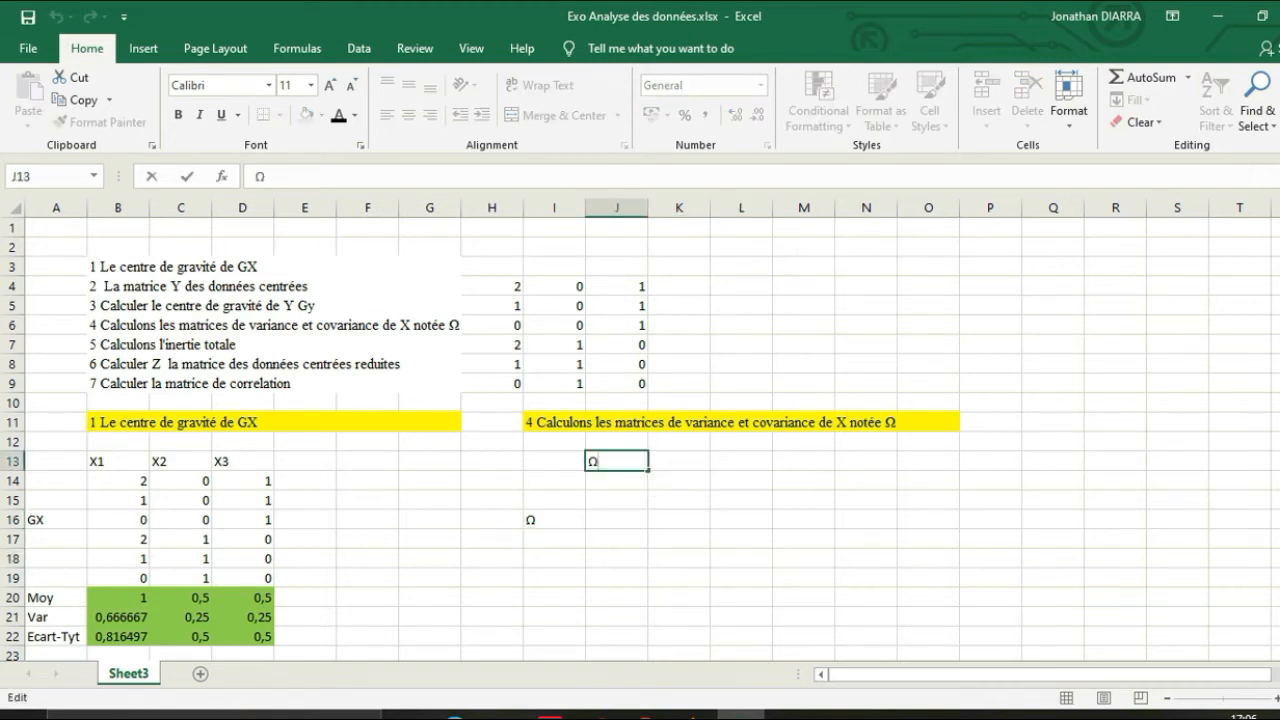
type("=")
left_click(679, 461)
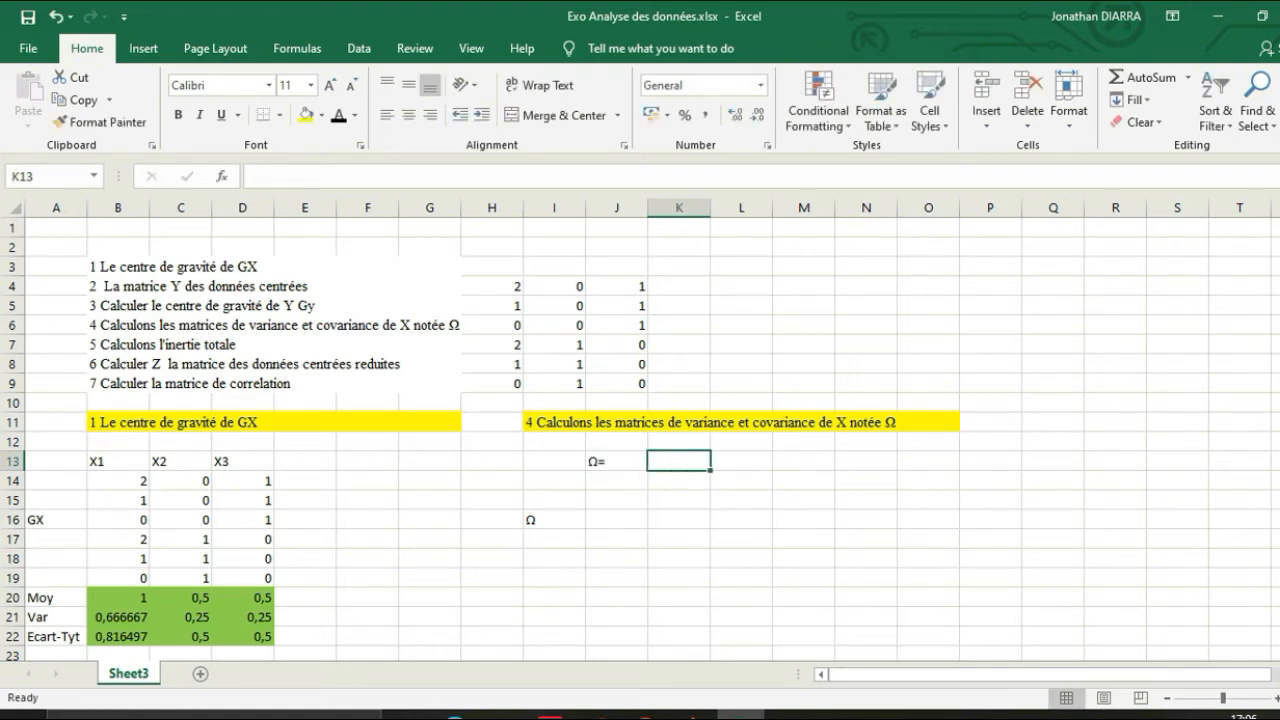
- Enter the formula text "1/6 Yt*Y" in K13, next to the "Ω=" label
type("1§")
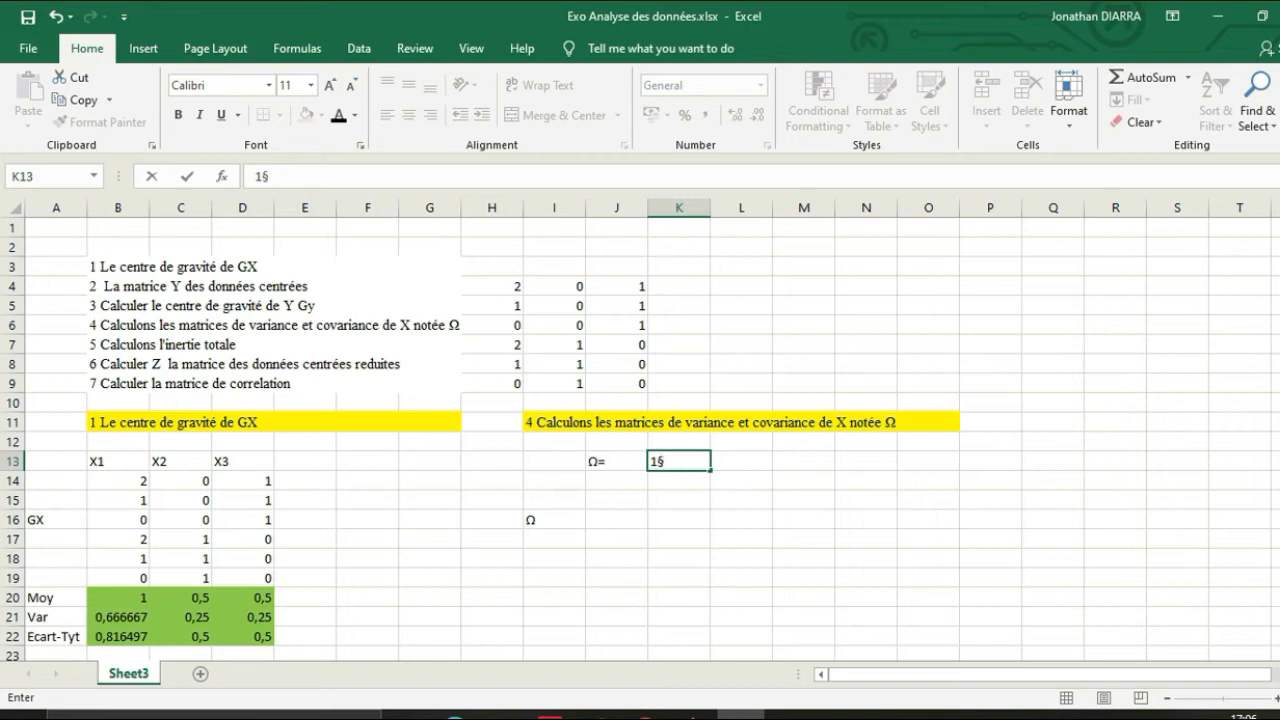
key("BackSpace")
type("/6 YT")
key("BackSpace")
type("tµ")
key("BackSpace")
type("*Y")
left_click(804, 559)
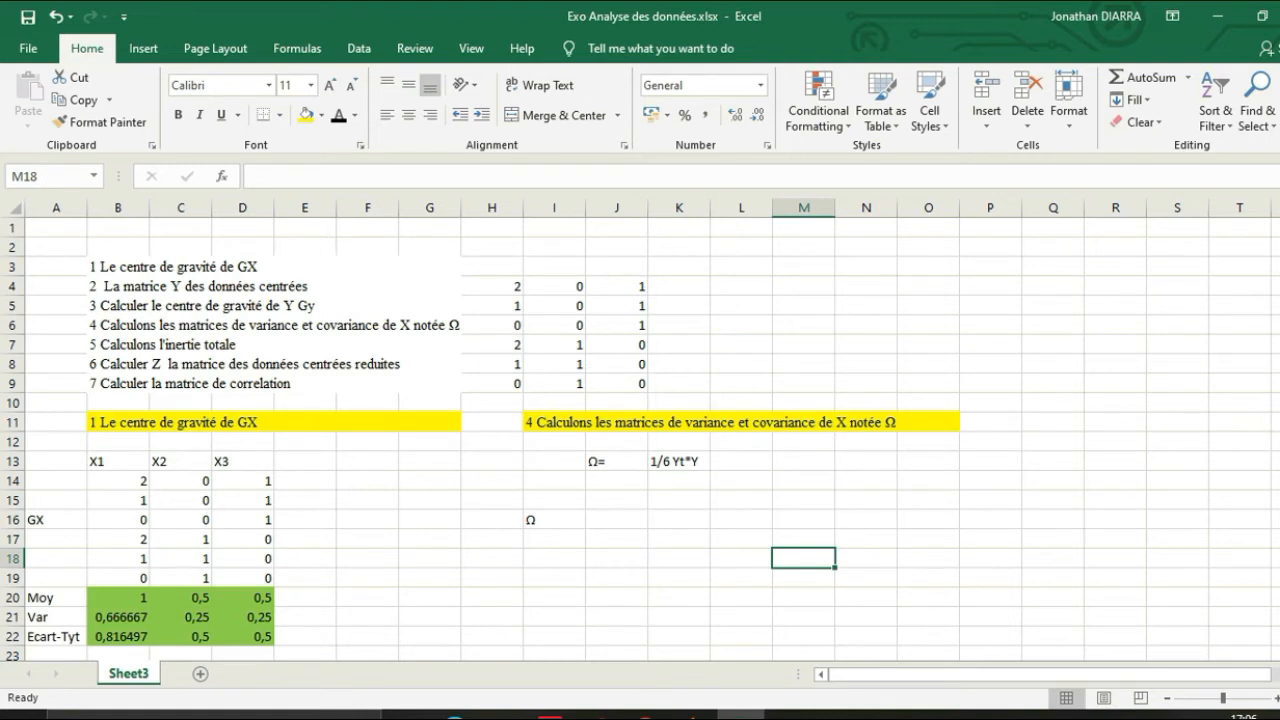
- Copy the centred data matrix Y from B27:D32 into the question 4 area starting at J15
scroll(640, 430, "down", 4)
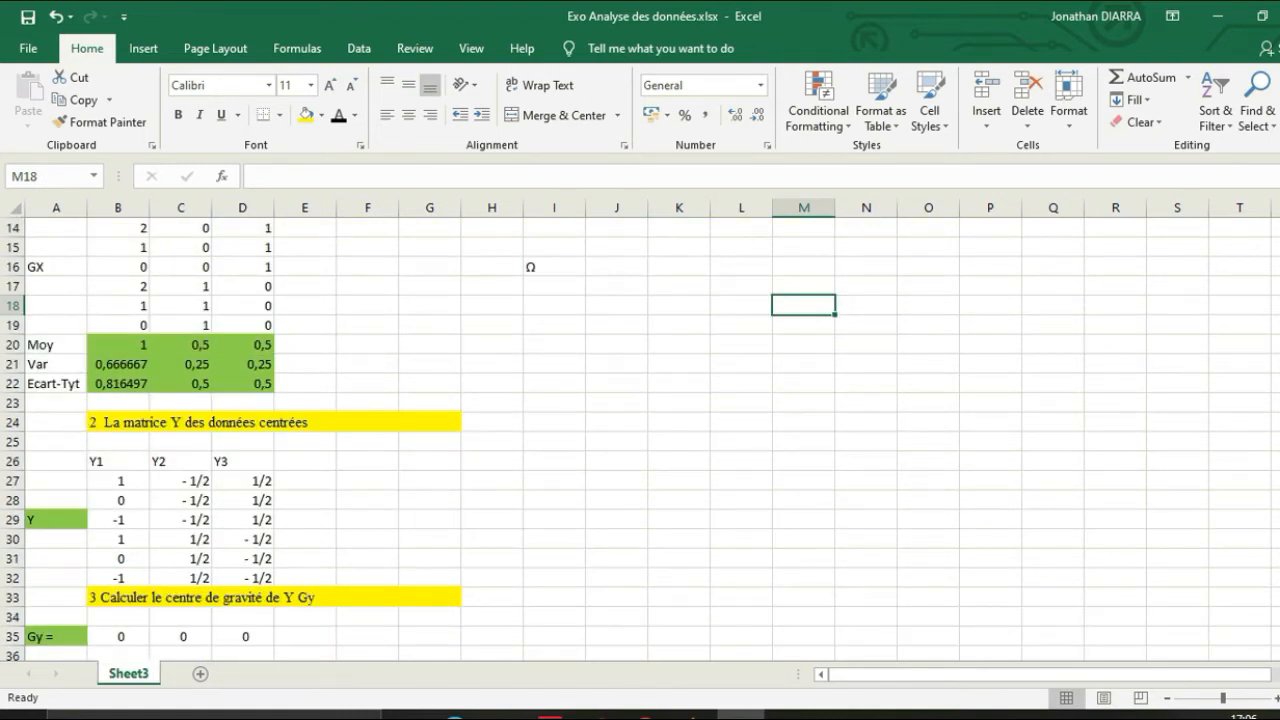
left_click_drag(120, 480, 242, 579)
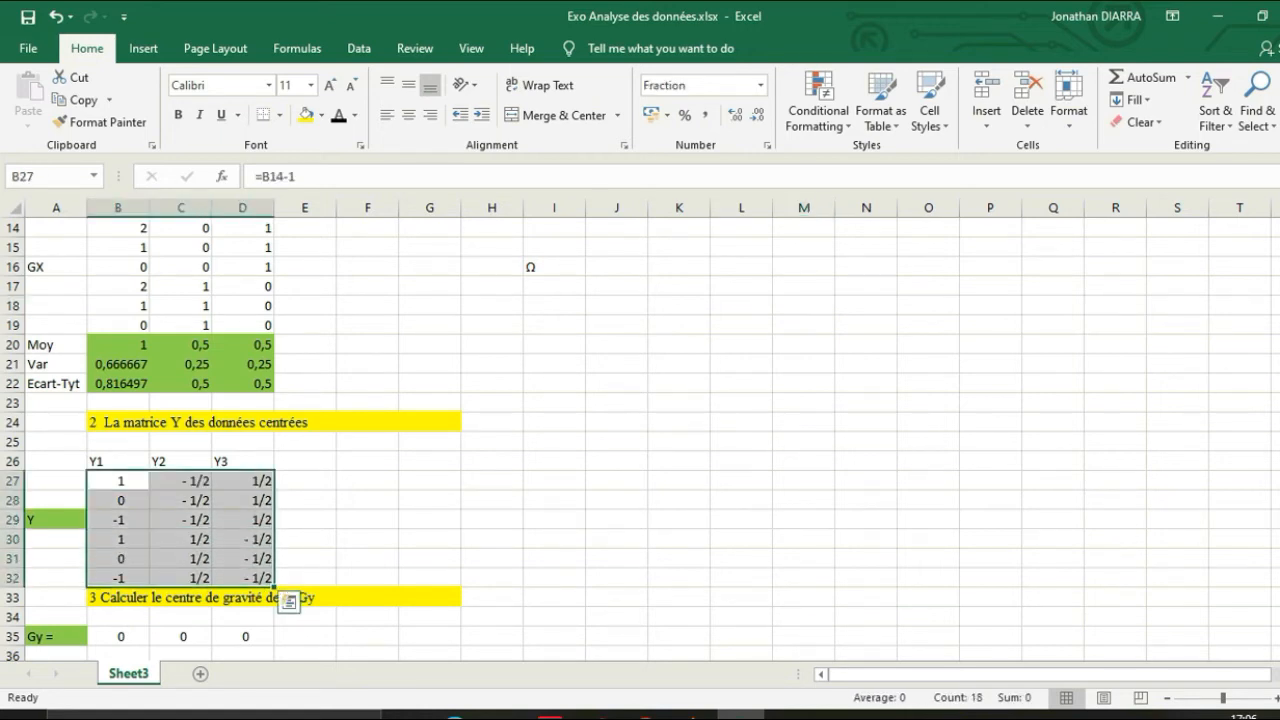
key("ctrl+c")
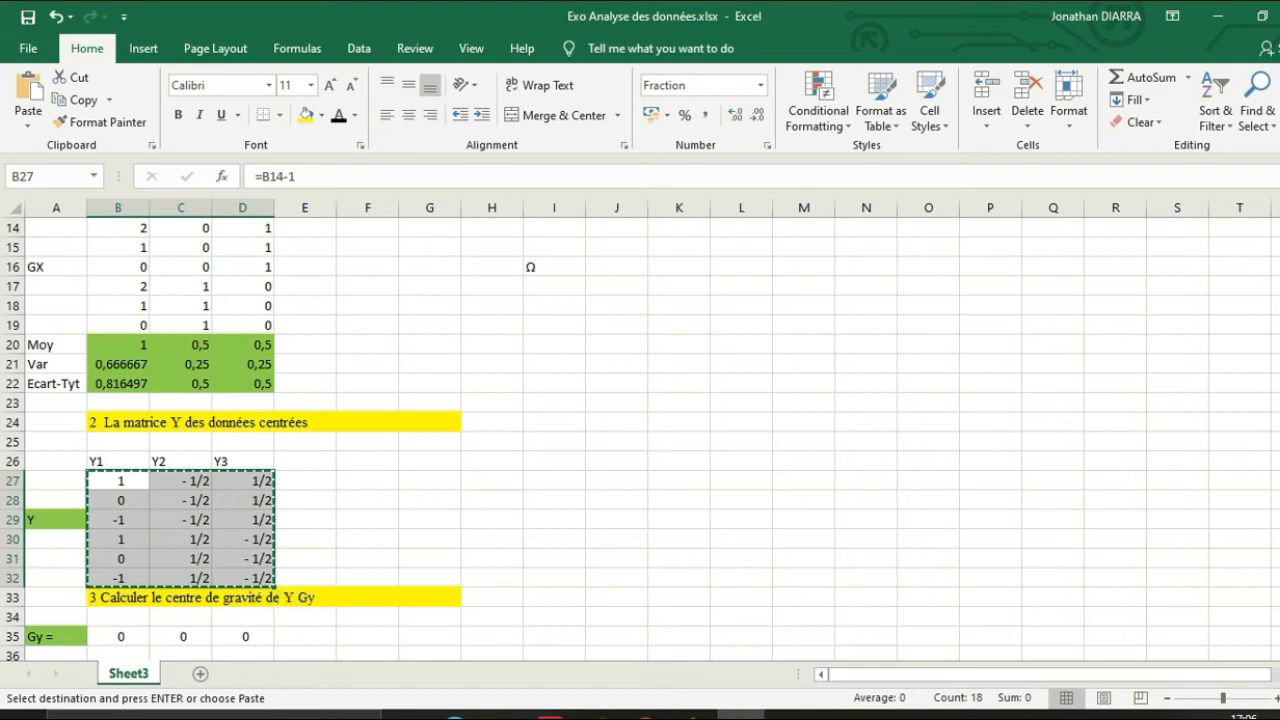
scroll(640, 440, "up", 4)
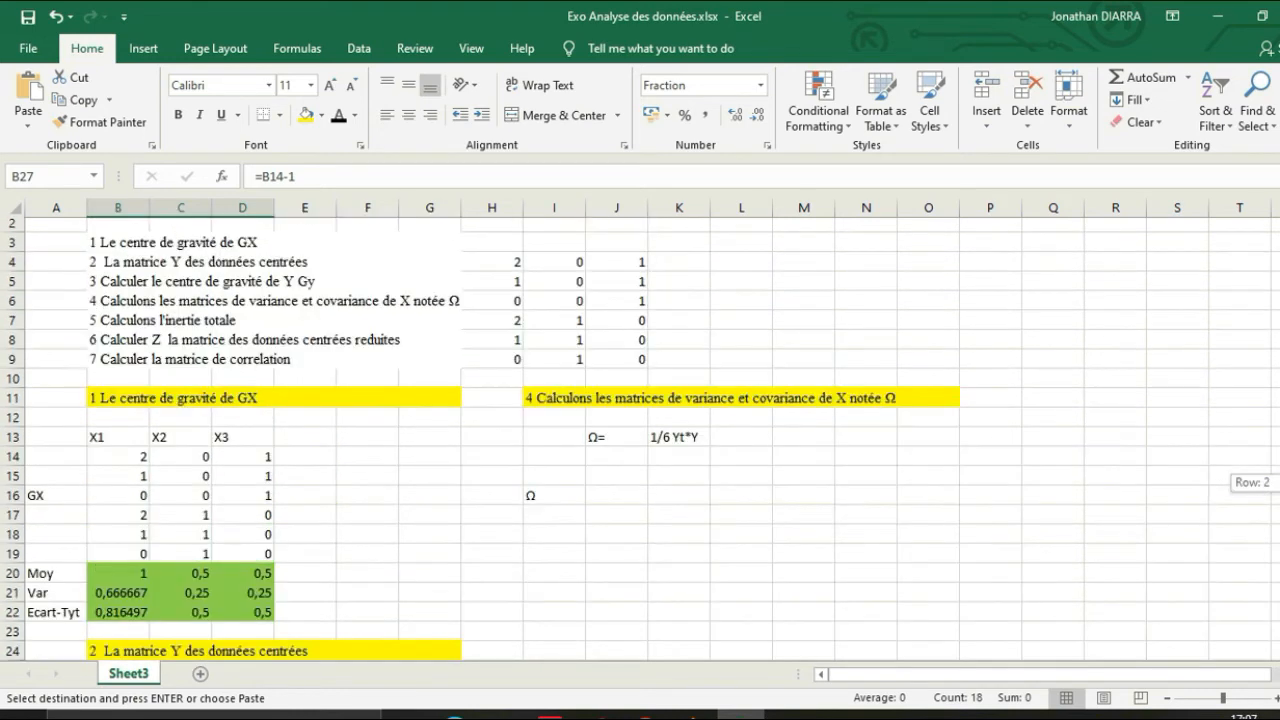
scroll(640, 440, "up", 1)
left_click(616, 500)
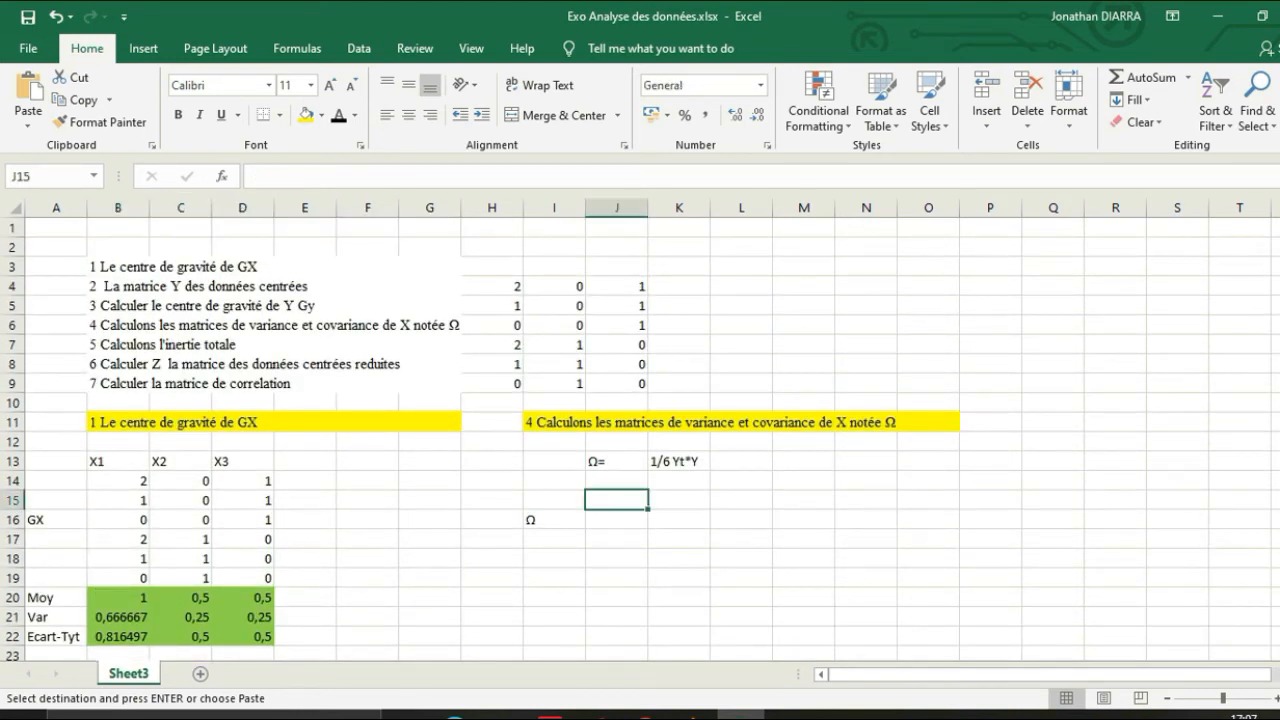
key("ctrl+v")
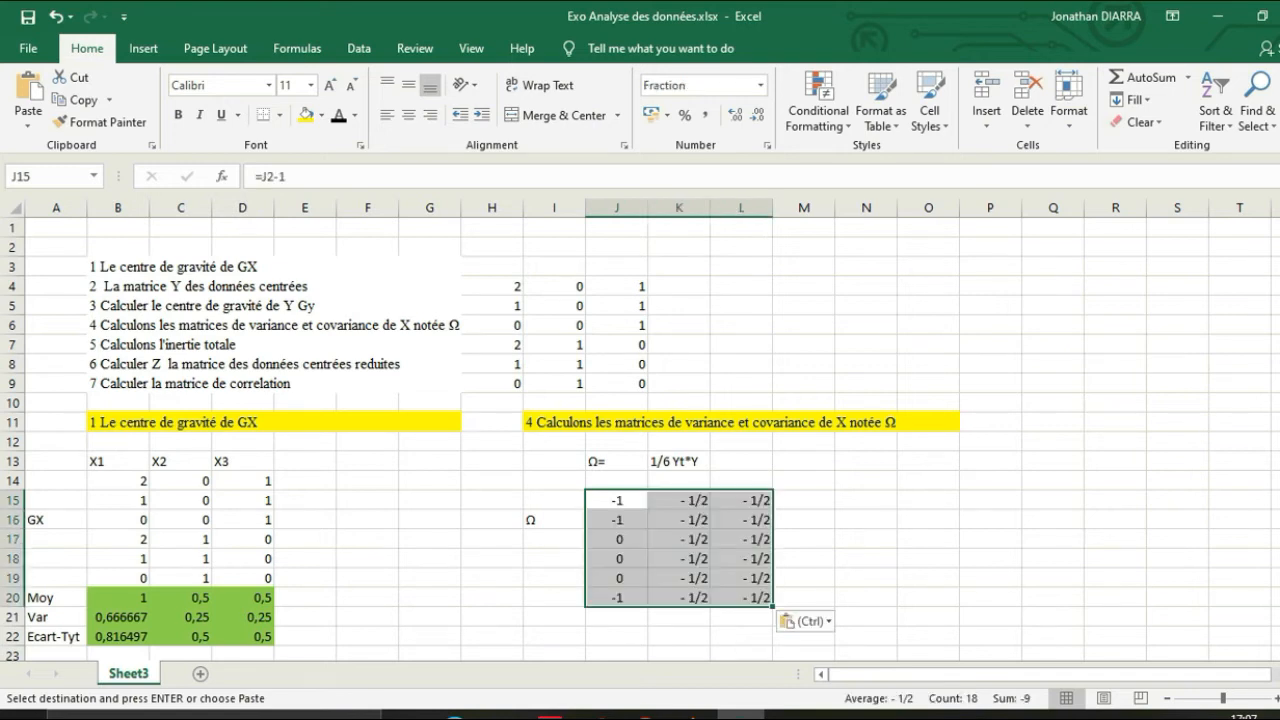
- Convert the pasted Y matrix in J15:L20 to values only
left_click(866, 500)
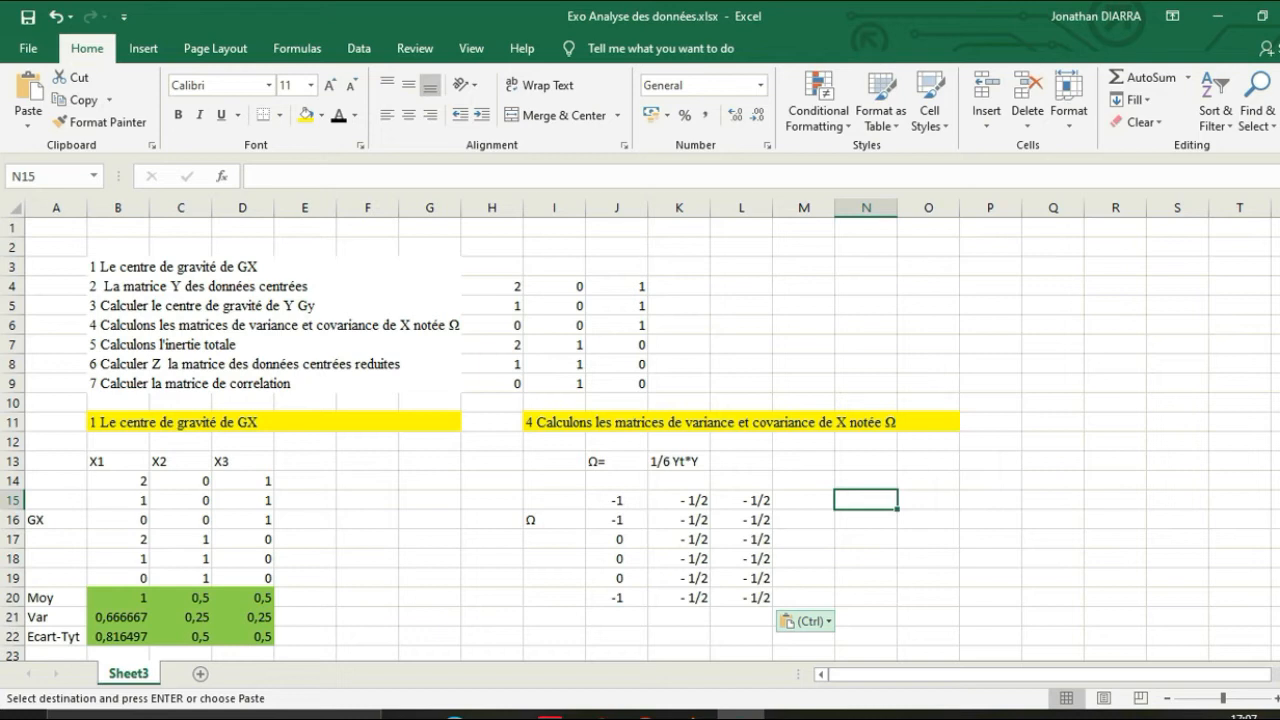
left_click(803, 610)
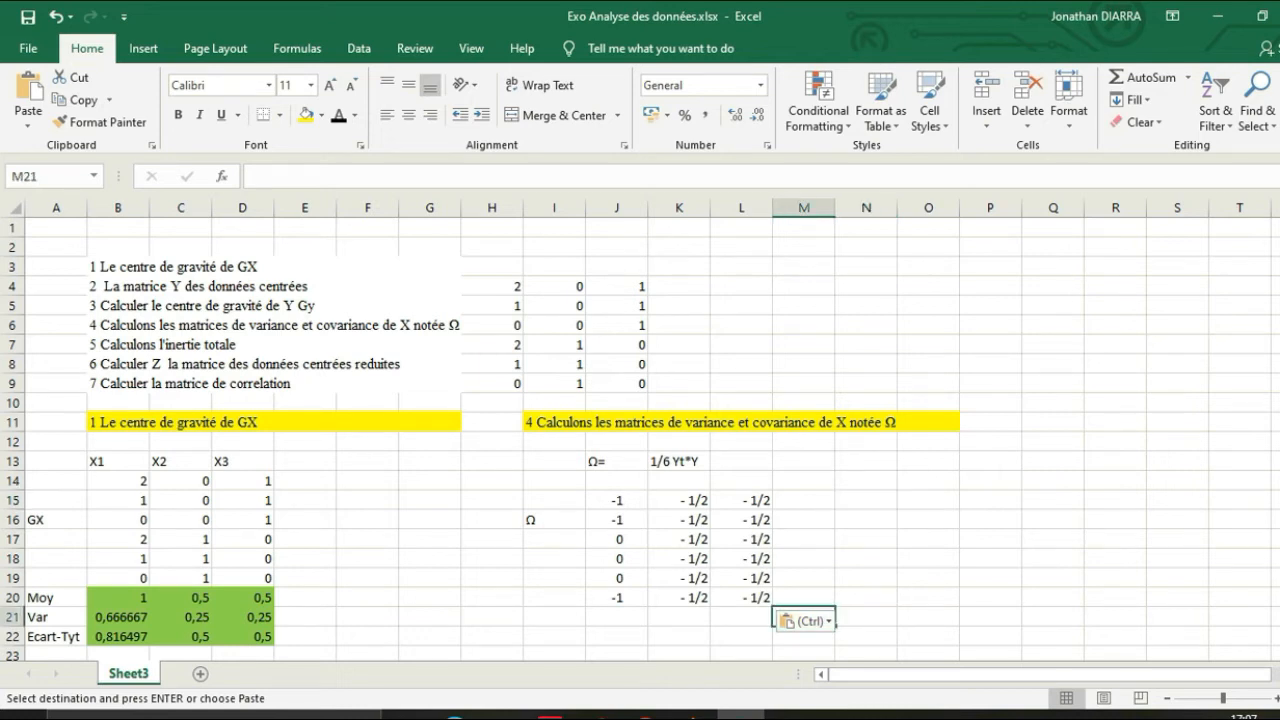
left_click(806, 621)
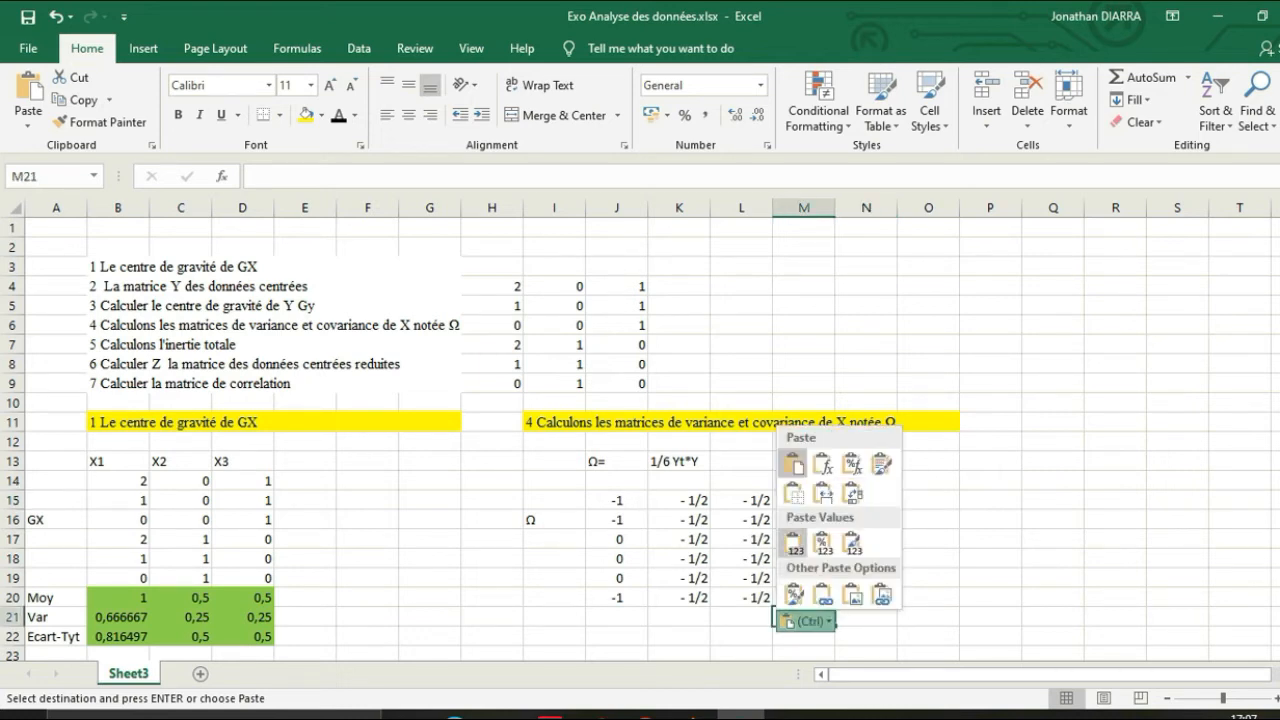
left_click(792, 543)
left_click(866, 559)
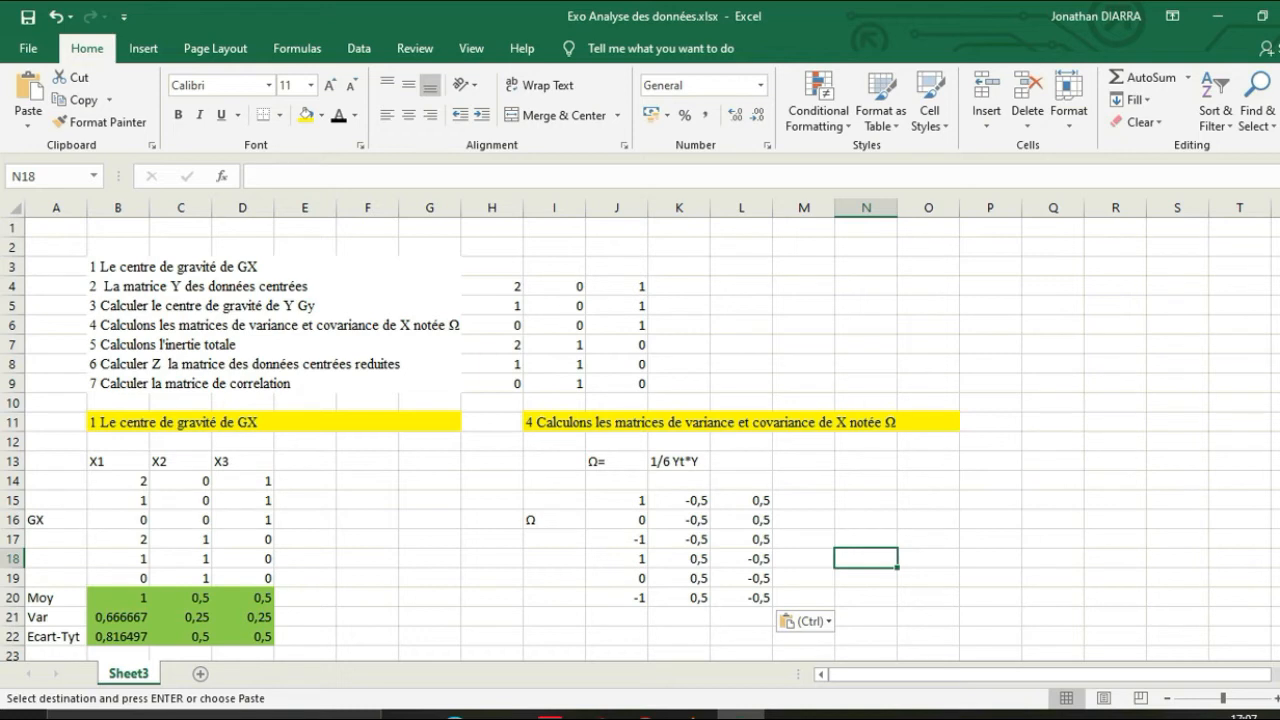
- Copy the Y matrix values from J15:L20 and paste them starting at N16
left_click_drag(616, 500, 741, 597)
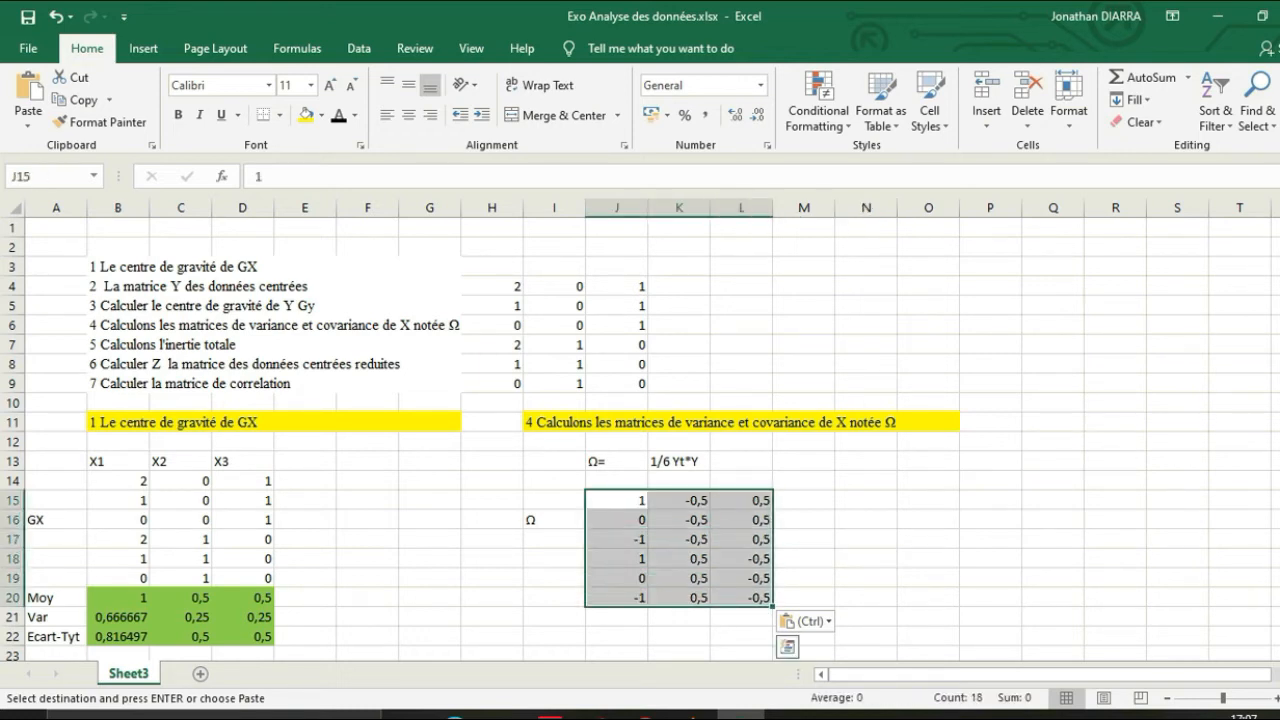
key("ctrl+c")
key("ctrl+space")
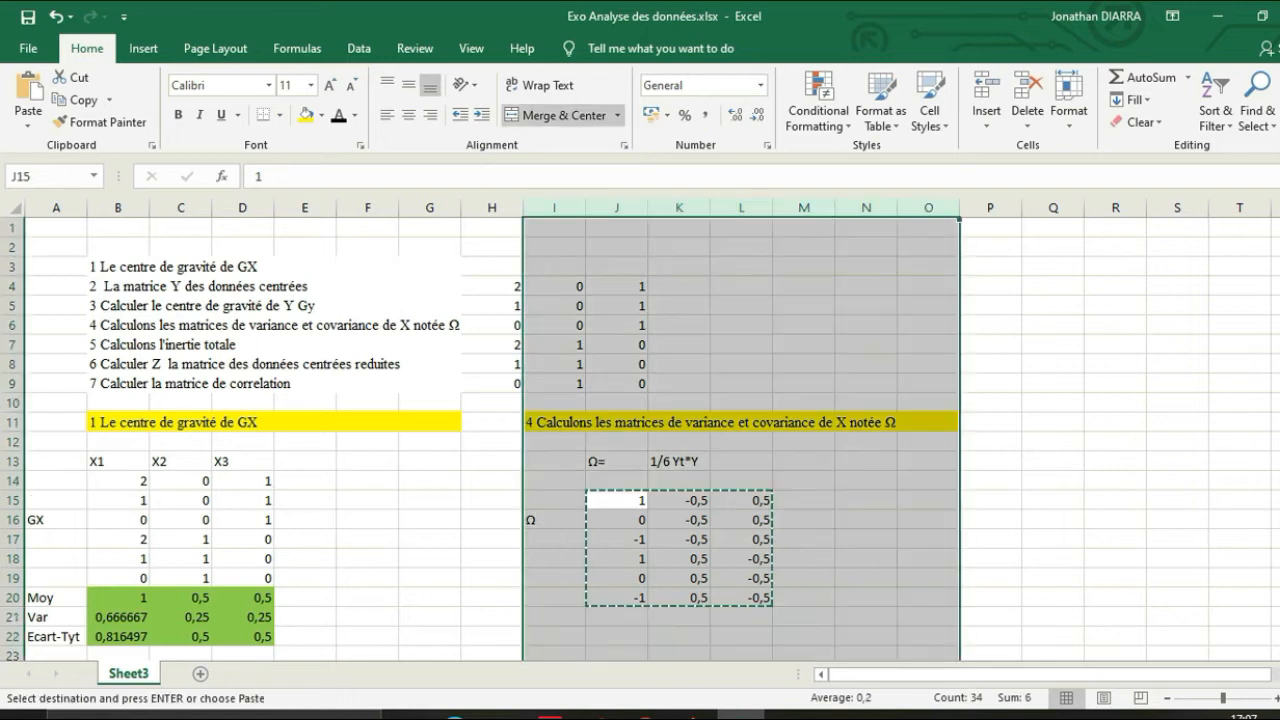
left_click(928, 578)
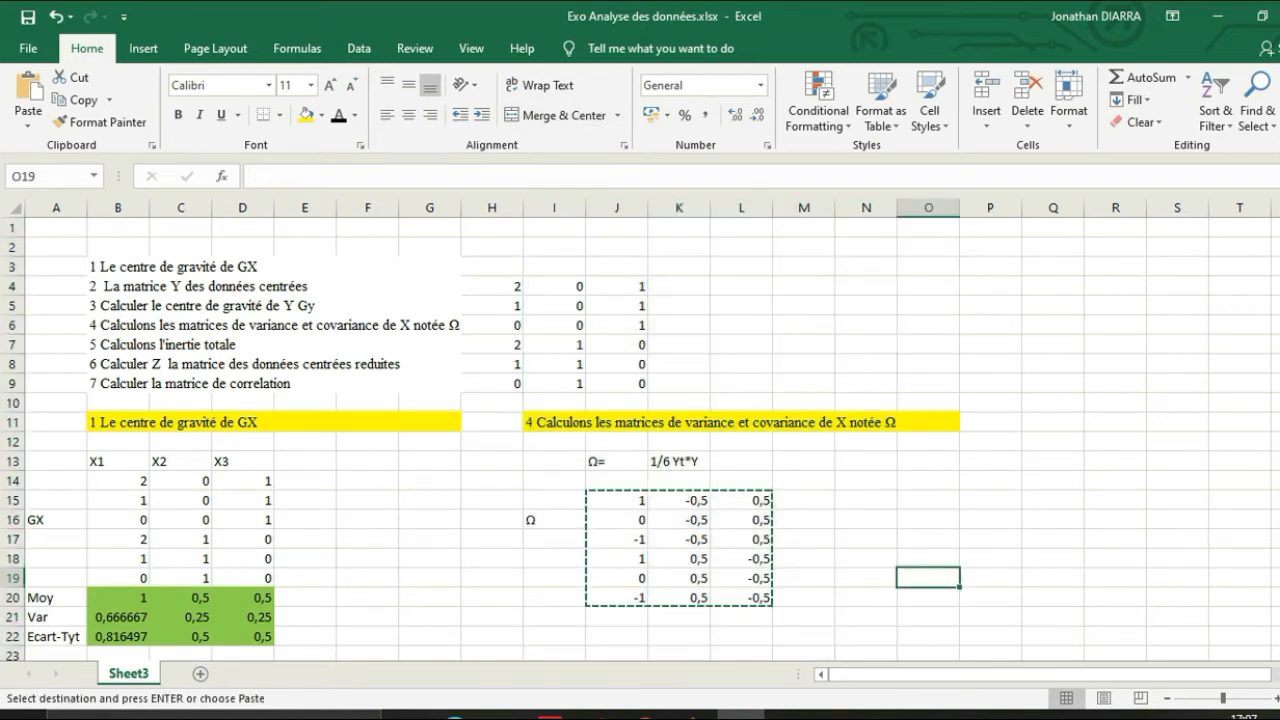
left_click(616, 500)
mouse_move(616, 500)
left_mouse_down()
mouse_move(750, 580)
mouse_move(755, 598)
left_mouse_up()
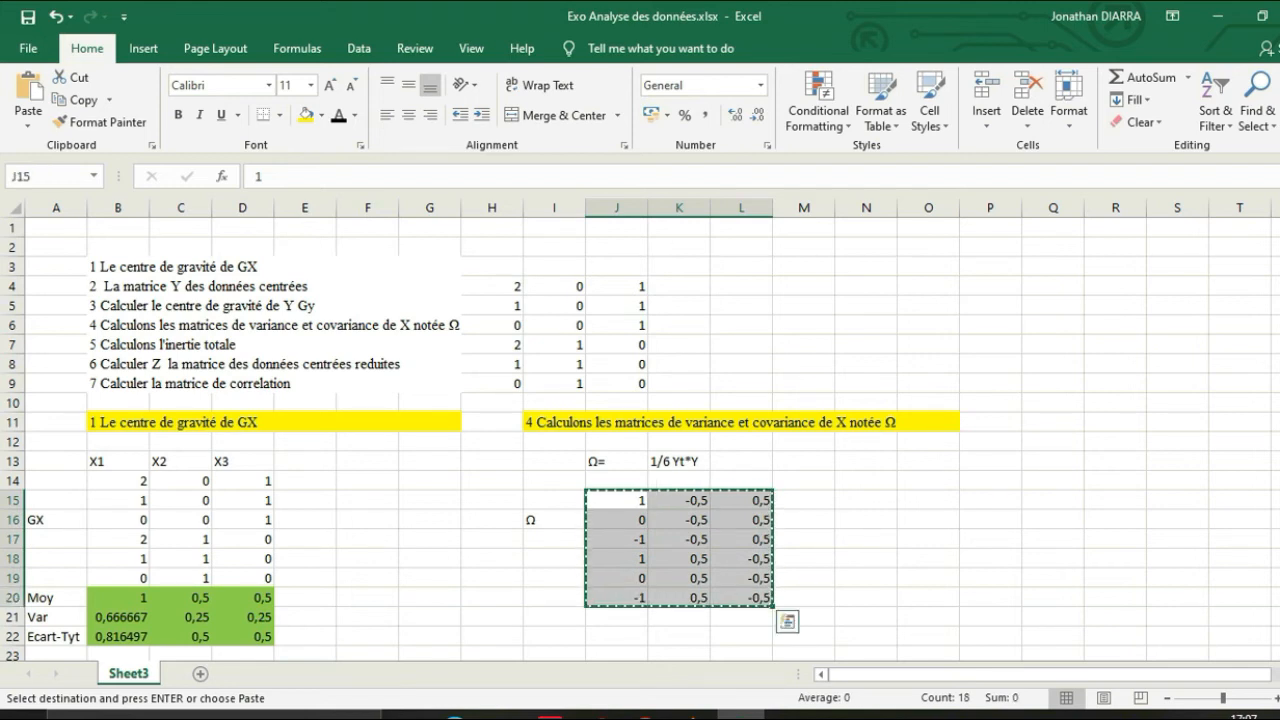
left_click(866, 520)
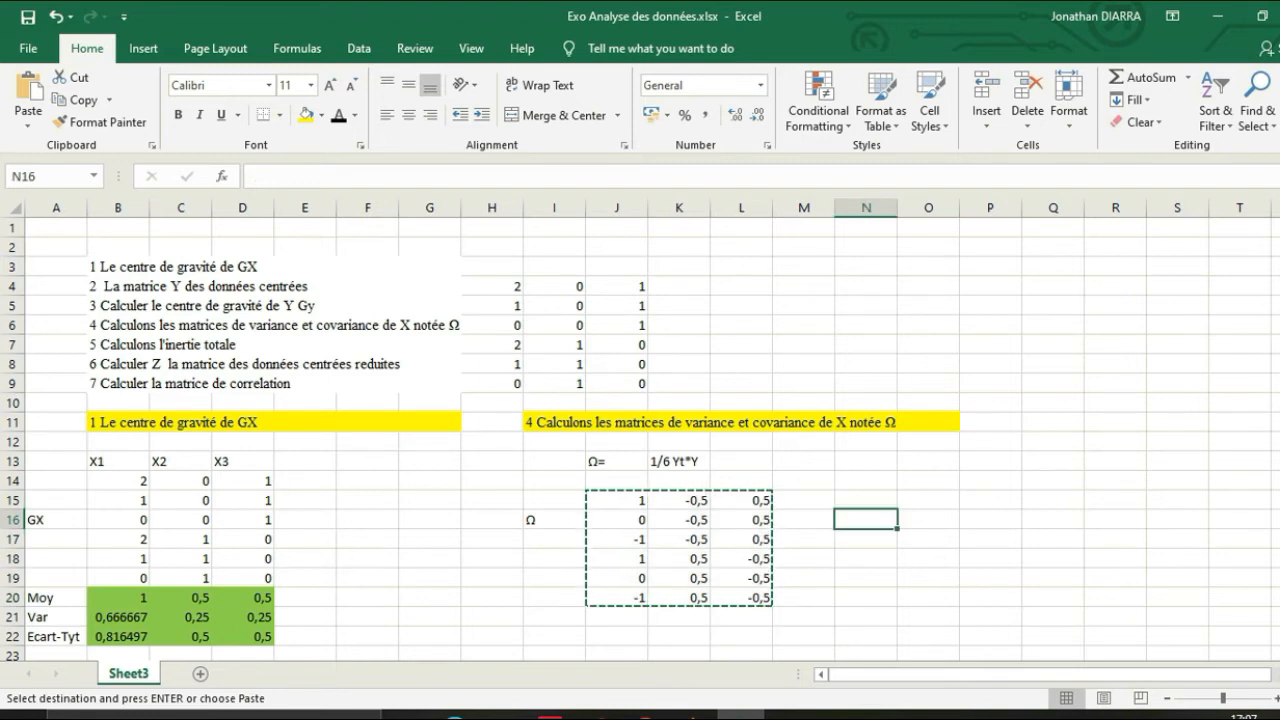
key("ctrl+v")
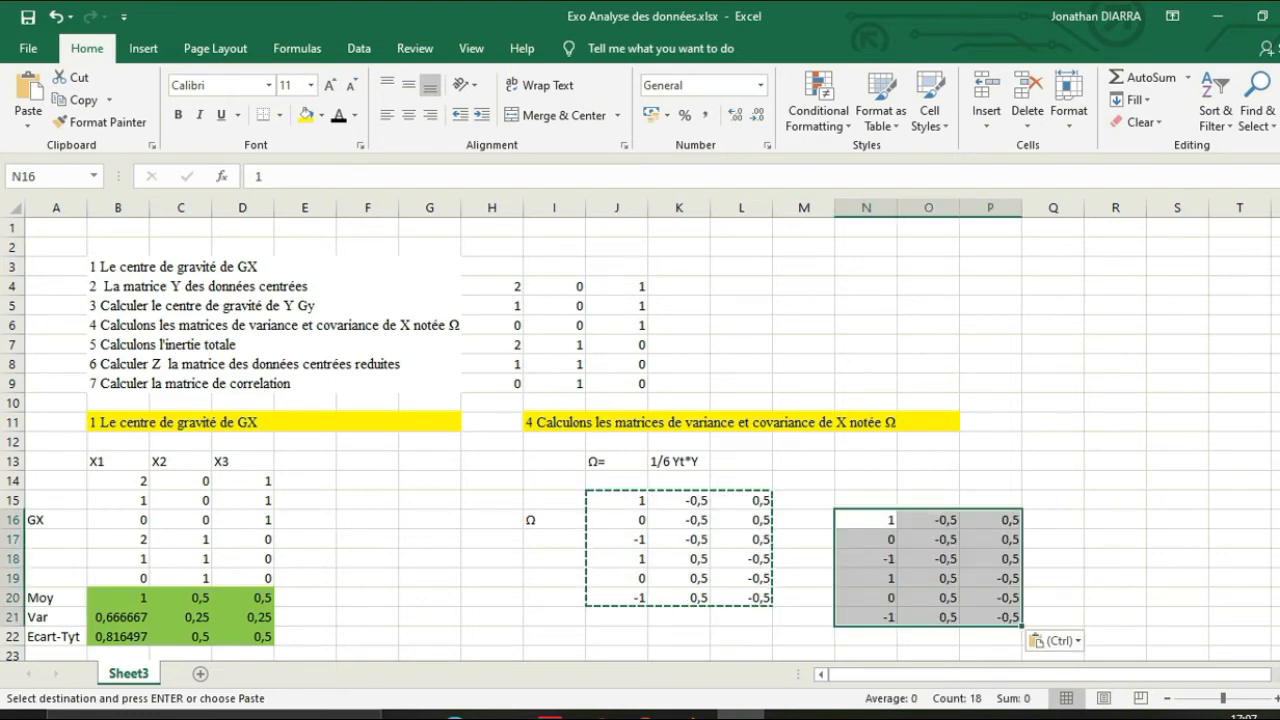
- Try the Transpose paste option on the matrix copy at N16, and undo the paste
left_click(1050, 641)
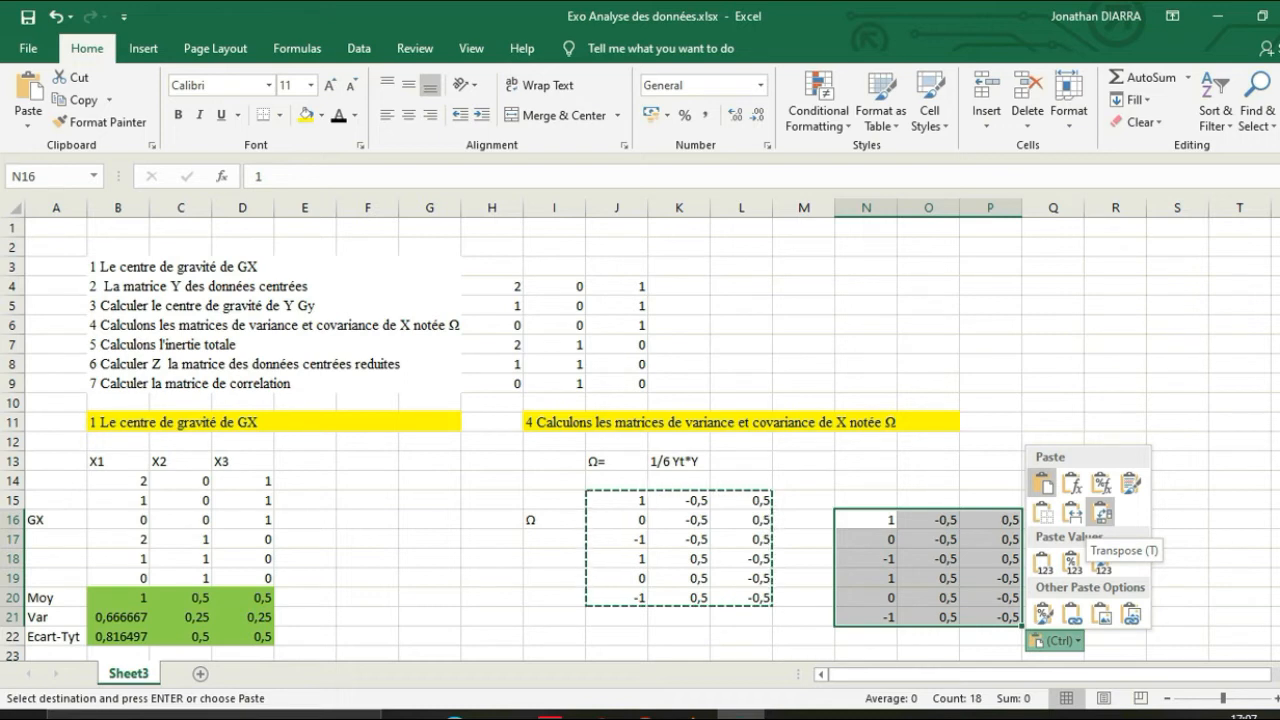
left_click(1101, 513)
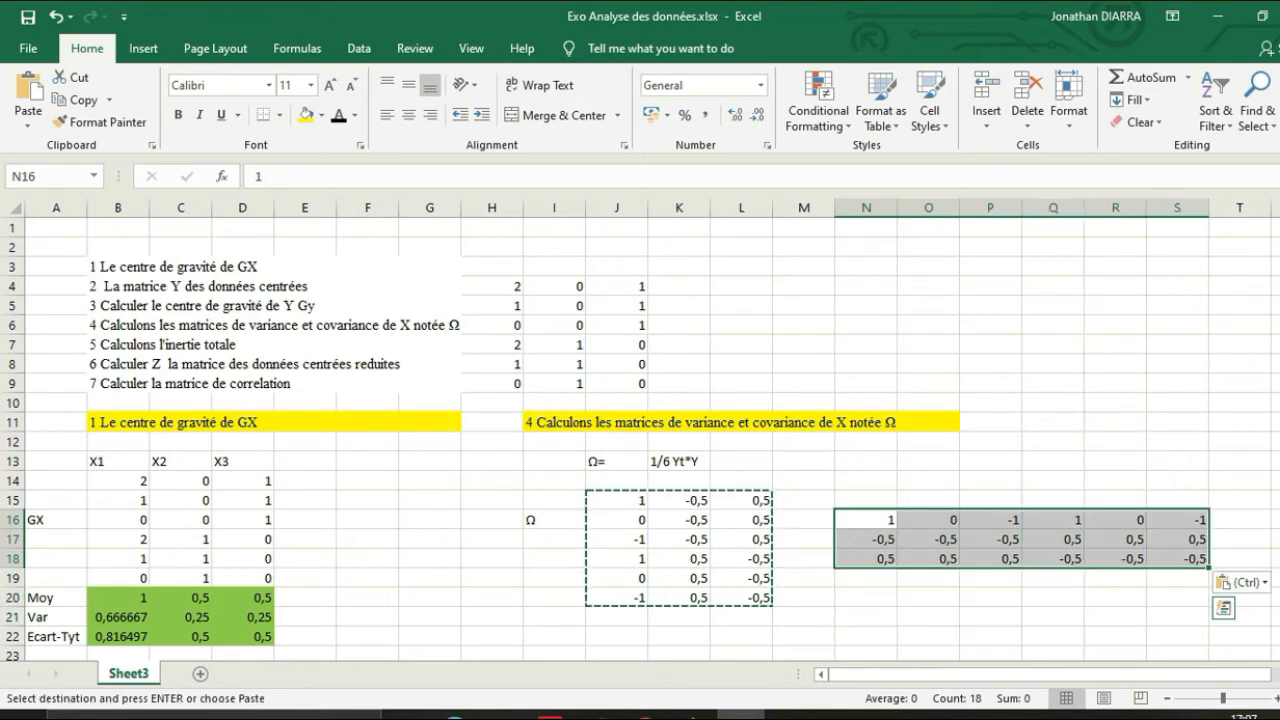
left_click(990, 598)
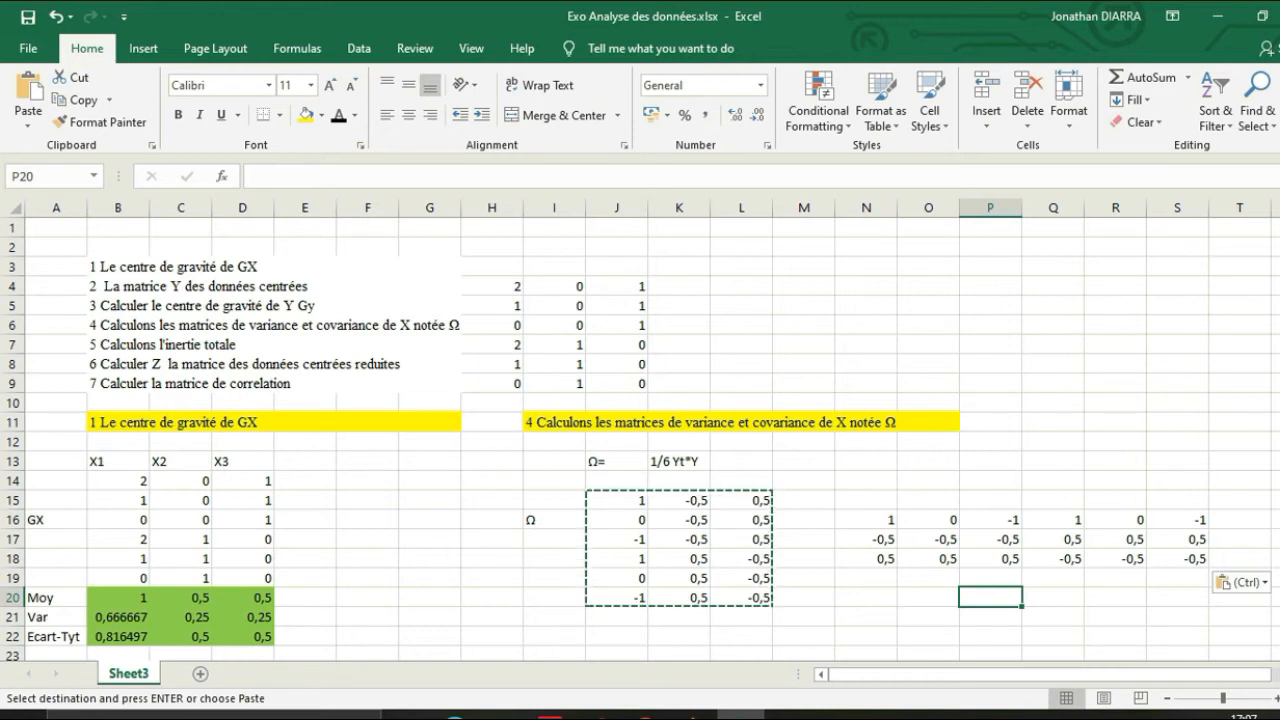
left_click(928, 598)
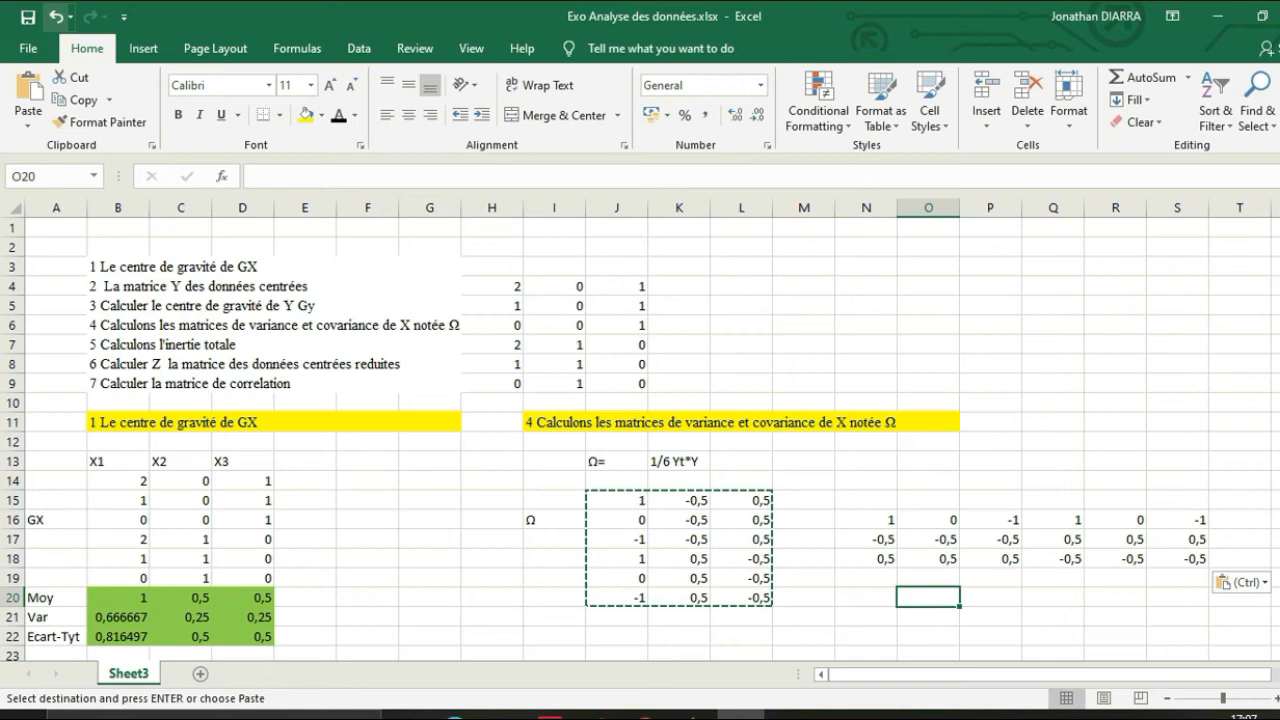
left_click(55, 16)
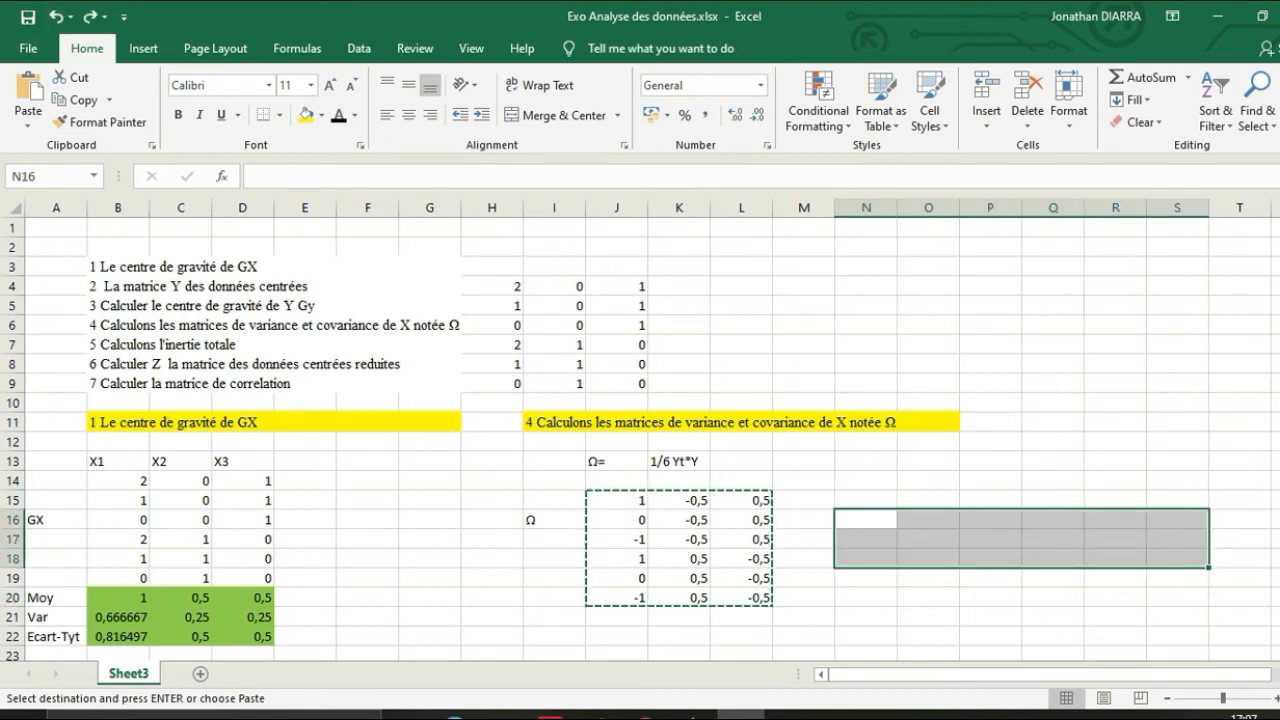
left_click(928, 617)
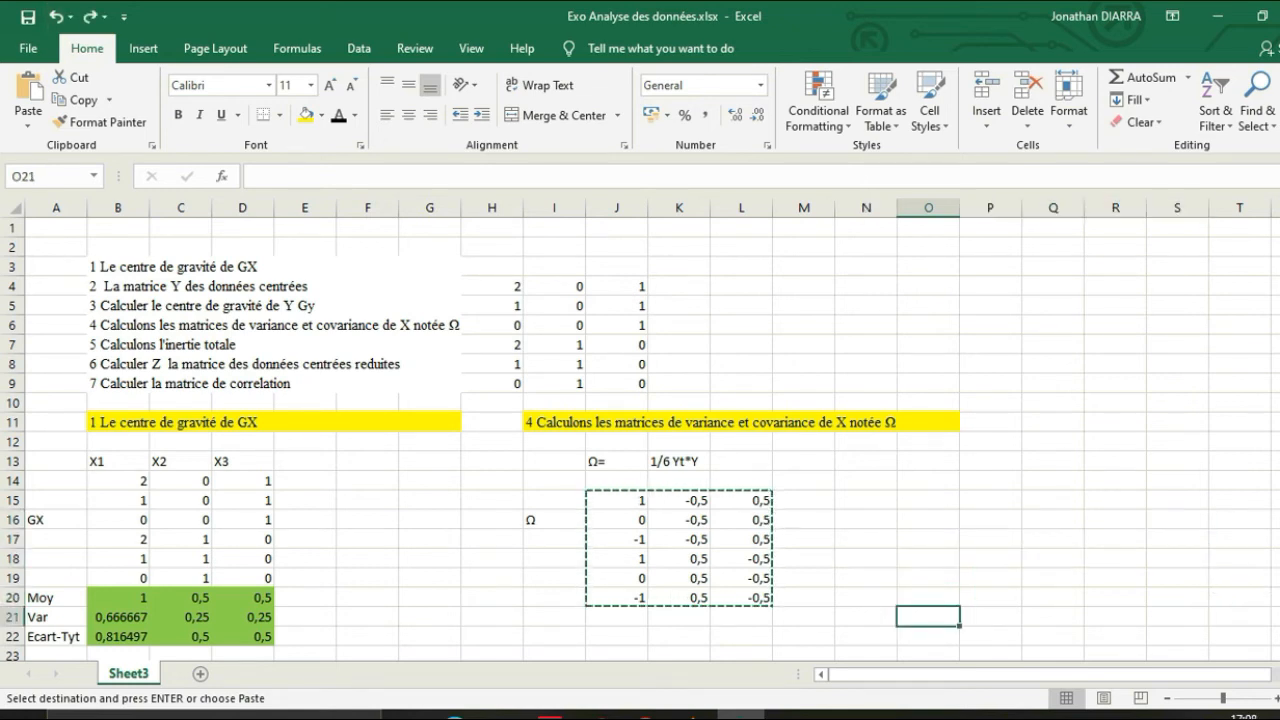
- Transpose the Y matrix J15:L20 into N16:S18 with the array formula =TRANSPOSE(J15:L20)
left_click_drag(617, 500, 742, 598)
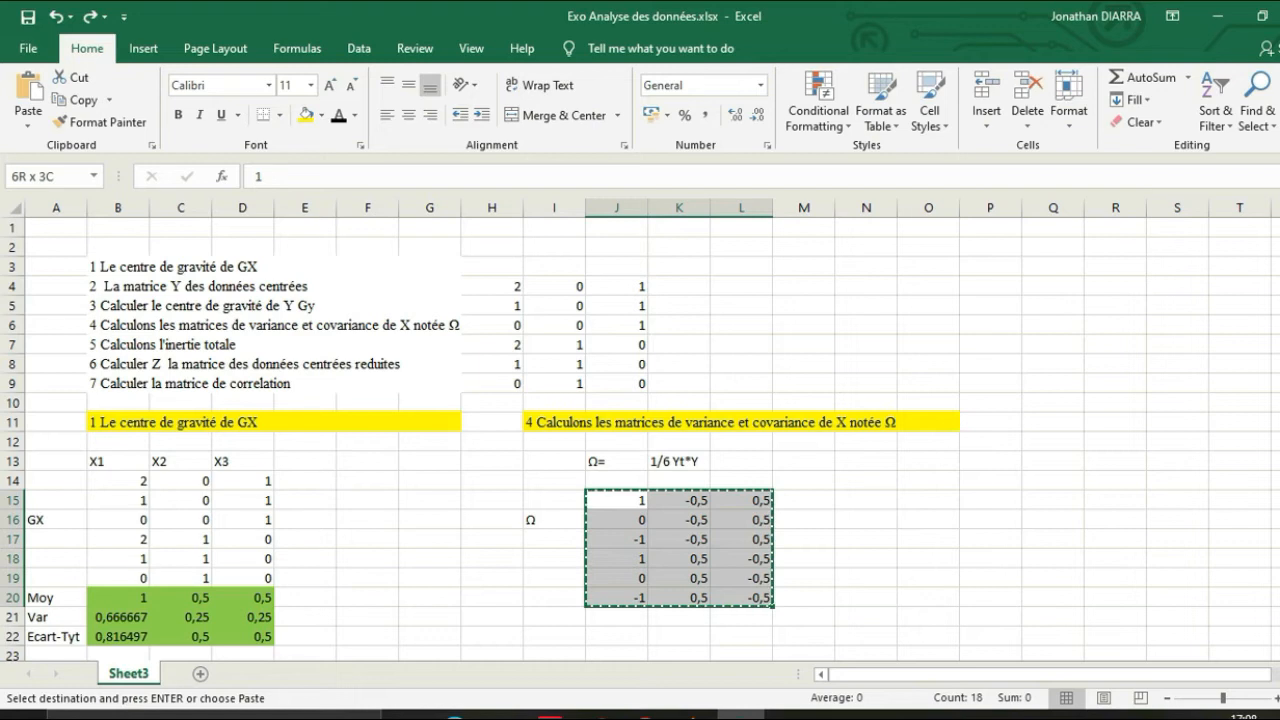
left_click_drag(742, 598, 742, 598)
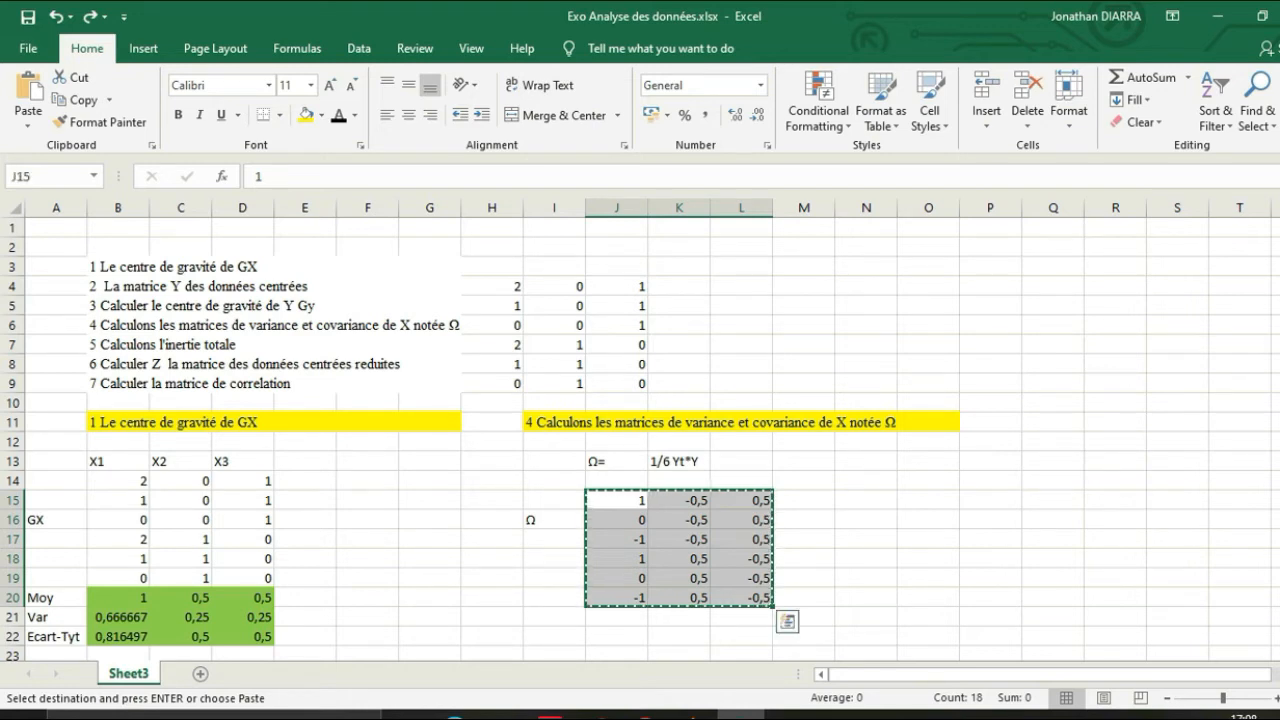
left_click(866, 520)
left_click_drag(866, 520, 1178, 558)
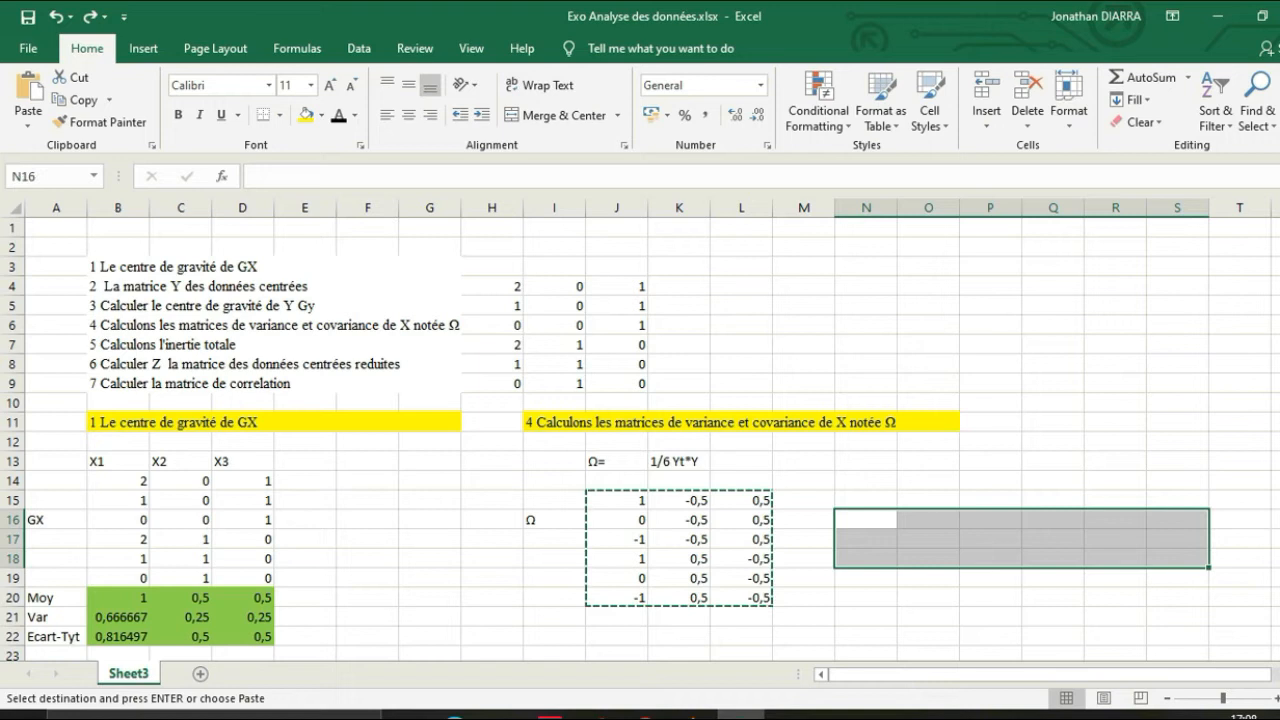
type("+")
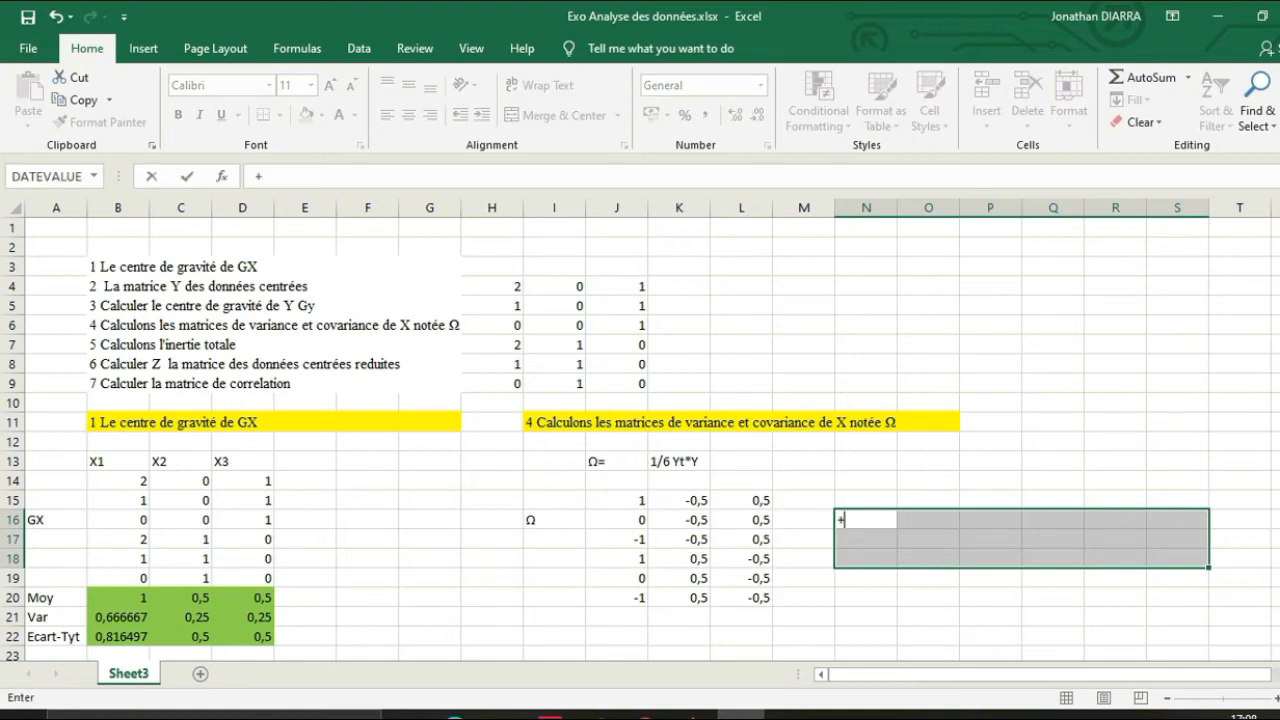
key("BackSpace")
type("=tr")
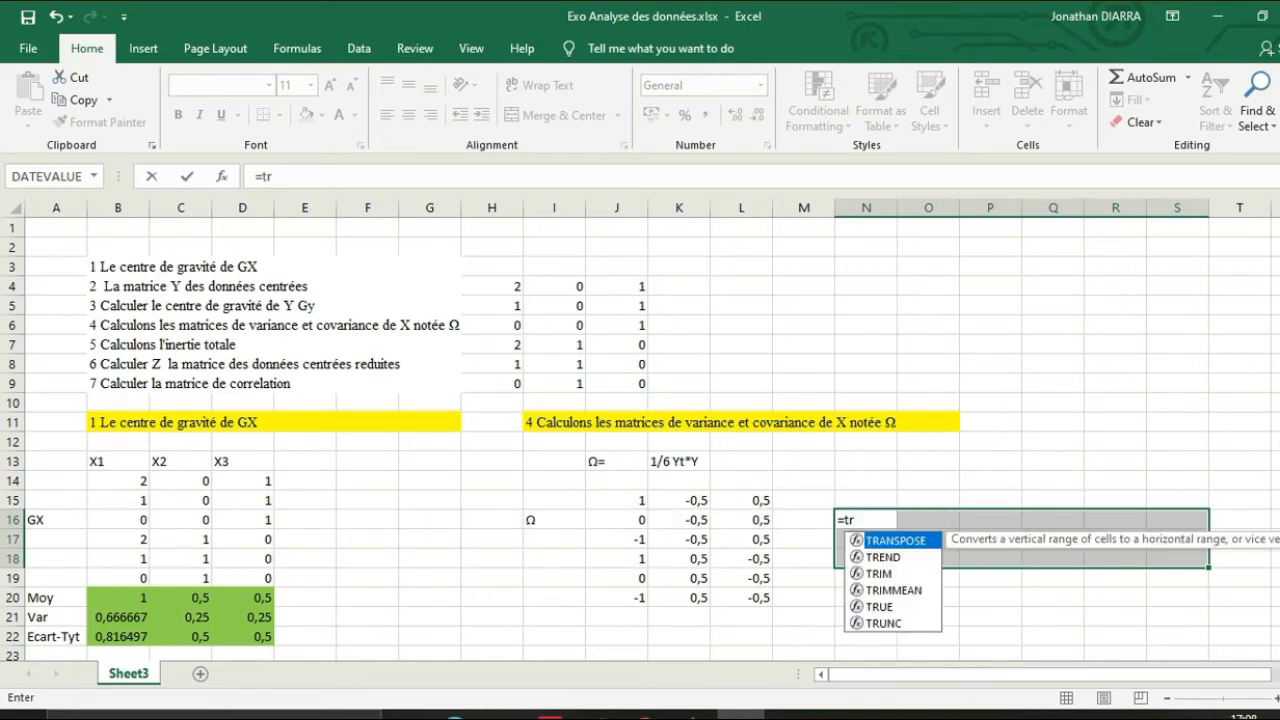
key("Tab")
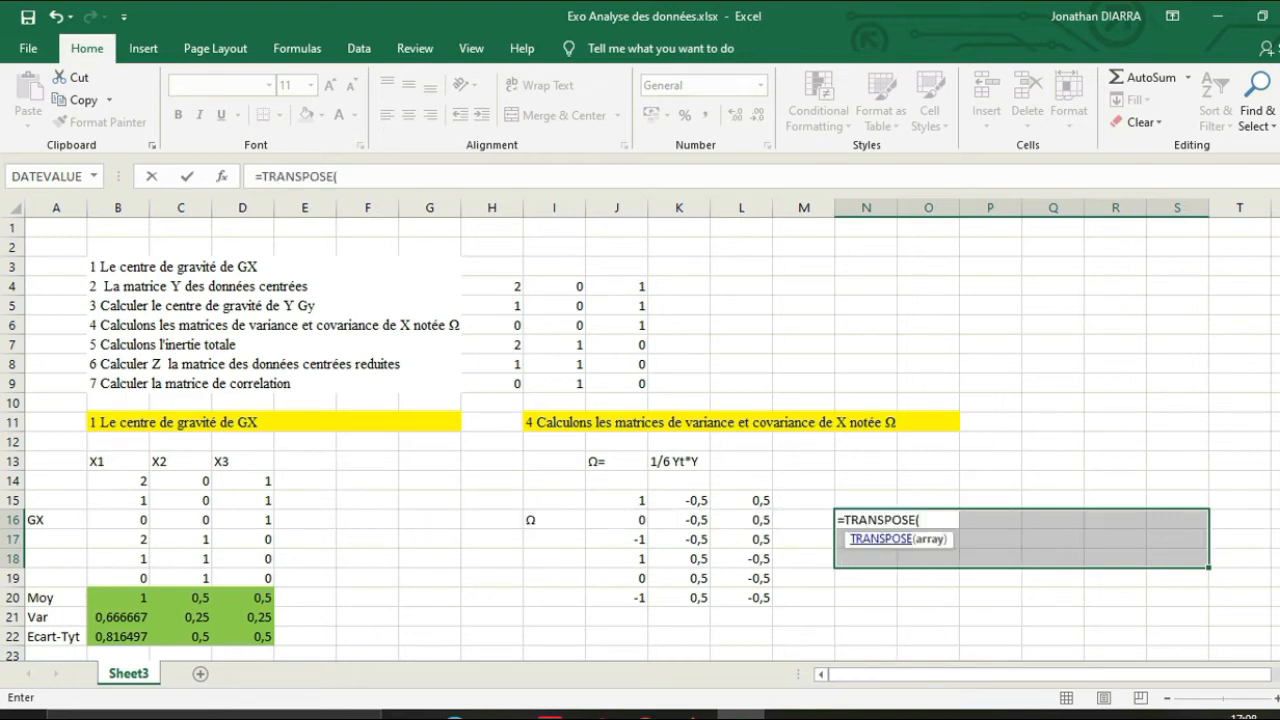
left_click_drag(617, 500, 742, 597)
type("=")
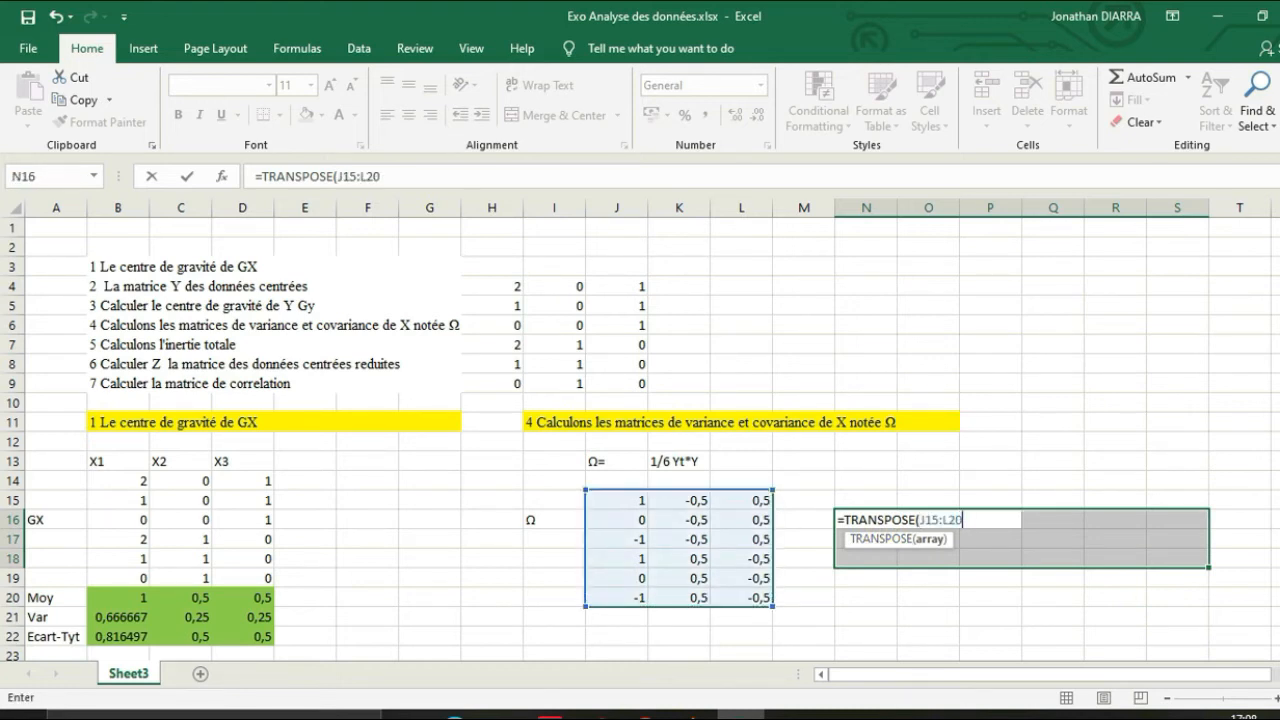
type(")")
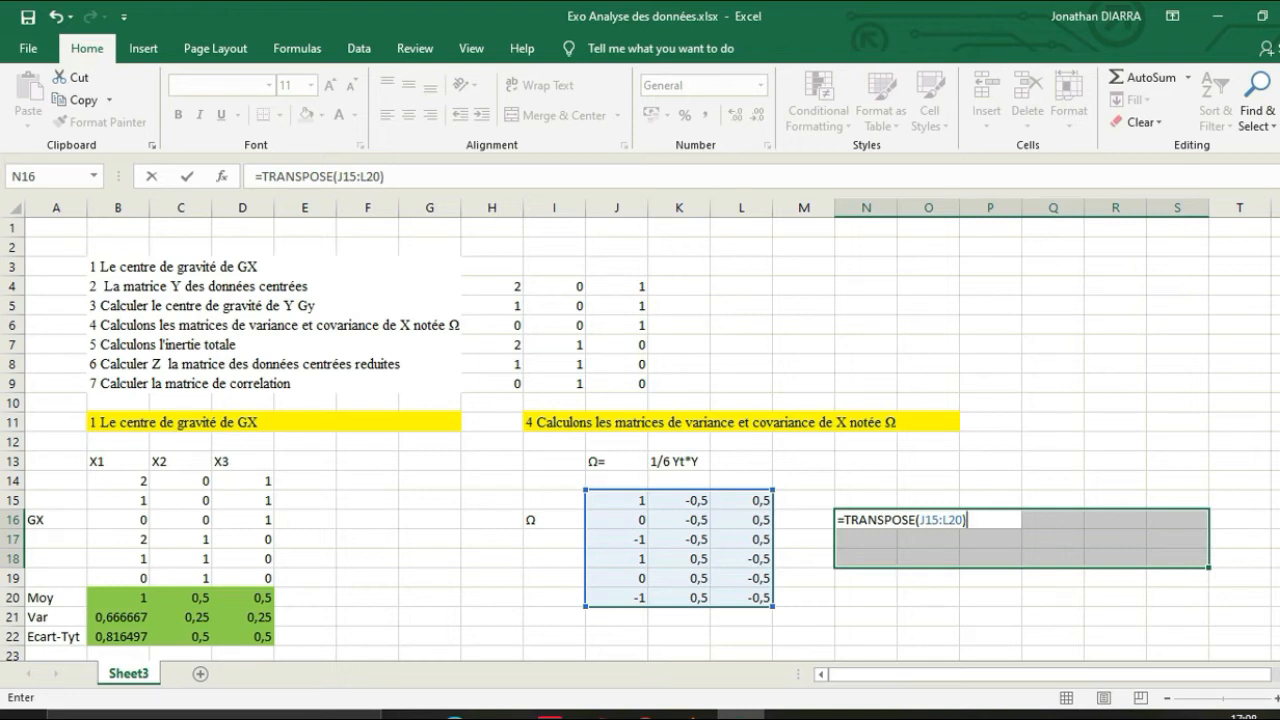
key("ctrl+shift+Return")
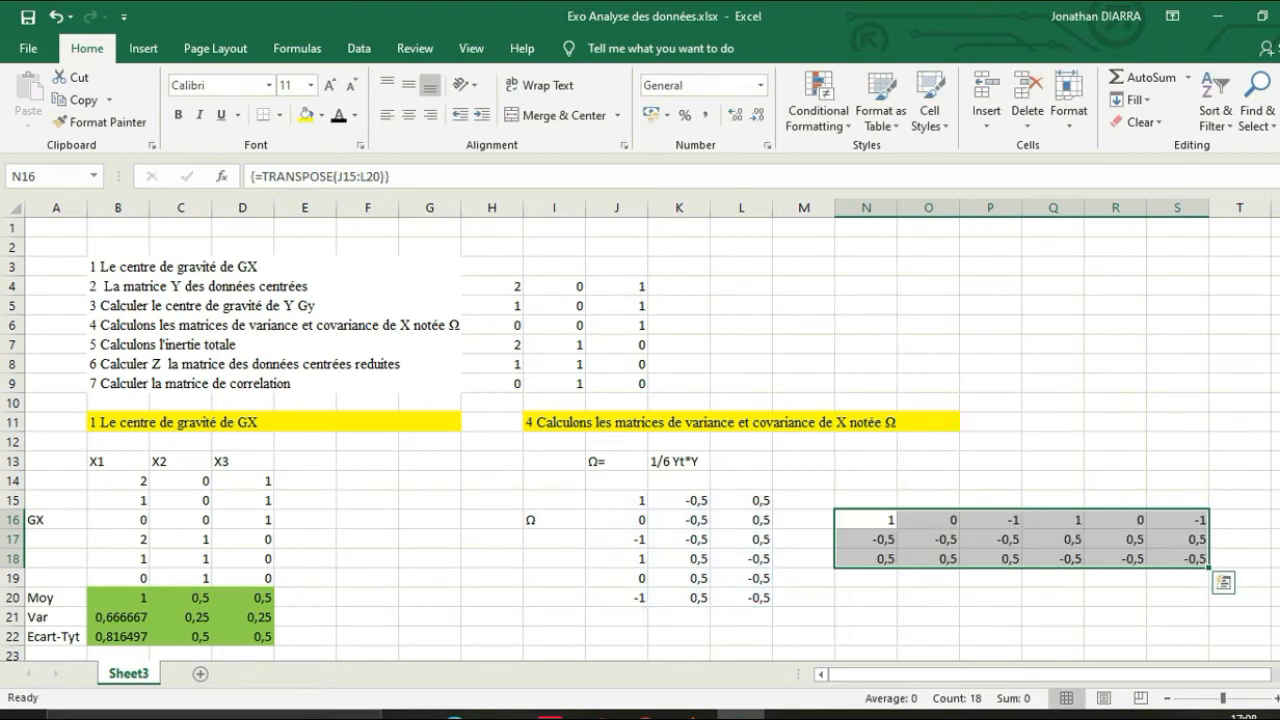
- Enter an asterisk as multiplication sign in M17 and in T17, and enter 1 in U17
left_click(1053, 461)
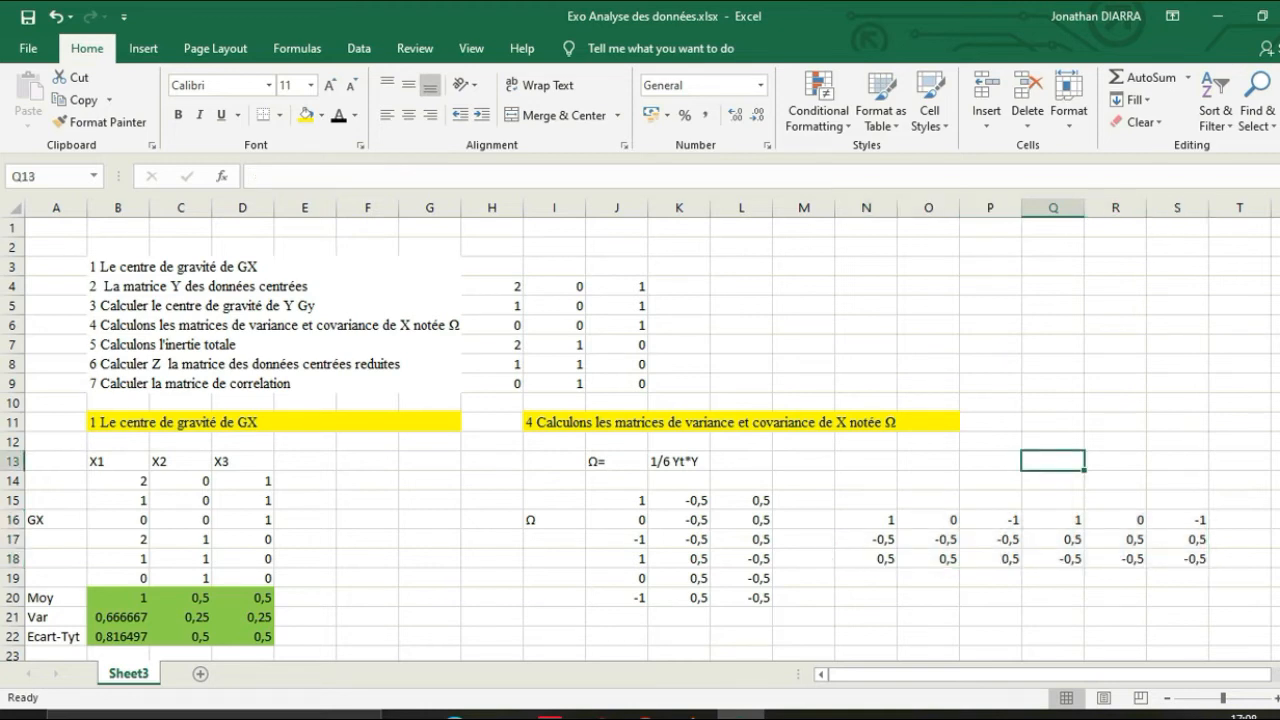
left_click(928, 617)
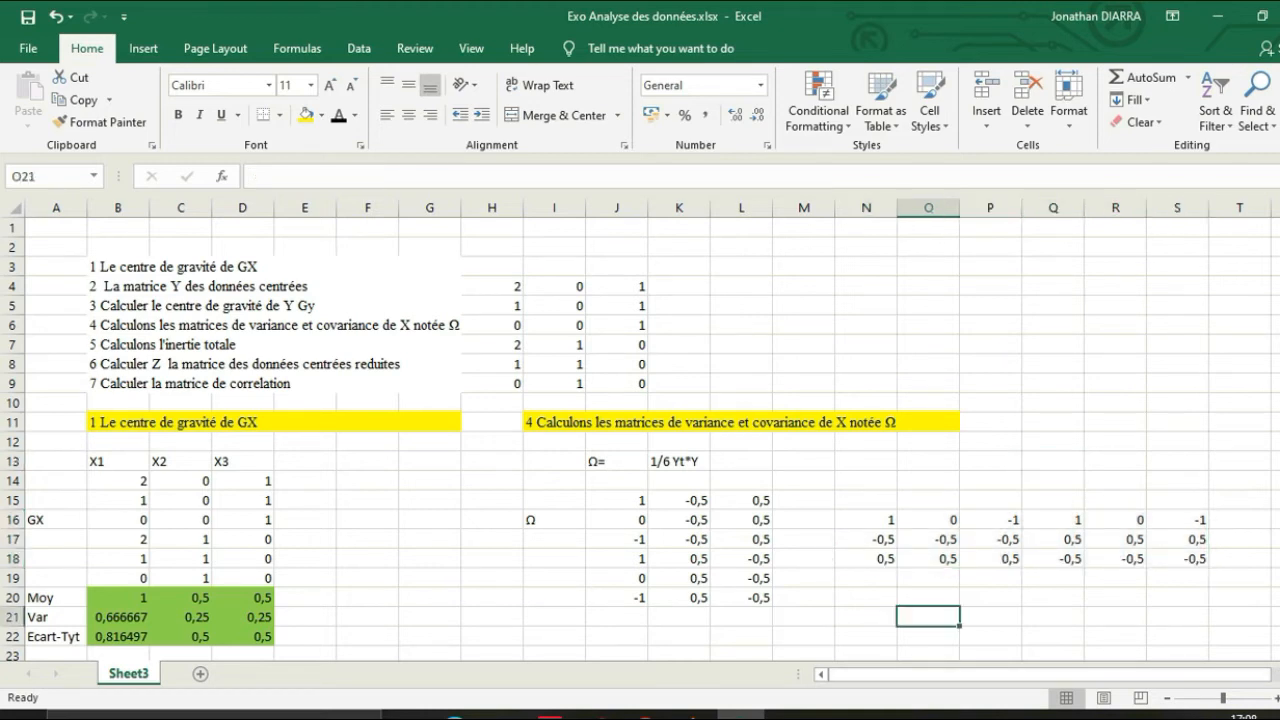
left_click_drag(1279, 461, 1279, 475)
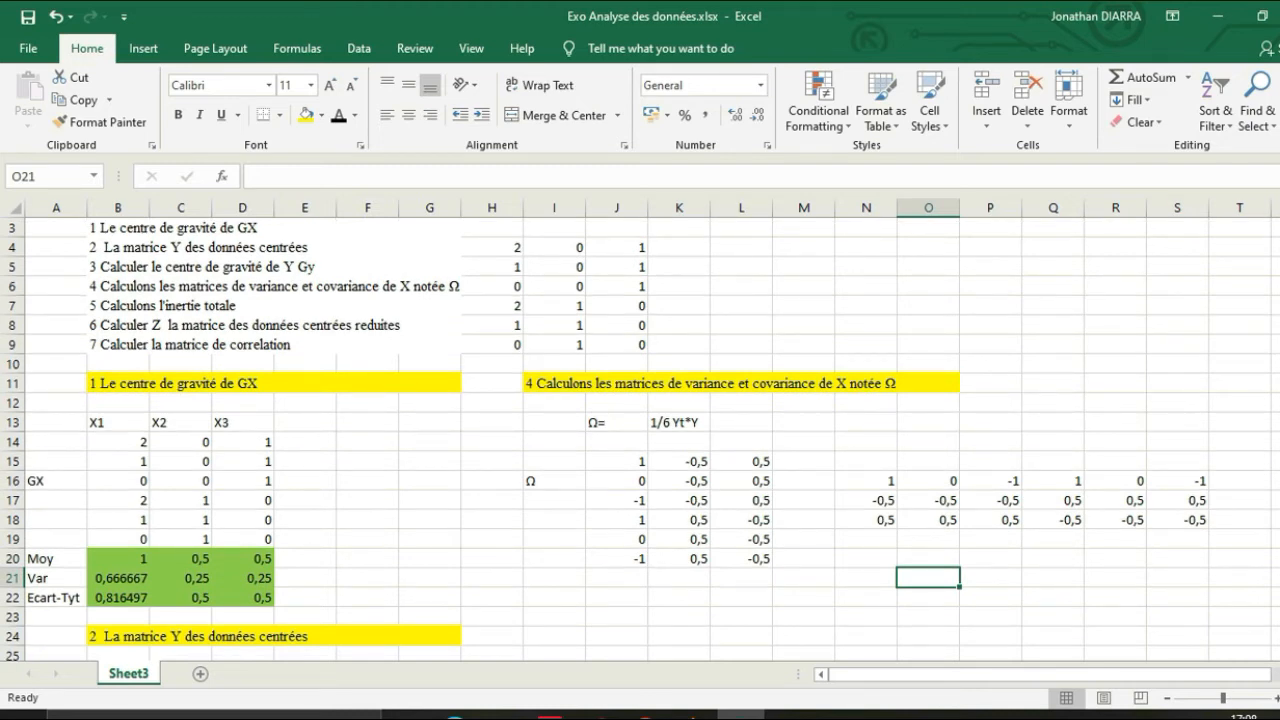
left_click(866, 578)
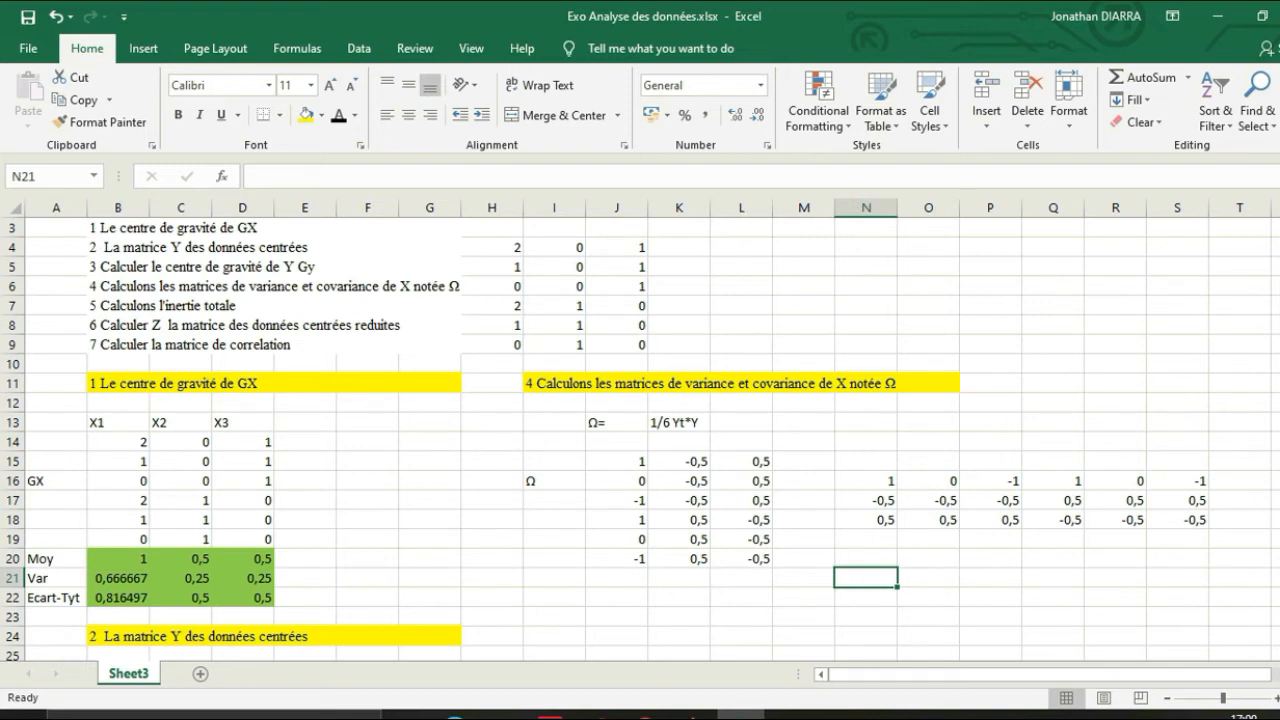
left_click(804, 501)
type("*")
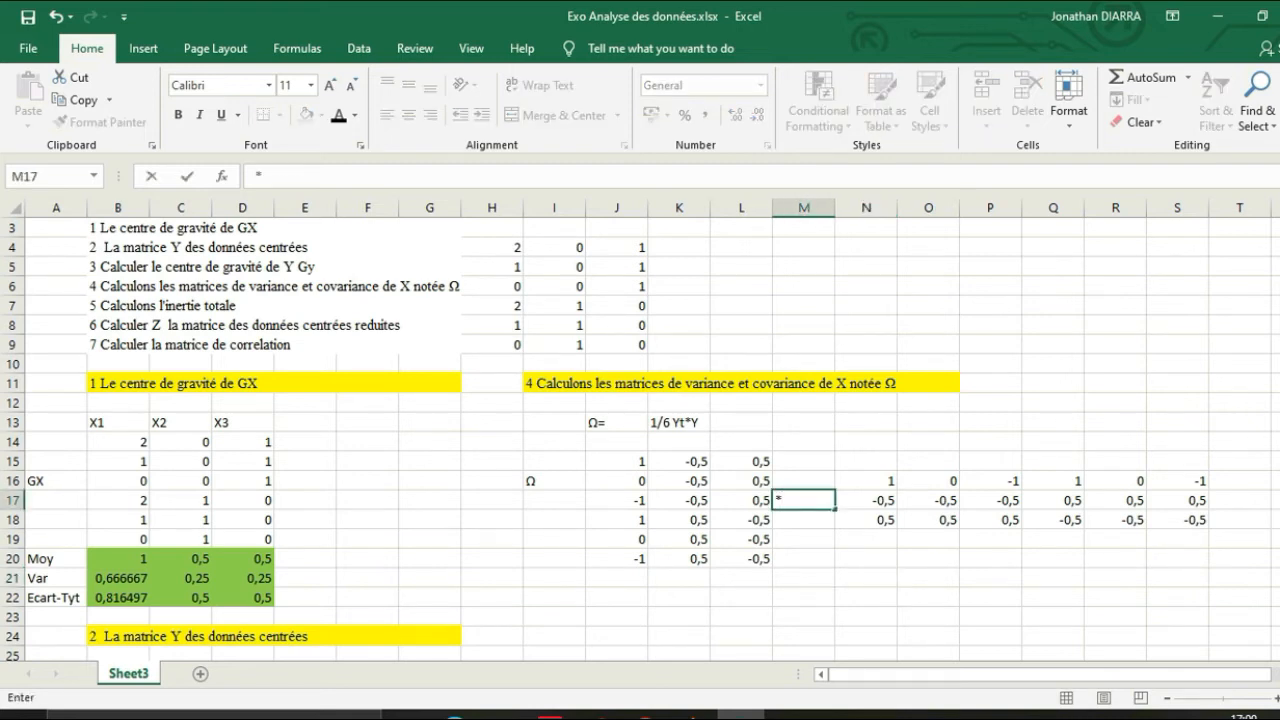
left_click(1240, 501)
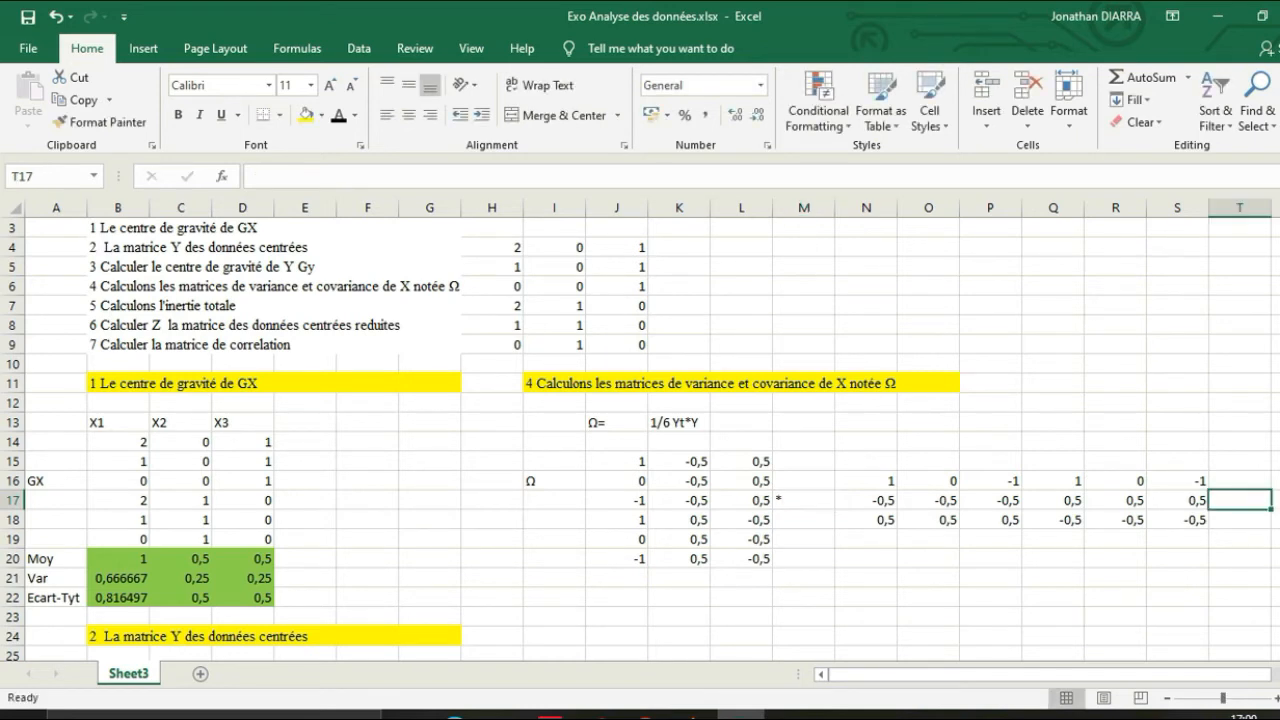
type("*")
key("Tab")
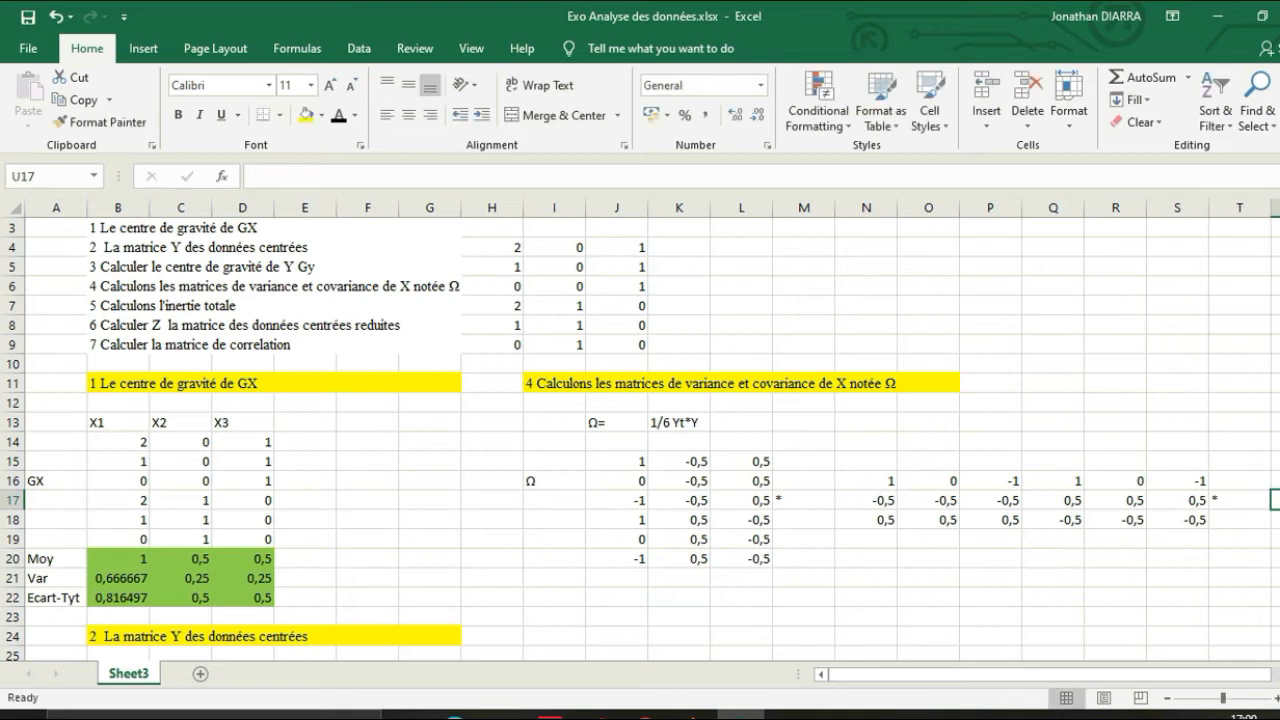
type("1")
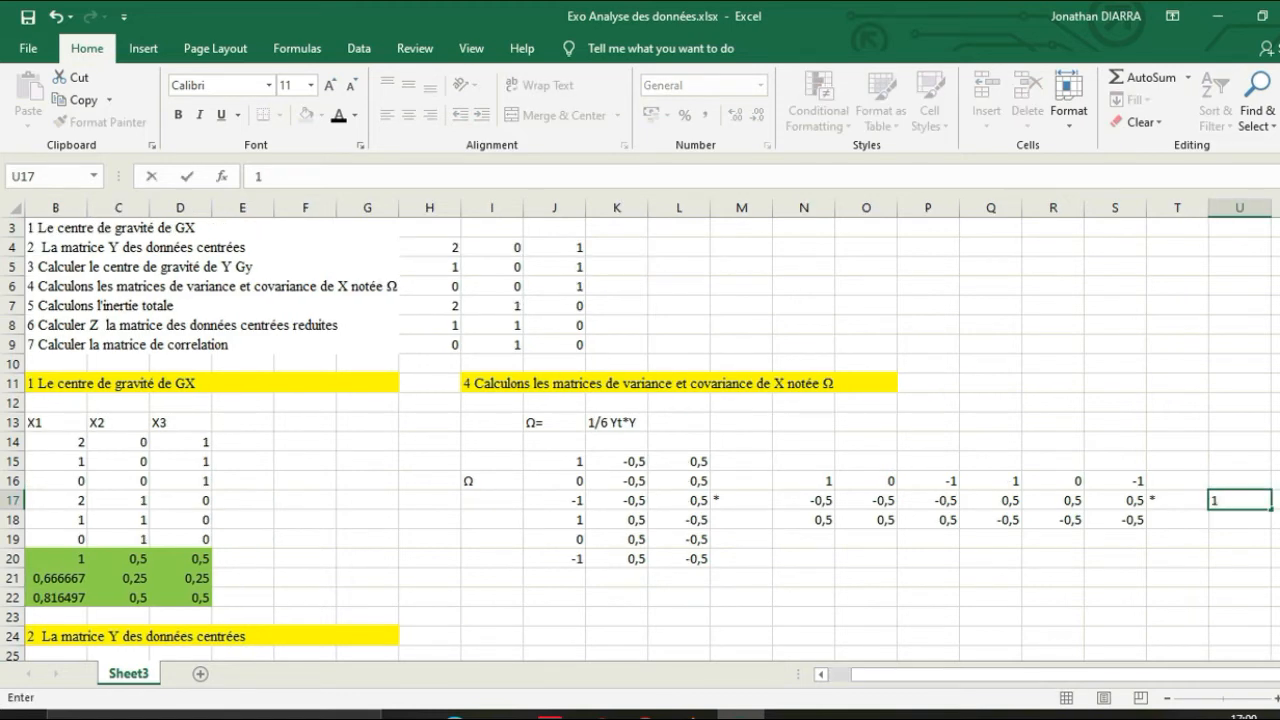
- Change the Ω formula text in K13 to 1/n Yt*Y
double_click(602, 423)
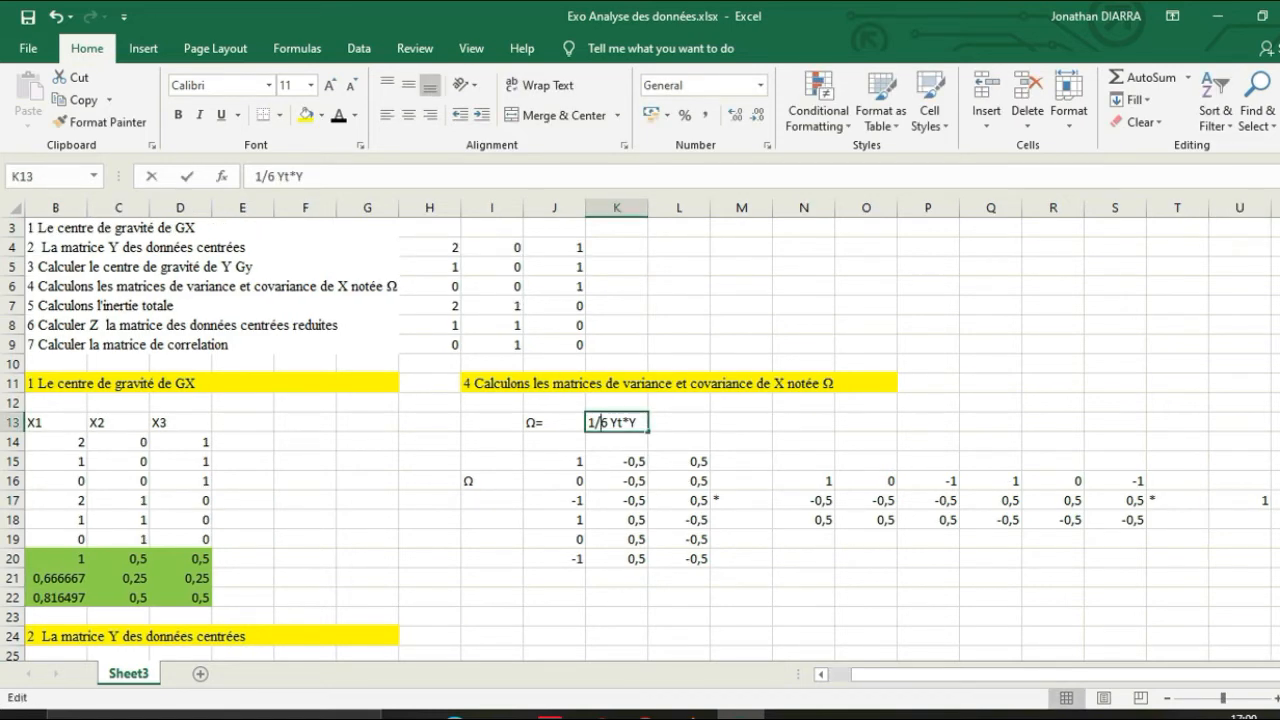
key("BackSpace")
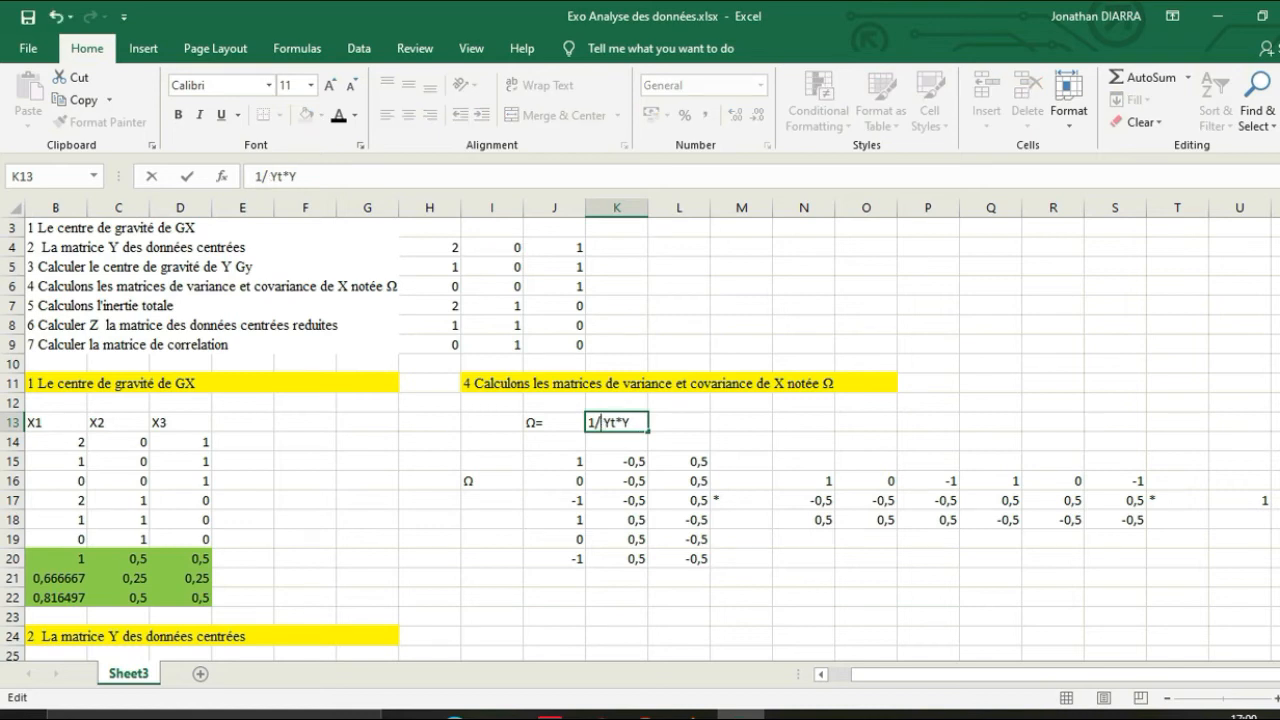
type("N")
key("BackSpace")
type("n")
left_click(866, 559)
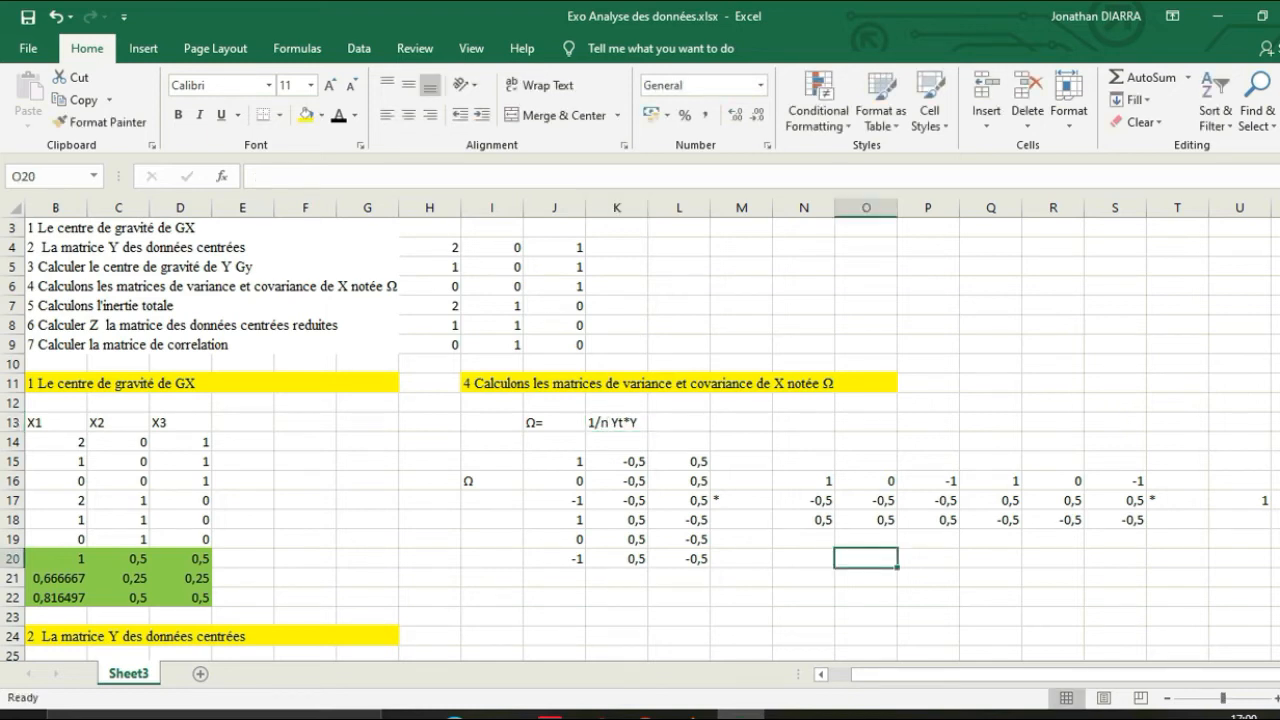
- Try to extend the entry in U17 to 1/6
double_click(1240, 501)
left_click(1269, 501)
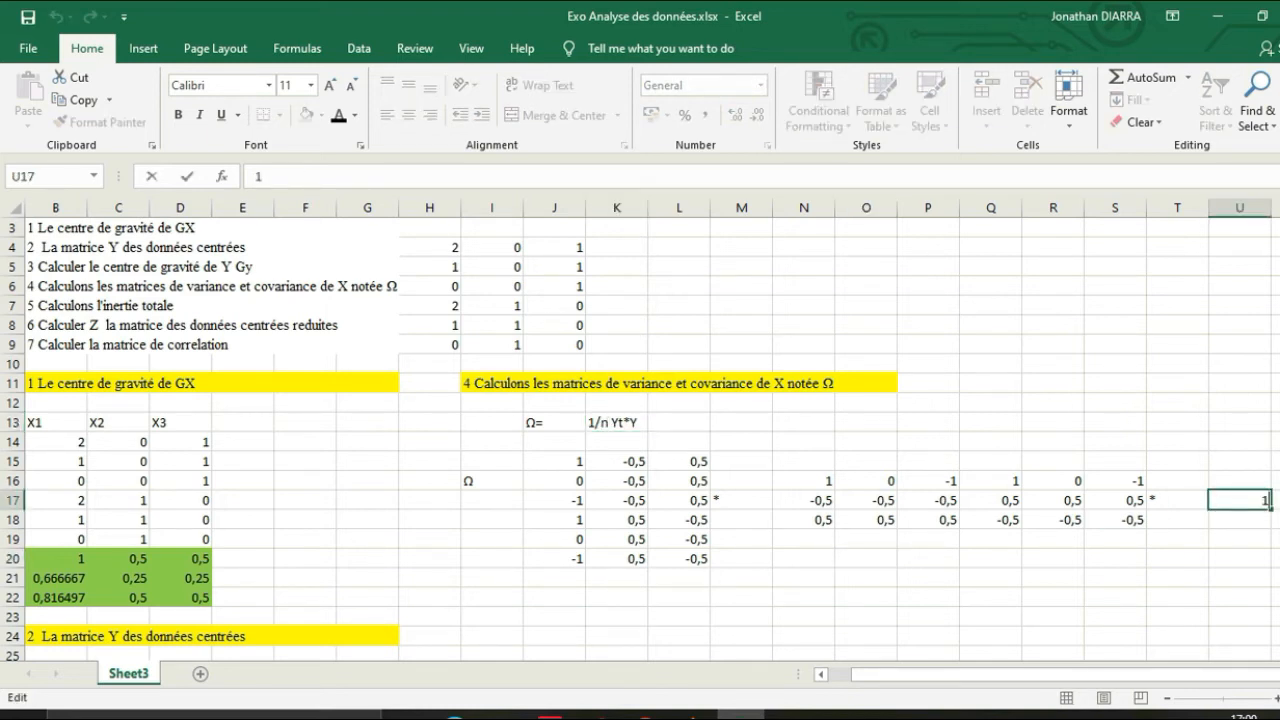
type("/6")
left_click(991, 598)
left_click(1240, 501)
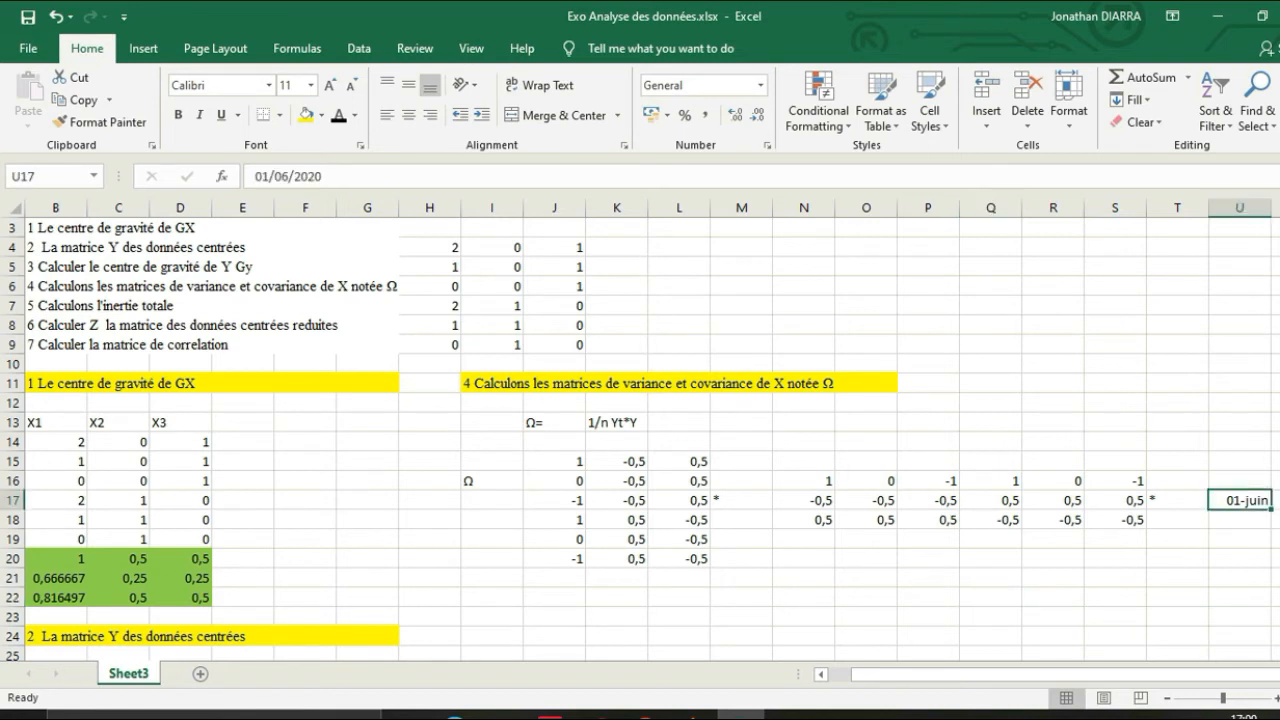
- Replace the content of U17 with the formula =1/6
key("BackSpace")
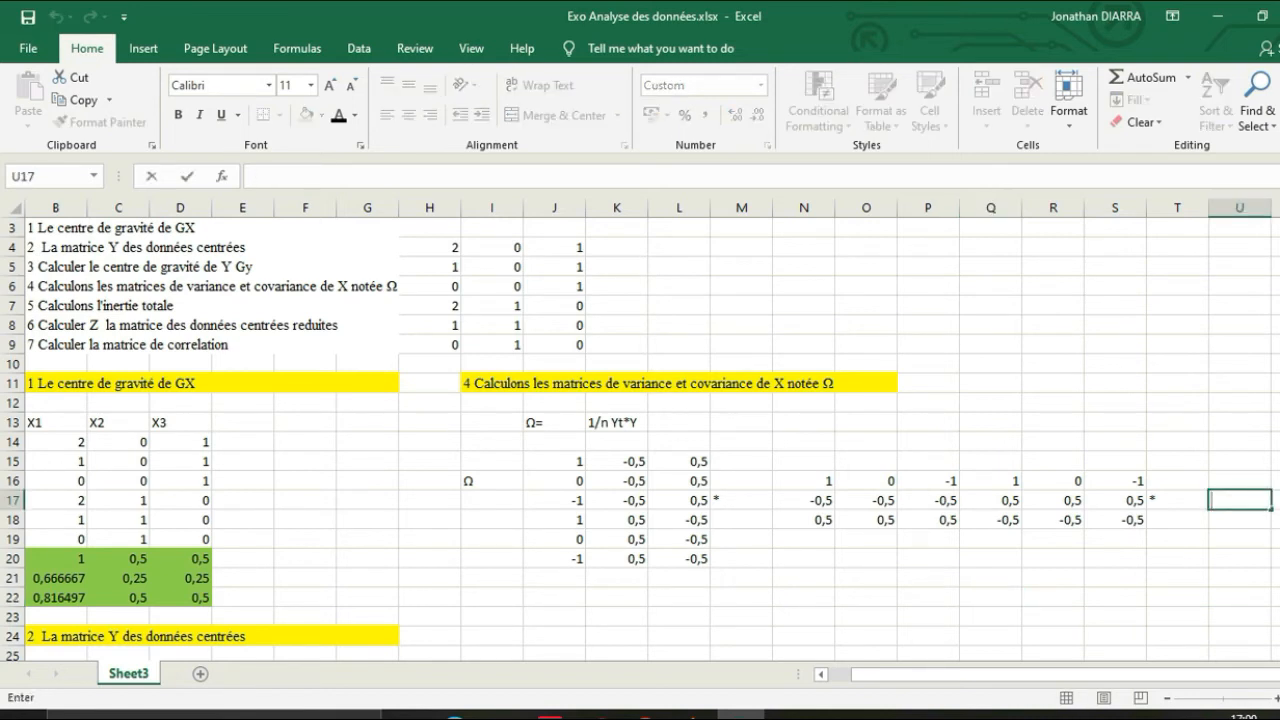
type("+")
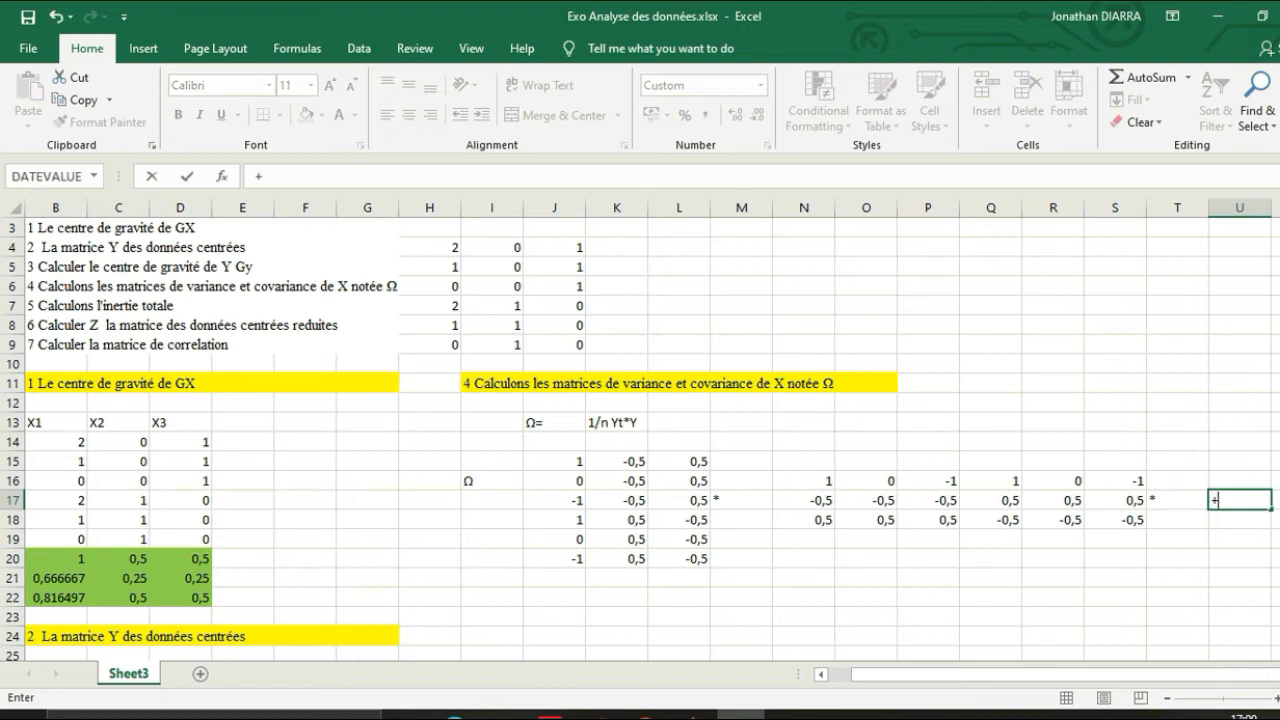
key("BackSpace")
type("=1/76")
key("BackSpace")
key("BackSpace")
type("6")
key("Return")
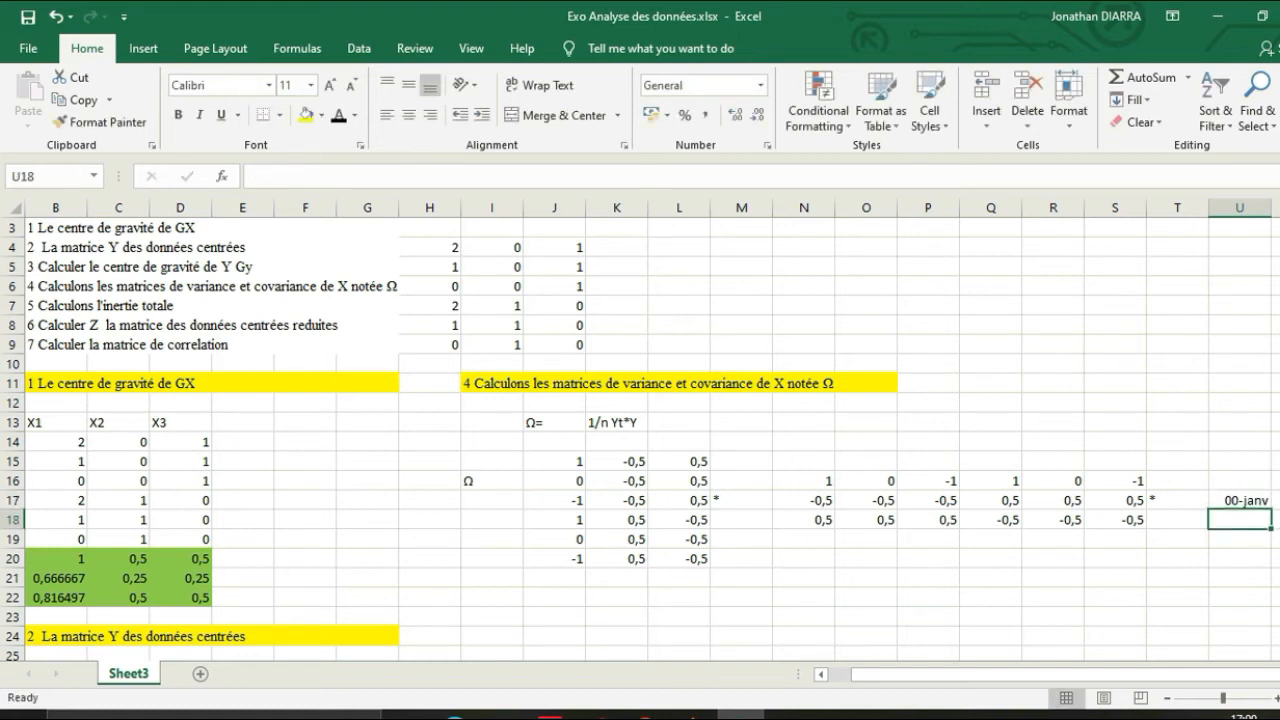
- Clear U17 and try entering the formula =1/6 again
key("Up")
key("BackSpace")
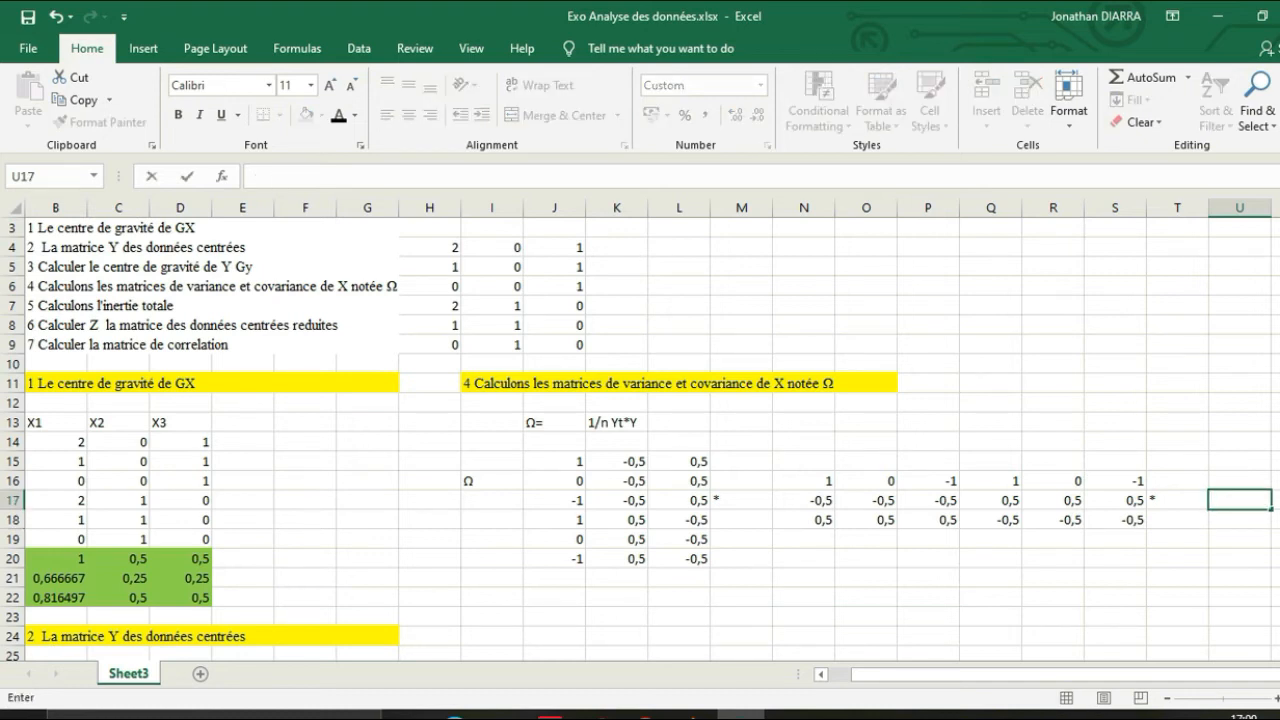
type("=1/")
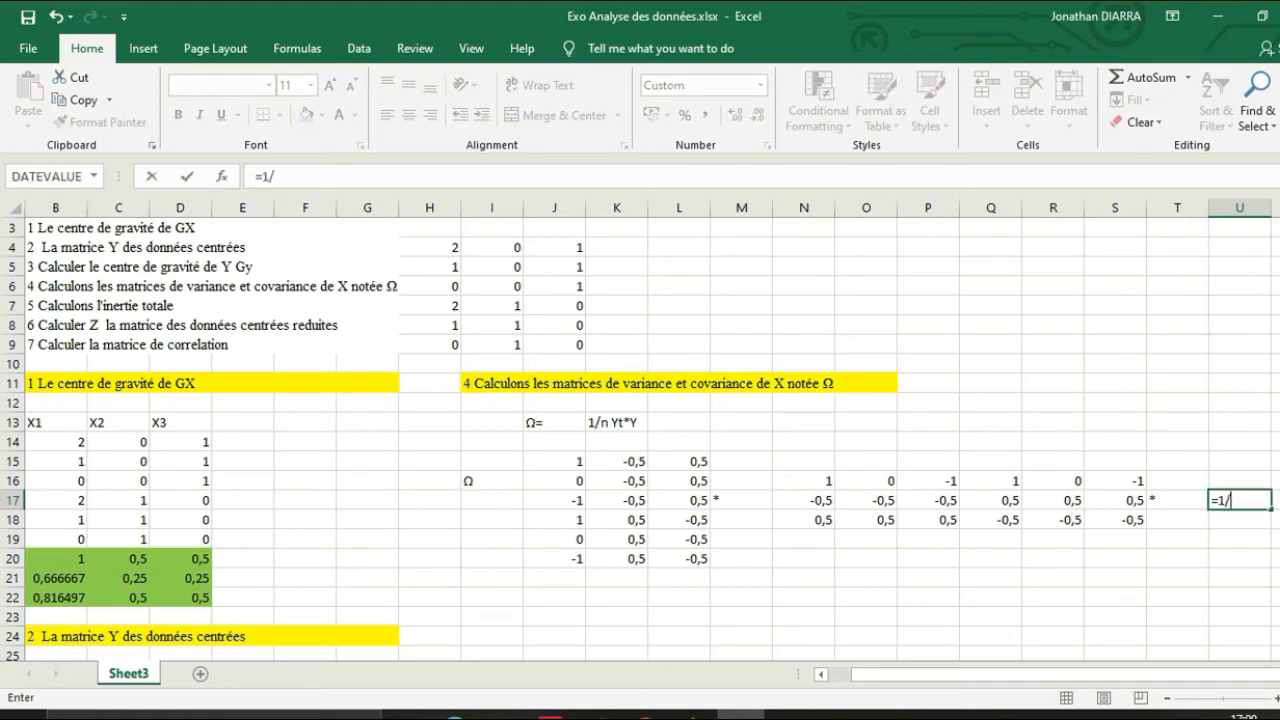
type("6")
key("Return")
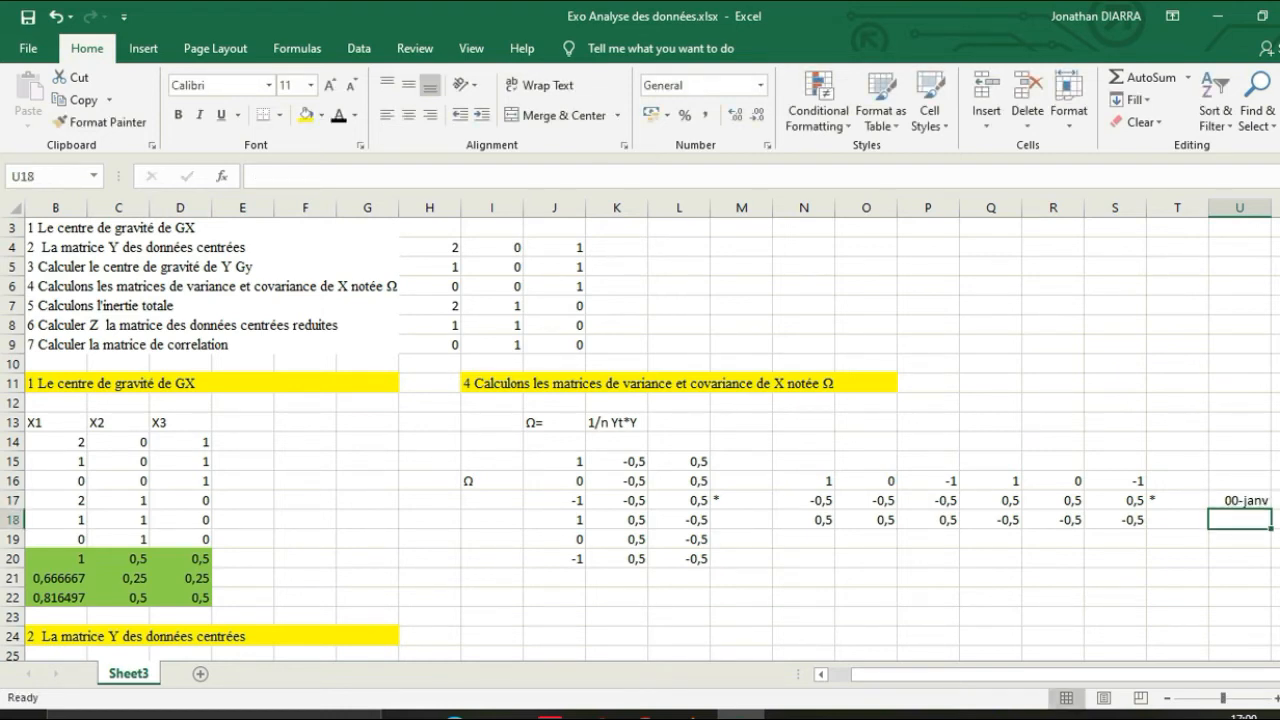
left_click(1239, 501)
key("BackSpace")
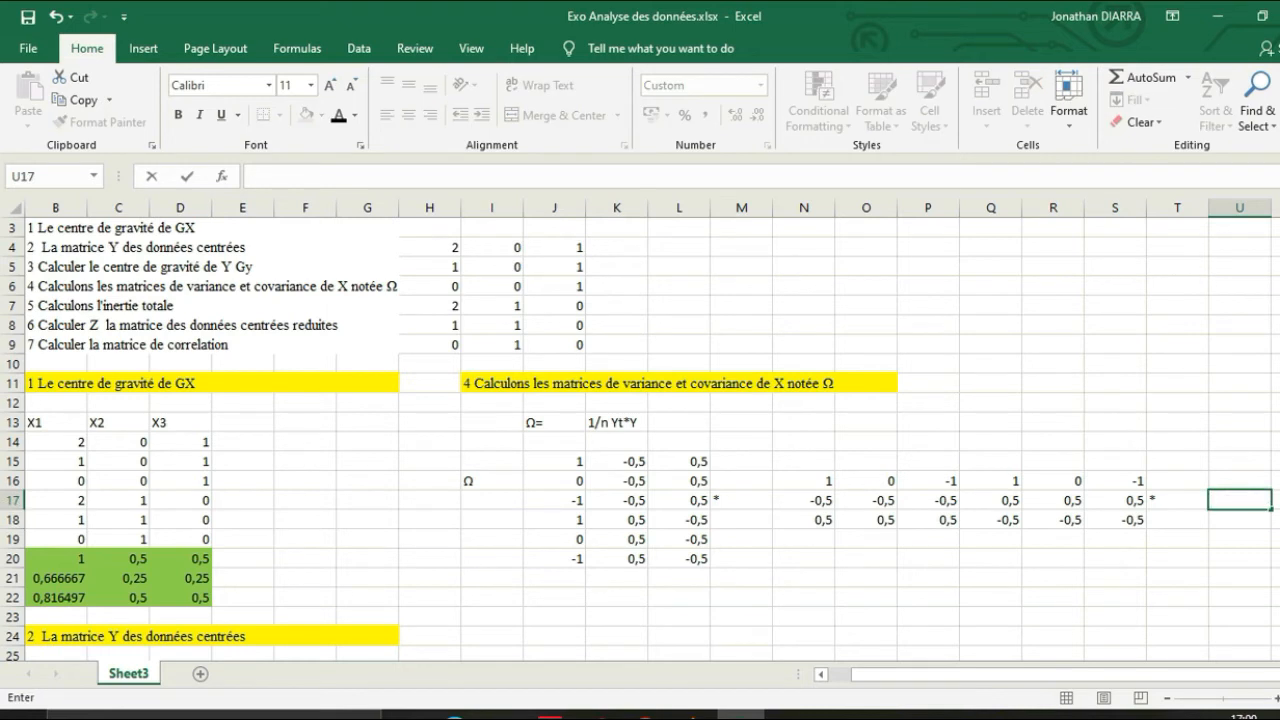
type("=")
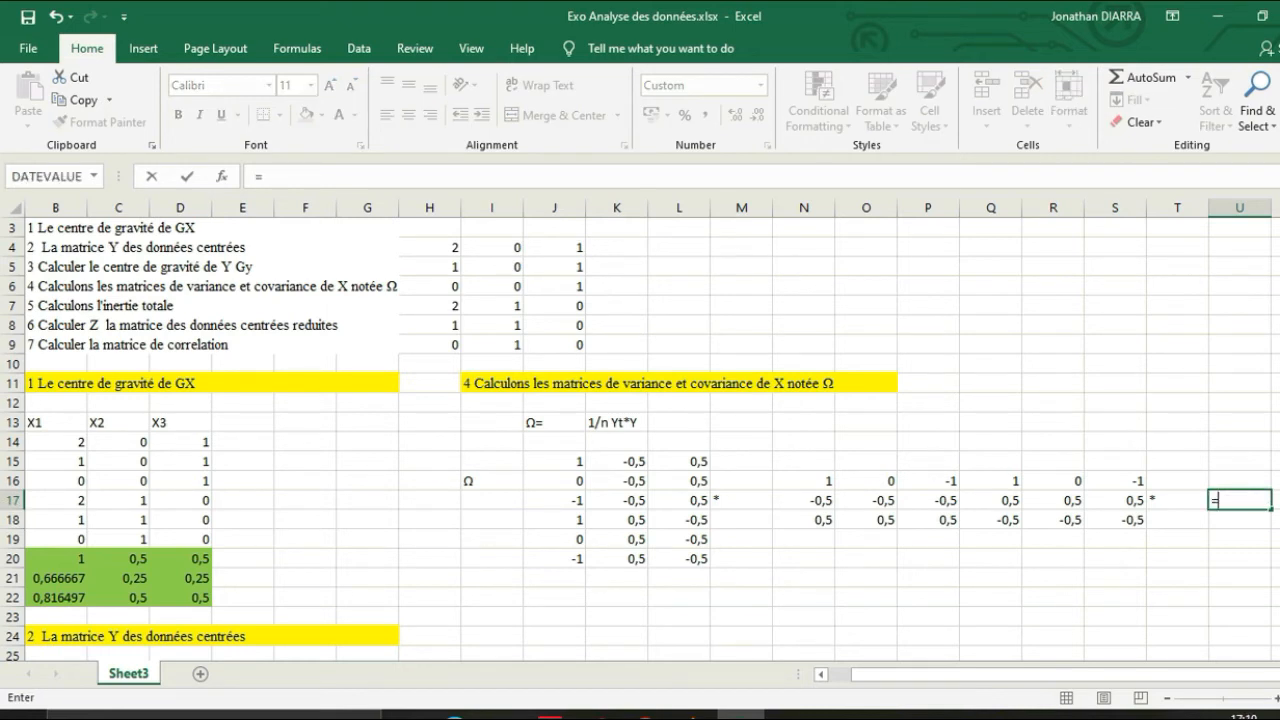
type("1/6")
key("Return")
left_click(1240, 500)
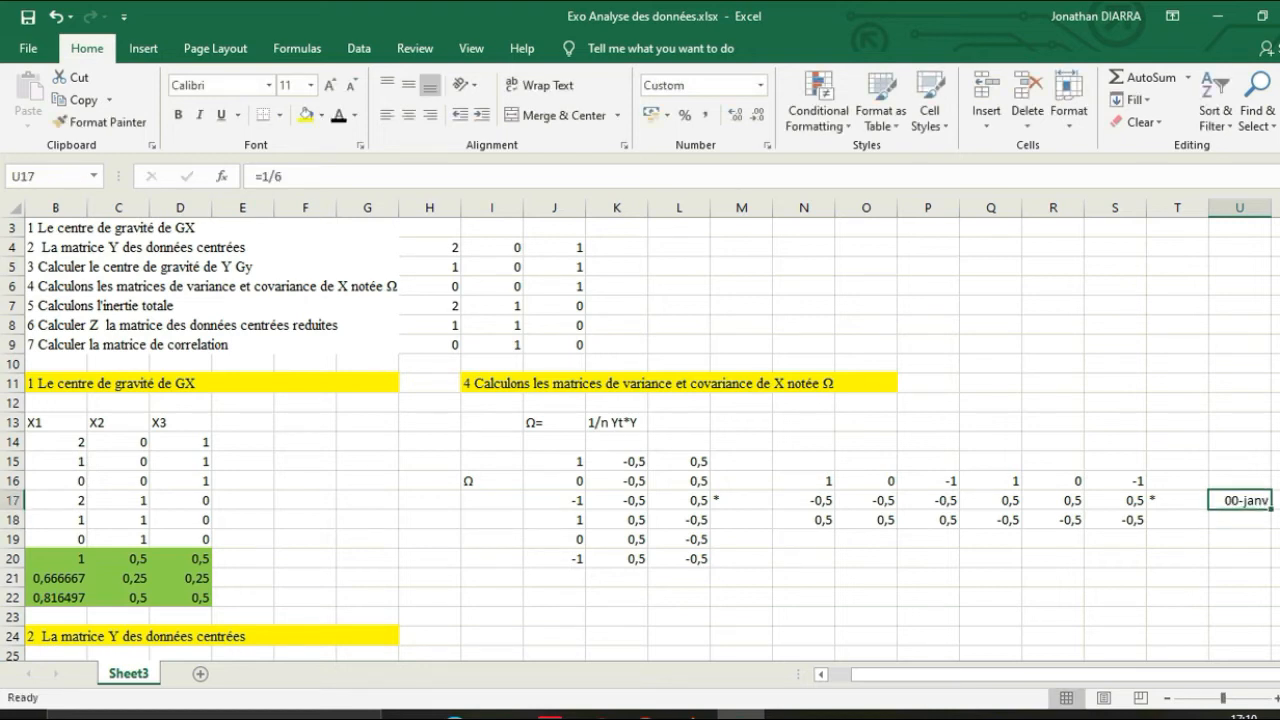
- Try replacing the formula in U17 with the plain entry 1/6, without an equals sign
type("1")
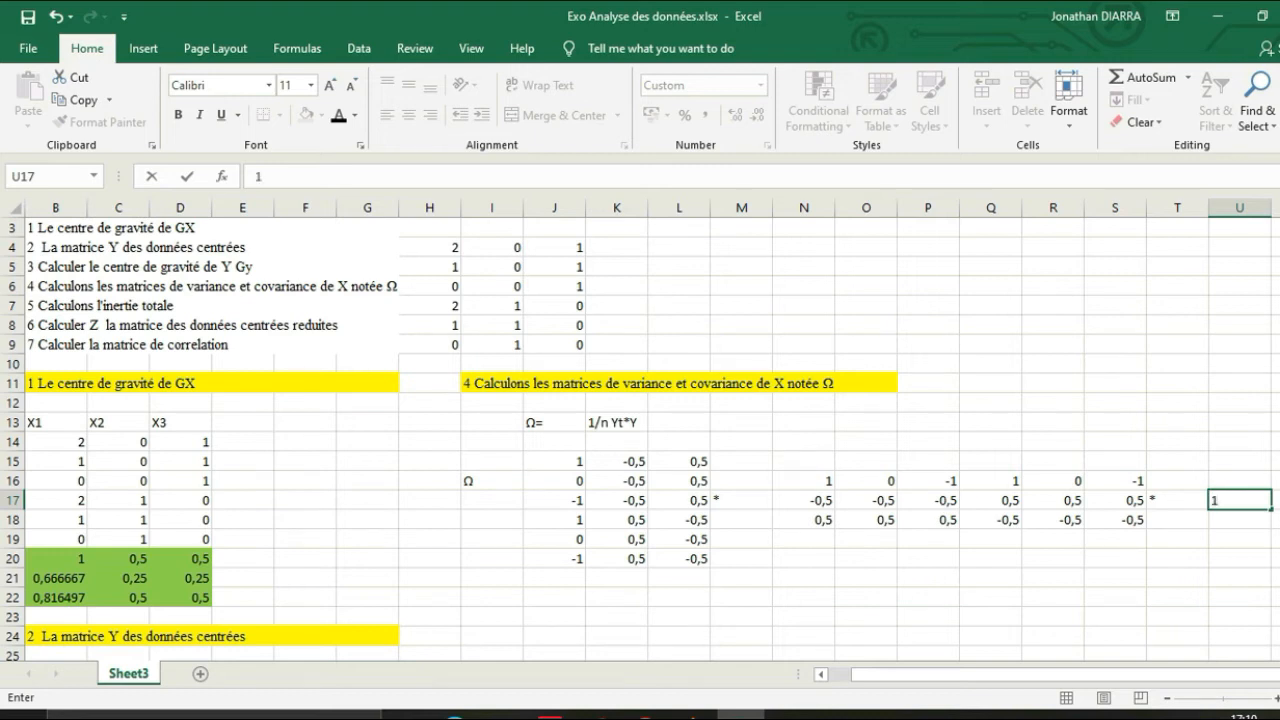
type("/6")
key("Return")
- Clear the entry in U17 and enter the formula =1/6
key("Up")
key("BackSpace")
type("=")
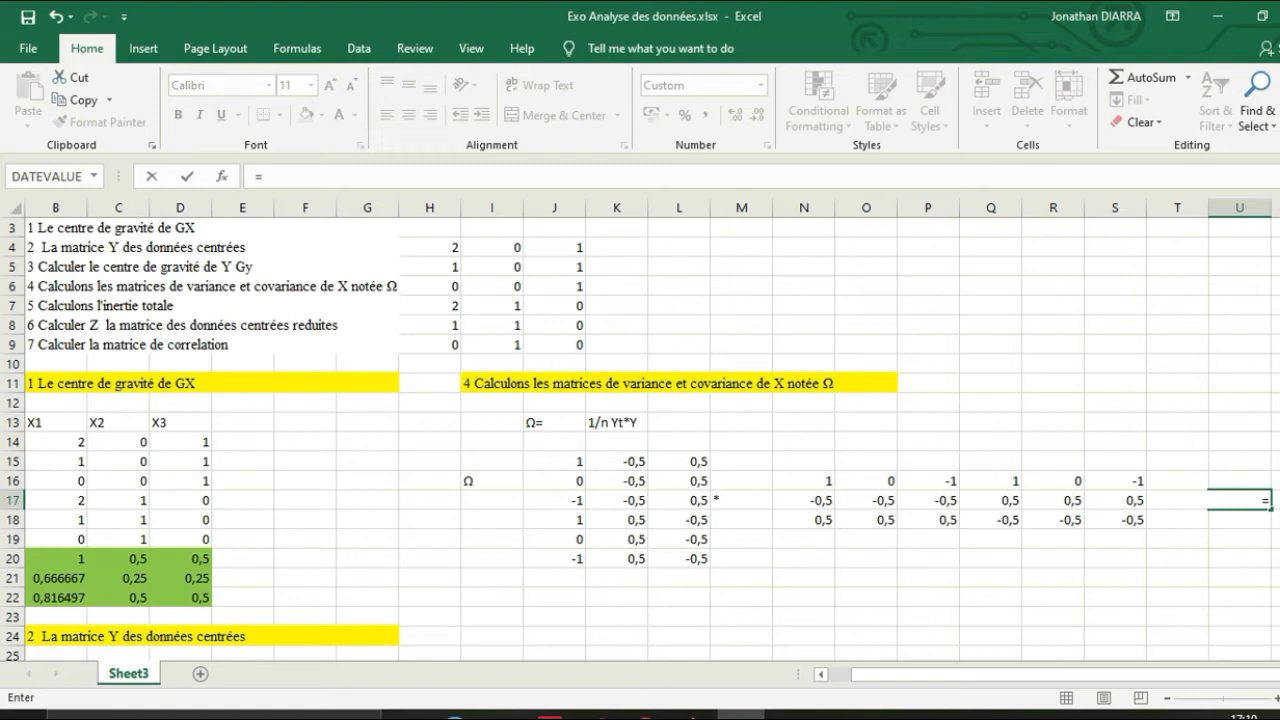
key("BackSpace")
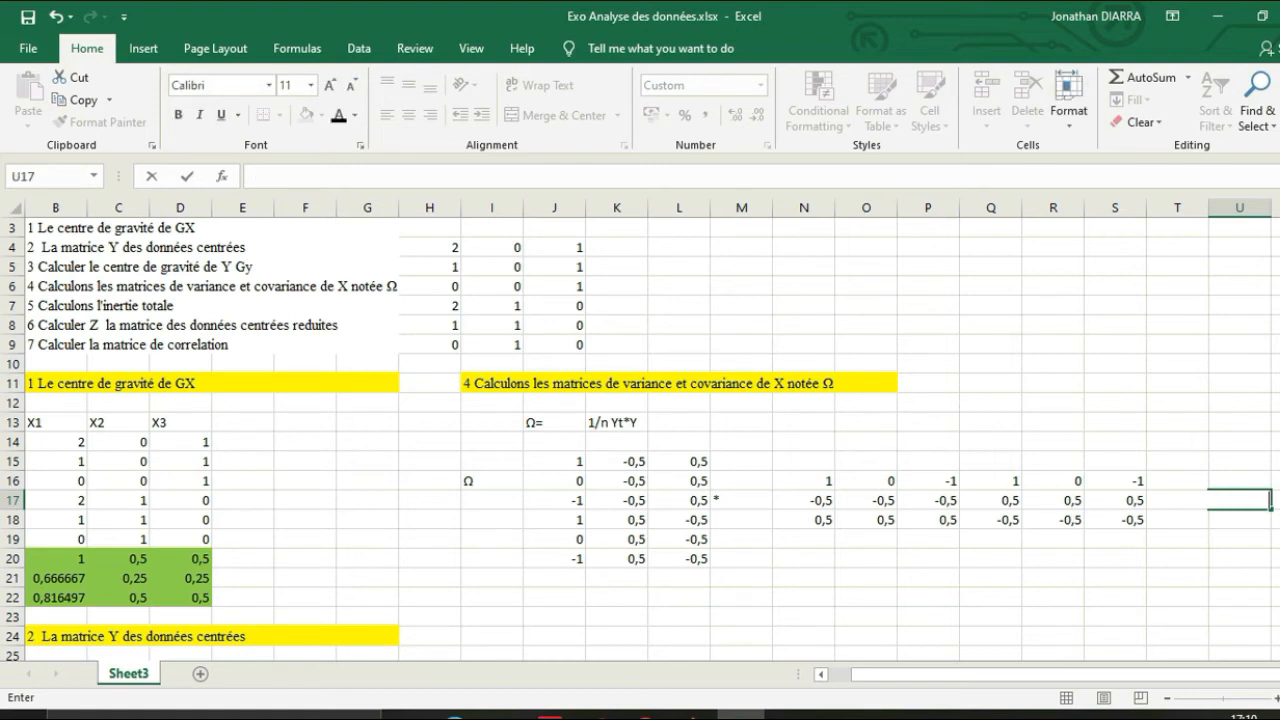
type("=1")
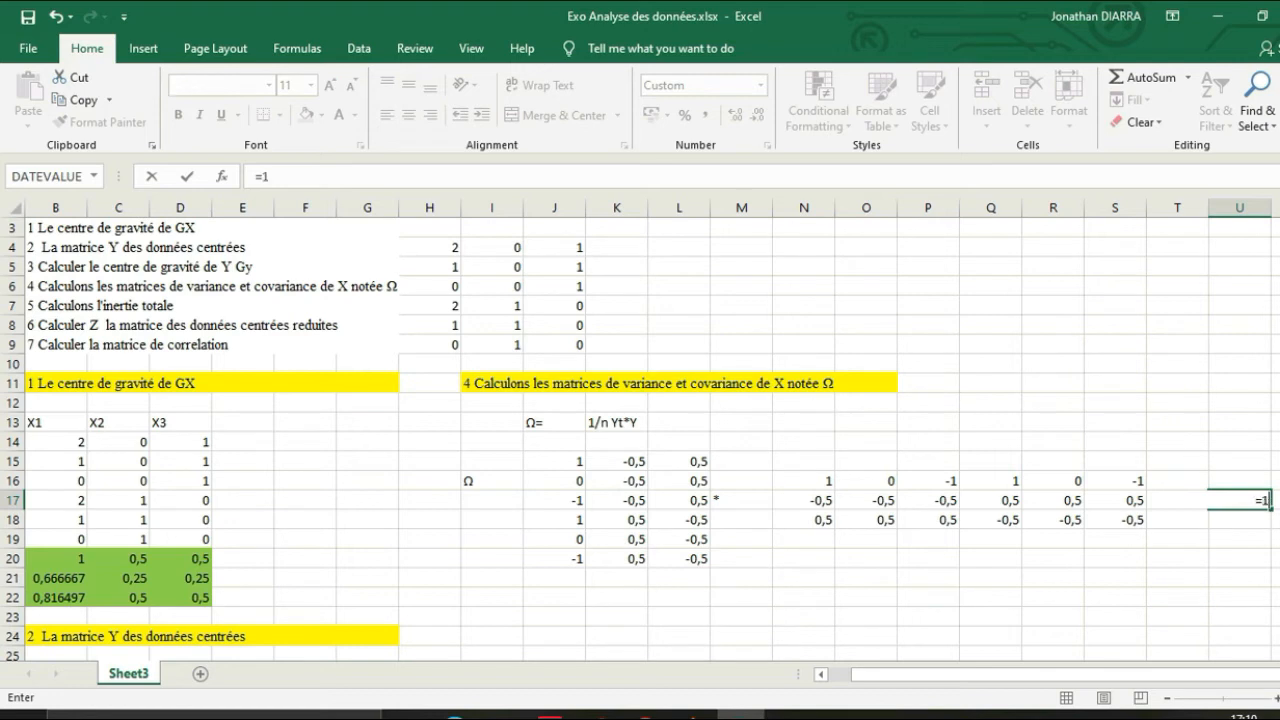
type("/6")
key("Return")
key("Return")
key("Return")
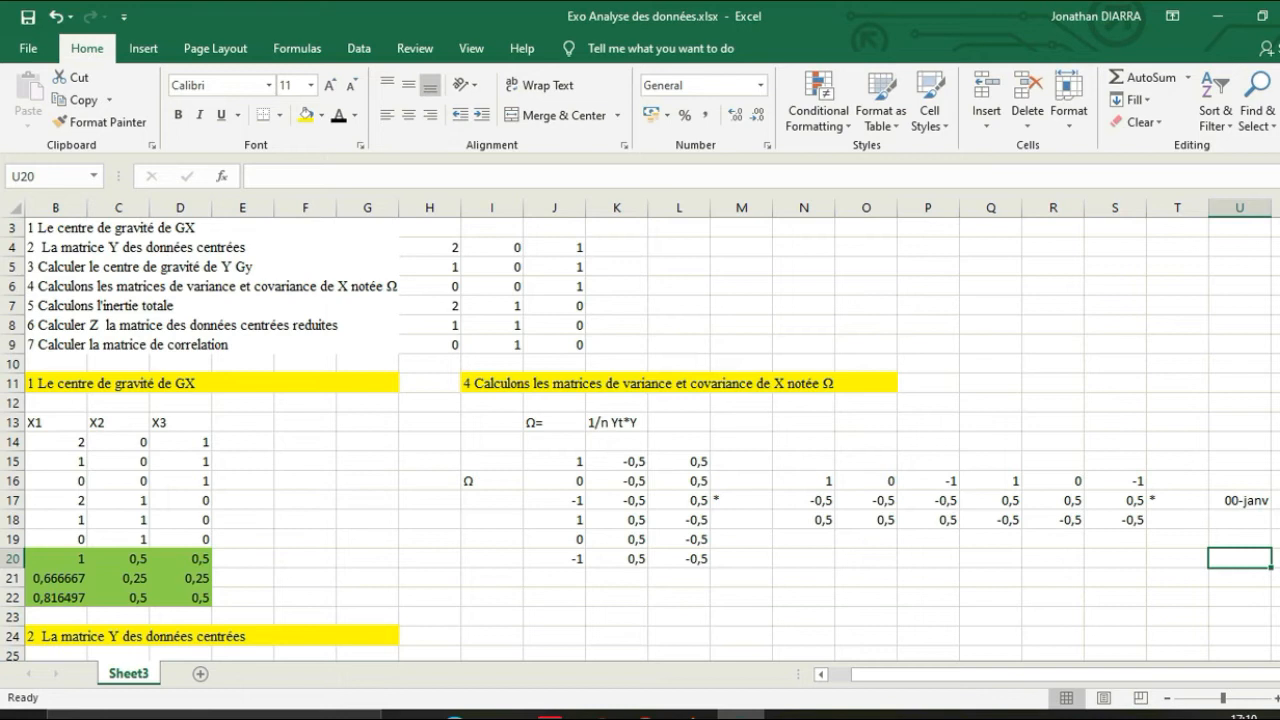
- Try the Number format on the formula cell U17
key("Up")
key("Up")
key("Up")
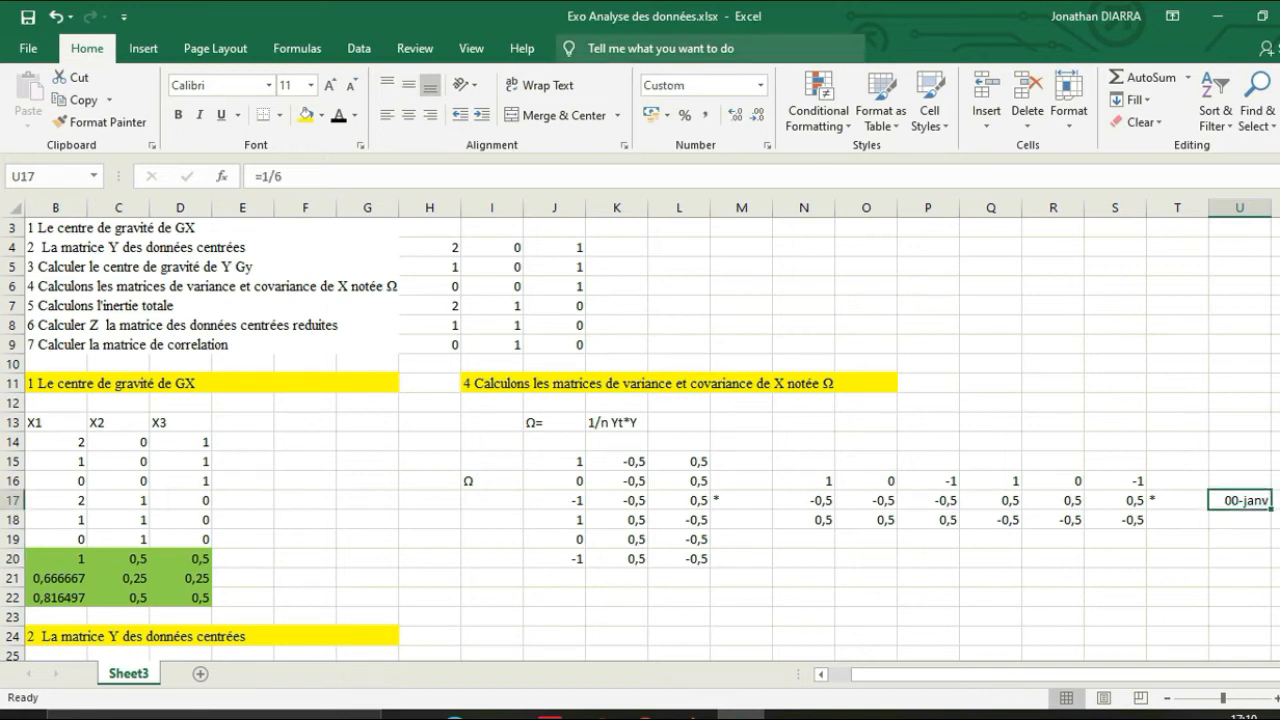
left_click(690, 85)
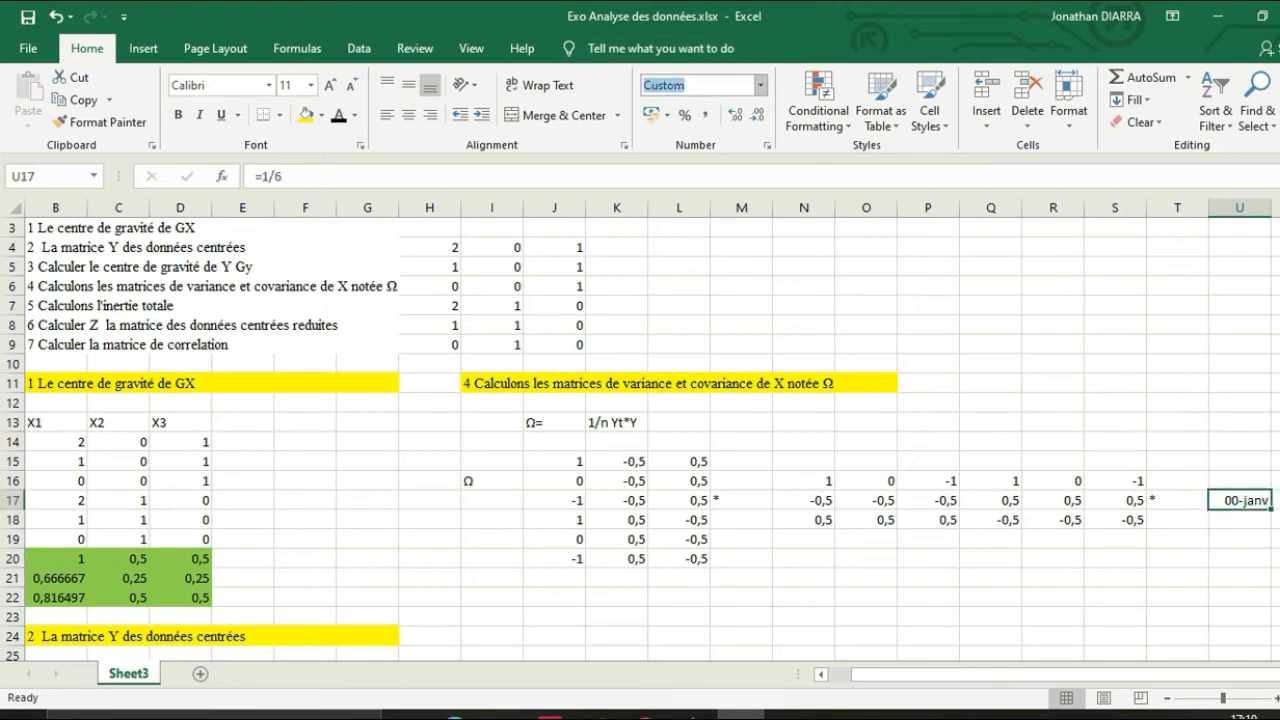
left_click(761, 86)
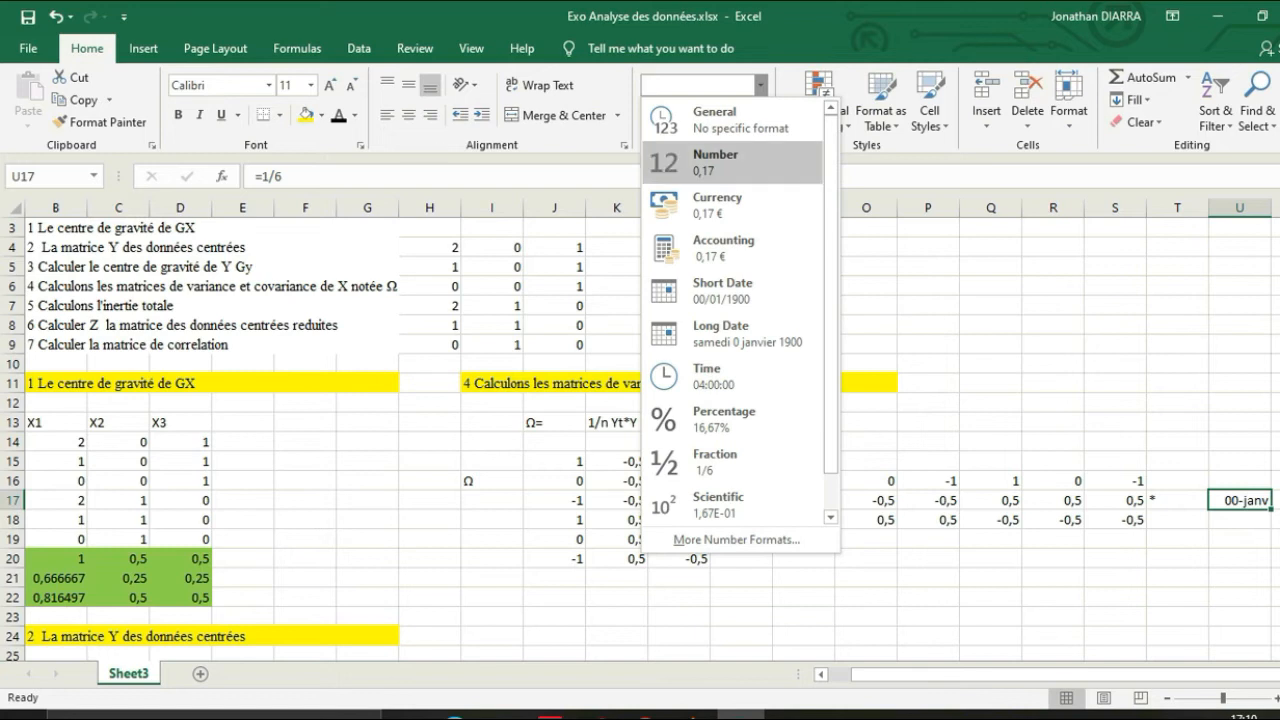
left_click(716, 163)
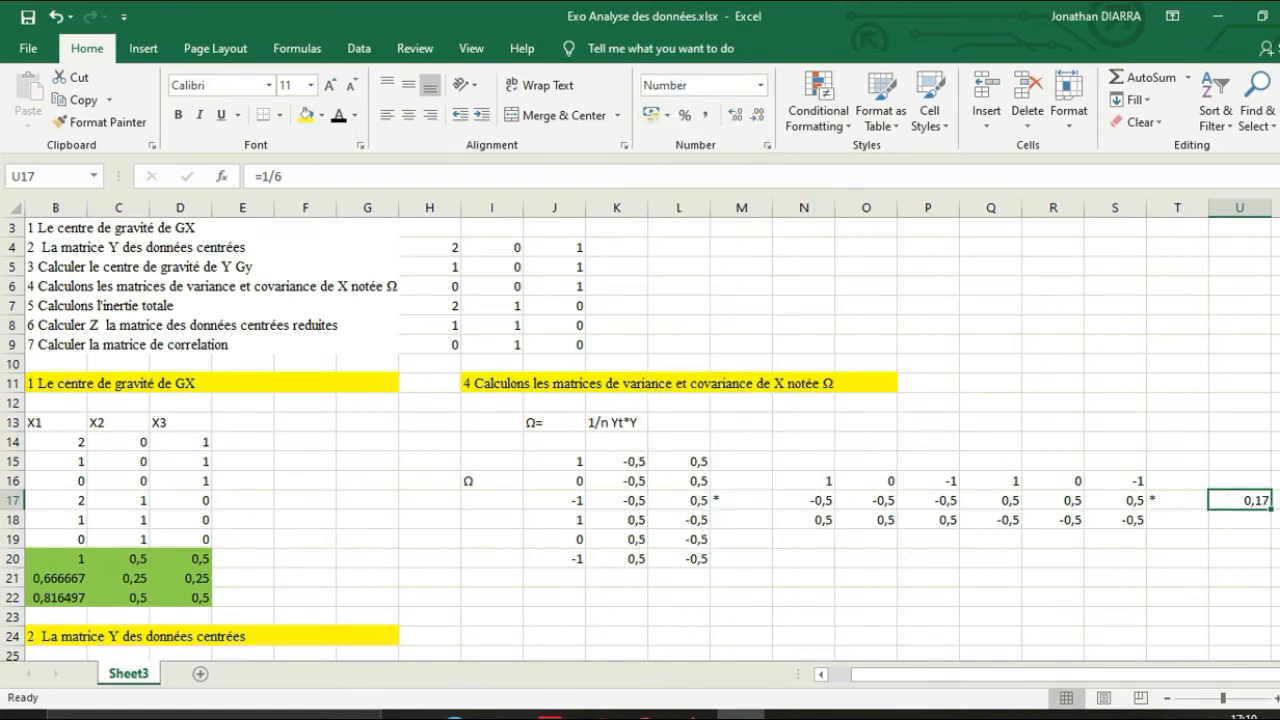
left_click(1115, 539)
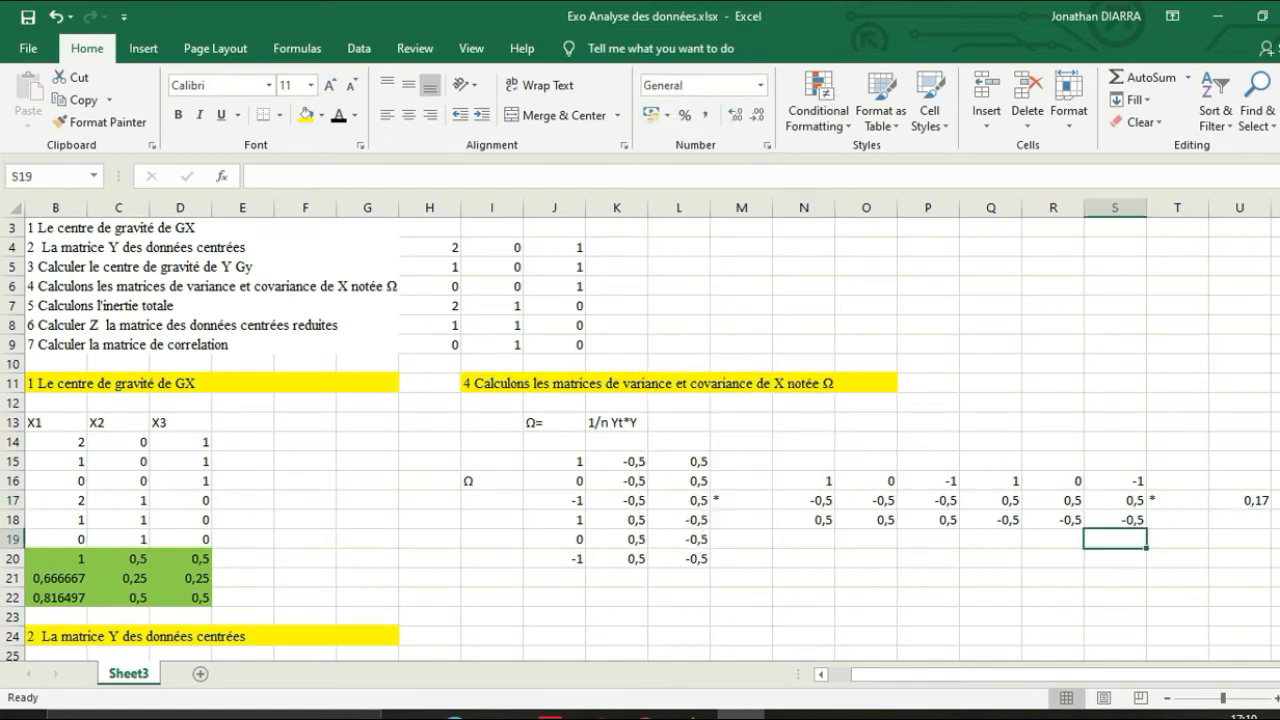
- Apply the Fraction number format to cell U17
left_click(1250, 501)
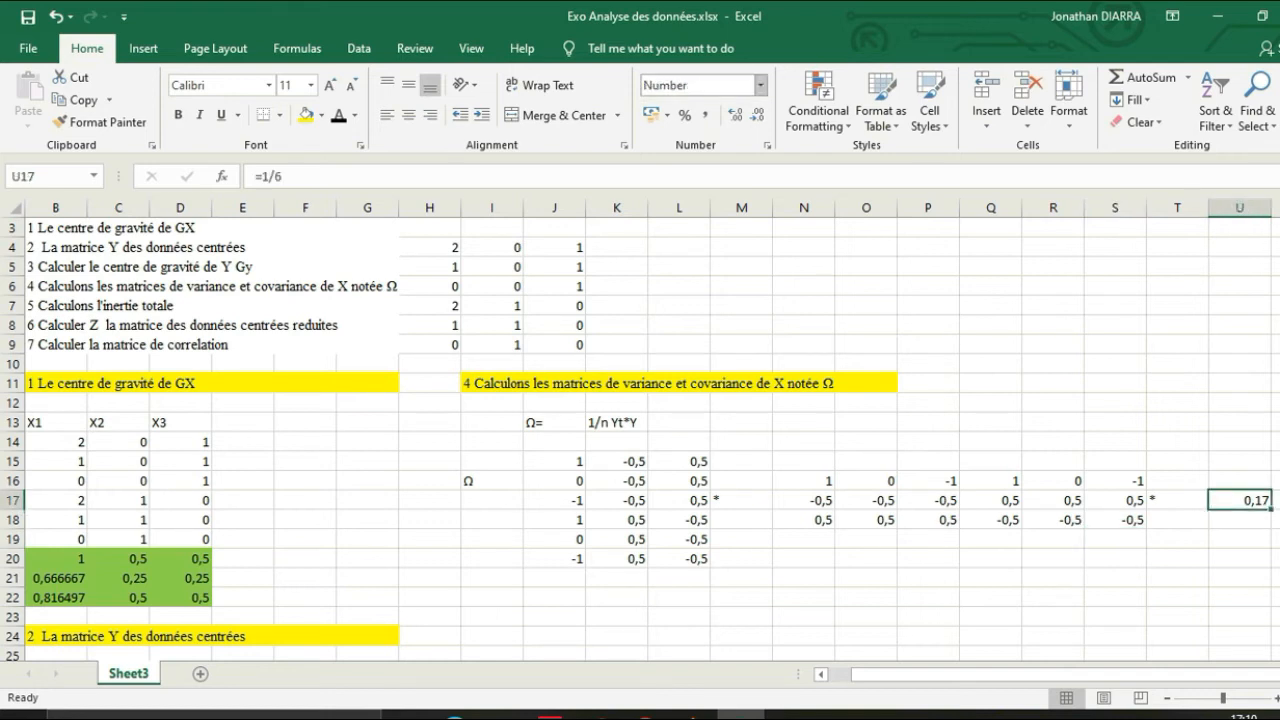
left_click(761, 85)
left_click(760, 458)
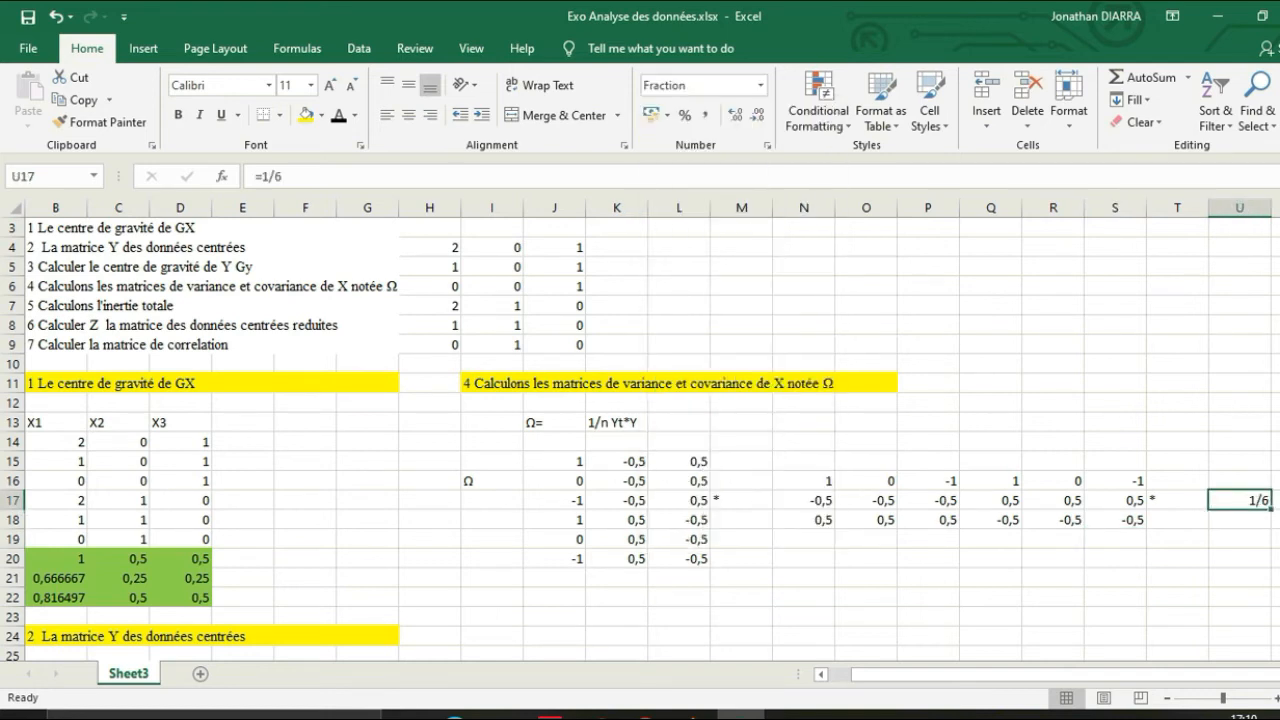
left_click(990, 597)
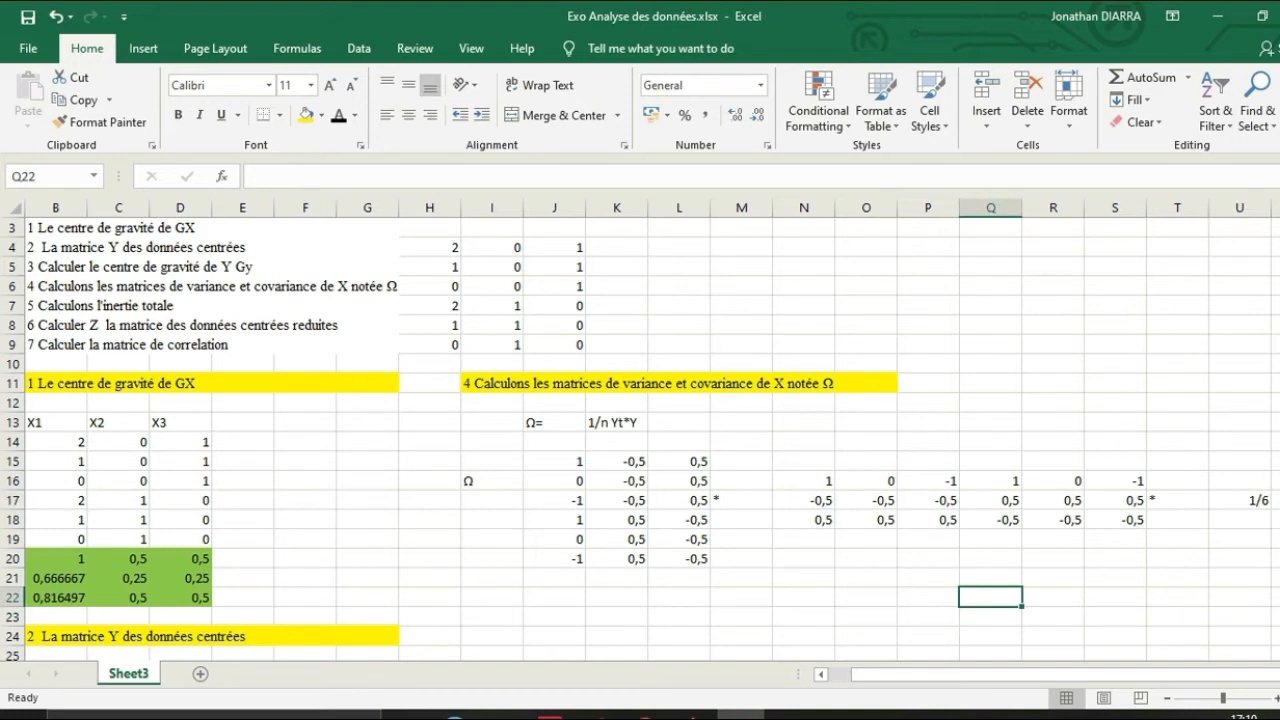
left_click(1053, 578)
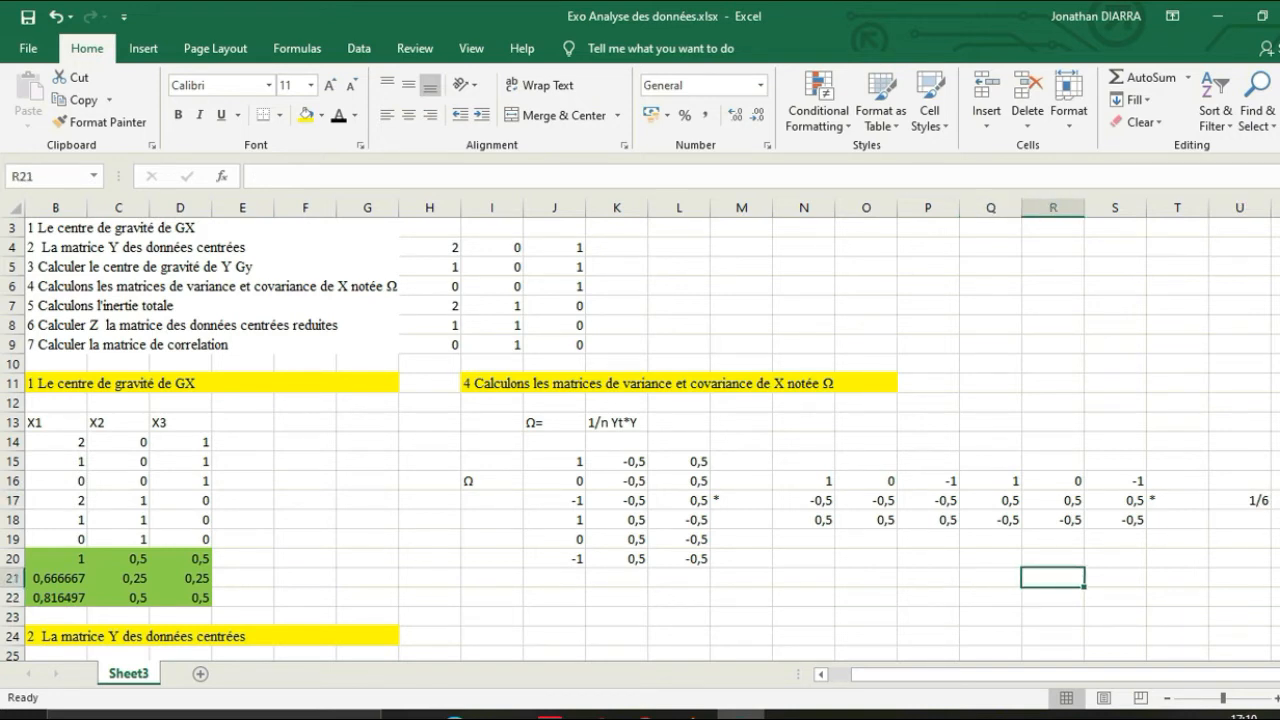
left_click(741, 500)
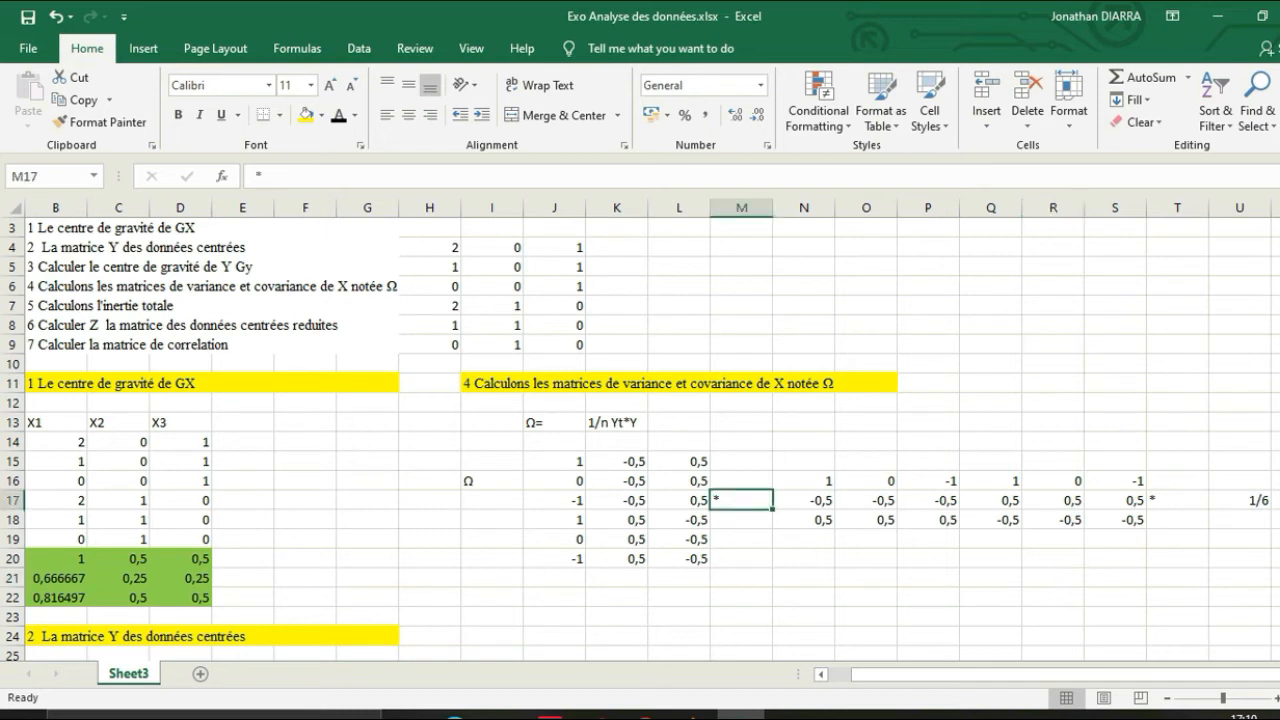
left_click(679, 481)
left_click(928, 500)
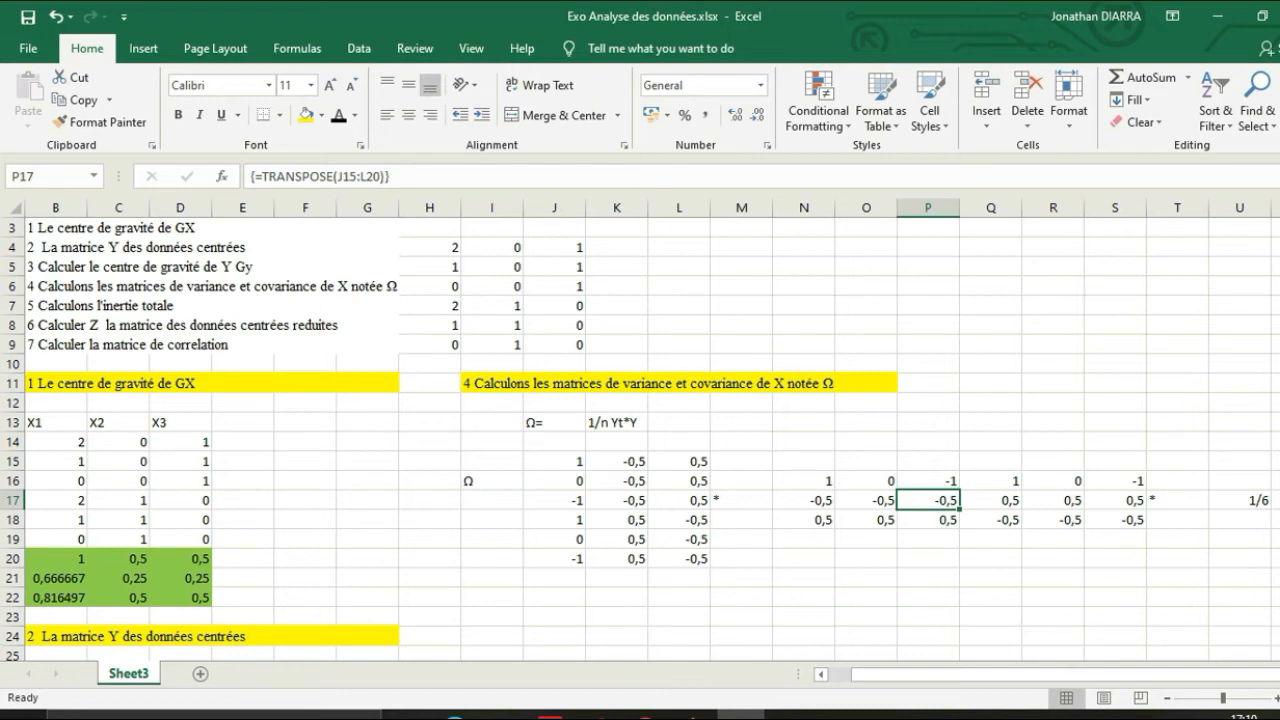
- Copy the Ω= label from J13 into cell I22 below the Y matrix
scroll(640, 400, "down", 3)
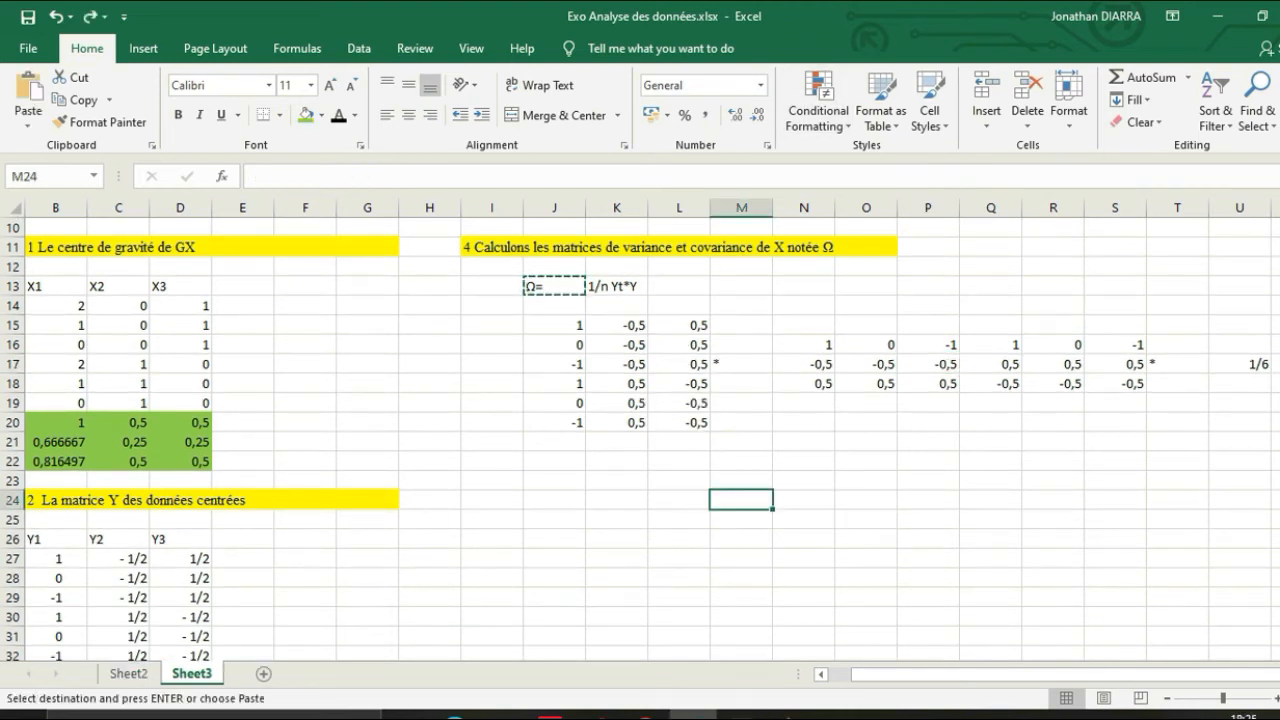
left_click(492, 481)
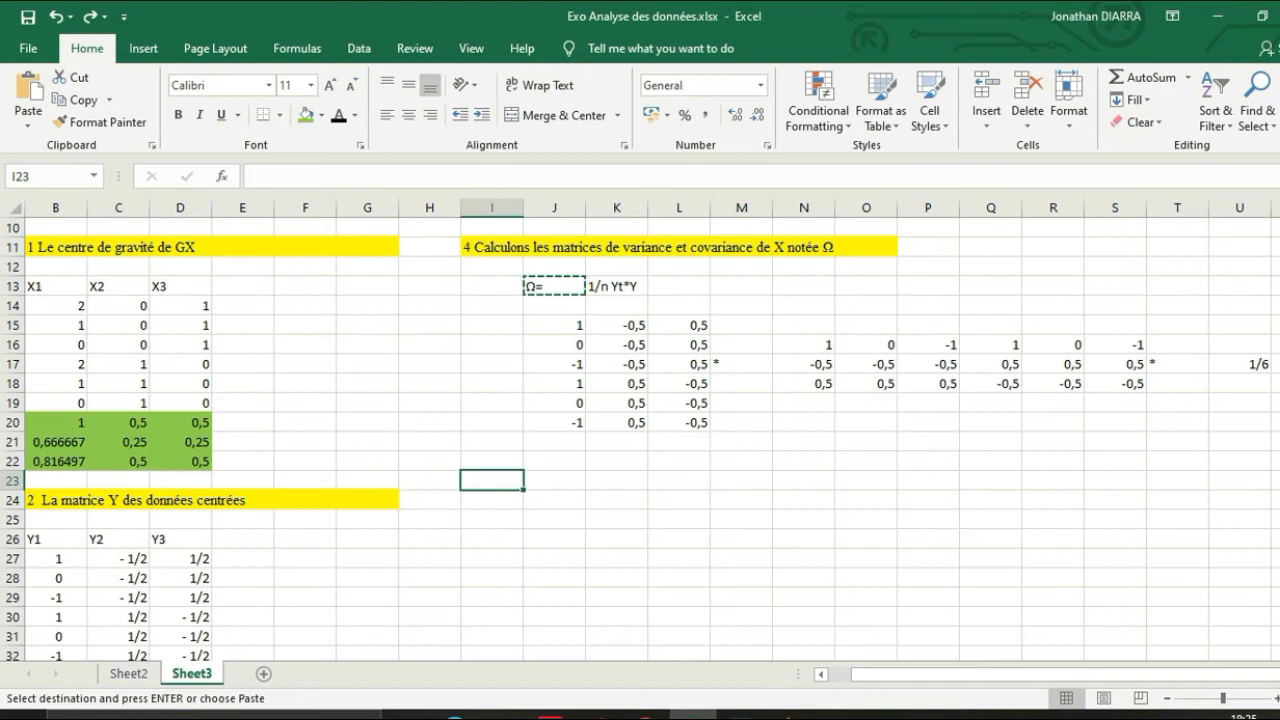
left_click(554, 481)
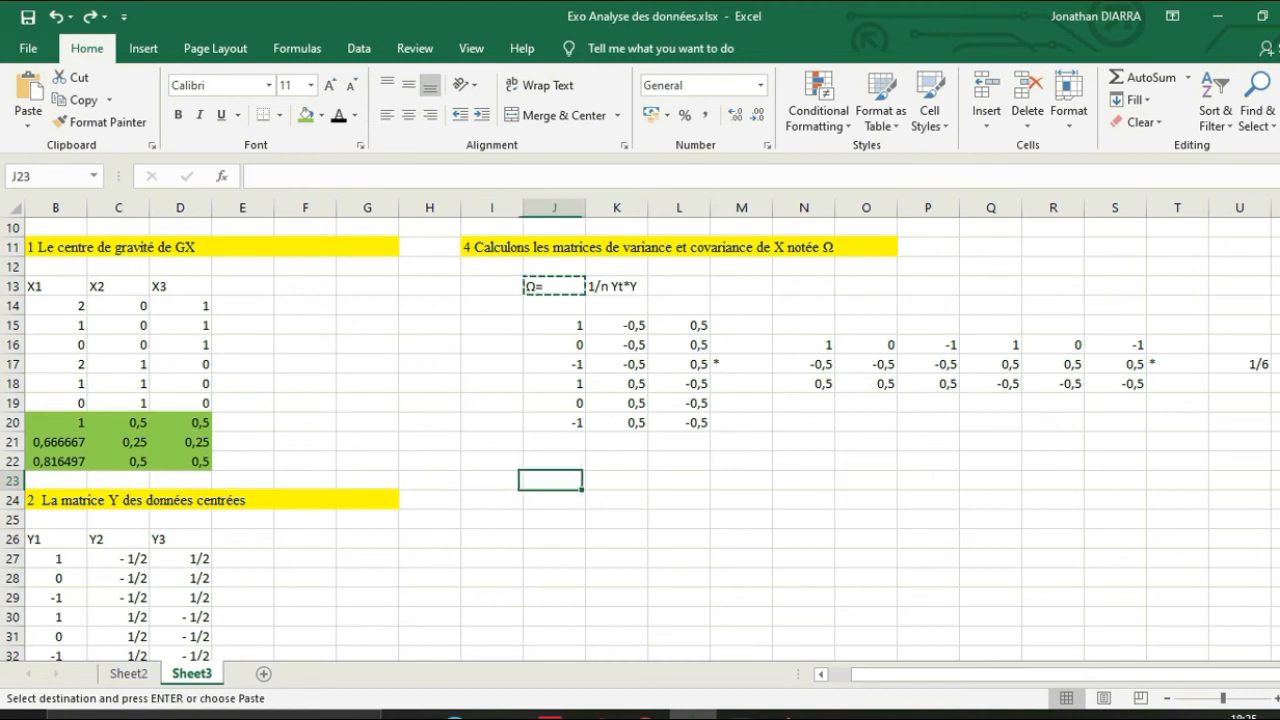
left_click(554, 287)
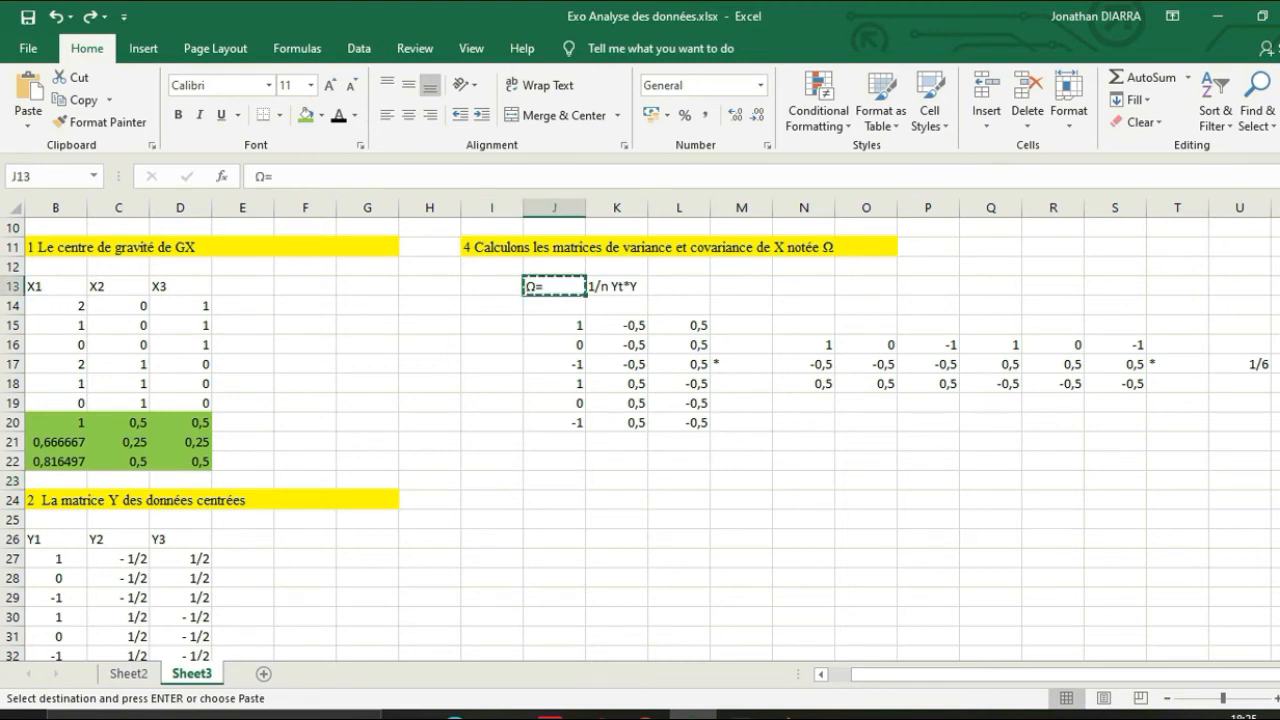
left_click(492, 442)
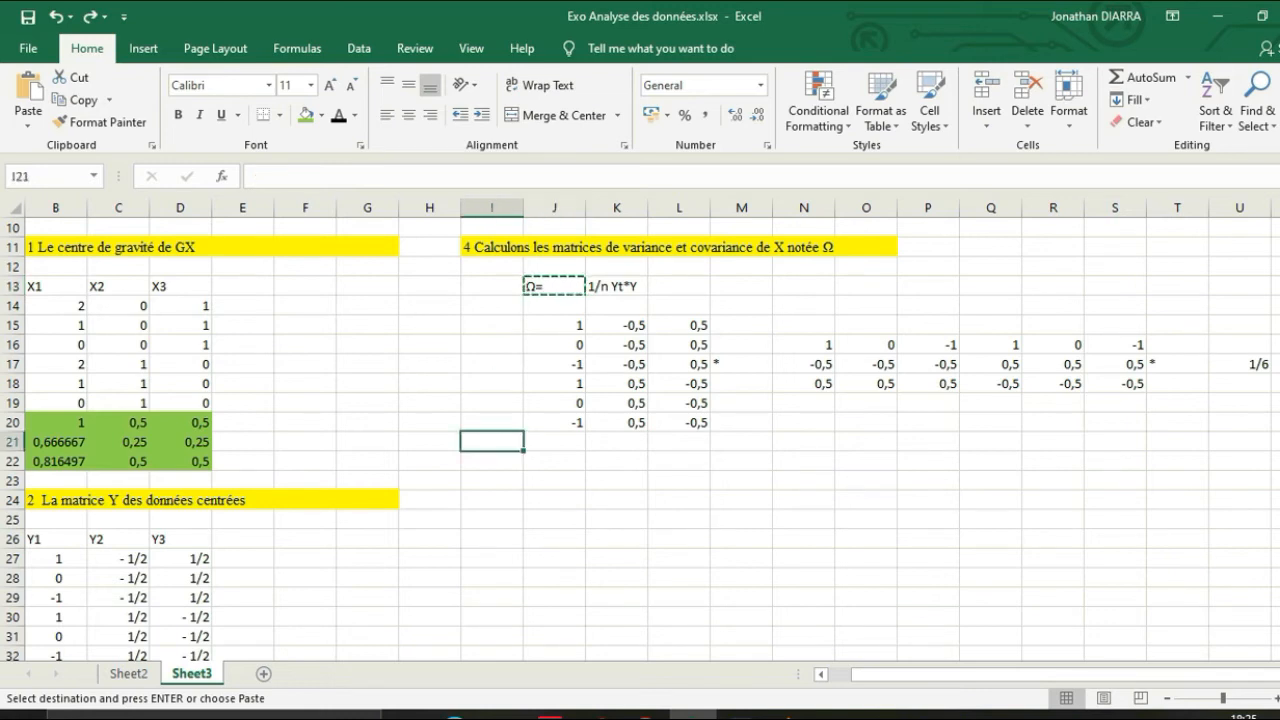
left_click(492, 461)
type("Ω=")
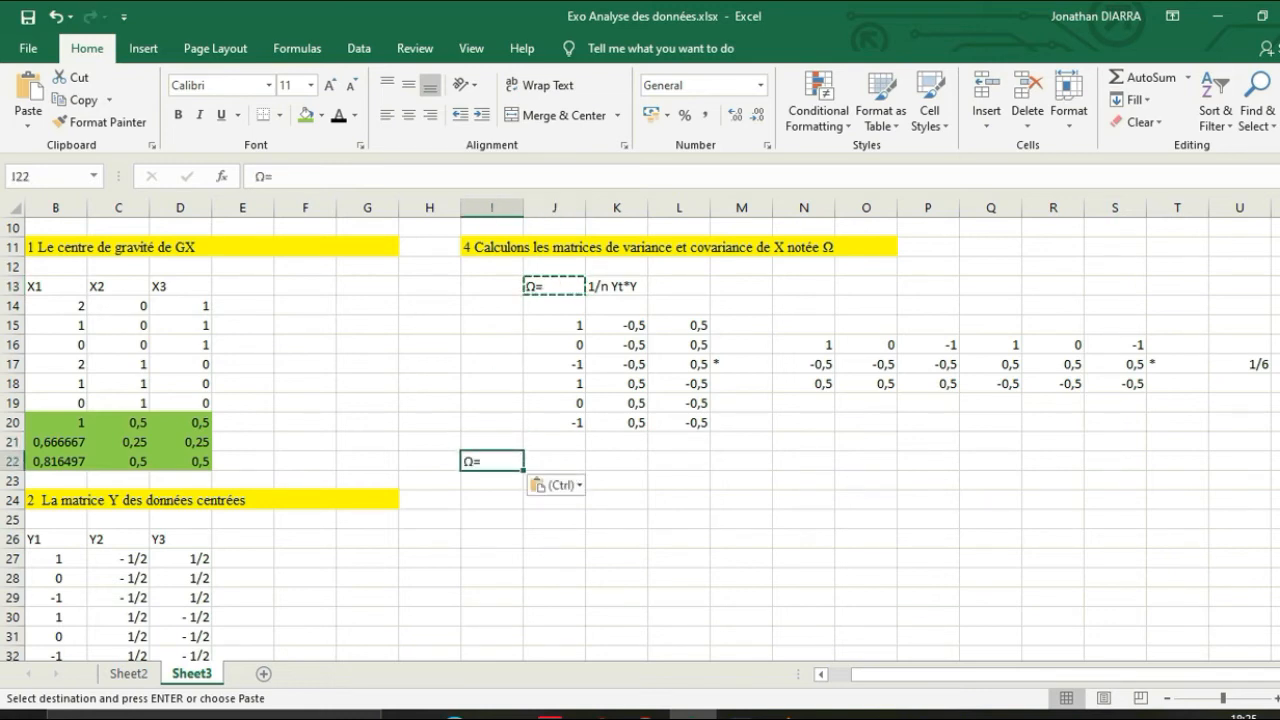
- Fill the Ω= label cell I22 with green and move it down one row to I23
left_click(306, 115)
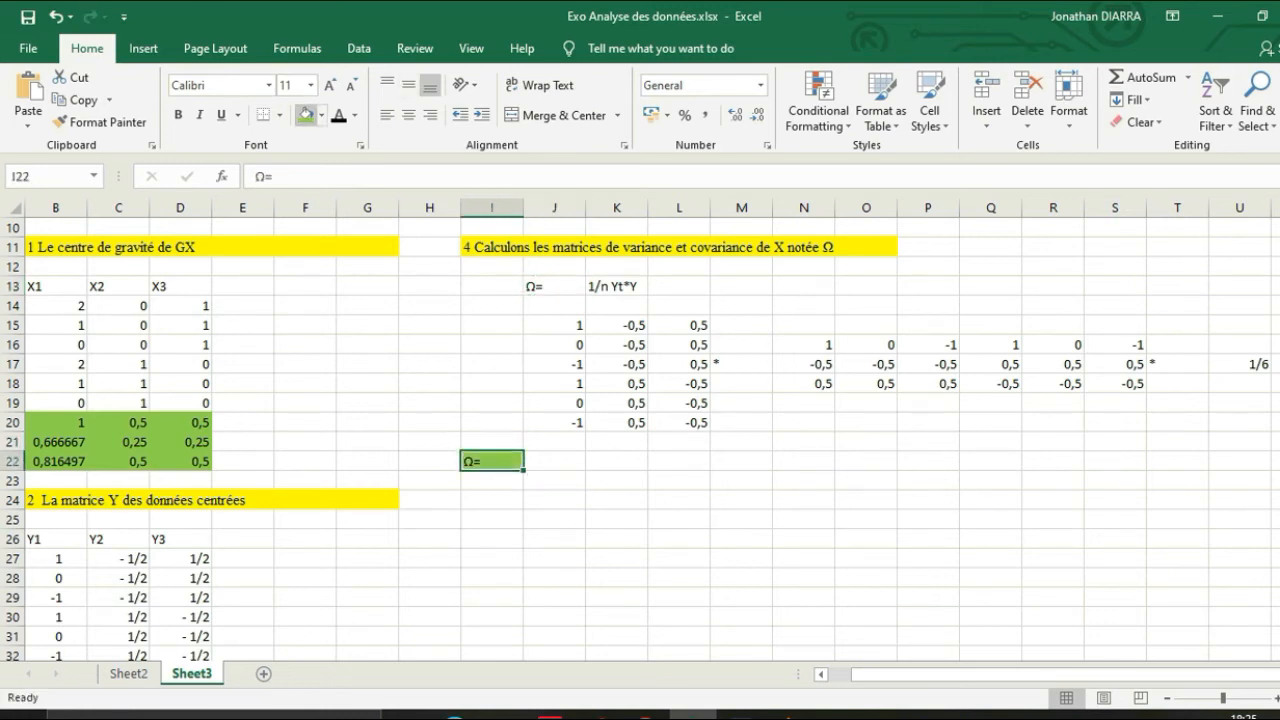
left_click(679, 500)
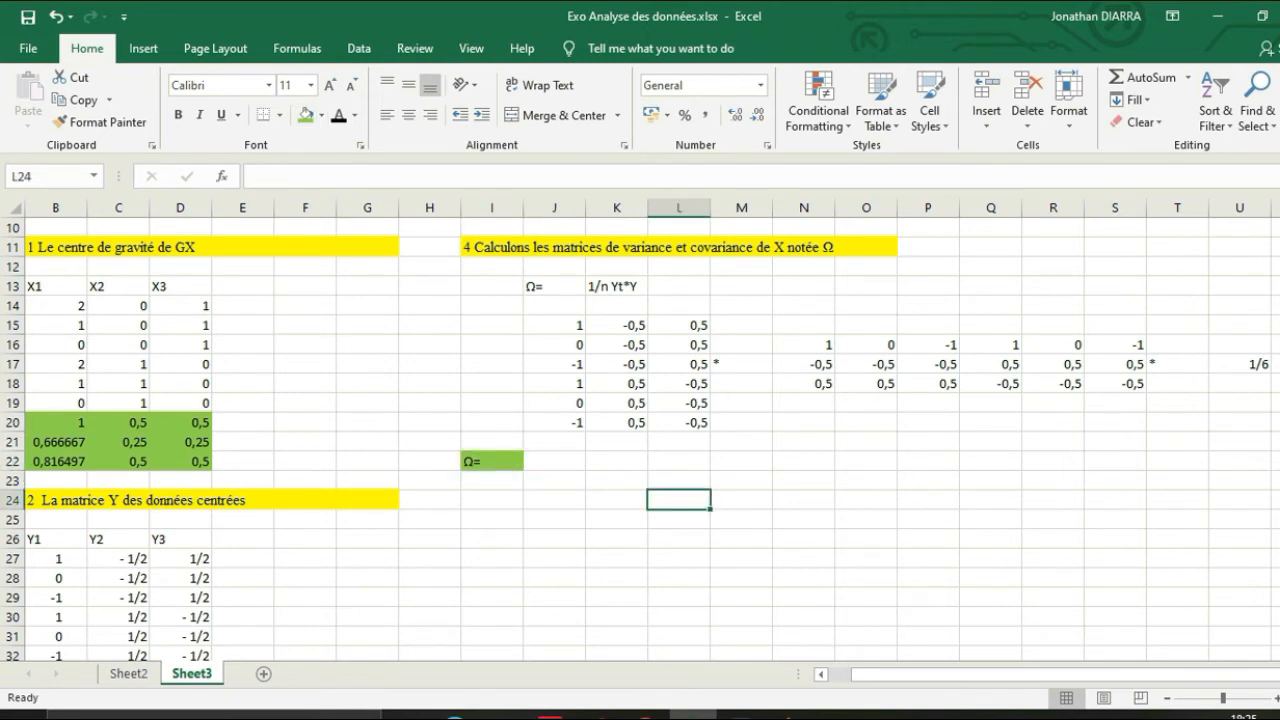
left_click_drag(554, 461, 679, 500)
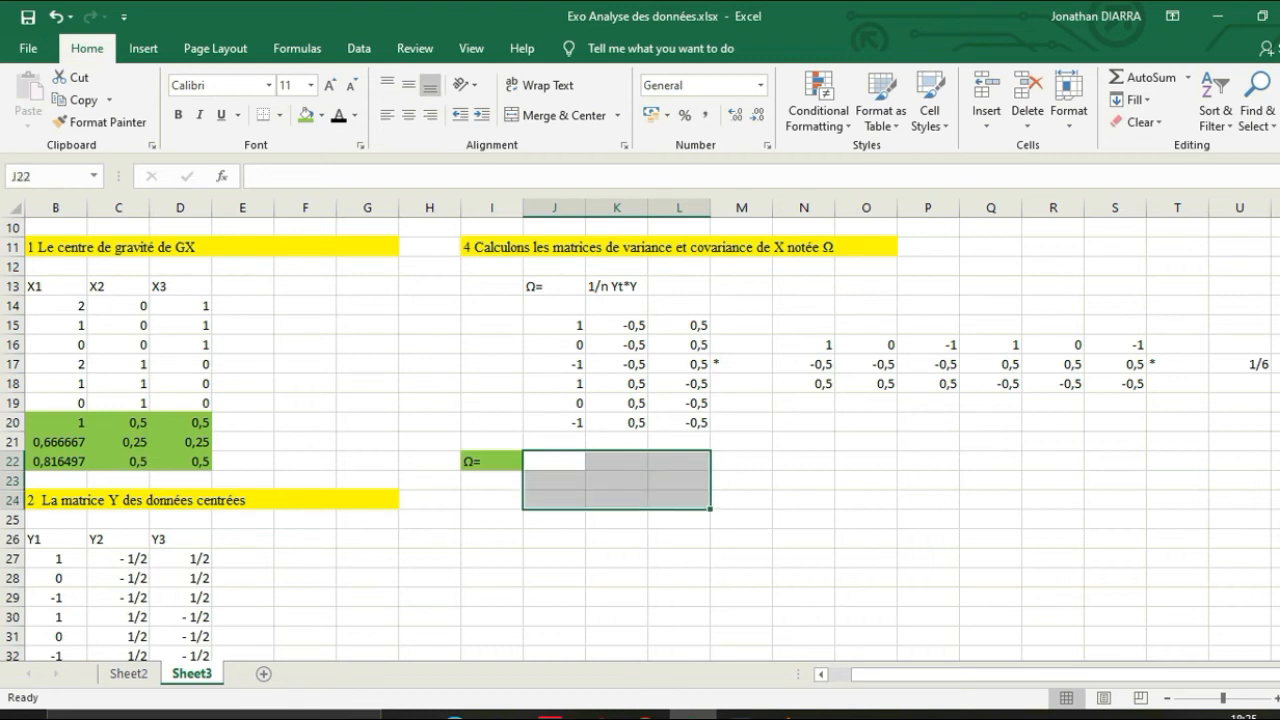
left_click(492, 461)
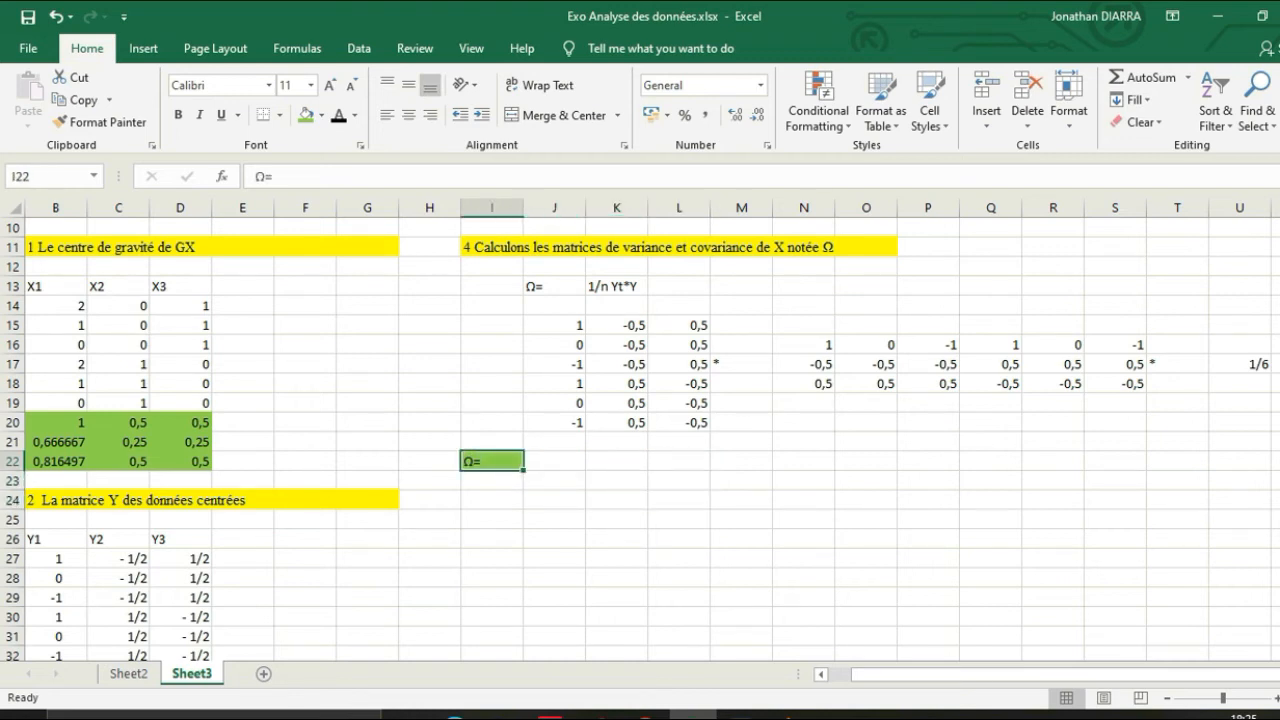
key("ctrl+x")
left_click(492, 481)
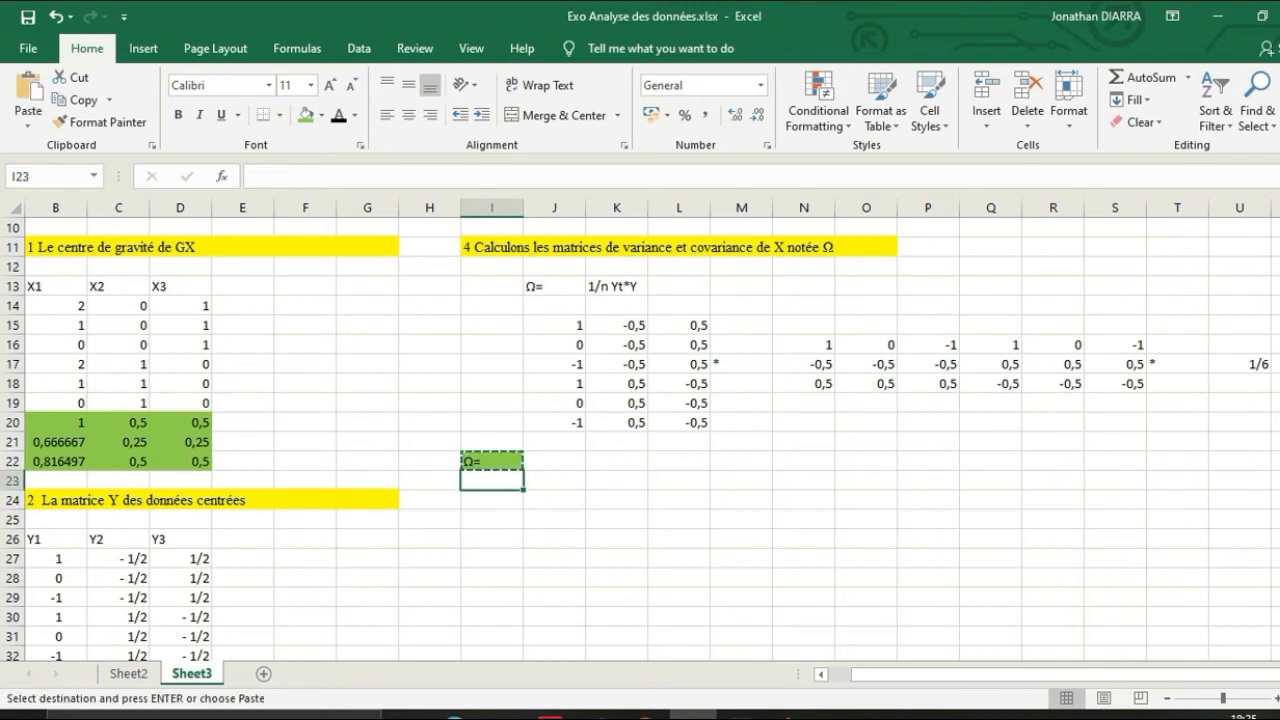
key("ctrl+v")
- Compute the matrix product in J22:L24 with the array formula =MMULT(N16:S18;J15:L20)
left_click_drag(554, 461, 679, 500)
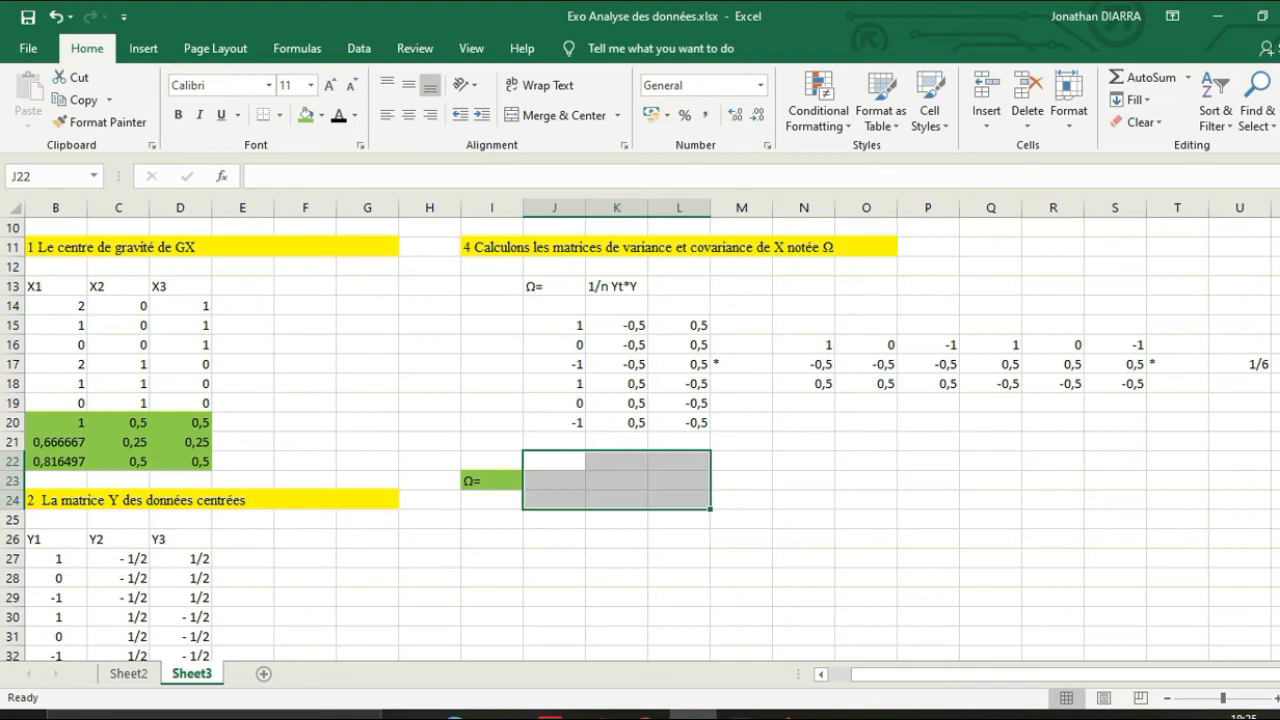
type("=")
key("BackSpace")
type("=")
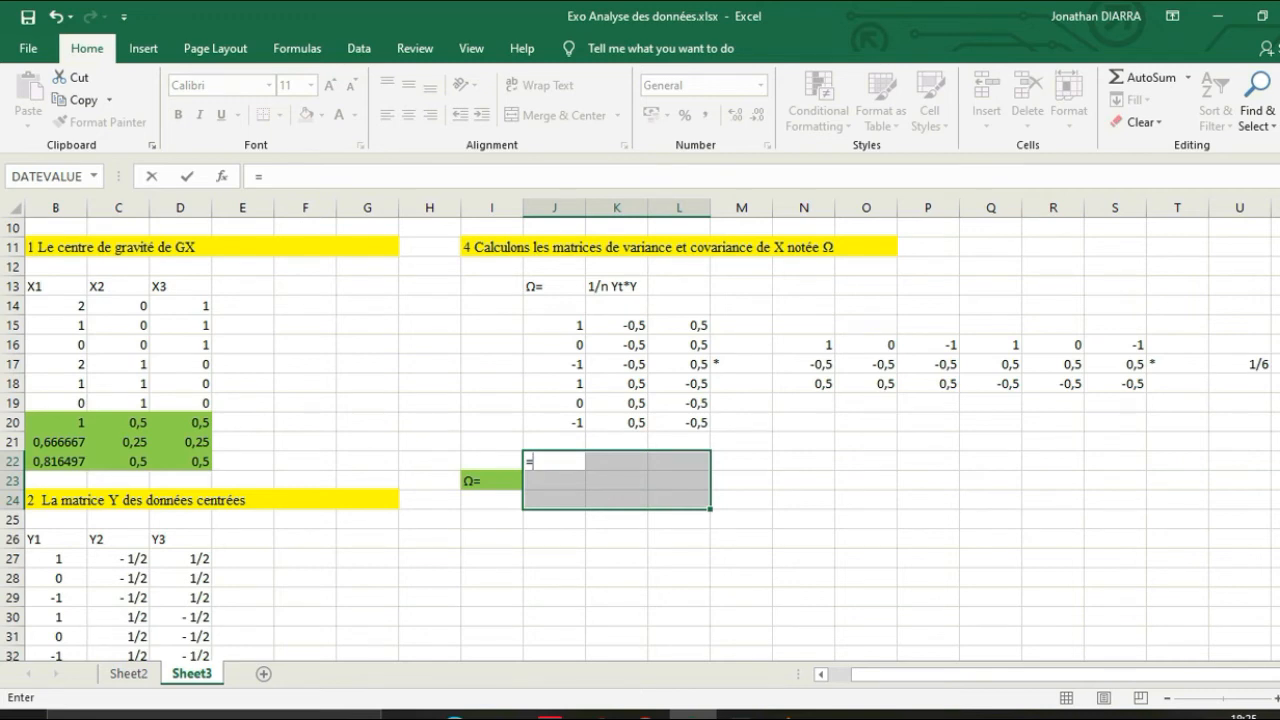
type("mm")
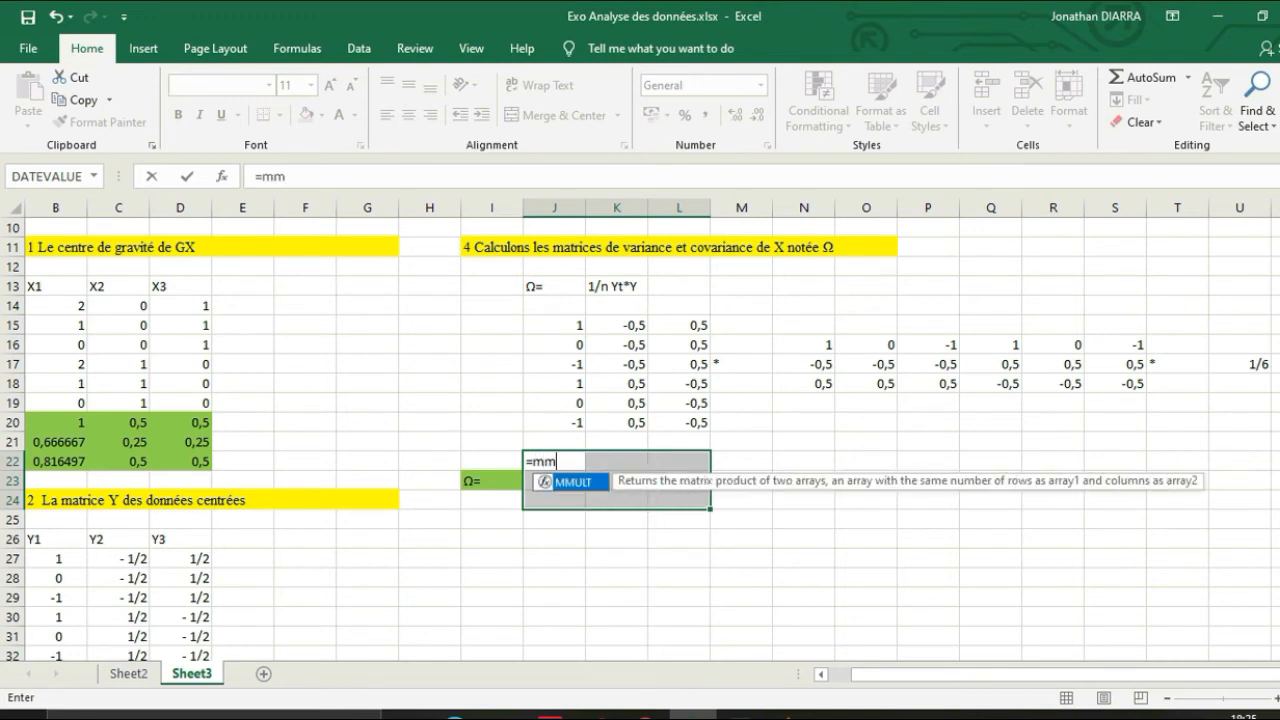
key("Tab")
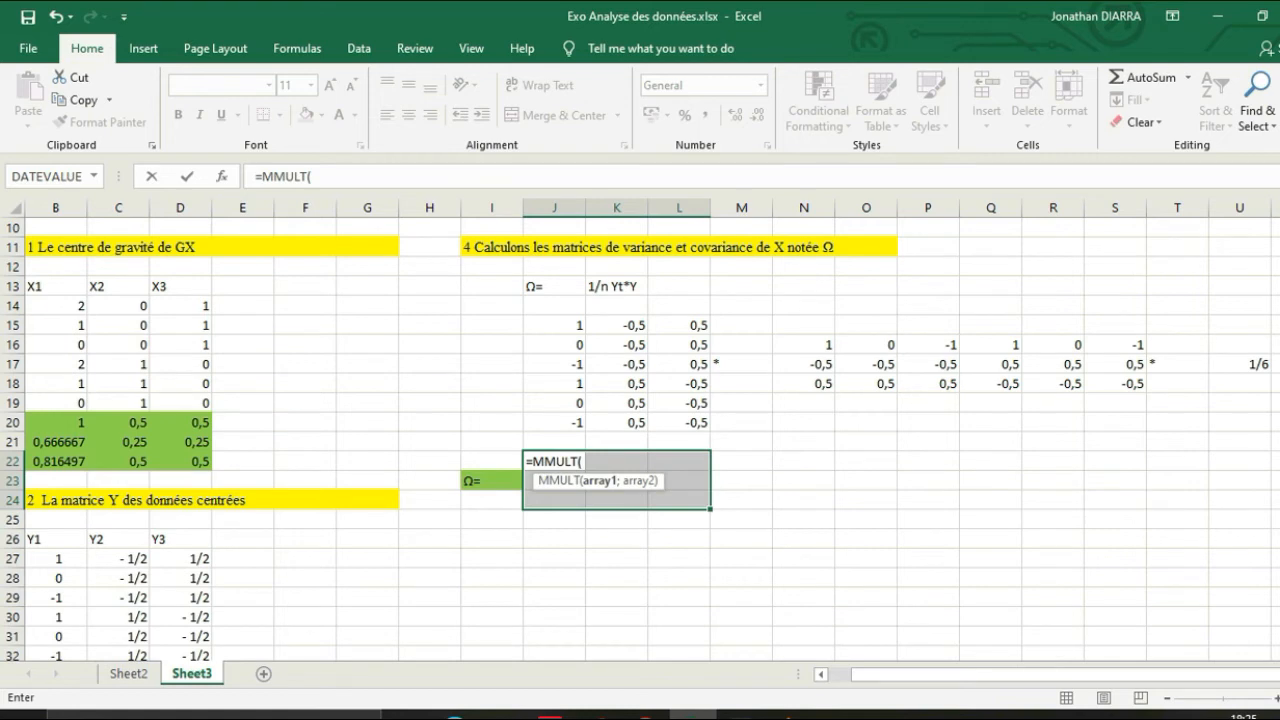
left_click_drag(805, 344, 1146, 388)
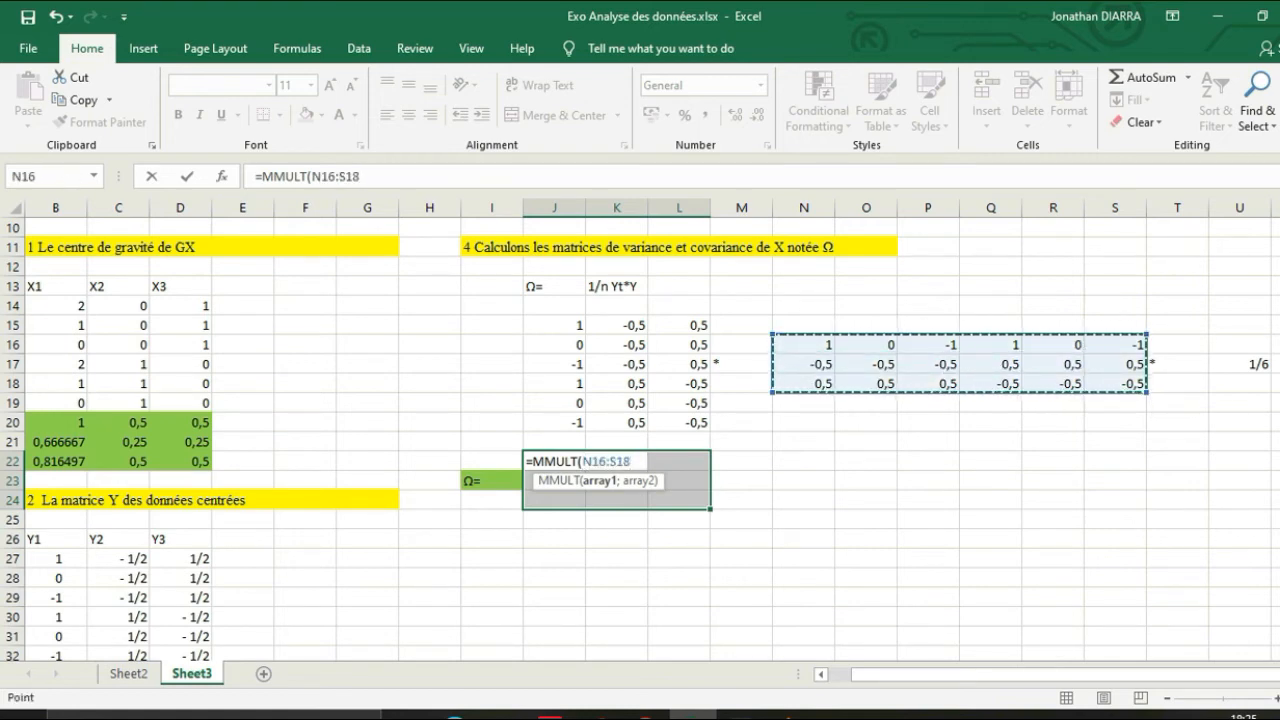
type(";")
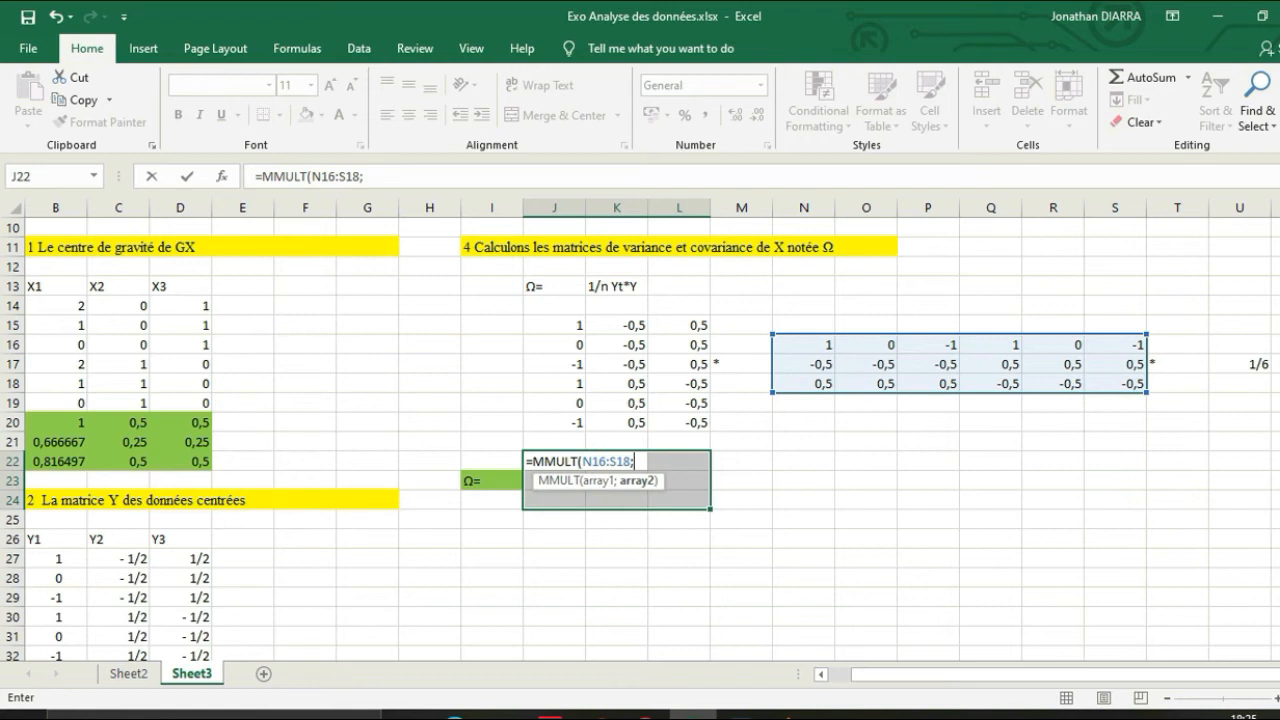
left_click_drag(555, 325, 705, 425)
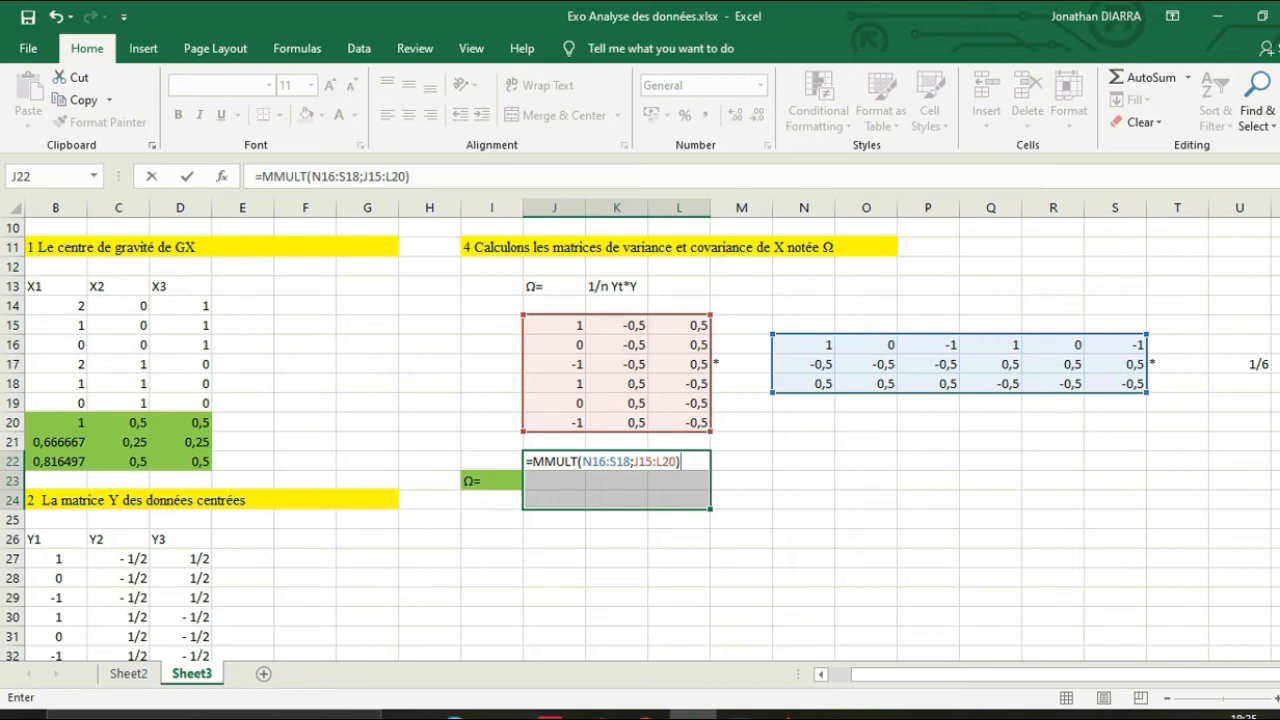
key("ctrl+shift+Return")
left_click(866, 500)
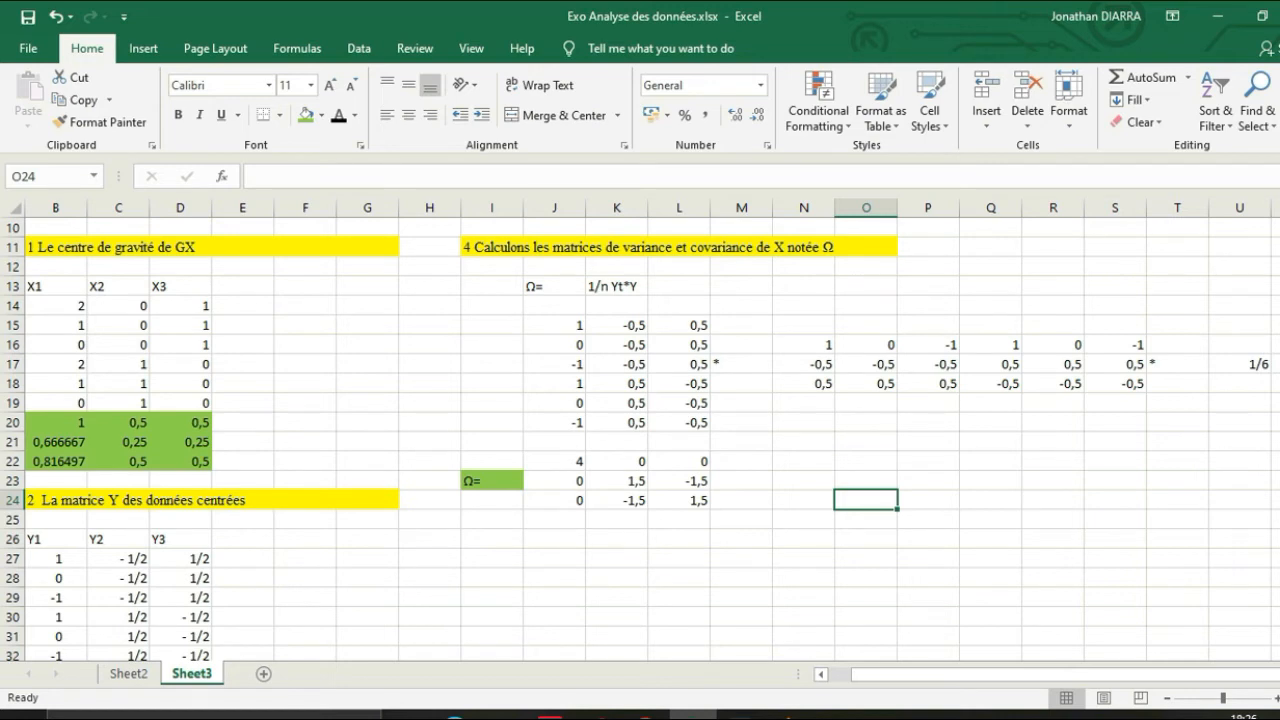
- Enter the text /6 in M23 beside the product matrix and align it right
double_click(741, 481)
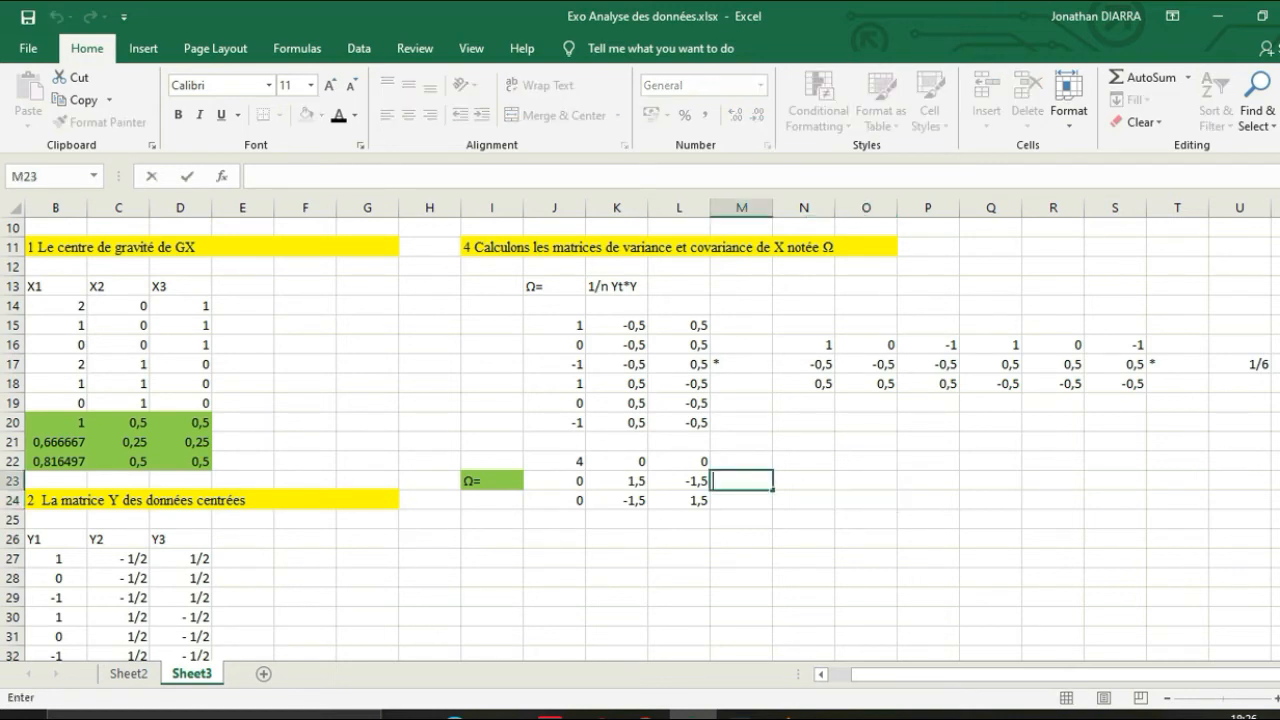
type("/6")
left_click(928, 500)
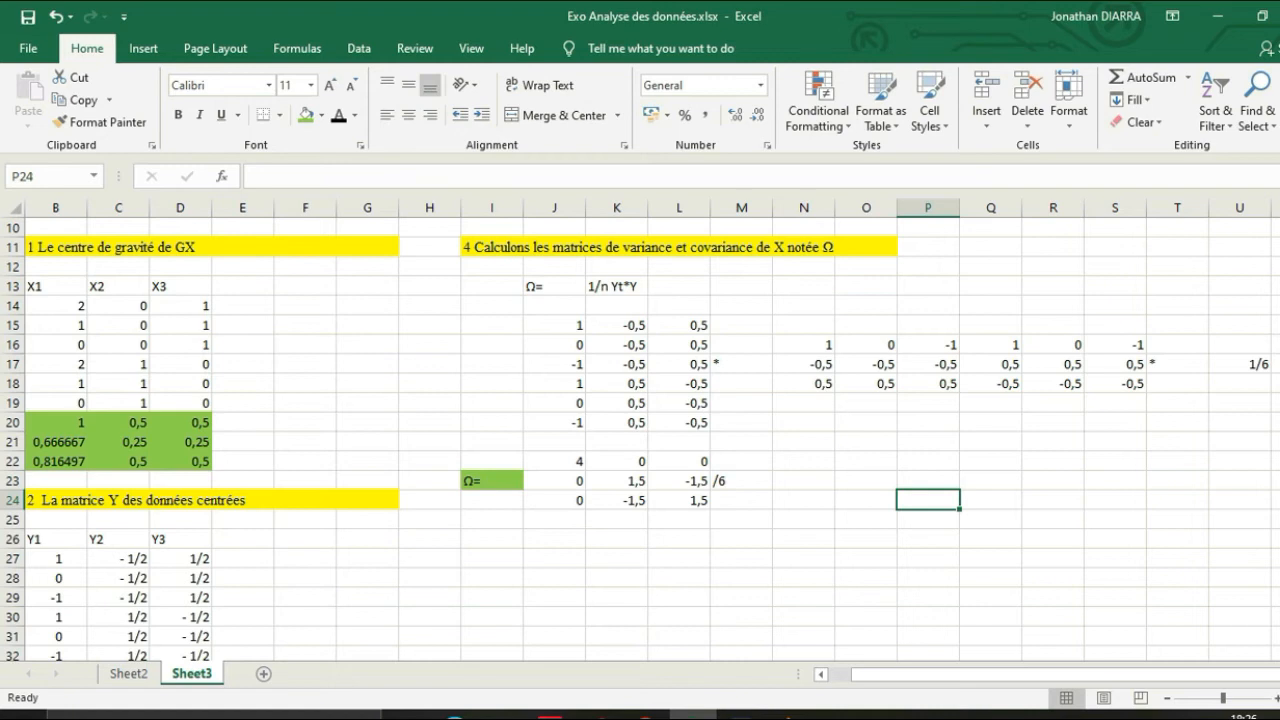
left_click(741, 481)
left_click(430, 115)
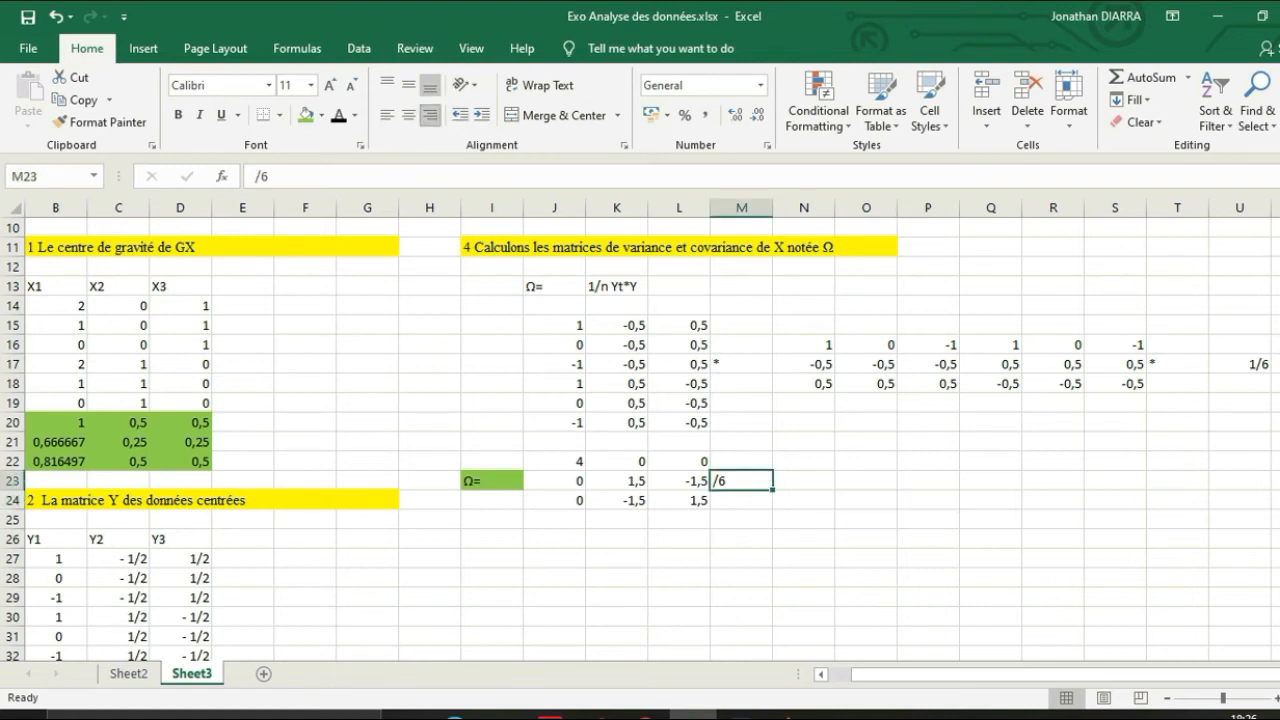
left_click(804, 481)
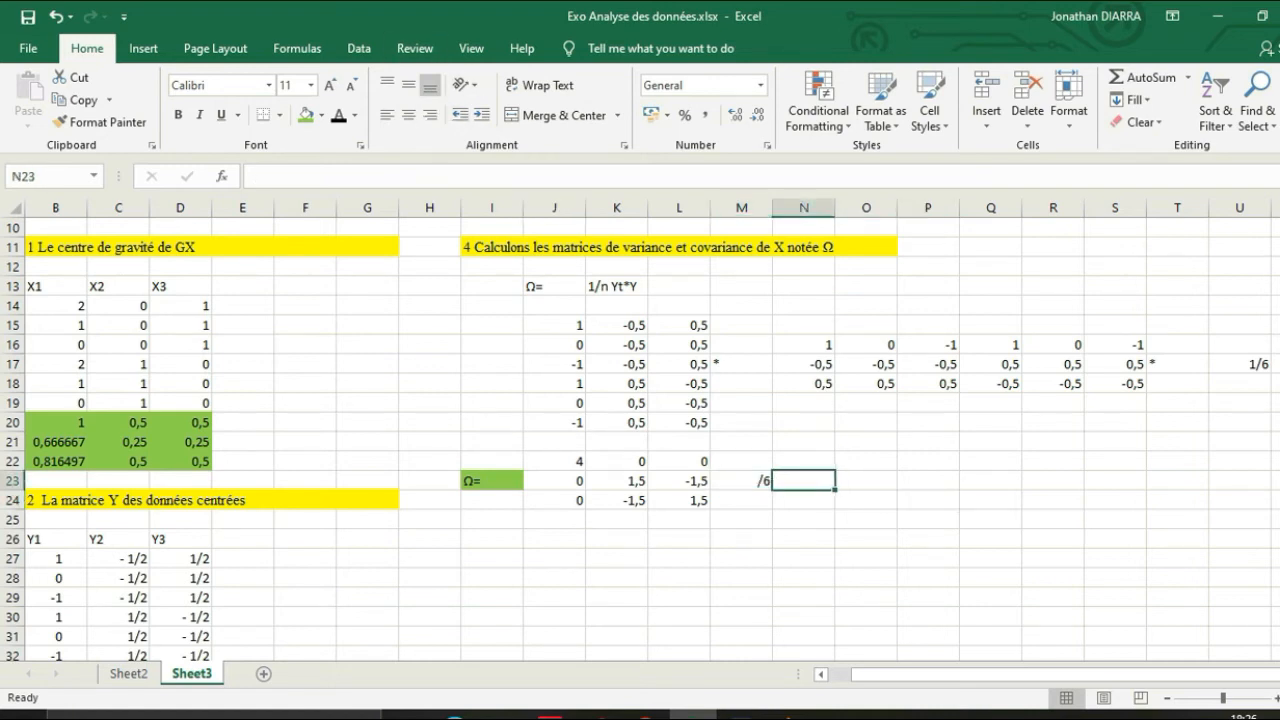
- Copy the green Ω= label from I23 to N23
left_click(492, 481)
key("ctrl+c")
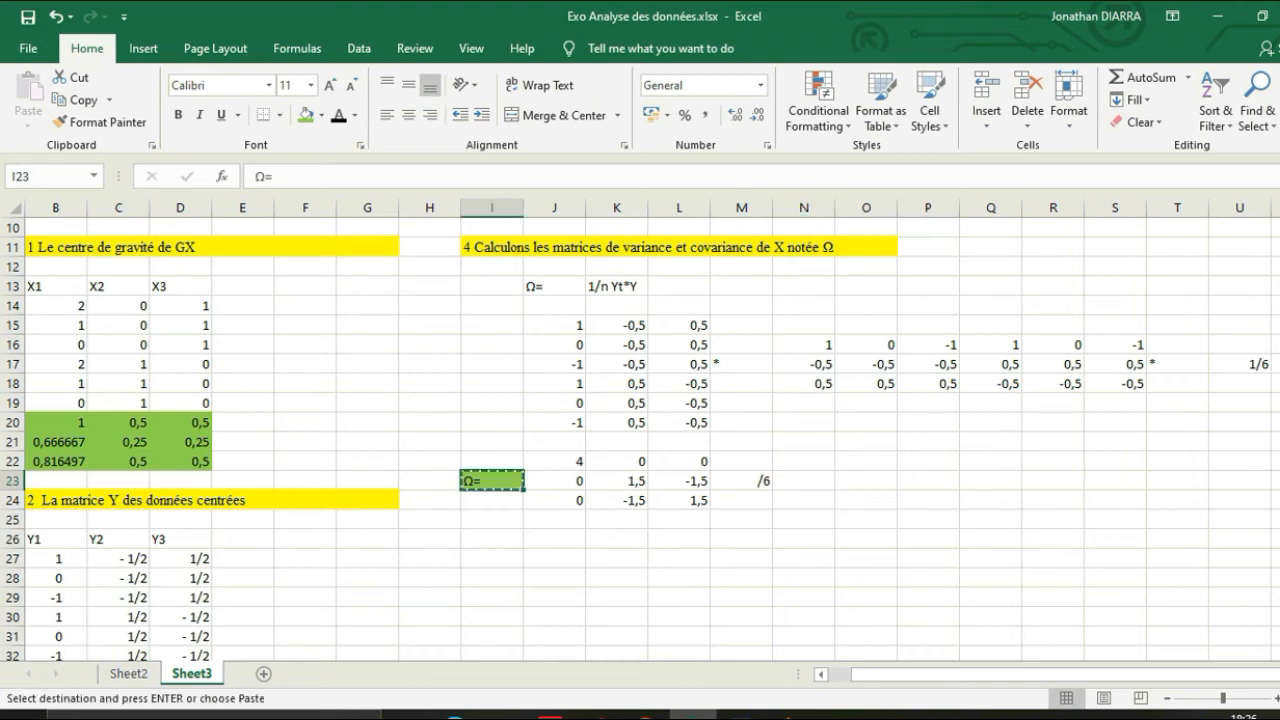
left_click(804, 481)
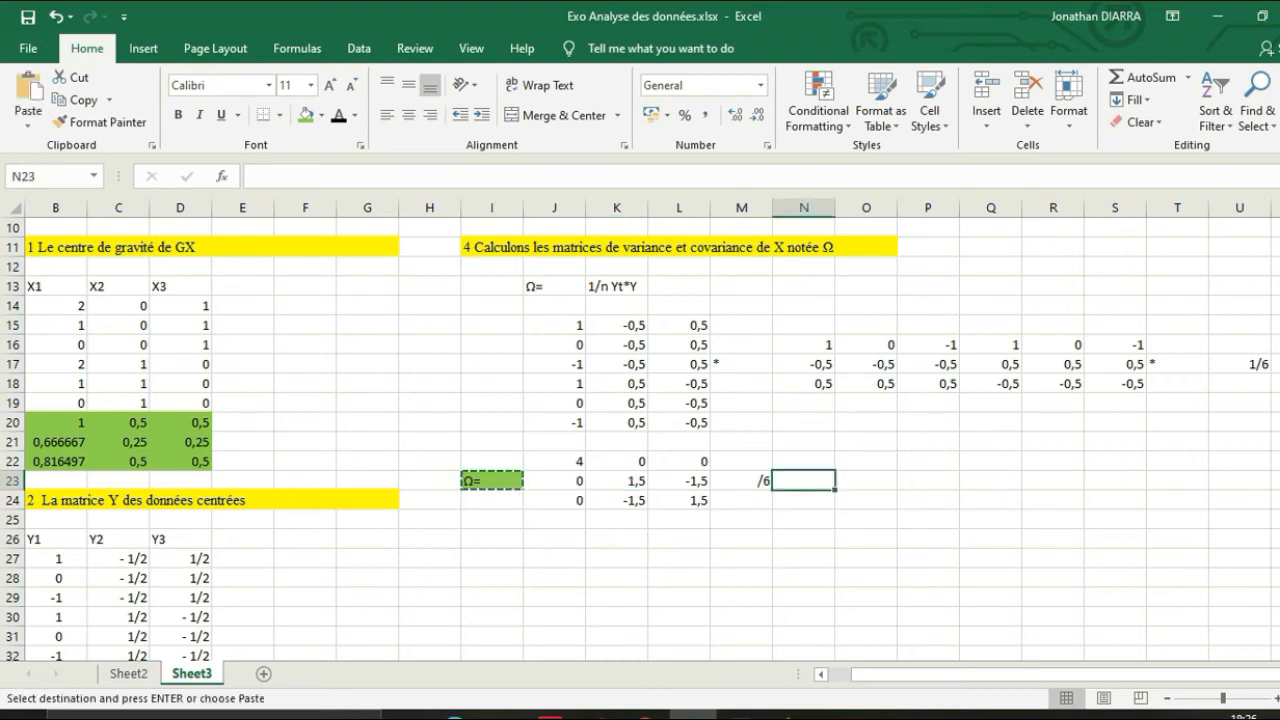
key("ctrl+v")
- Enter the formula =J22/6 in O22 to divide the first element of the product matrix by 6
left_click(866, 494)
left_click(866, 481)
double_click(866, 461)
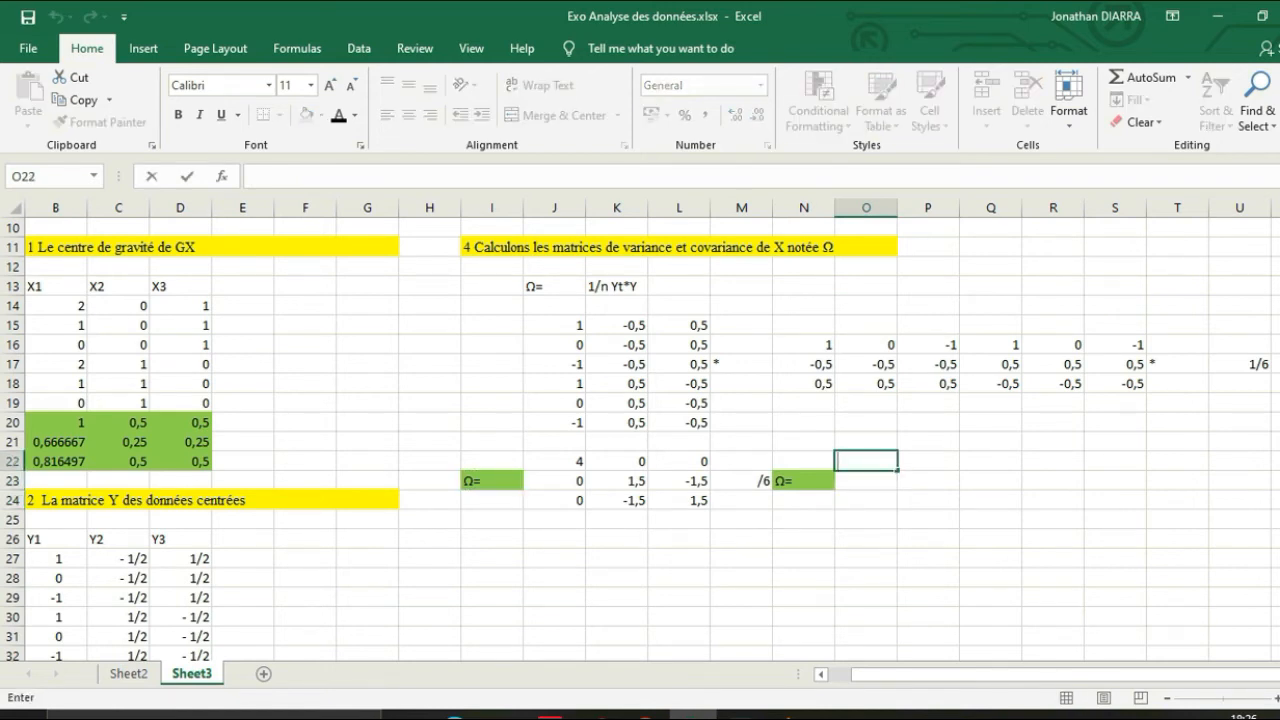
type("+")
key("BackSpace")
type("=")
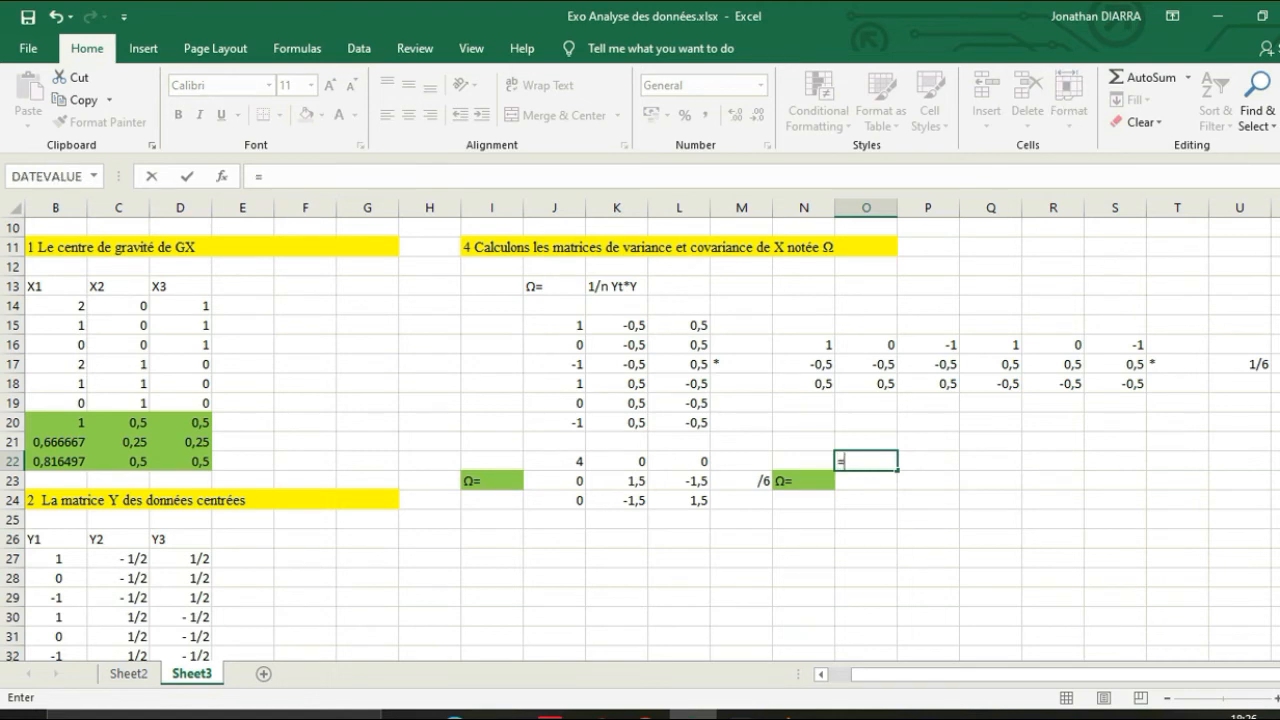
left_click(554, 461)
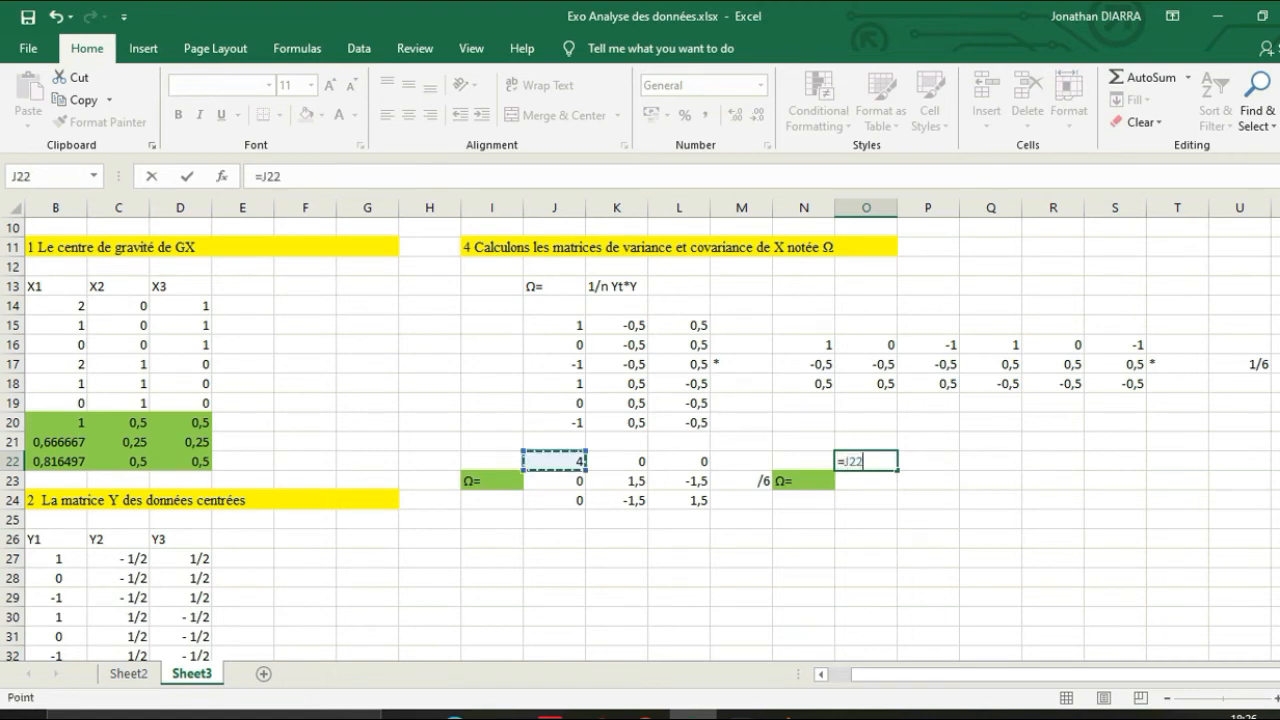
type("!")
key("BackSpace")
type("/")
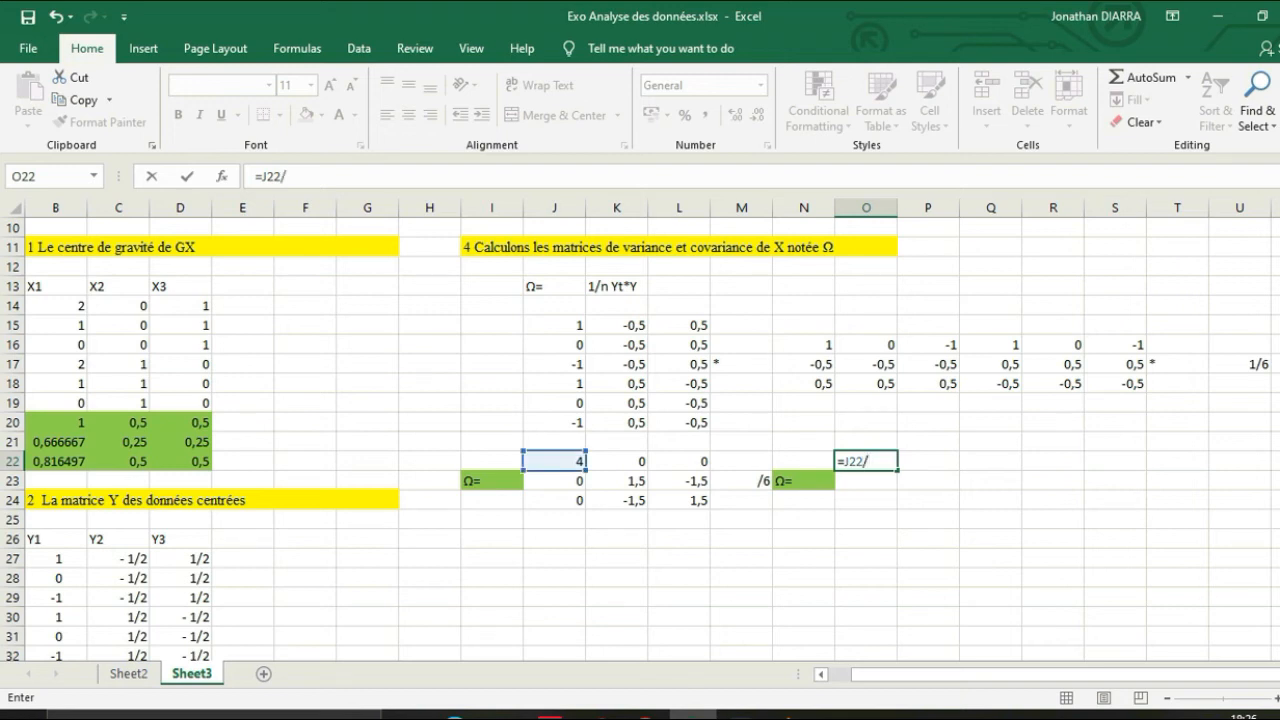
type("6")
key("Return")
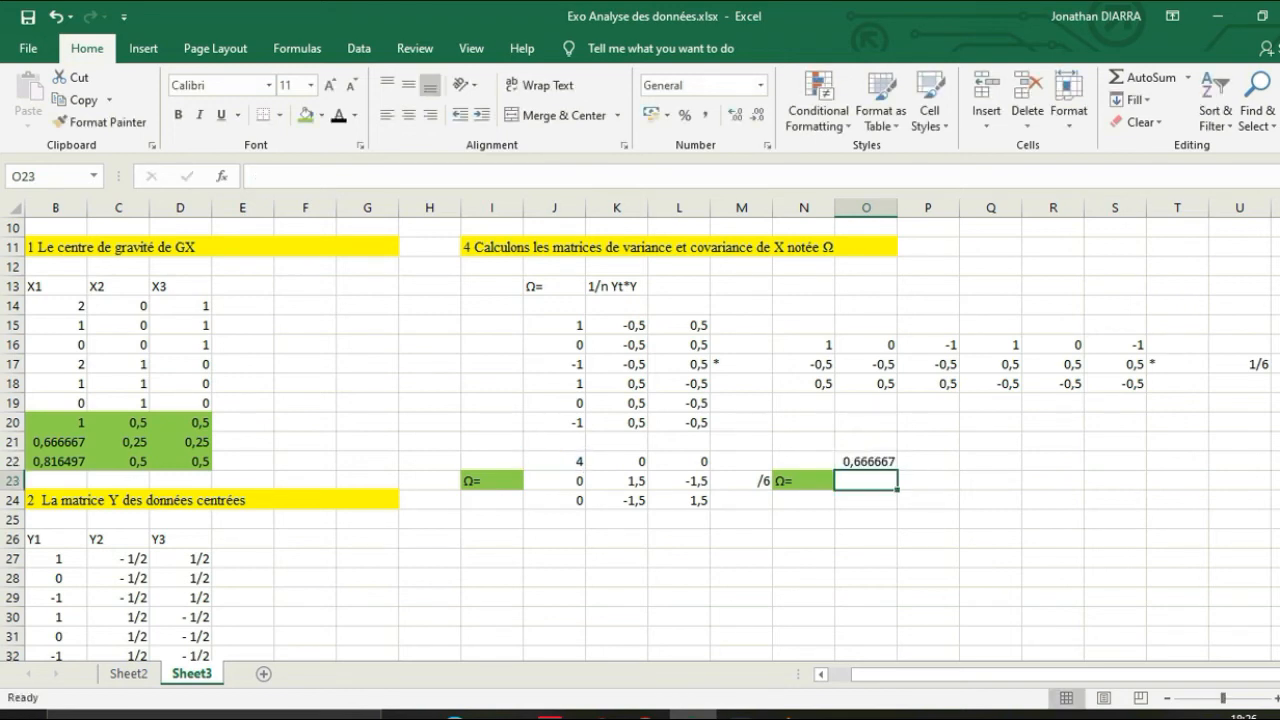
- Fill the O22 formula across and down to cover the 3×3 range O22:Q24
left_click(866, 461)
left_click_drag(897, 470, 1014, 505)
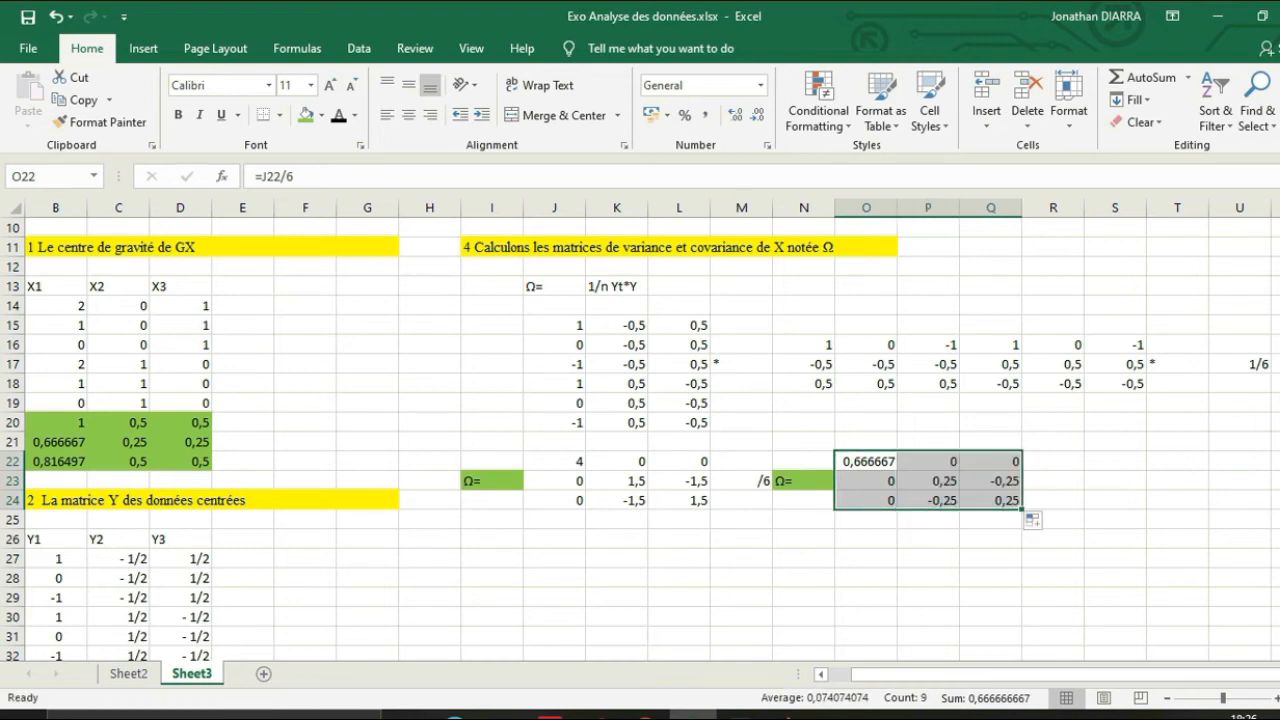
left_click(1115, 480)
- Format the resulting matrix in O22:Q24 as fractions
left_click_drag(866, 461, 990, 500)
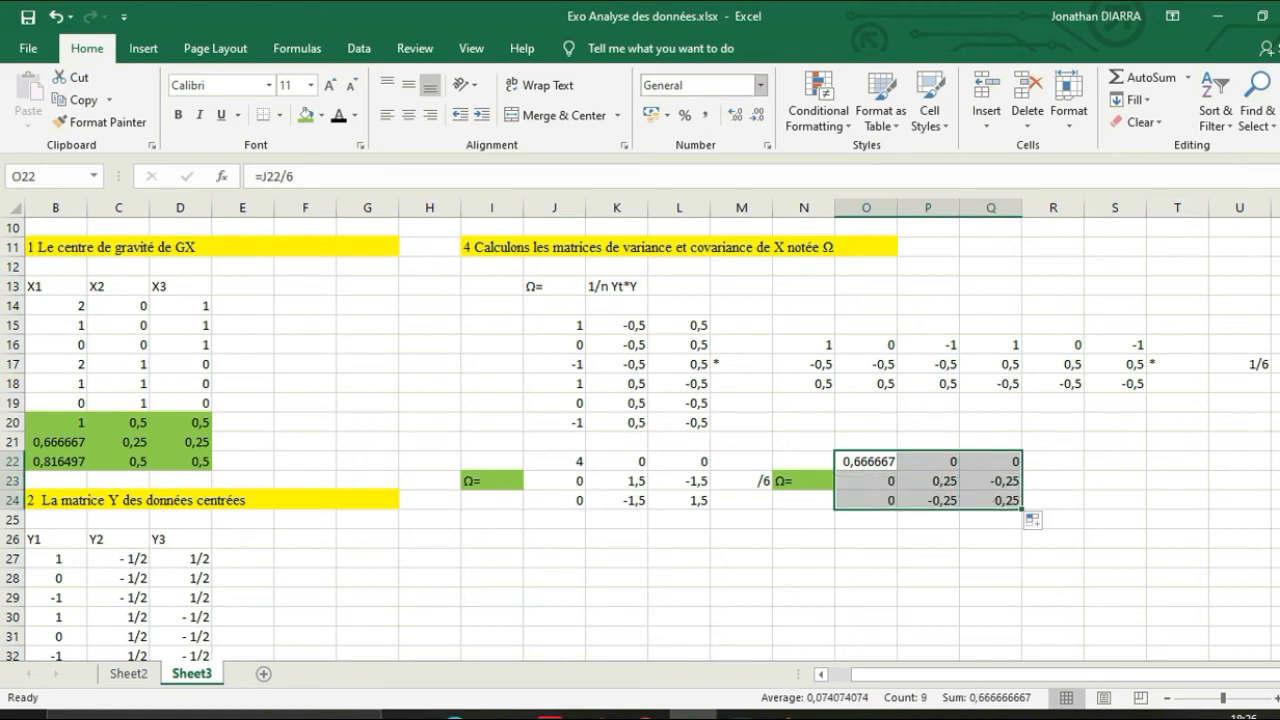
left_click(760, 85)
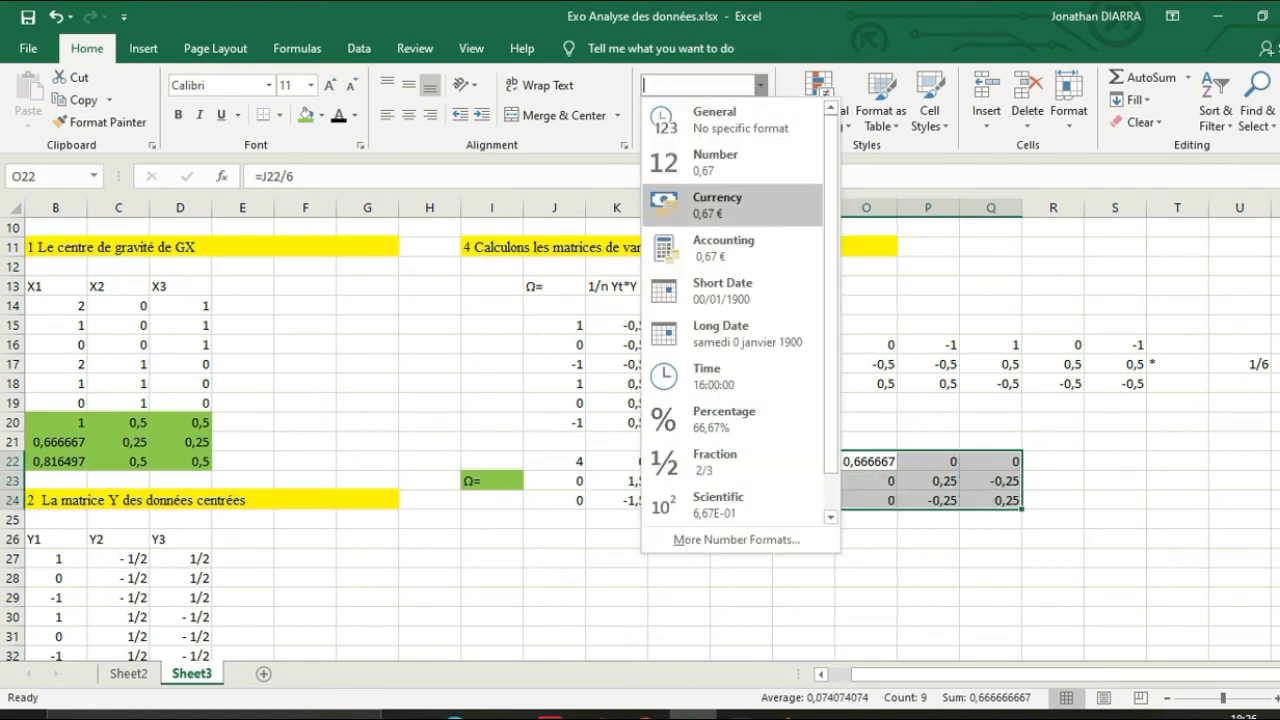
left_click(720, 462)
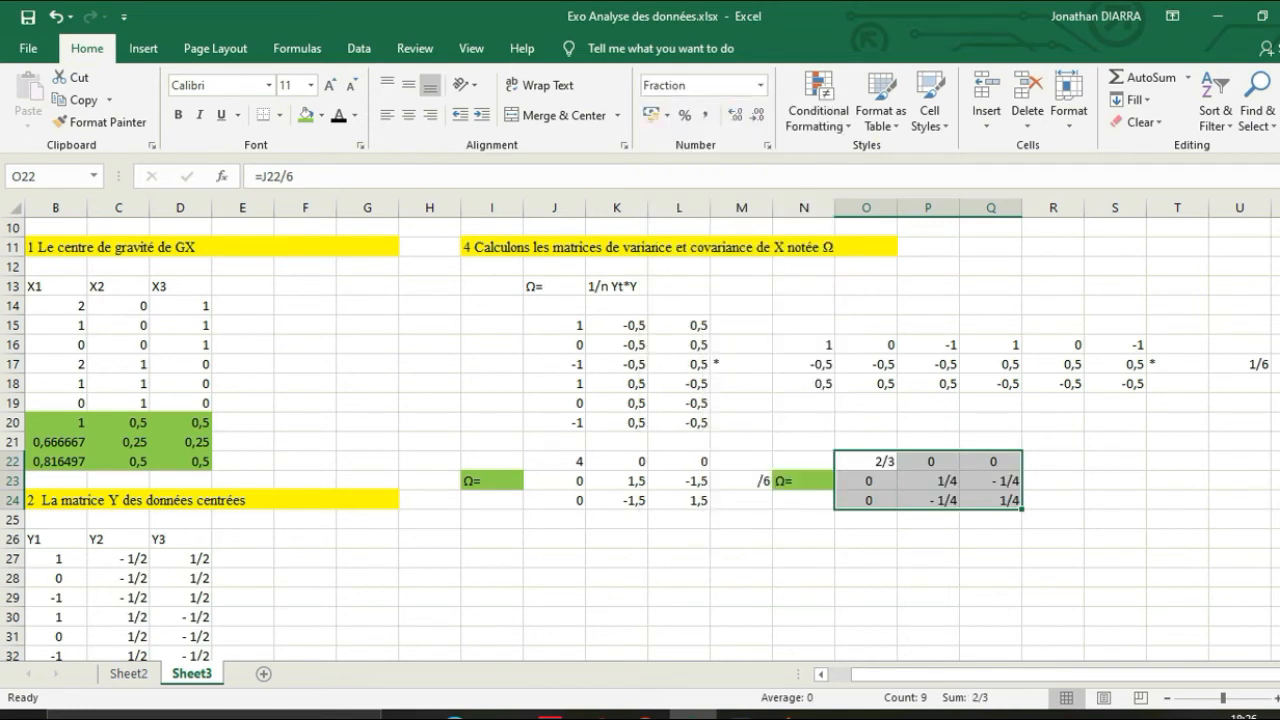
left_click(1177, 422)
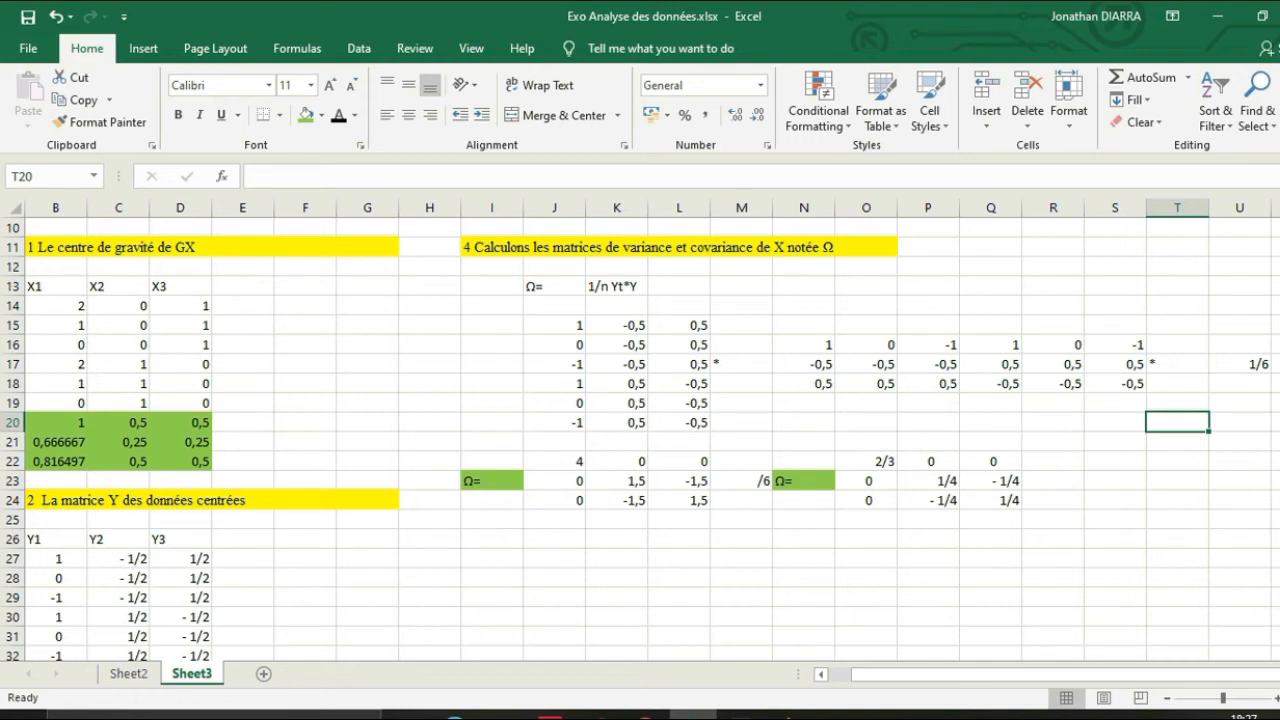
- Copy the heading text "5 Calculons l'inertie totale" from B7 into J26 below the Ω matrices
scroll(640, 430, "up", 3)
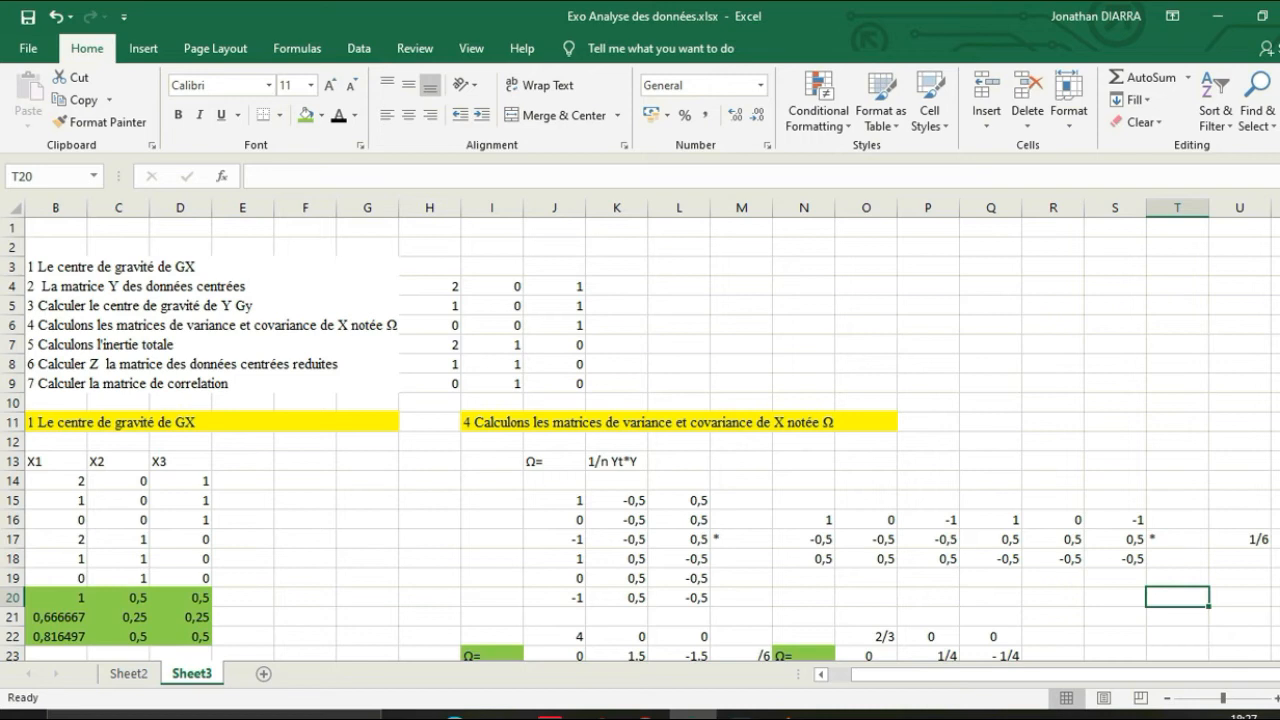
left_click(88, 344)
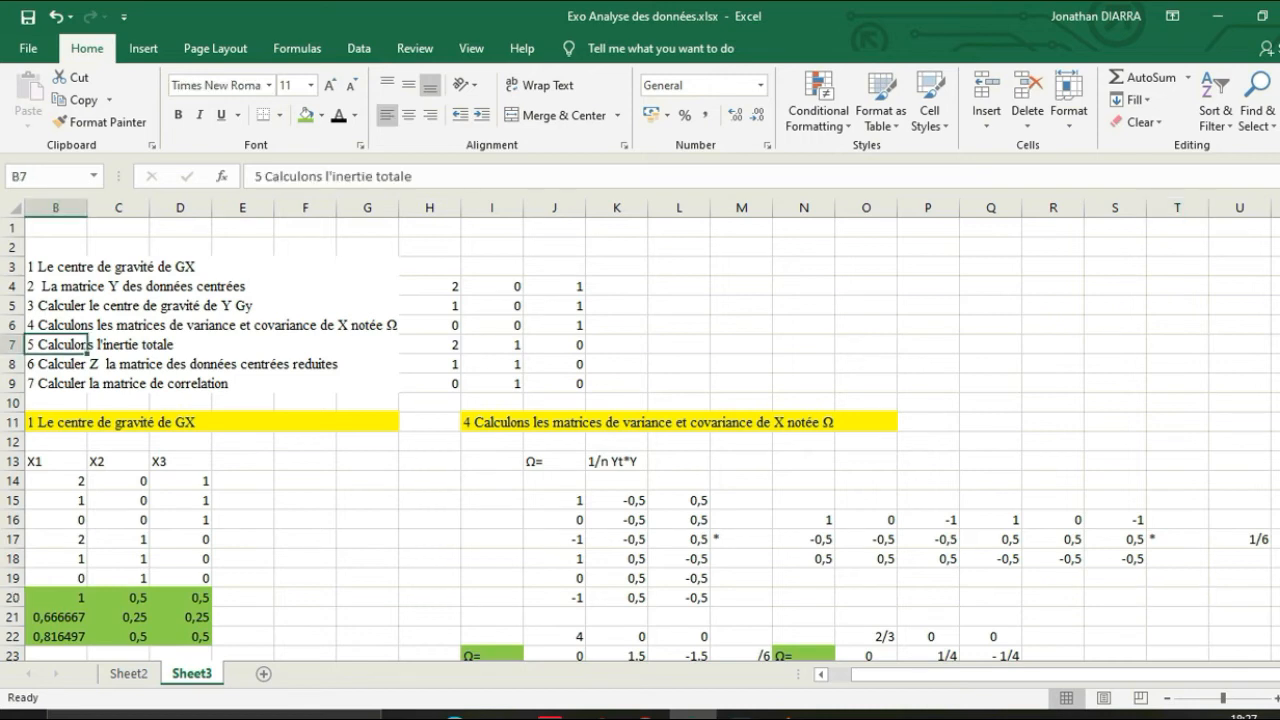
double_click(88, 344)
left_click_drag(28, 344, 176, 344)
key("ctrl+c")
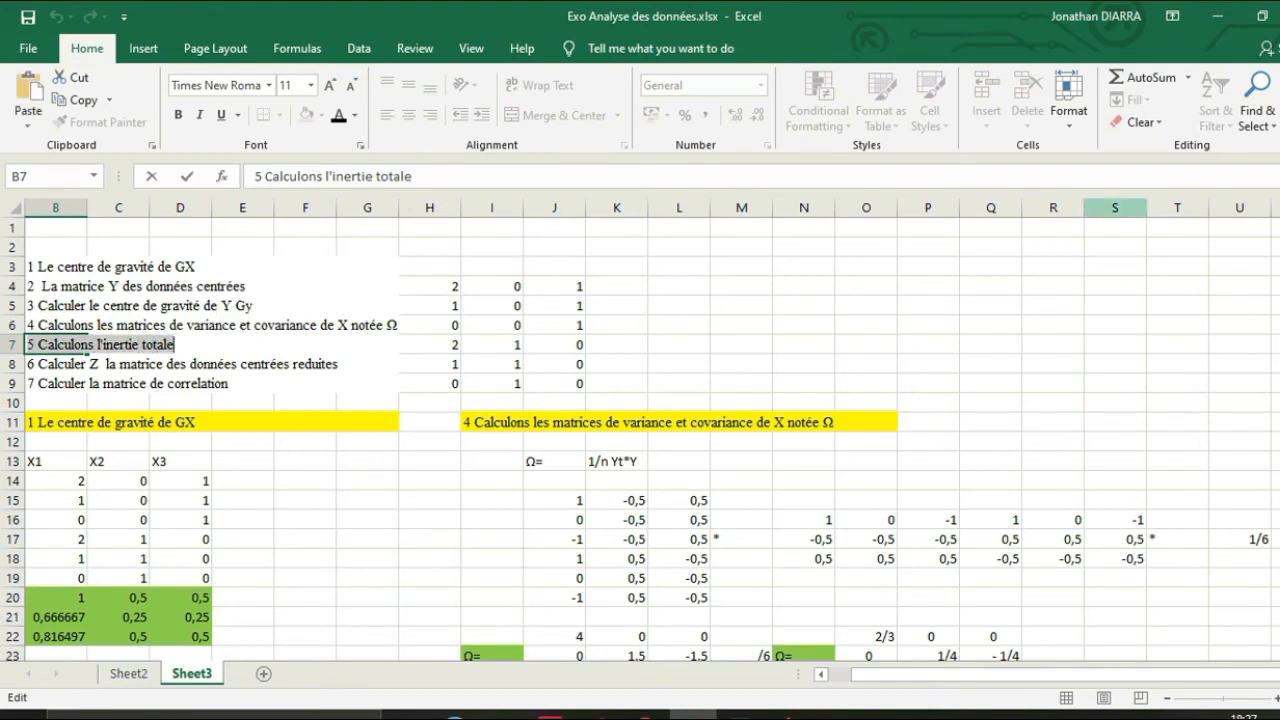
left_click_drag(1279, 237, 1279, 300)
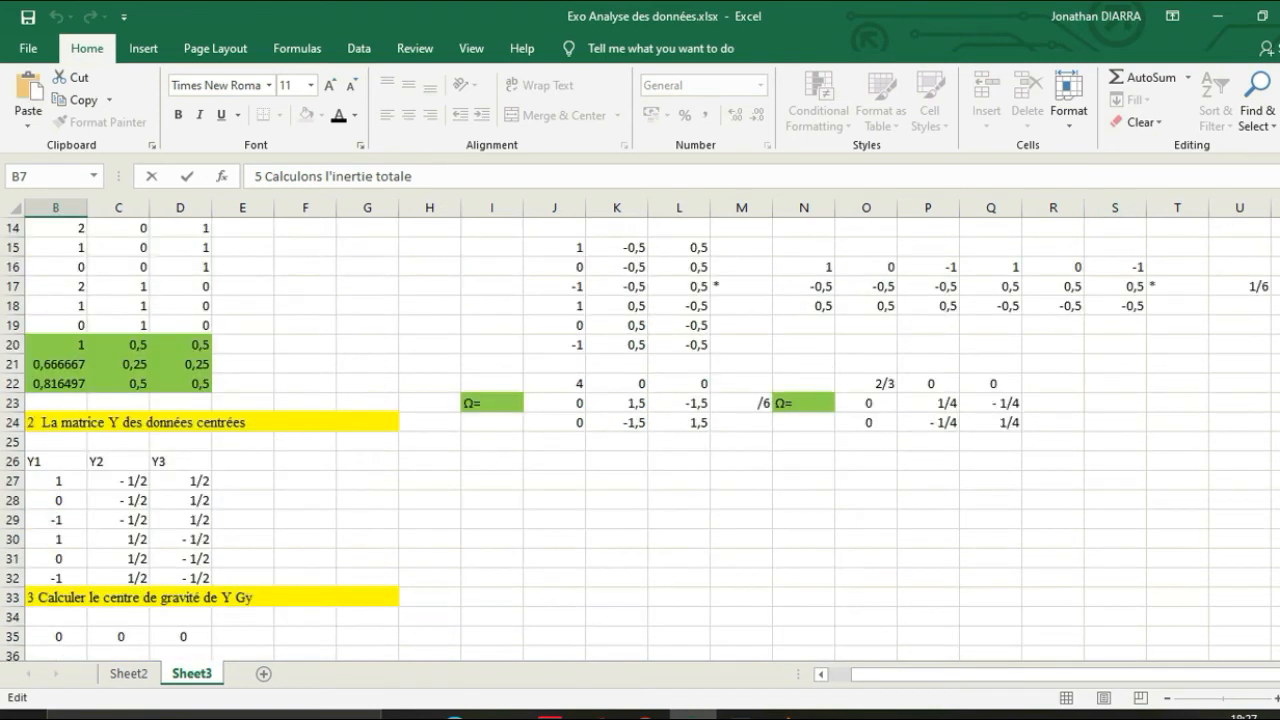
left_click(554, 461)
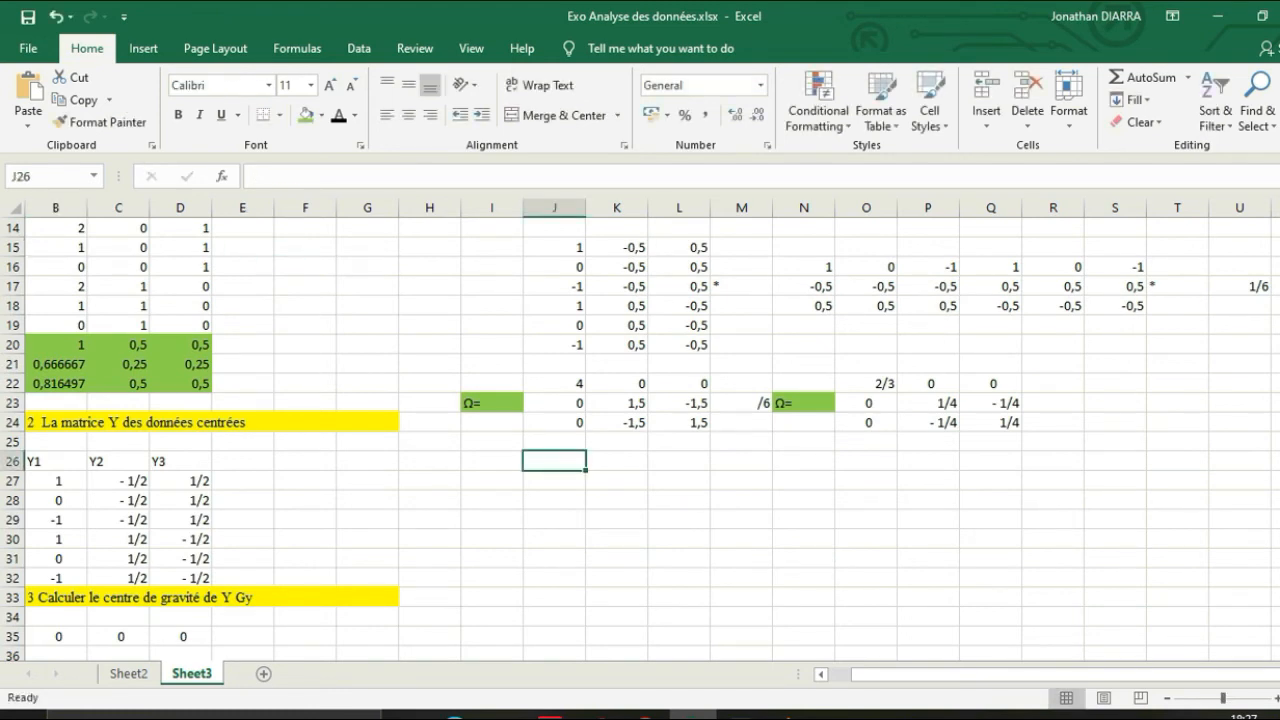
key("ctrl+v")
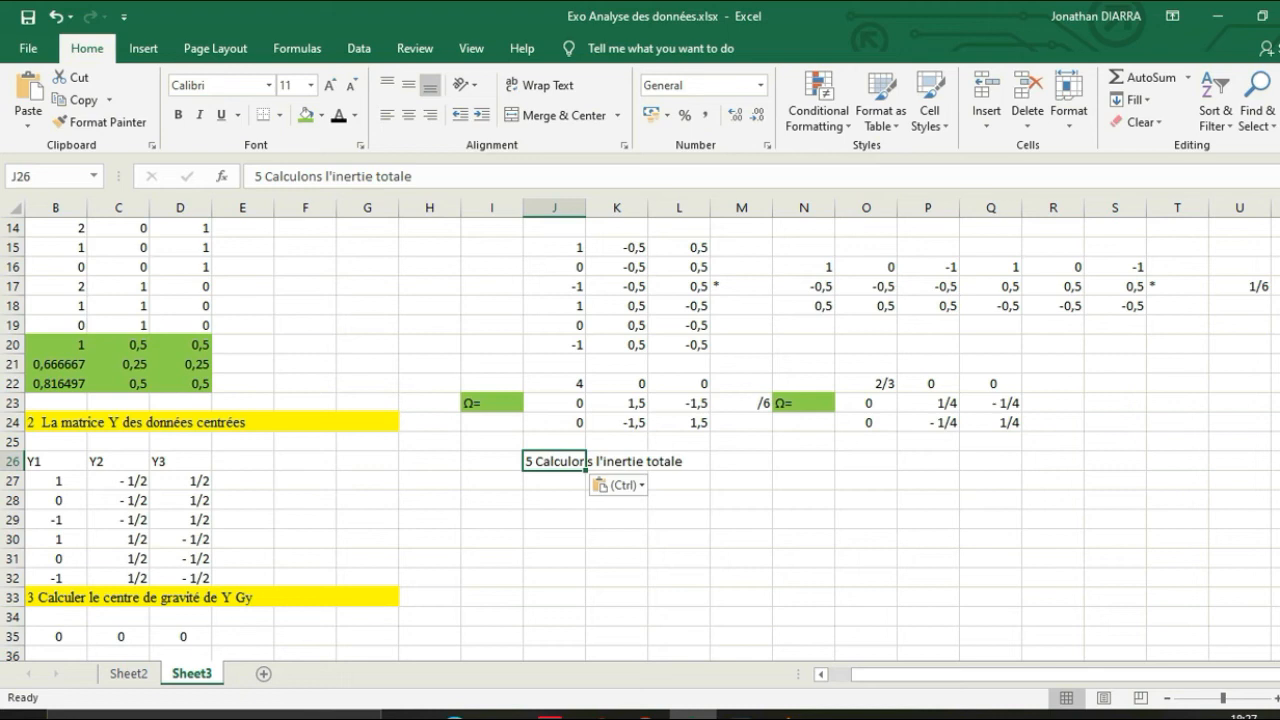
- Merge and center the heading "5 Calculons l'inertie totale" across J26:P26
left_click(741, 481)
left_click_drag(554, 461, 930, 461)
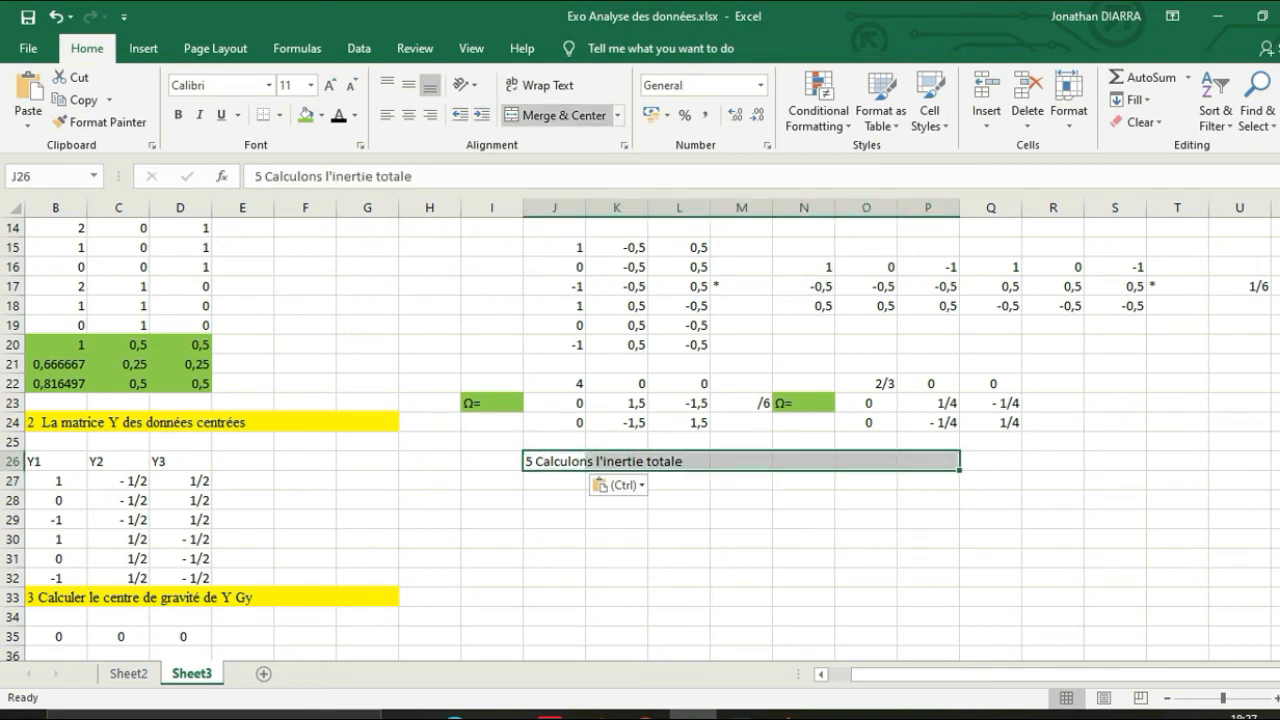
left_click(555, 115)
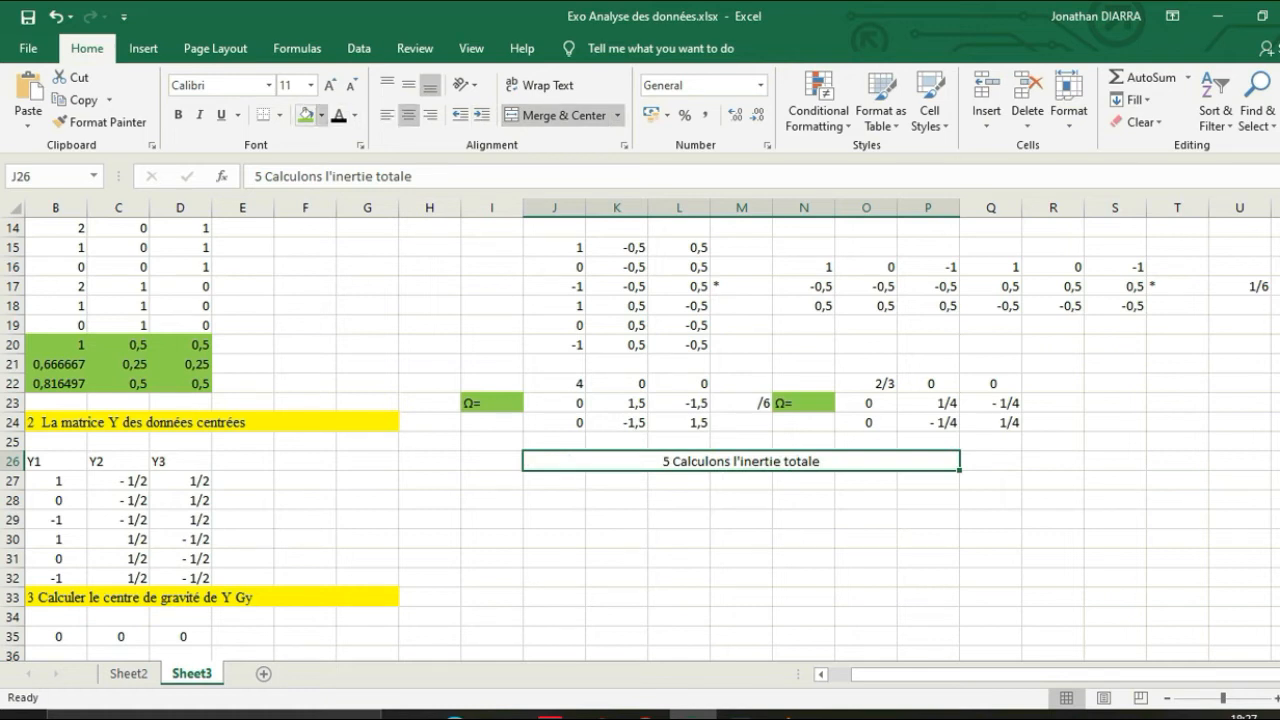
- Fill the merged heading in J26:P26 with yellow and left-align its text
left_click(322, 115)
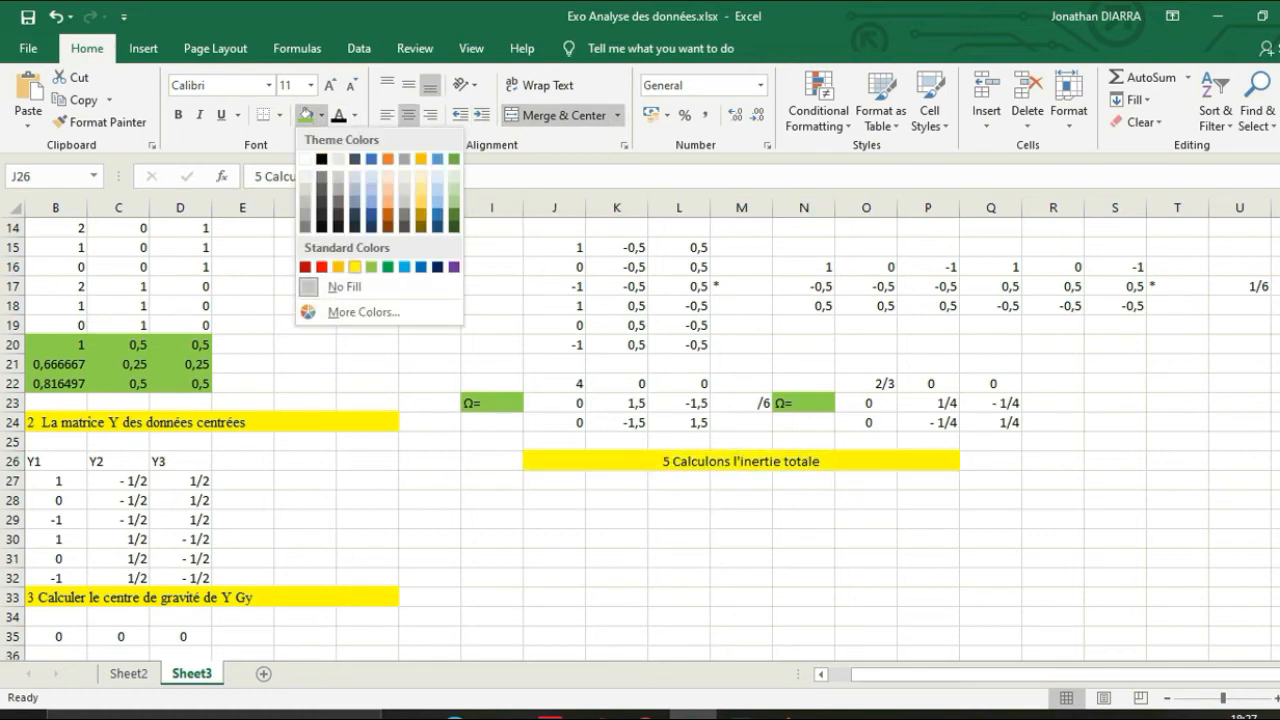
left_click(354, 266)
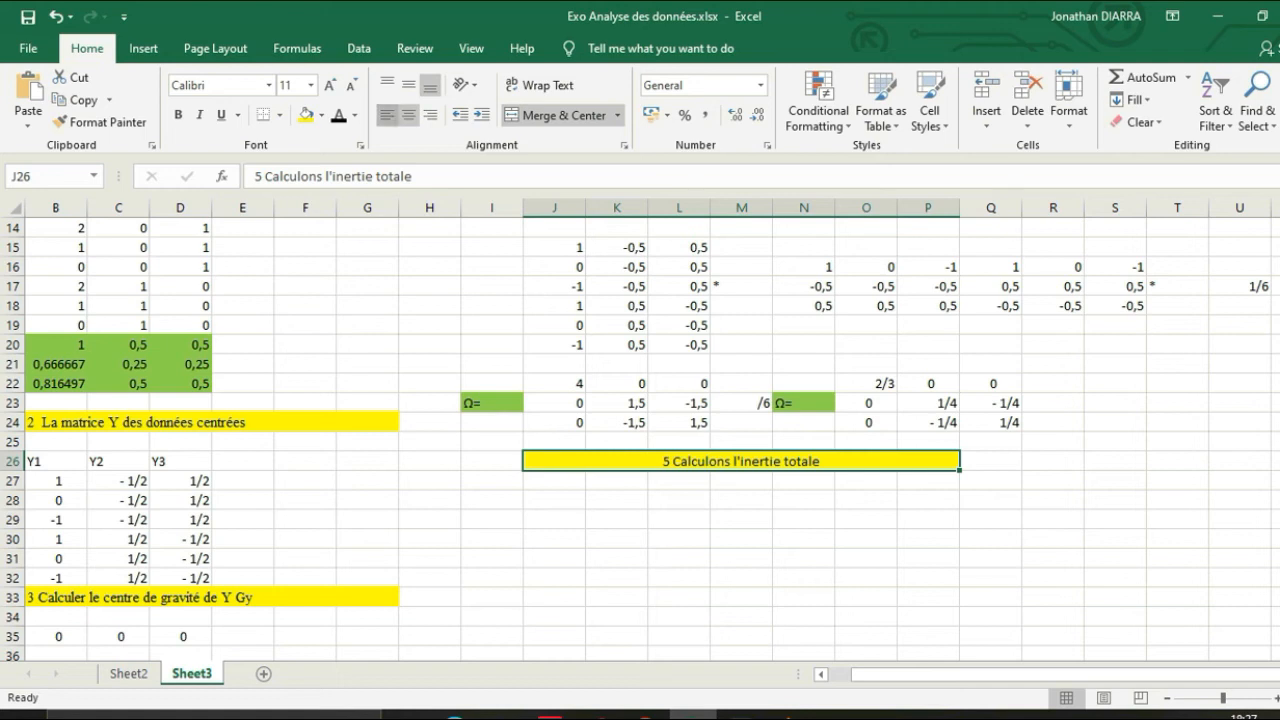
left_click(386, 115)
left_click(554, 500)
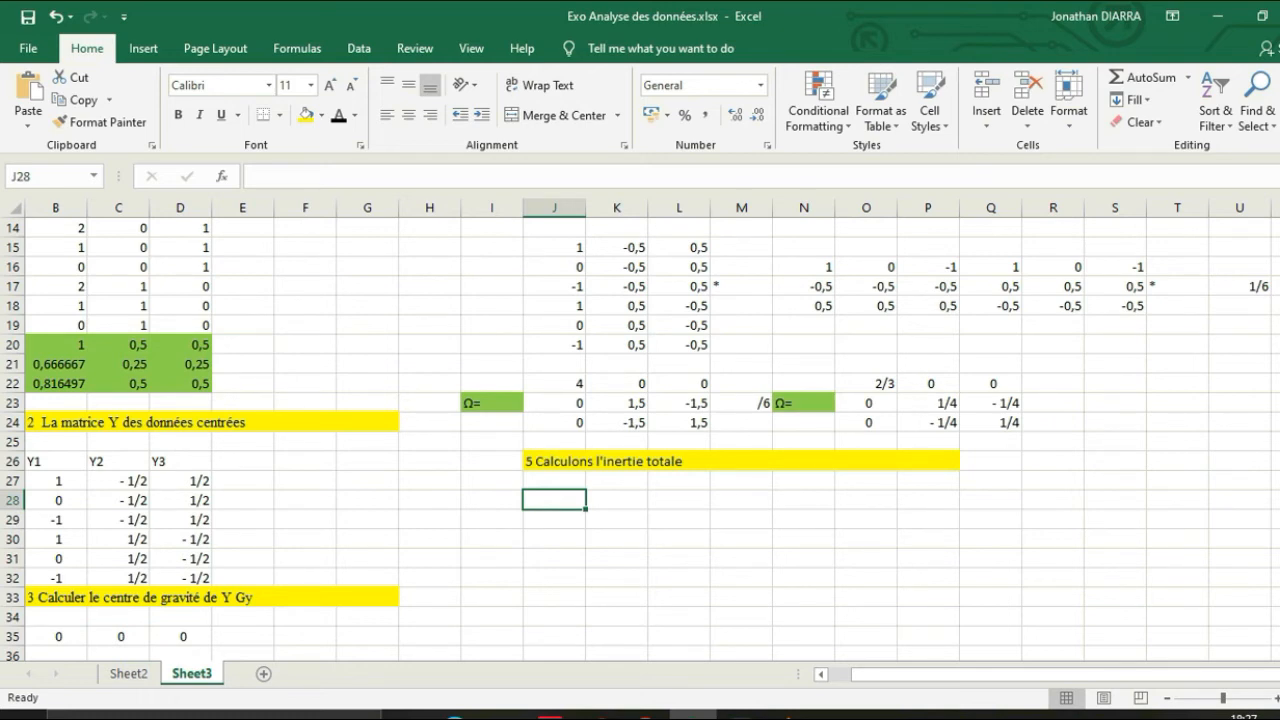
- Fill the 3×3 Ω matrix in O22:Q24 with light blue
left_click_drag(866, 384, 991, 423)
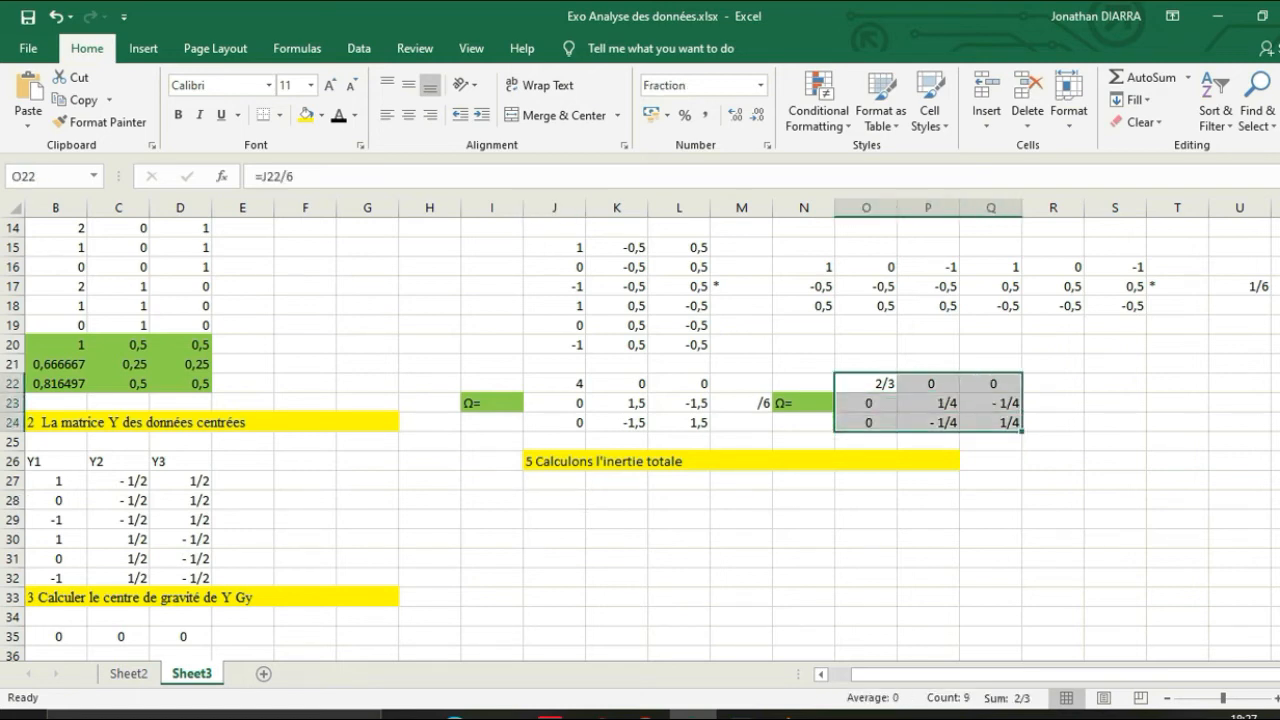
left_click(321, 114)
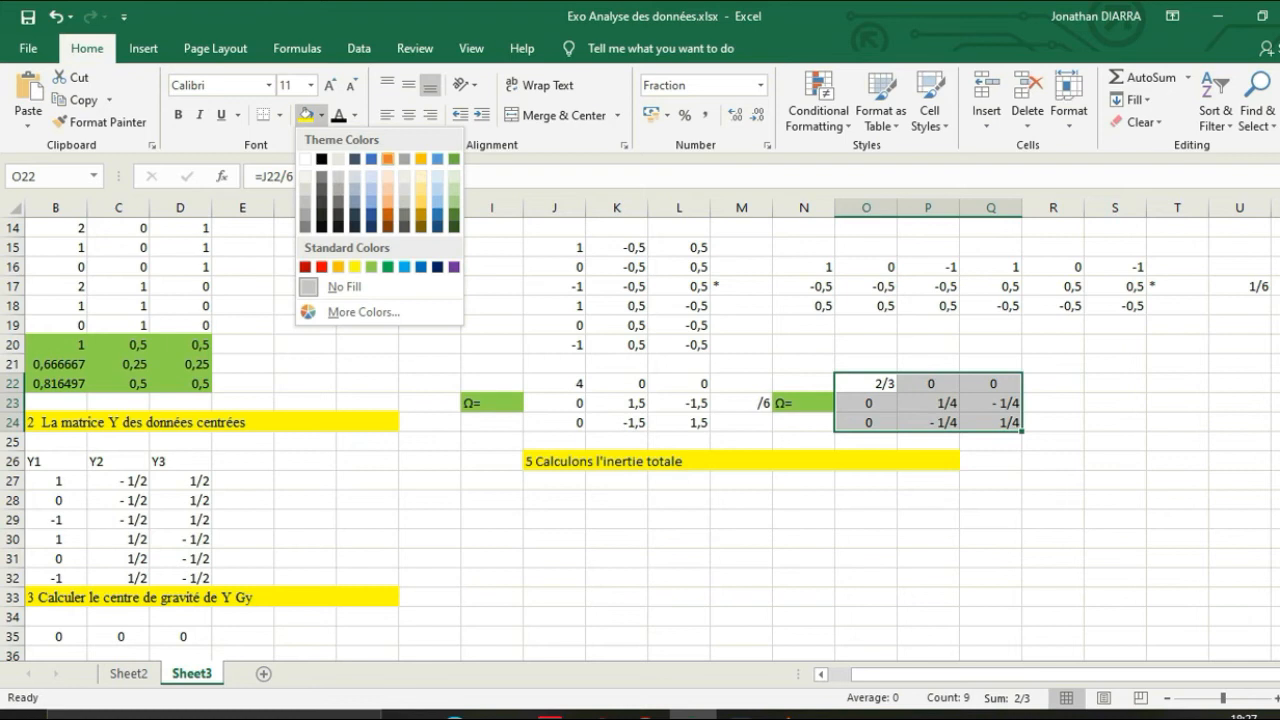
left_click(437, 176)
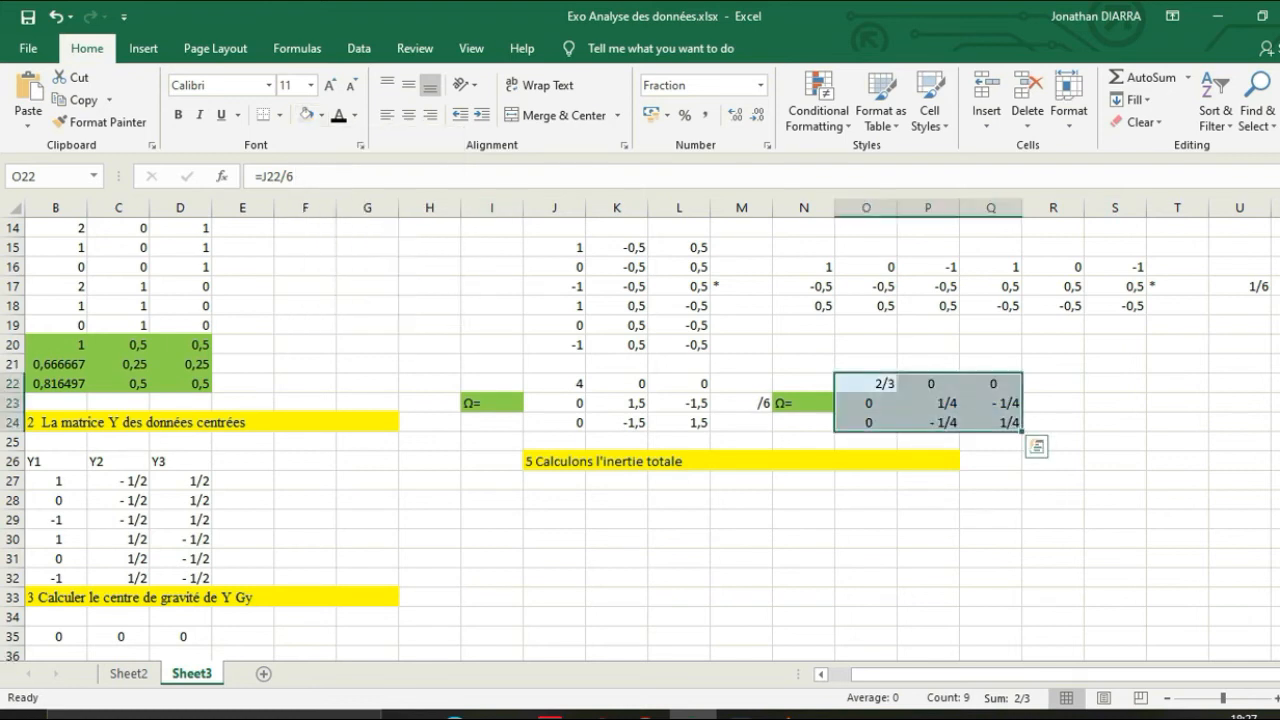
- Highlight the diagonal cells O22, P23 and Q24 of the Ω matrix with a light green fill
left_click(886, 384)
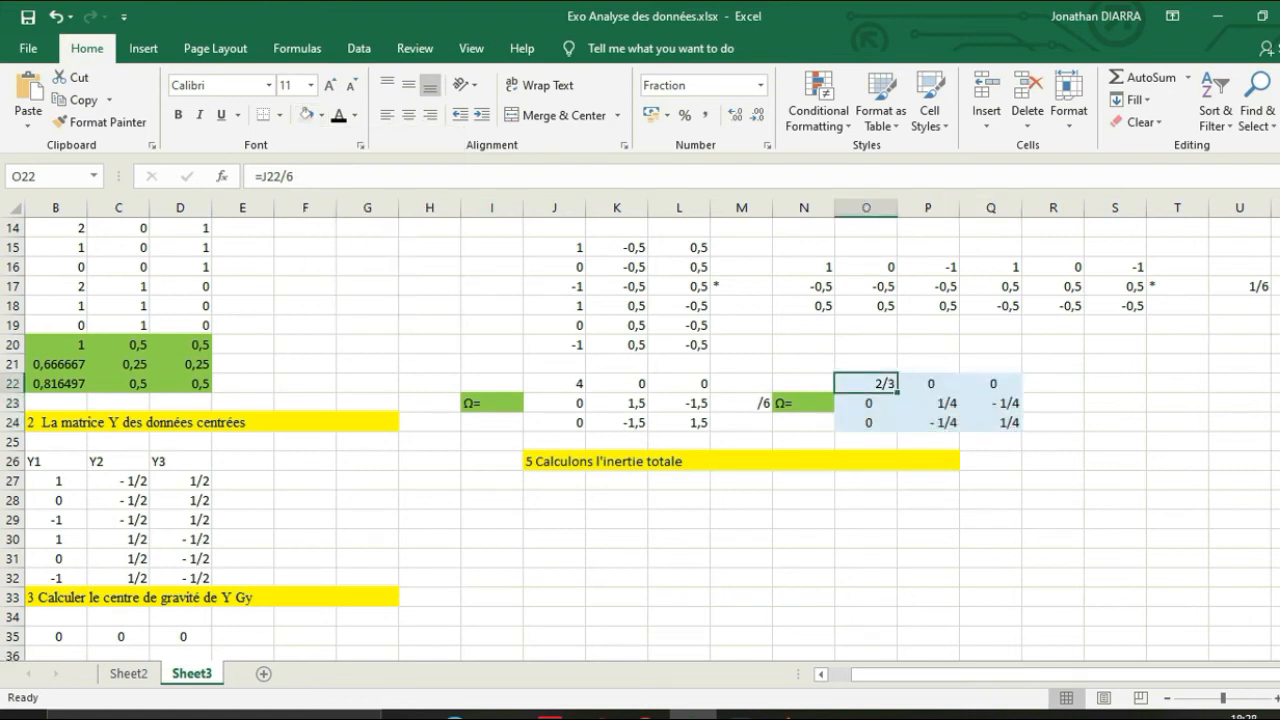
left_click(321, 114)
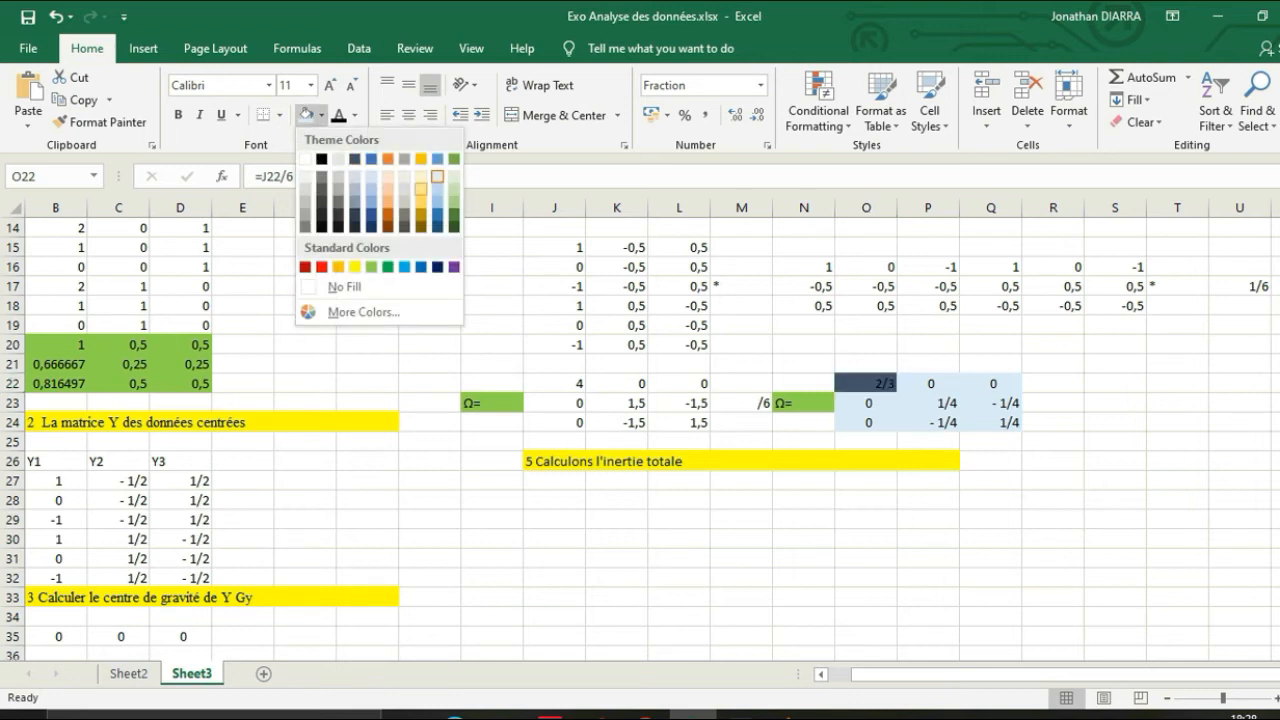
left_click(454, 189)
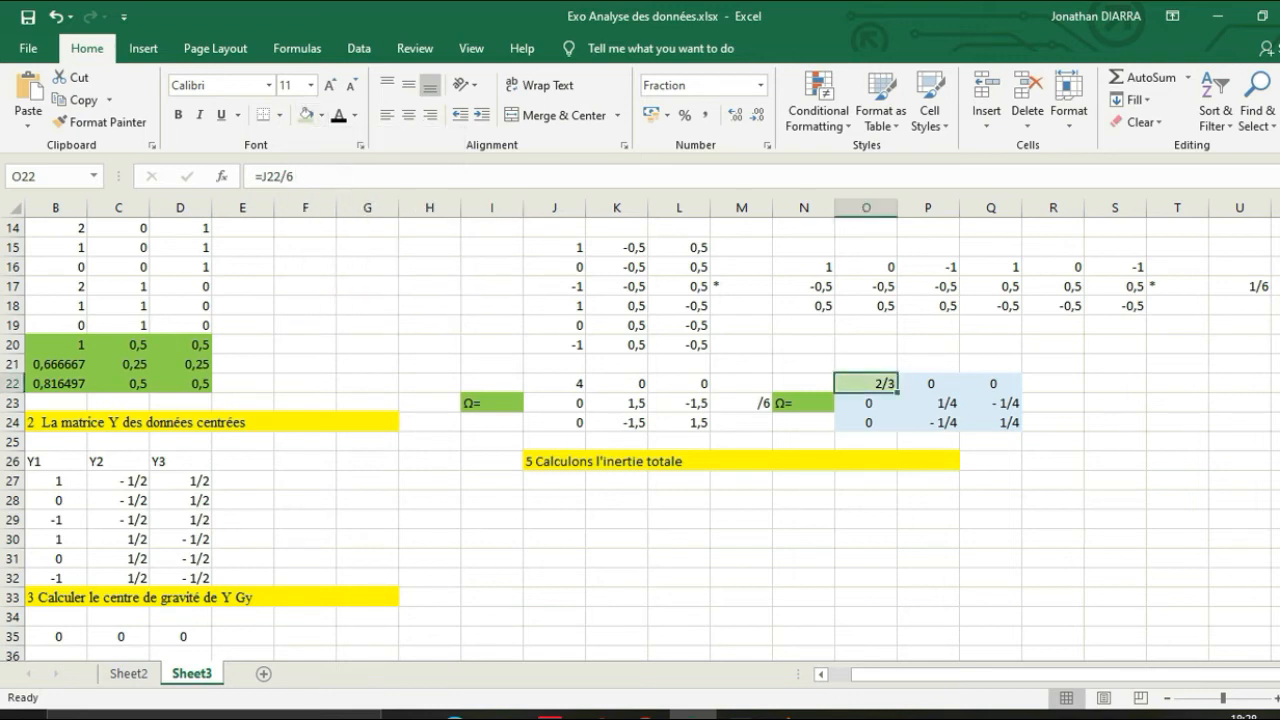
left_click(928, 403)
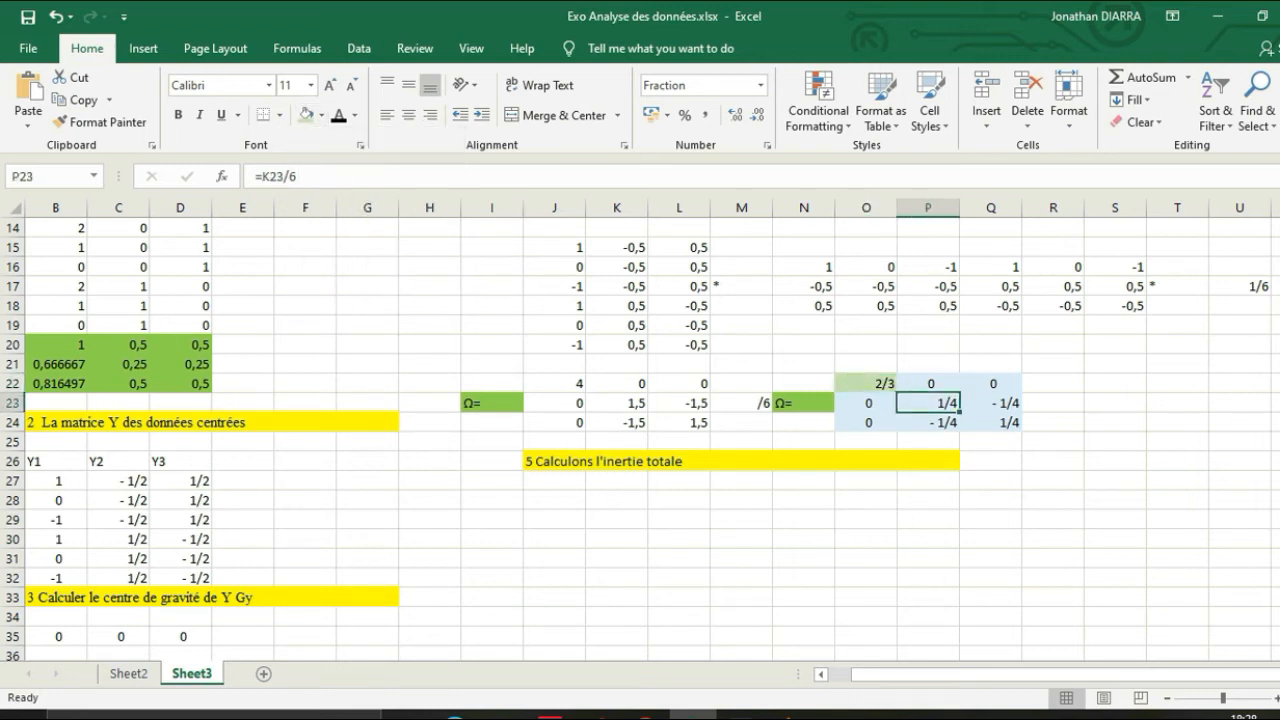
left_click(306, 114)
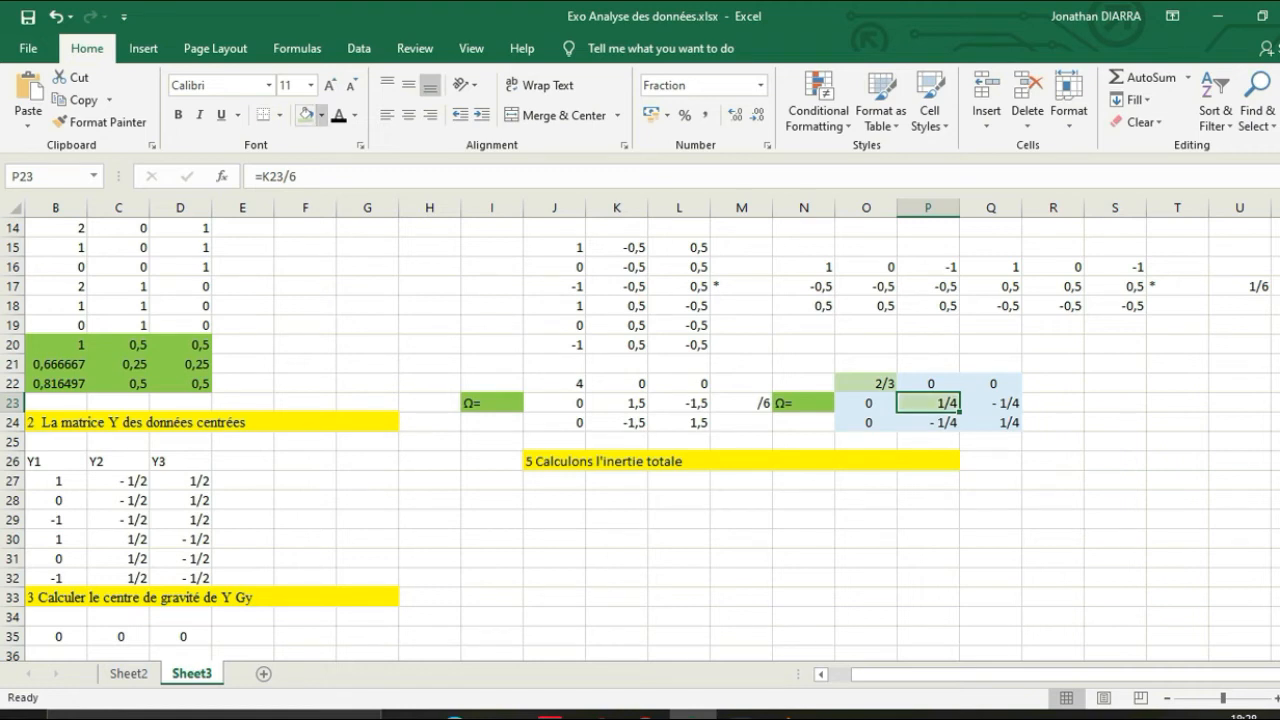
left_click(991, 423)
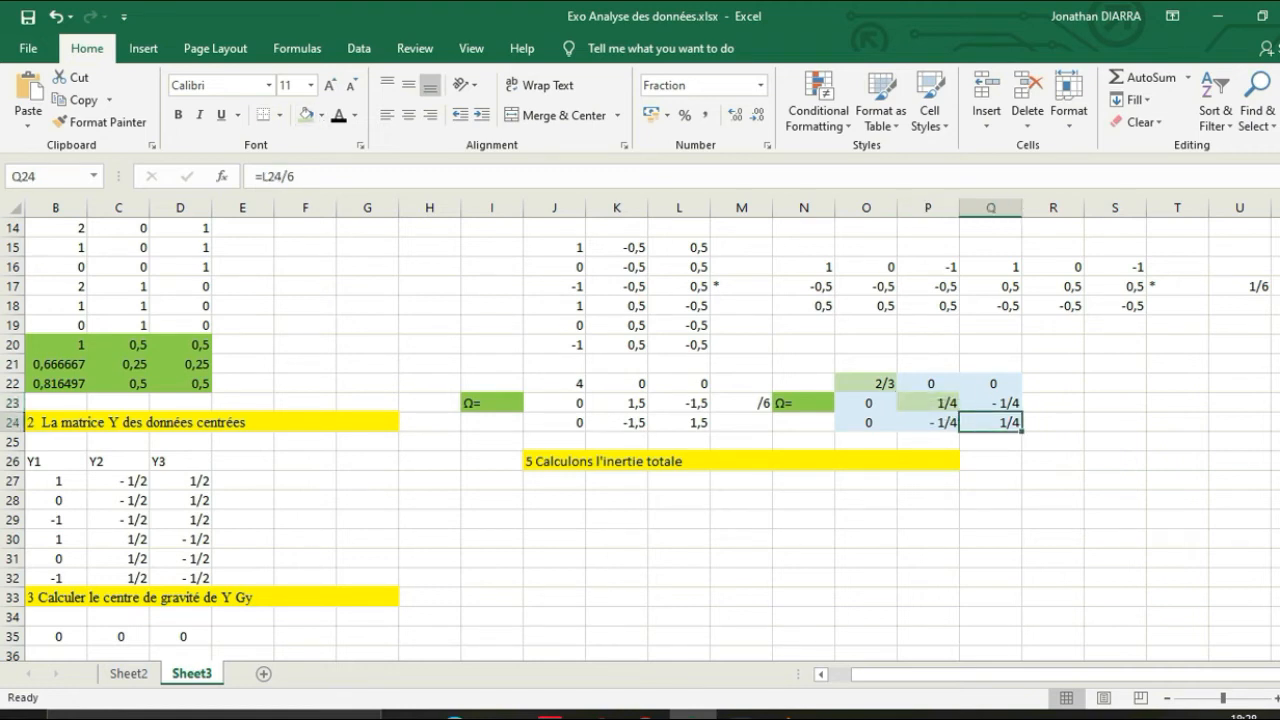
left_click(306, 114)
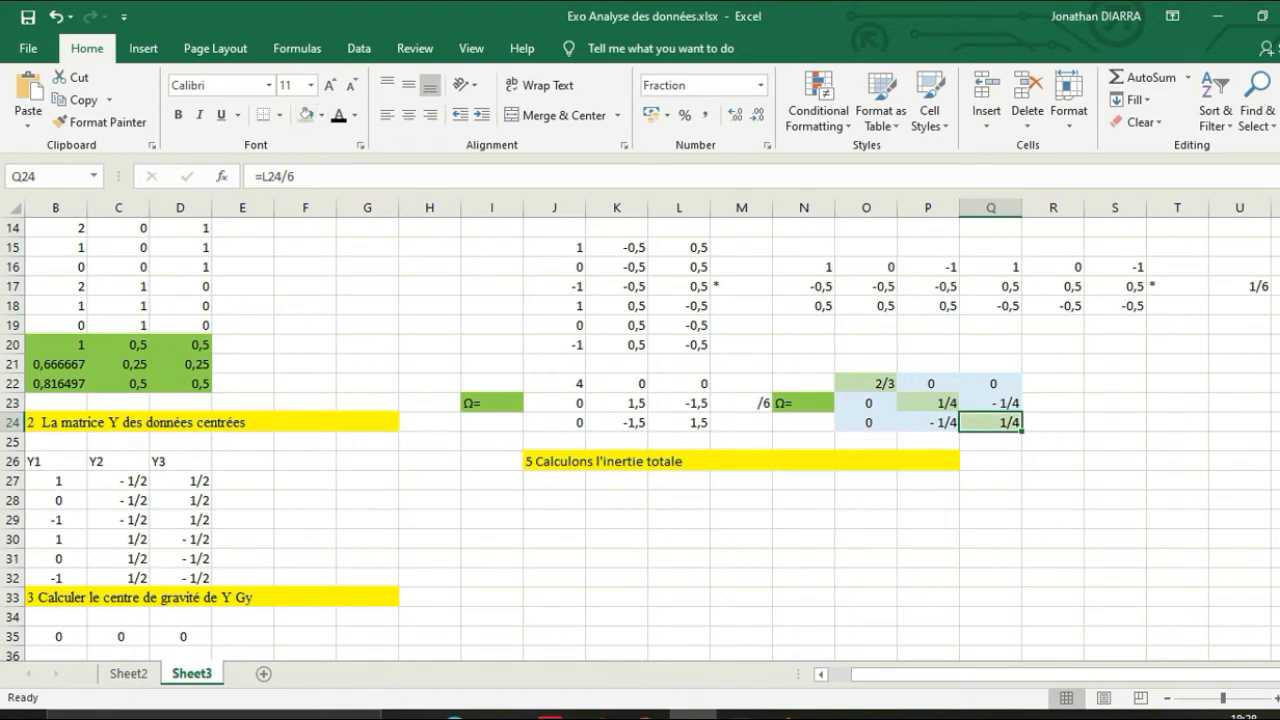
left_click(991, 519)
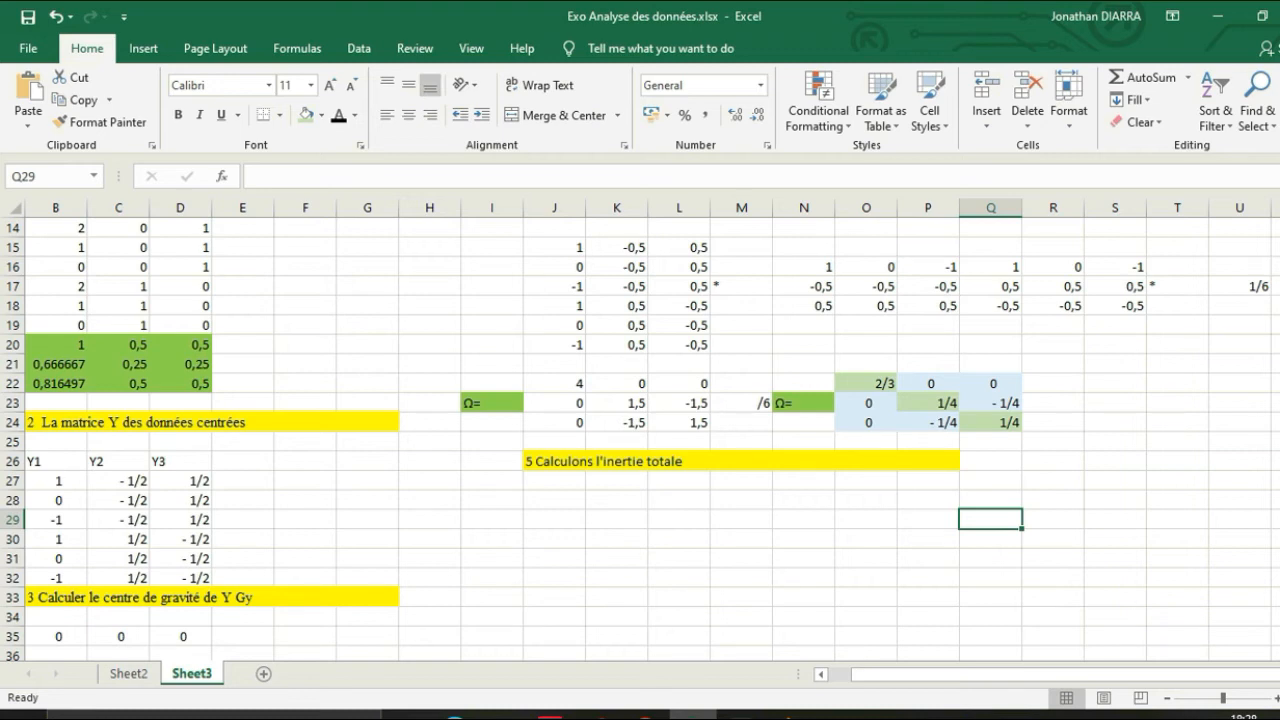
- Insert the N-Ary Summation symbol ∑ in J28 under the total inertia heading
left_click(554, 500)
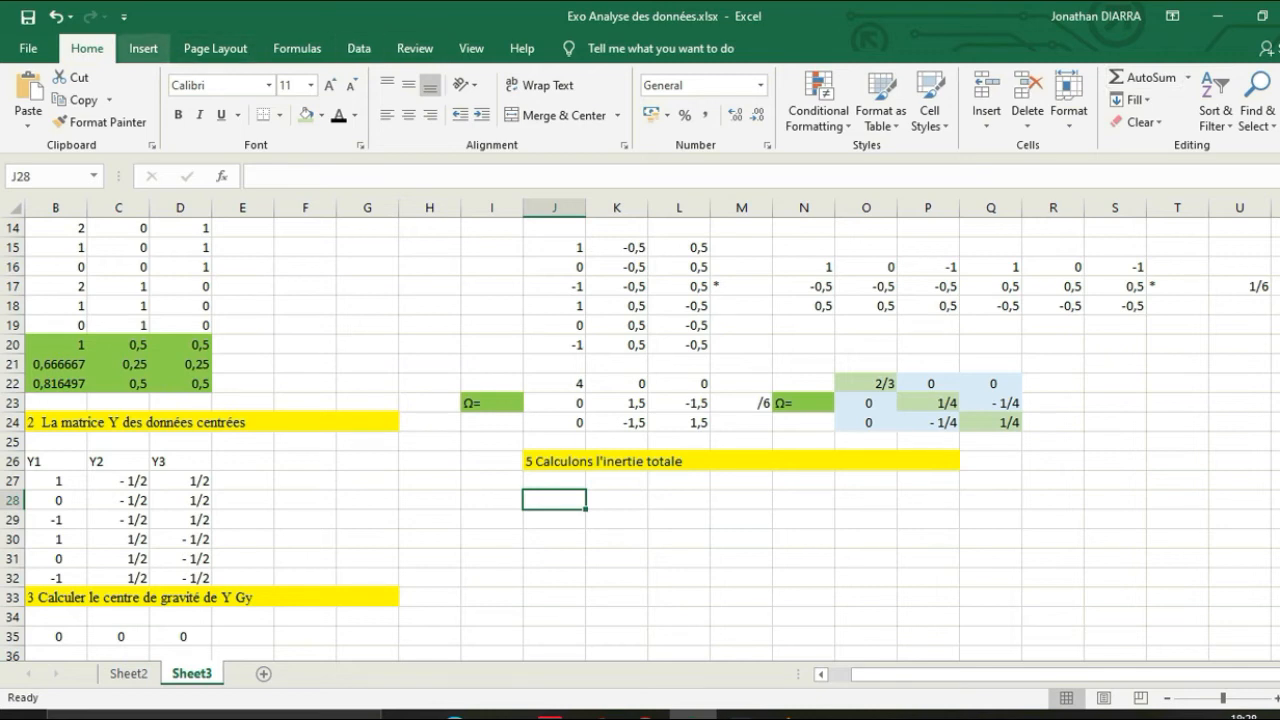
left_click(143, 48)
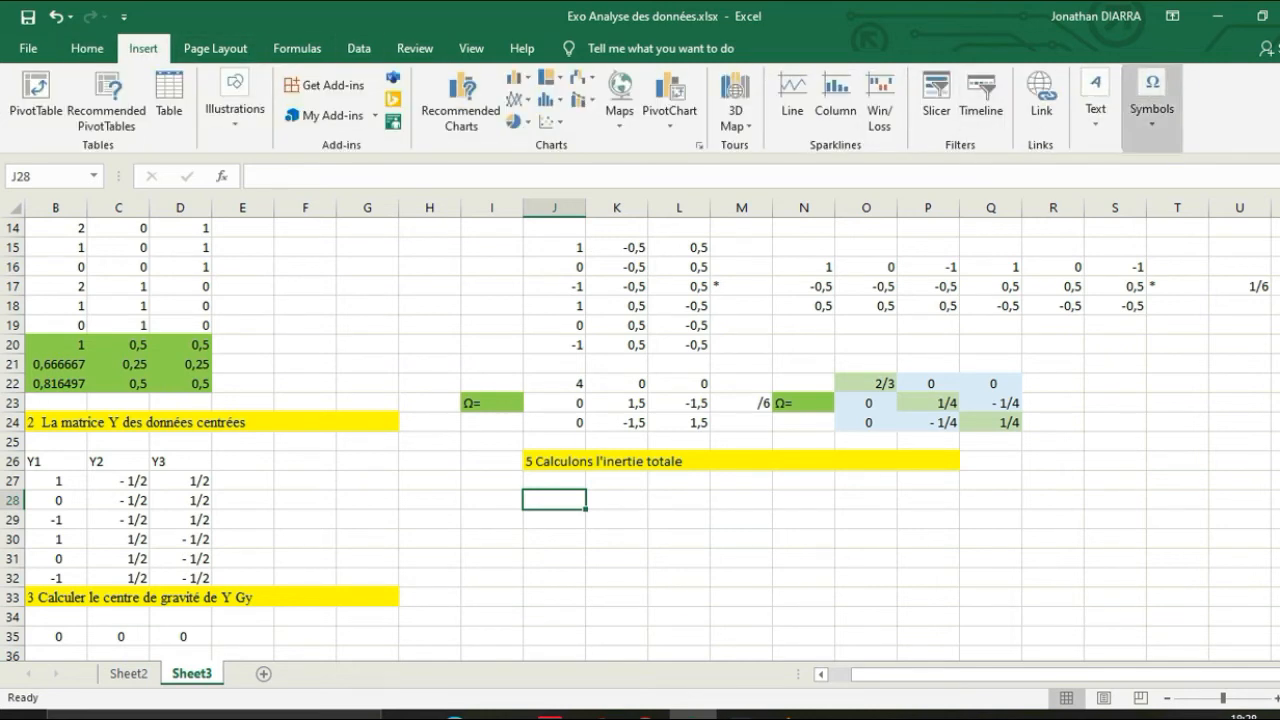
left_click(1152, 108)
left_click(1200, 182)
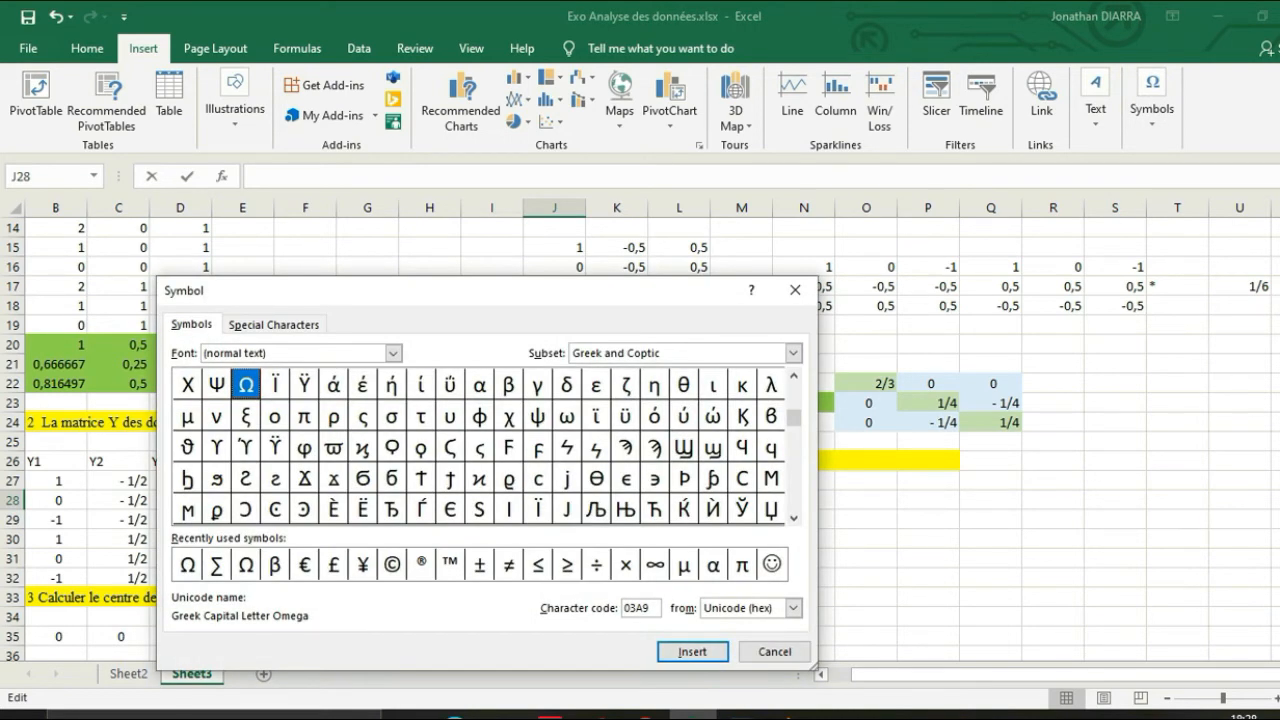
left_click(217, 565)
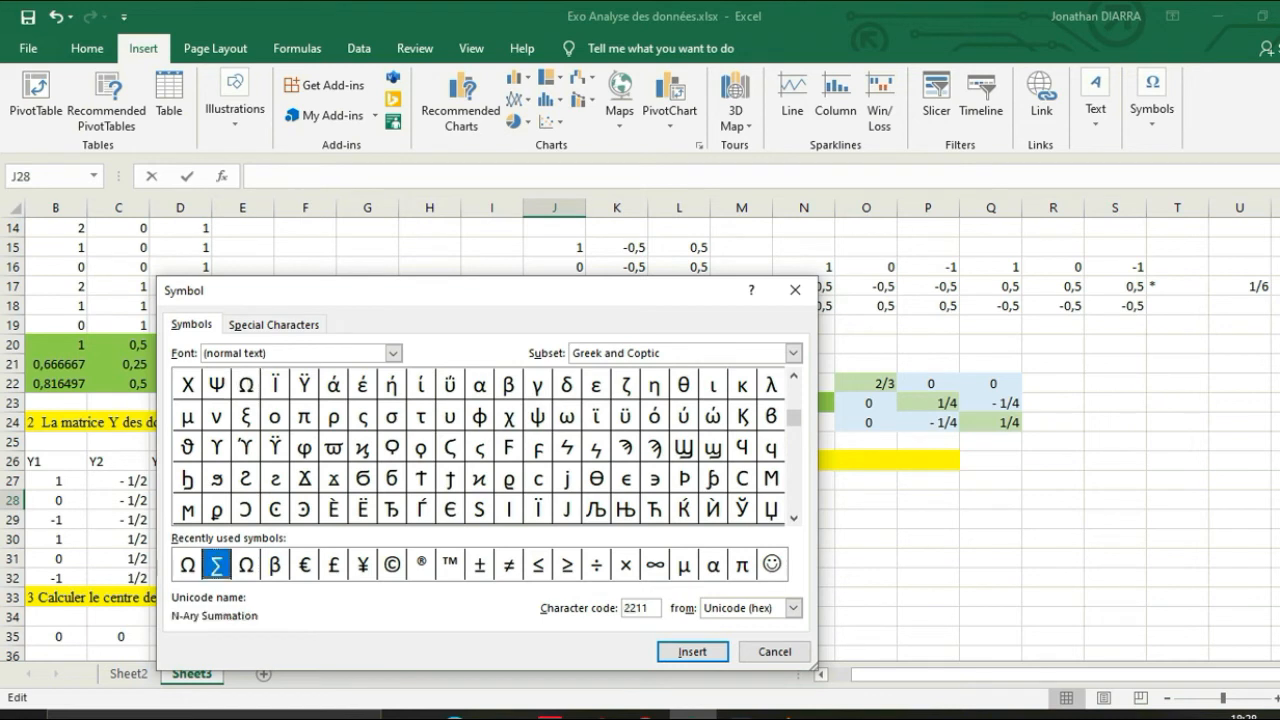
left_click(692, 651)
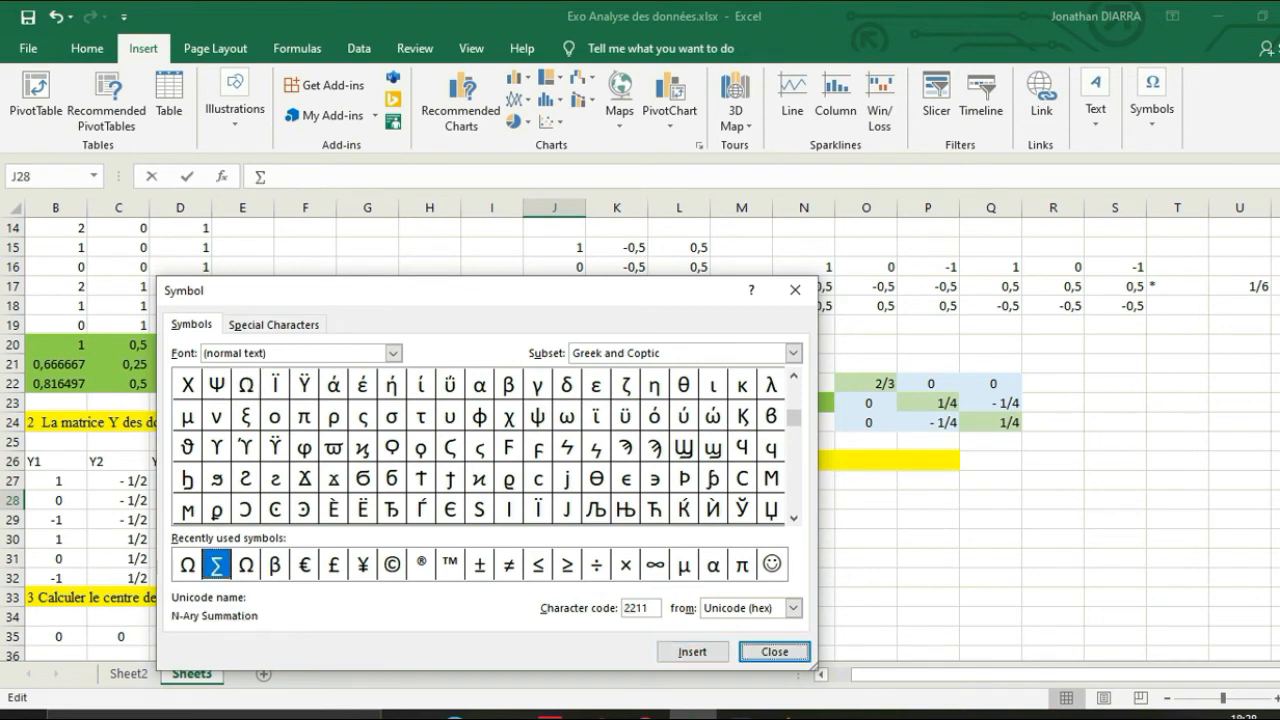
left_click(795, 290)
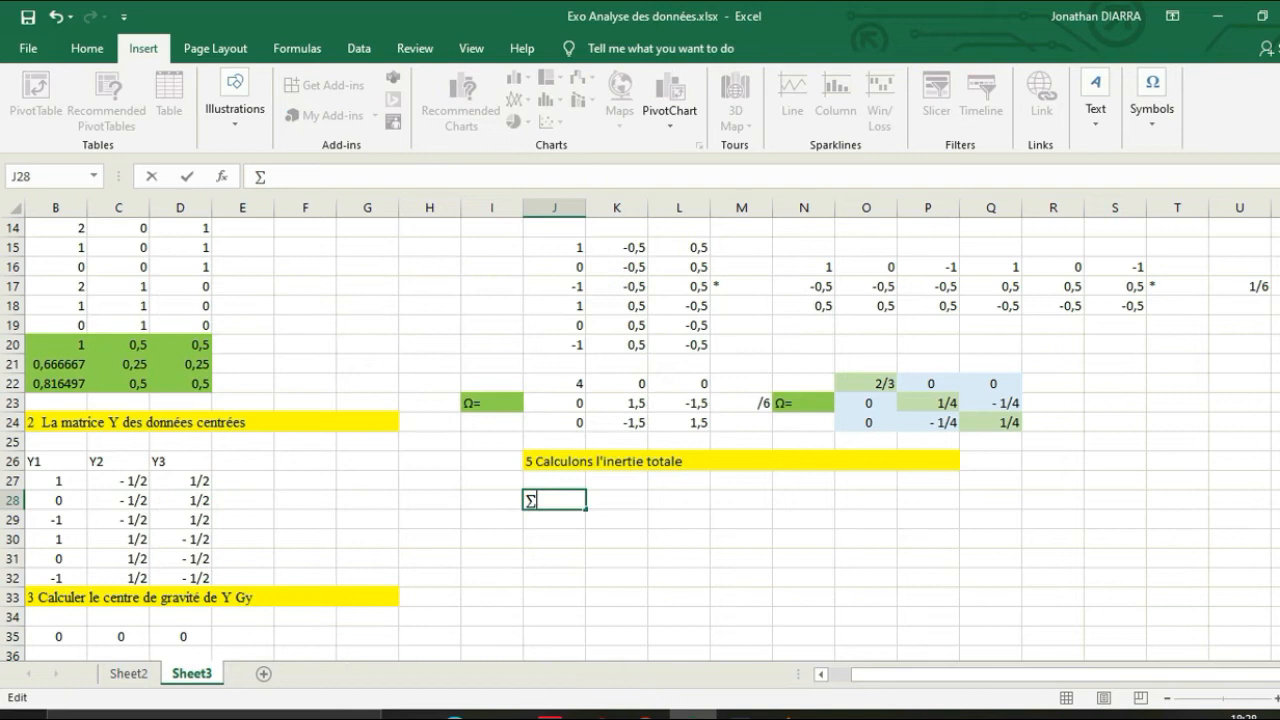
left_click(679, 539)
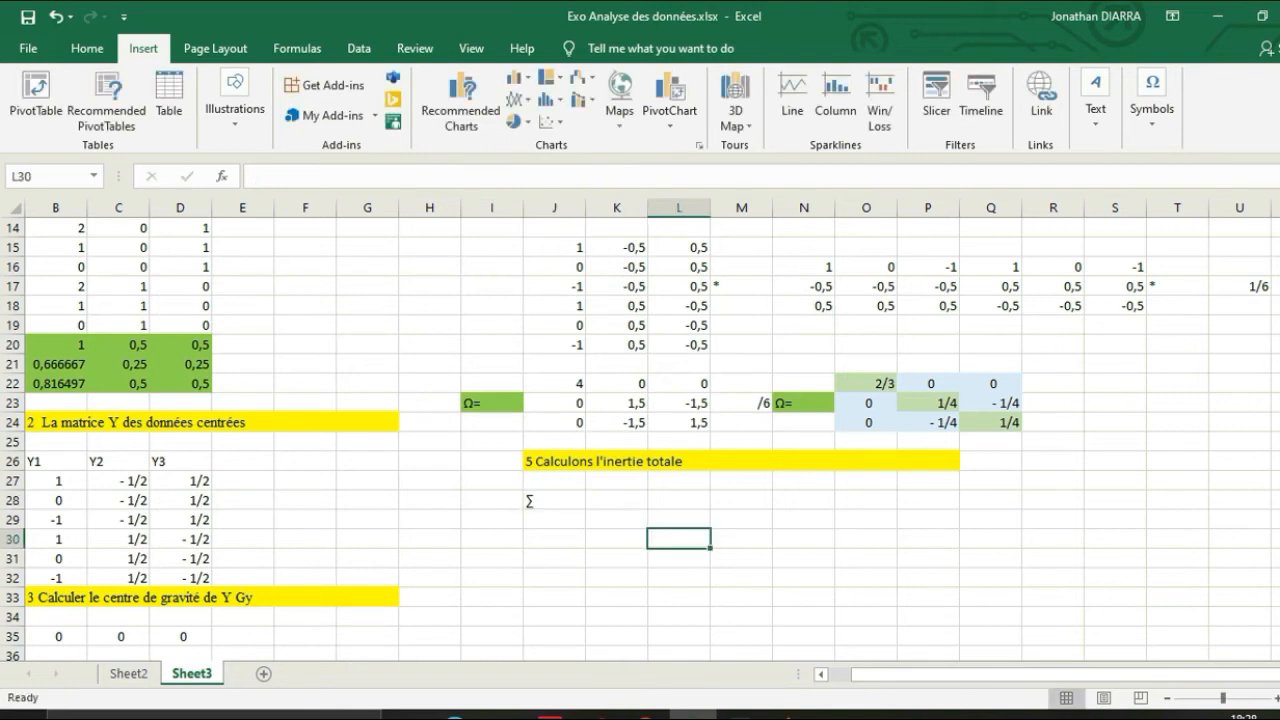
- Fill the ∑ label cell J28 with green
left_click(554, 500)
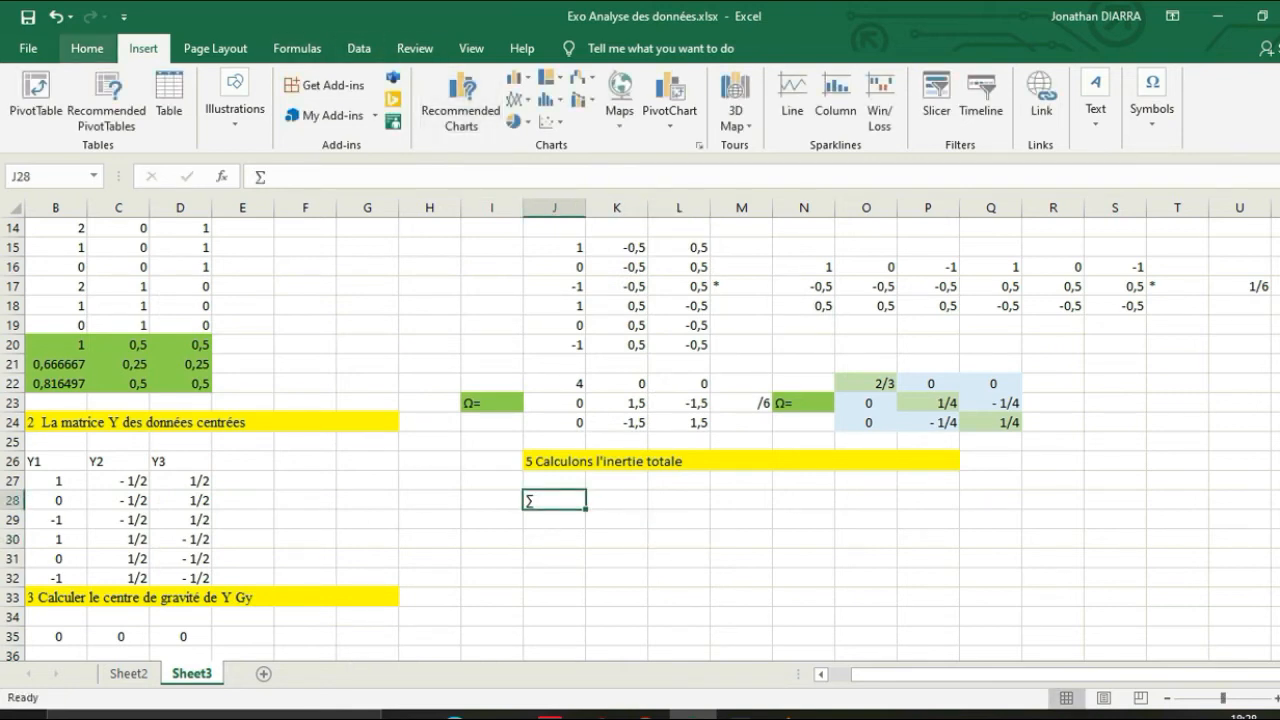
left_click(87, 48)
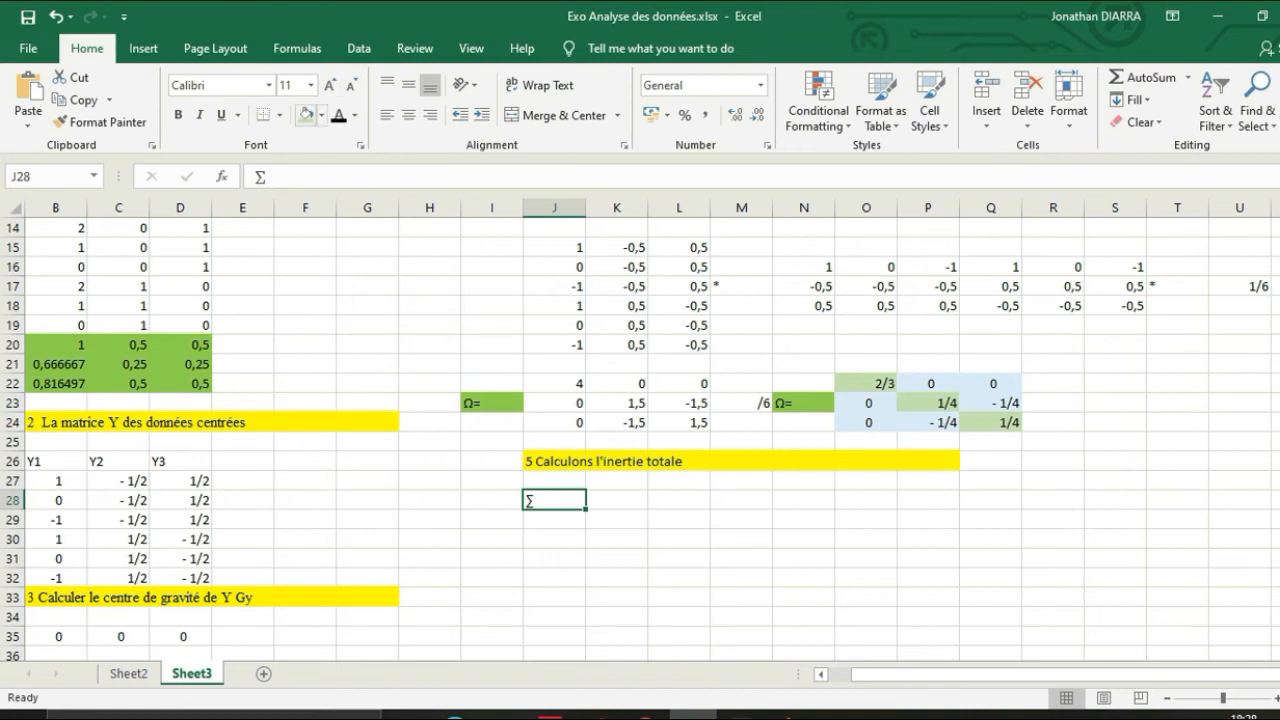
left_click(321, 114)
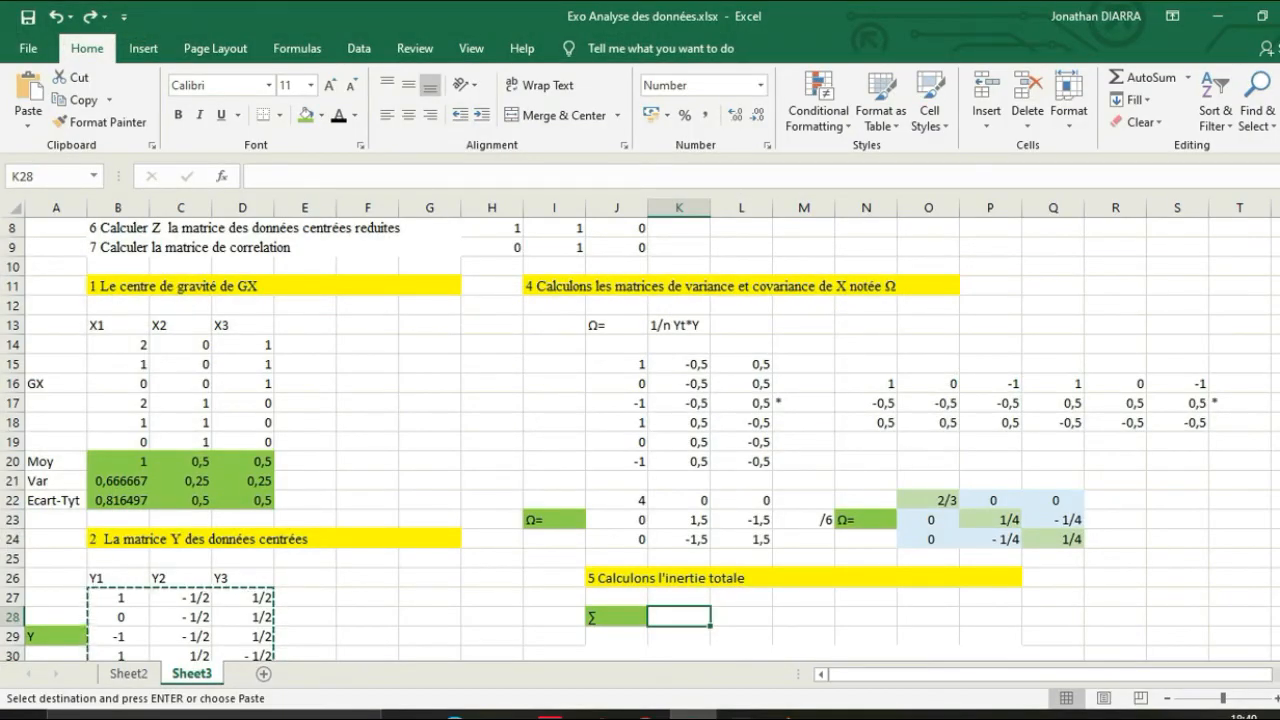
left_click(741, 617)
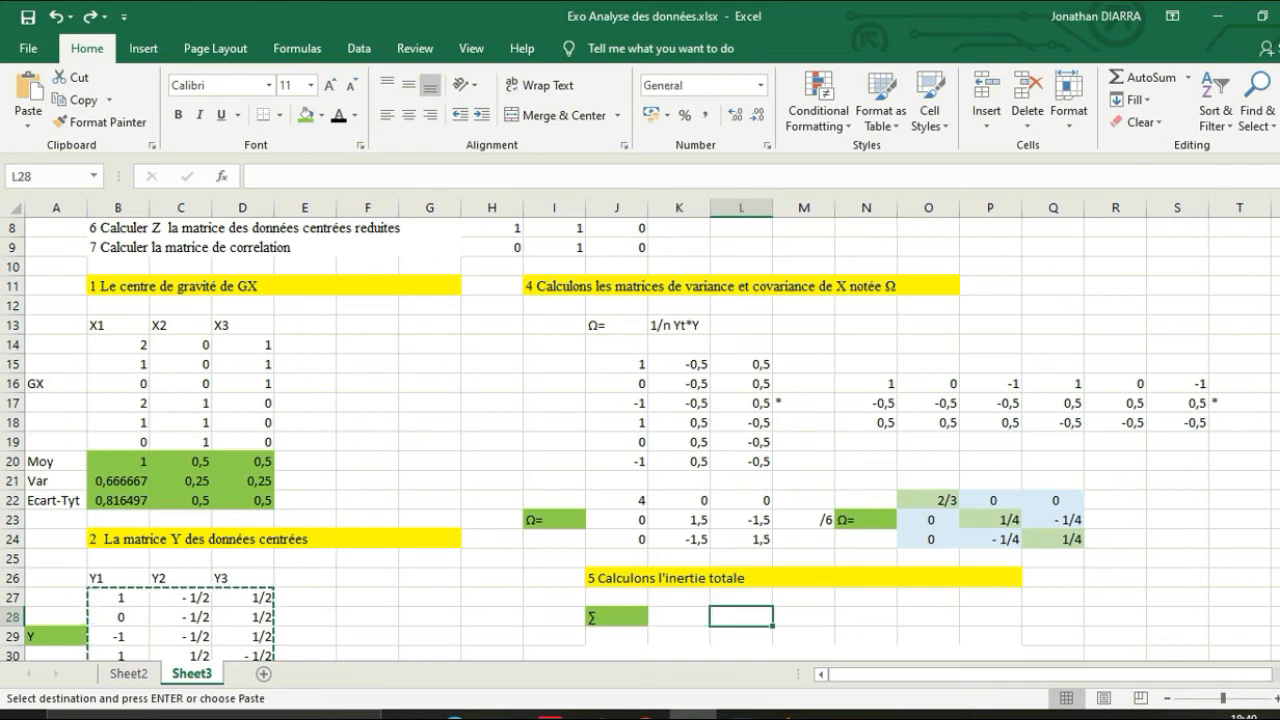
left_click(617, 617)
double_click(679, 617)
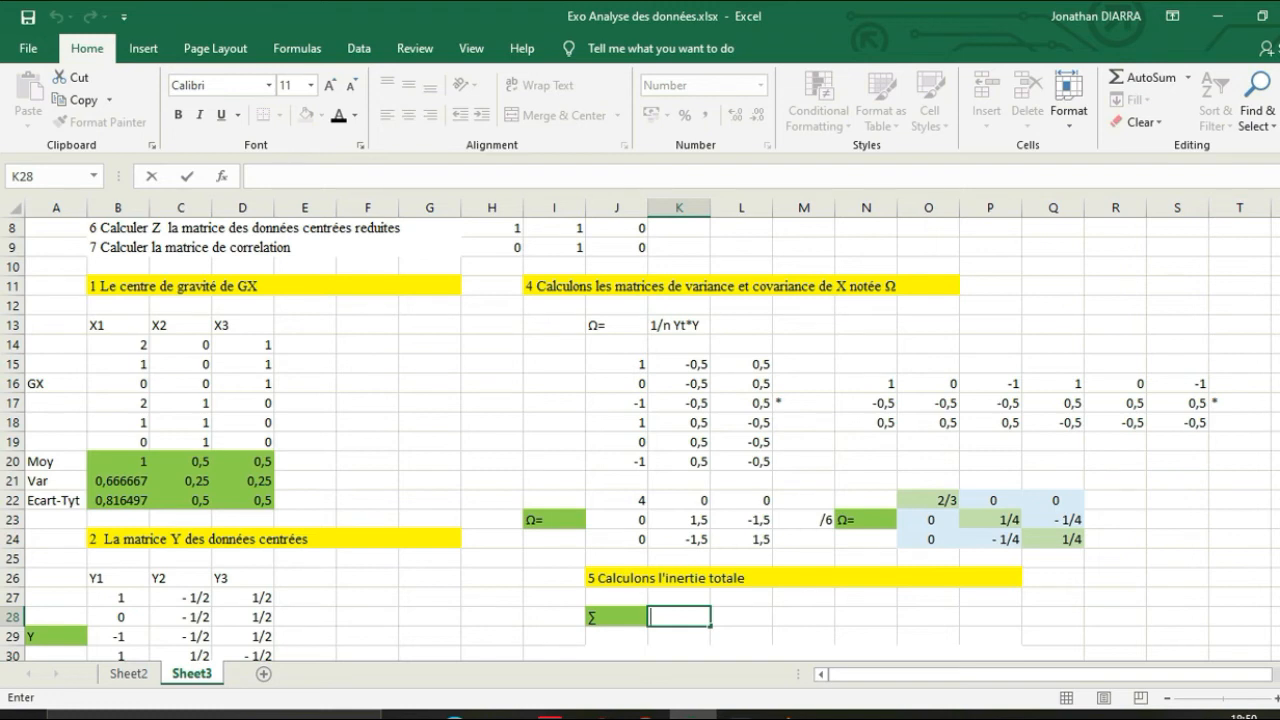
left_click(928, 500)
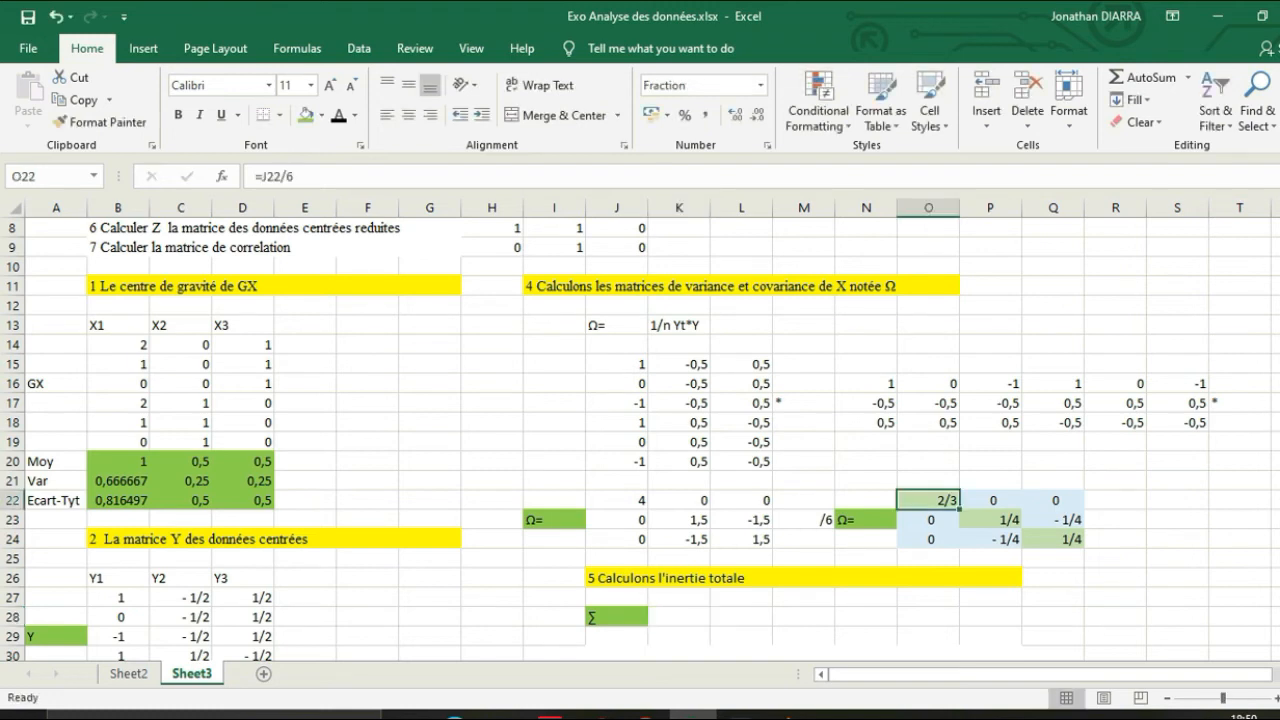
- Sum the diagonal of the Ω matrix in K28 with the formula =O22+P23+Q24
left_click(679, 617)
type("=")
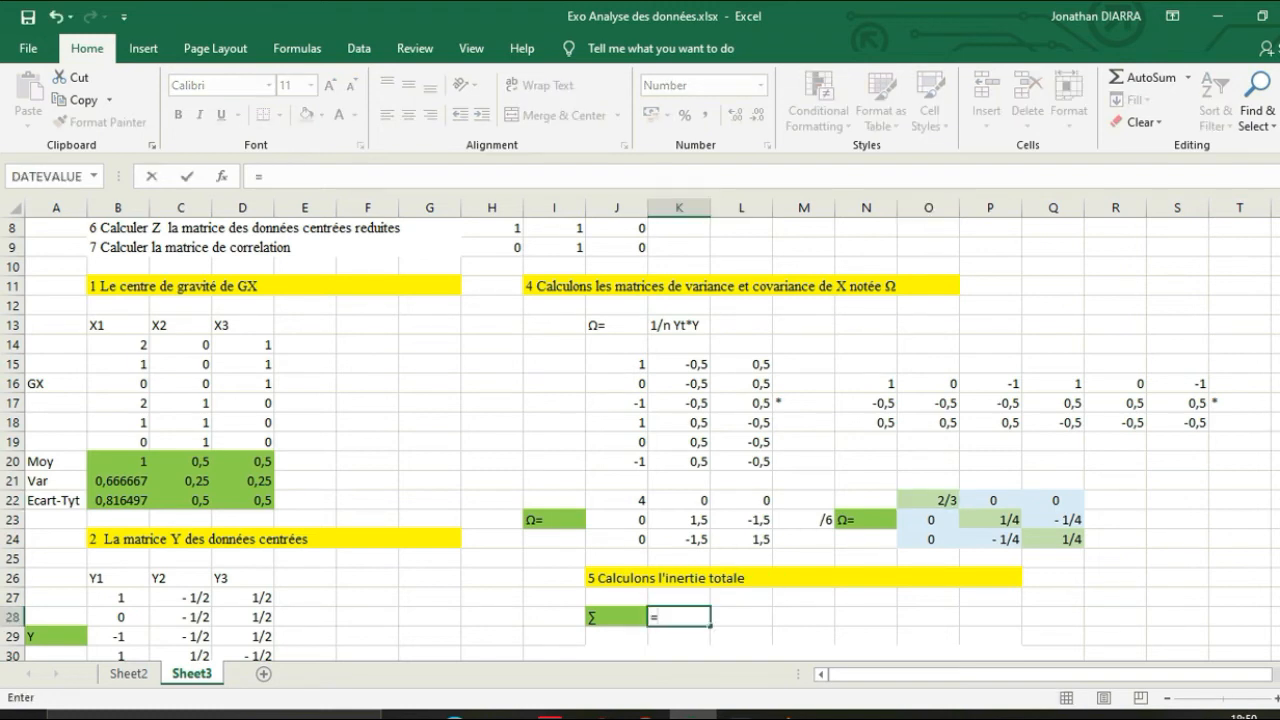
left_click(928, 500)
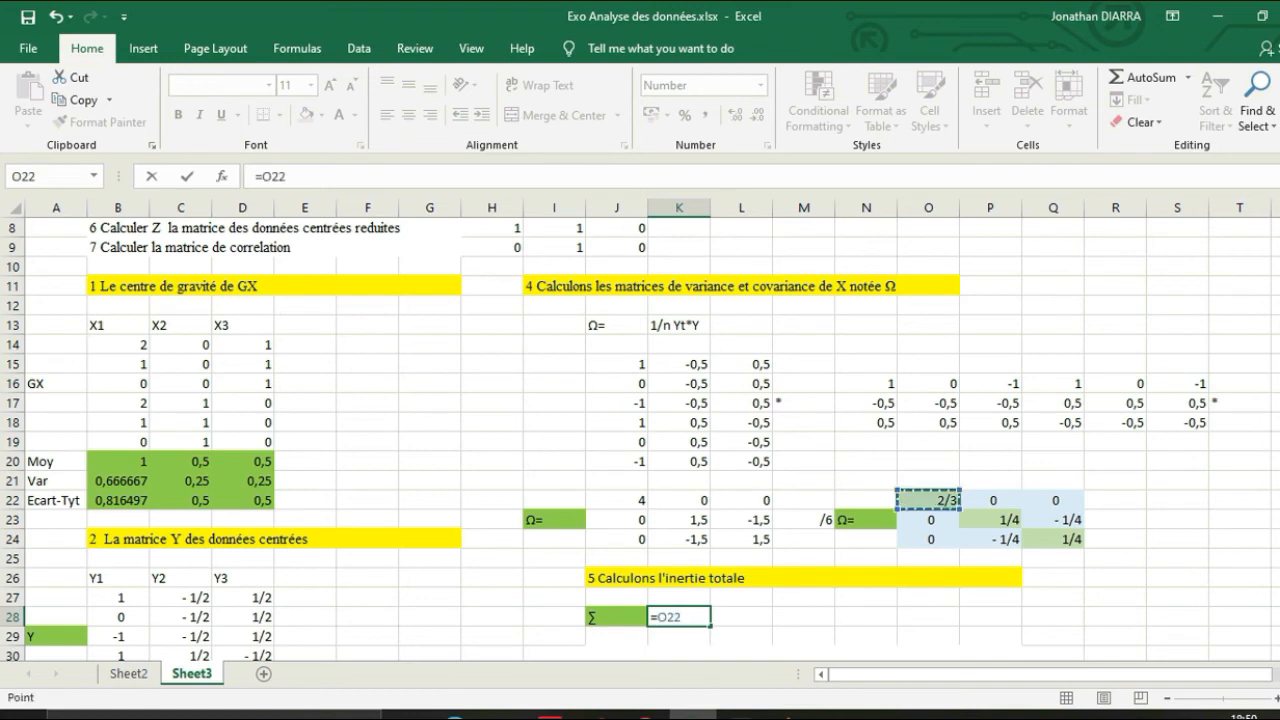
type("=")
key("BackSpace")
type("+")
left_click(990, 520)
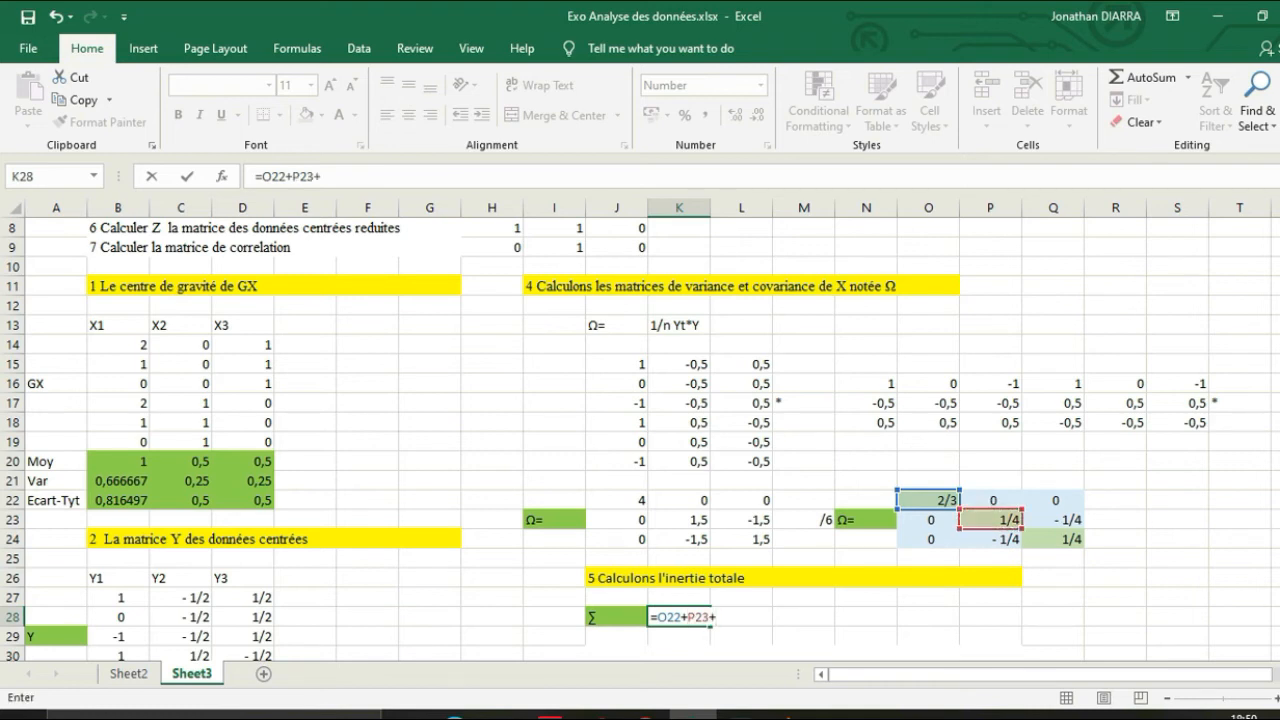
left_click(1053, 540)
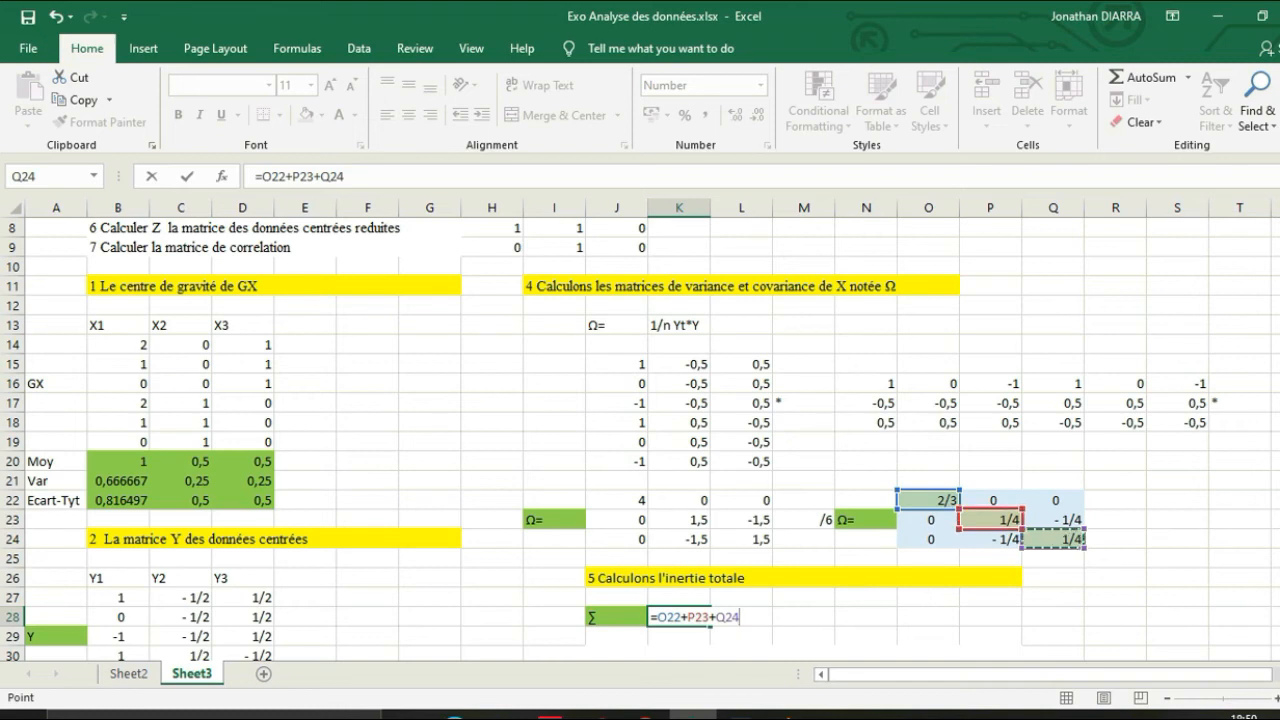
key("Return")
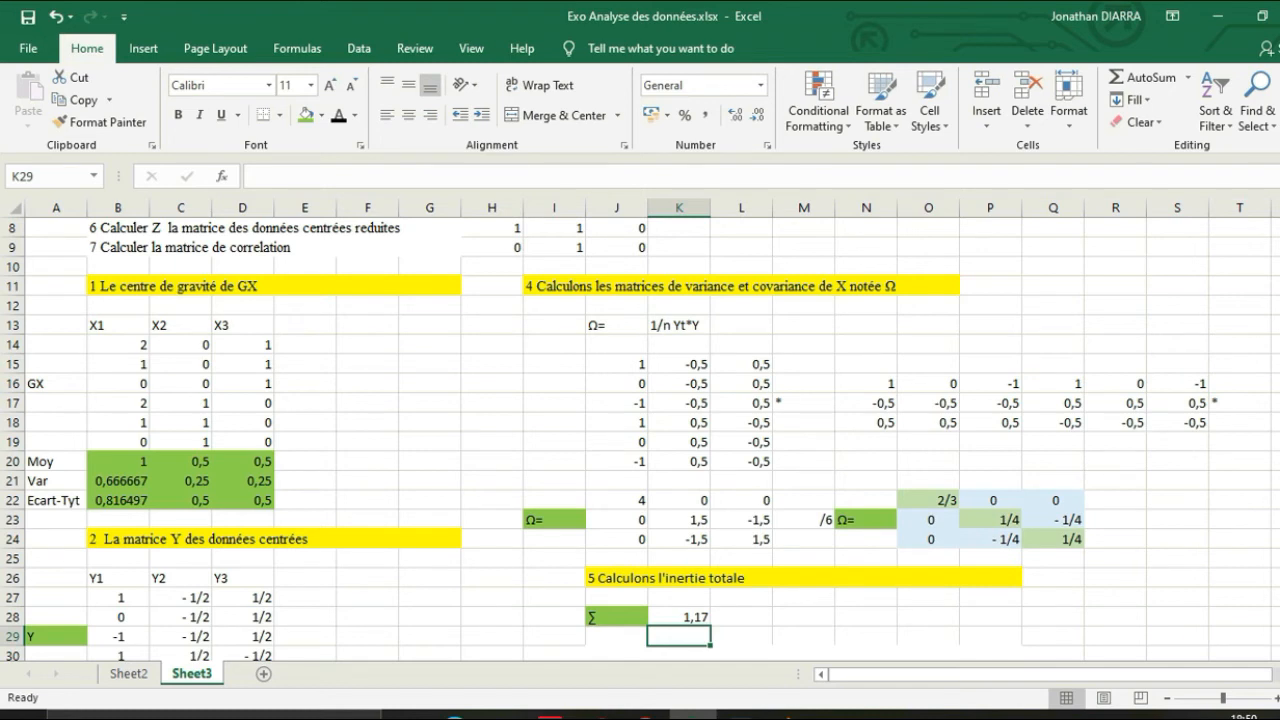
left_click(679, 617)
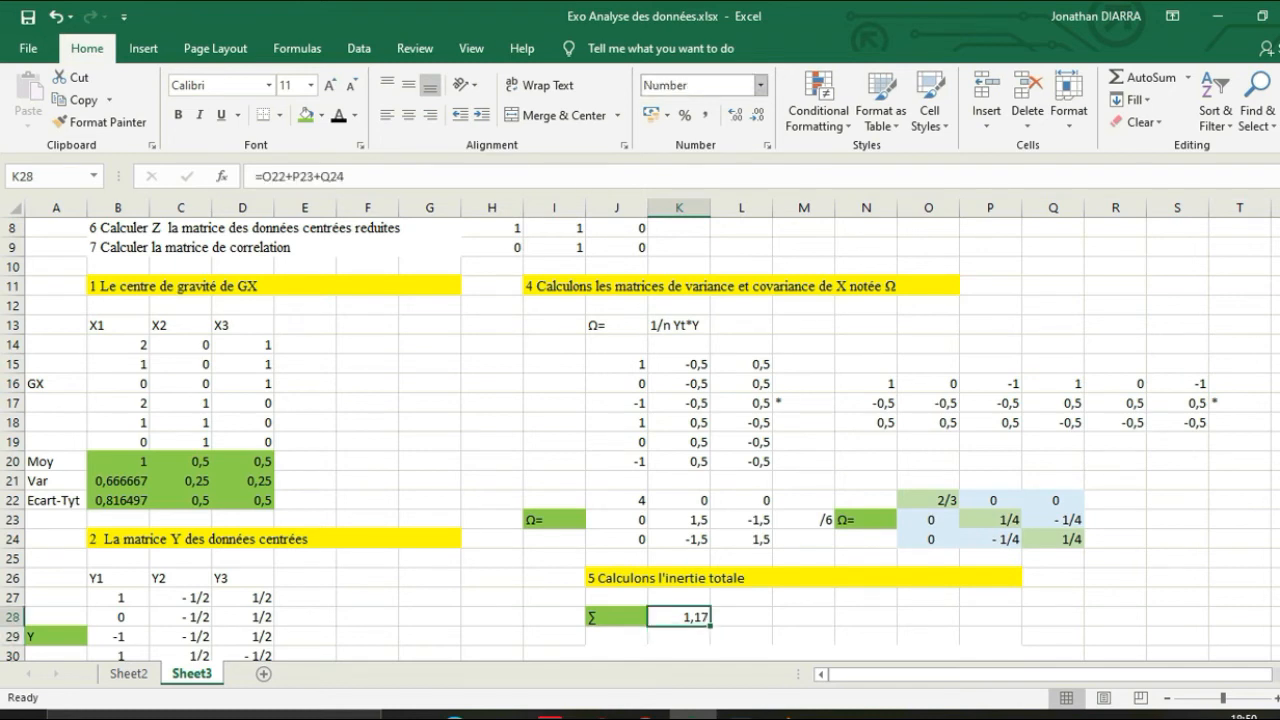
- Try the Fraction format on the total in K28 and return the cell to the Number format
left_click(760, 85)
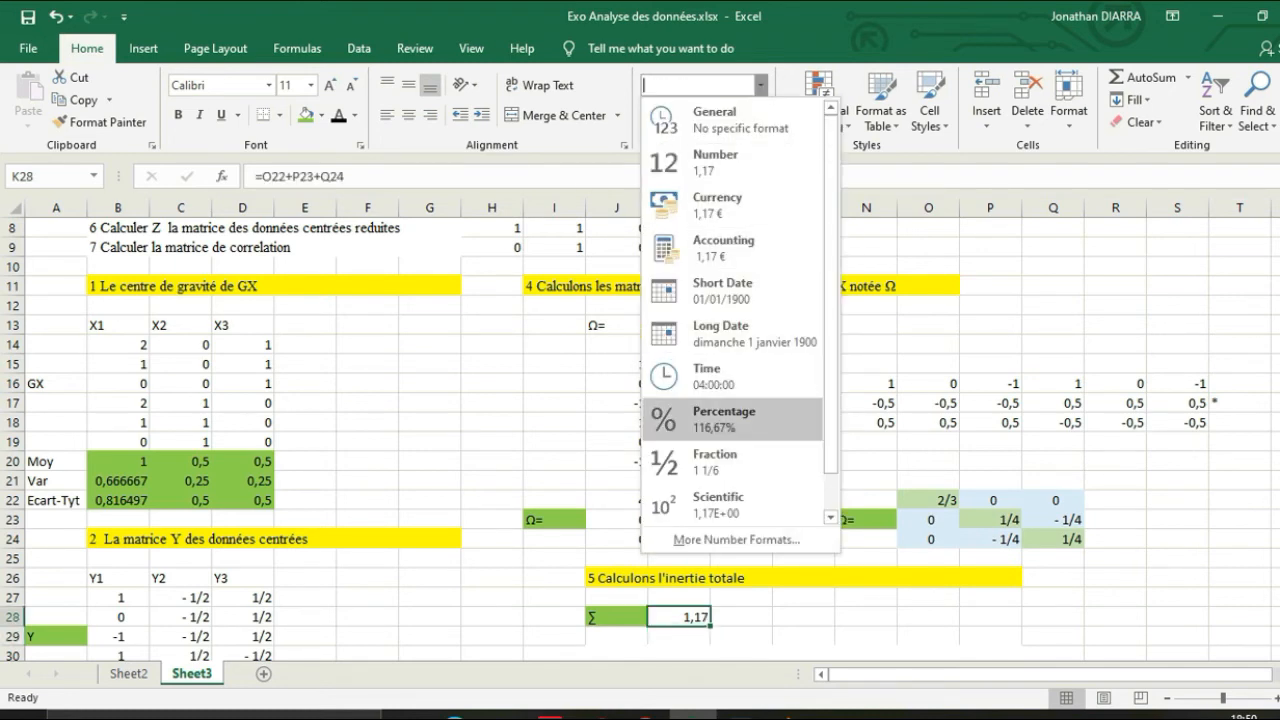
left_click(730, 462)
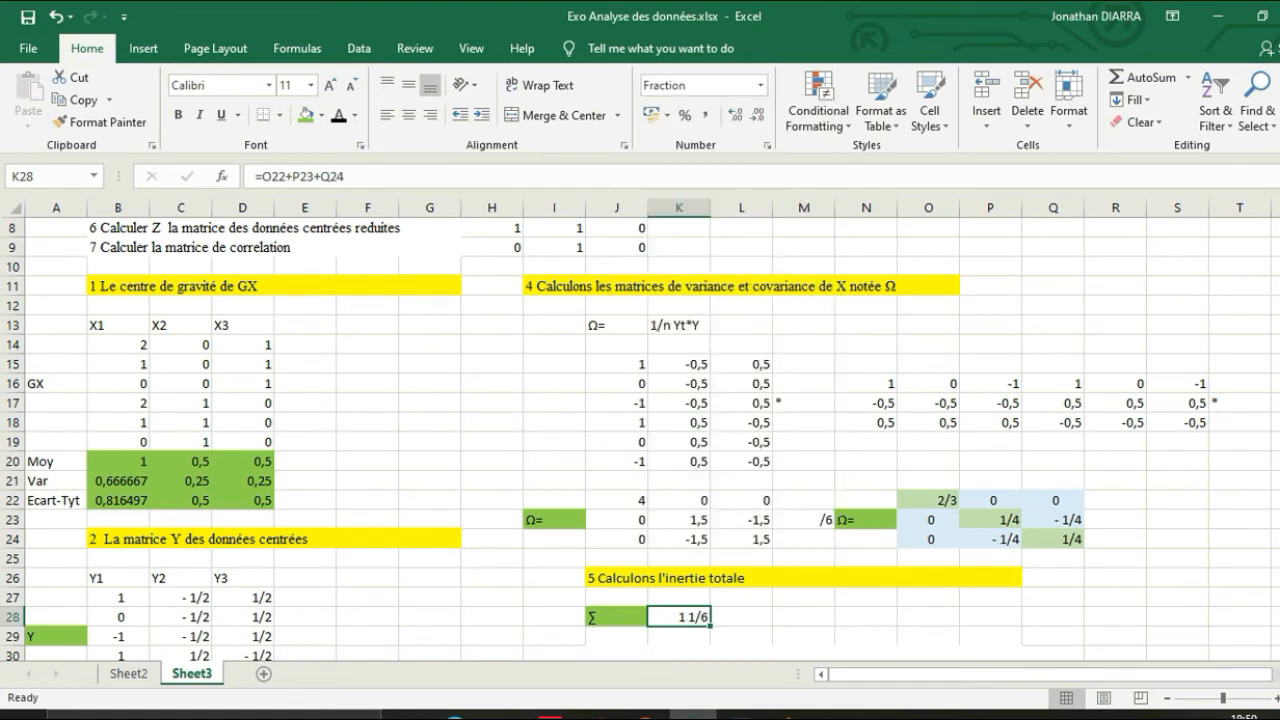
left_click(760, 85)
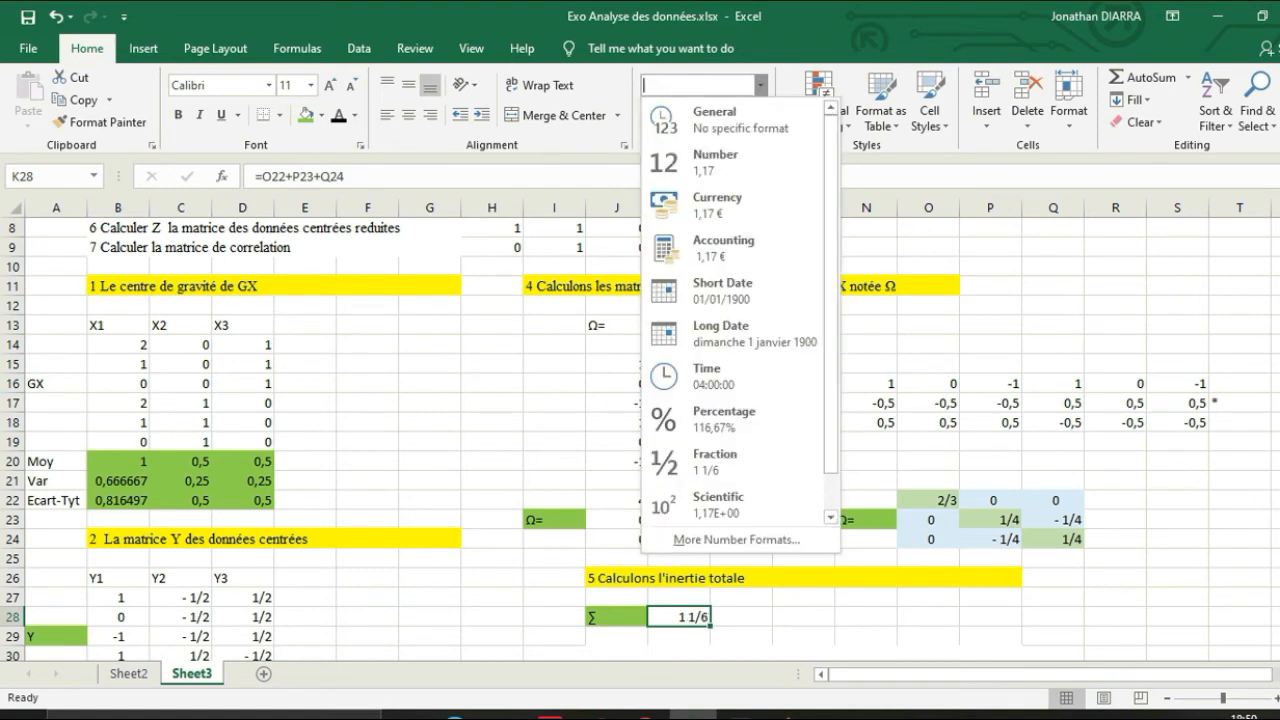
left_click(730, 162)
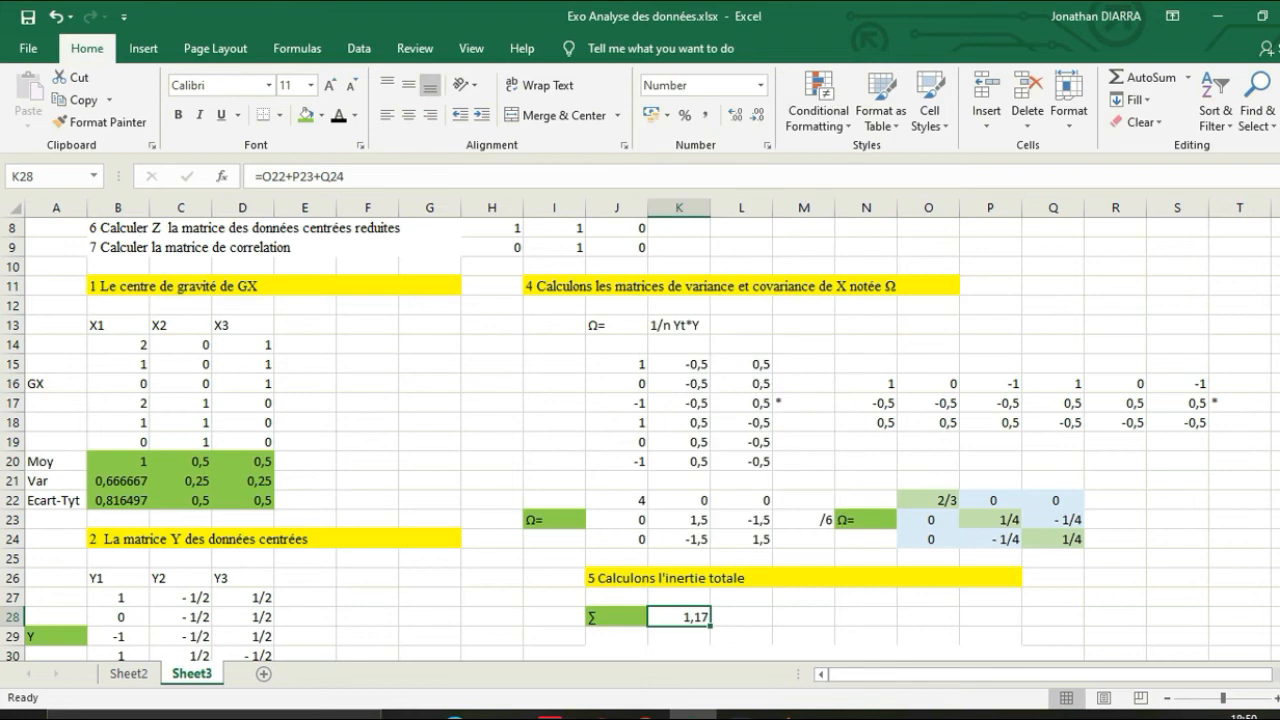
- Copy the question text "6 Calculer Z la matrice des données centrées reduites" from B8 into the merged cell J30
left_click(803, 578)
scroll(640, 440, "down", 3)
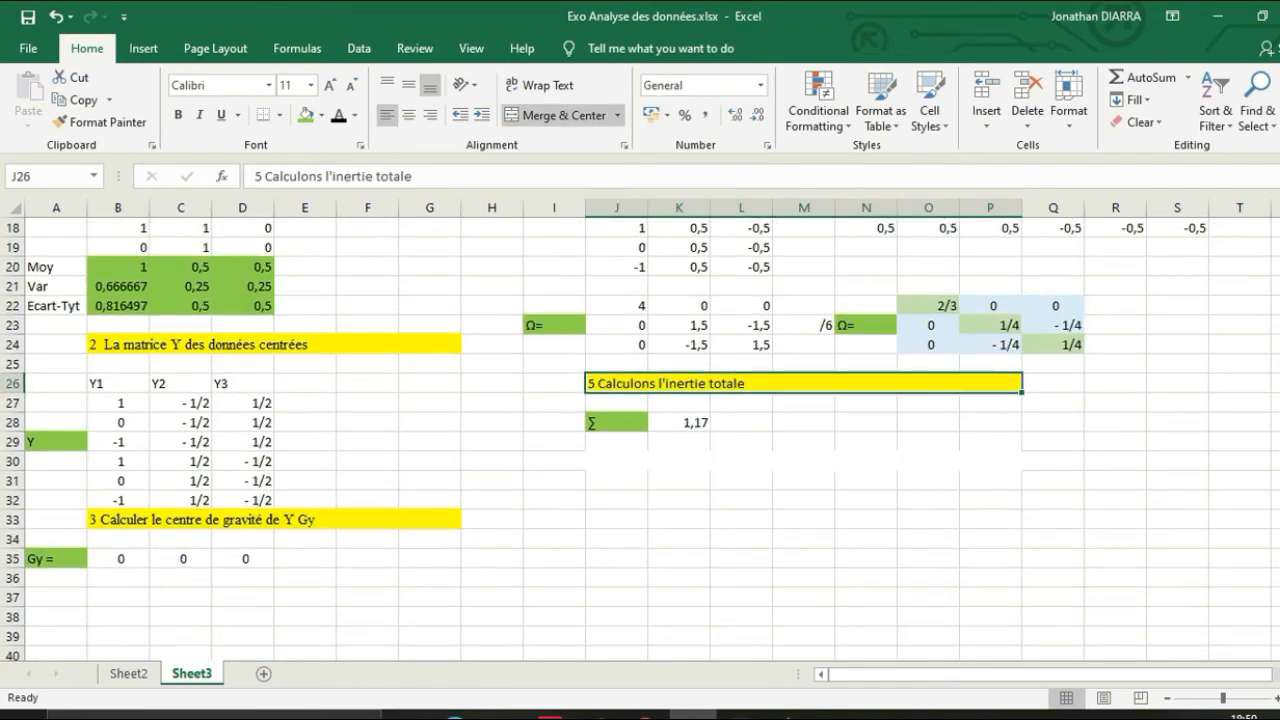
scroll(640, 440, "up", 6)
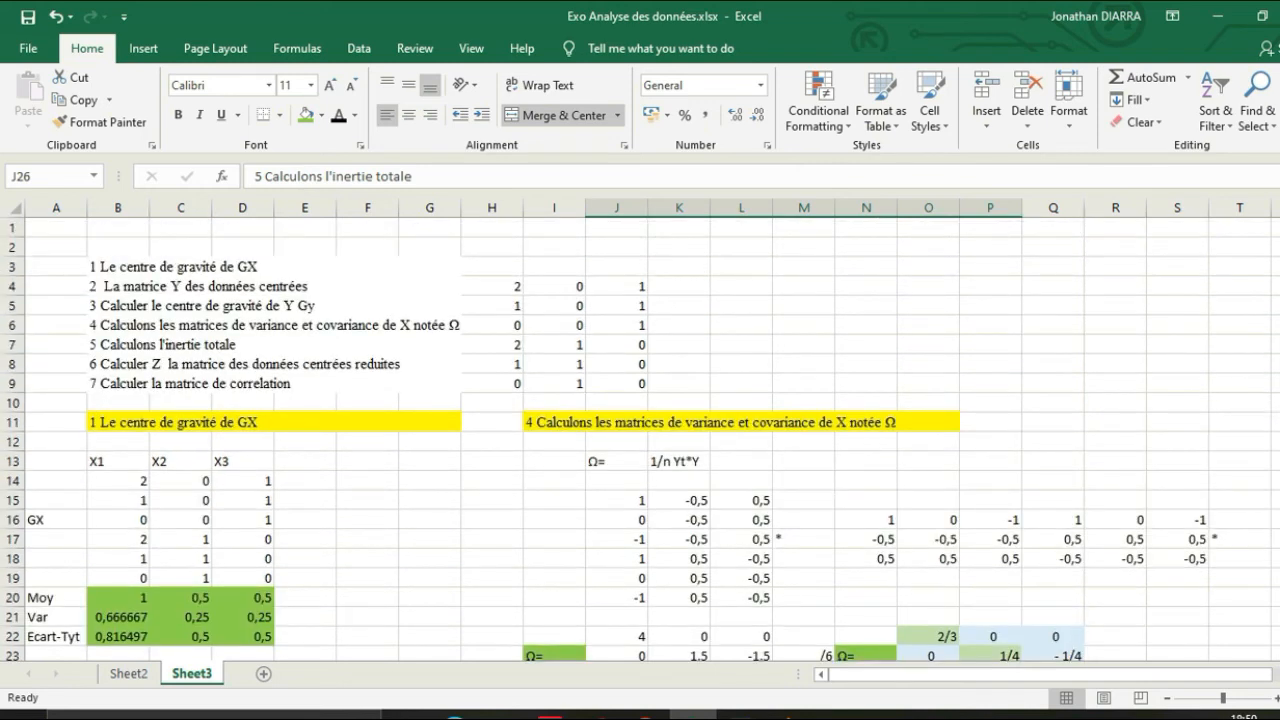
double_click(118, 364)
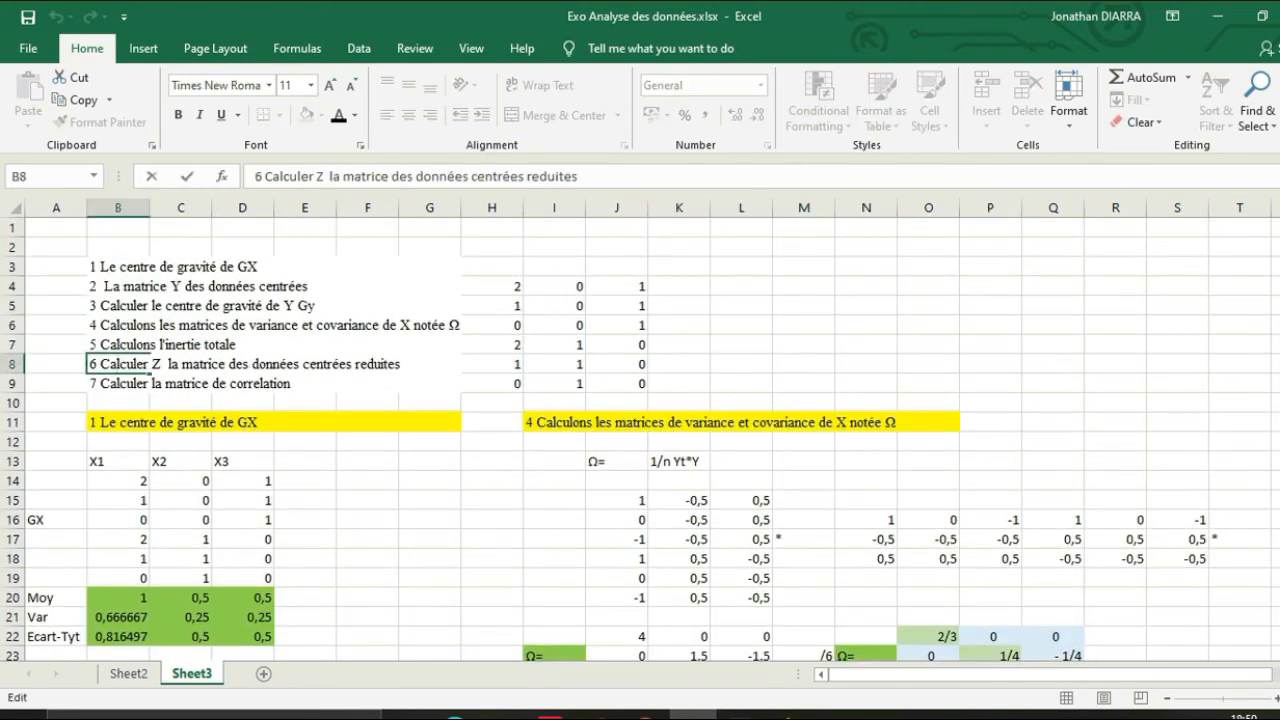
left_click_drag(89, 364, 403, 364)
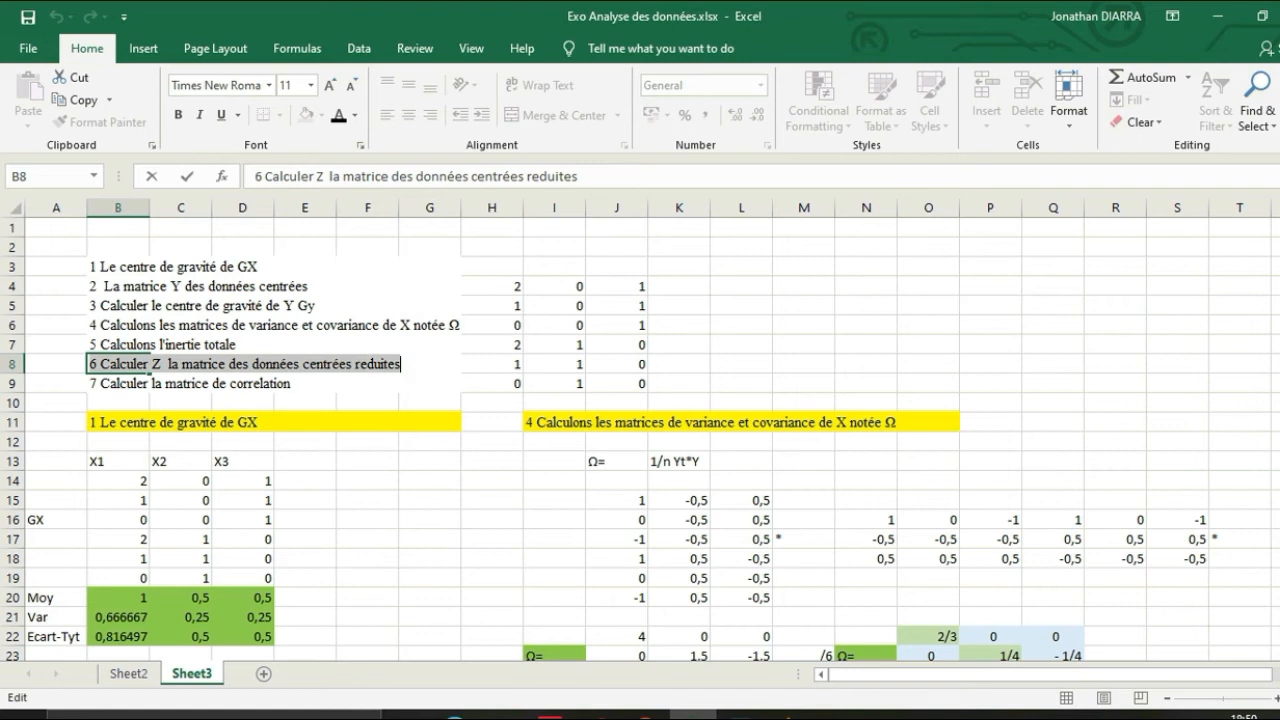
key("ctrl+c")
scroll(640, 430, "down", 6)
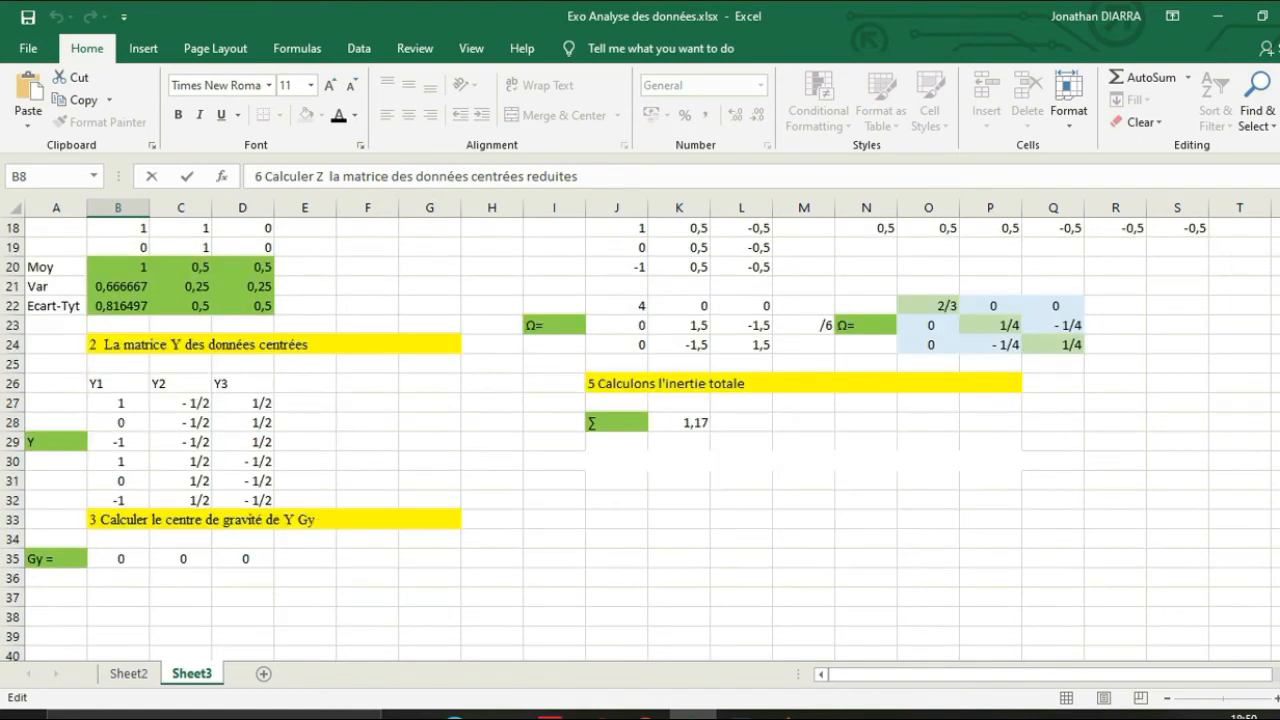
double_click(700, 461)
key("ctrl+v")
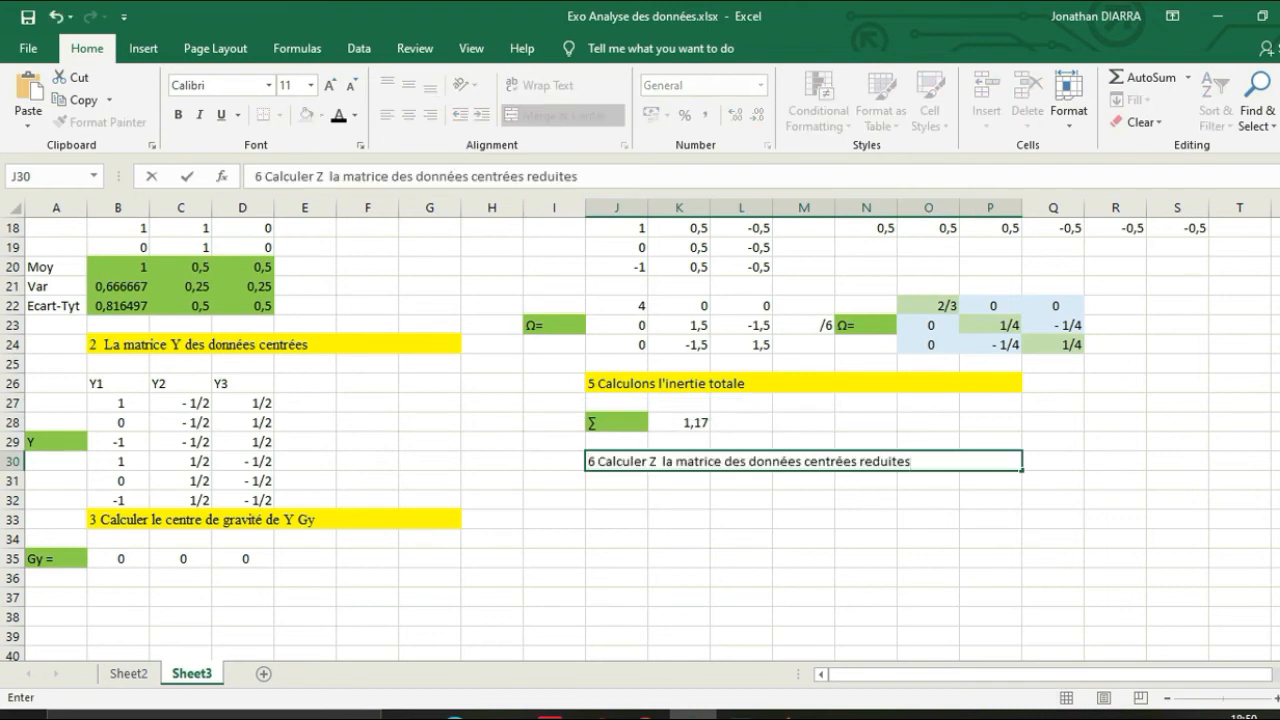
left_click(804, 519)
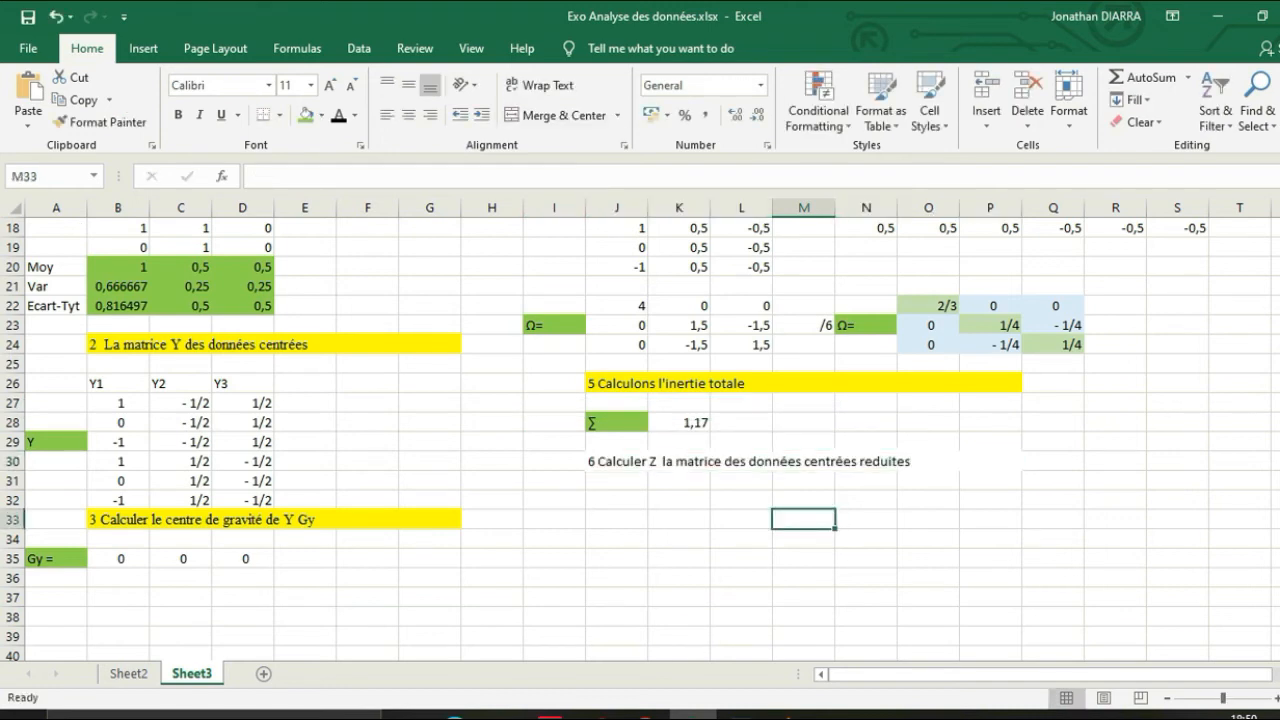
- Fill the question 6 heading in J30 with yellow
left_click(803, 461)
left_click(321, 115)
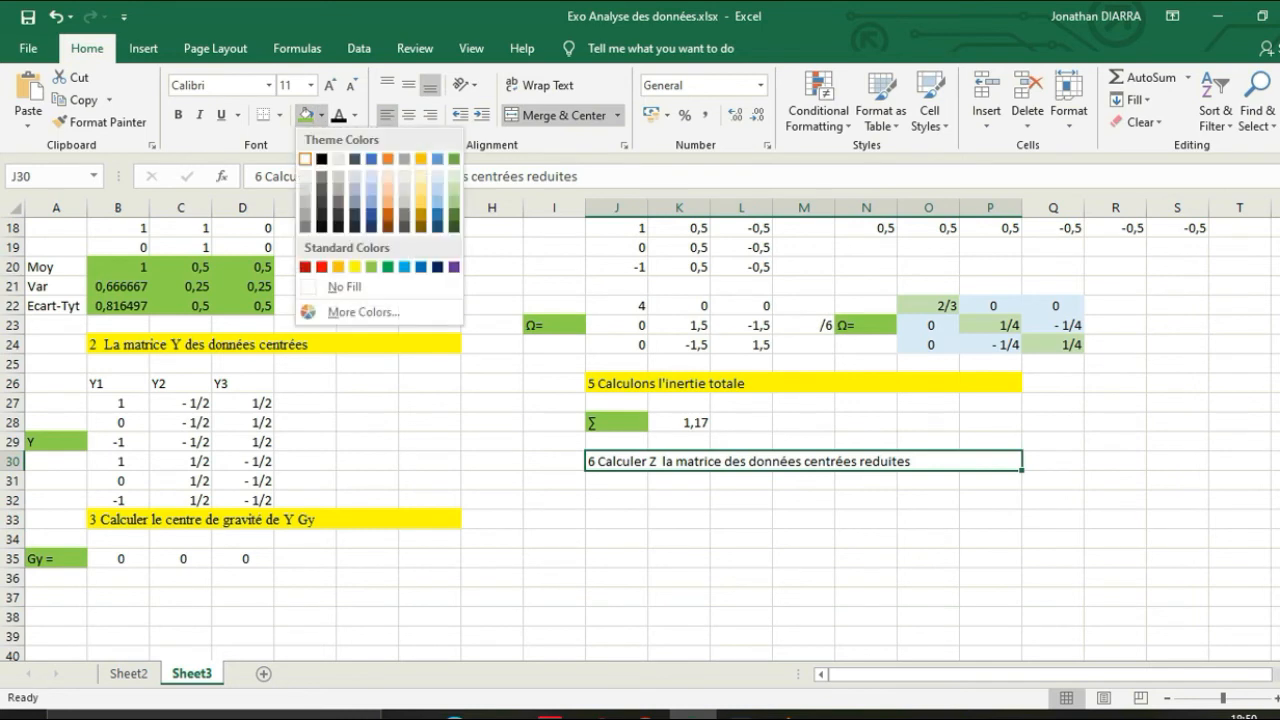
left_click(355, 267)
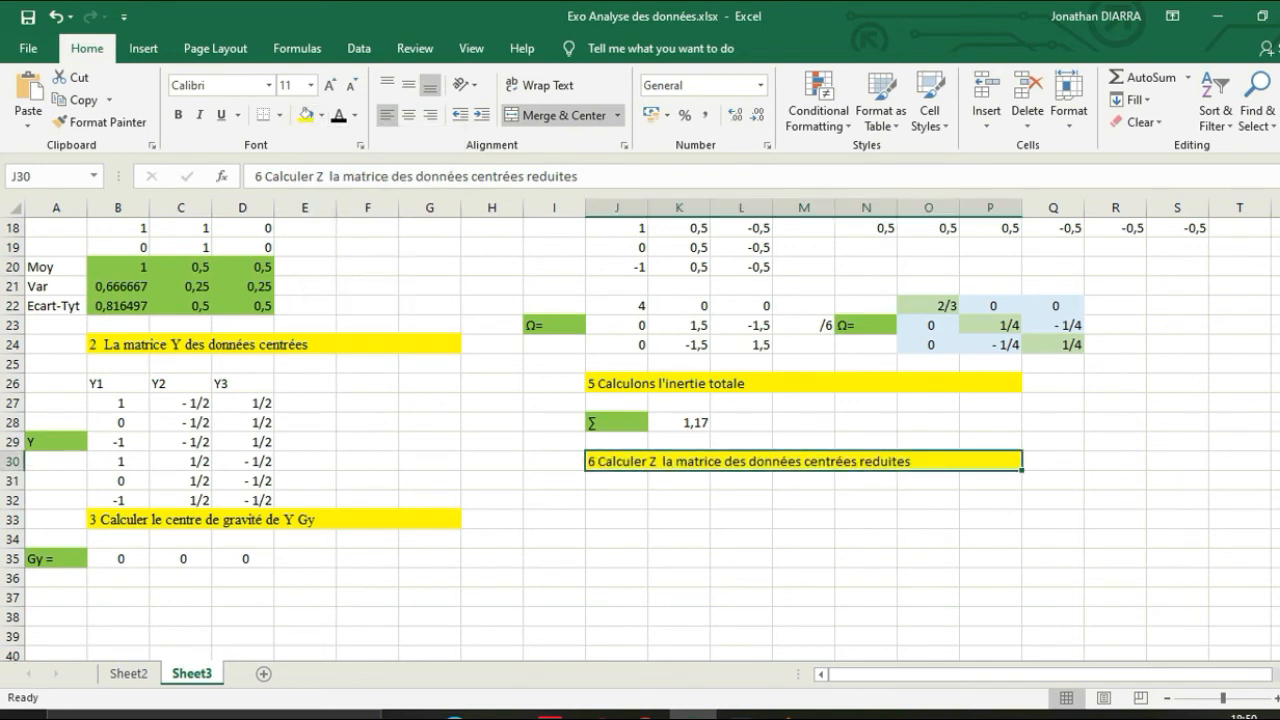
left_click(803, 519)
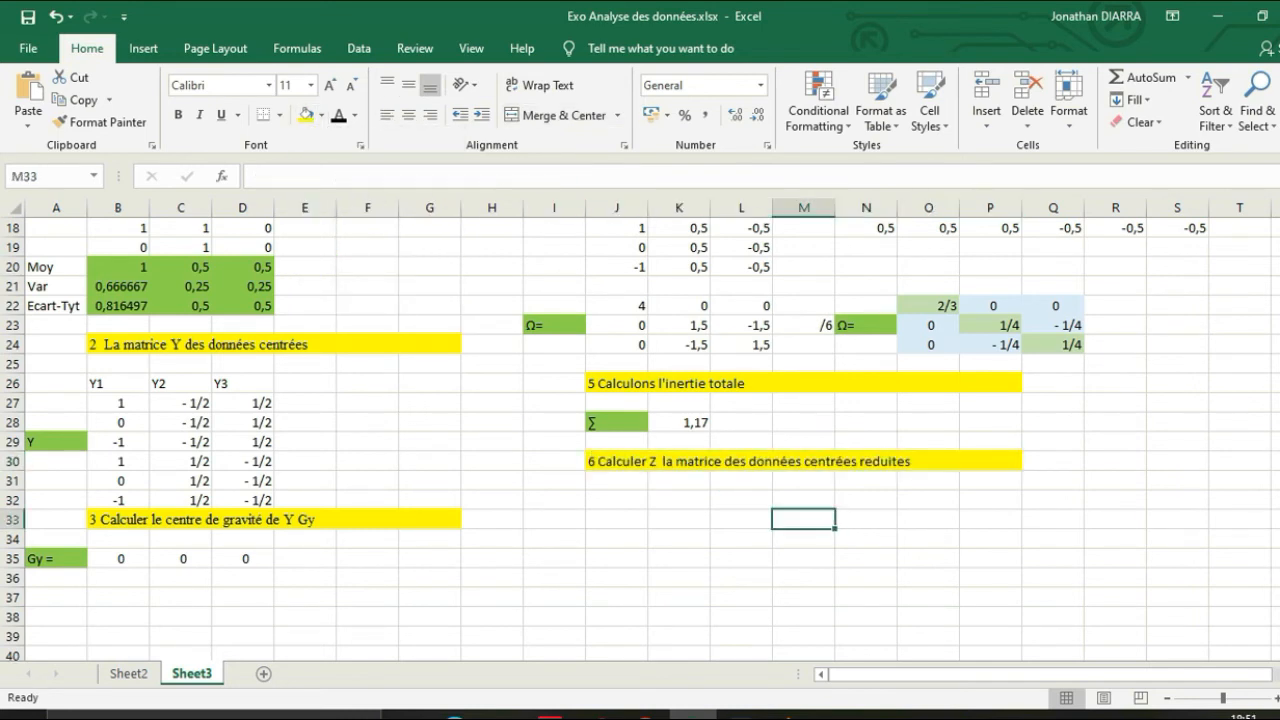
- Enter Z= in J32 and the expression Yij/Ecart-type as text in K32
double_click(617, 500)
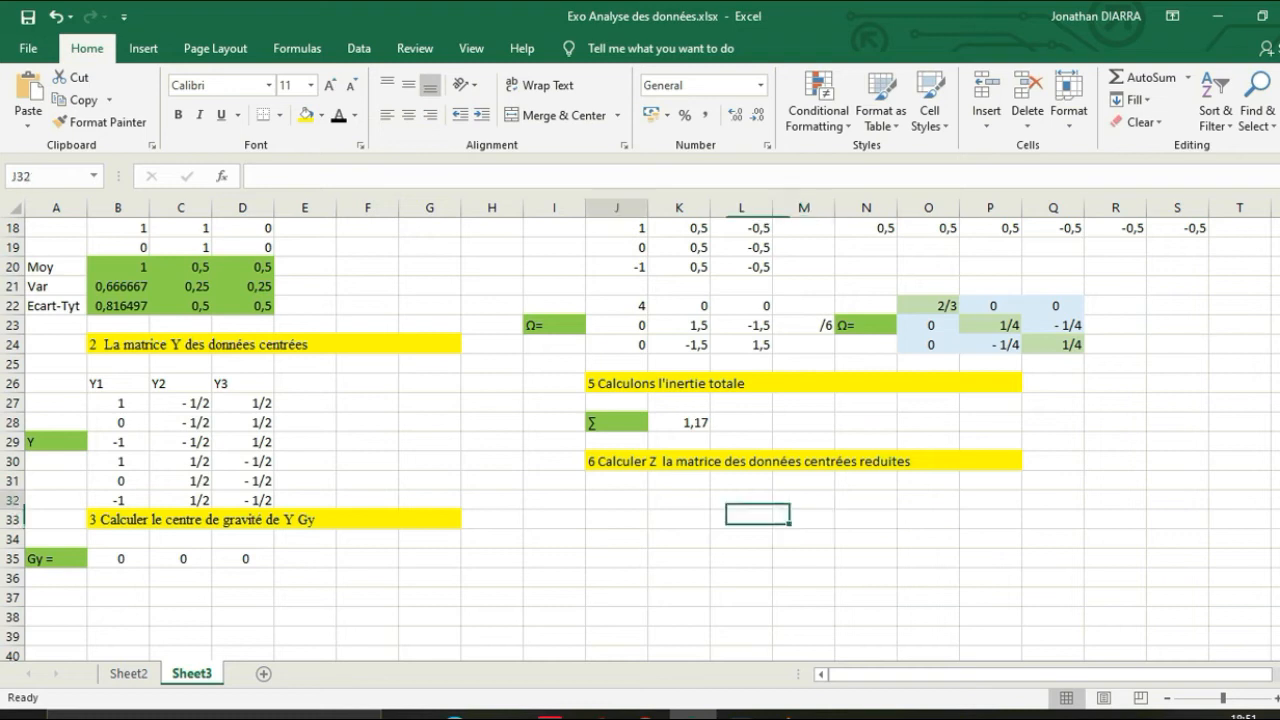
type("Z=")
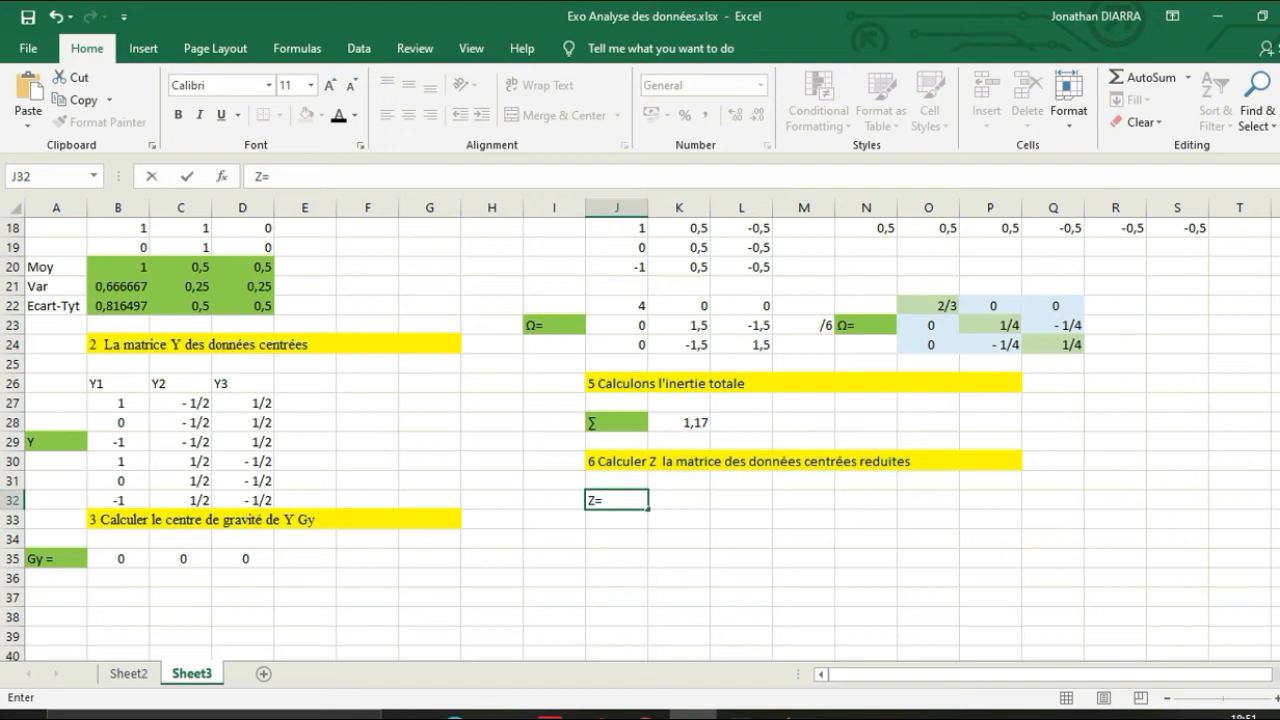
double_click(679, 500)
type("Yij")
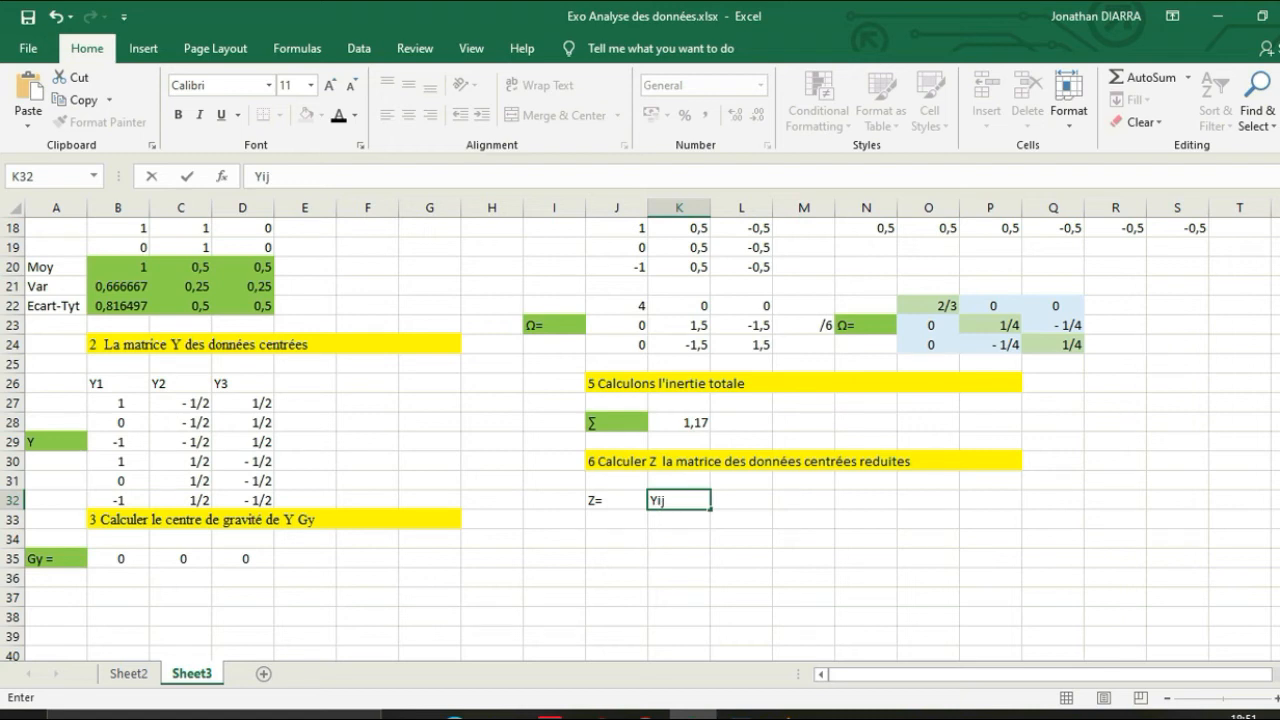
type("/Ecart-ty")
left_click(804, 559)
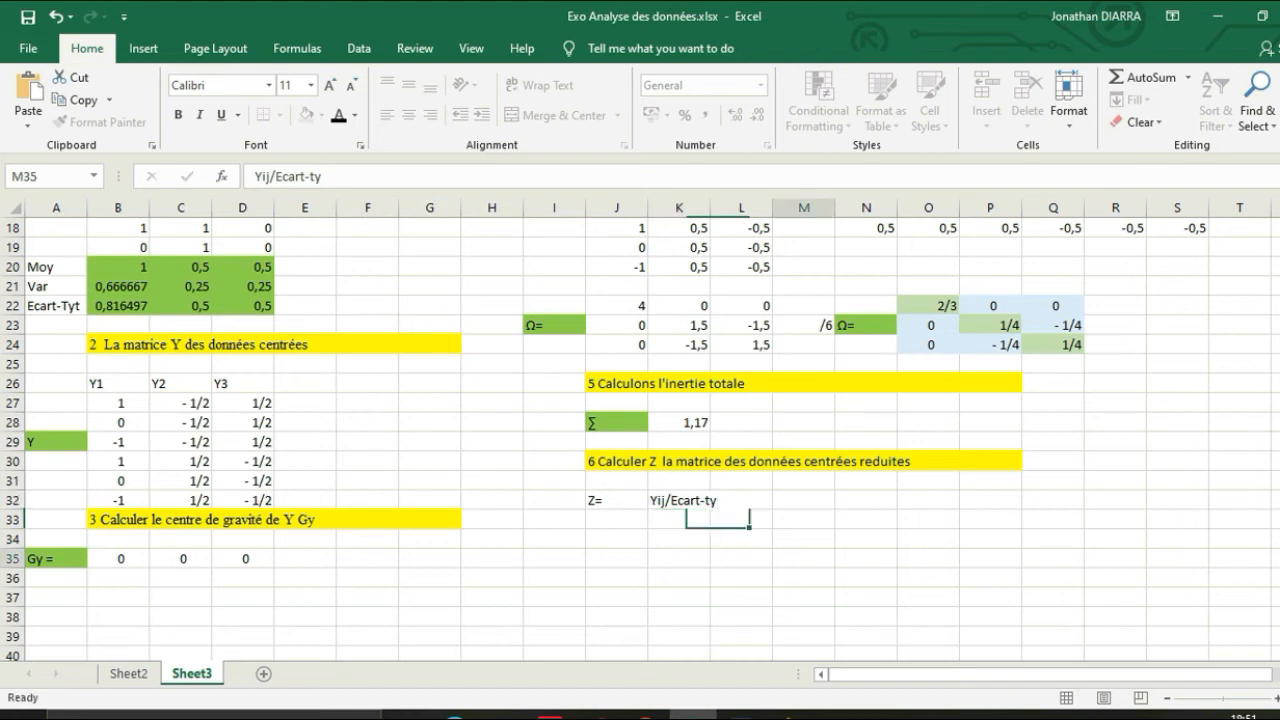
left_click(679, 578)
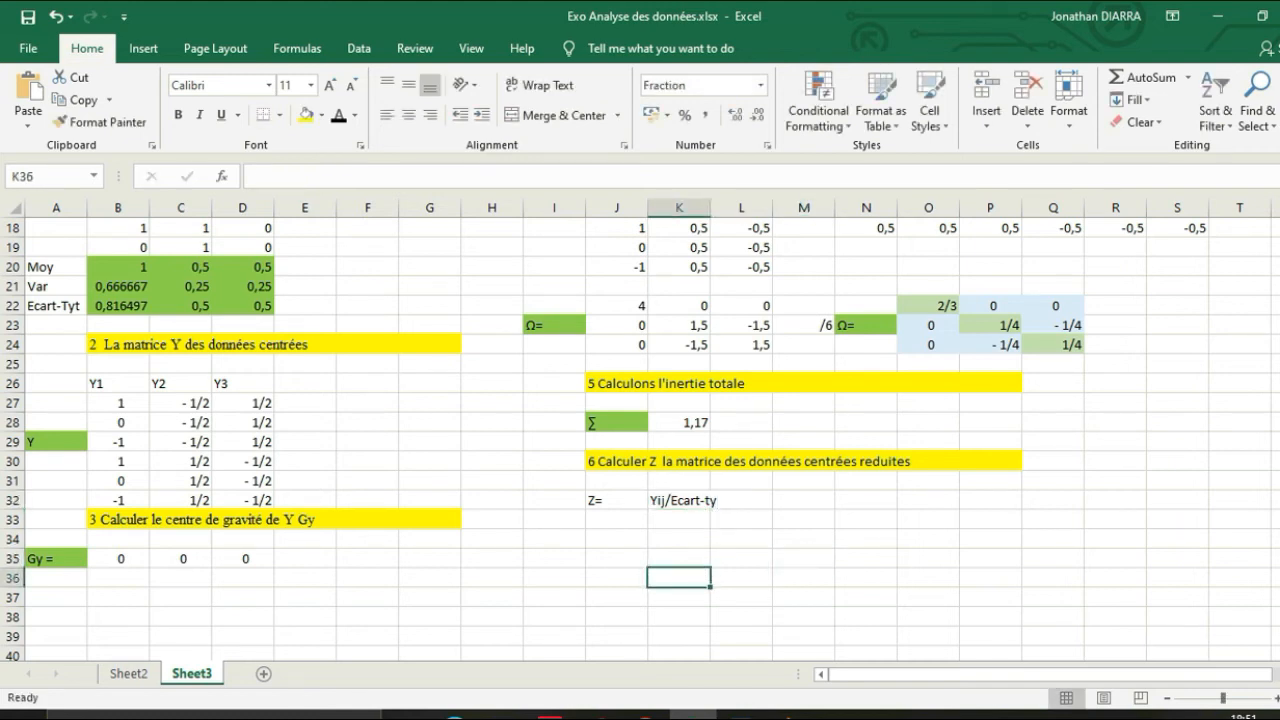
double_click(741, 500)
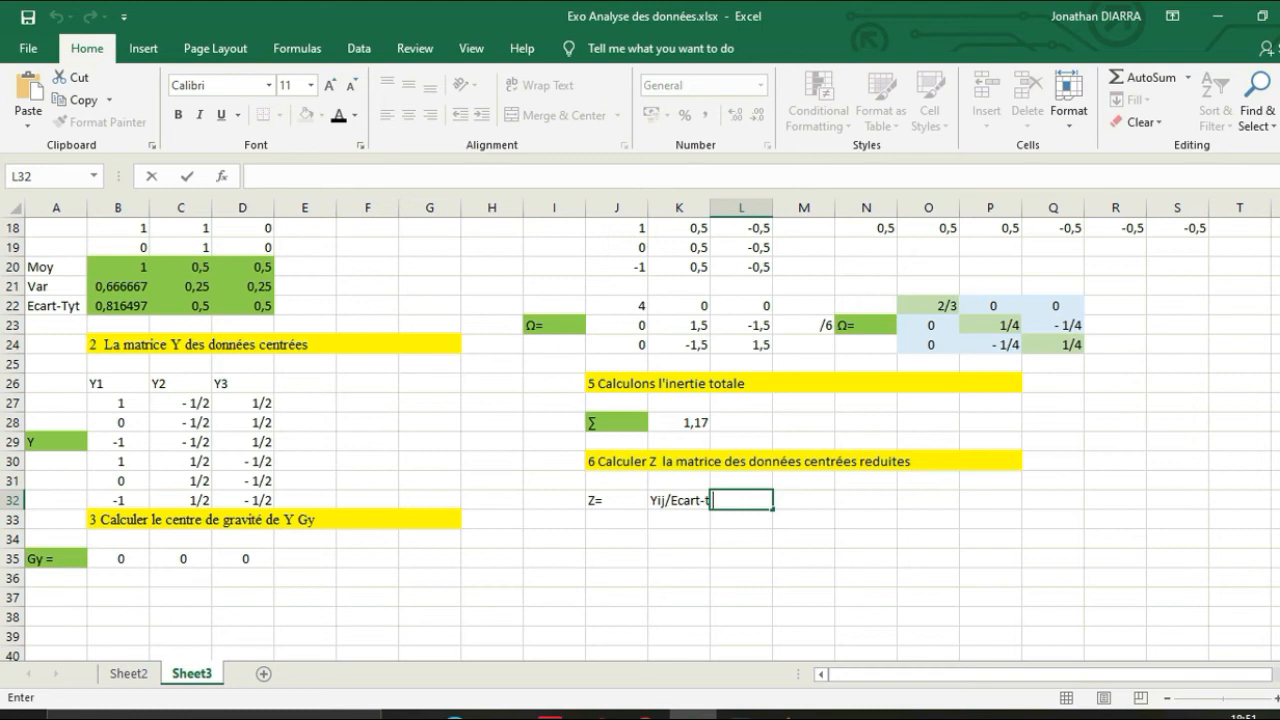
double_click(696, 500)
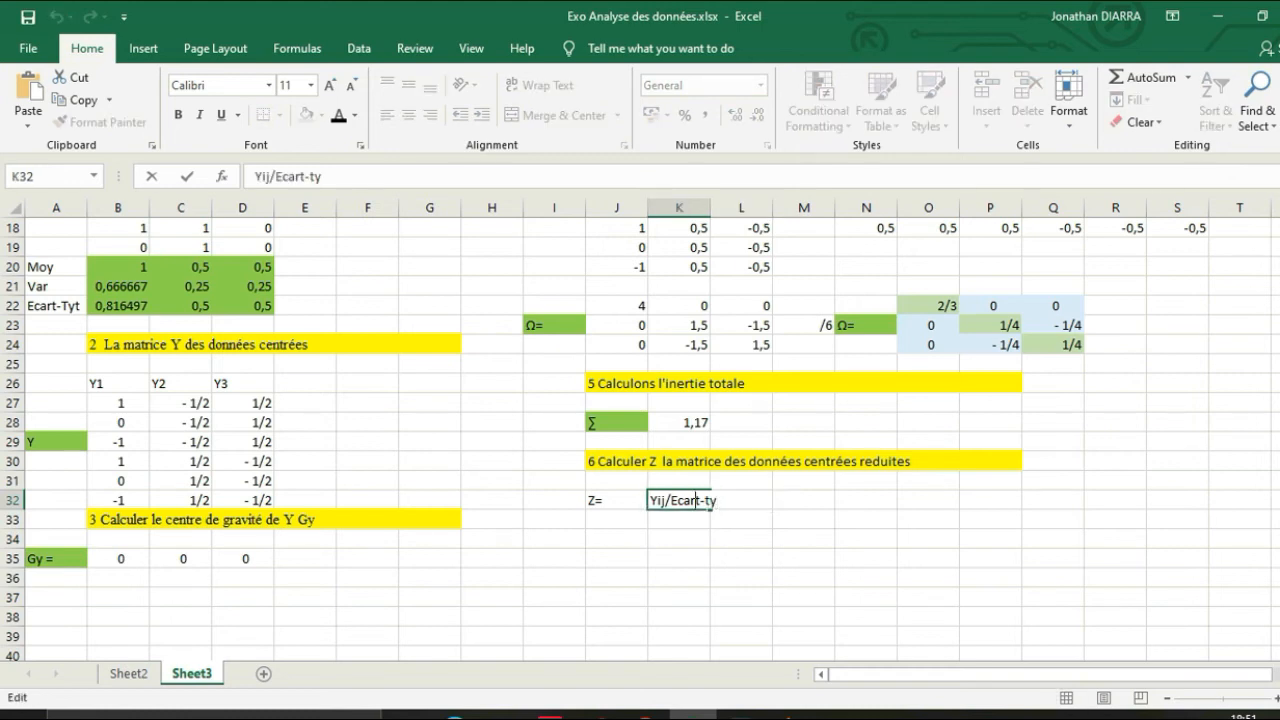
type("pe")
left_click(679, 559)
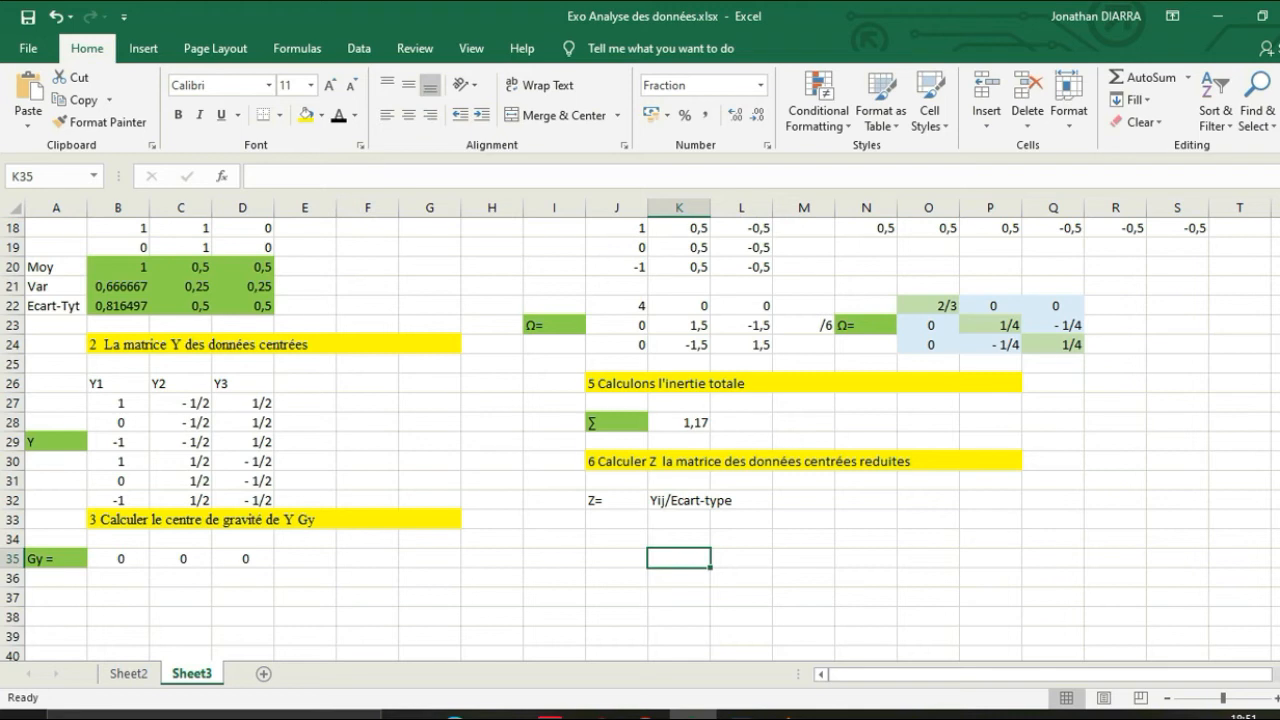
left_click_drag(120, 403, 243, 500)
left_click(492, 578)
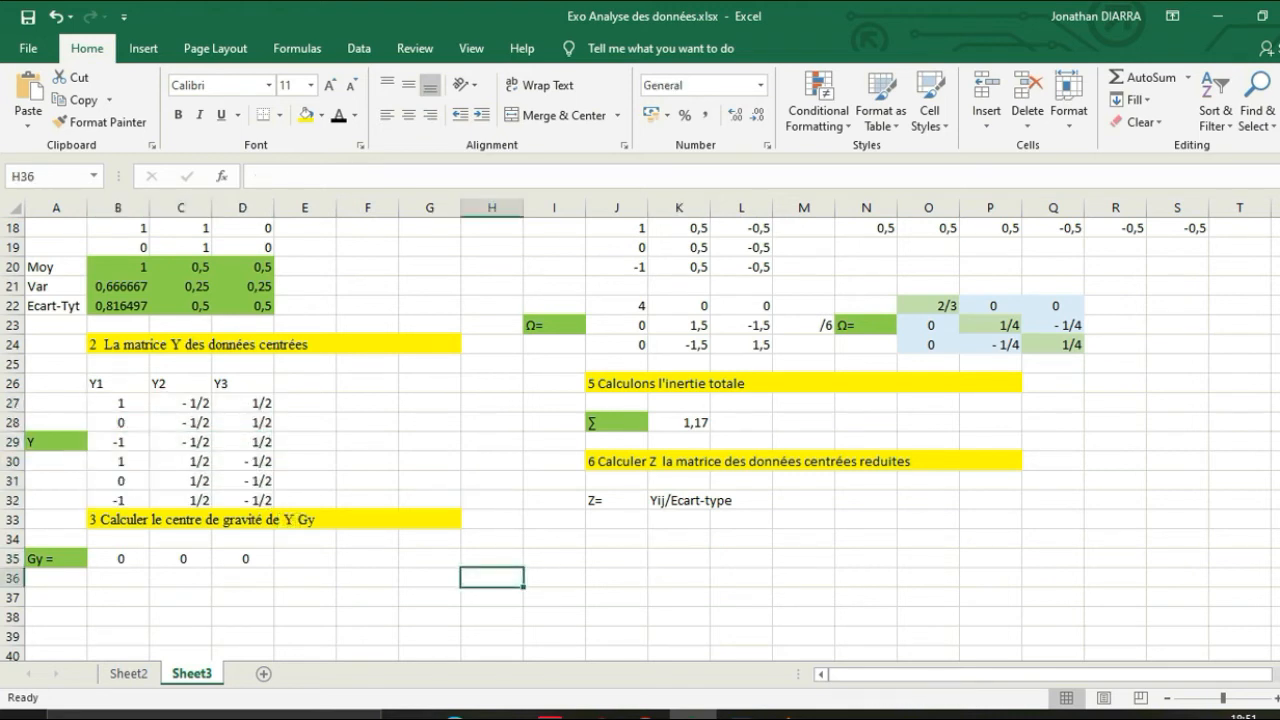
left_click(120, 306)
left_click(554, 559)
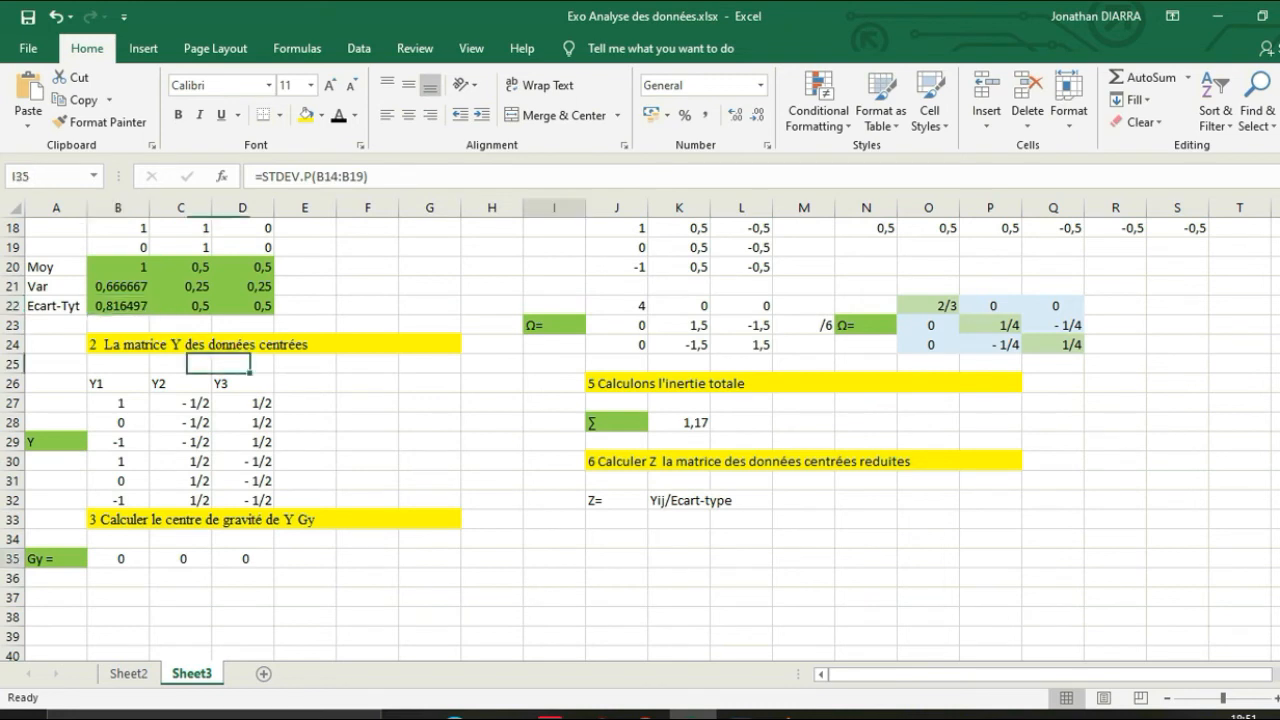
- Copy the Y matrix B27:D32 into I34:K39 as values only and centre the pasted cells
left_click_drag(118, 403, 242, 500)
key("ctrl+c")
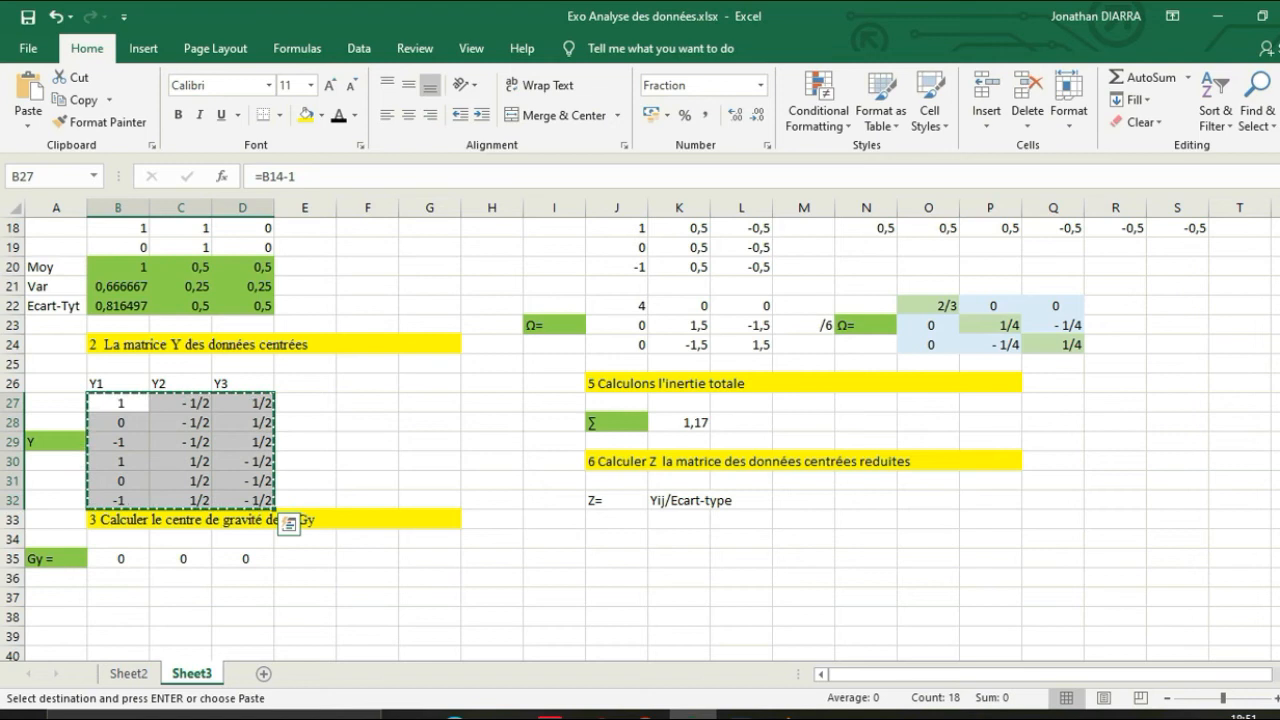
left_click(554, 539)
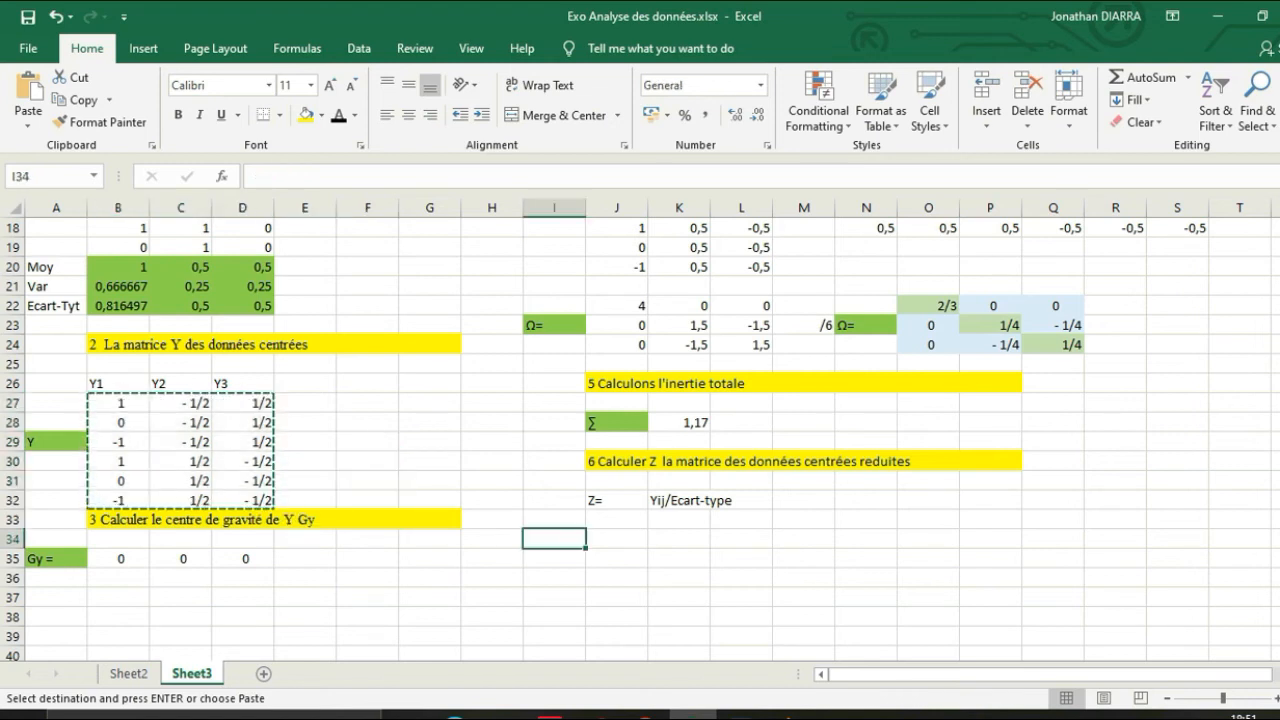
key("ctrl+v")
left_click(742, 634)
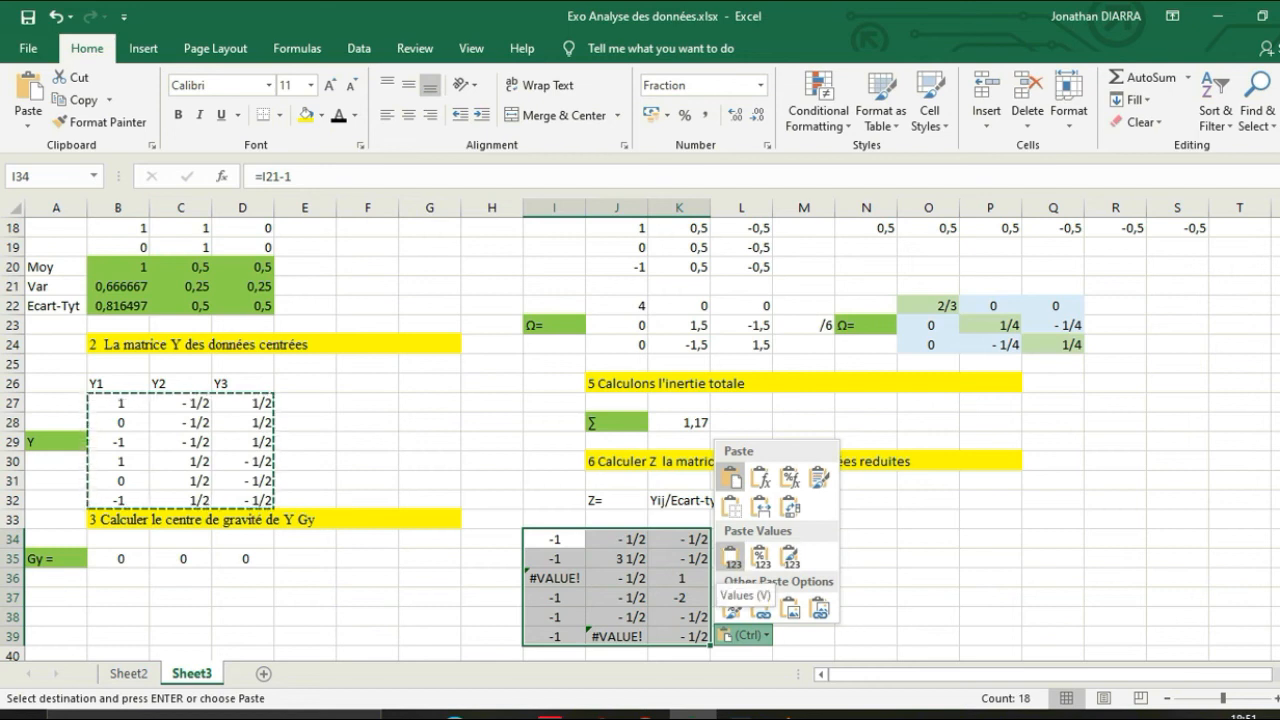
left_click(733, 560)
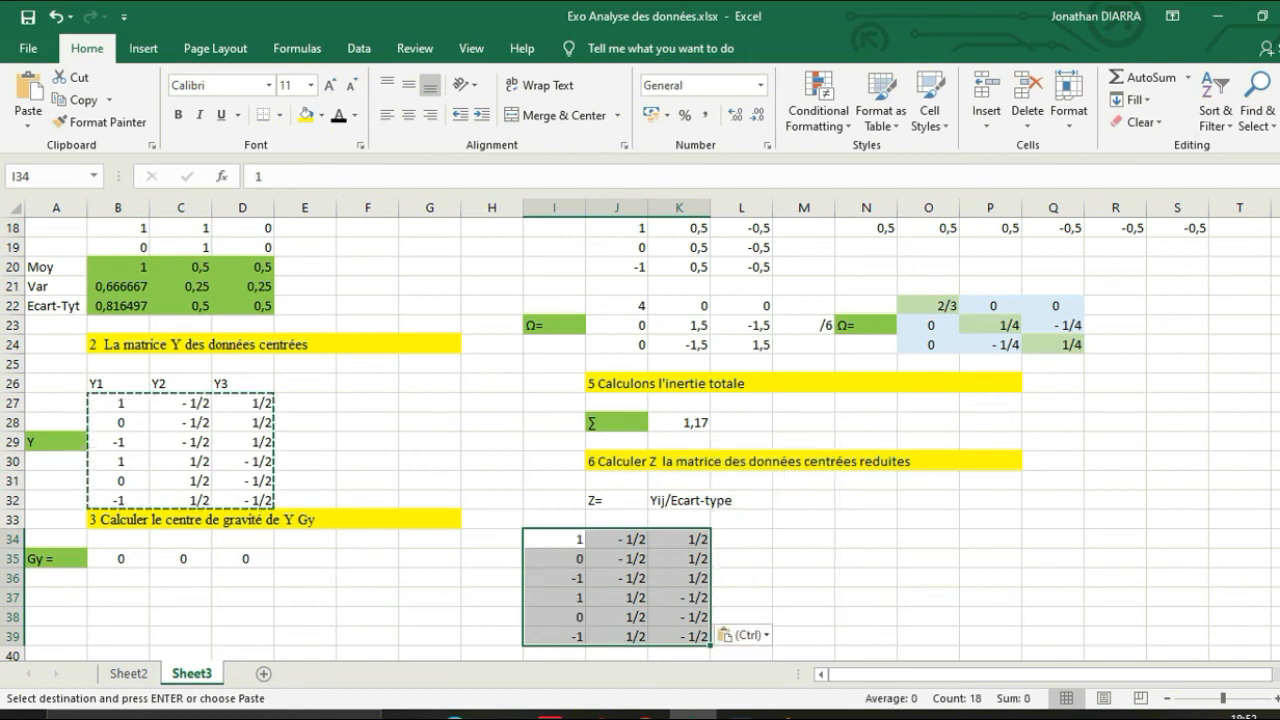
left_click(408, 115)
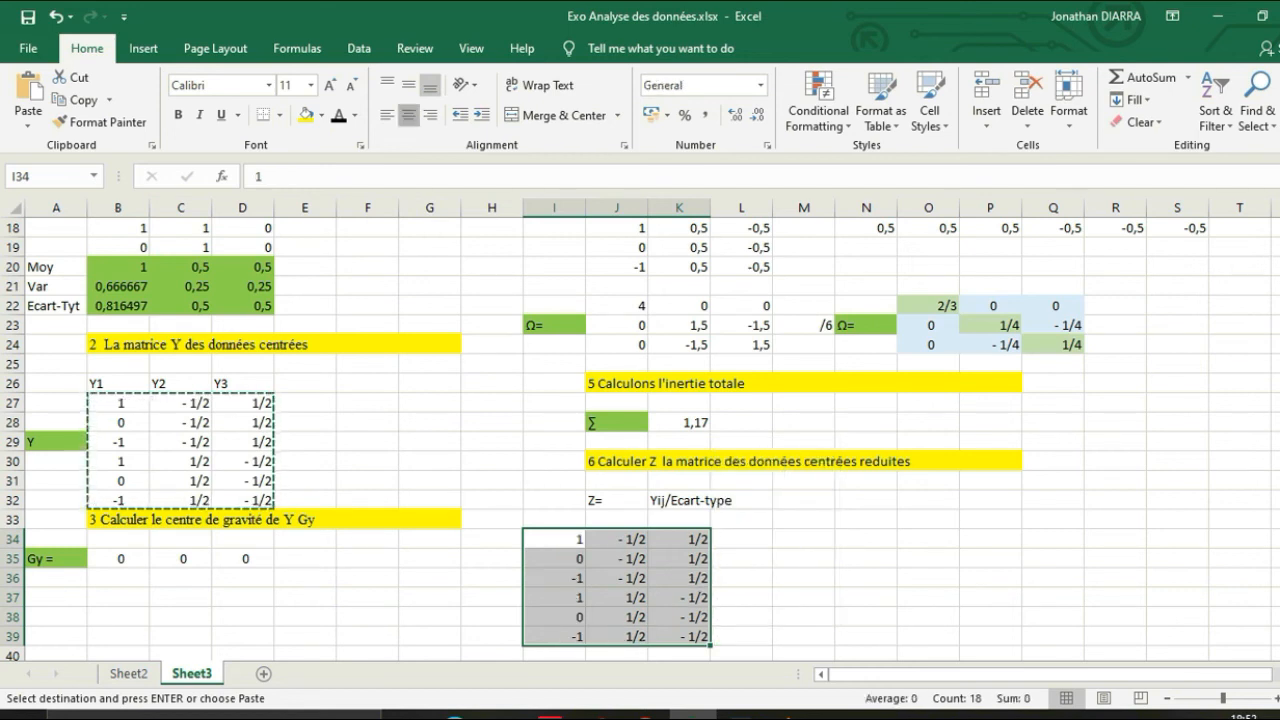
left_click(866, 578)
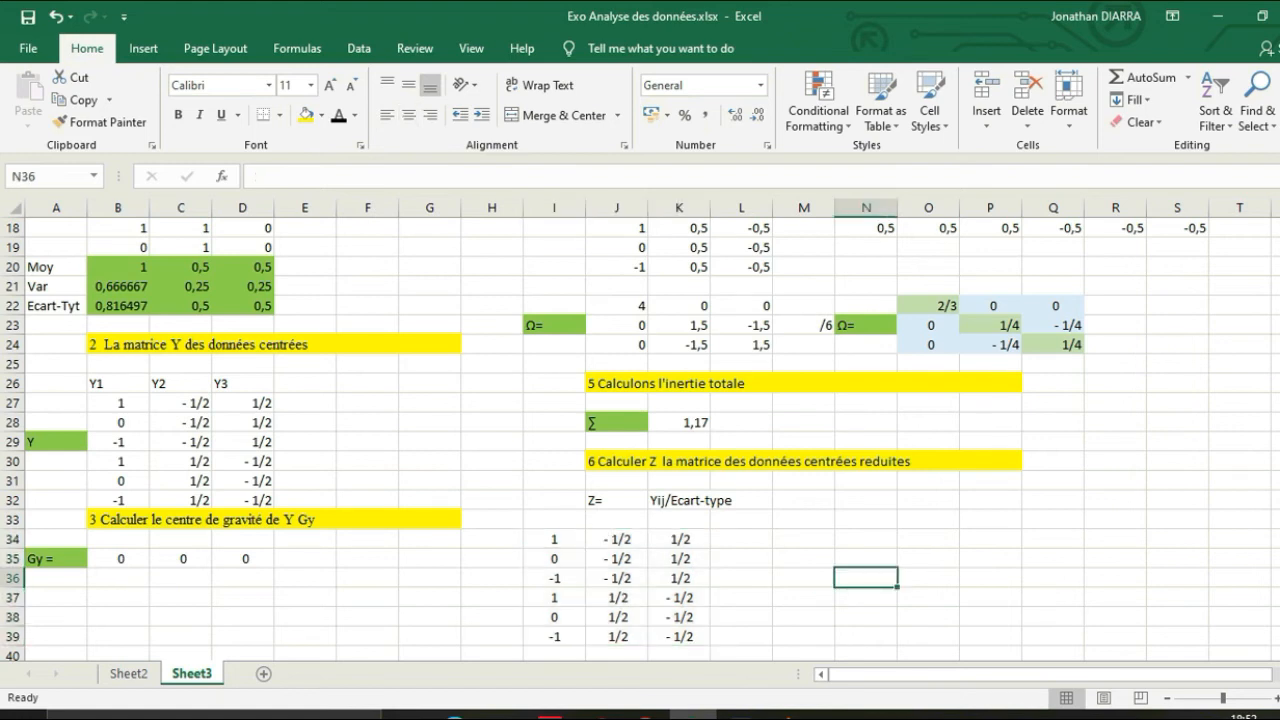
- Enter the label Z in L37 and in H37, on either side of the copied matrix
left_click(741, 598)
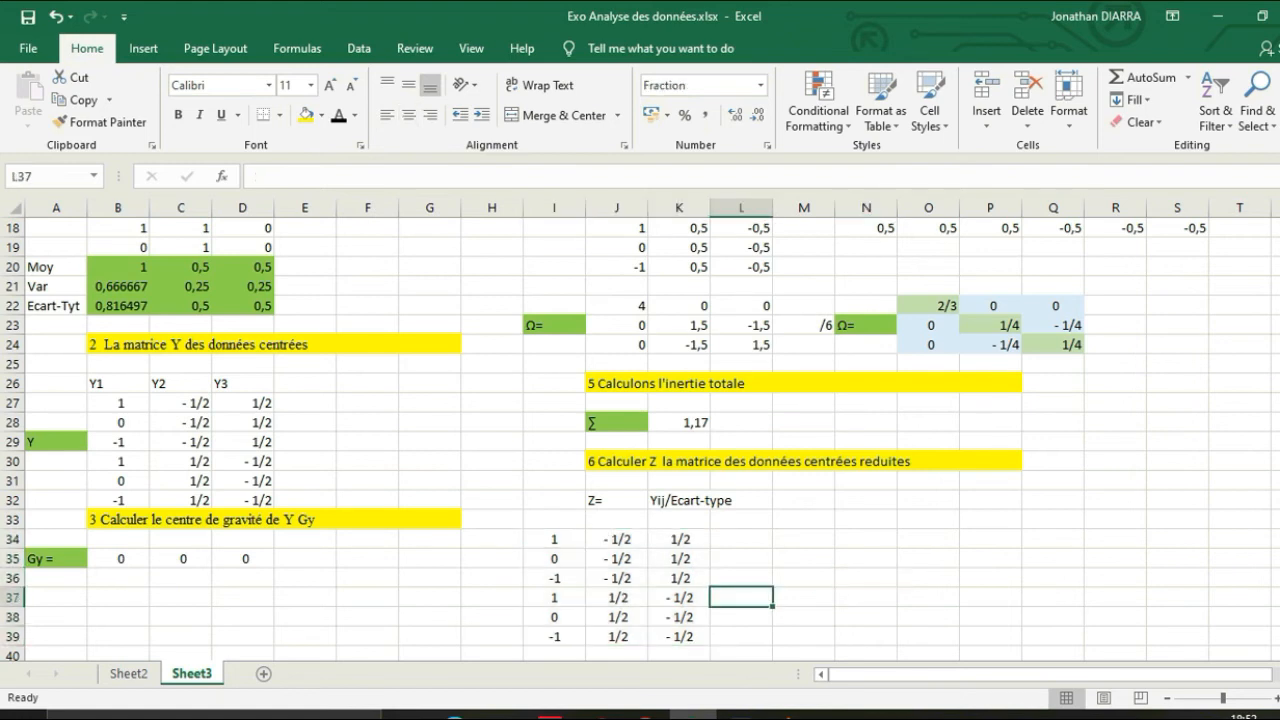
type("Z")
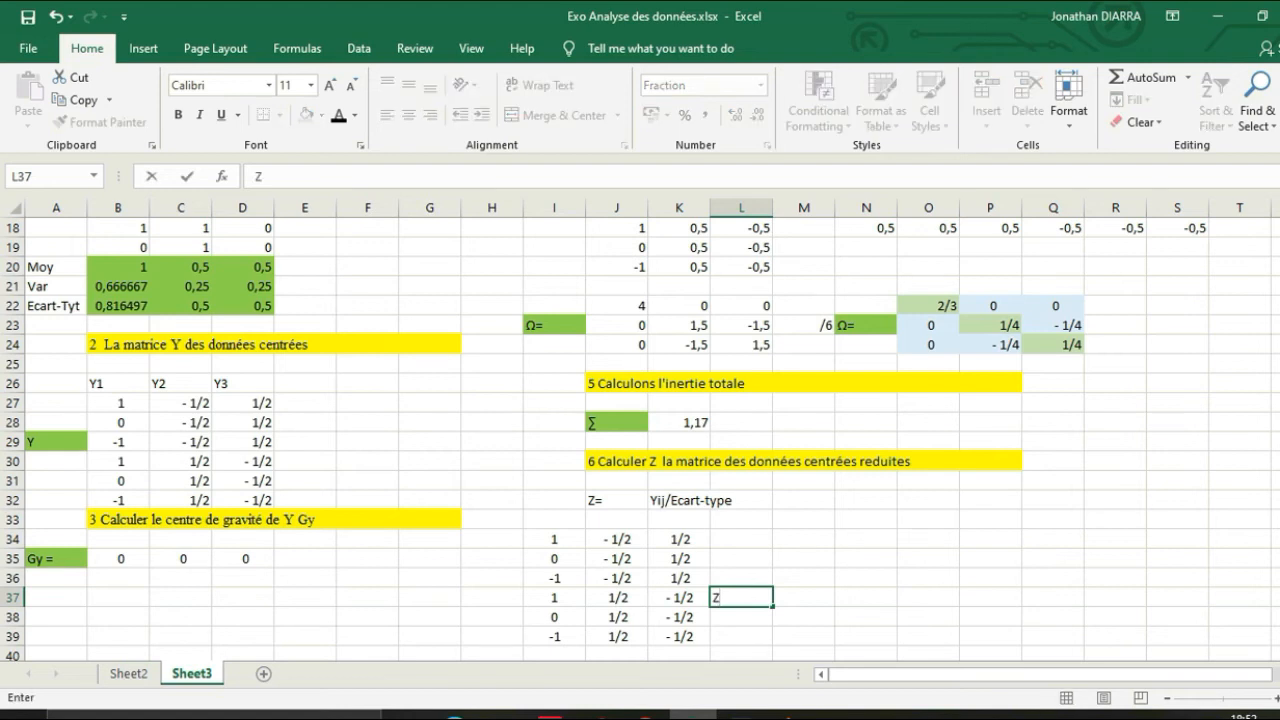
left_click(492, 598)
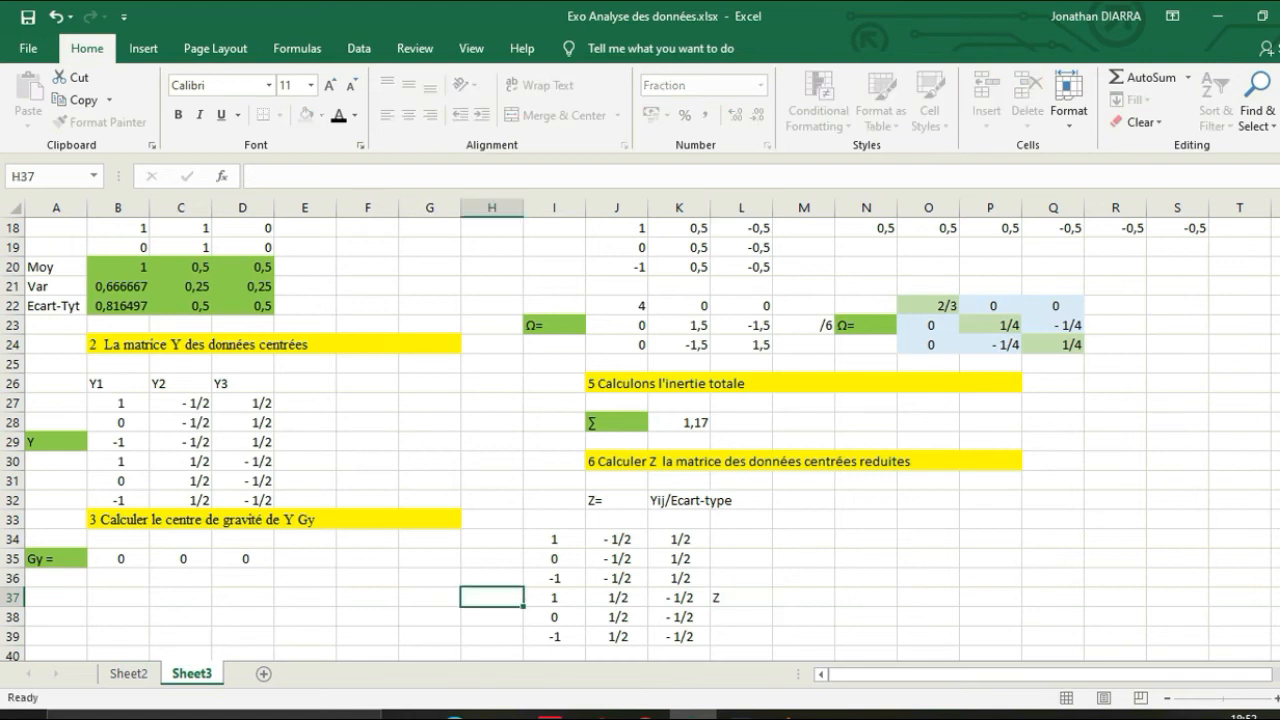
type("Z")
left_click(866, 578)
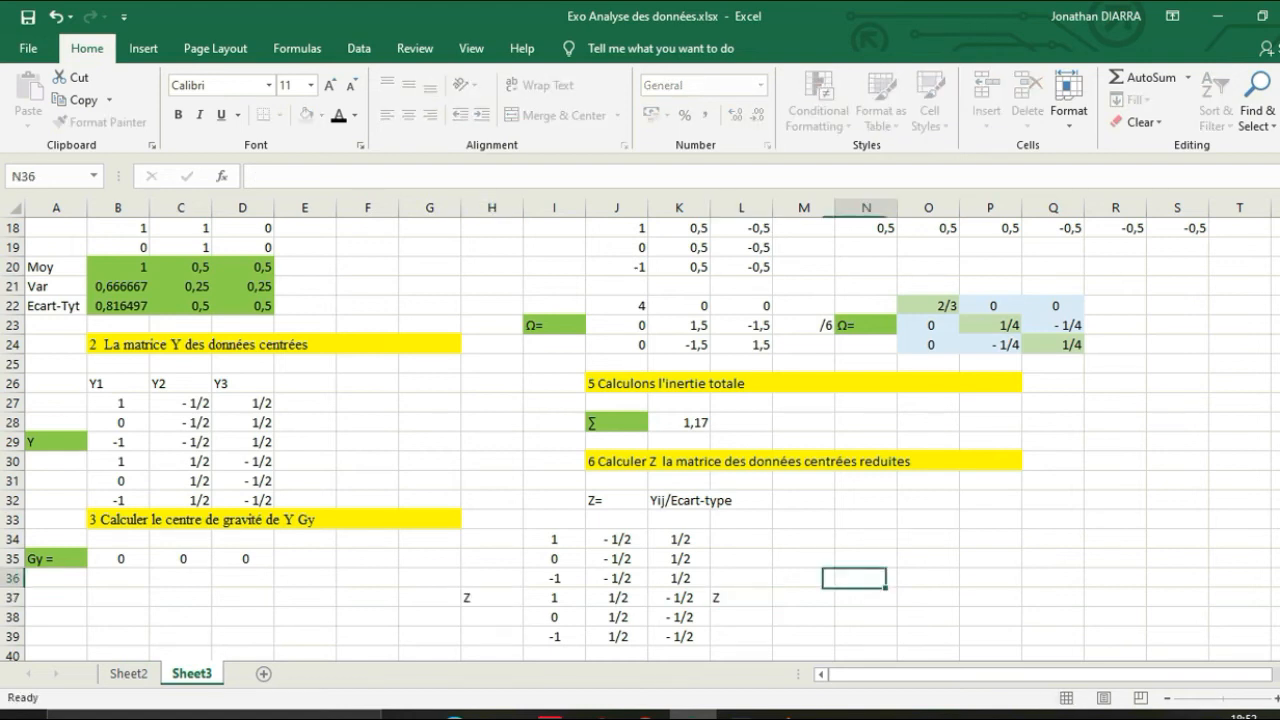
left_click(741, 598)
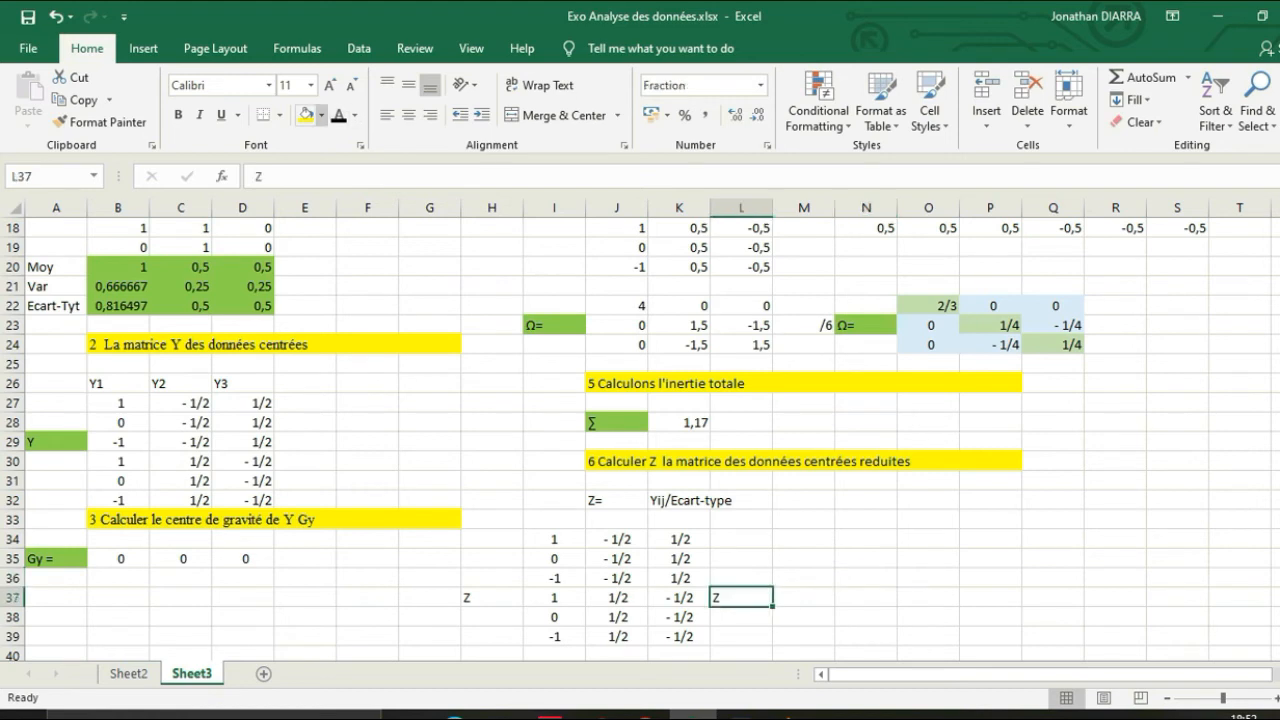
- Fill the two Z label cells L37 and H37 with green
left_click(321, 115)
left_click(388, 267)
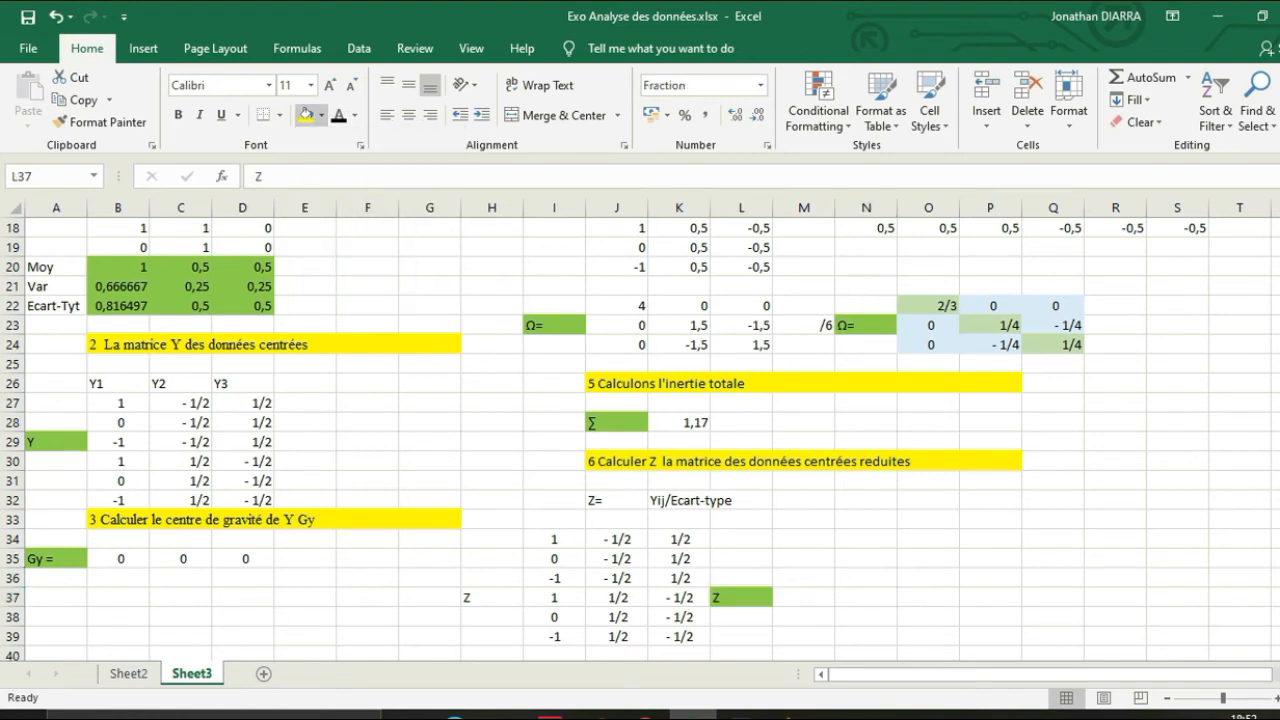
left_click(492, 598)
left_click(306, 115)
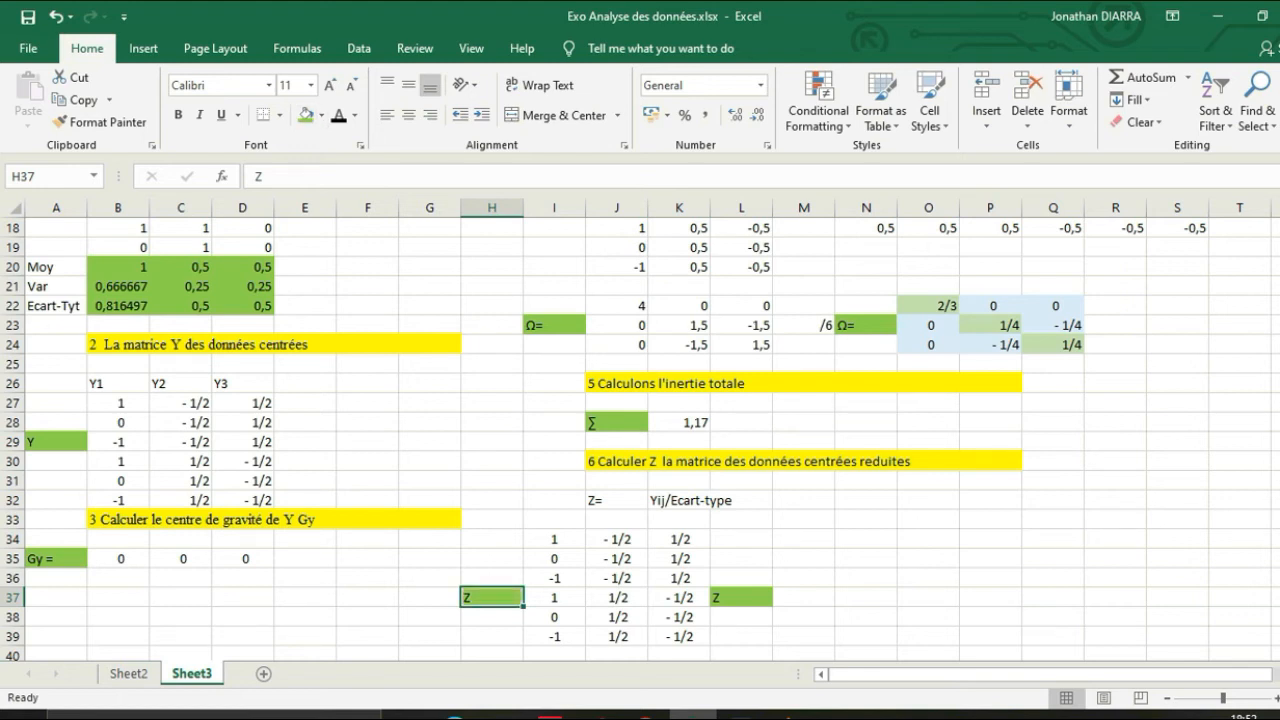
- Enter the formula =I34/0,816497 in M34 to standardize the first value of the Y1 column
left_click(804, 539)
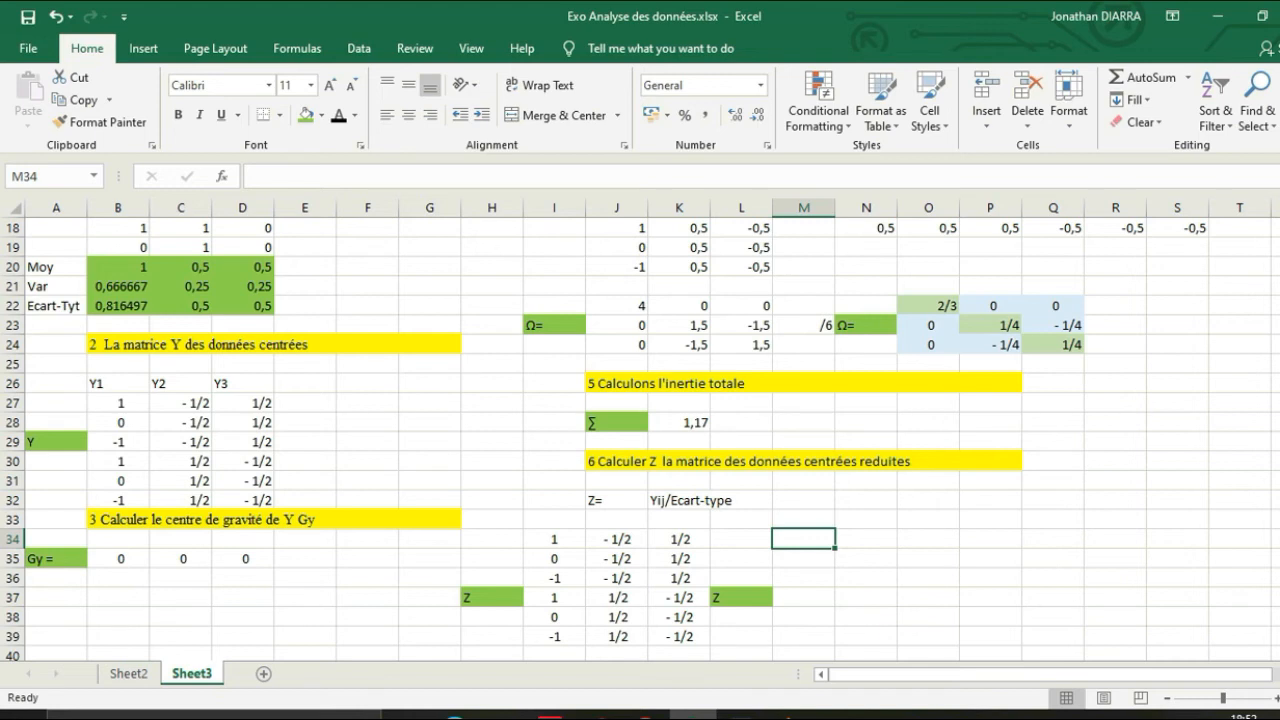
type("=")
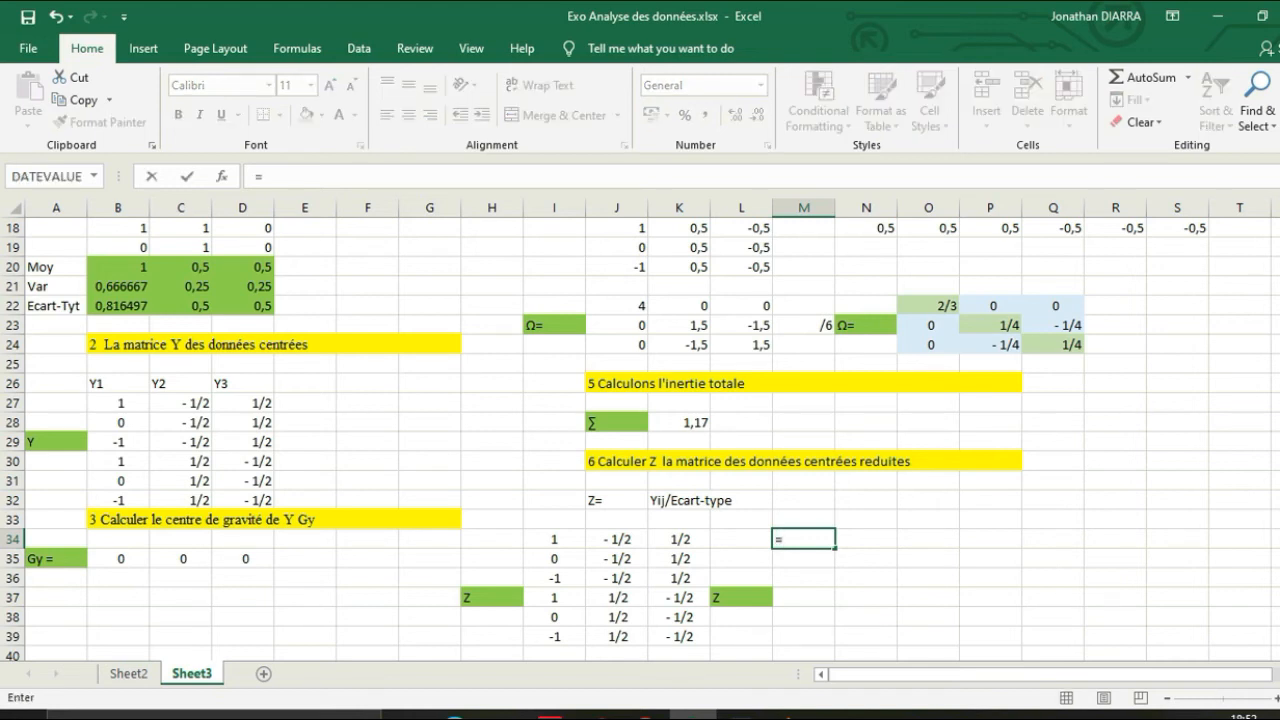
left_click(554, 539)
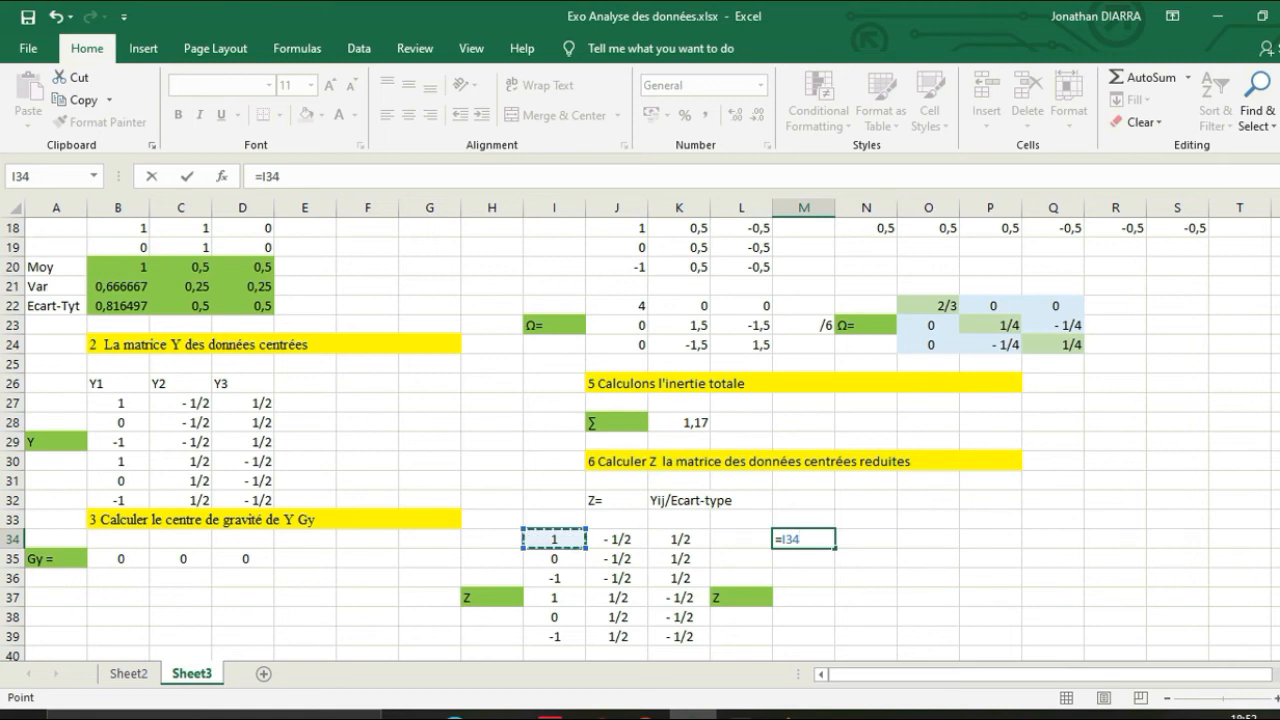
type(",")
key("BackSpace")
type(";")
key("BackSpace")
type(",")
type("/")
type("0")
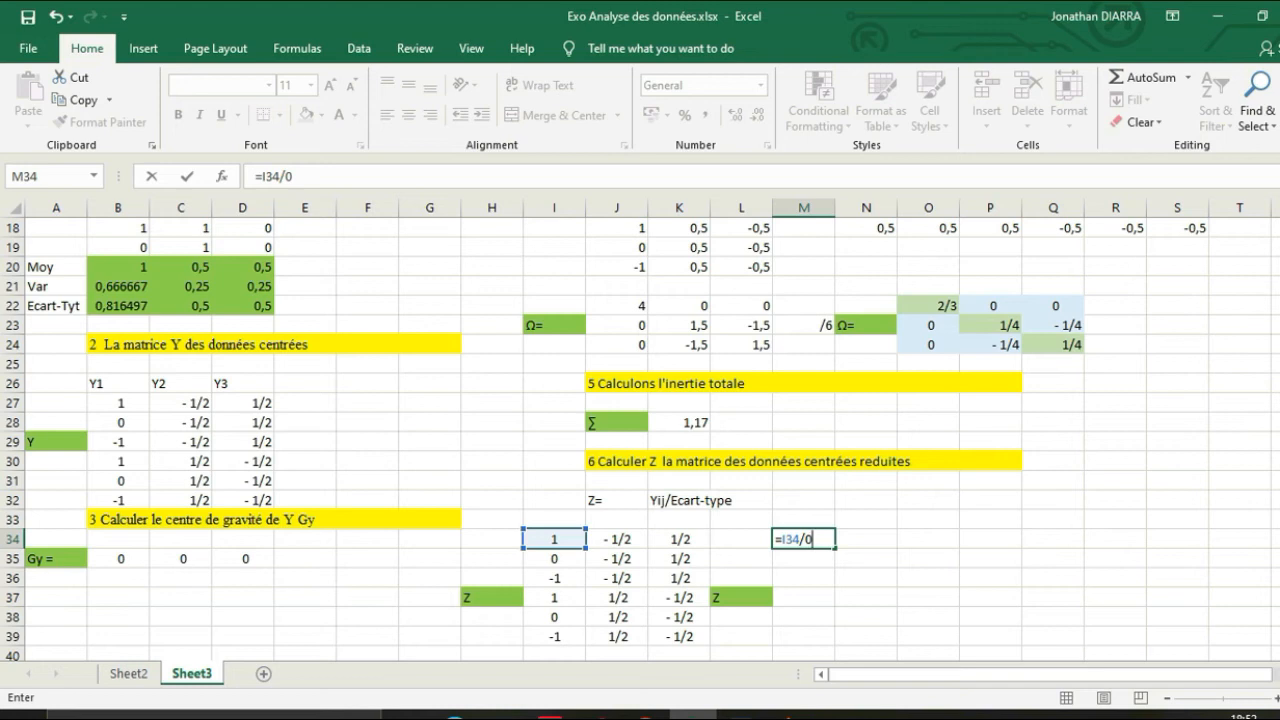
type(",816497")
key("Return")
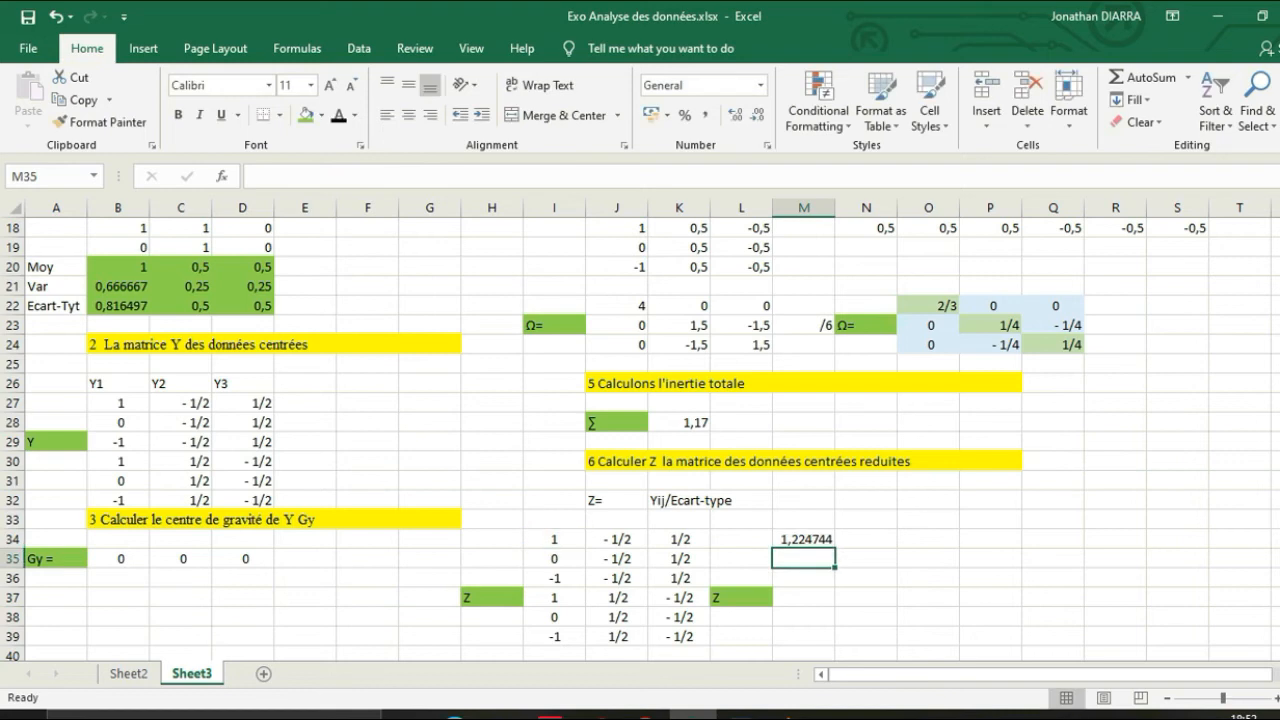
- Fill the M34 formula down to M39
left_click(866, 578)
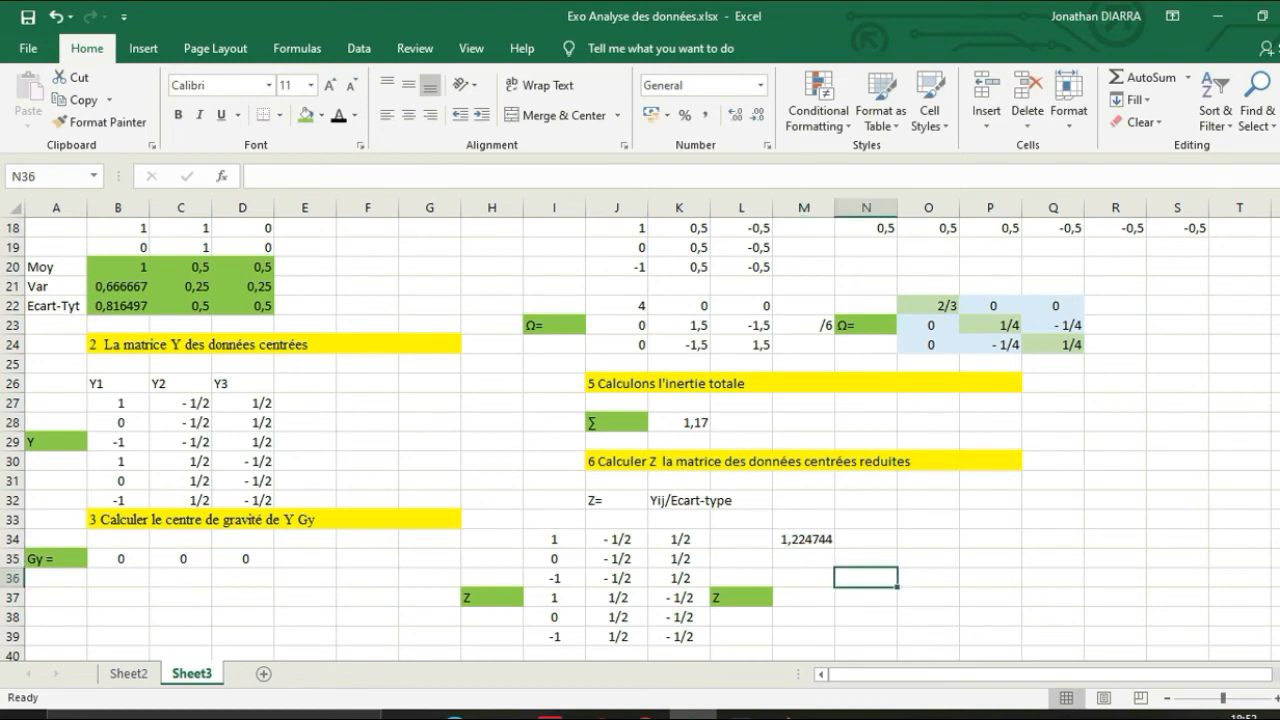
left_click(804, 539)
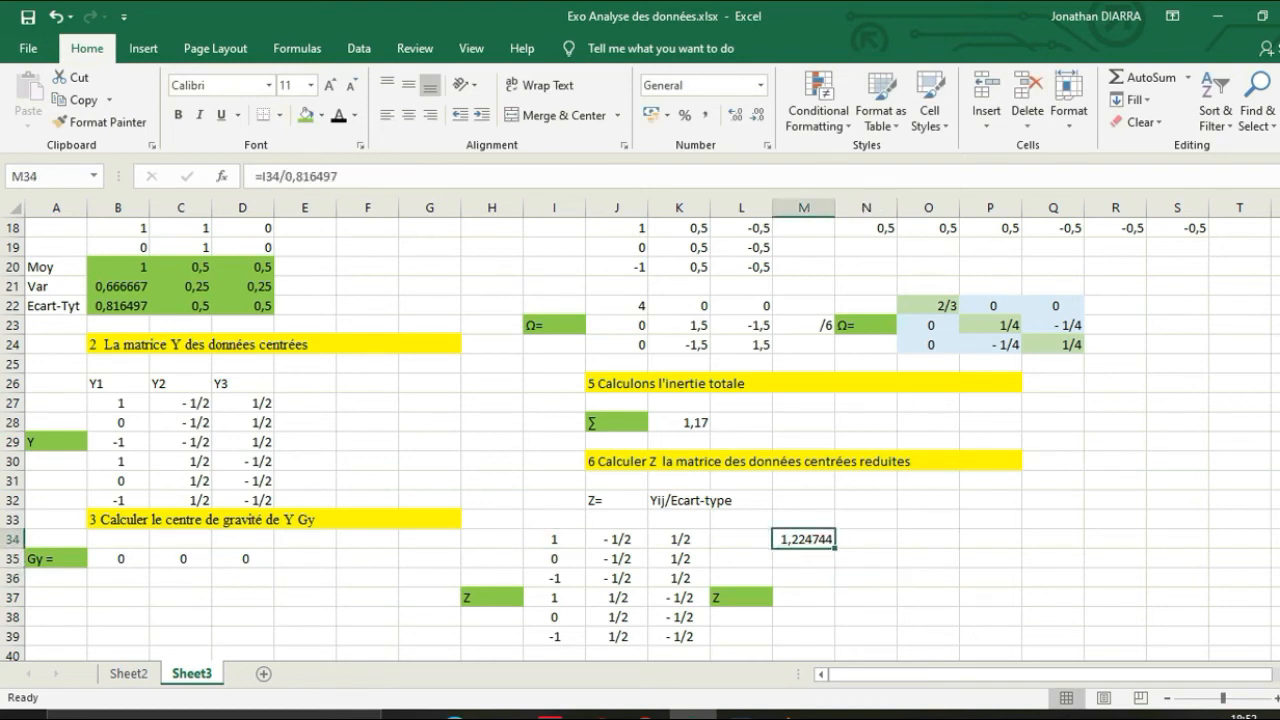
left_click_drag(835, 548, 836, 645)
left_click(928, 578)
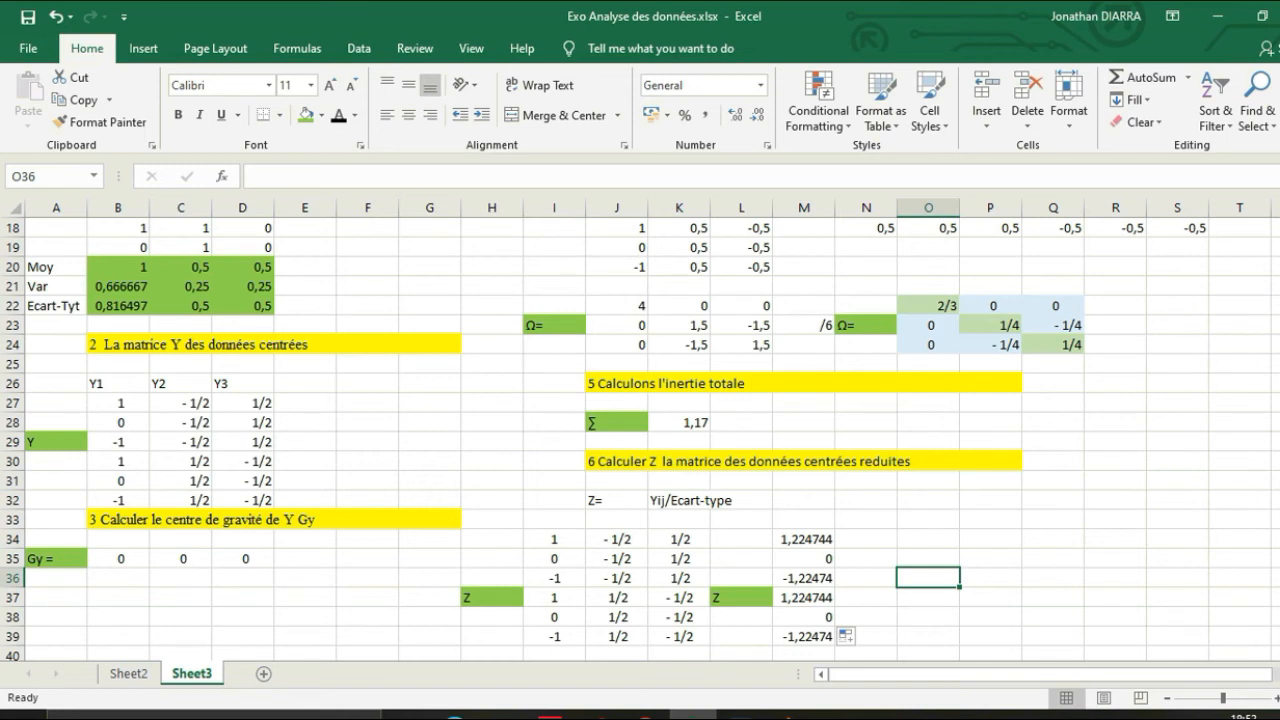
- Enter the formula =J34/0,5 in N34, using the standard deviation from C22
left_click_drag(119, 402, 119, 500)
left_click(119, 306)
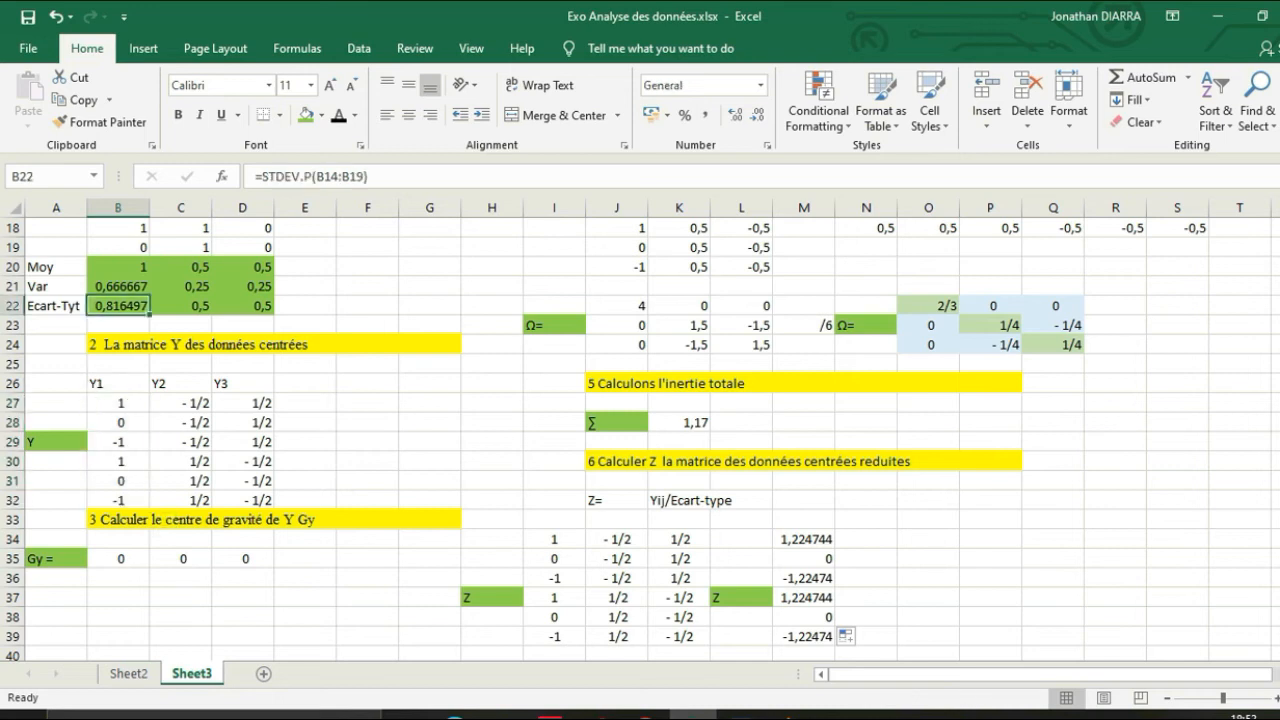
left_click(181, 306)
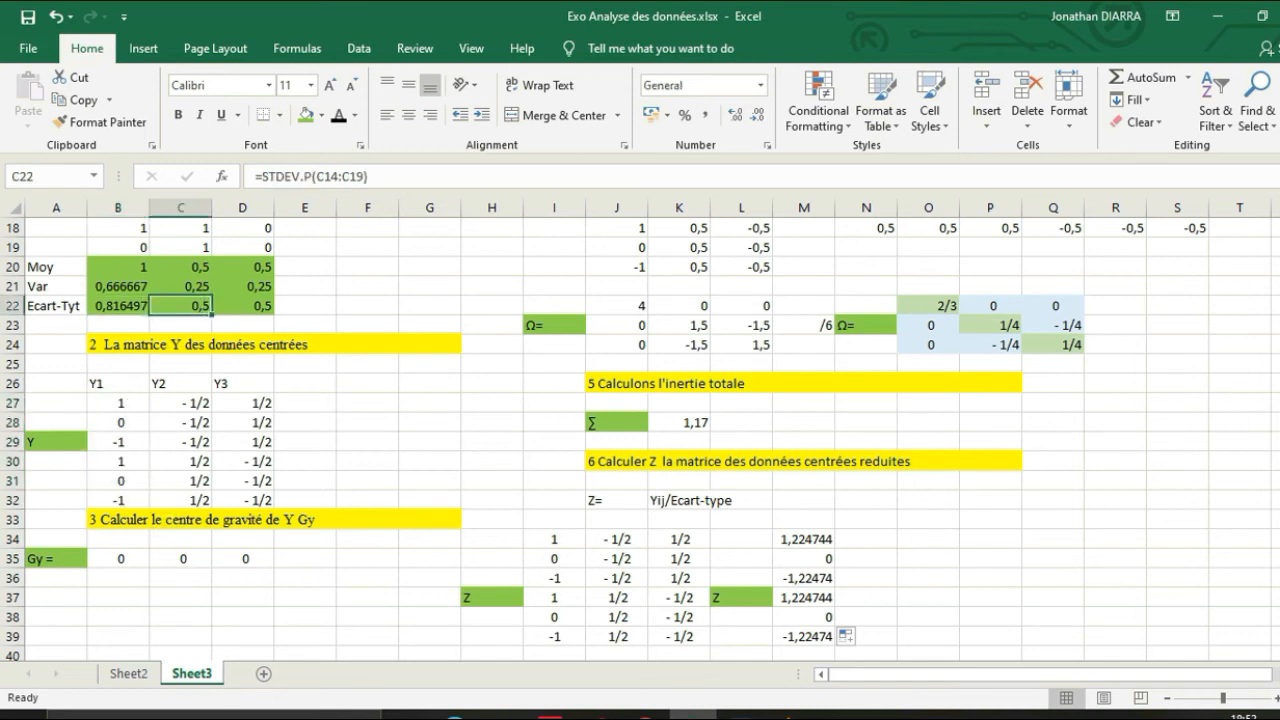
left_click(866, 539)
type("=")
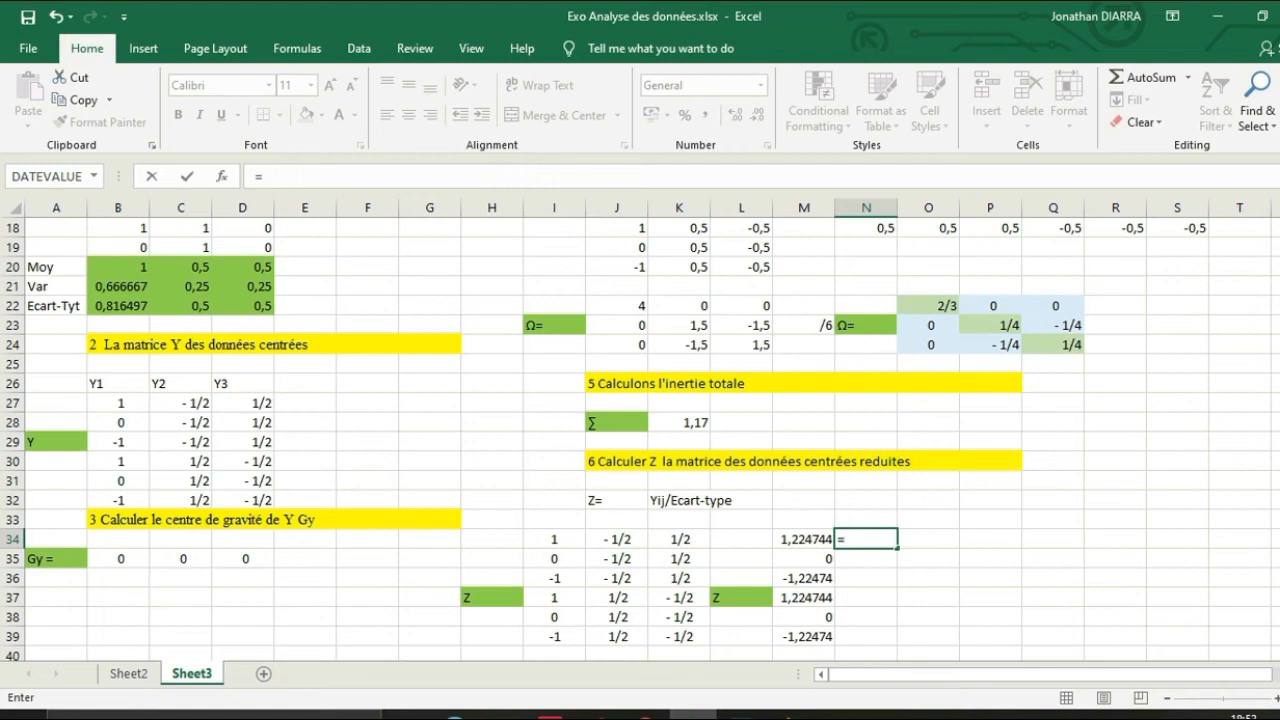
left_click(617, 539)
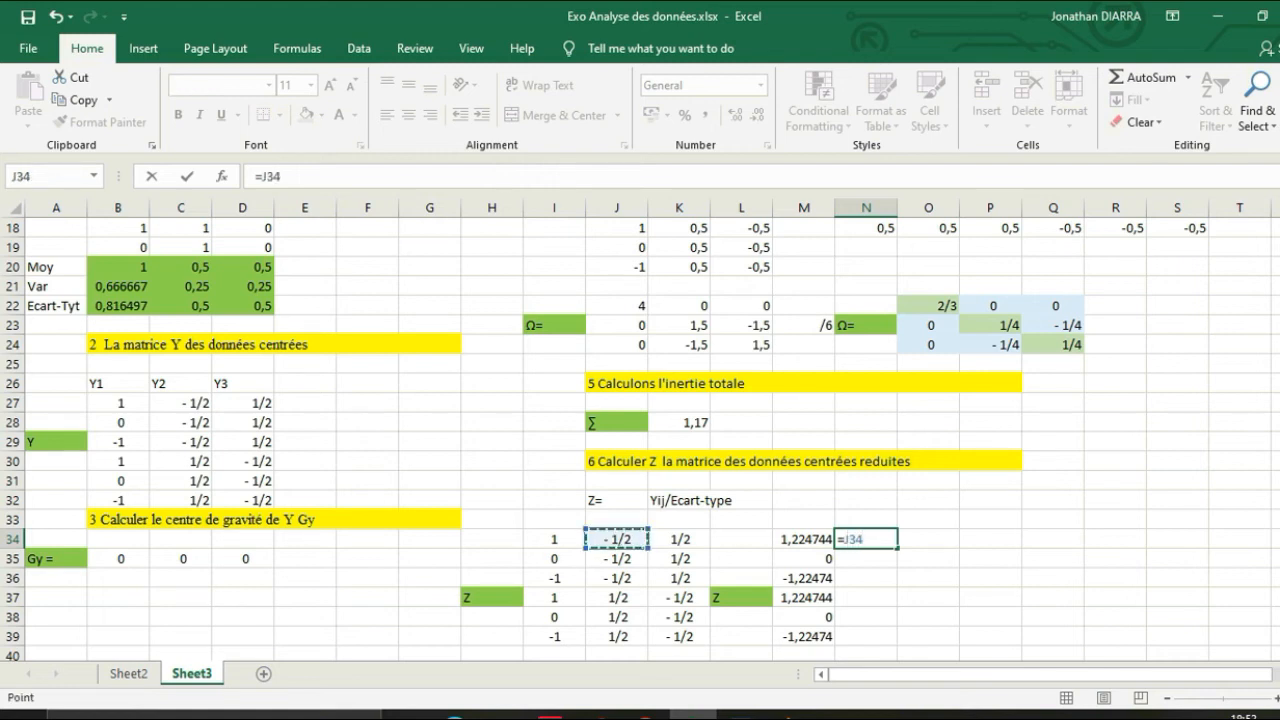
key("F8")
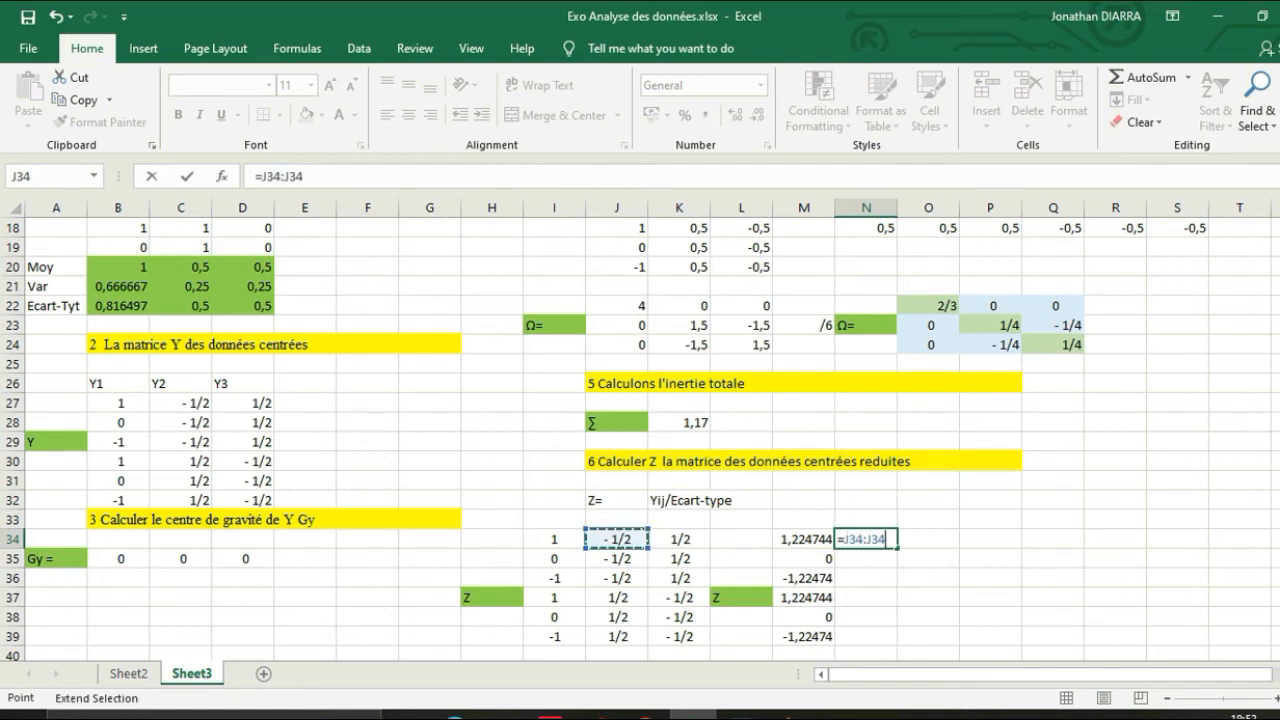
key("BackSpace")
key("BackSpace")
key("BackSpace")
key("BackSpace")
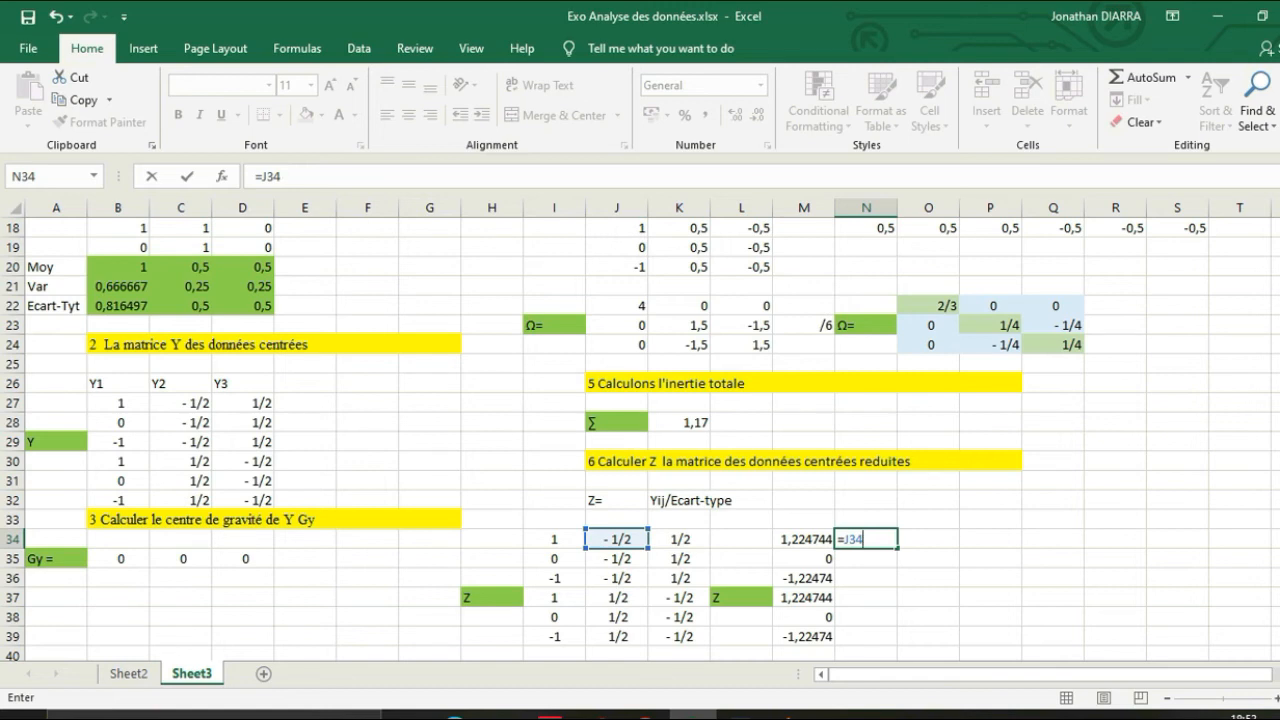
type("/0;")
key("BackSpace")
type(",5")
key("Return")
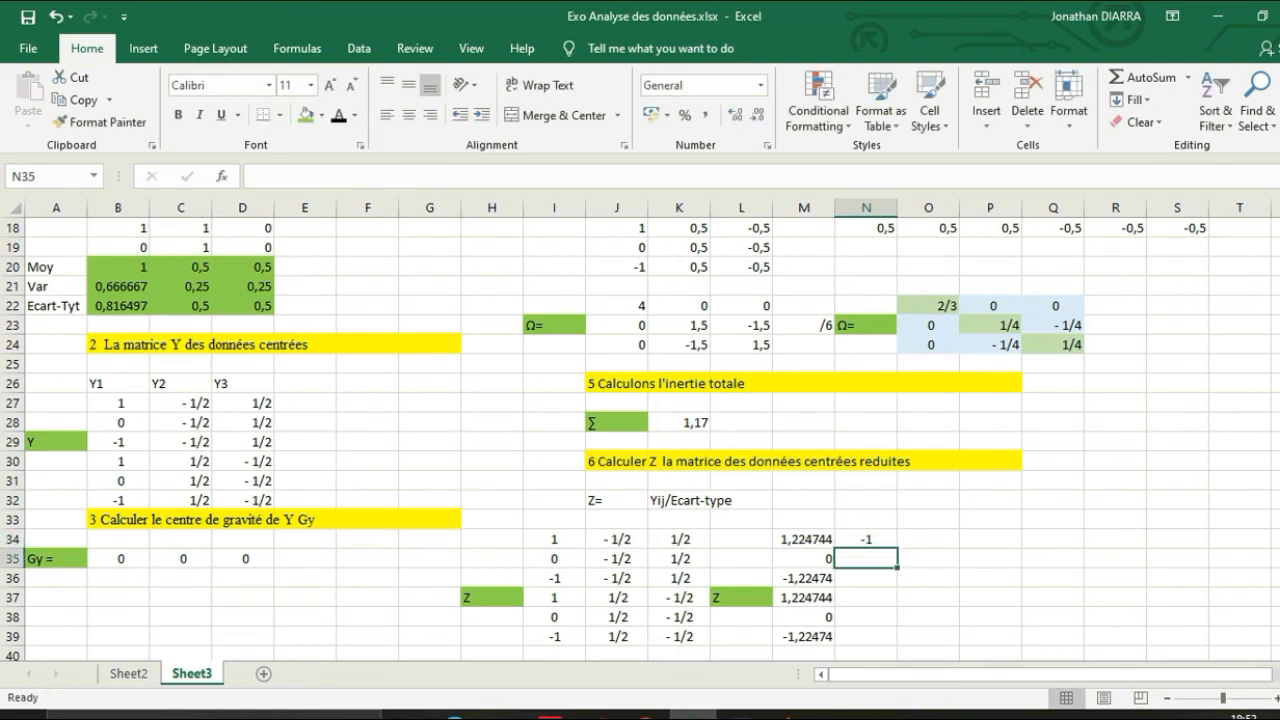
- Fill the N34 formula down to N39 and extend the column across to O34:O39 for the third variable
left_click(866, 539)
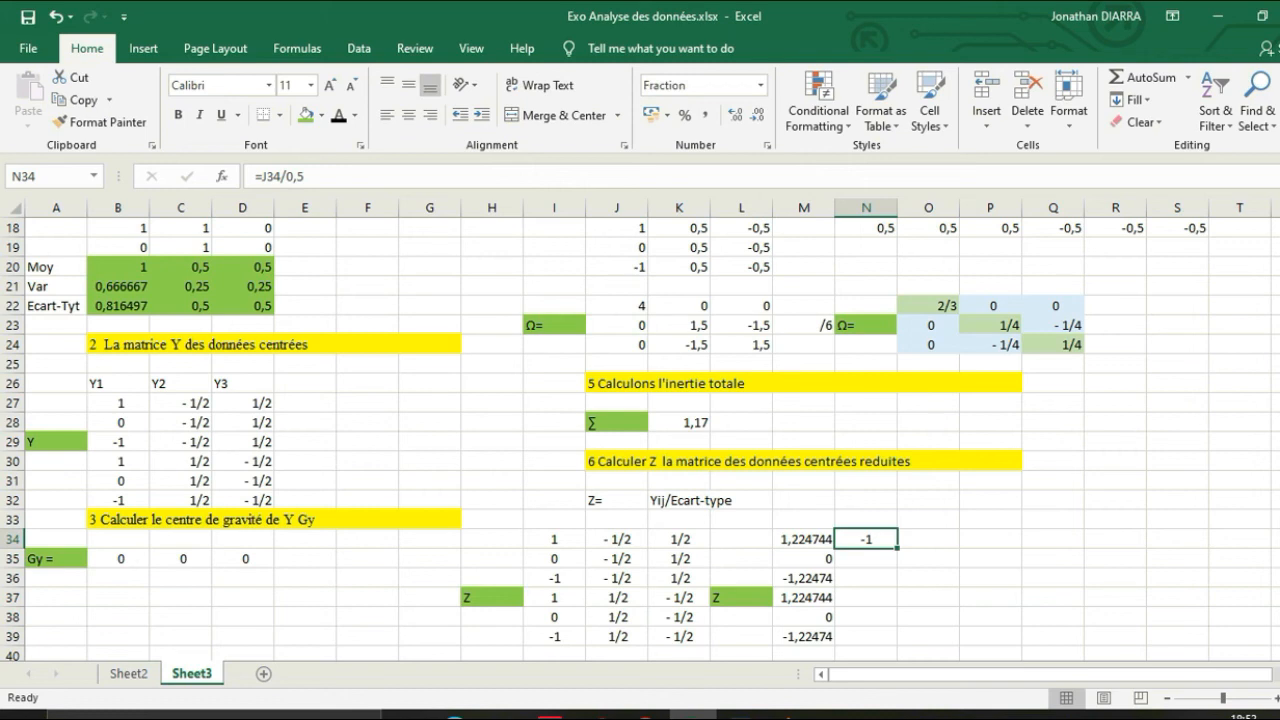
left_click_drag(897, 548, 897, 645)
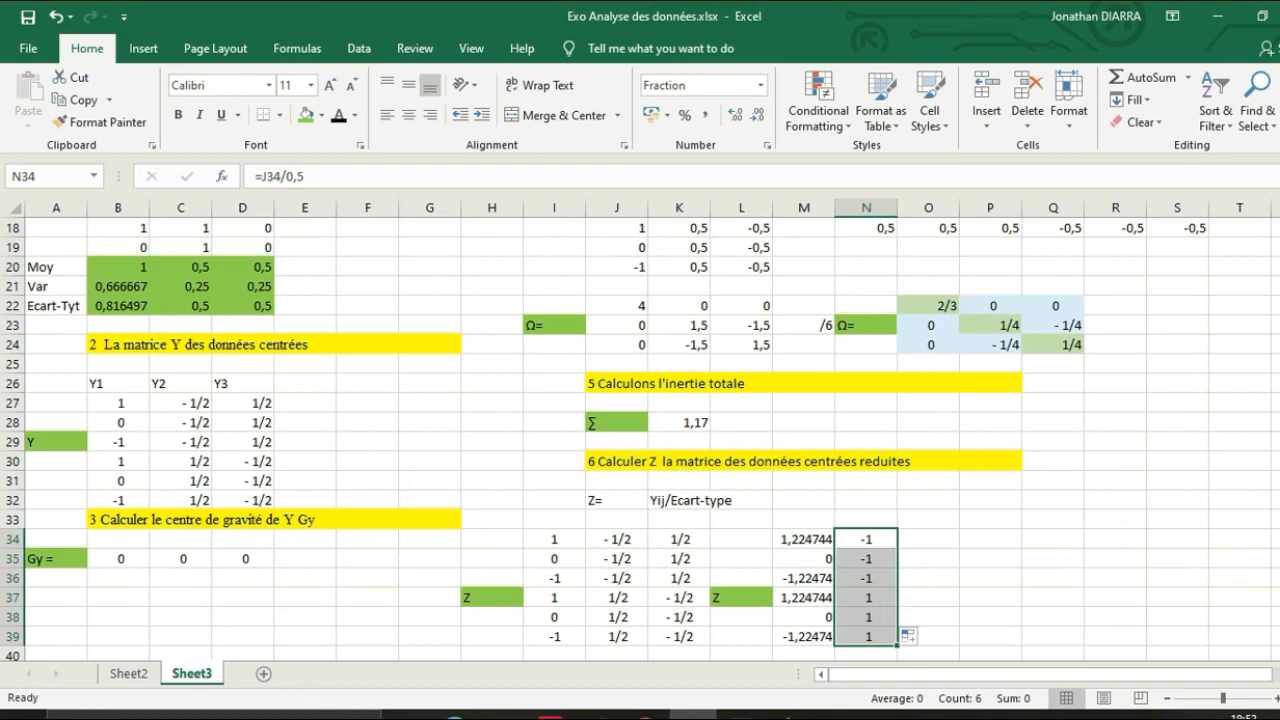
left_click_drag(243, 403, 243, 500)
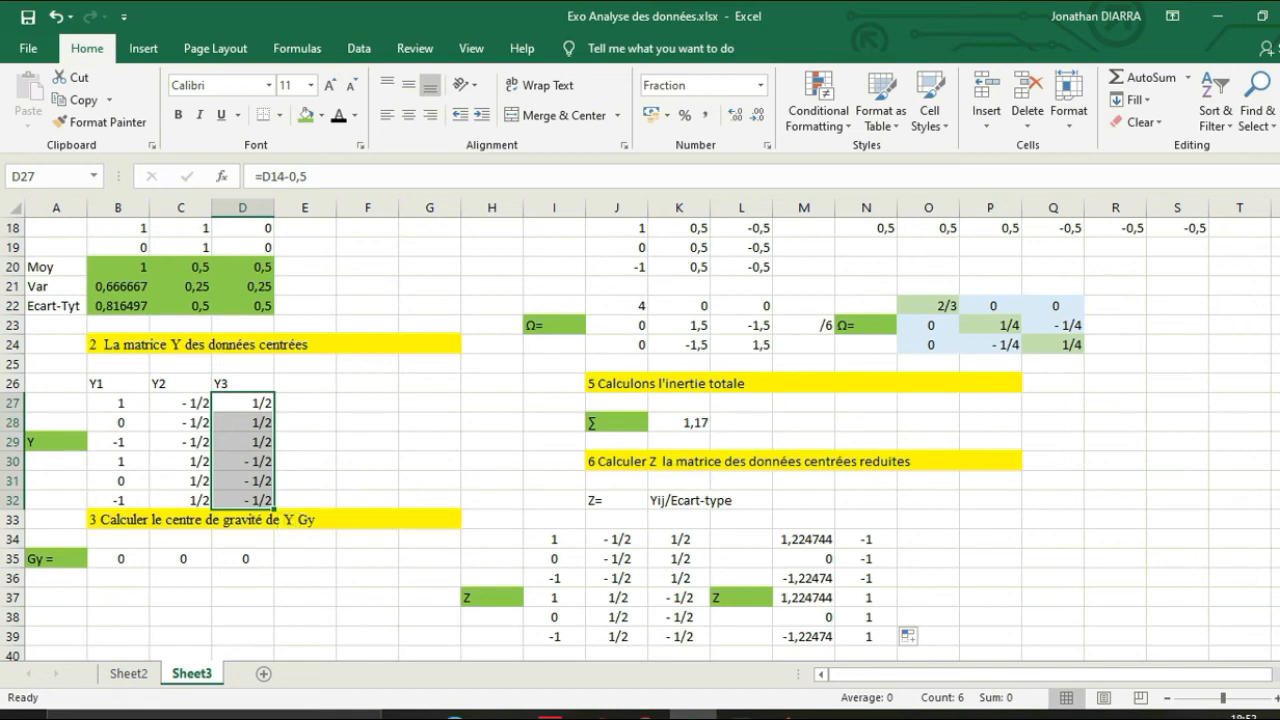
left_click(866, 578)
left_click_drag(866, 539, 928, 645)
left_click(1115, 539)
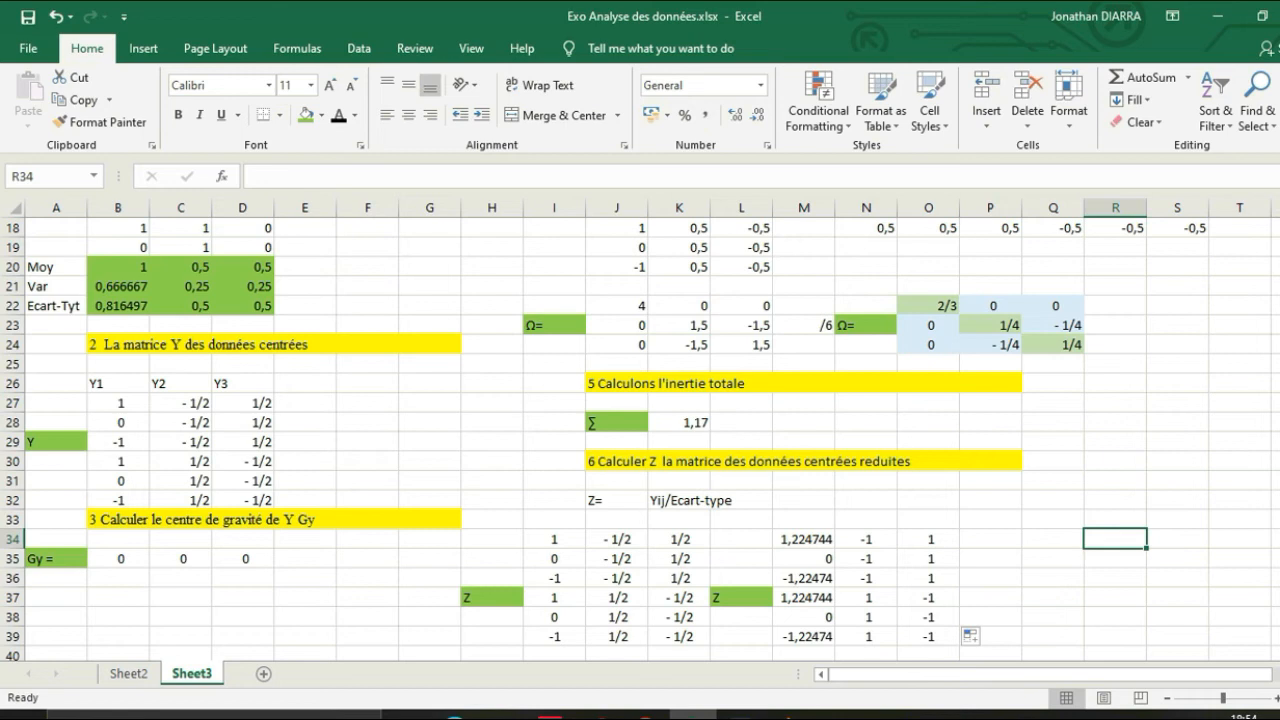
- Fill the Z= label in J32 with green
left_click(616, 499)
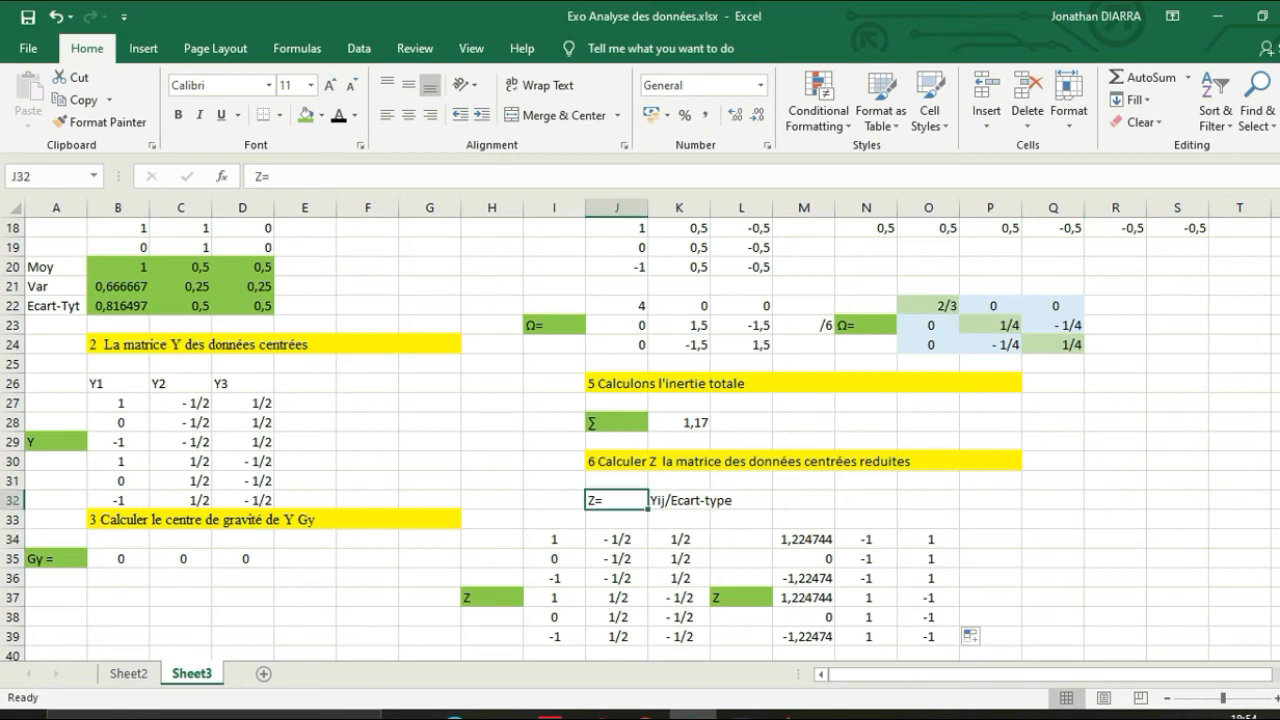
left_click(306, 114)
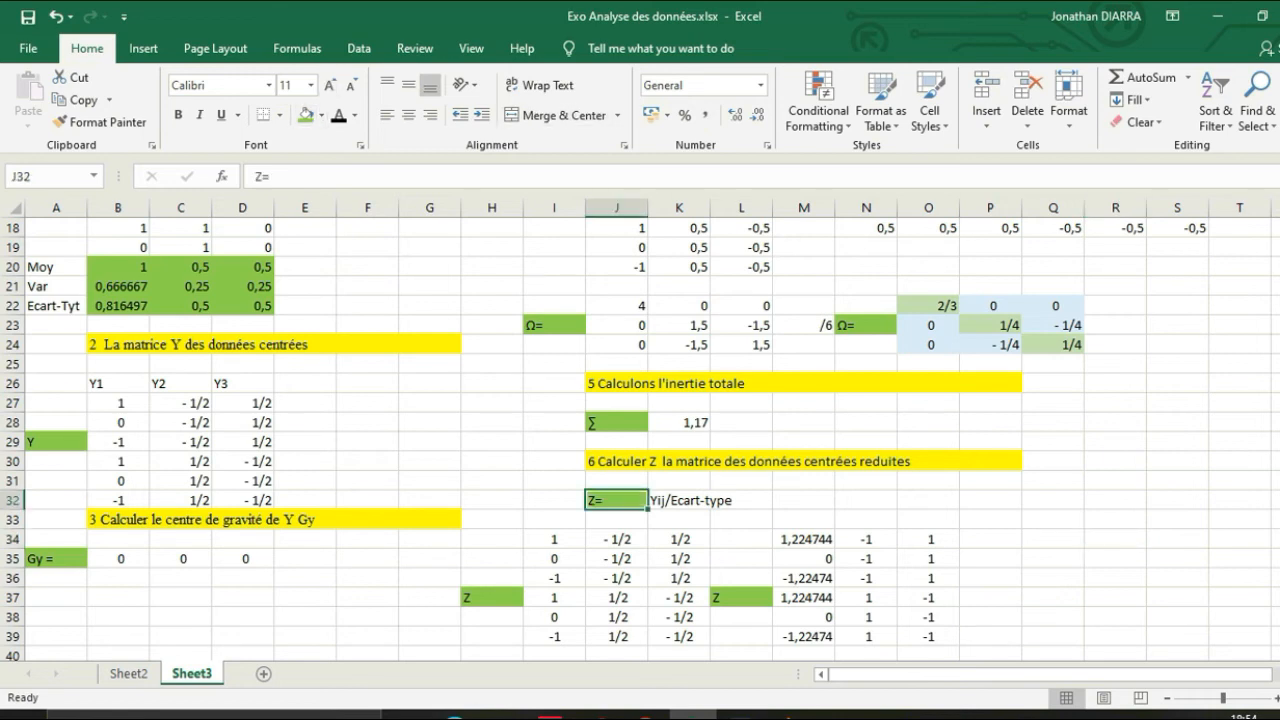
left_click(1115, 461)
- Copy the question 7 text "7 Calculer la matrice de correlation" from B9 and paste it into E41
left_click_drag(1279, 452, 1279, 280)
left_click(180, 228)
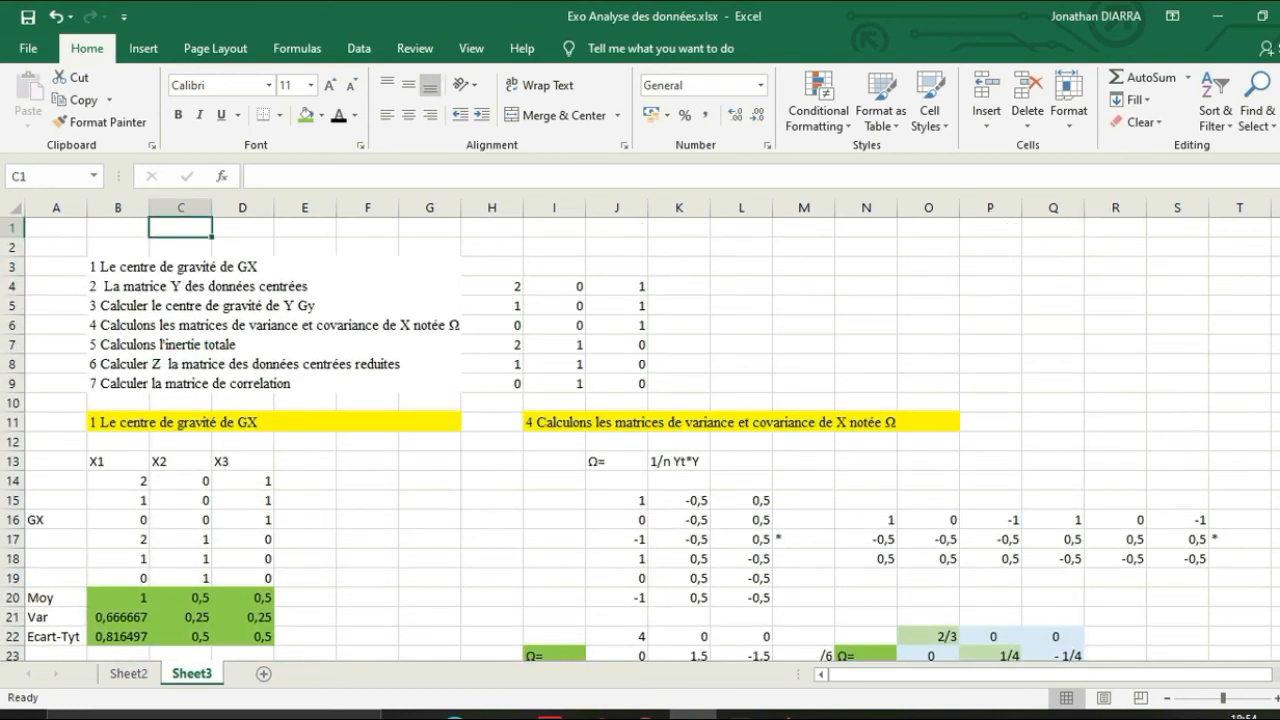
double_click(101, 384)
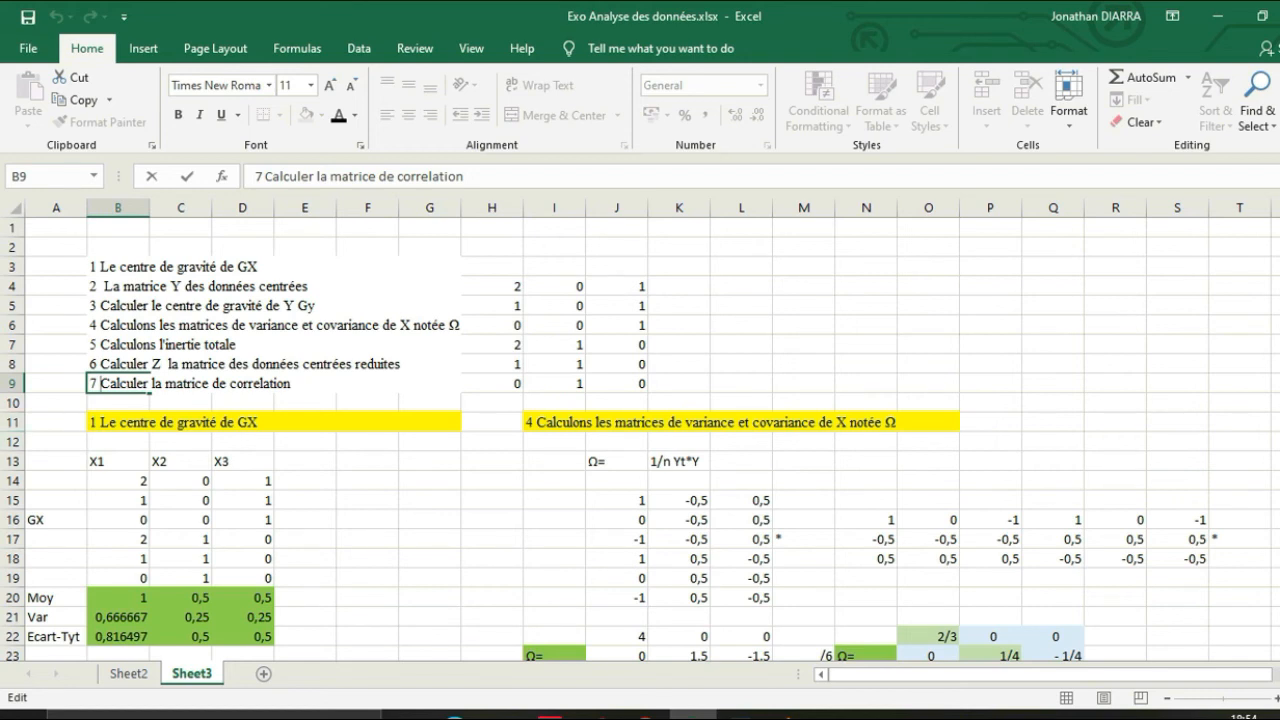
left_click_drag(89, 383, 292, 383)
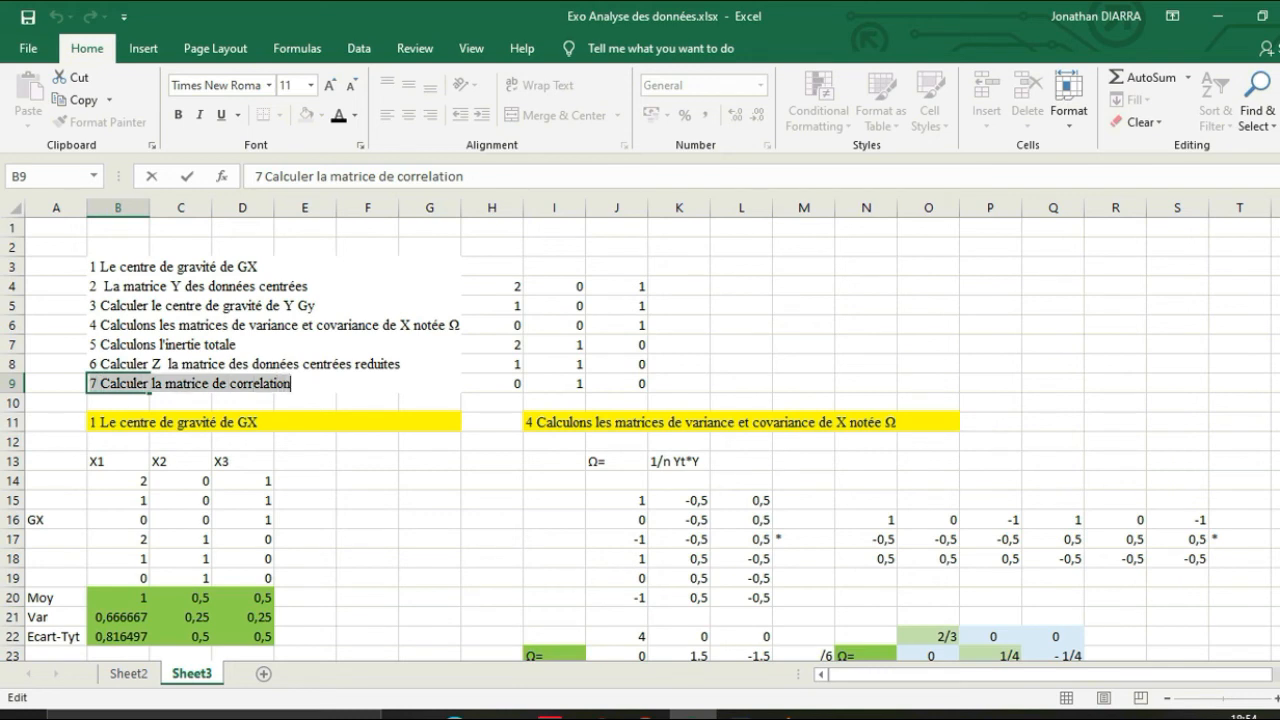
key("ctrl+c")
scroll(640, 440, "down", 6)
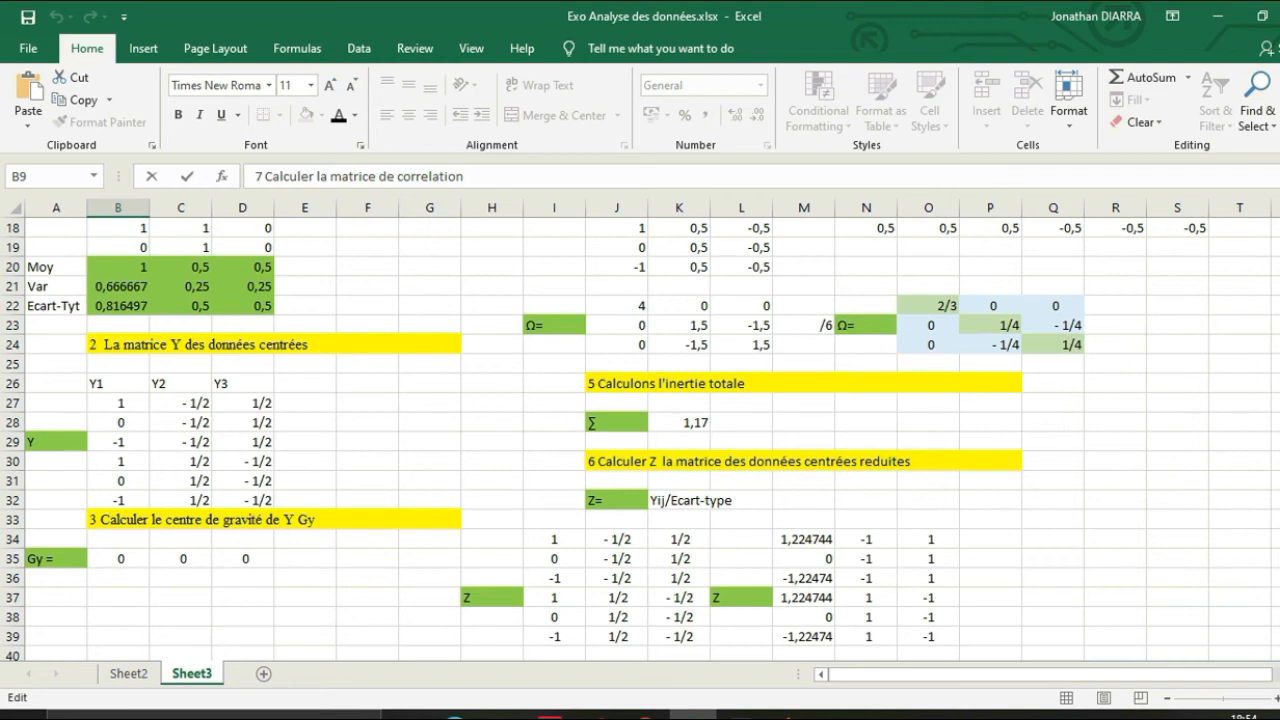
left_click(554, 655)
key("Down")
key("Down")
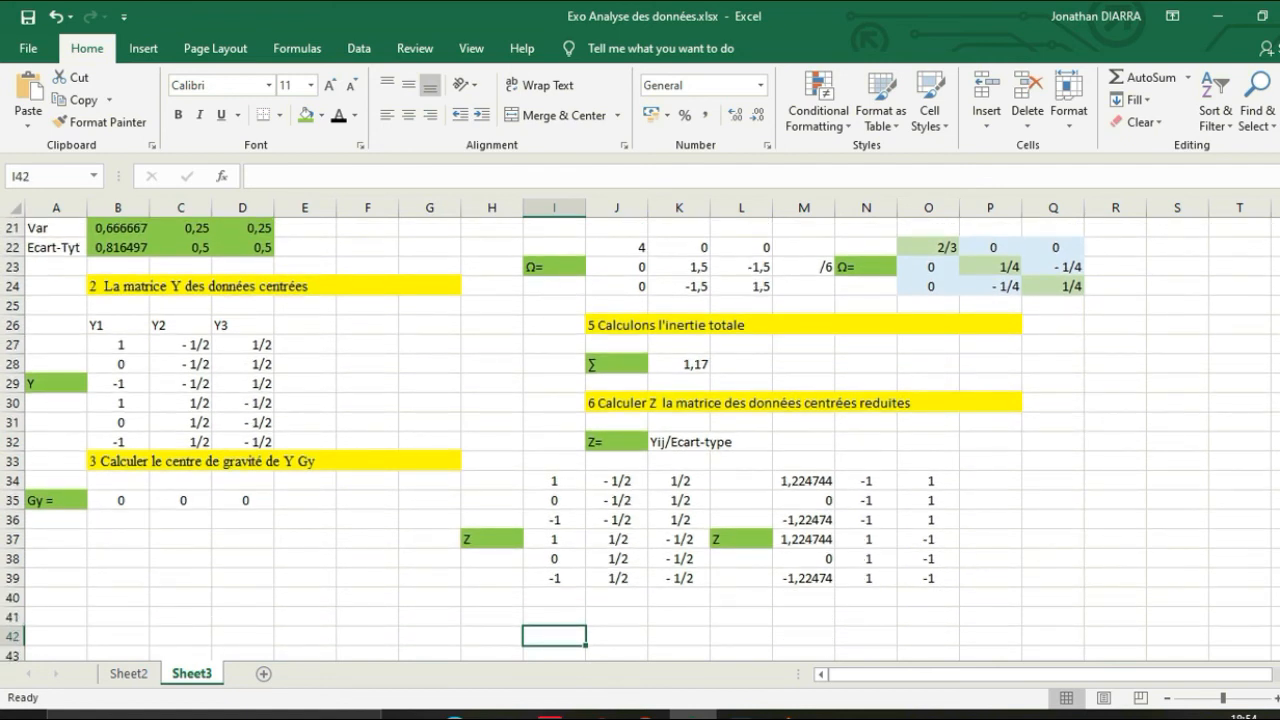
left_click(305, 617)
key("ctrl+v")
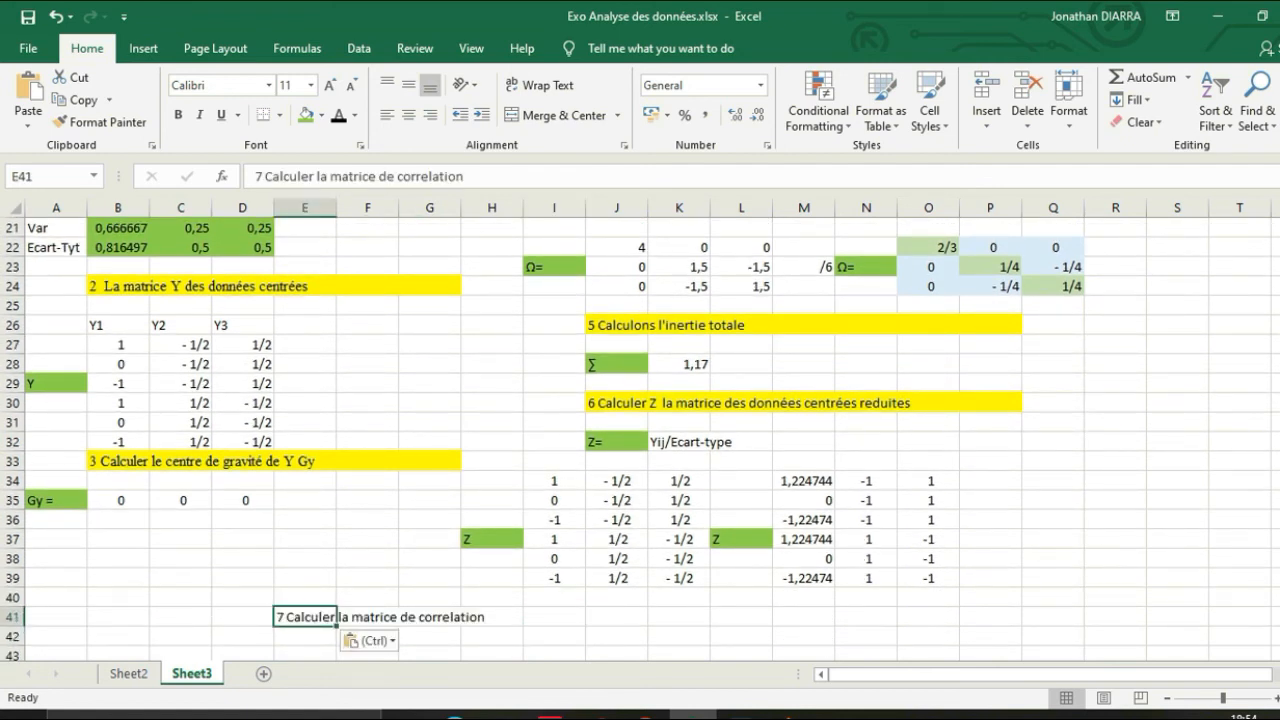
- Fill the question 7 heading range E41:H41 with yellow and merge and centre it
left_click(492, 637)
left_click_drag(305, 617, 492, 617)
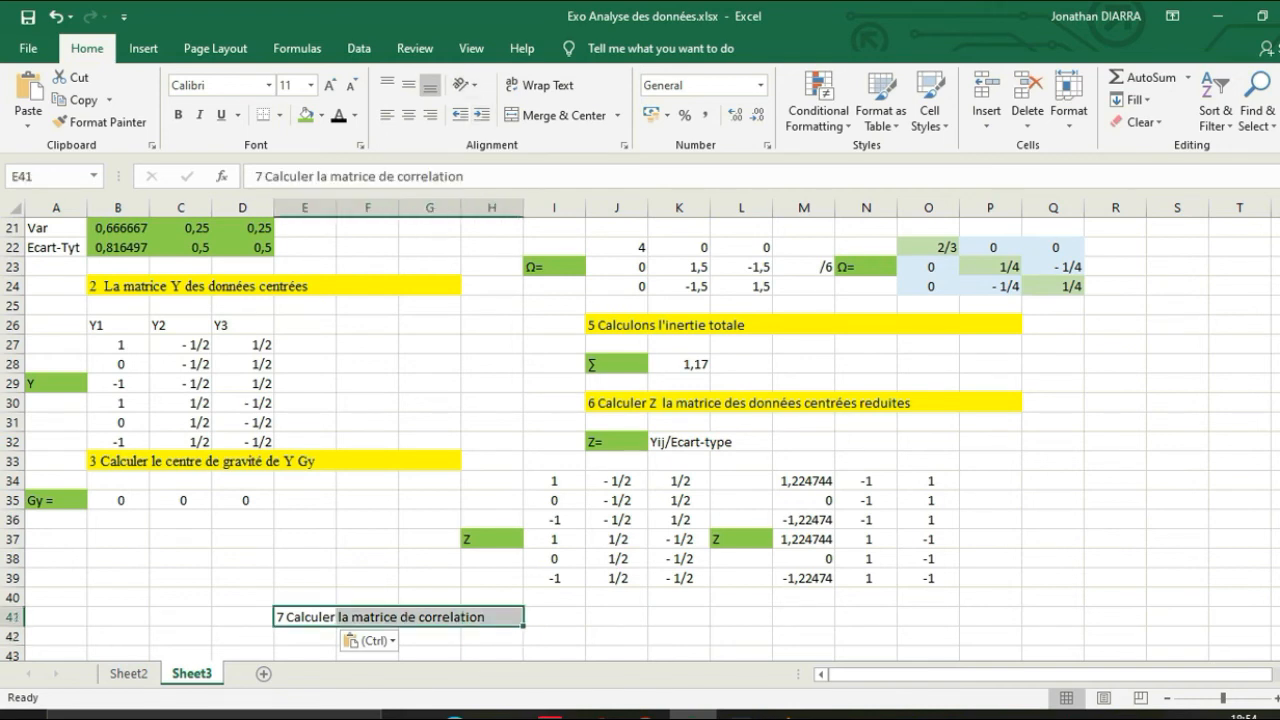
left_click(321, 115)
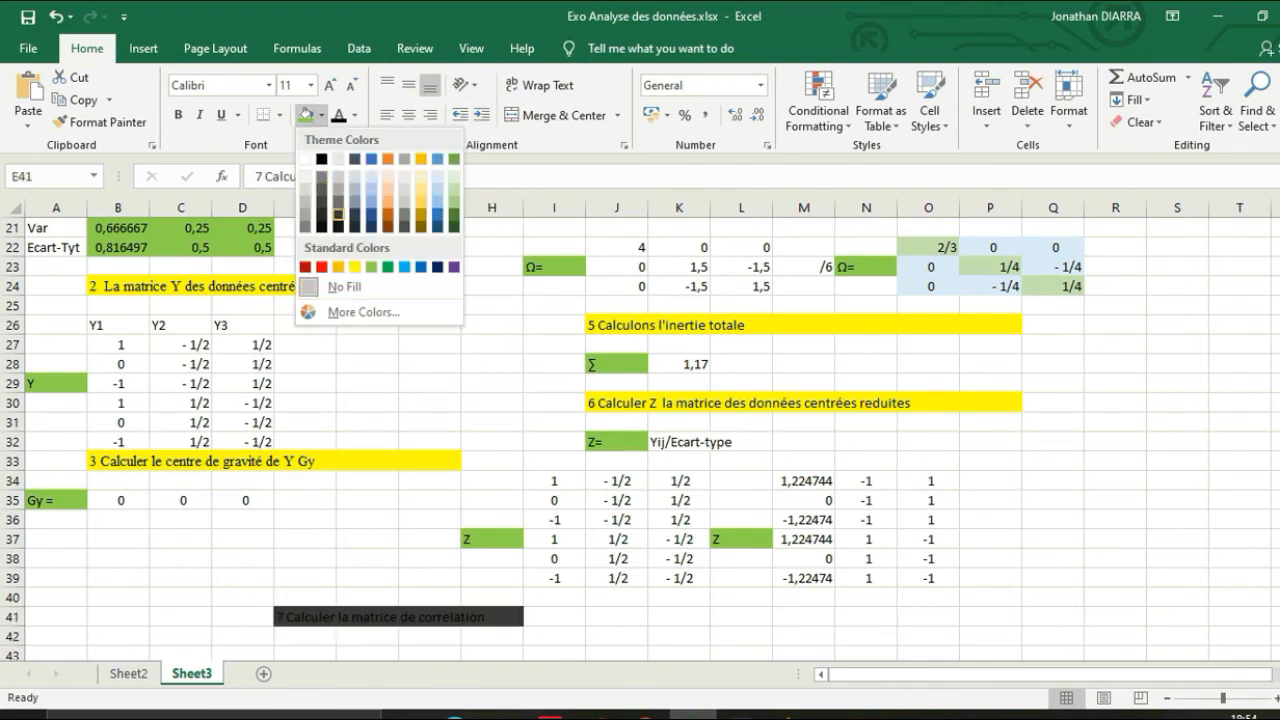
left_click(355, 266)
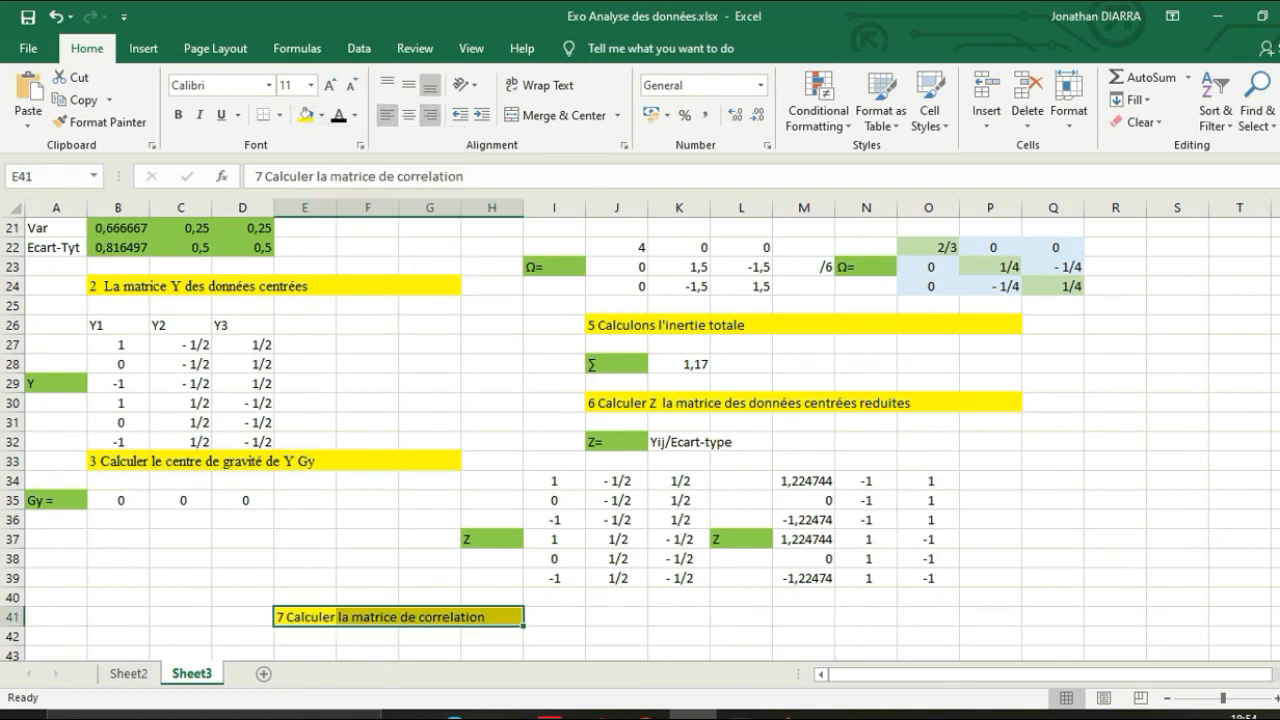
left_click(555, 115)
left_click(679, 617)
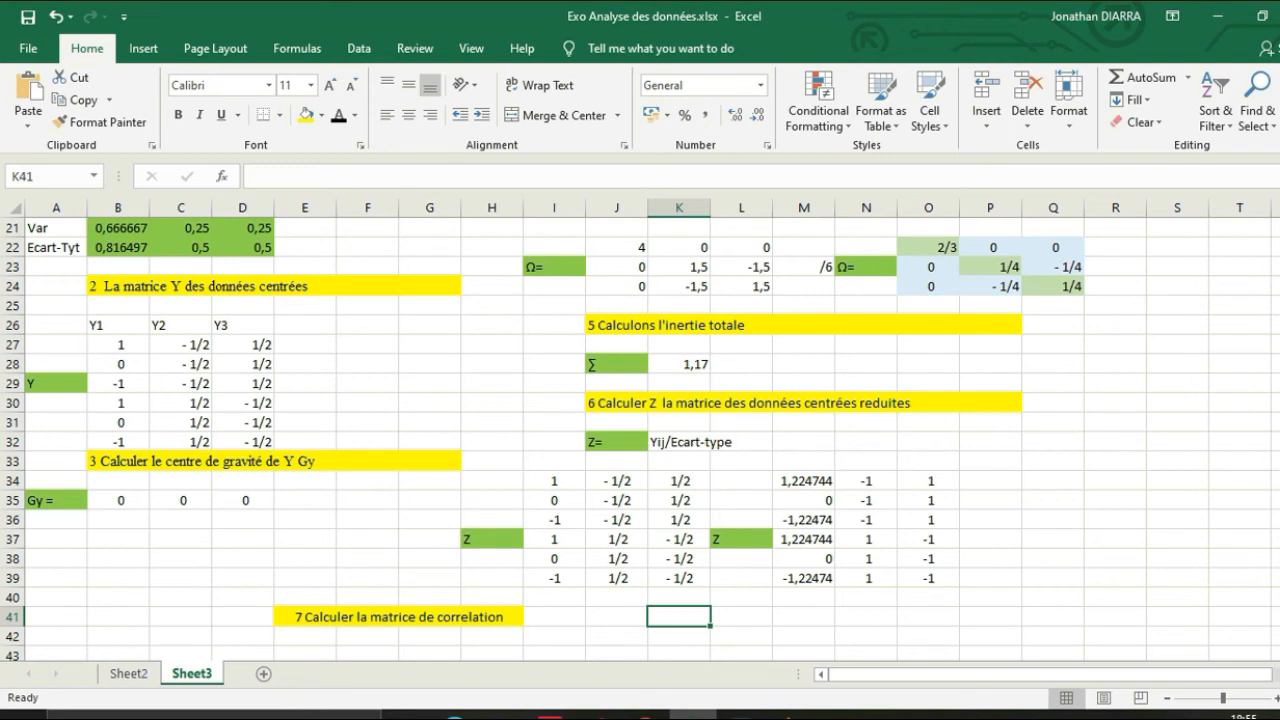
- Copy the standardized matrix M34:O39 and paste it as values only into the range starting at C42
left_click_drag(804, 481, 930, 579)
key("ctrl+c")
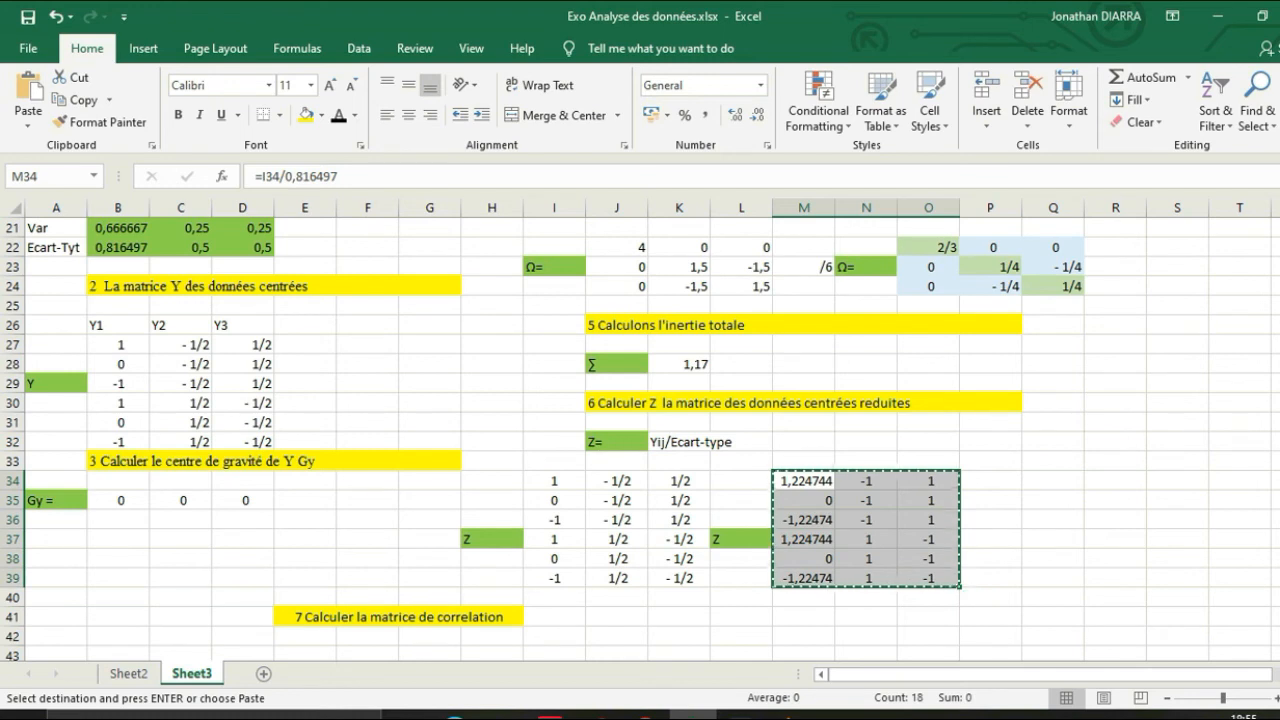
left_click(181, 637)
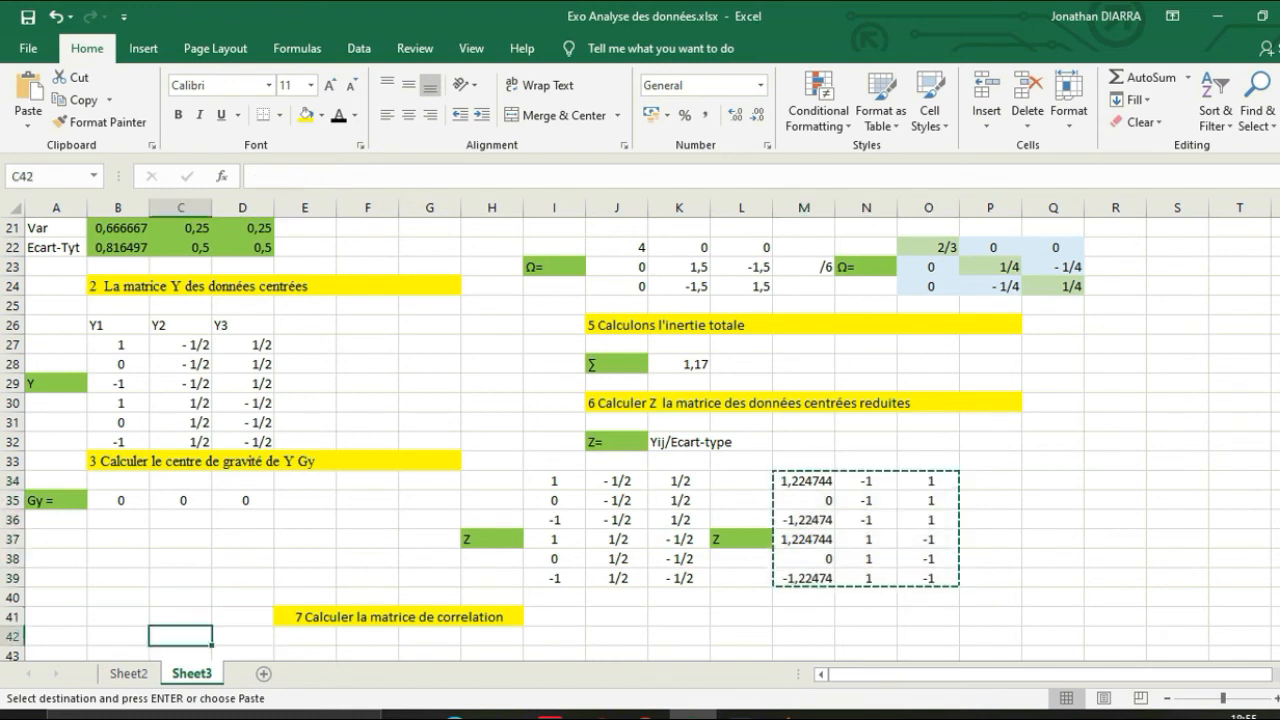
key("ctrl+v")
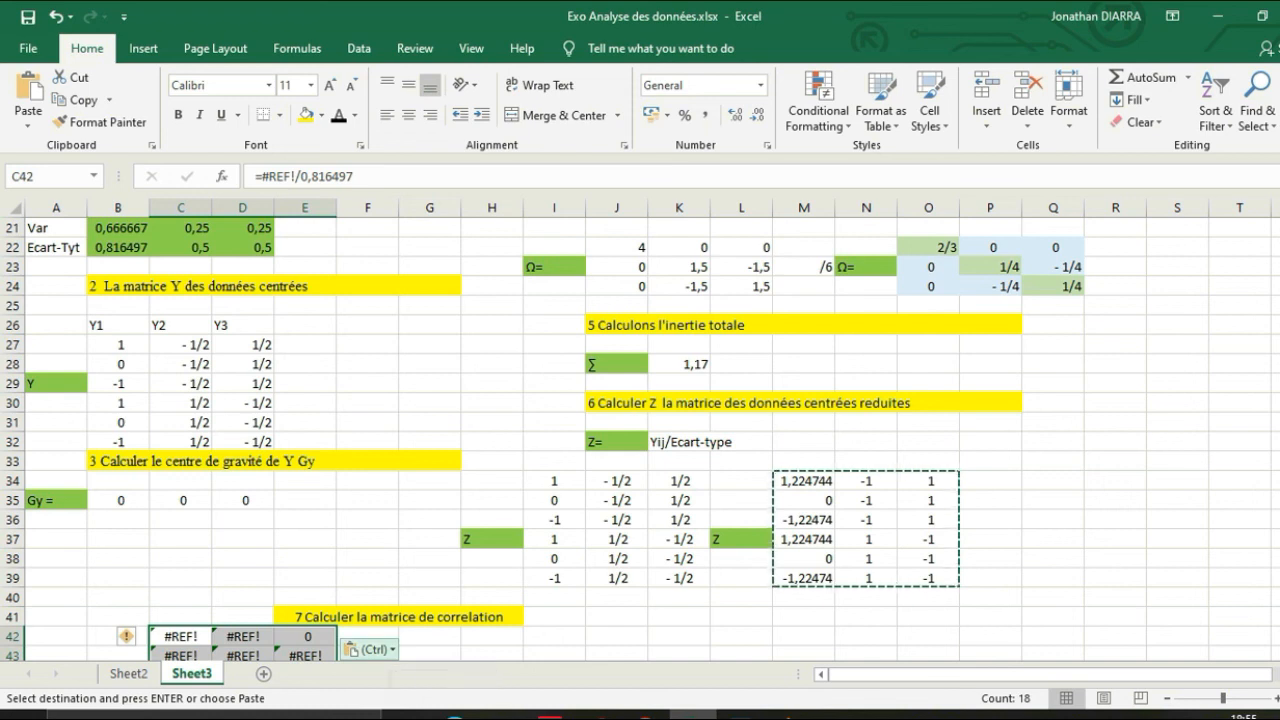
left_click(368, 649)
left_click(357, 572)
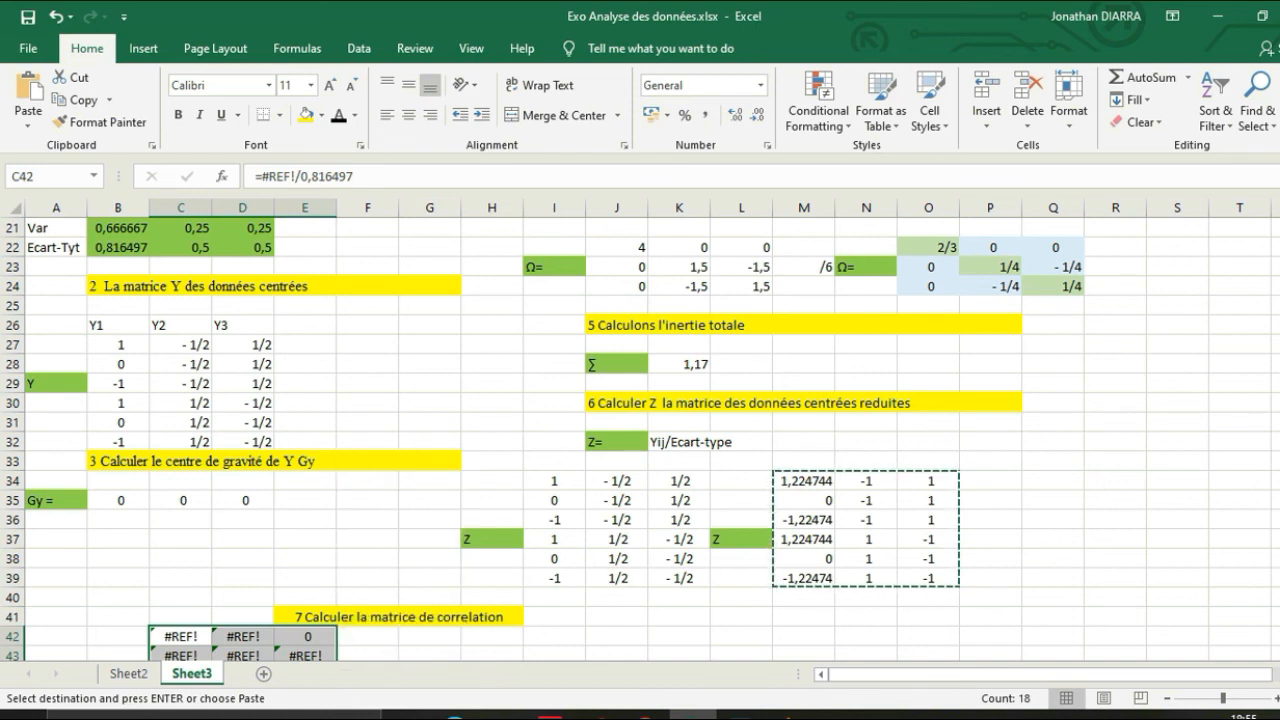
scroll(640, 440, "down", 2)
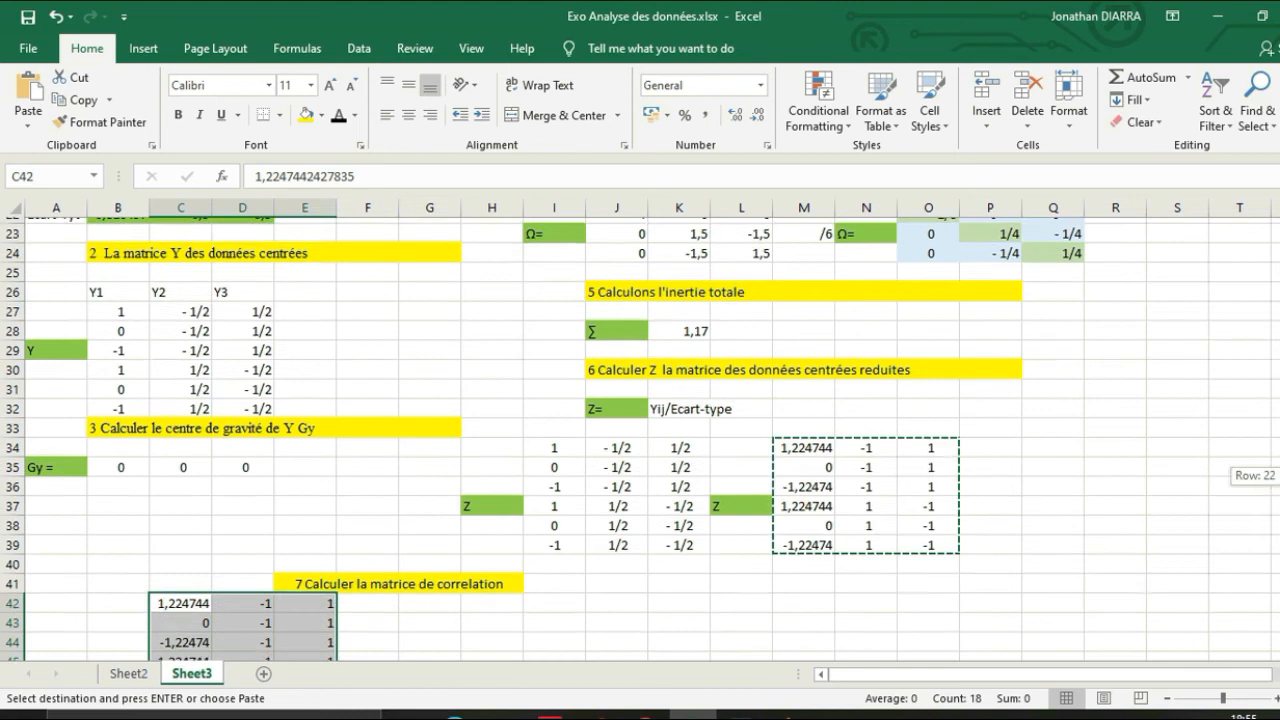
left_click(492, 578)
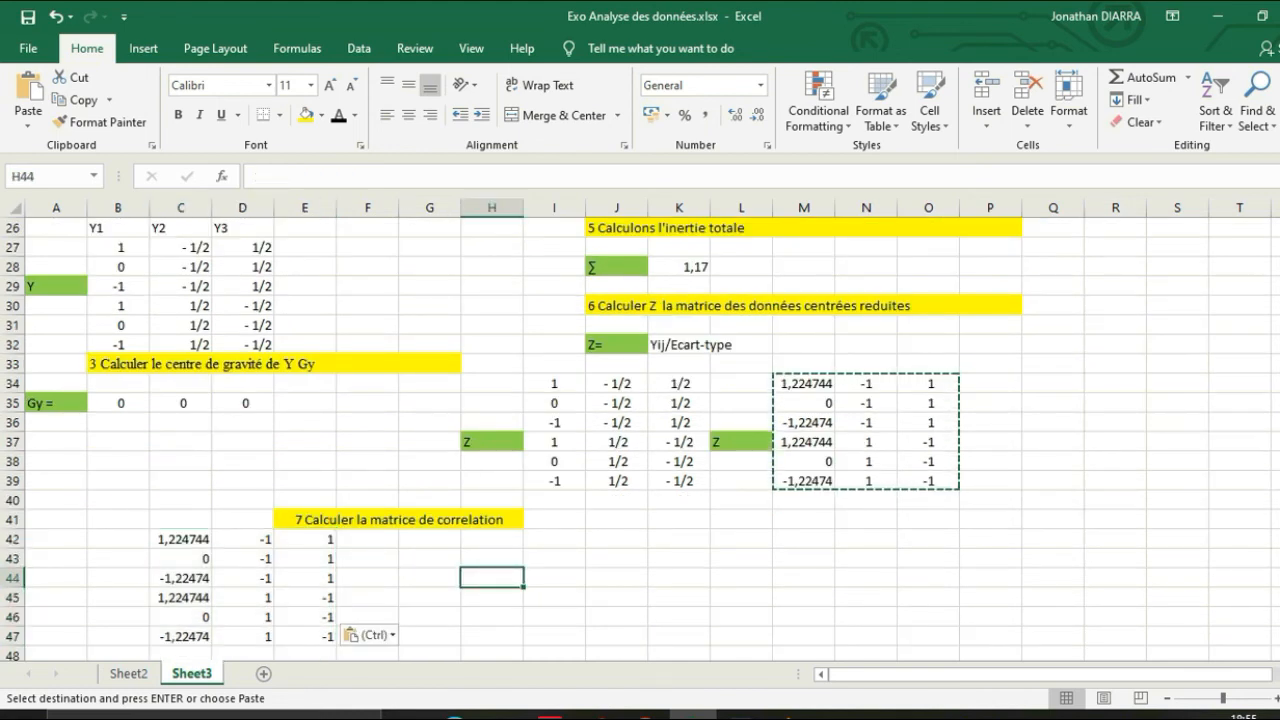
left_click(56, 578)
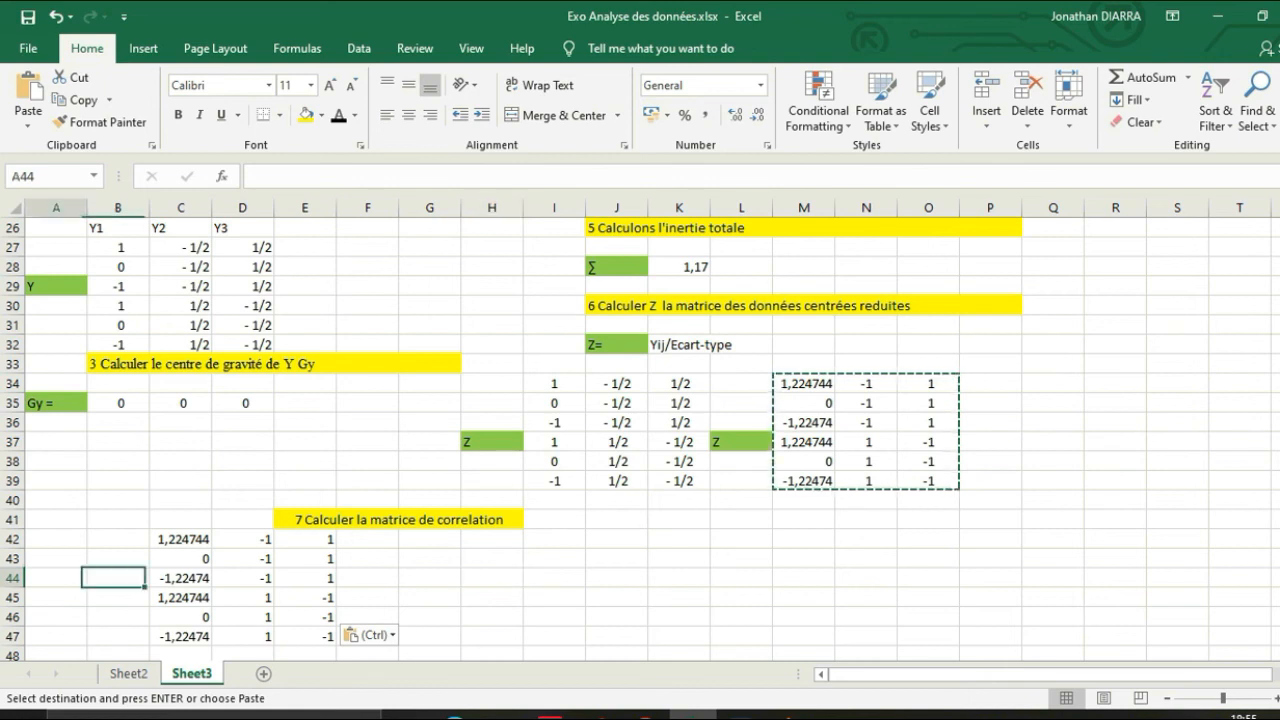
left_click(118, 578)
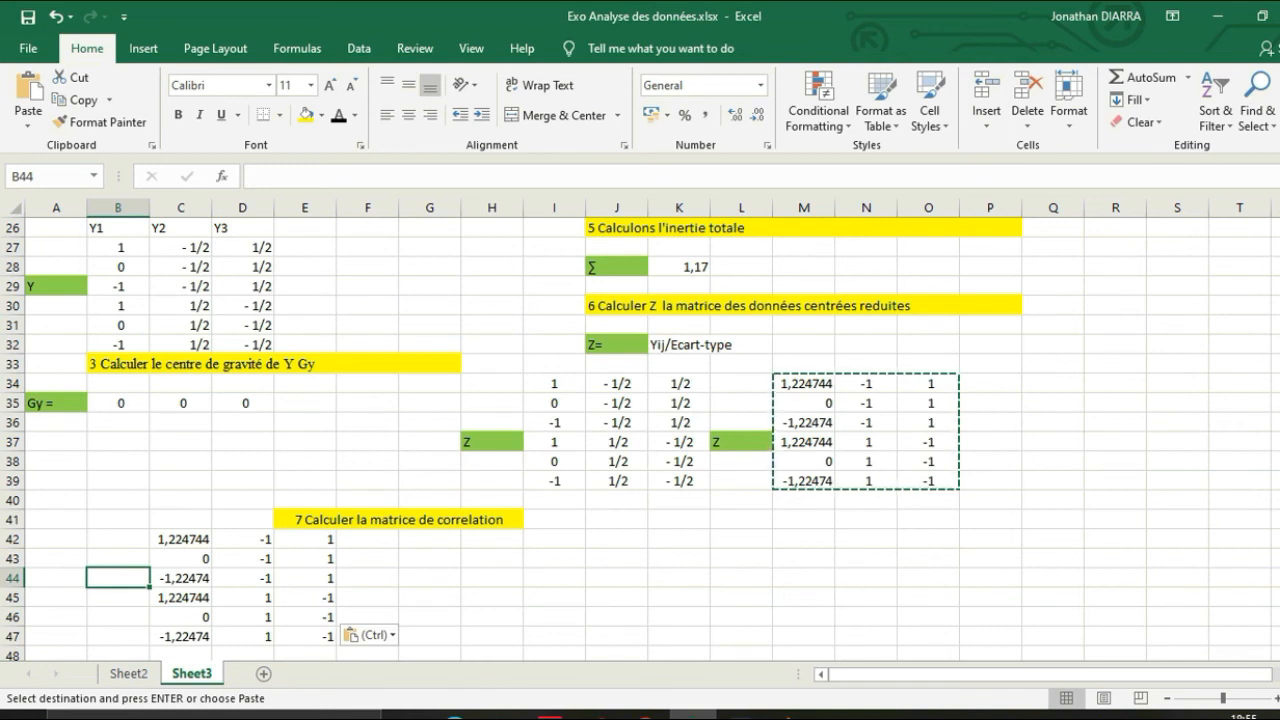
double_click(483, 520)
left_click(504, 520)
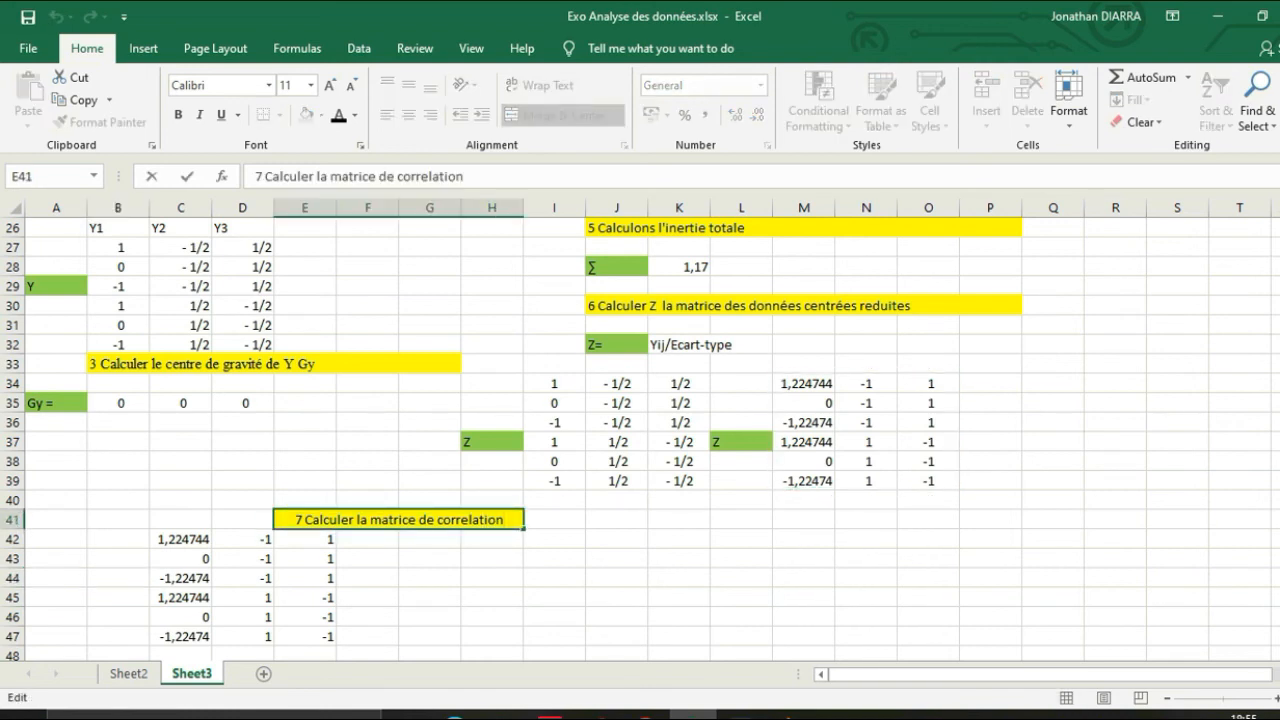
- Insert the N-Ary Summation symbol ∑ in B45 as the label beside the pasted matrix
left_click(118, 597)
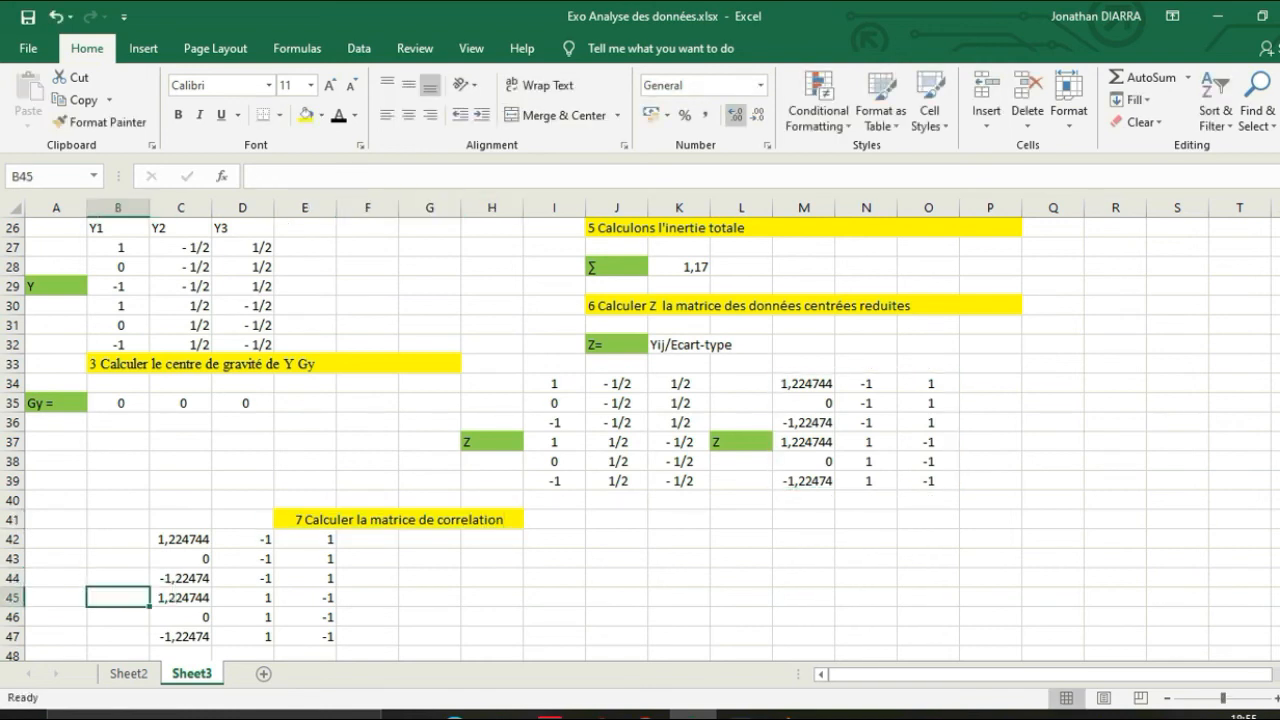
left_click(143, 48)
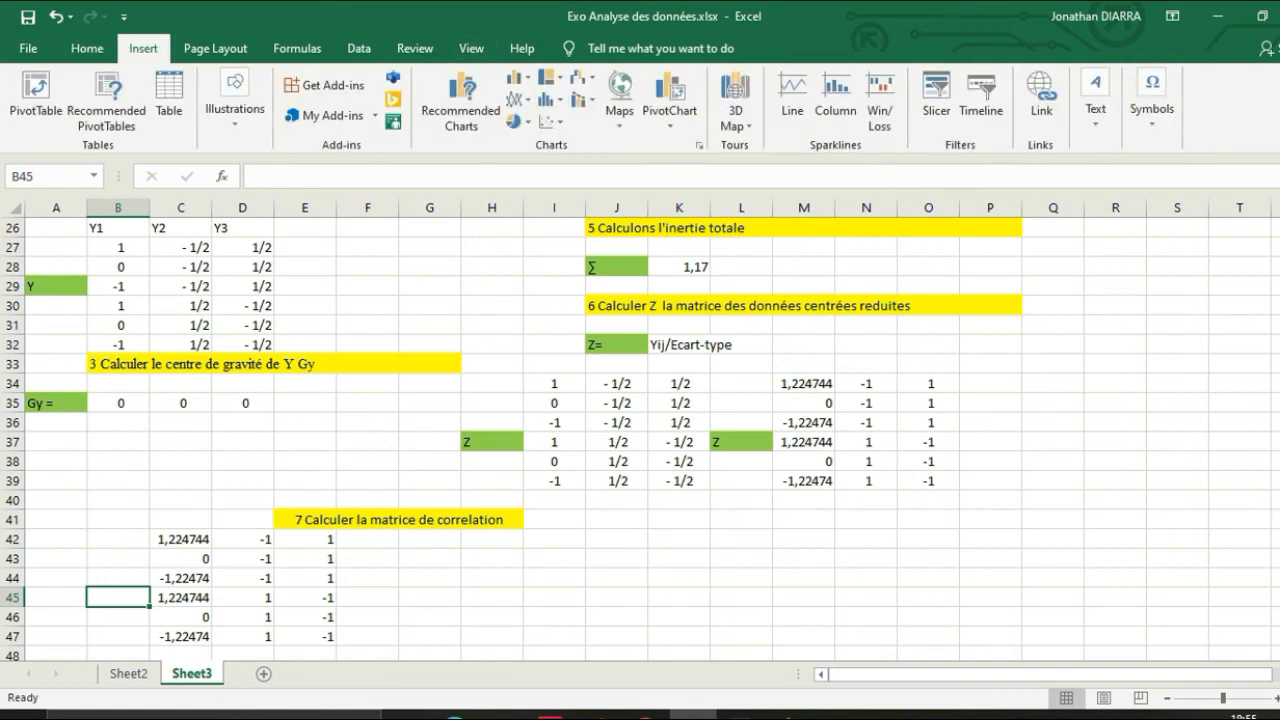
left_click(1152, 110)
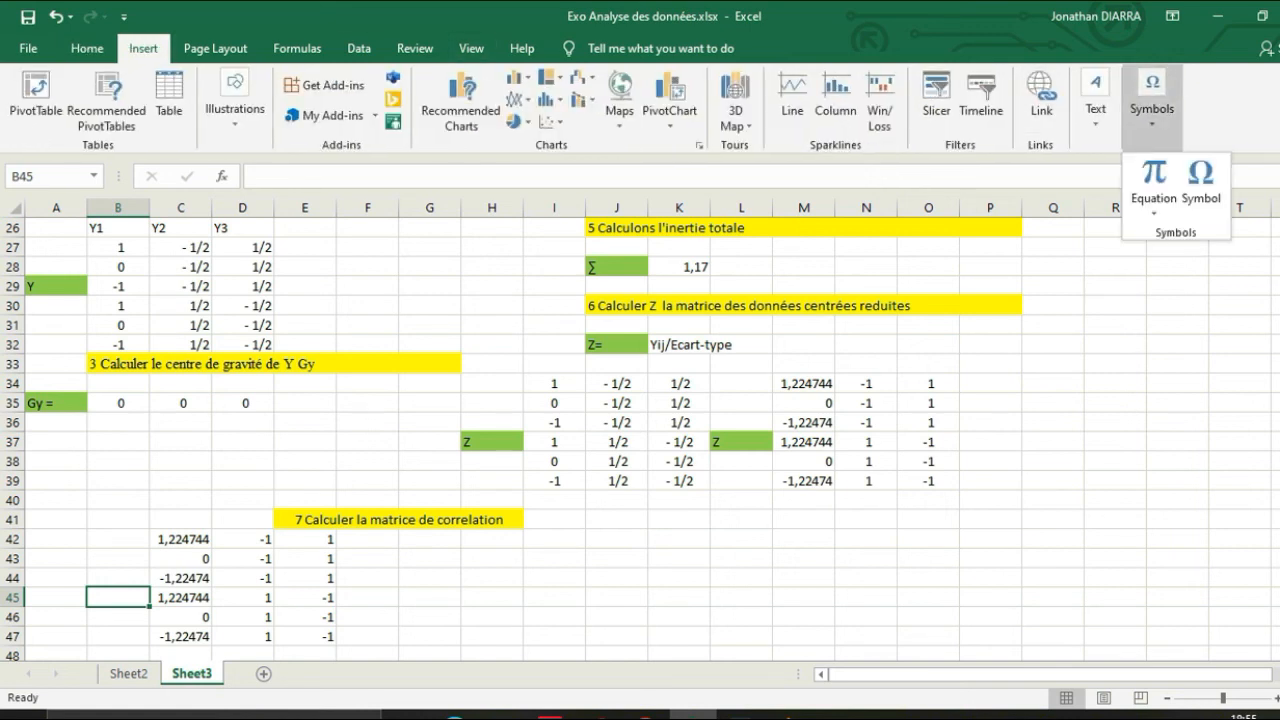
left_click(1200, 185)
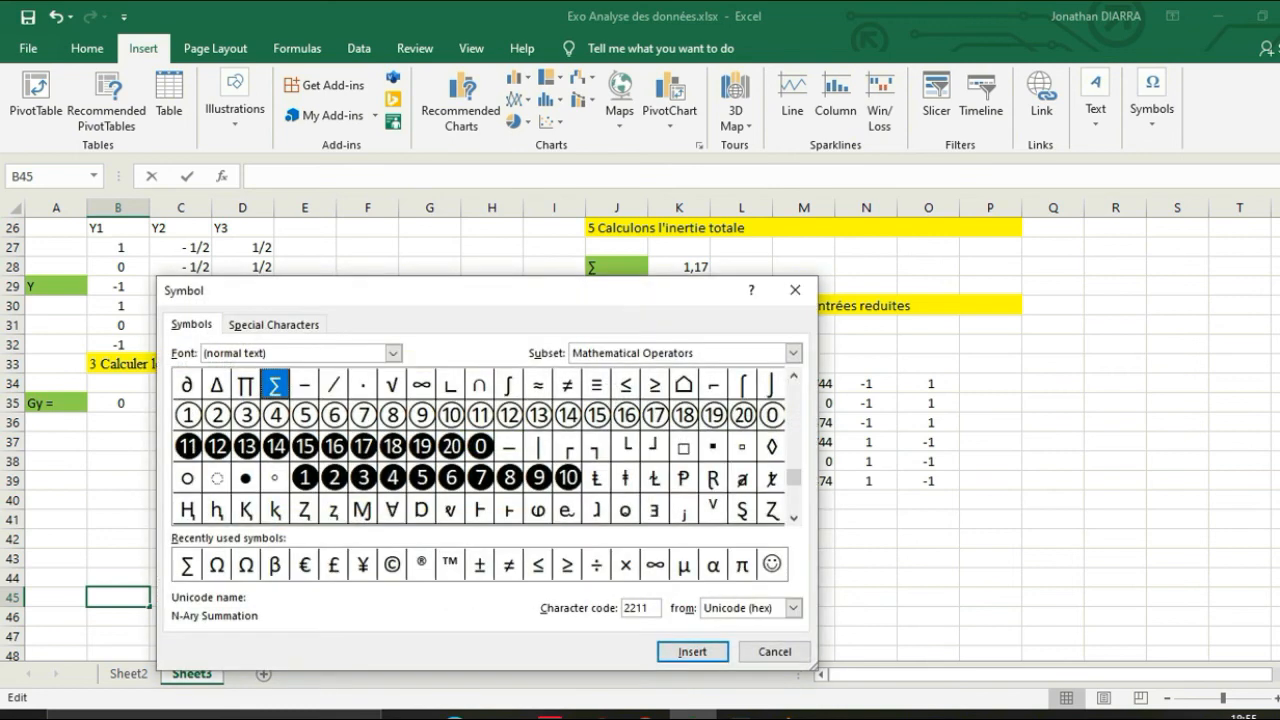
left_click(187, 565)
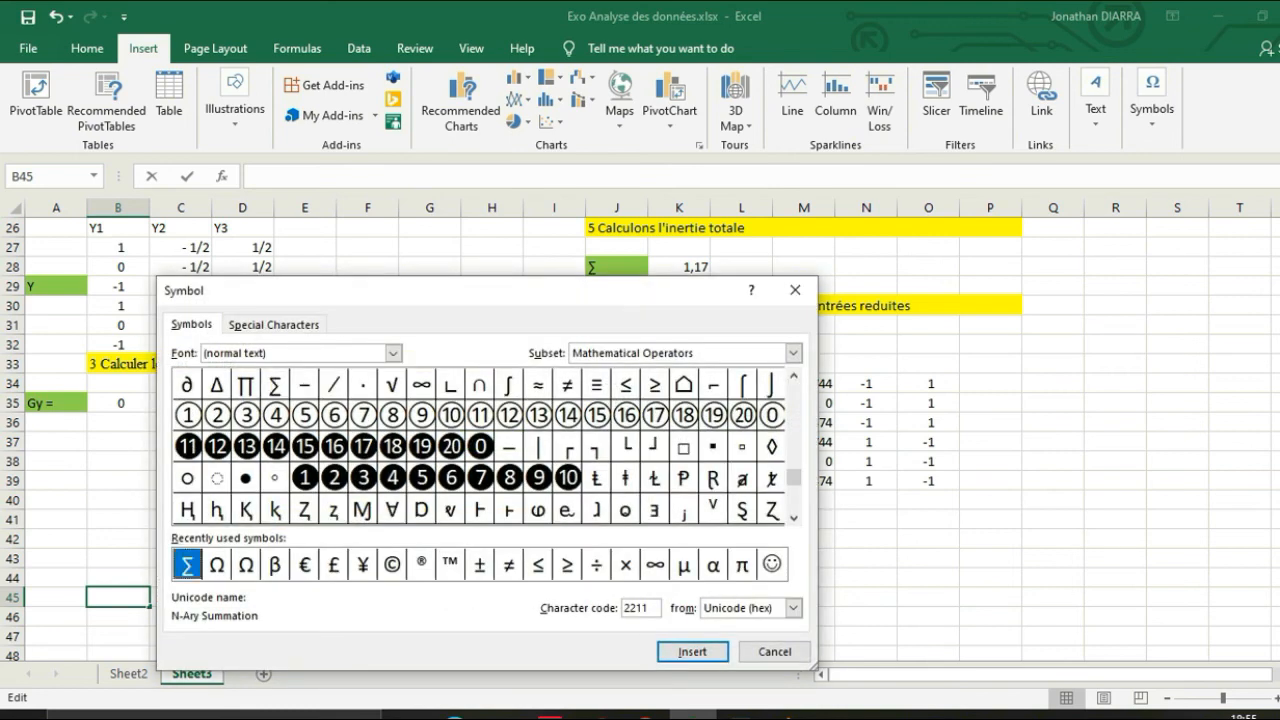
left_click(692, 651)
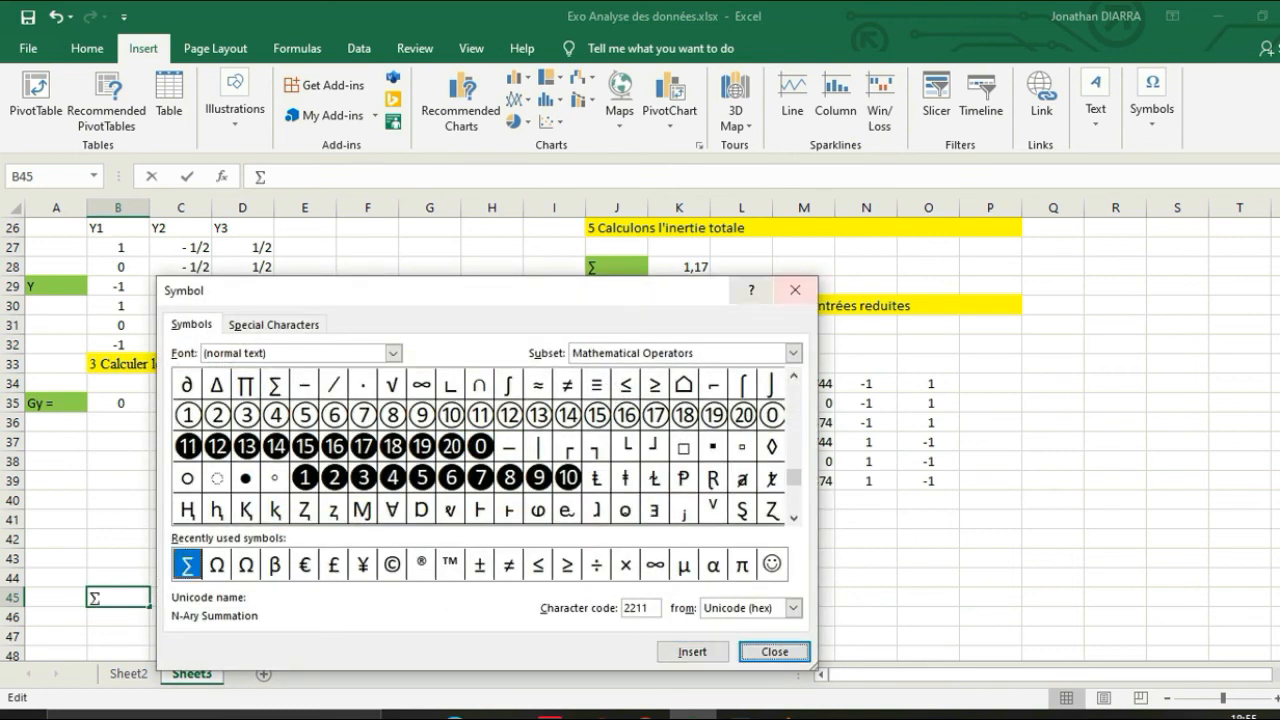
left_click(795, 290)
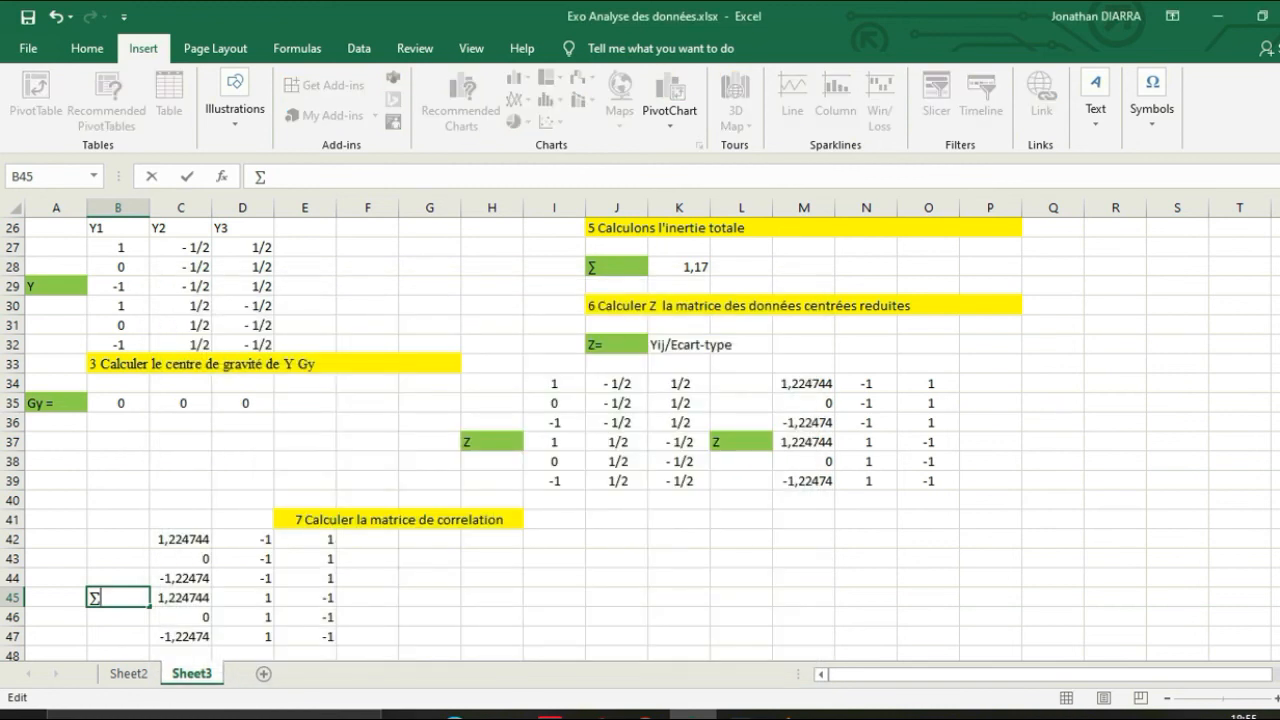
left_click_drag(181, 539, 120, 598)
left_click(118, 598)
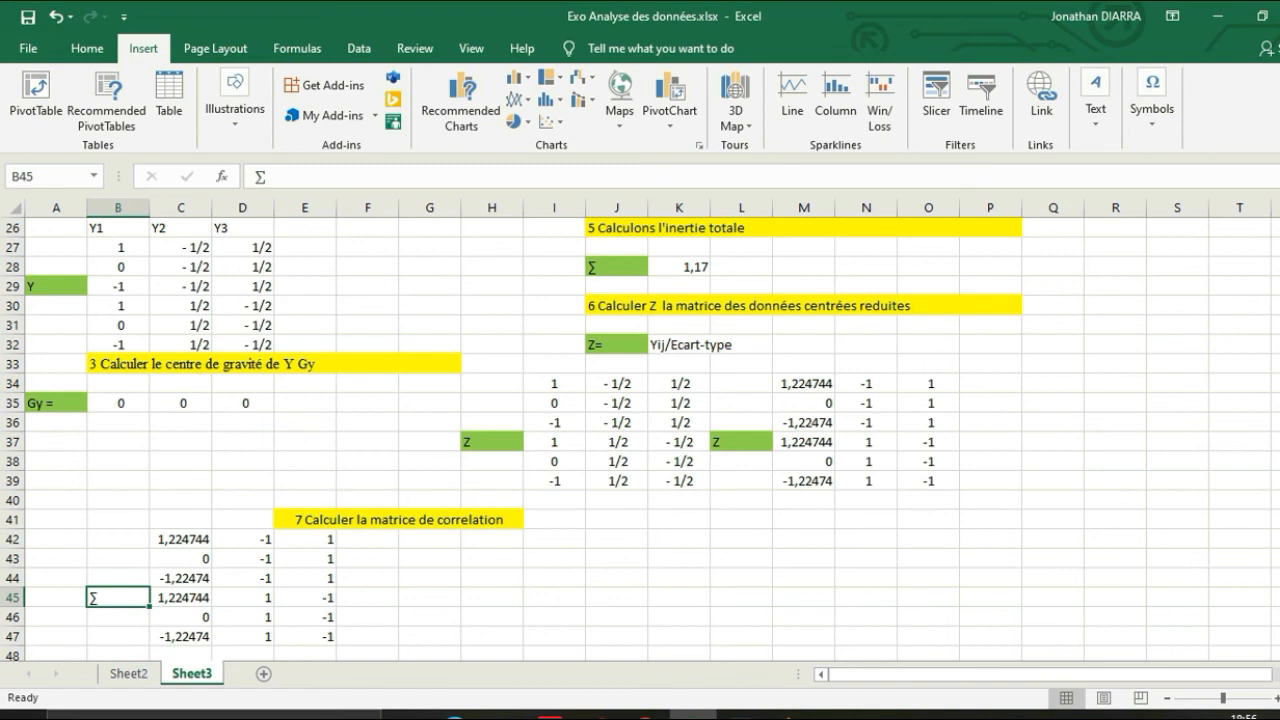
- Fill the ∑ label in B45 with green
left_click(87, 48)
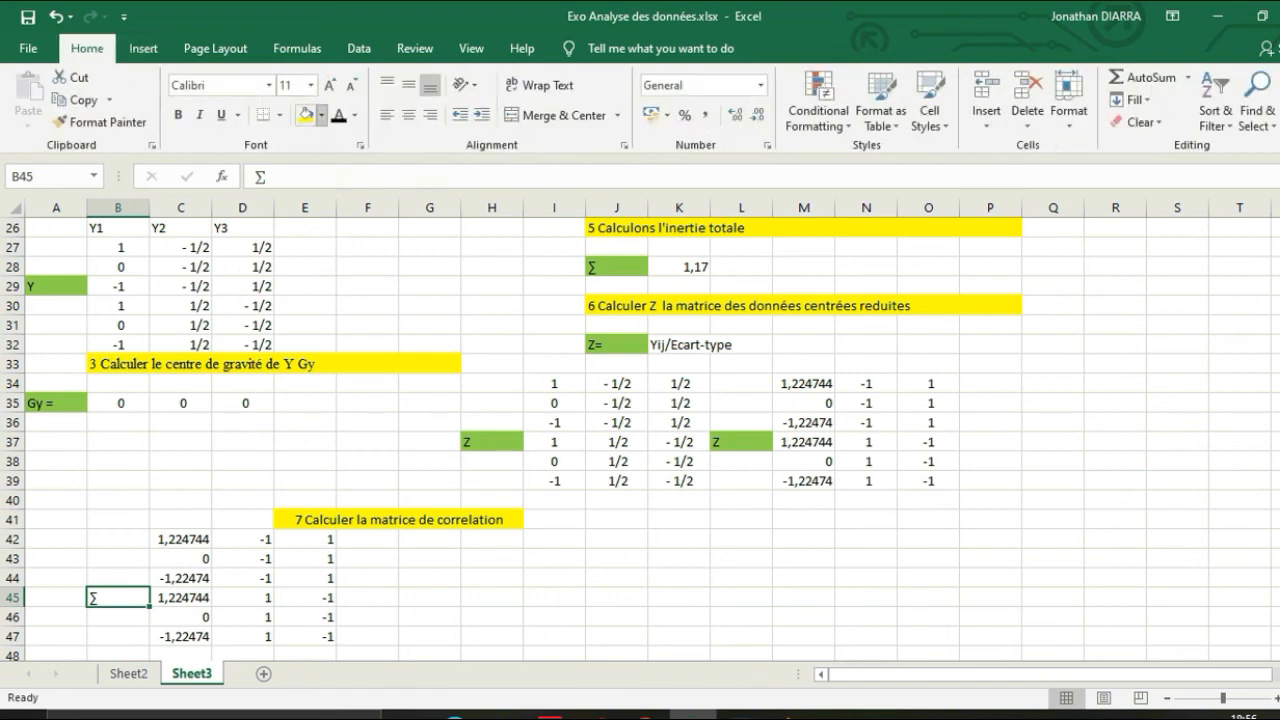
left_click(319, 115)
left_click(371, 267)
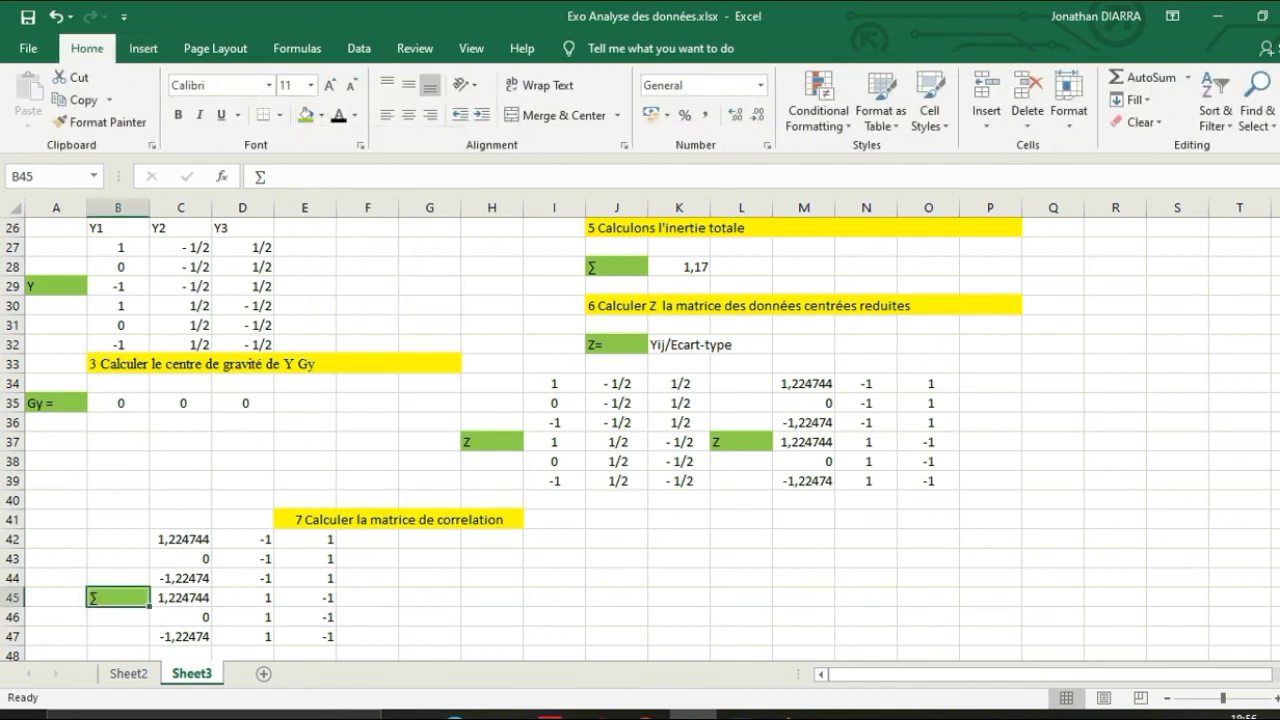
left_click(491, 559)
left_click(118, 598)
left_click(430, 637)
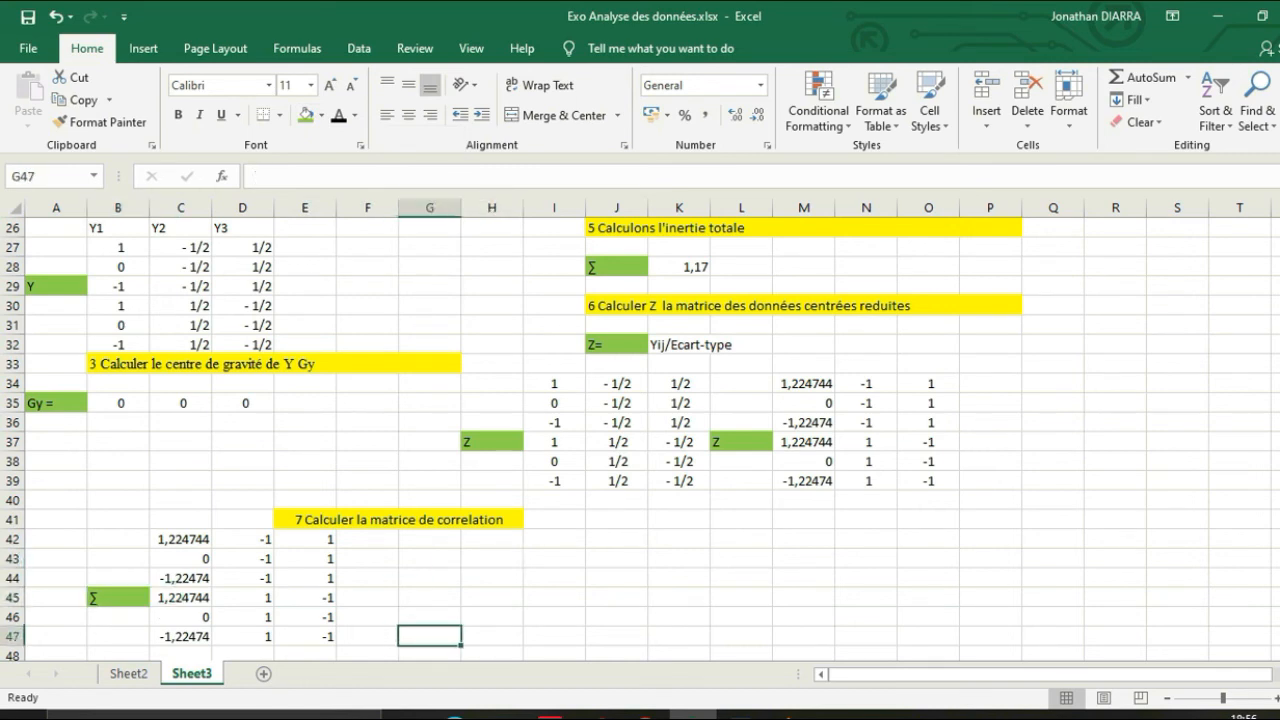
- Copy the matrix C42:E47 and paste it transposed into the range starting at G43
left_click_drag(180, 539, 305, 637)
key("ctrl+c")
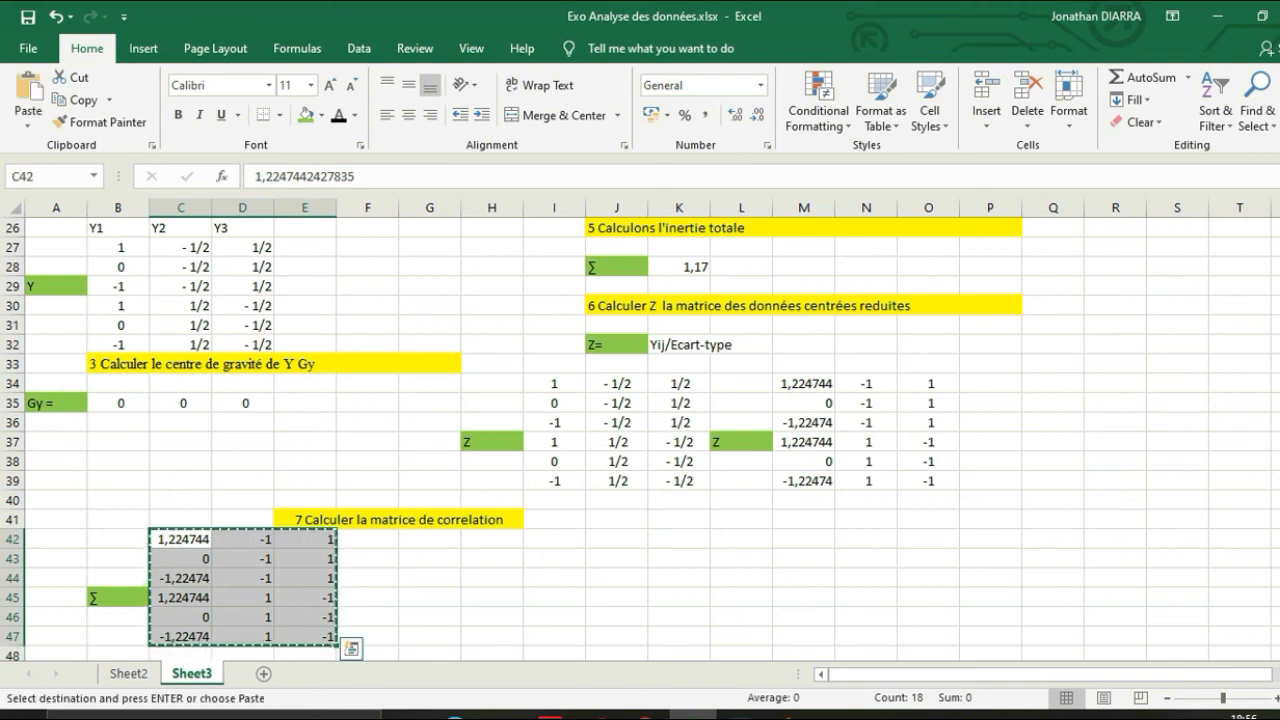
left_click(430, 559)
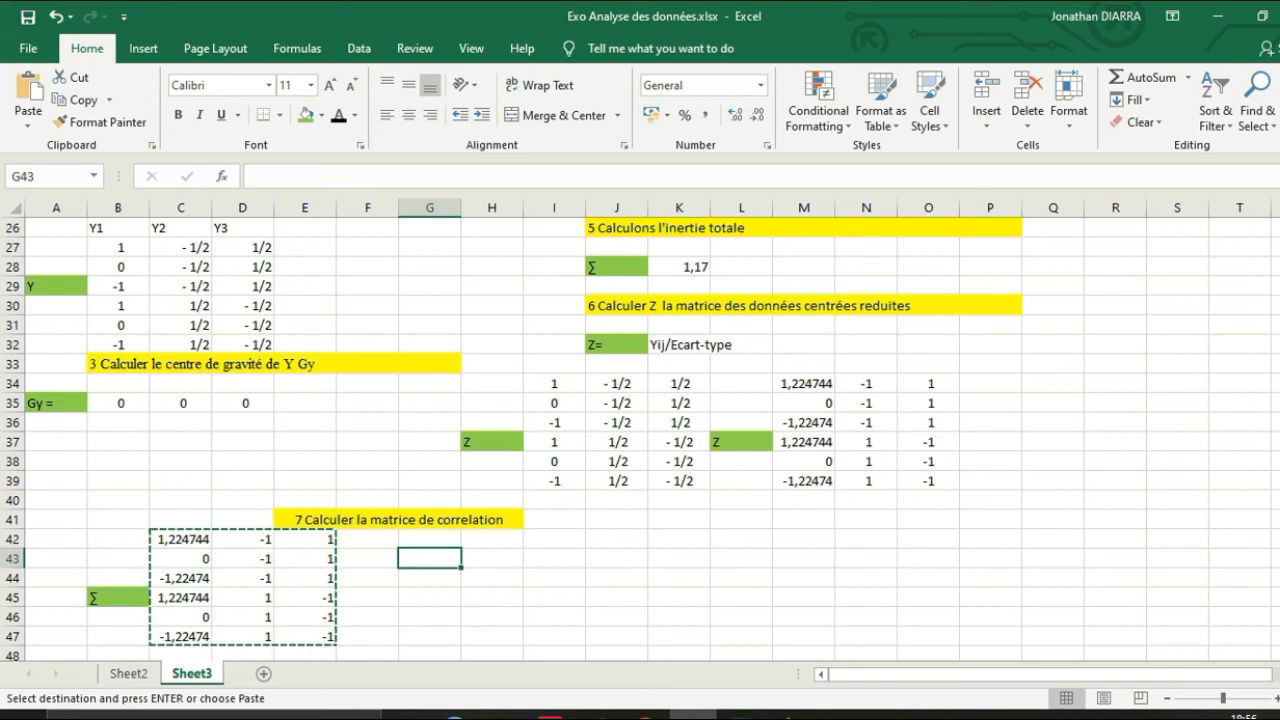
right_click(414, 560)
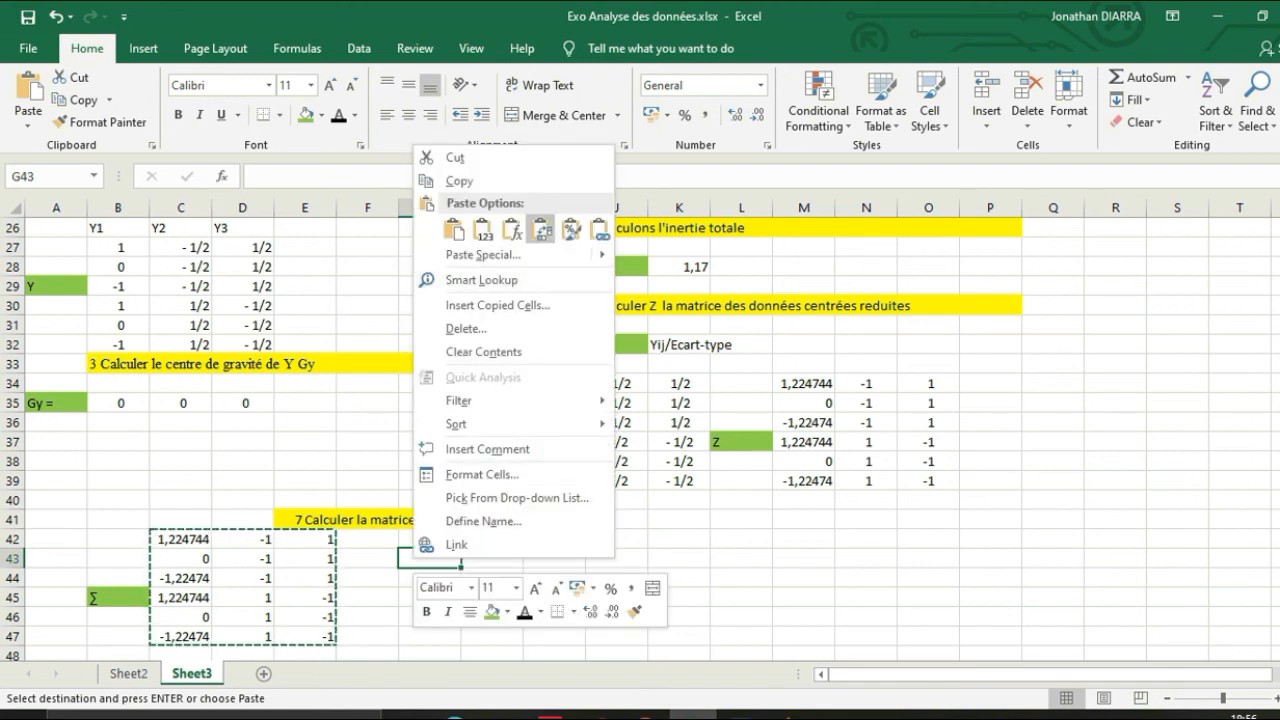
left_click(541, 229)
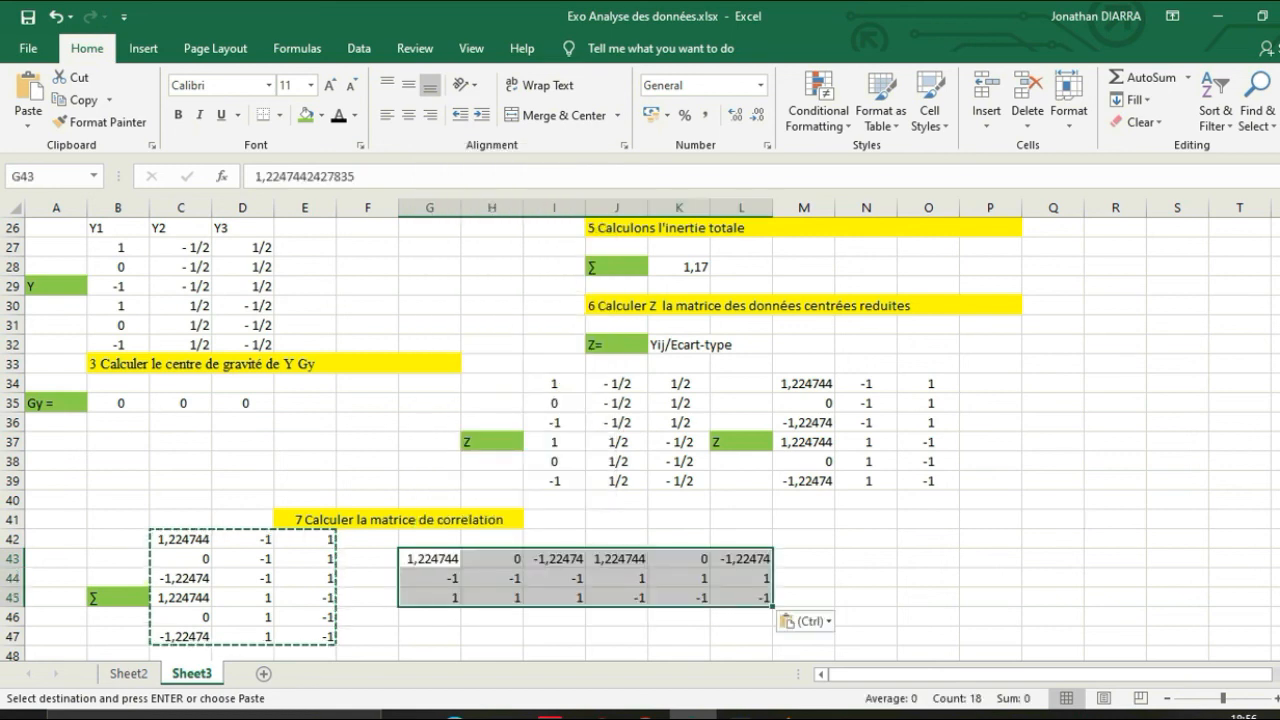
left_click(928, 559)
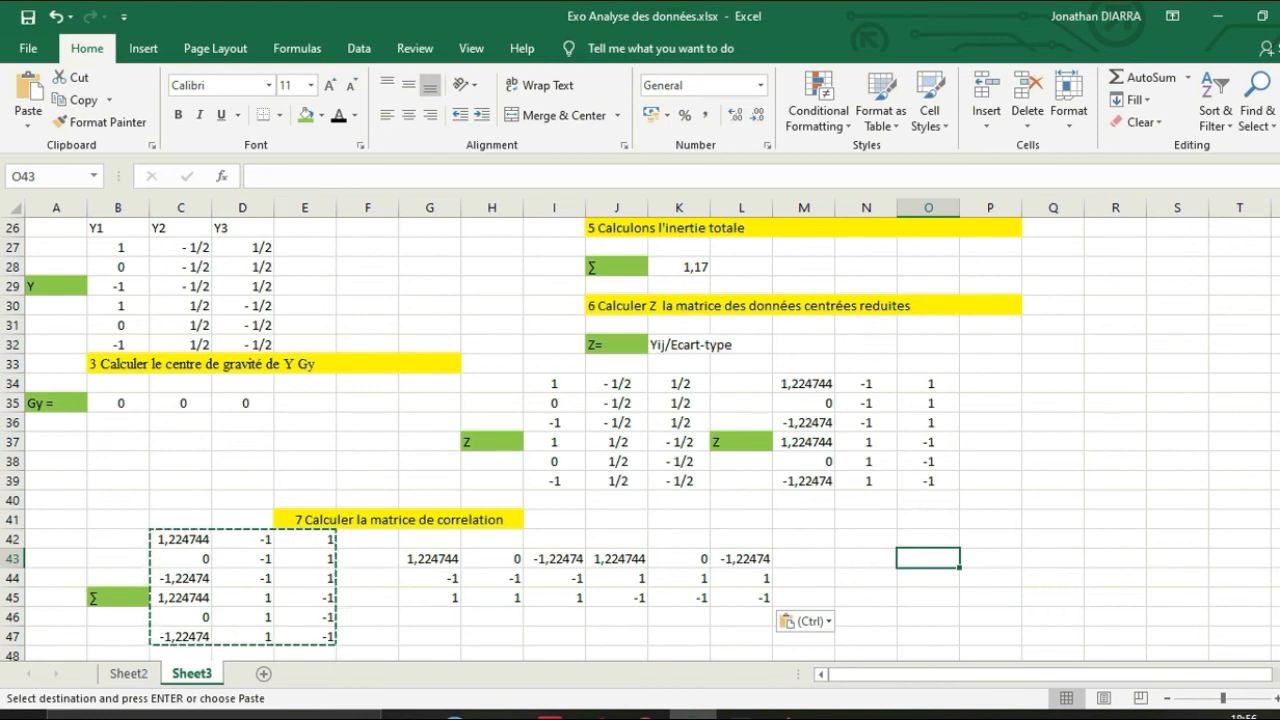
- Enter the multiplication sign * in F44 between the two matrices and in M44 after the transposed one
left_click(368, 578)
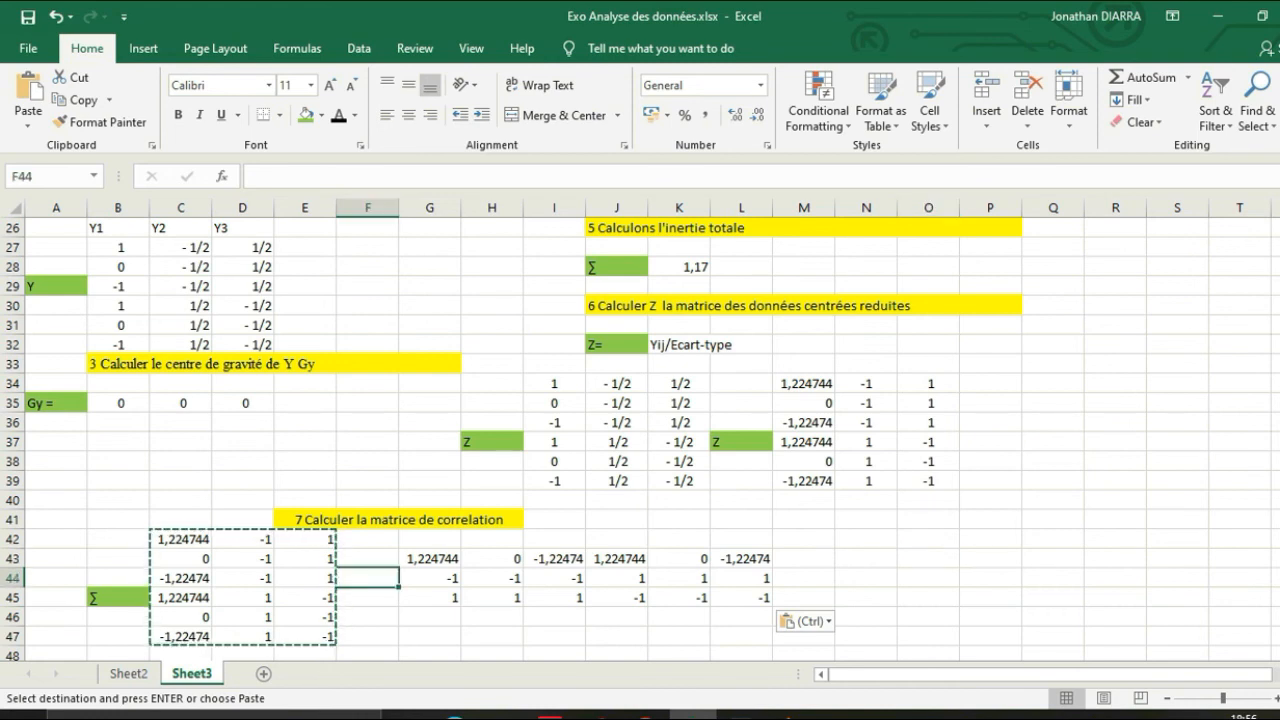
type("*")
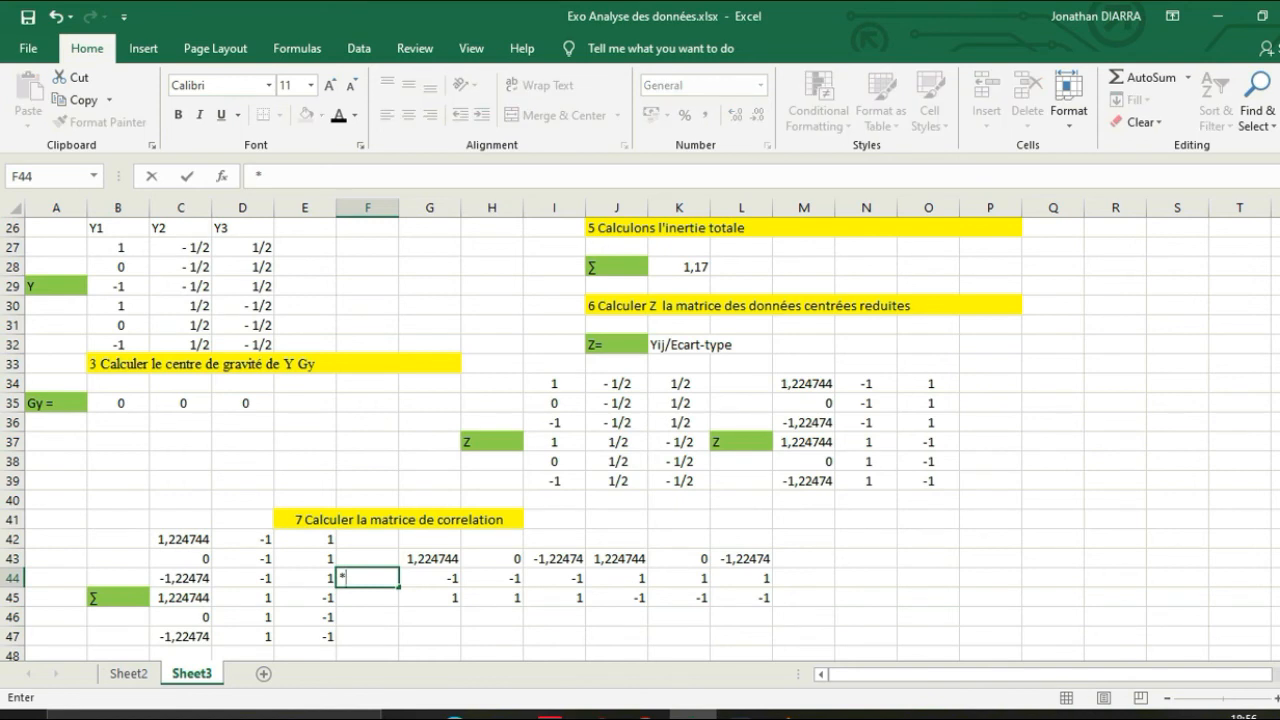
left_click(804, 578)
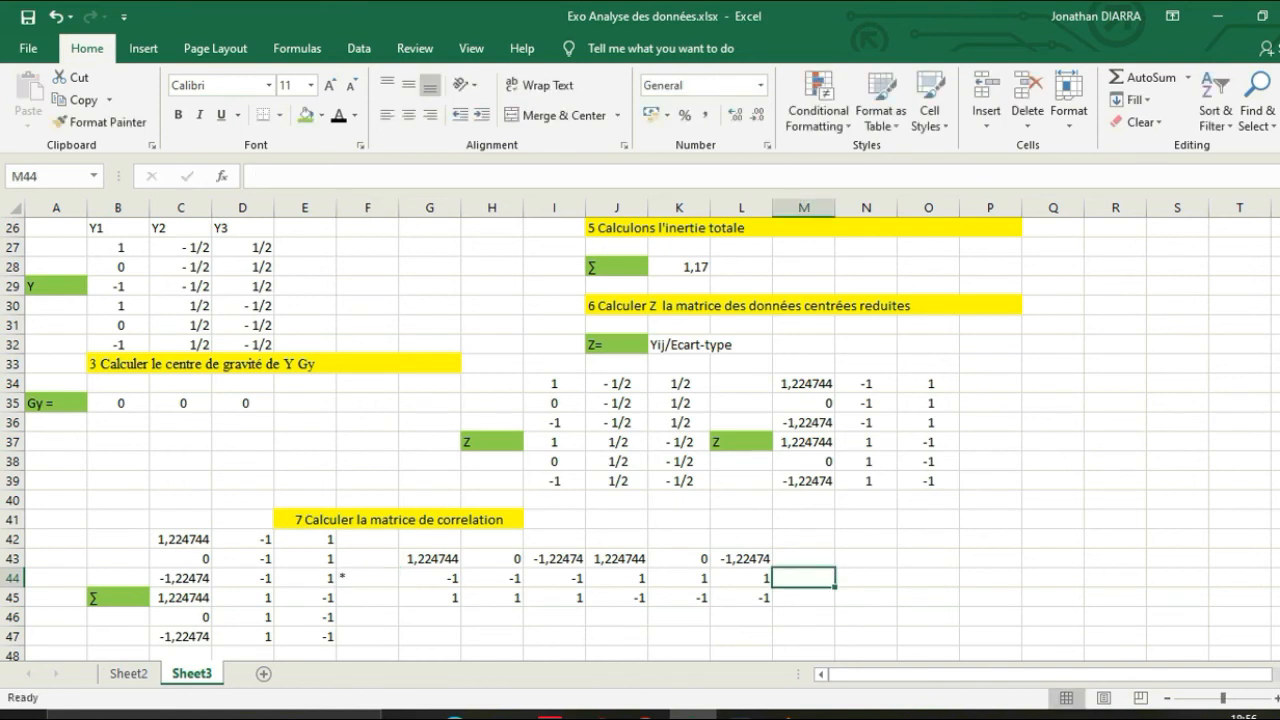
type("*")
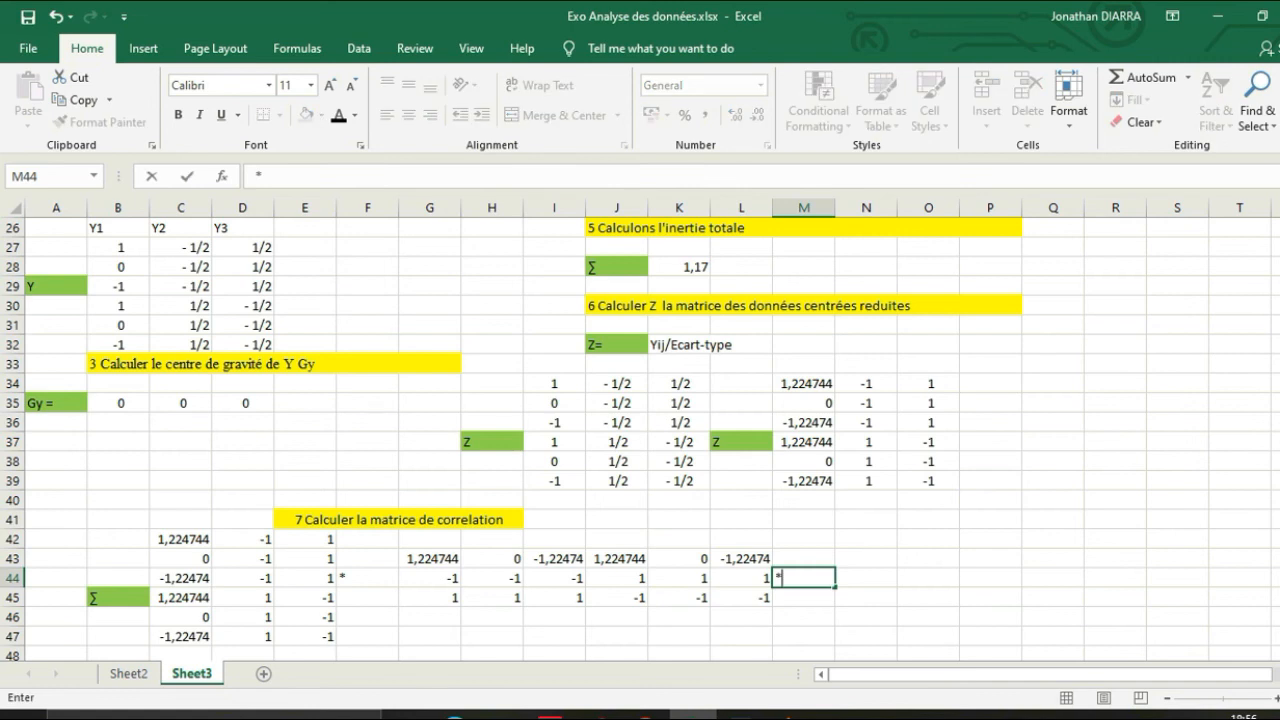
key("Tab")
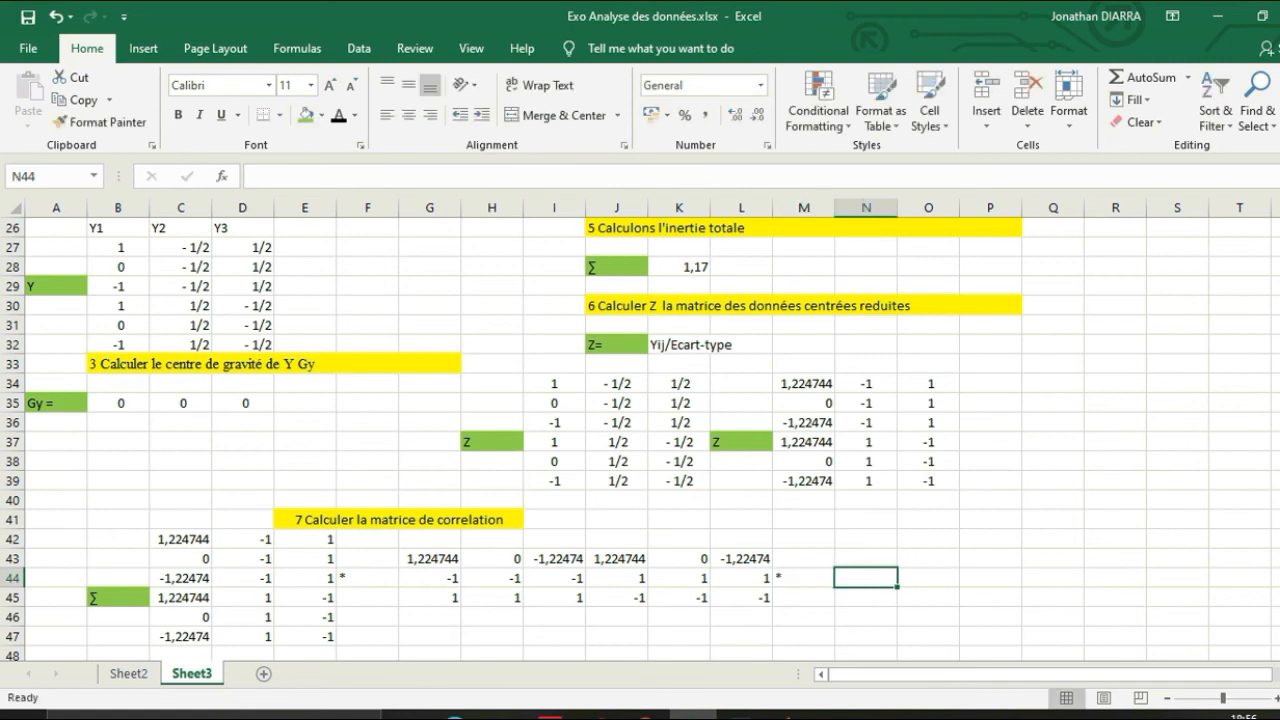
- Enter the factor 1/N in N44 after the second multiplication sign
type("1.")
key("BackSpace")
type("/")
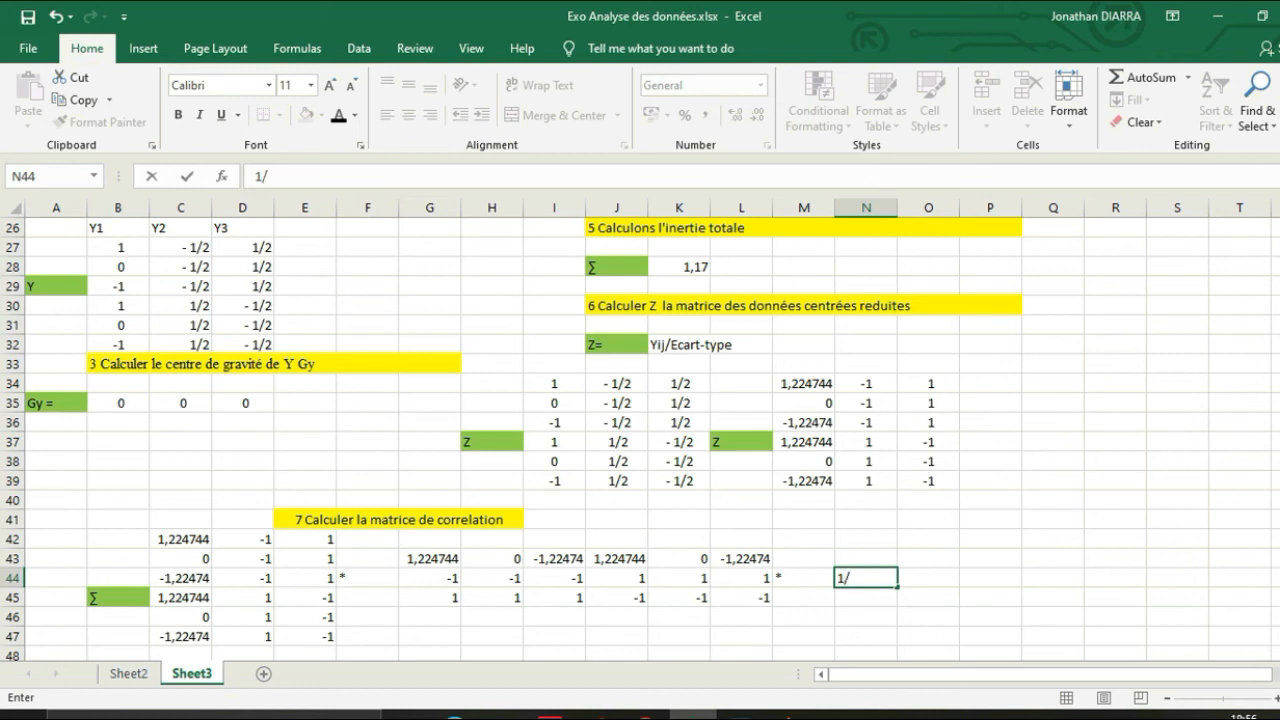
type("N")
left_click(990, 597)
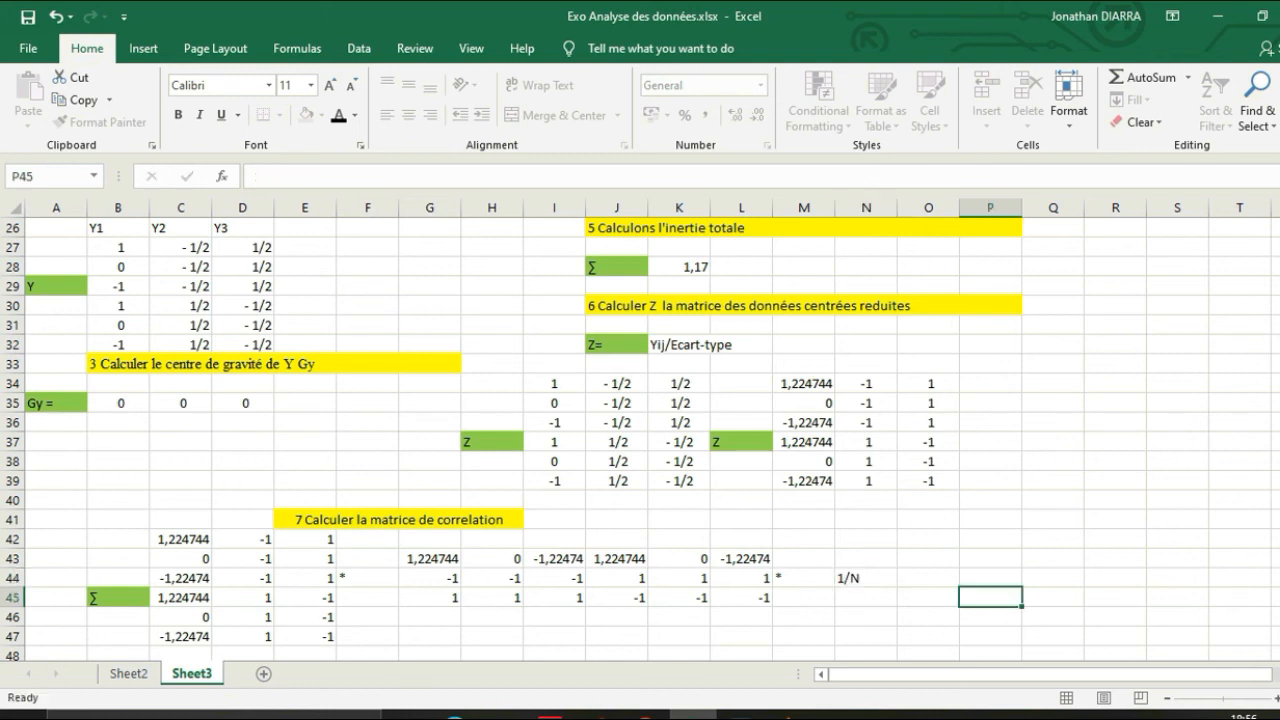
- Copy the green ∑ label from B45 into O44, after the 1/N factor
left_click(928, 559)
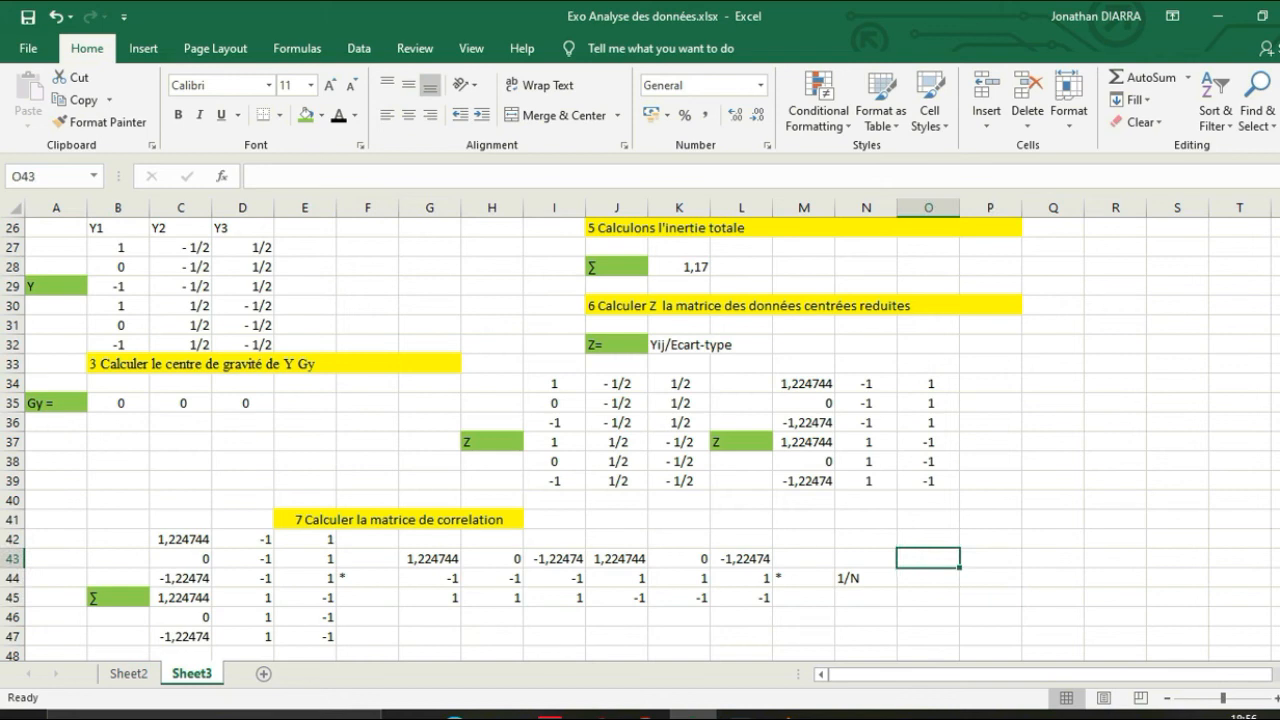
left_click(928, 578)
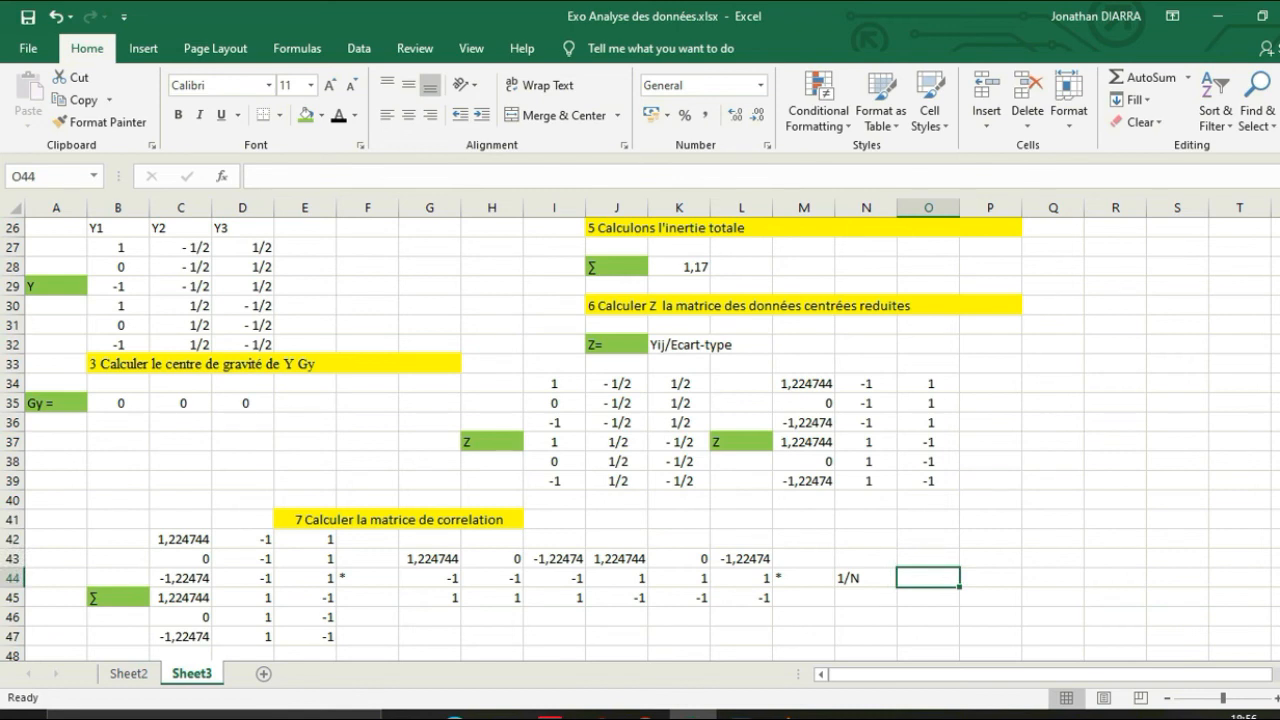
left_click(118, 598)
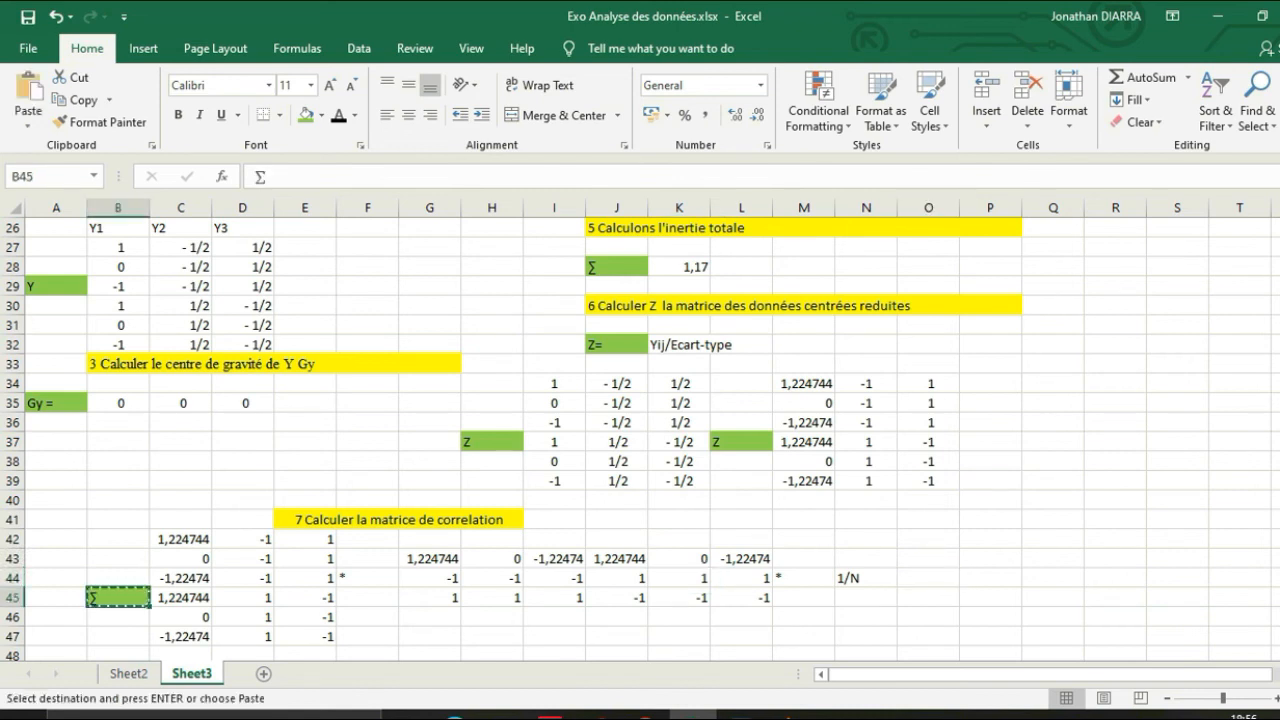
left_click(928, 578)
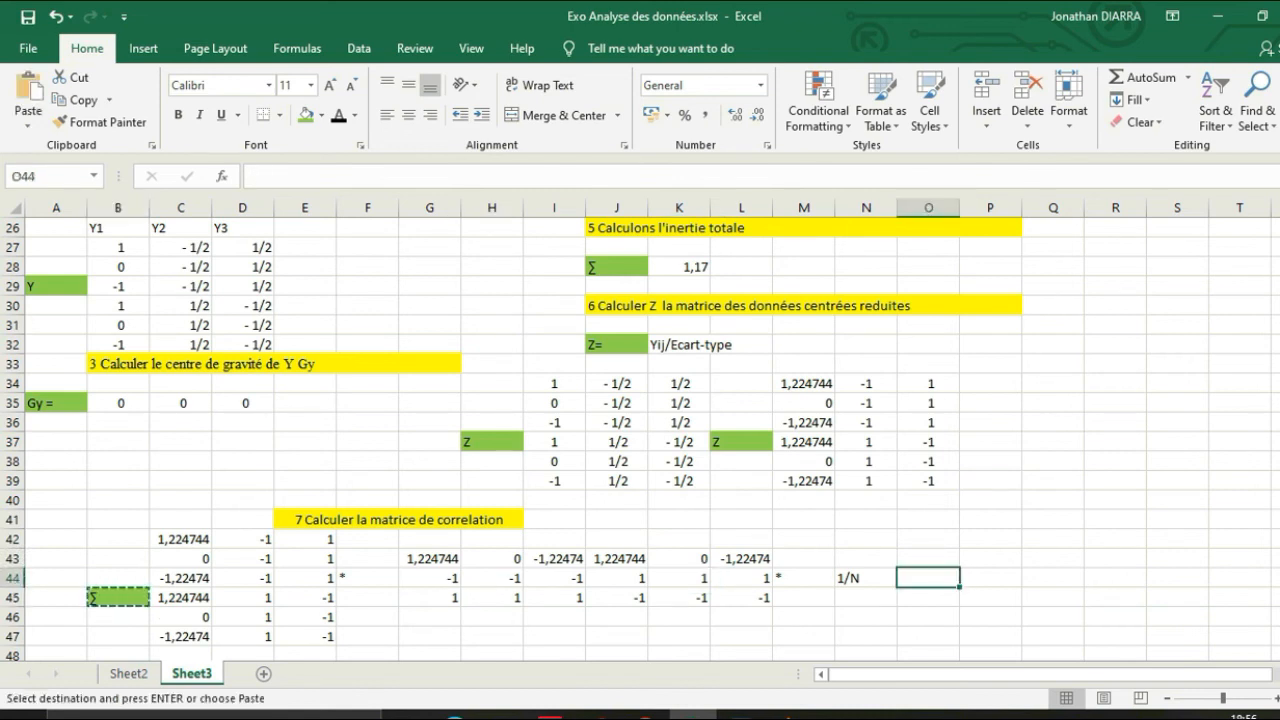
key("ctrl+v")
left_click(1115, 578)
left_click_drag(990, 538, 1115, 578)
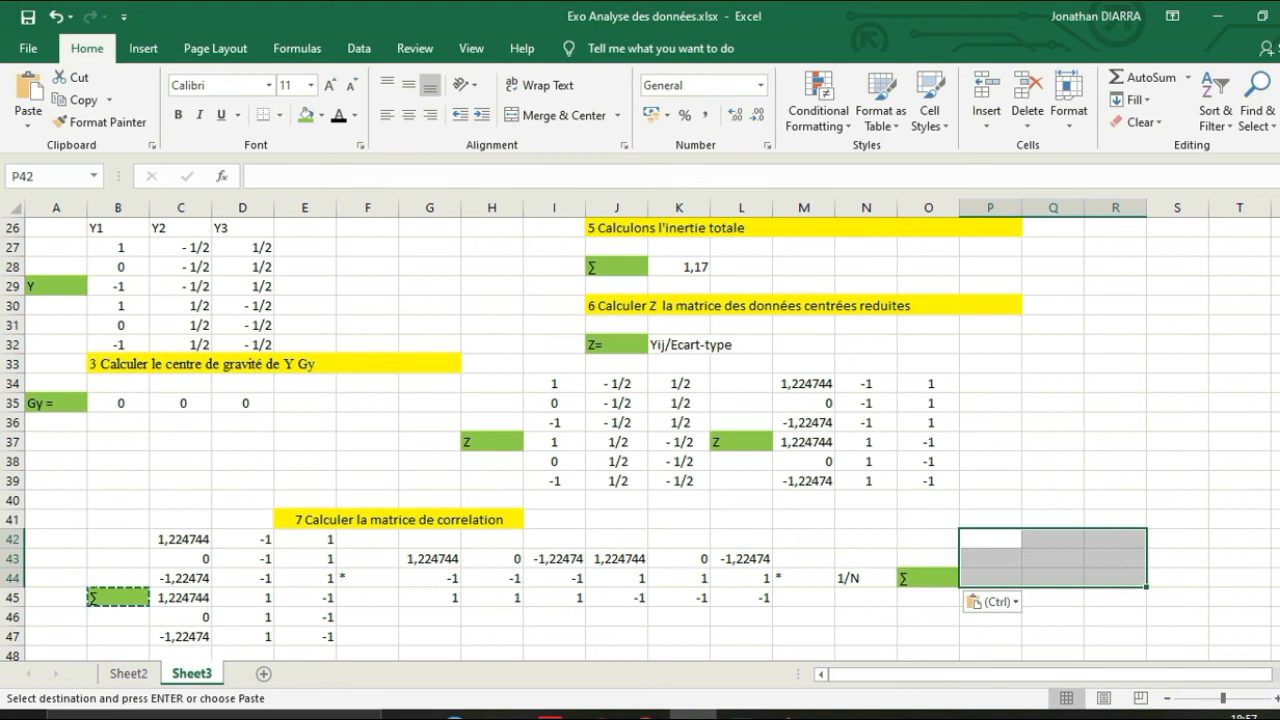
left_click_drag(430, 559, 741, 598)
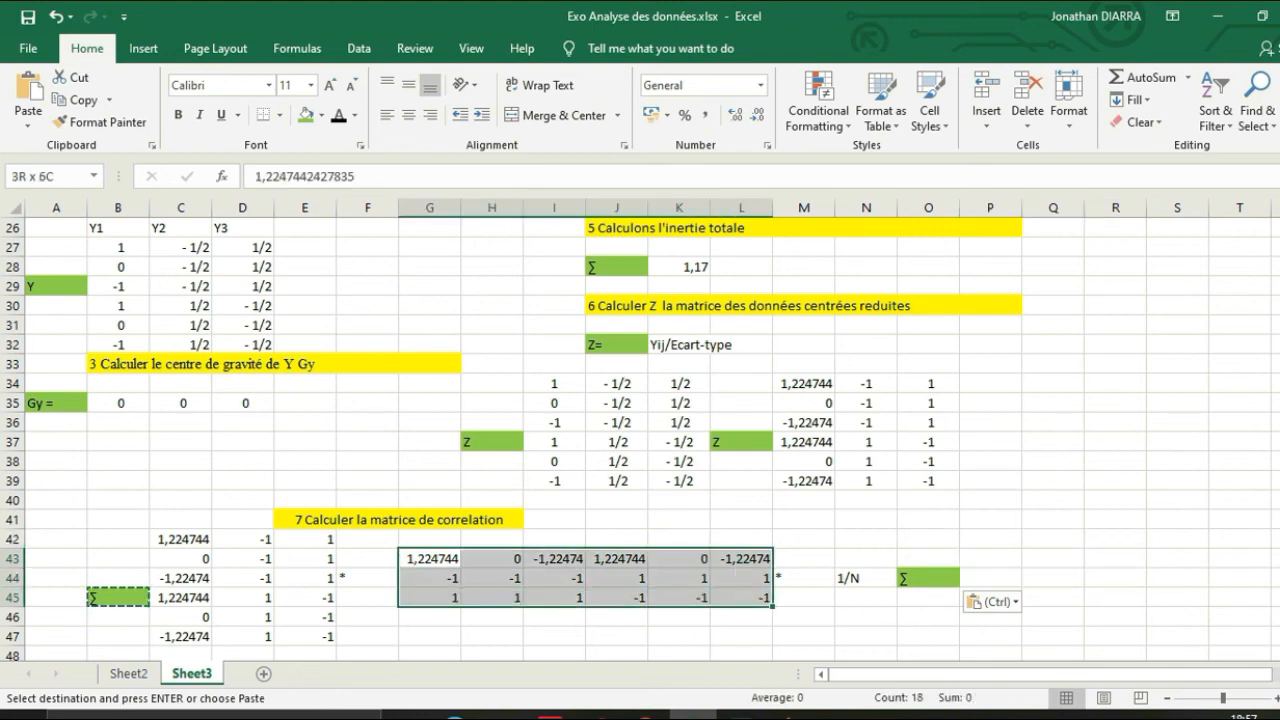
left_click(1053, 539)
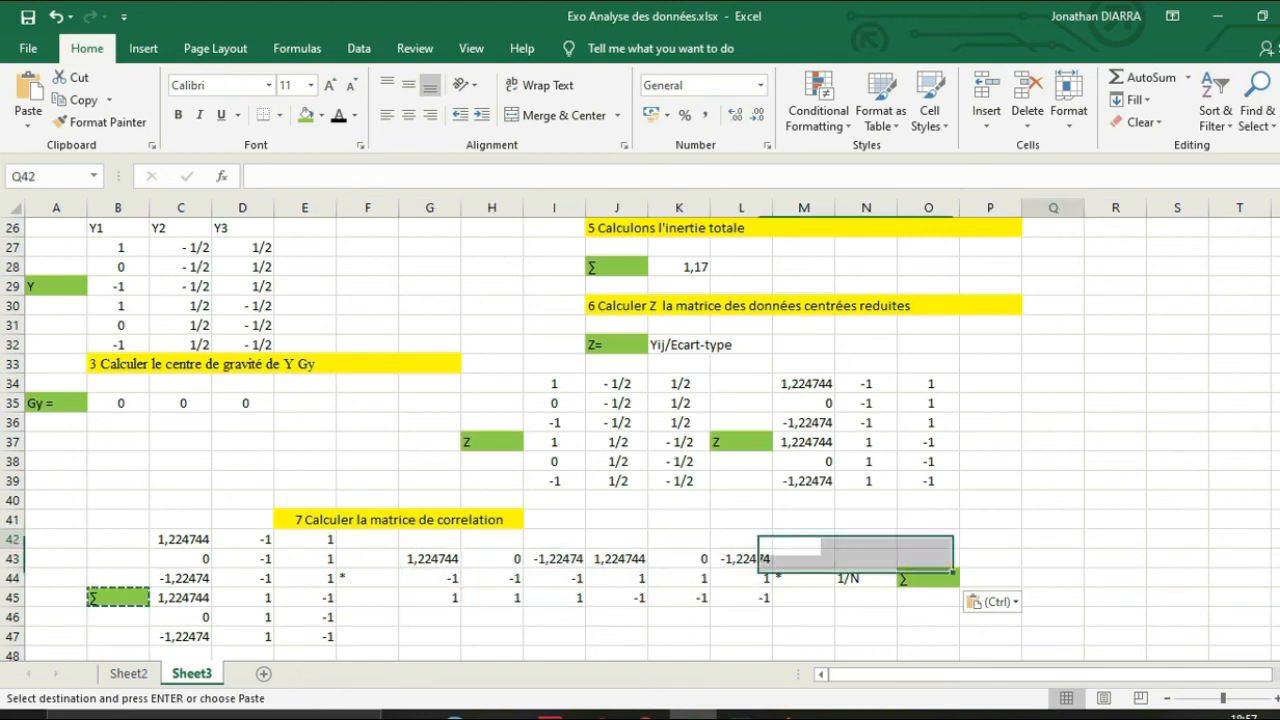
left_click(991, 577)
left_click_drag(990, 539, 1115, 597)
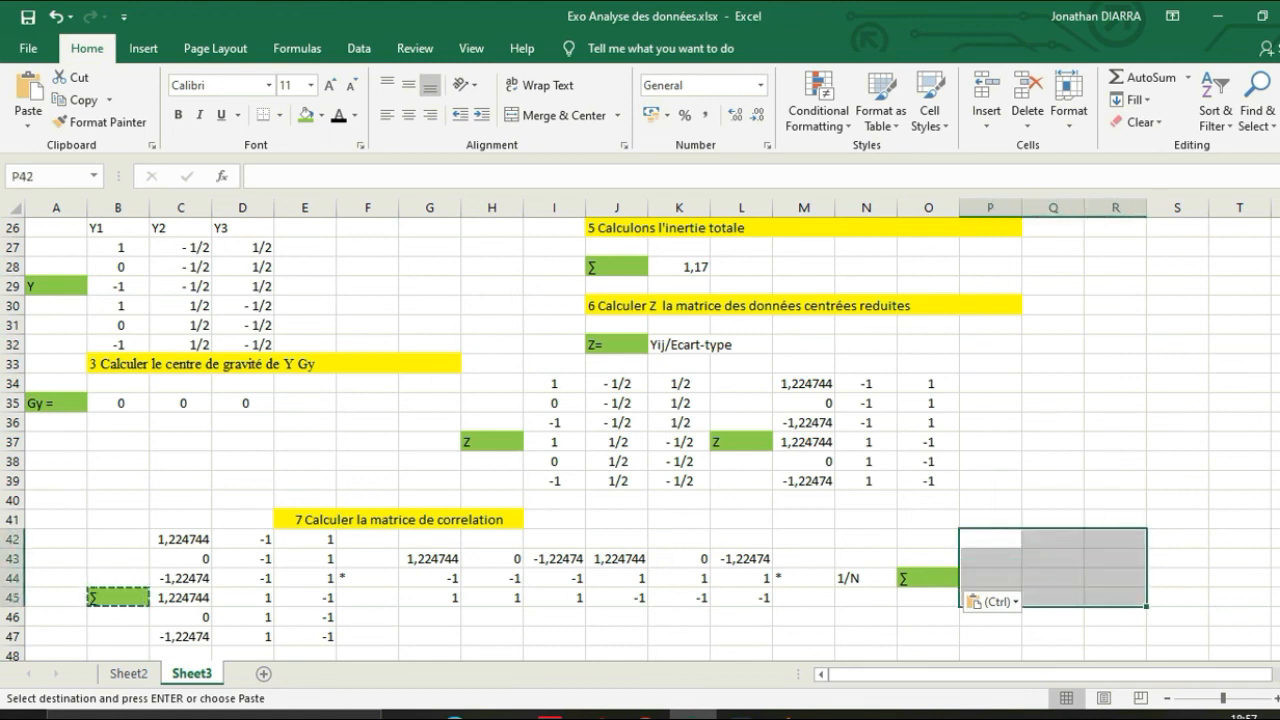
- Compute the matrix product of G43:L45 and C42:E47 in P43:R45 with an MMULT array formula
left_click(990, 559)
left_click_drag(990, 559, 1115, 597)
type("+")
key("Escape")
type("=")
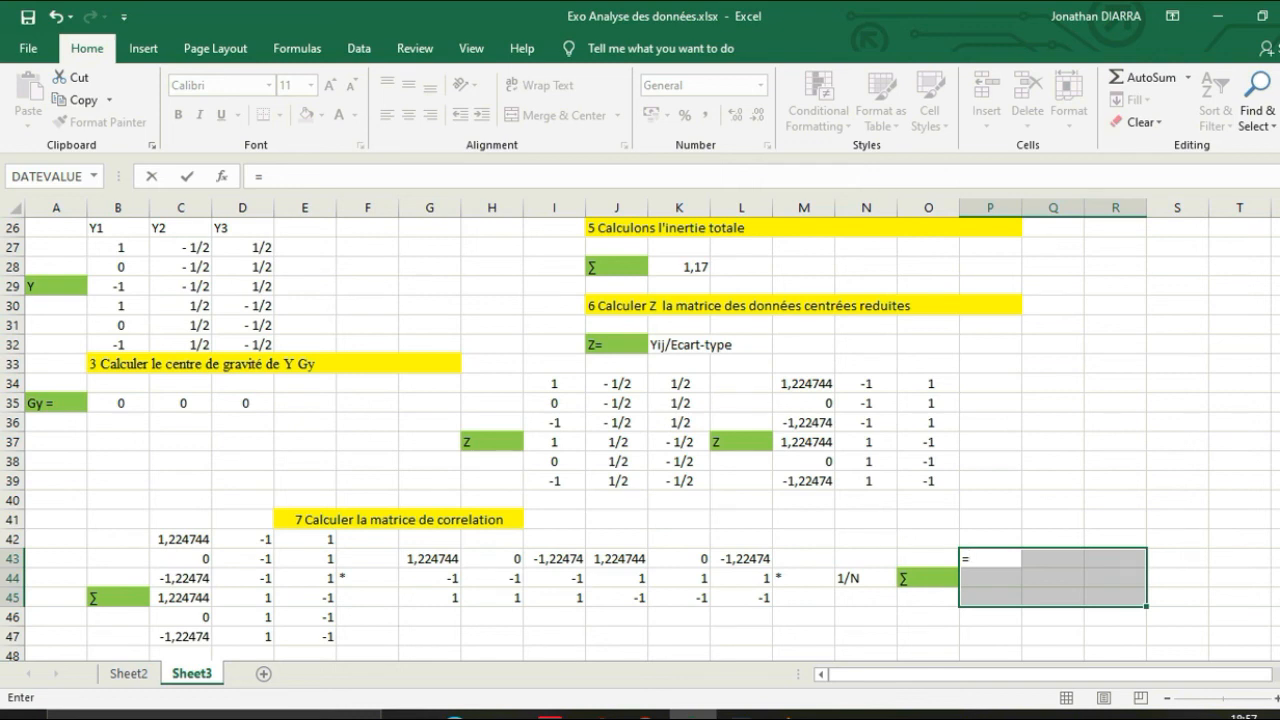
type("mm")
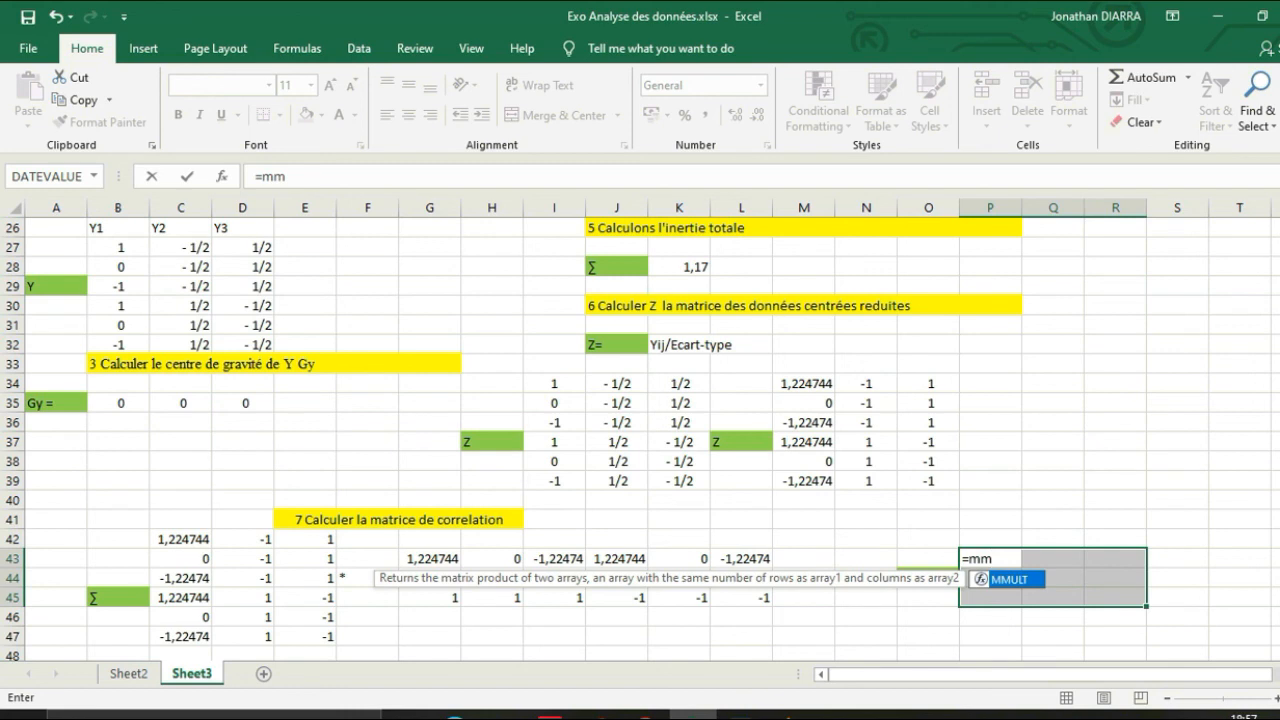
key("Tab")
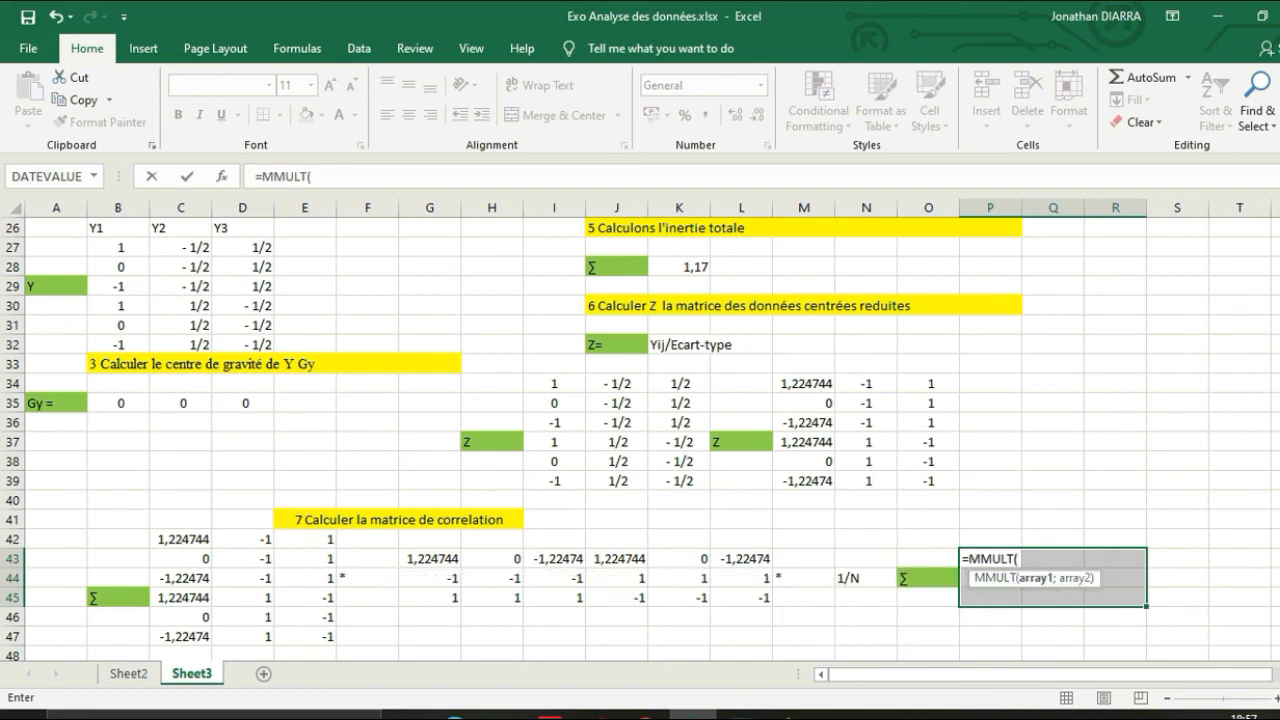
left_click_drag(430, 558, 745, 597)
type("?")
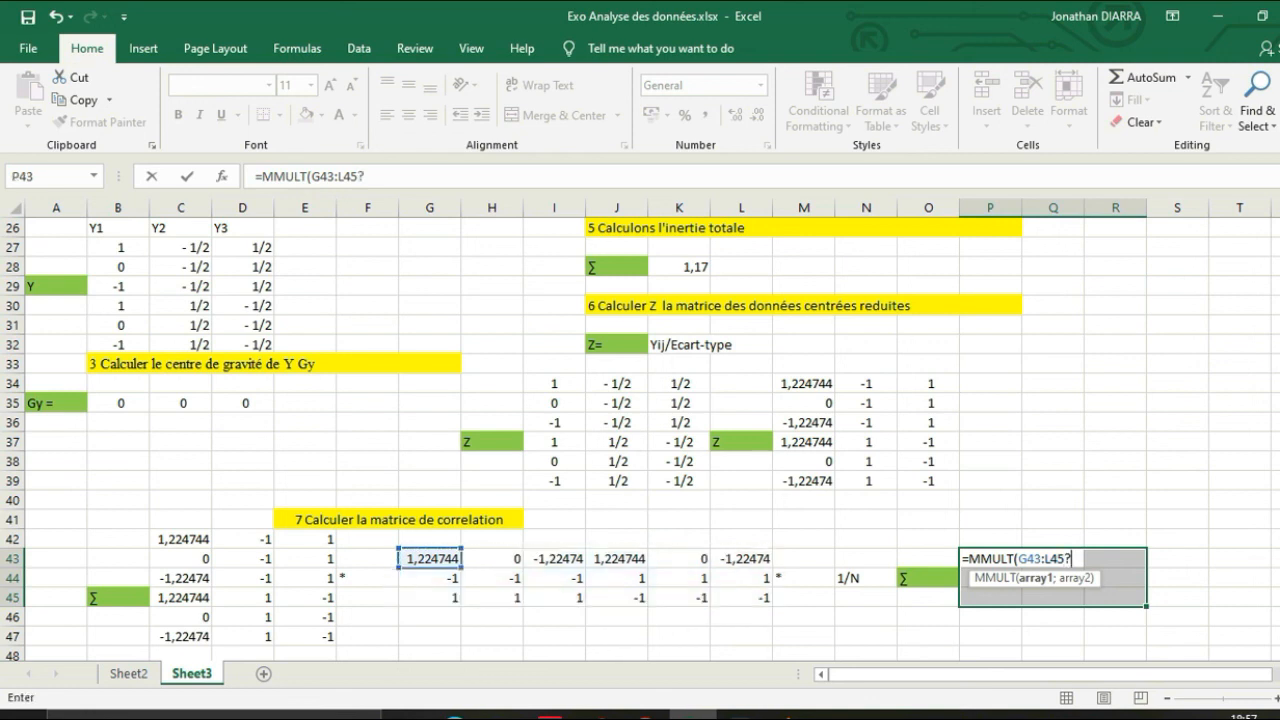
key("BackSpace")
type(".")
key("BackSpace")
type("/")
key("BackSpace")
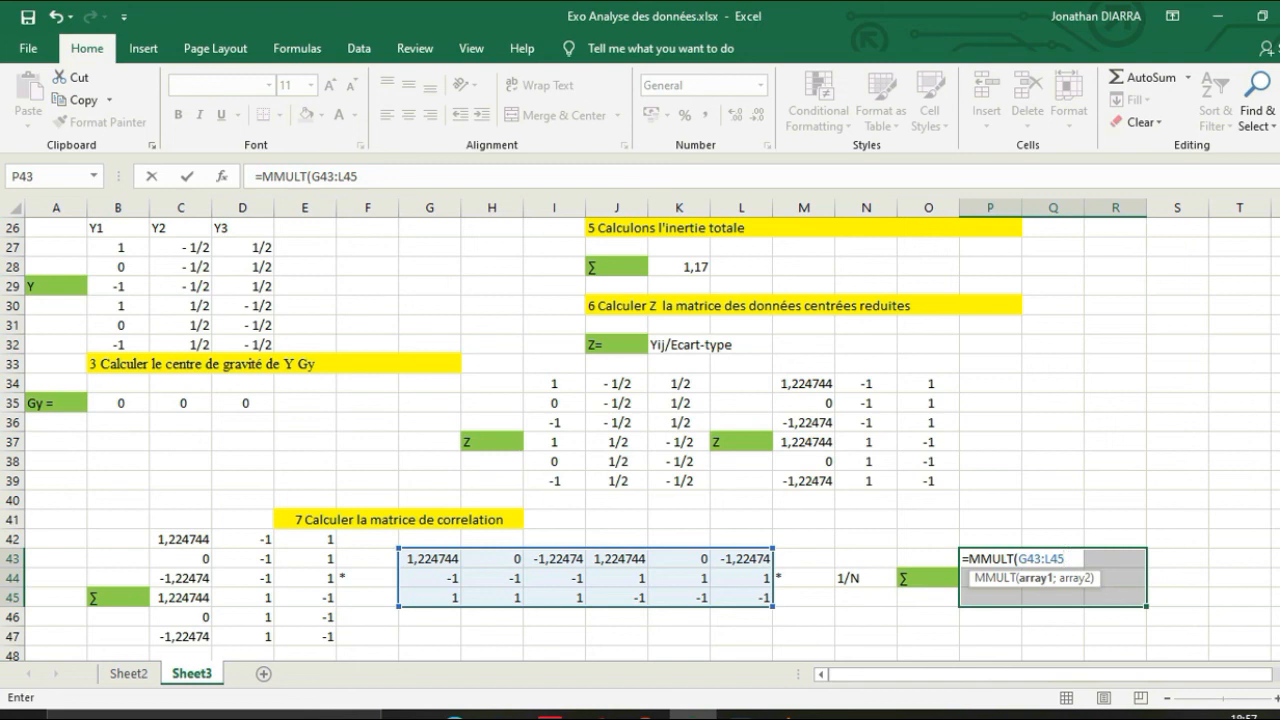
type(";")
left_click_drag(181, 538, 300, 636)
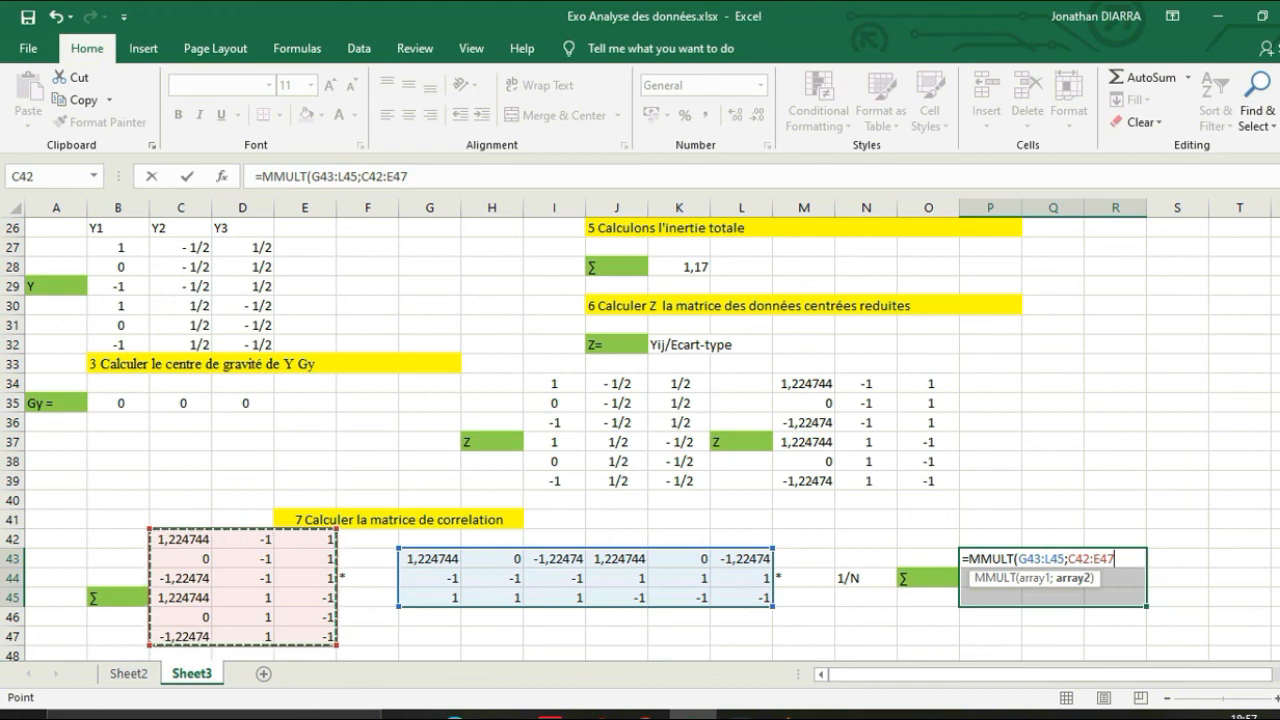
type(")")
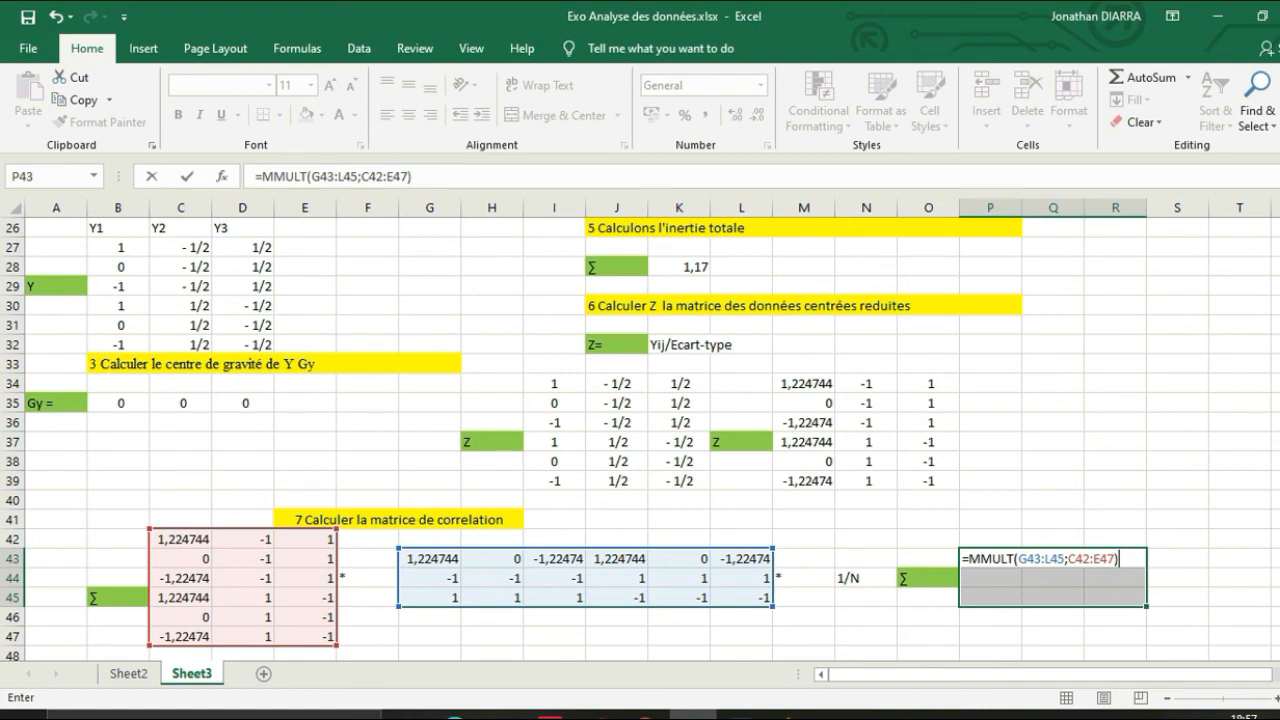
key("ctrl+shift+Return")
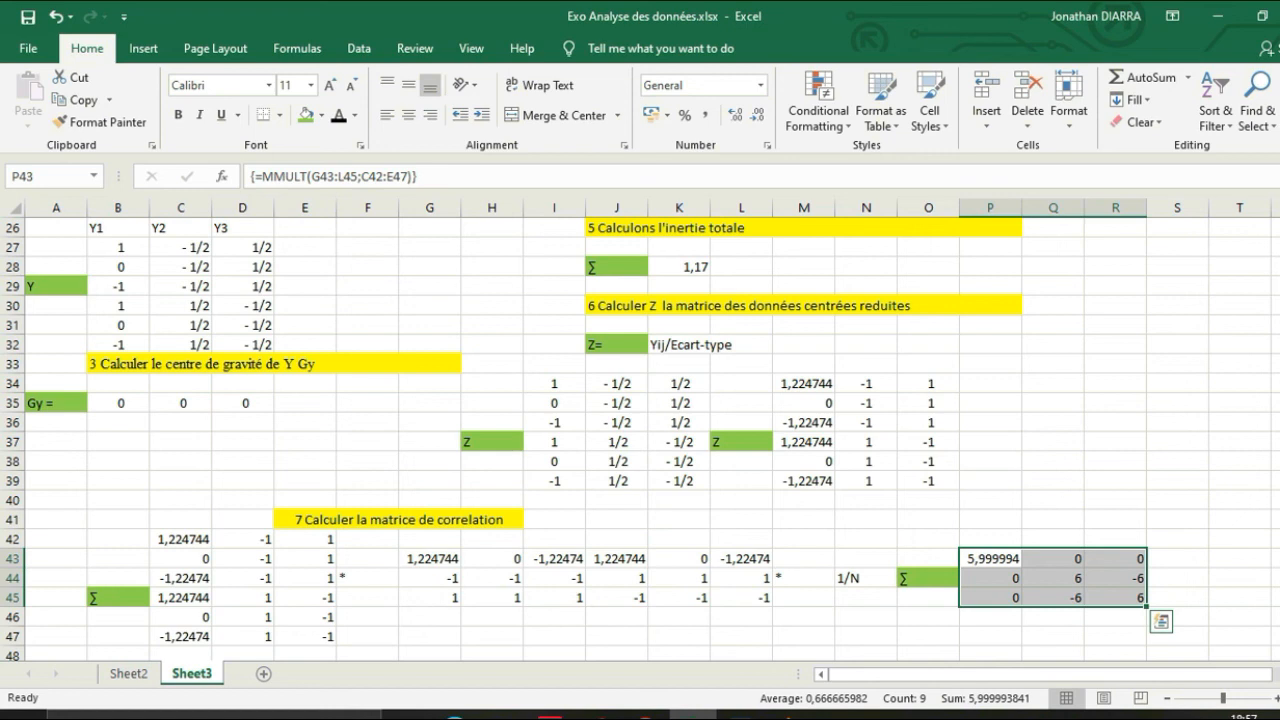
- Apply the Number format to P43, the first value of the product matrix
left_click(990, 558)
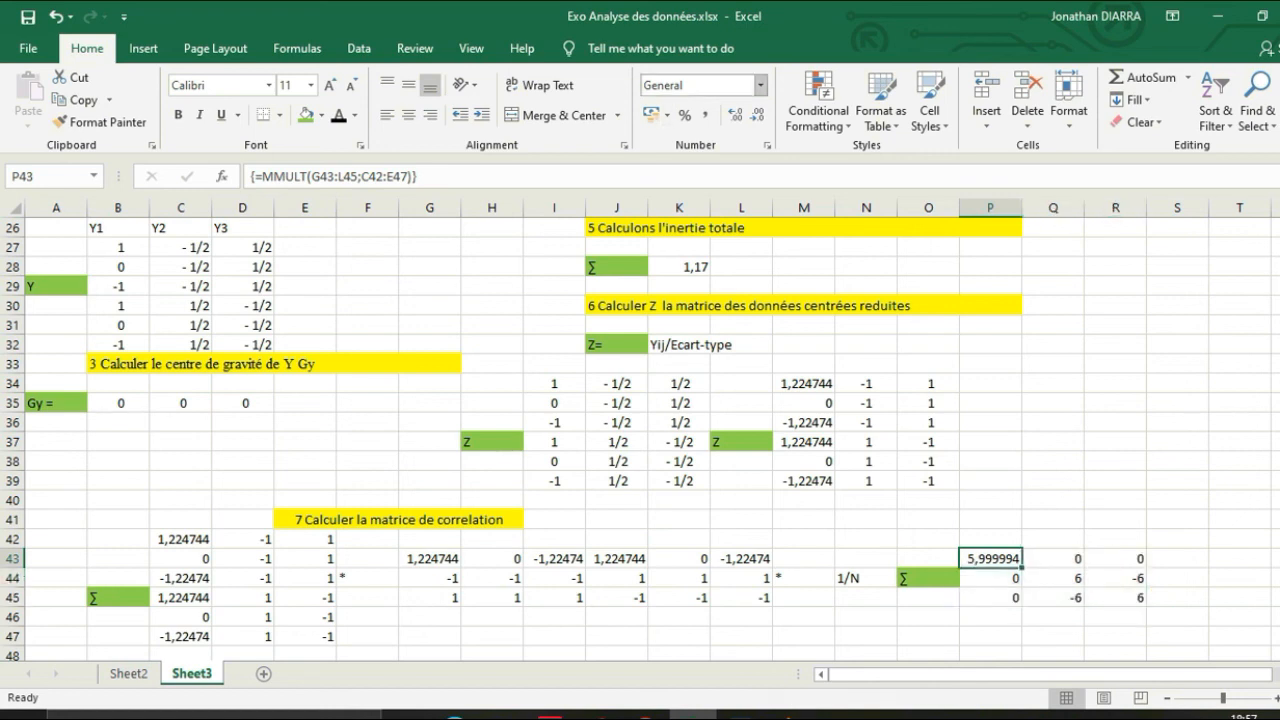
left_click(760, 85)
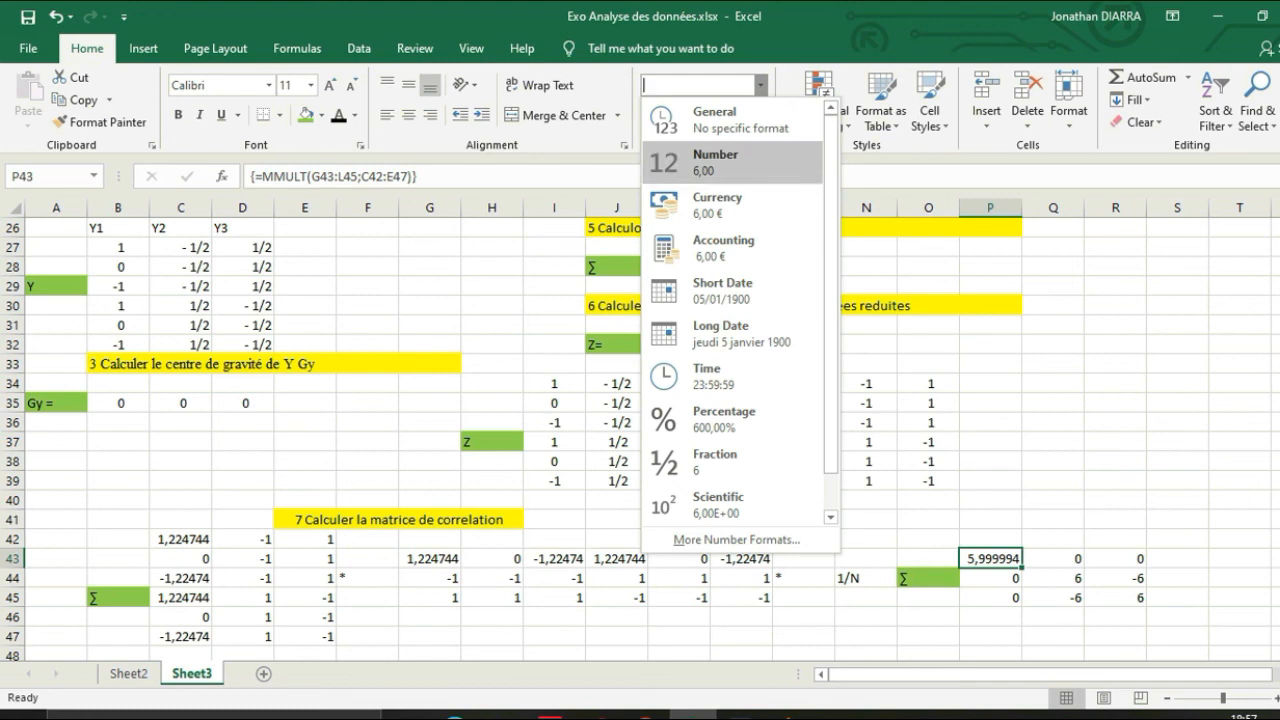
left_click(700, 165)
left_click(1115, 461)
left_click(1053, 617)
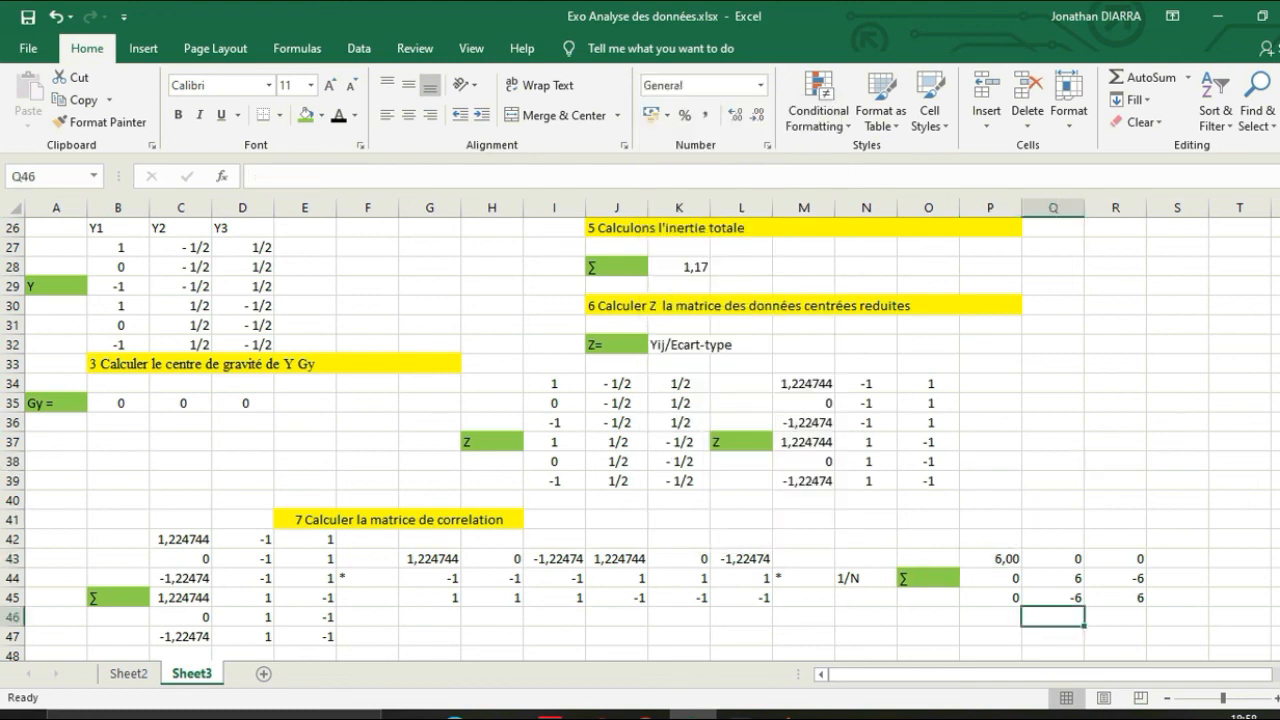
- Fill the product matrix P43:R45 with light green
left_click_drag(990, 558, 1115, 597)
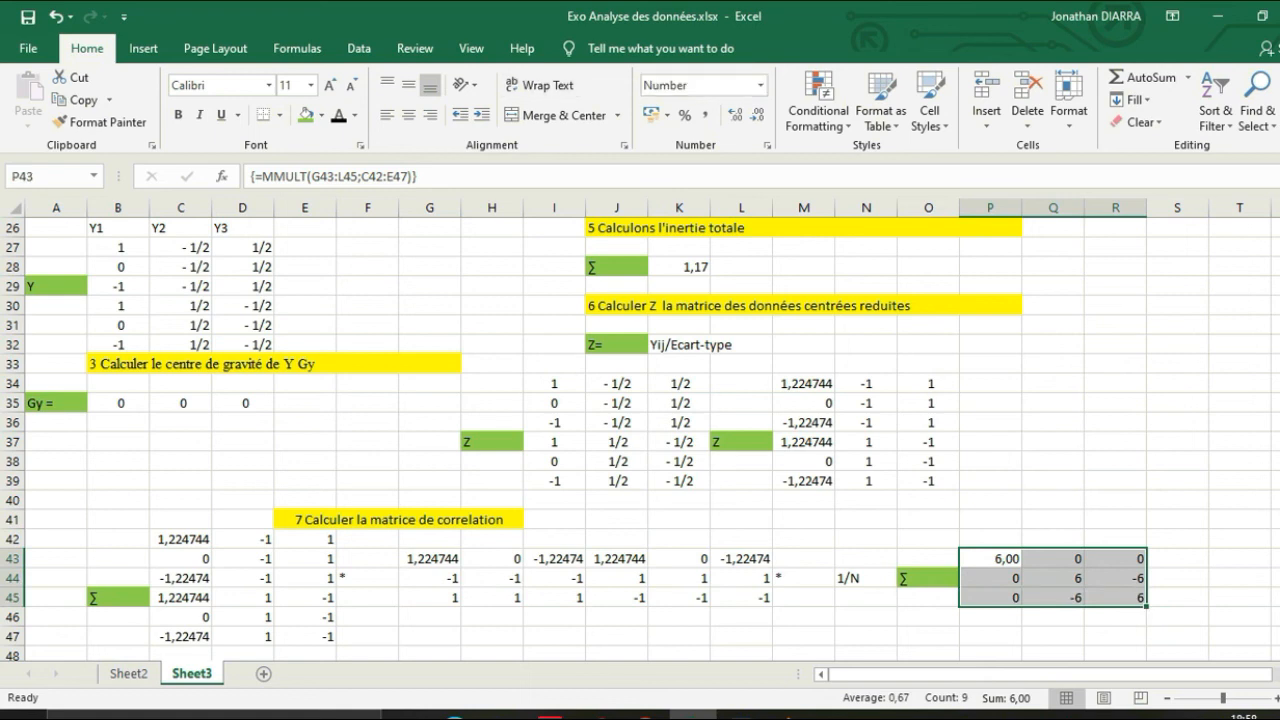
left_click(321, 115)
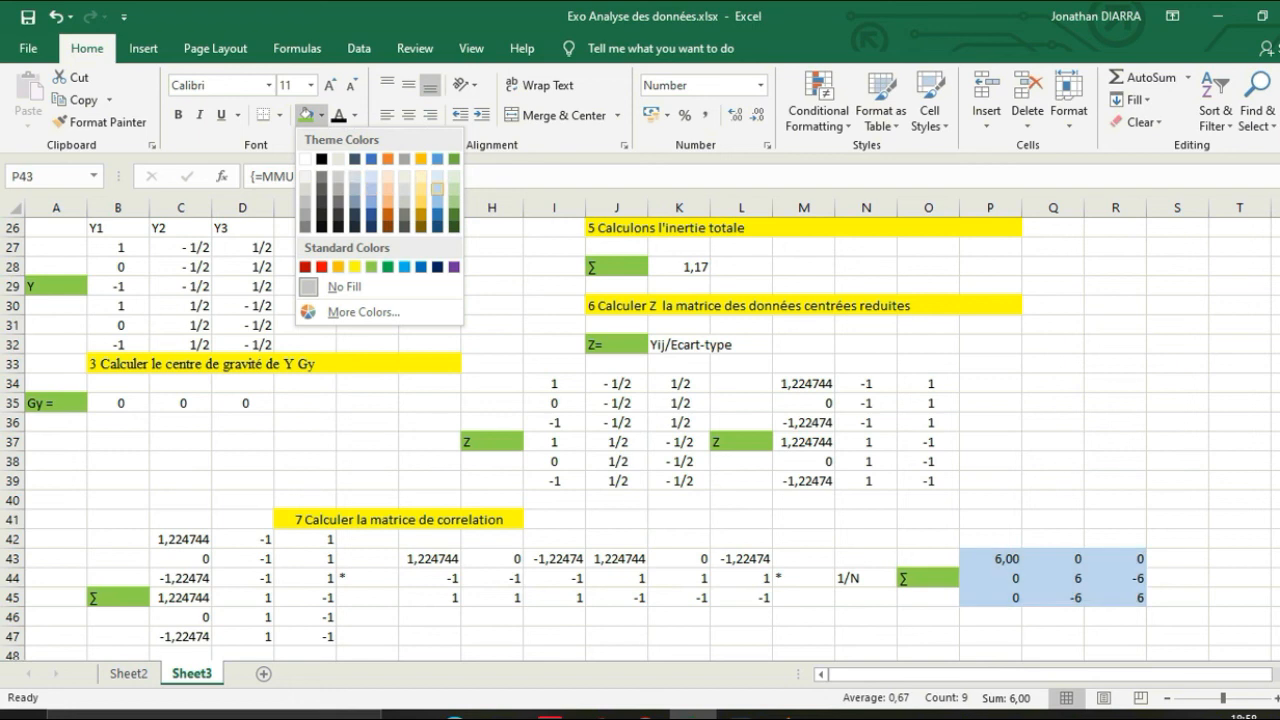
left_click(454, 189)
left_click(1177, 403)
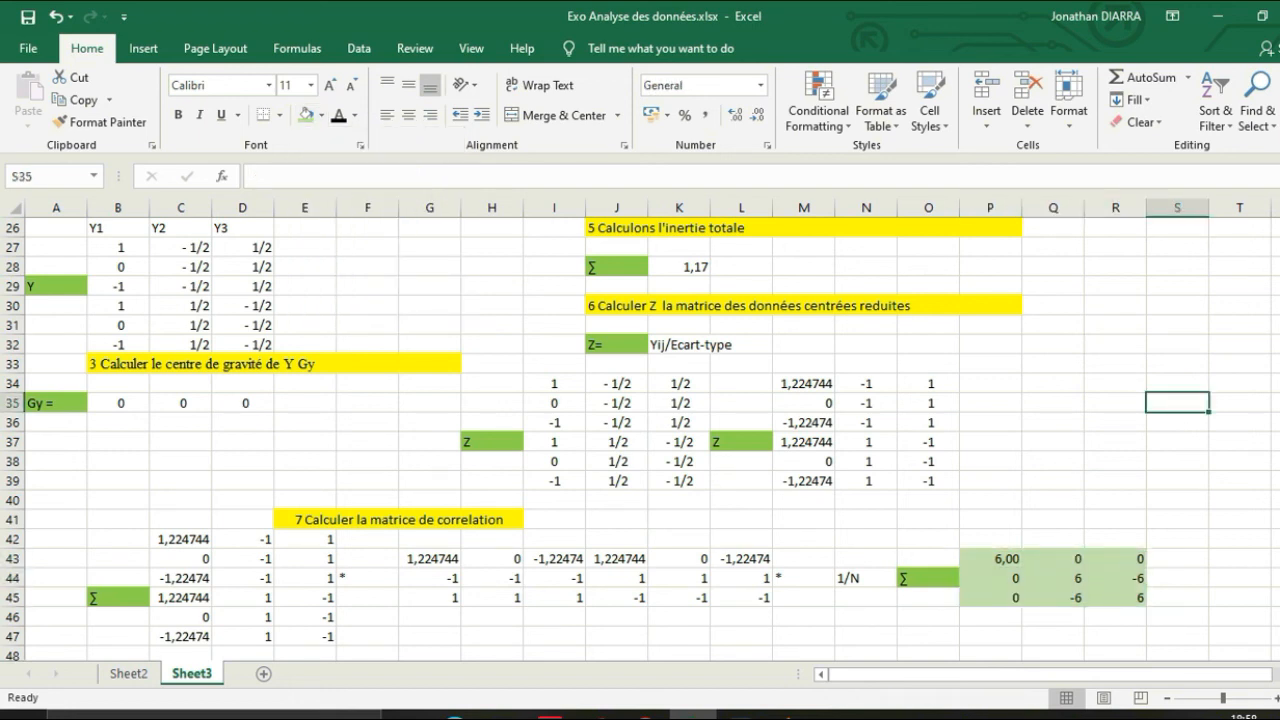
left_click_drag(1279, 463, 1279, 463)
left_click(1053, 481)
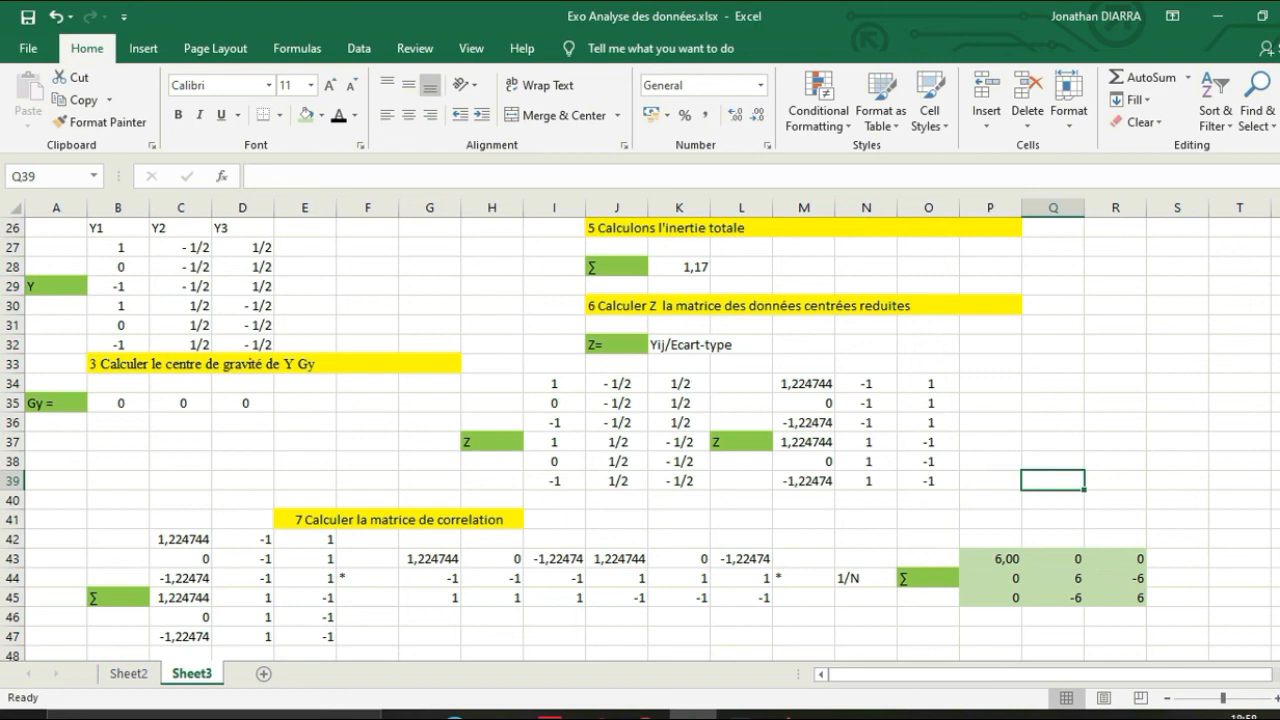
left_click(1177, 520)
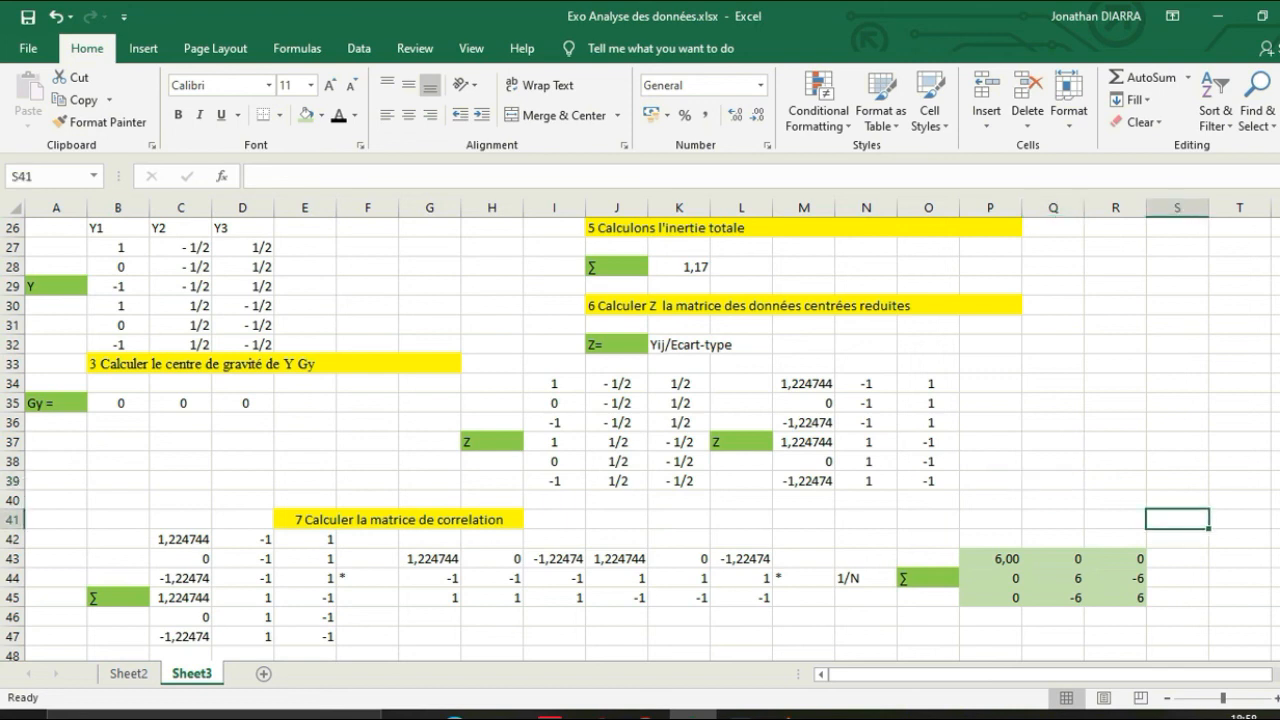
left_click(866, 578)
left_click(1053, 500)
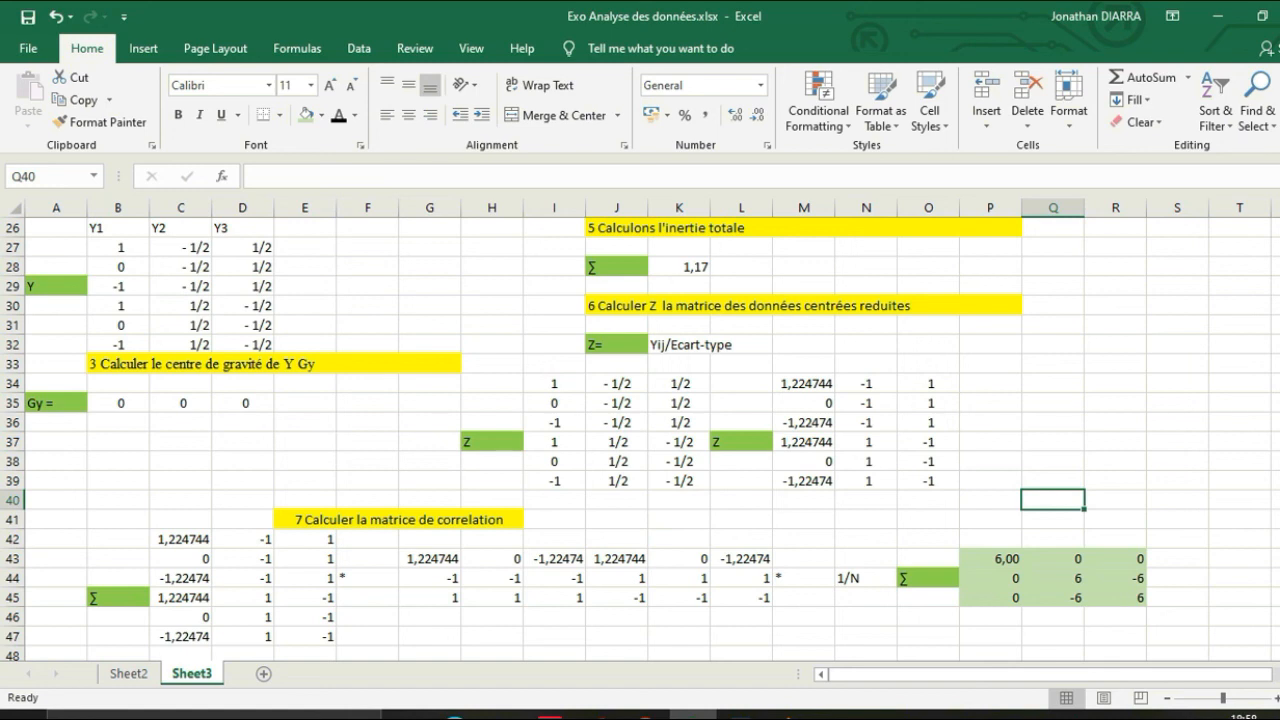
left_click(1177, 481)
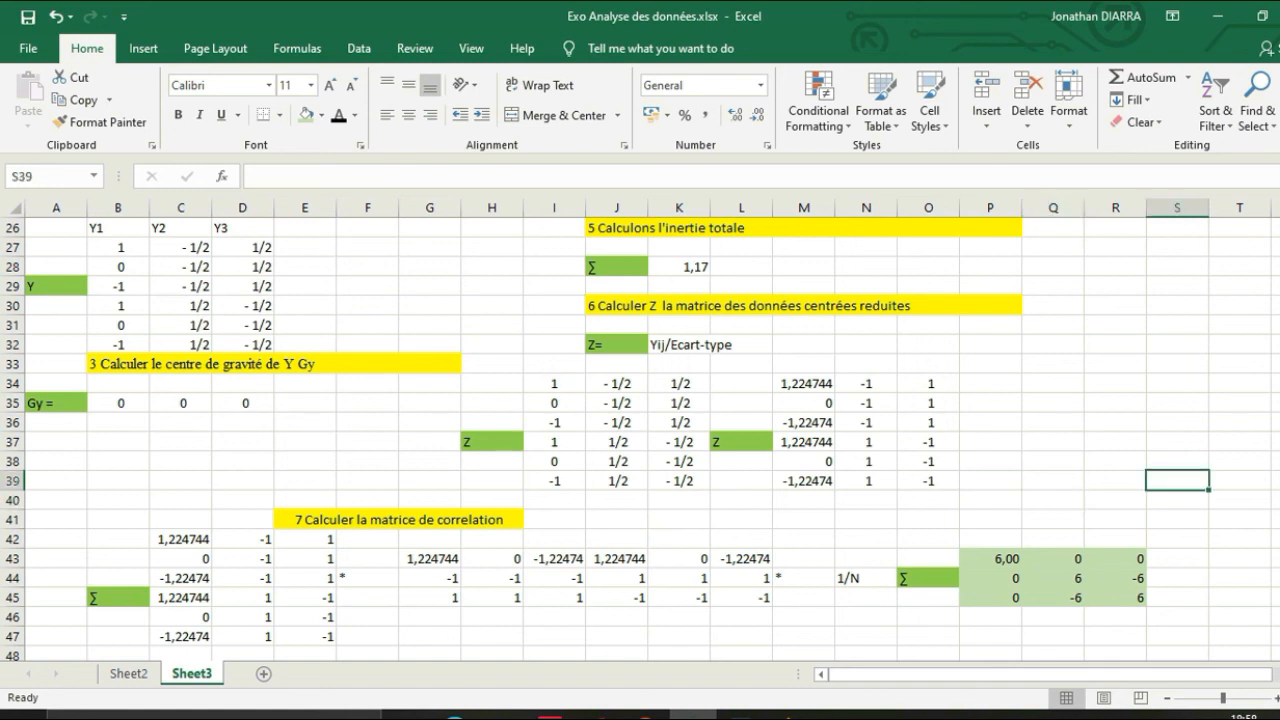
left_click(990, 637)
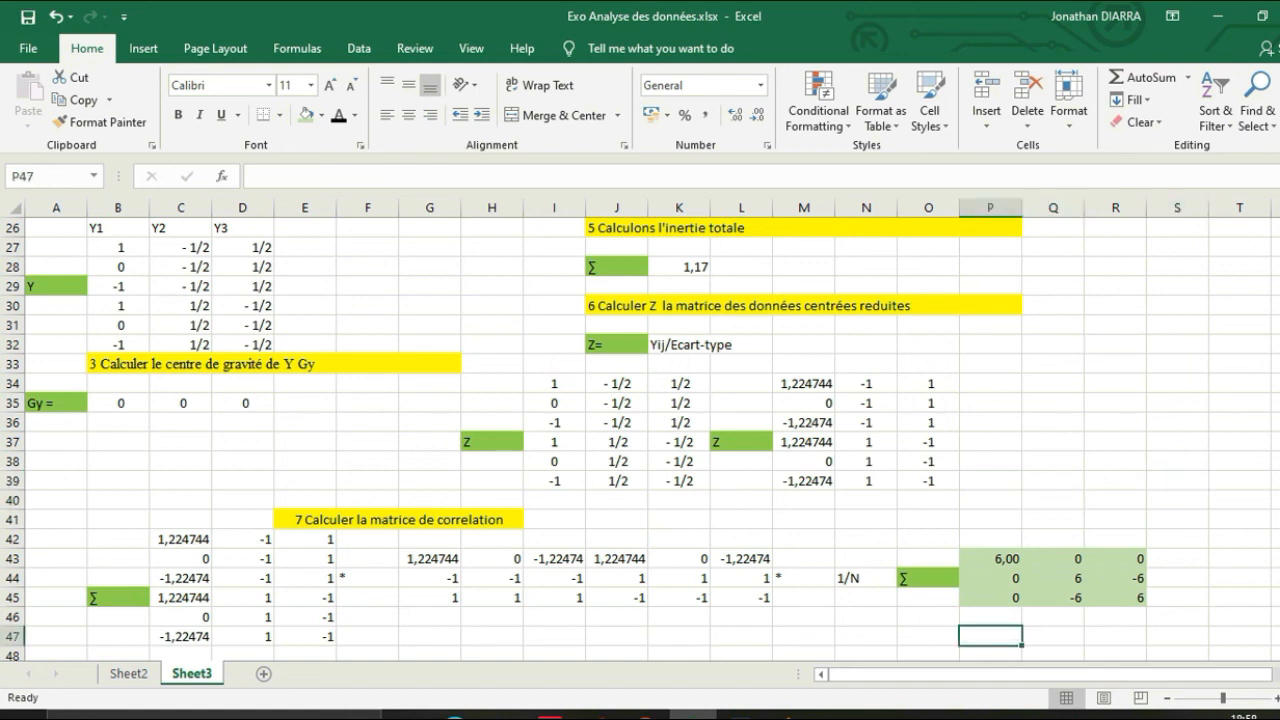
- Copy the ∑ label from O44 into O47 and change the copy to ∑=
left_click(928, 578)
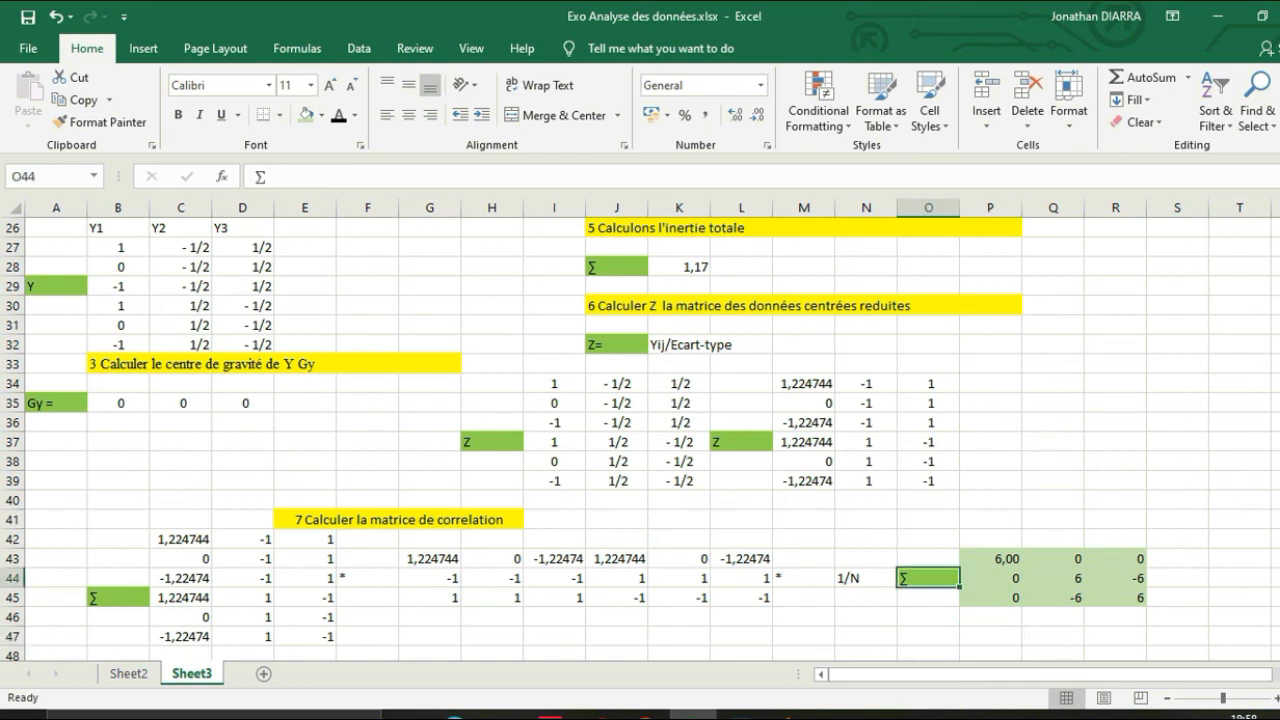
key("ctrl+c")
left_click(928, 637)
key("ctrl+v")
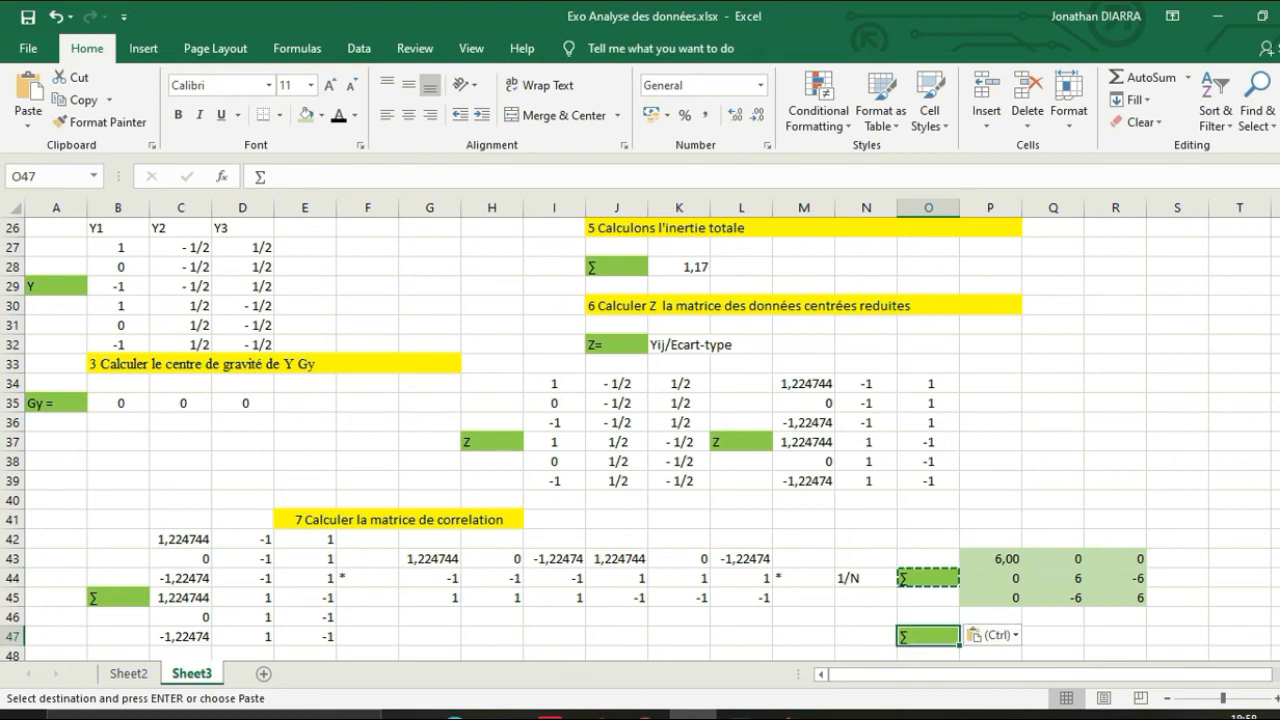
left_click(1115, 654)
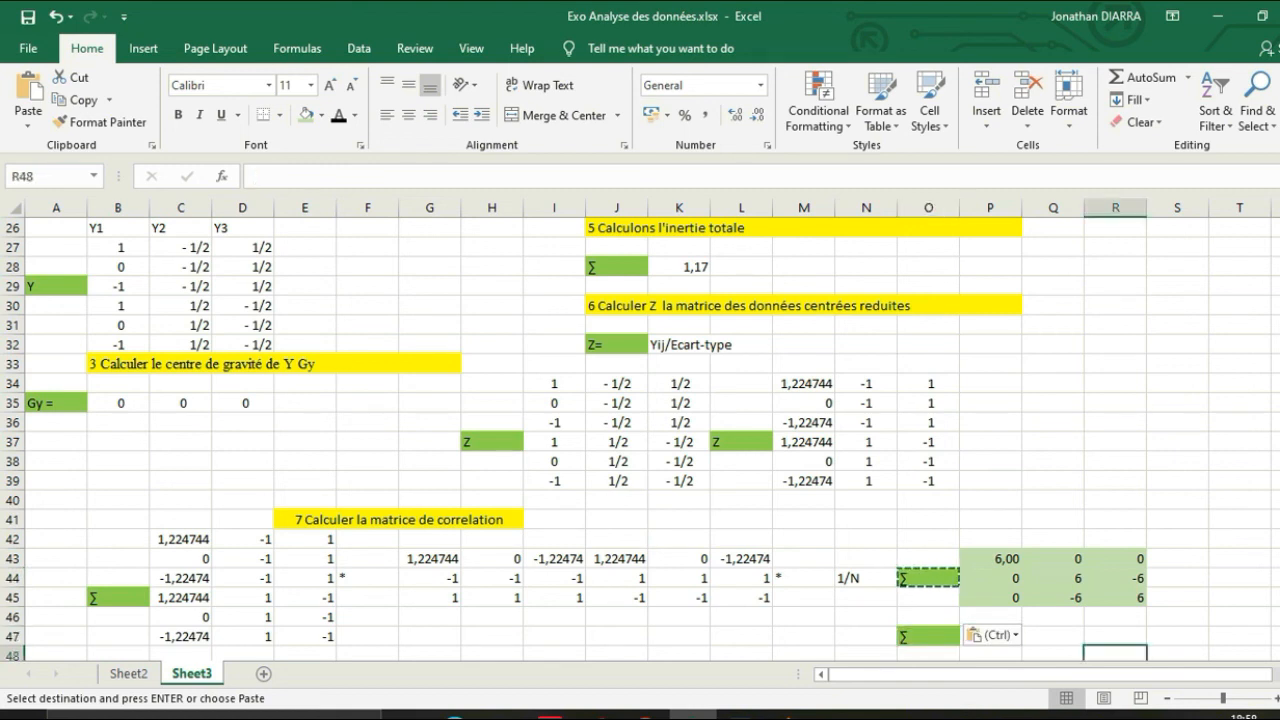
double_click(928, 637)
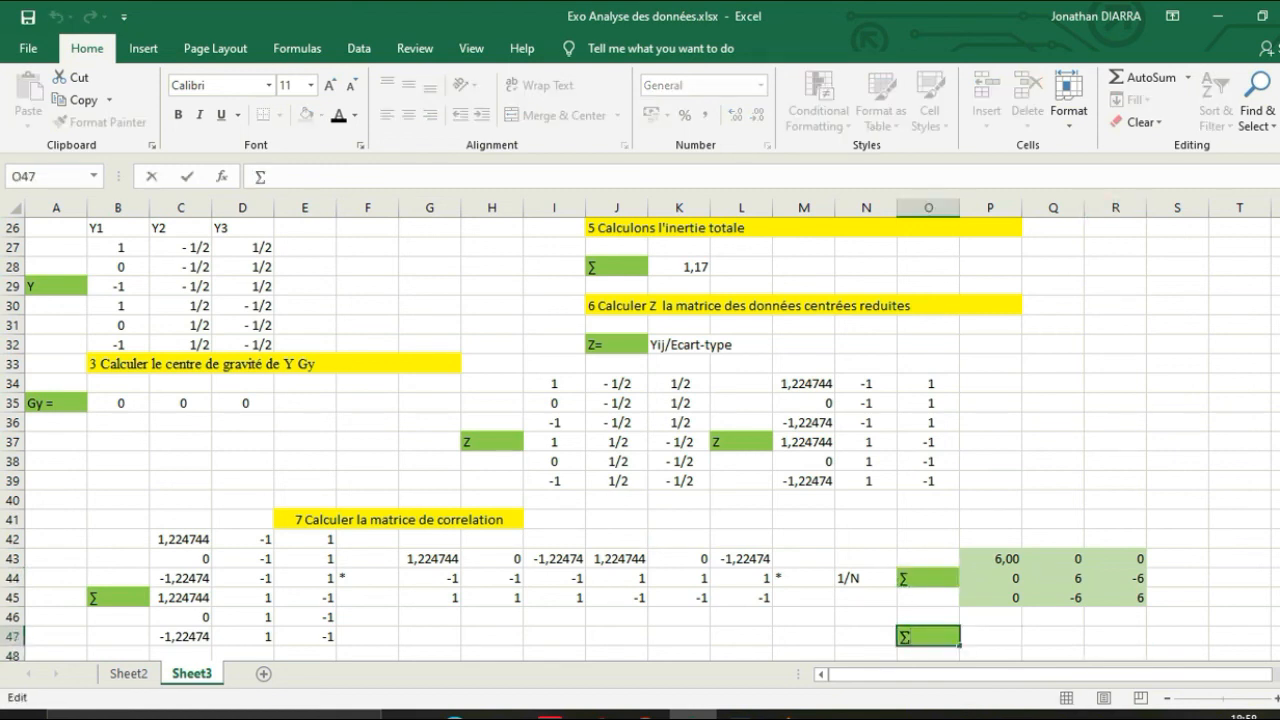
type("=")
left_click(990, 654)
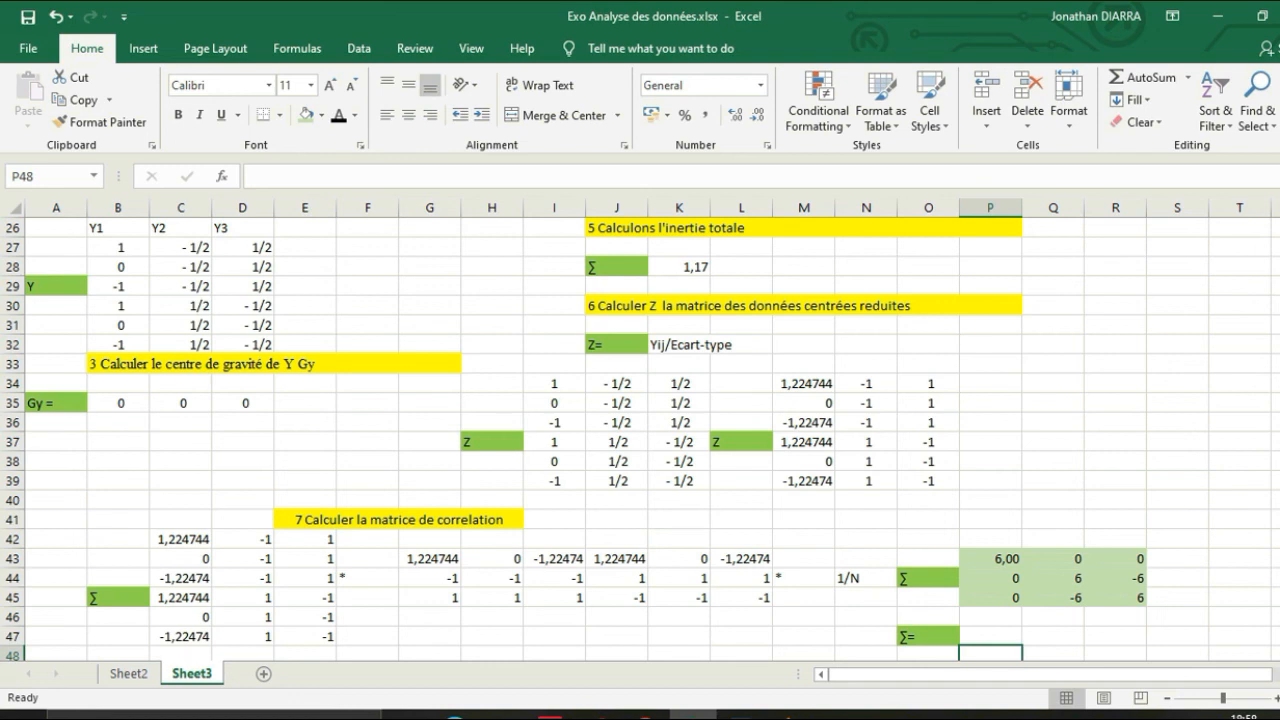
- Enter the formula =P43/6 in P46 to divide the first value of the product matrix by N
left_click(990, 617)
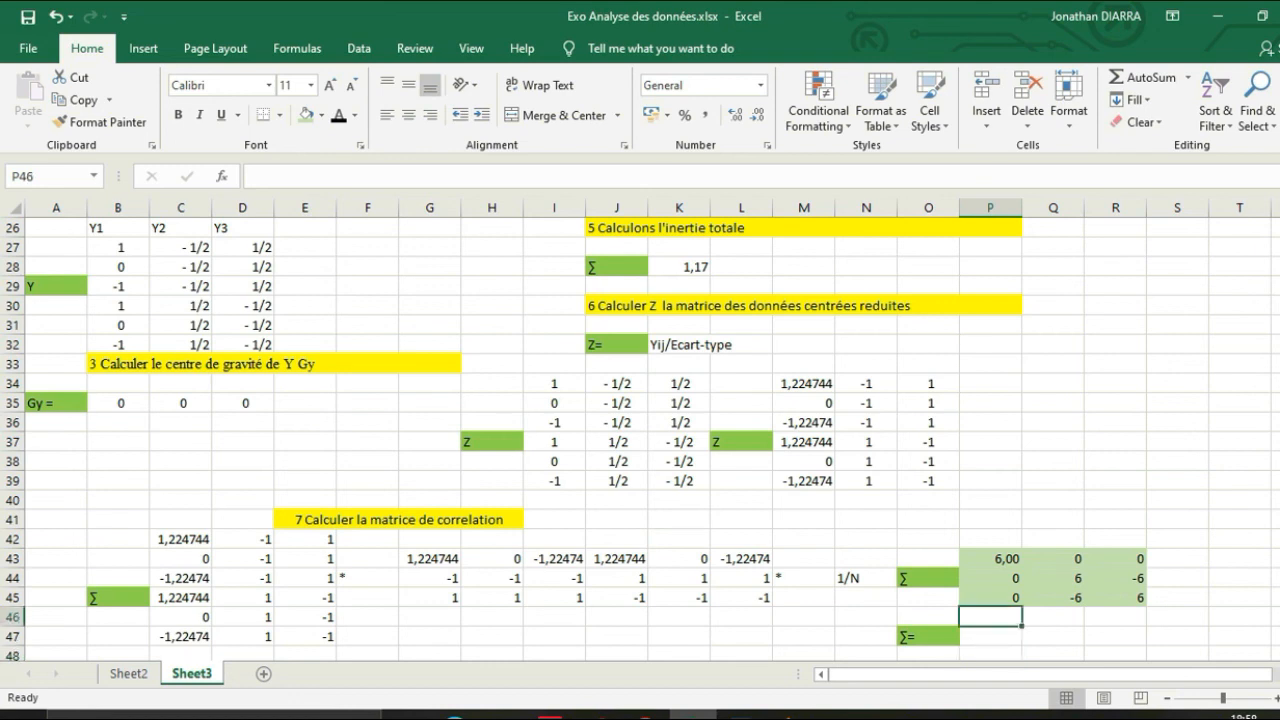
type("=")
left_click(990, 558)
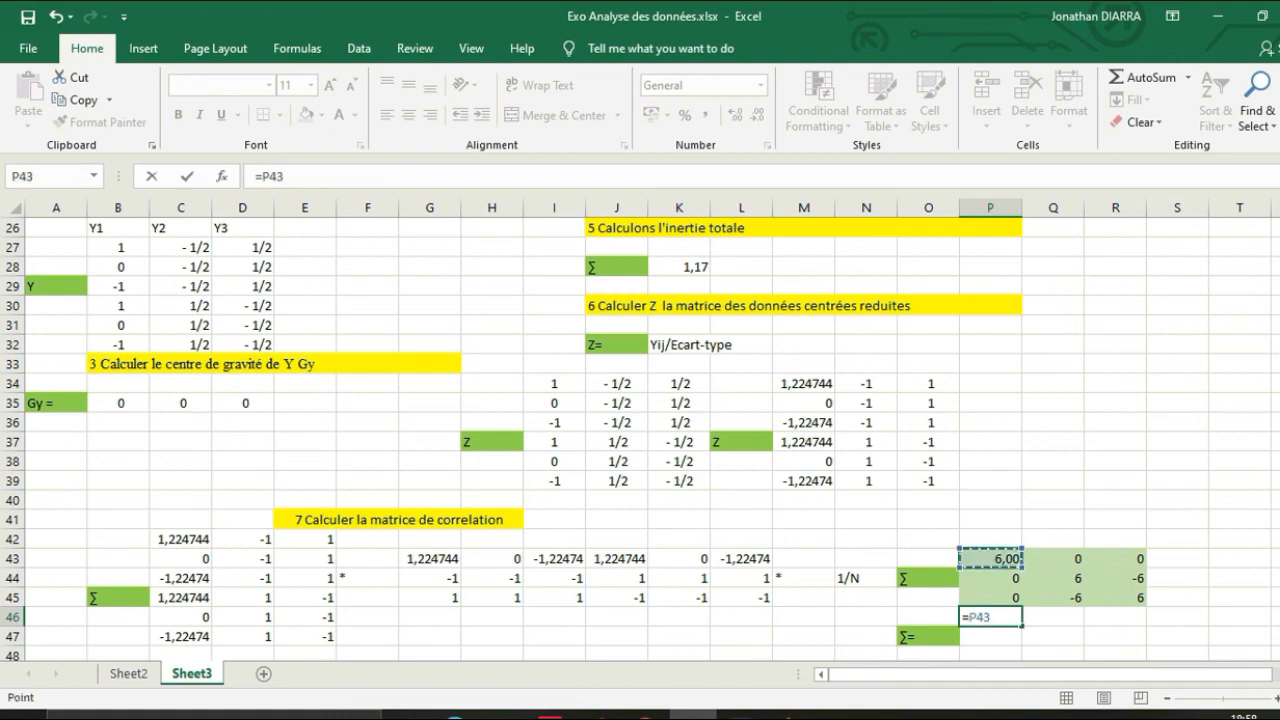
type(":P4")
key("BackSpace")
key("BackSpace")
key("BackSpace")
type("/6")
key("Return")
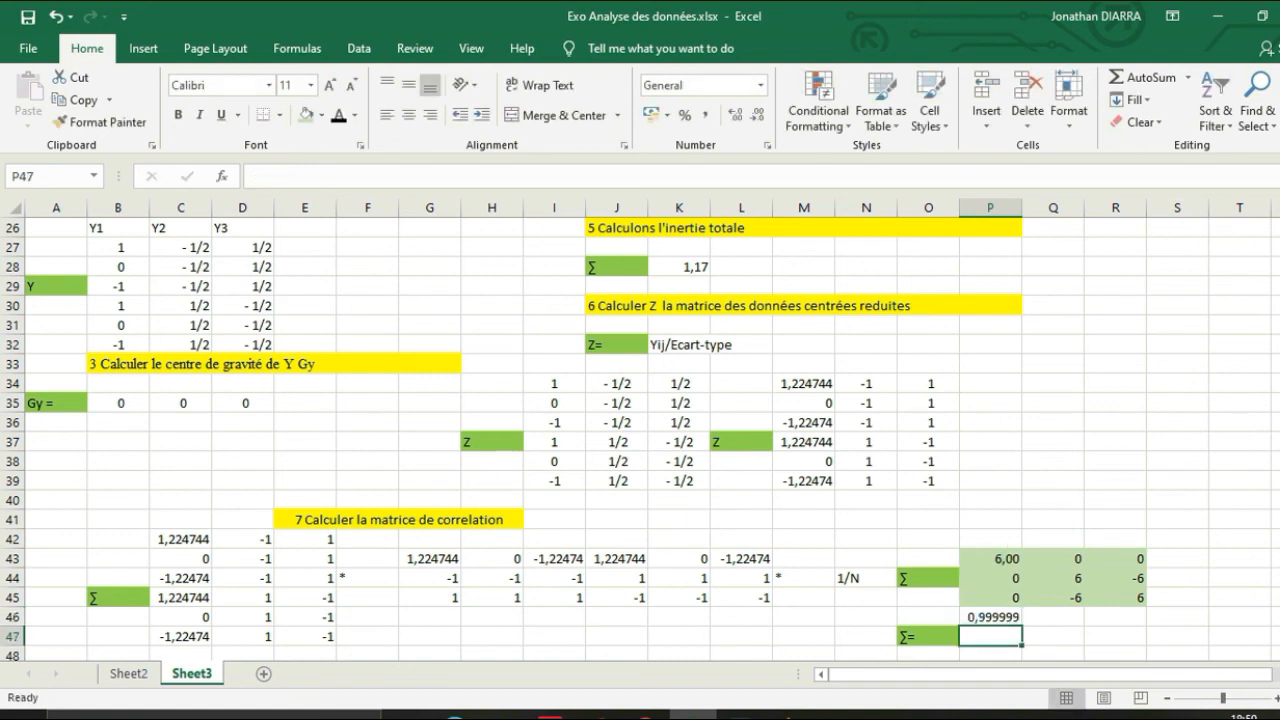
- Extend the P46 formula over P46:R48 to divide the whole product matrix by 6
key("Right")
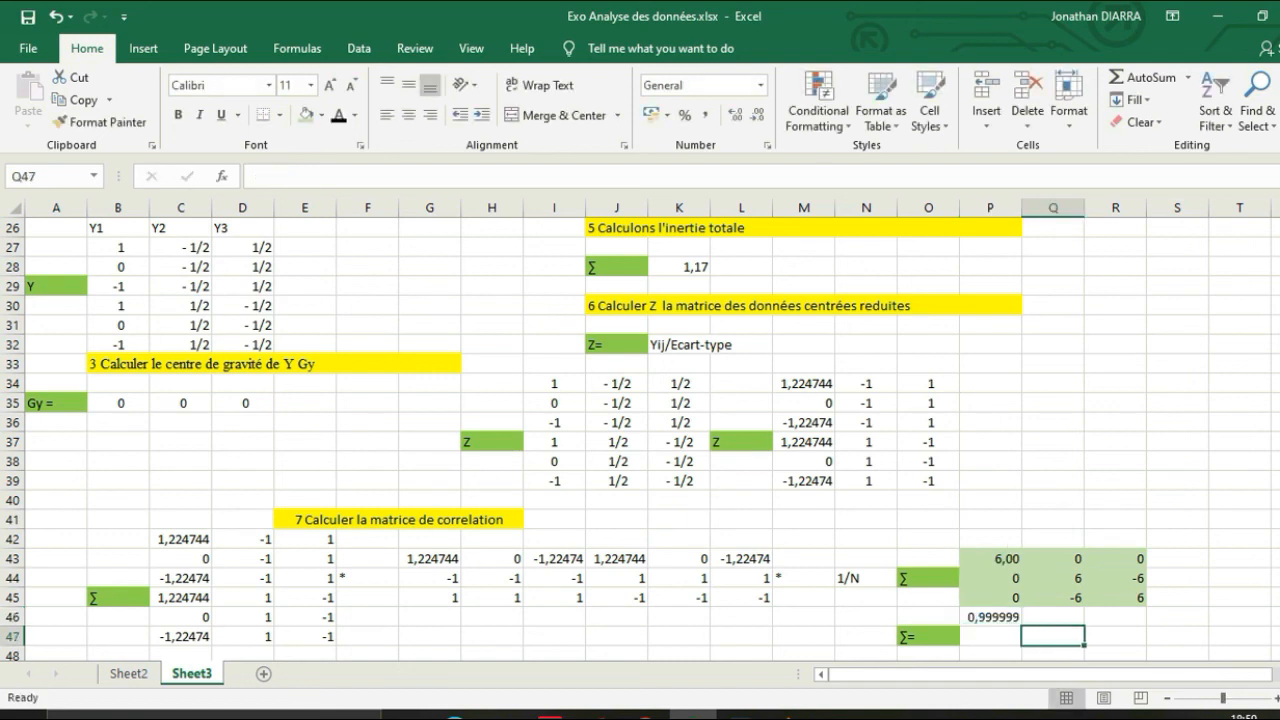
key("Left")
key("Up")
left_click_drag(1021, 626, 1142, 566)
left_click(1053, 616)
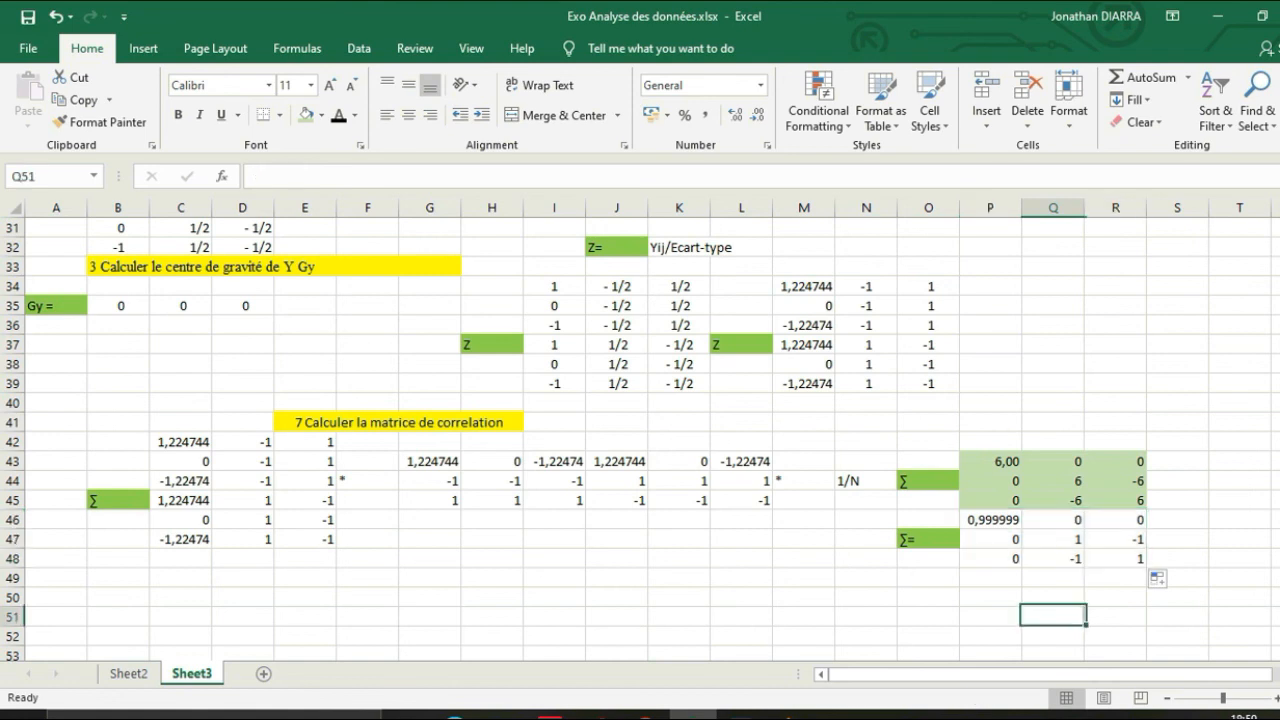
- Apply the Number format to P46, the first value of the correlation matrix
left_click(991, 520)
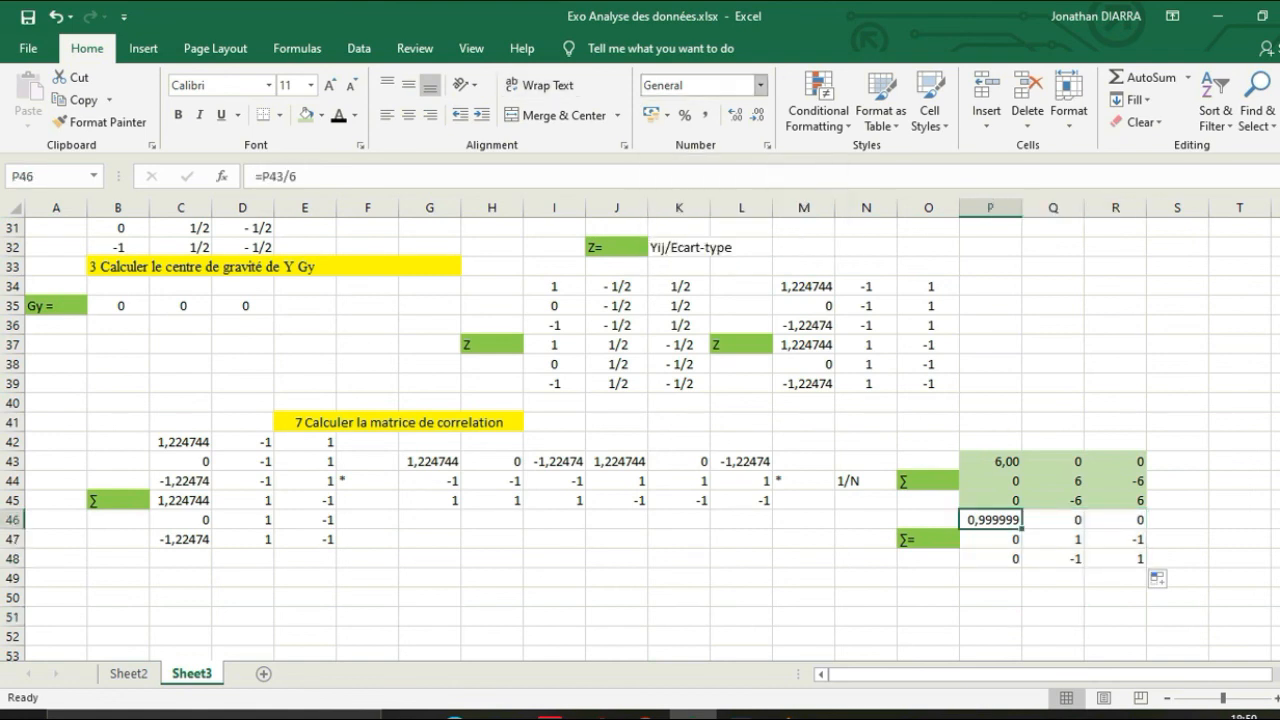
left_click(760, 85)
left_click(712, 162)
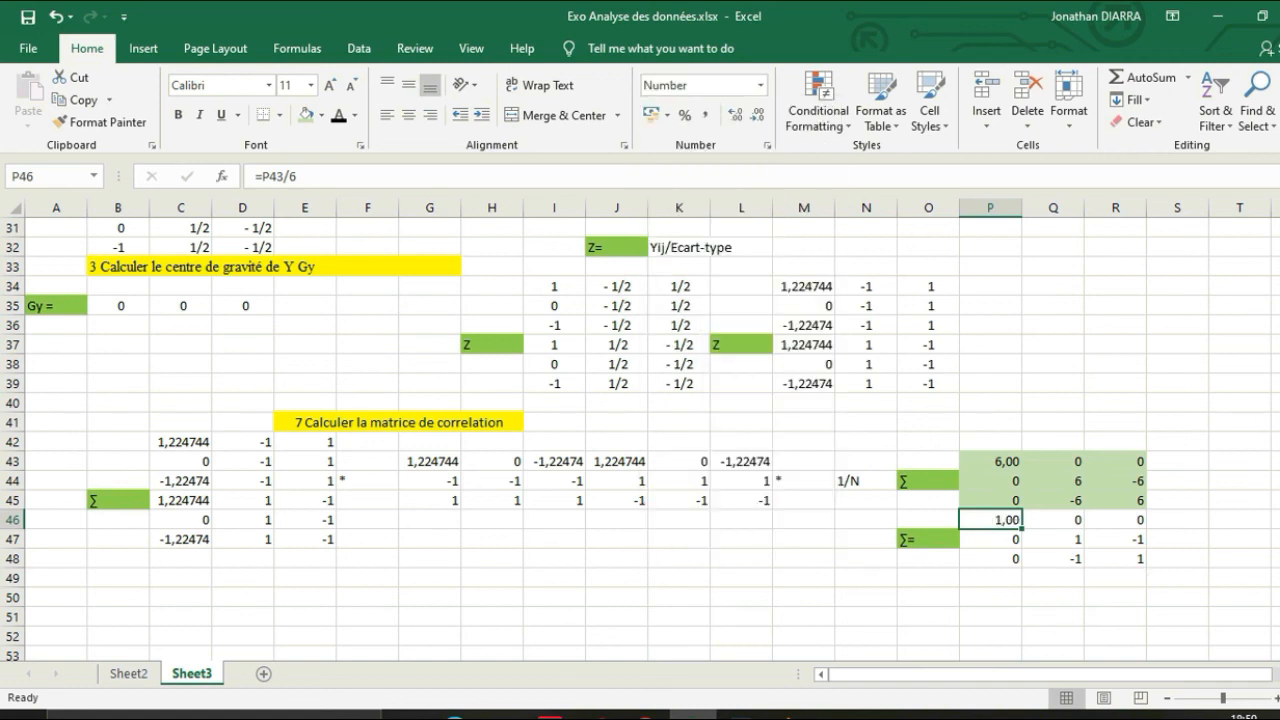
- Fill the correlation matrix P46:R48 with standard green
left_click_drag(991, 520, 1115, 558)
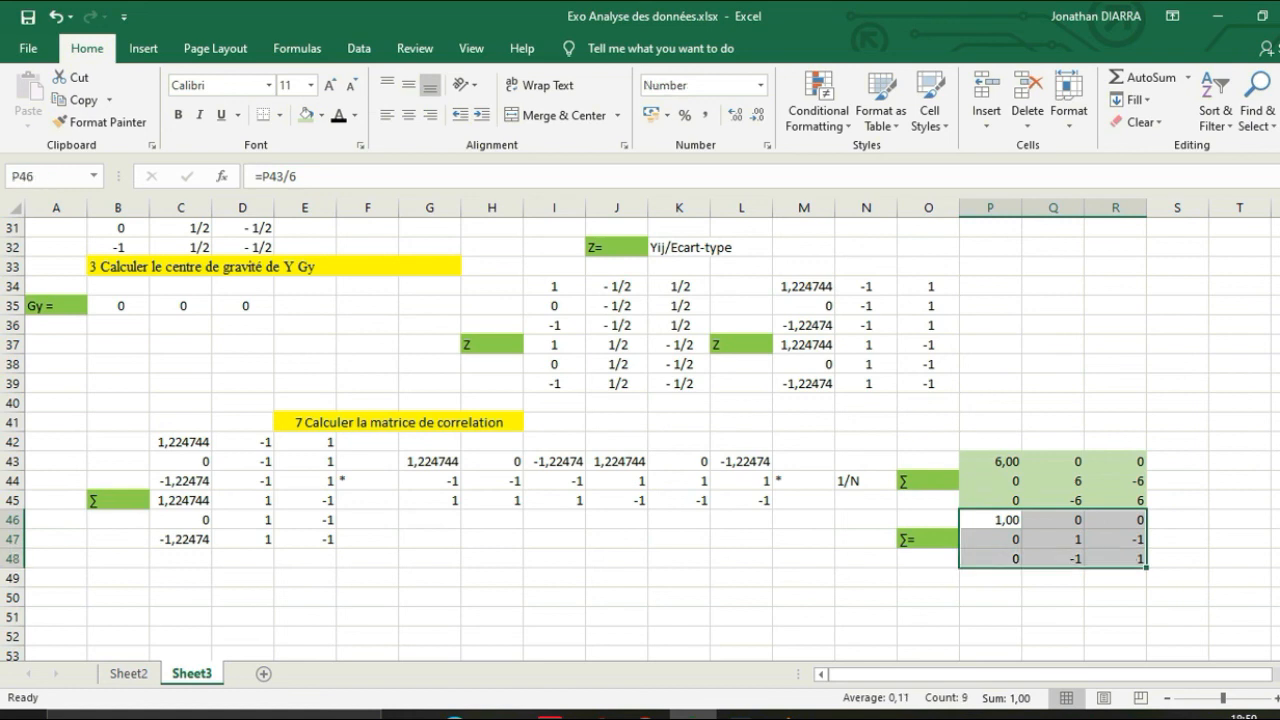
left_click(321, 114)
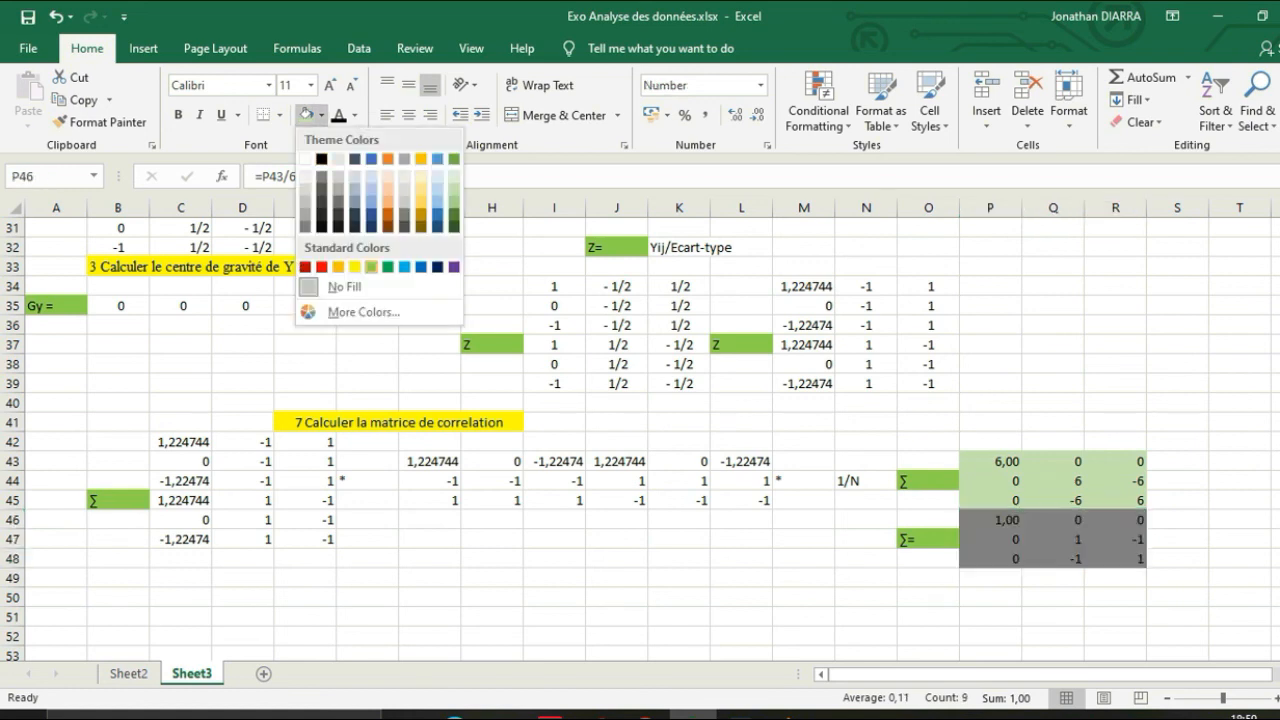
left_click(388, 266)
left_click(741, 597)
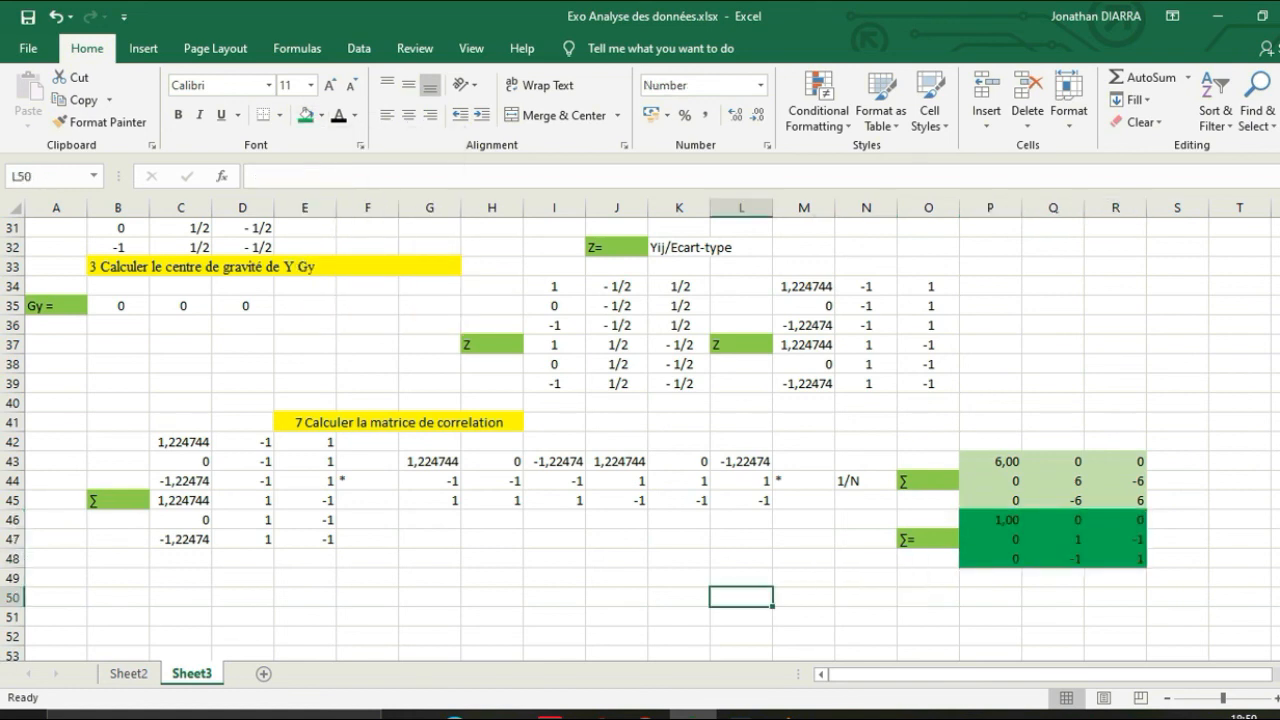
- Enter 1/6 in S44, beside the product matrix
double_click(1177, 481)
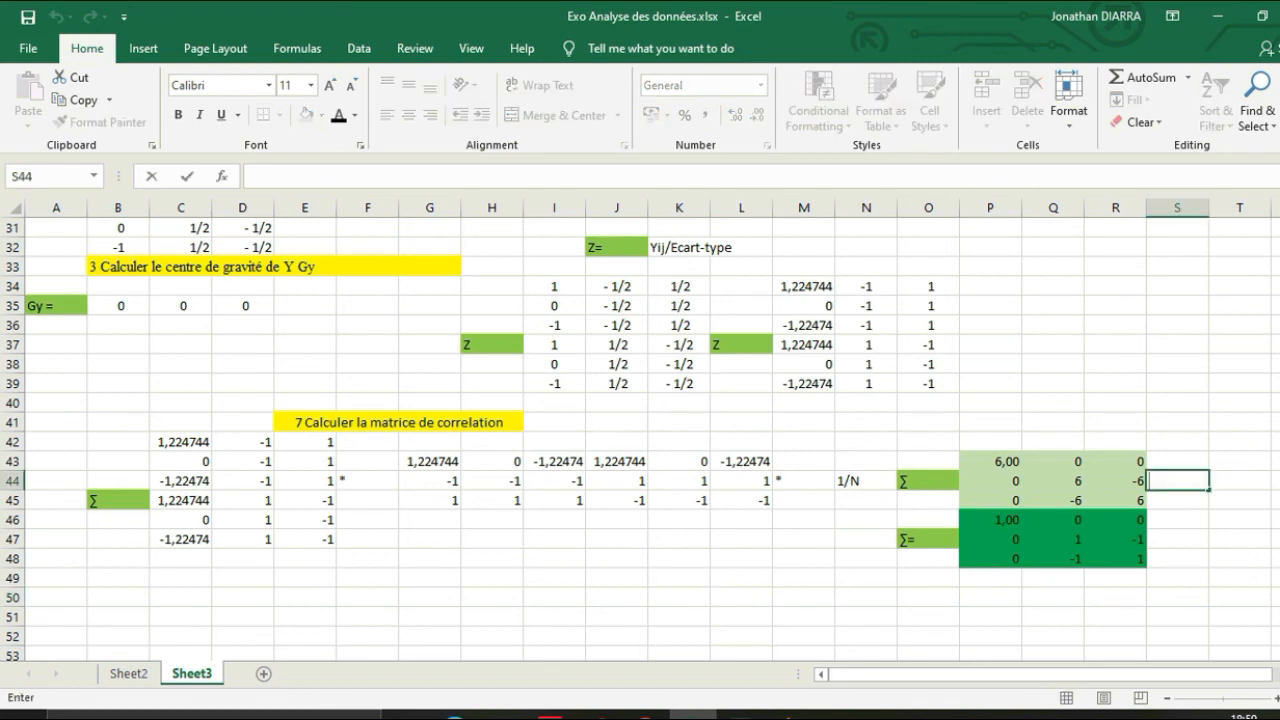
type("1.")
key("BackSpace")
type("/")
type("6")
key("ctrl+Return")
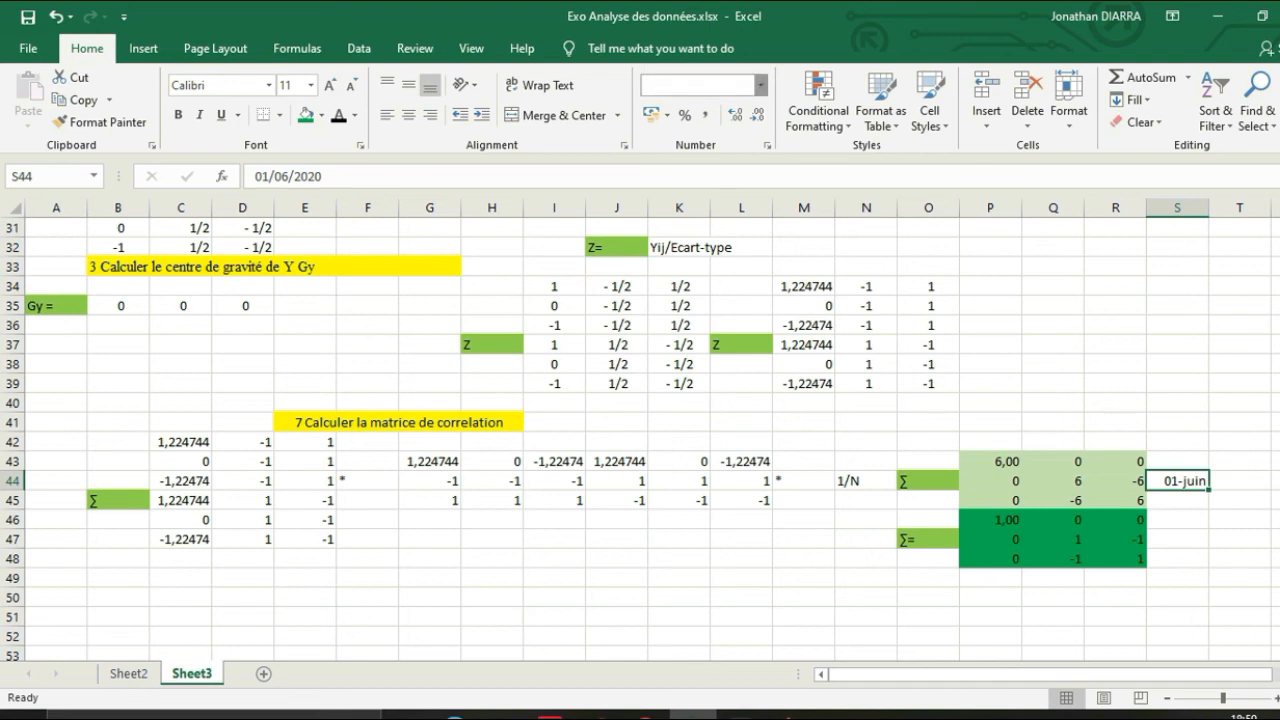
- Try the Number format on S44, then set the cell to the Fraction format
left_click(760, 85)
key("Return")
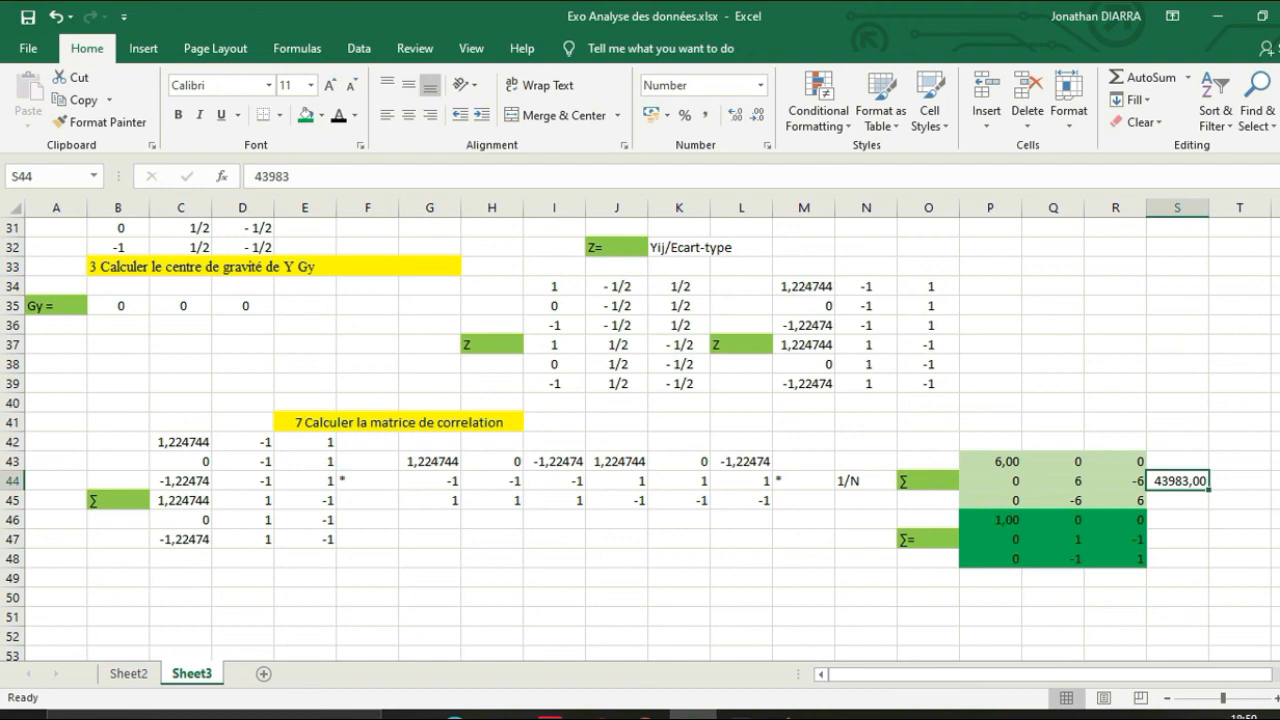
left_click(760, 85)
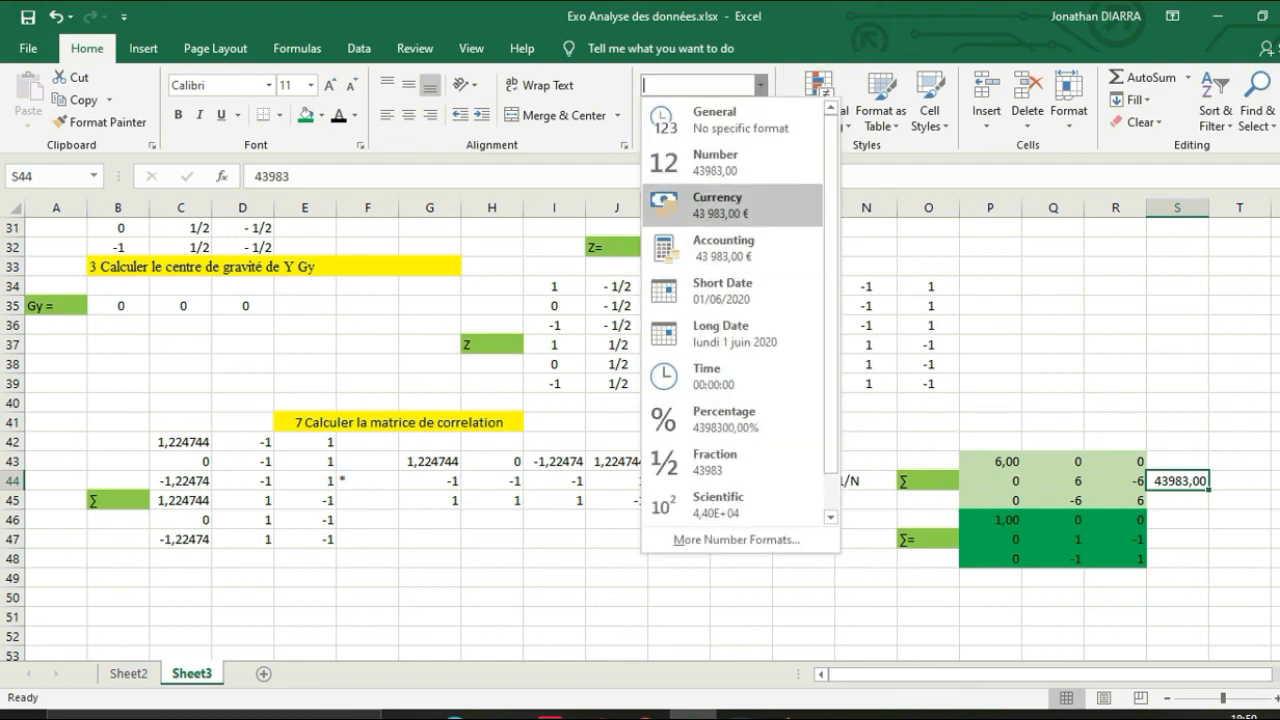
key("Return")
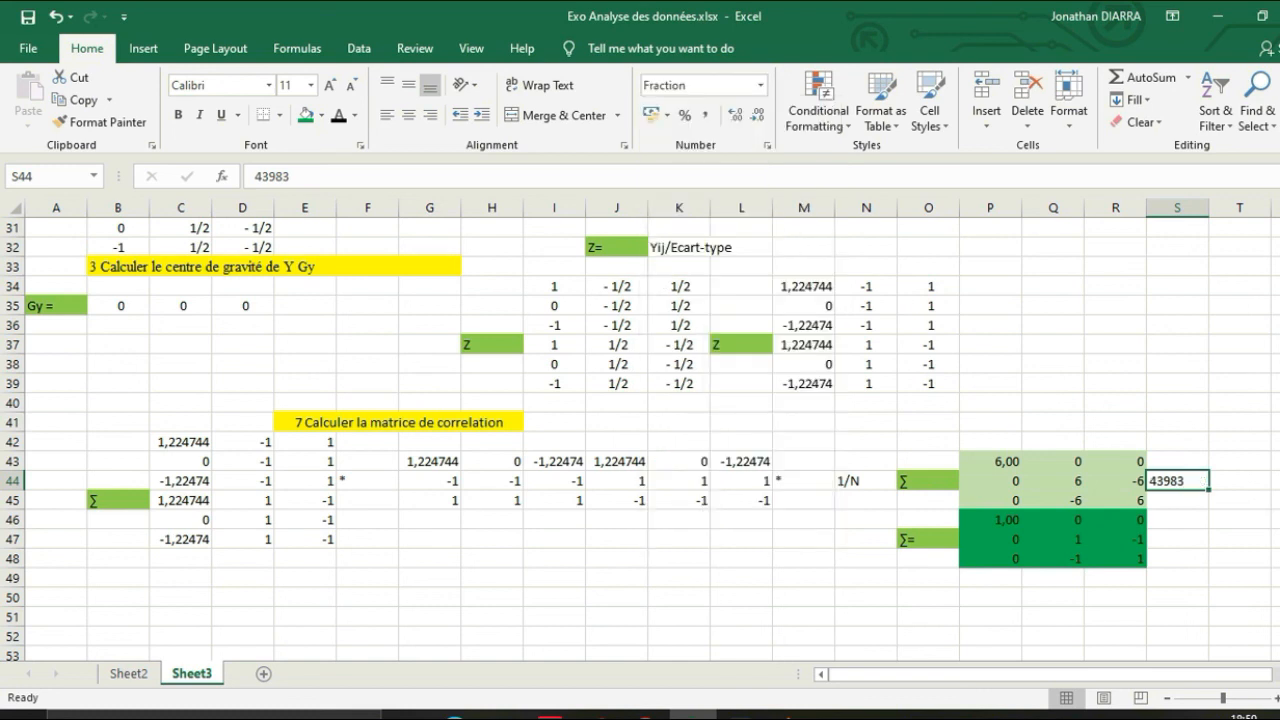
- Replace the content of S44 with the formula =1/6
double_click(1180, 481)
key("BackSpace")
key("Right")
key("Right")
key("Right")
key("Right")
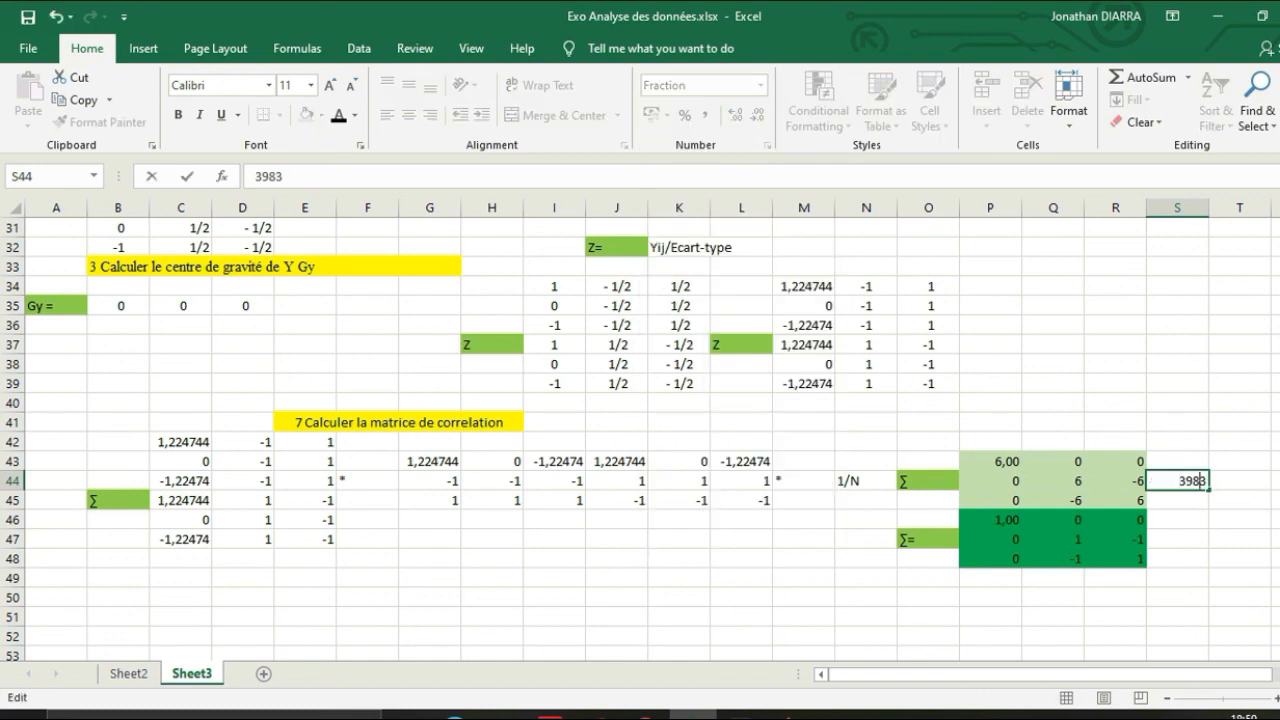
key("BackSpace")
key("BackSpace")
key("BackSpace")
key("BackSpace")
type("=")
type("1")
type("/")
type("6")
key("Return")
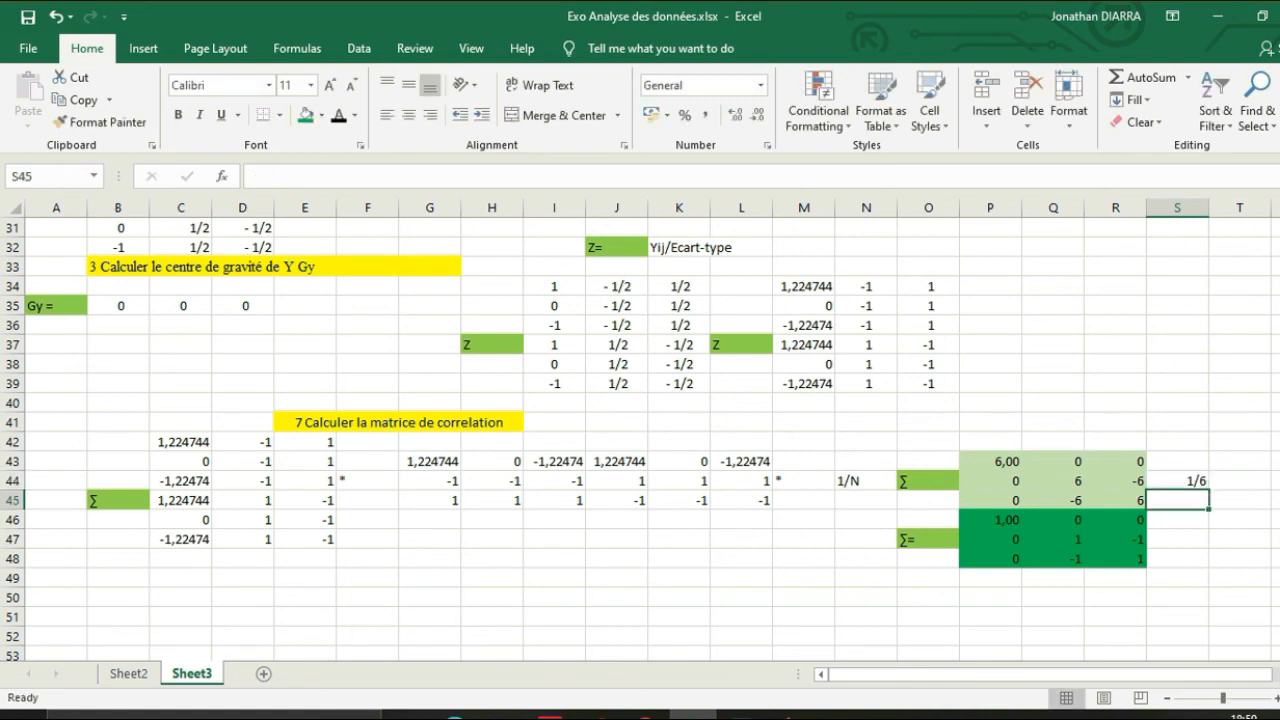
left_click(1240, 597)
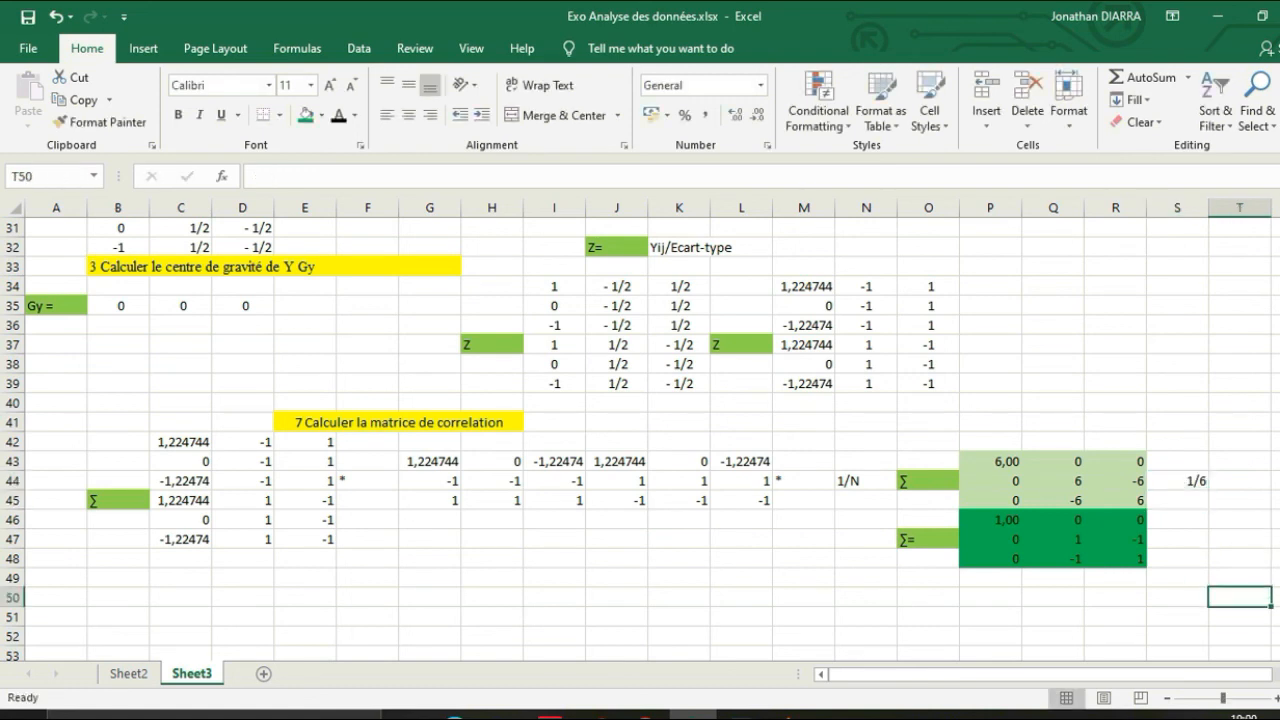
- Merge and center the cells F49:M49 below the correlation calculation
left_click(617, 578)
left_click(554, 578)
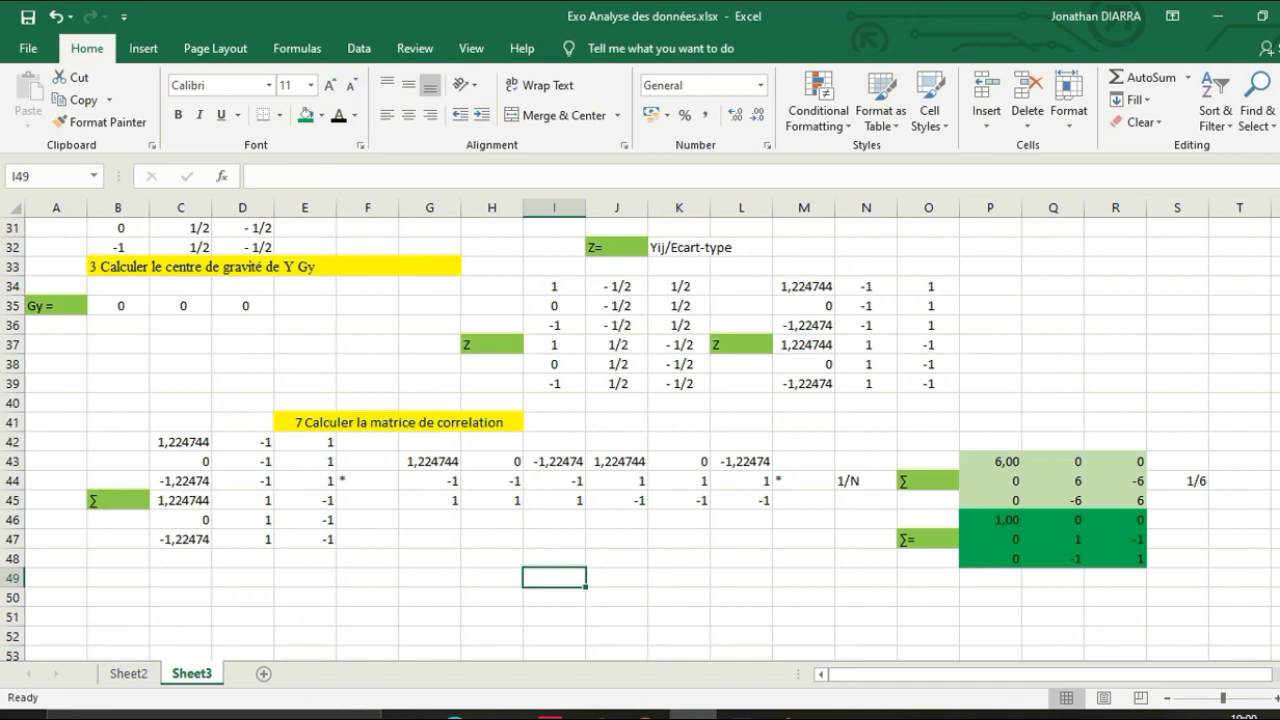
left_click_drag(367, 577, 804, 577)
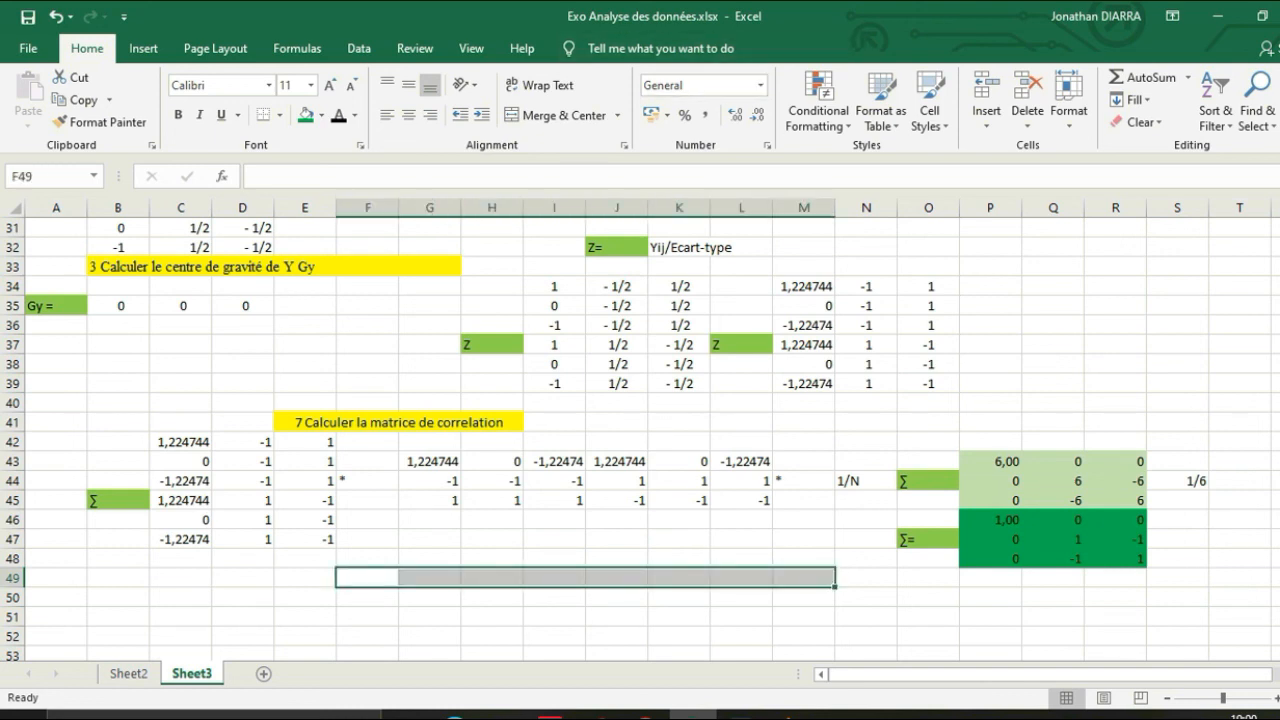
left_click(560, 115)
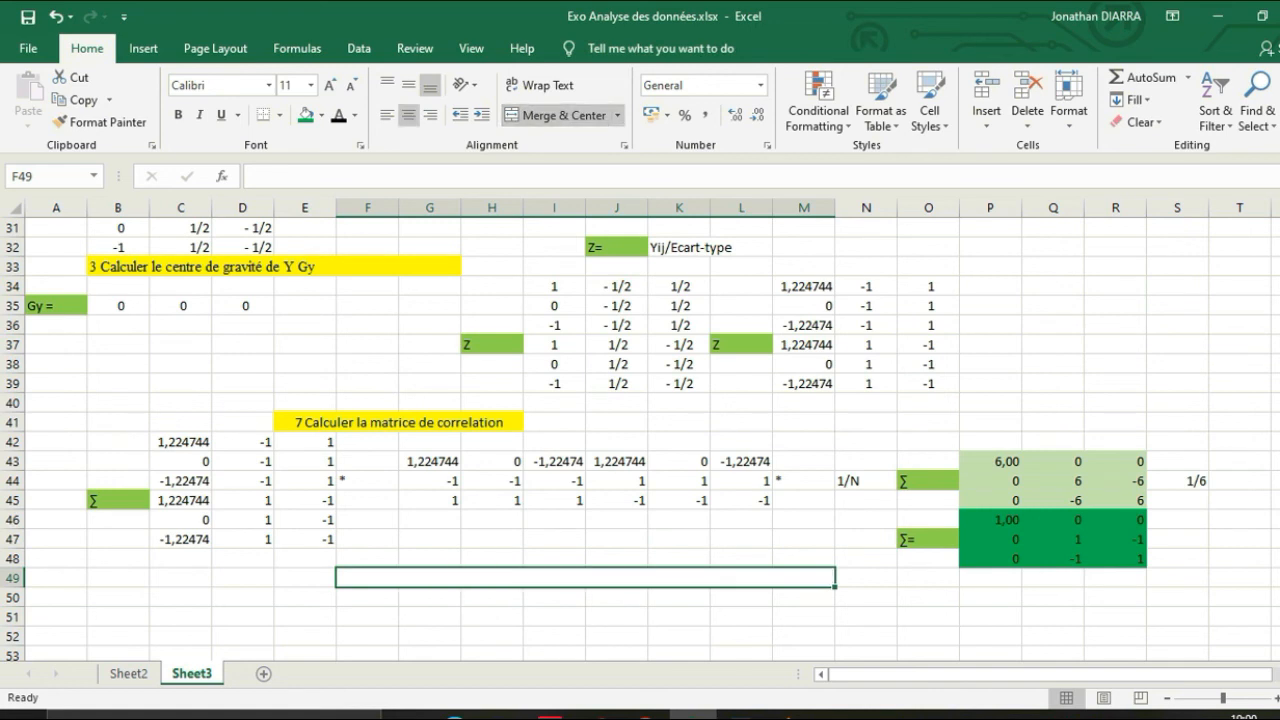
- Write "R(X1,X2)=R(X1,X3) sont independantes" in the merged cell F49
double_click(586, 577)
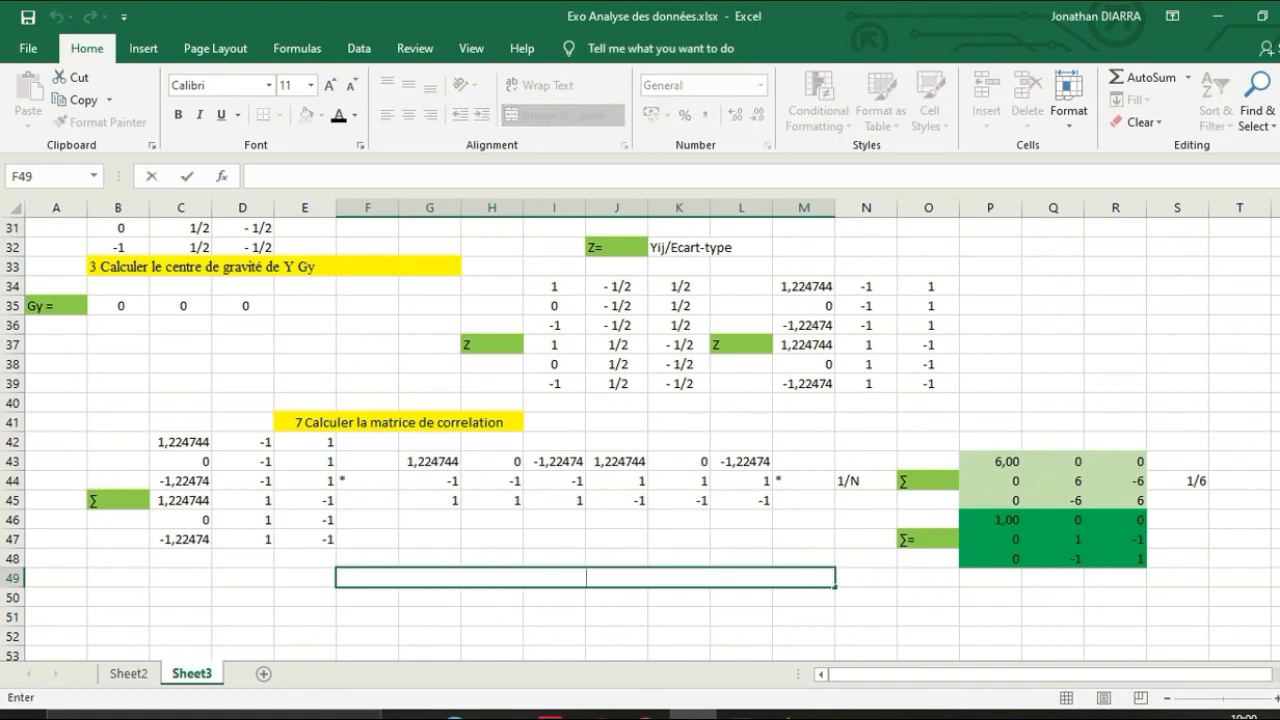
type("R(X1,X2")
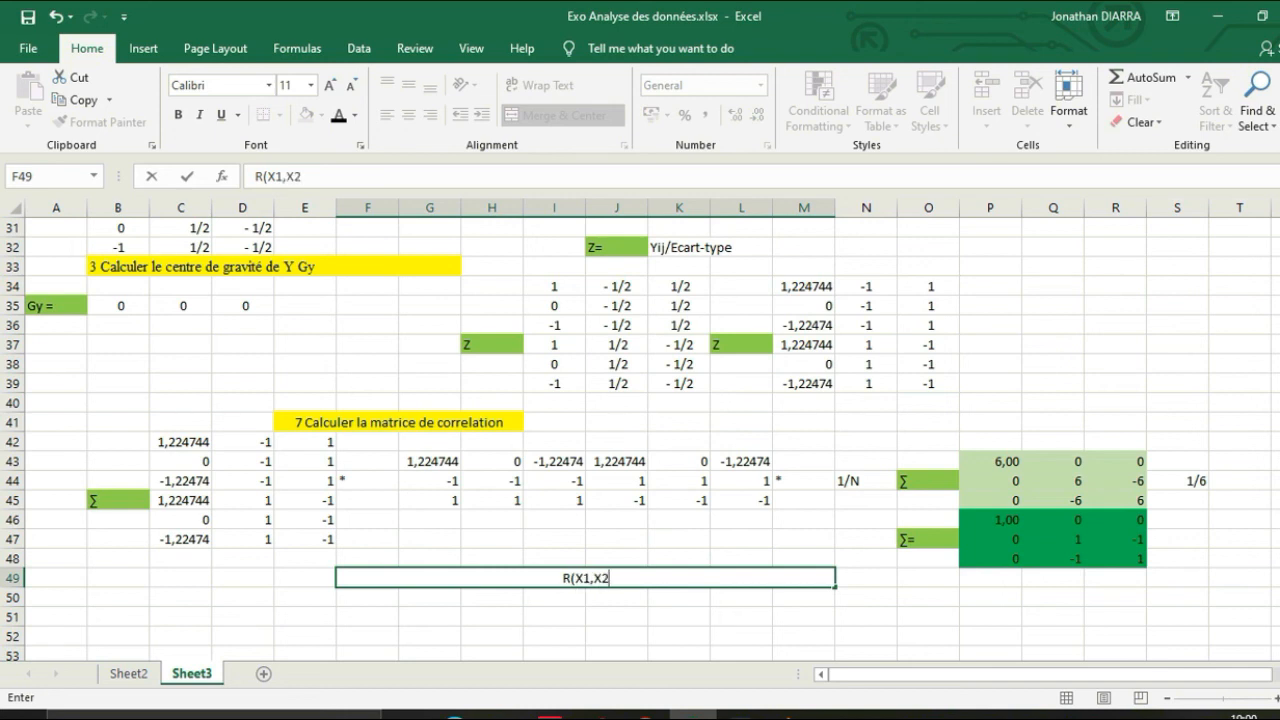
type(")=R(X")
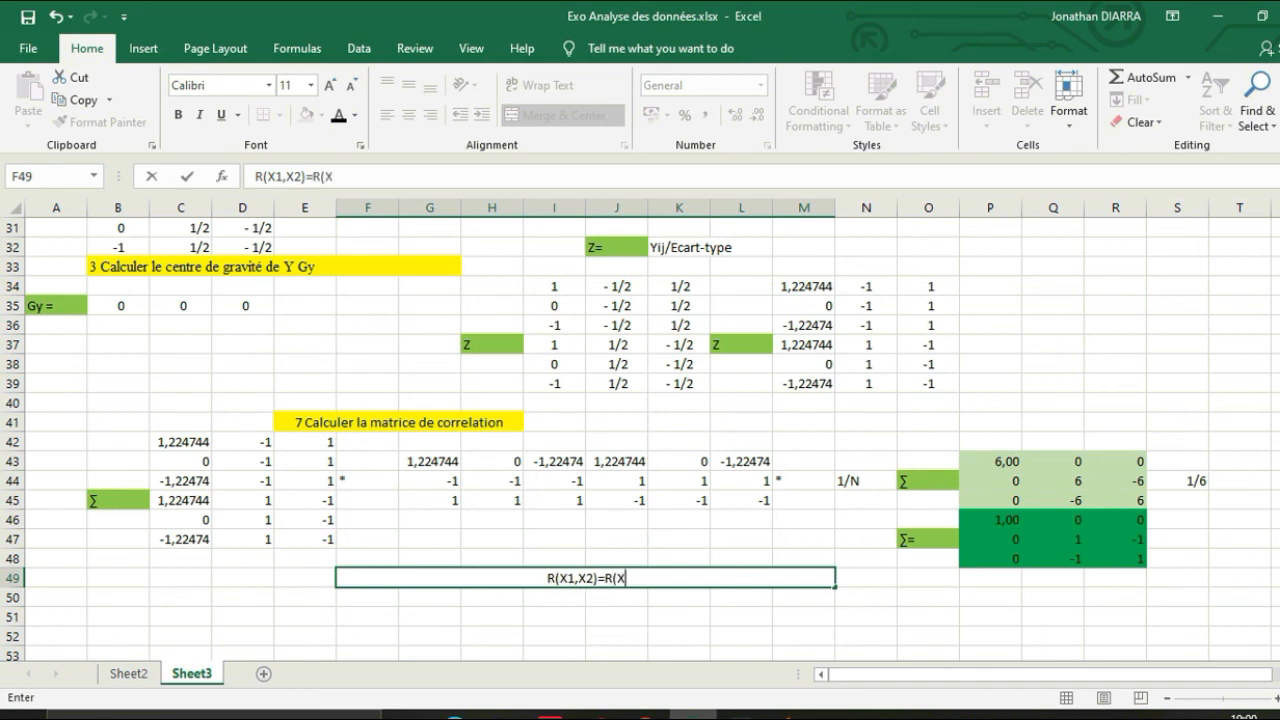
type("1,")
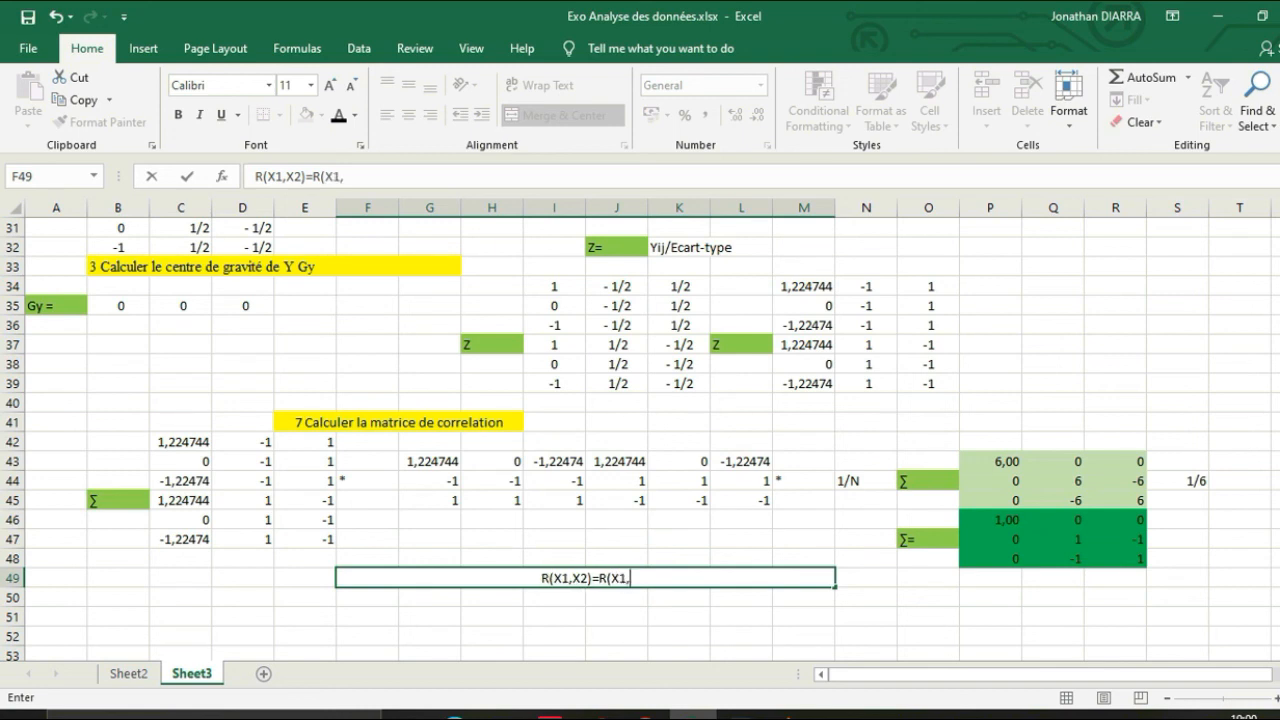
type("X3")
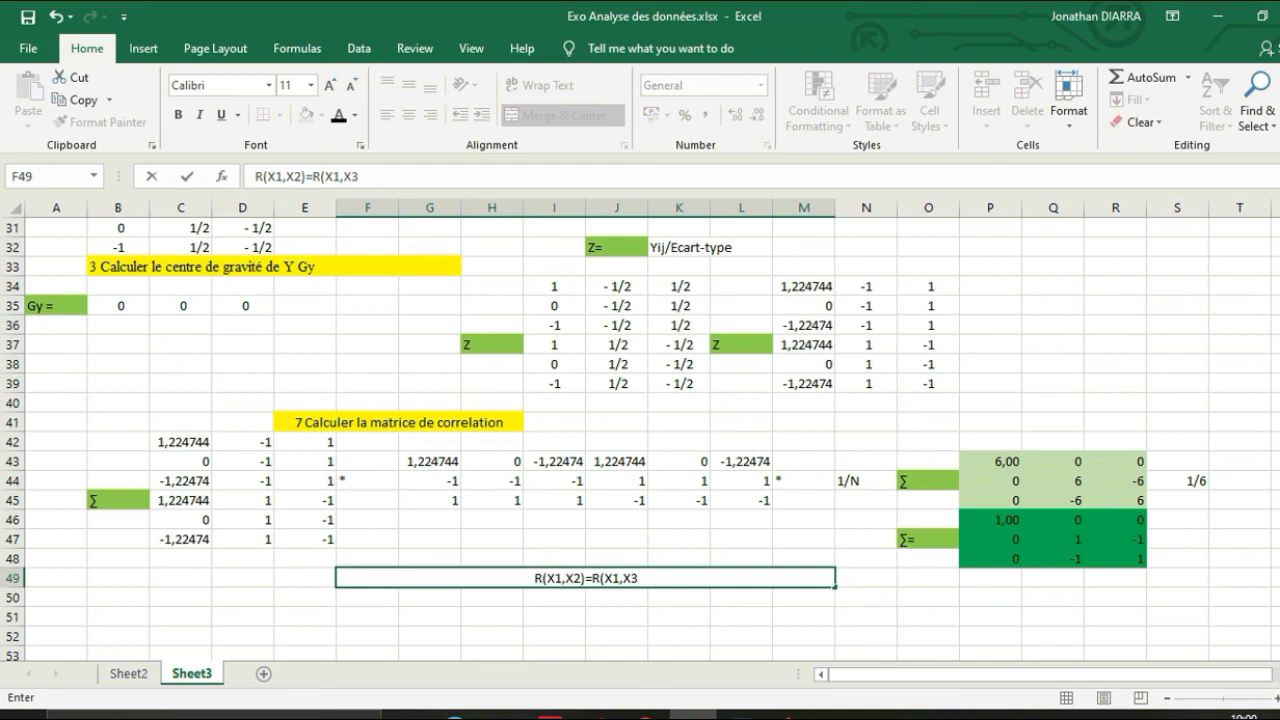
type(") son")
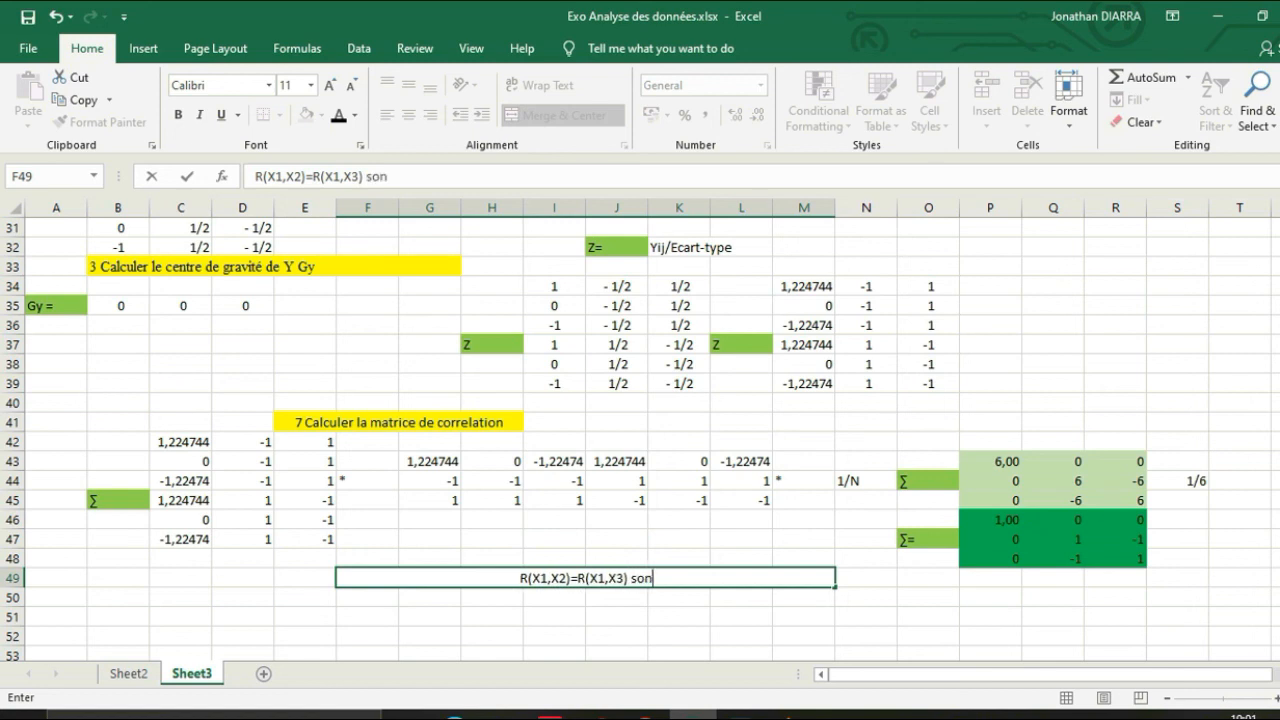
type("t i")
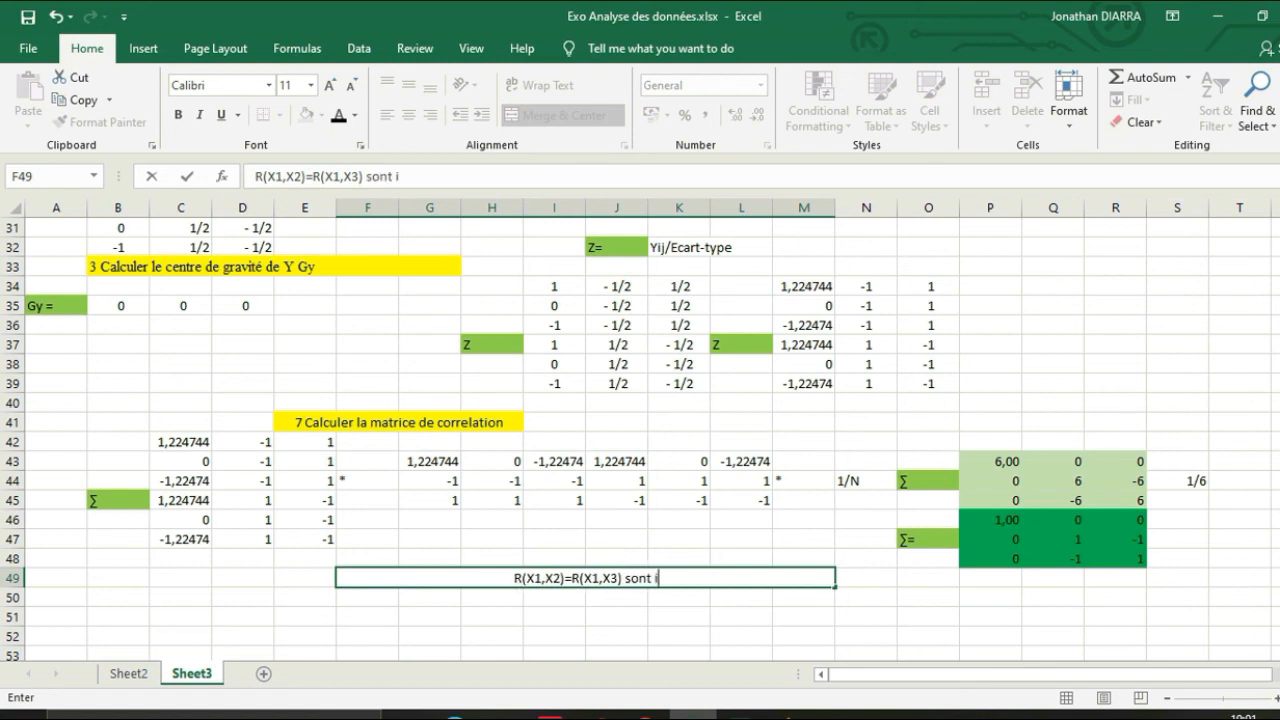
type("ndependan")
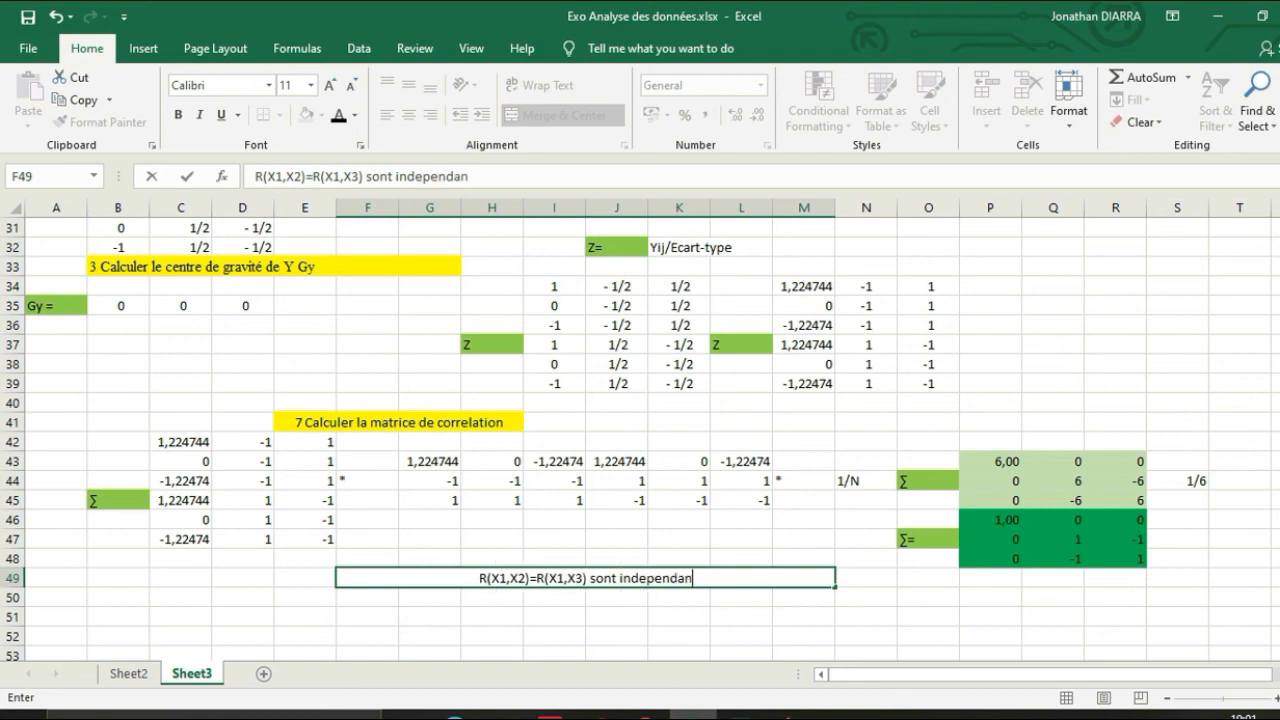
type("tes")
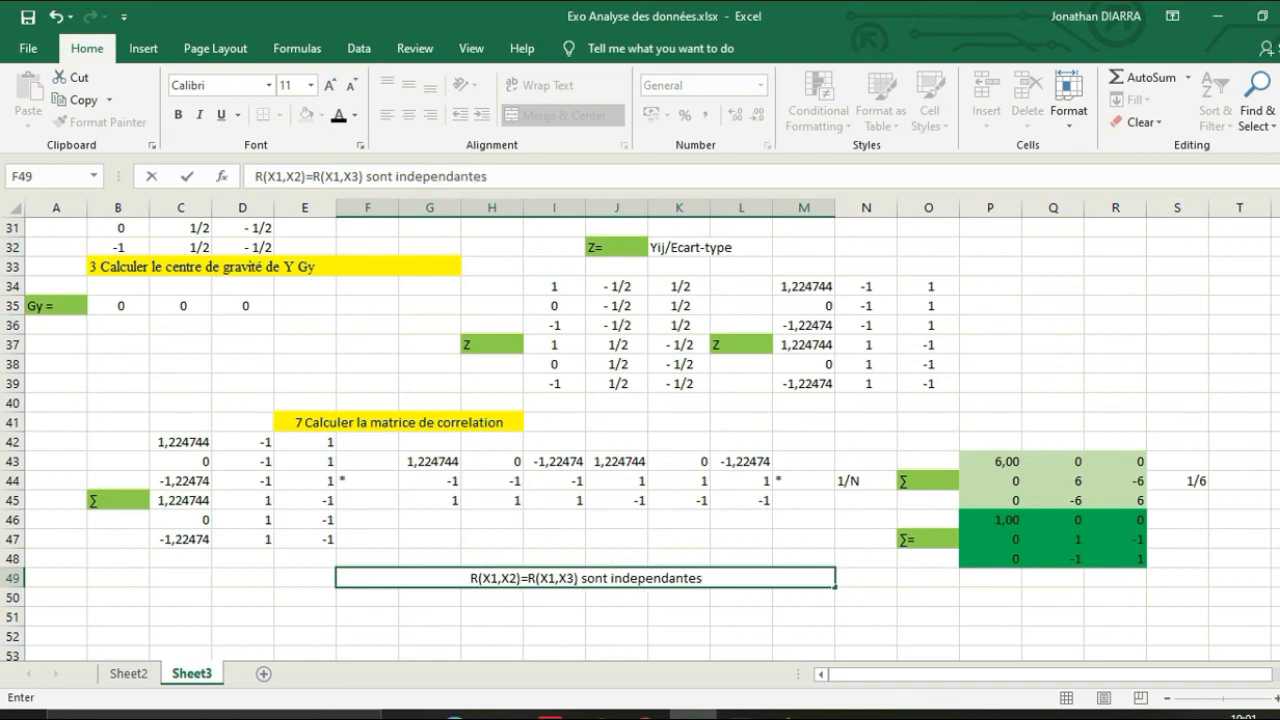
- Insert the prefix "Intrepretation : " at the start of the text in F49
left_click(470, 578)
type("I")
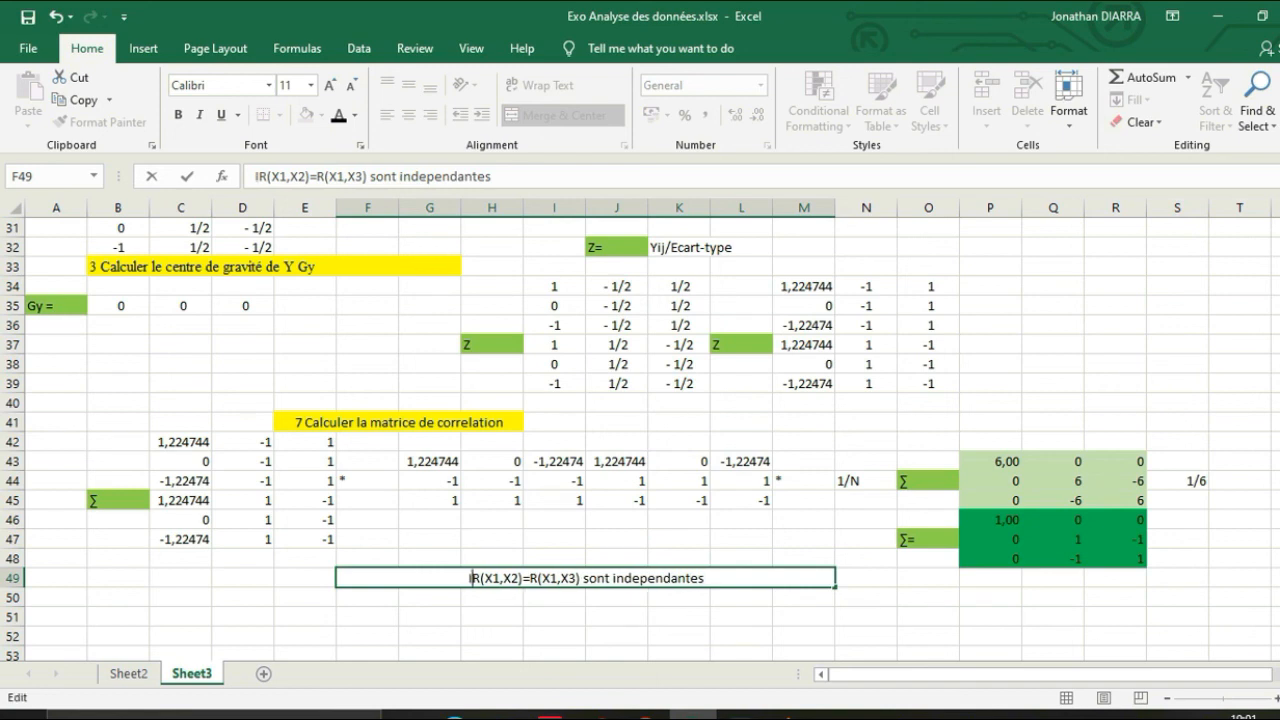
type("ntre")
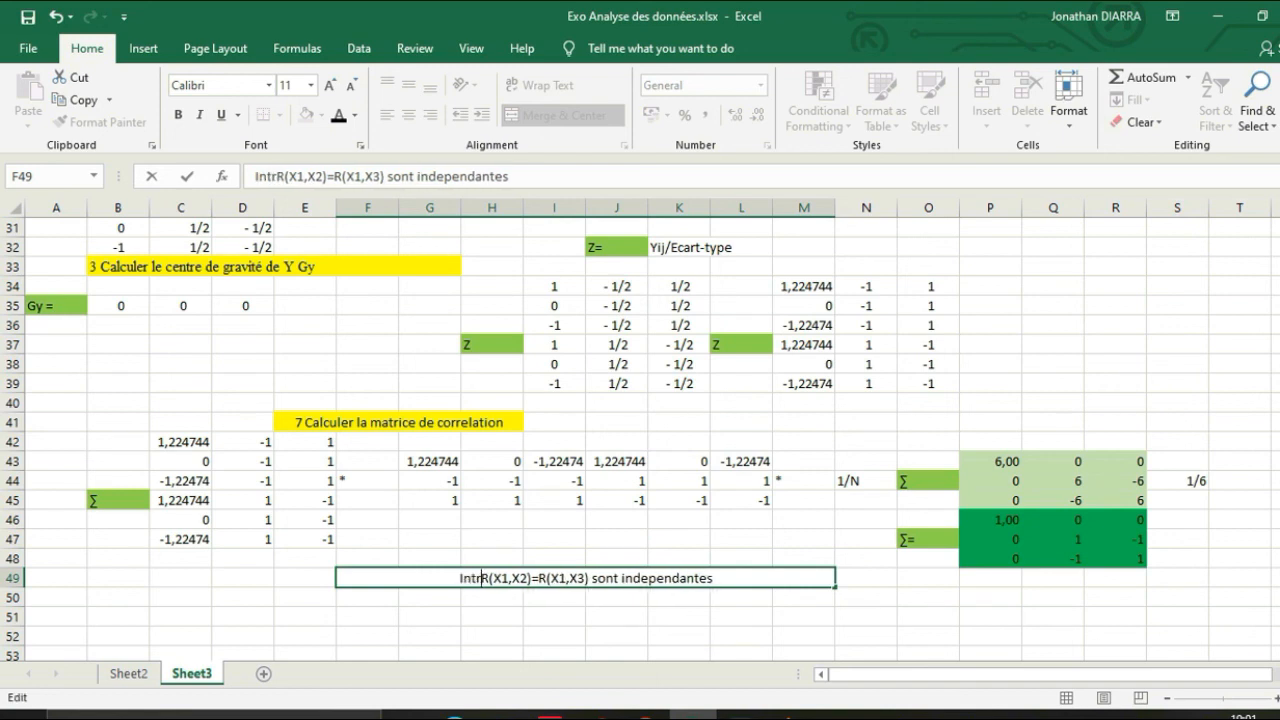
type("pretatio")
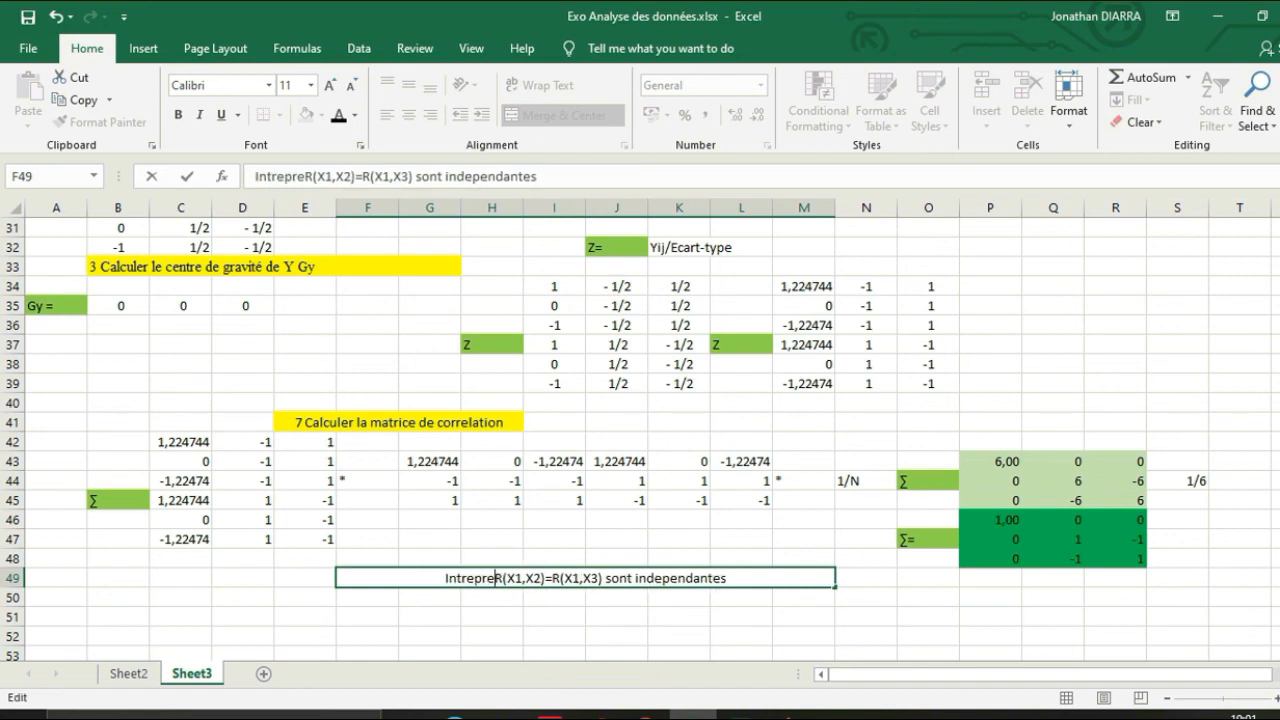
type("n :")
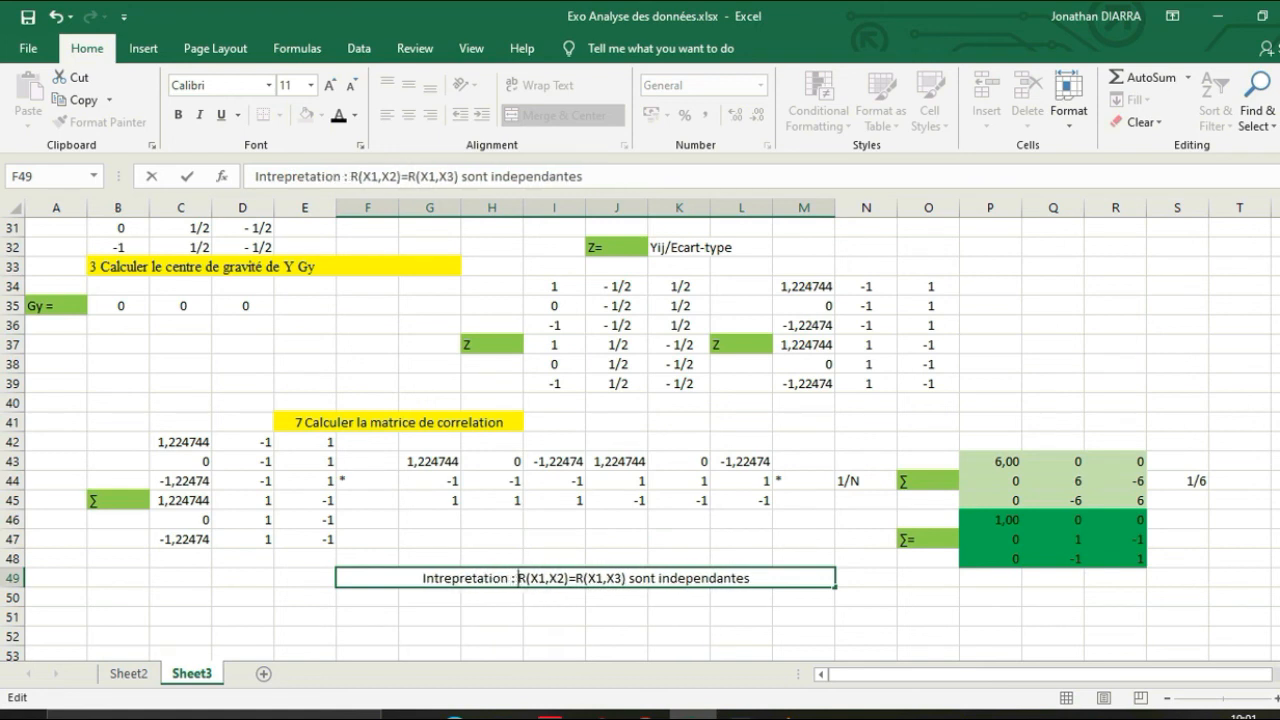
- Make the prefix "Intrepretation :" in F49 red and bold, and finish editing the cell
key("shift+Left")
key("shift+Left")
key("shift+Left")
key("shift+Left")
key("shift+Left")
key("shift+Left")
key("shift+Left")
key("shift+Left")
key("shift+Left")
key("shift+Left")
key("shift+Left")
key("shift+Left")
key("shift+Left")
key("shift+Left")
key("shift+Left")
key("shift+Left")
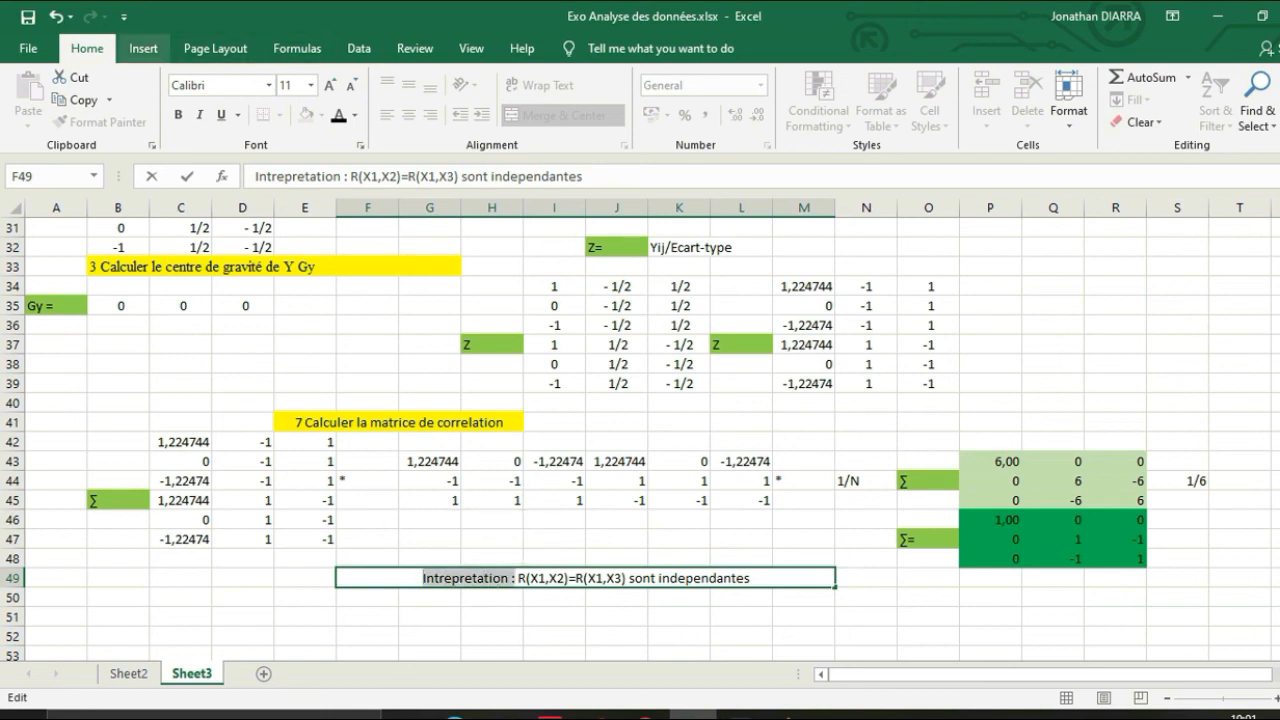
left_click(143, 48)
left_click(87, 48)
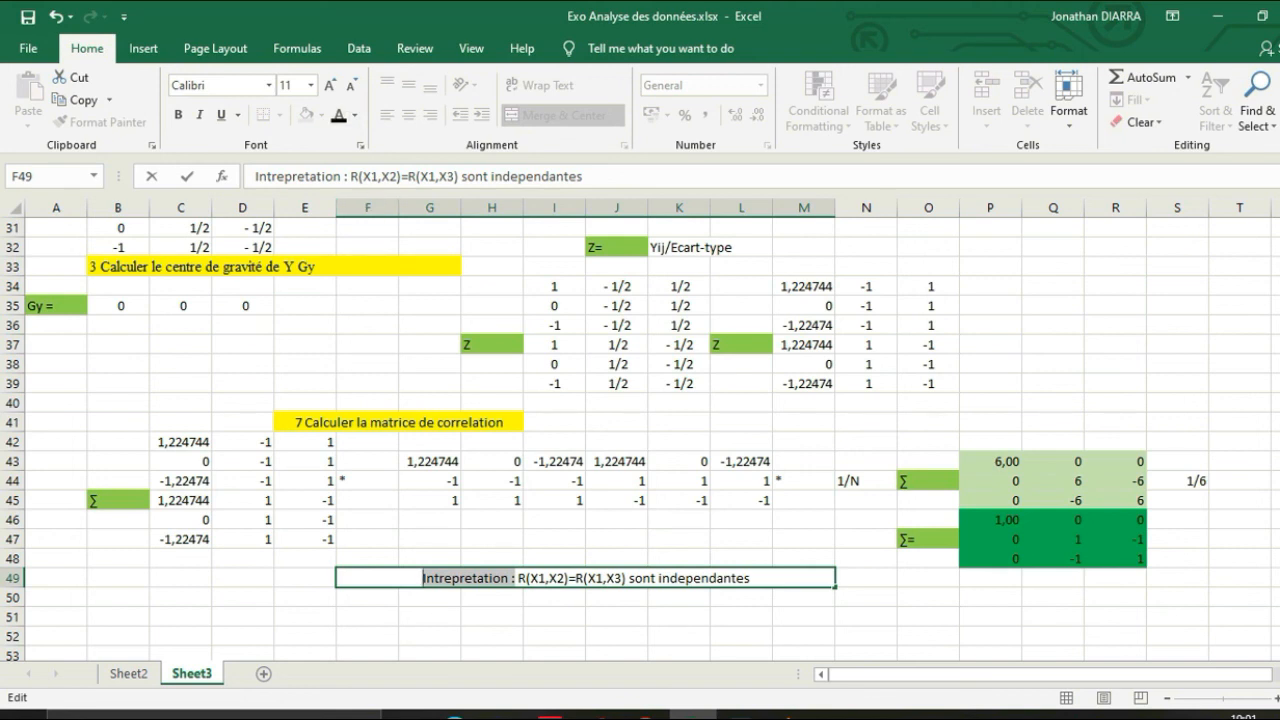
left_click(354, 115)
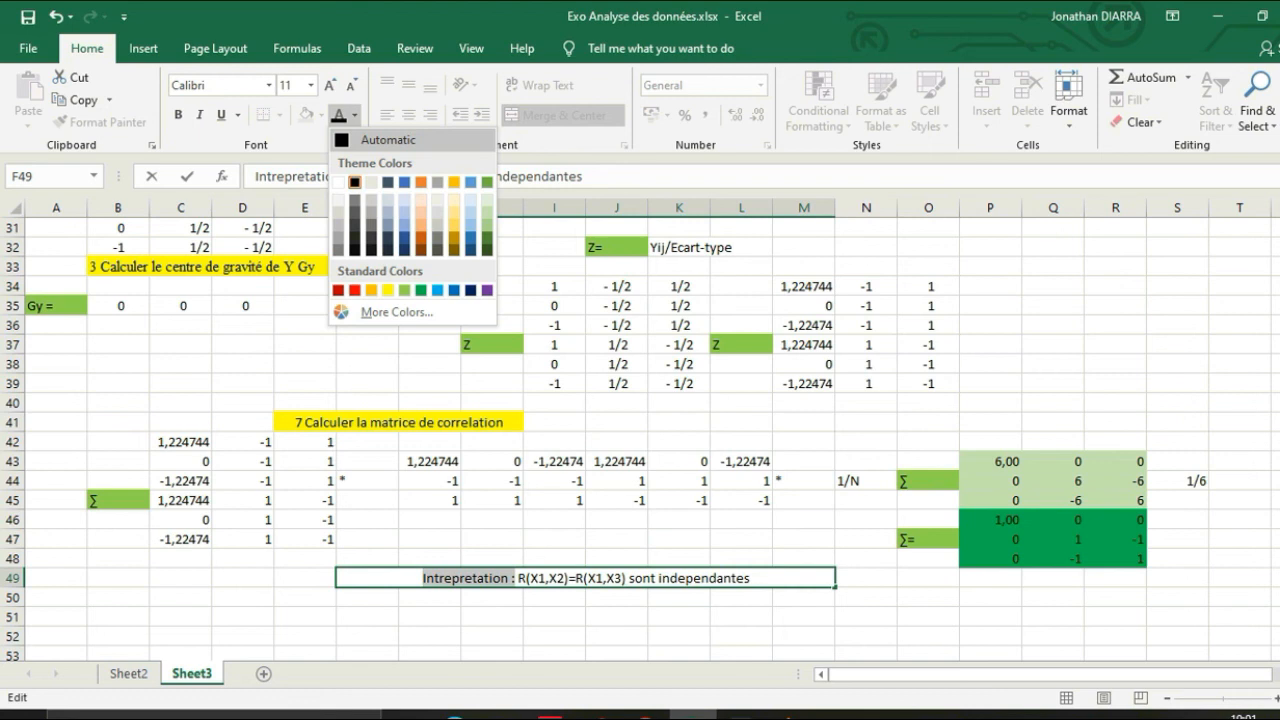
left_click(354, 290)
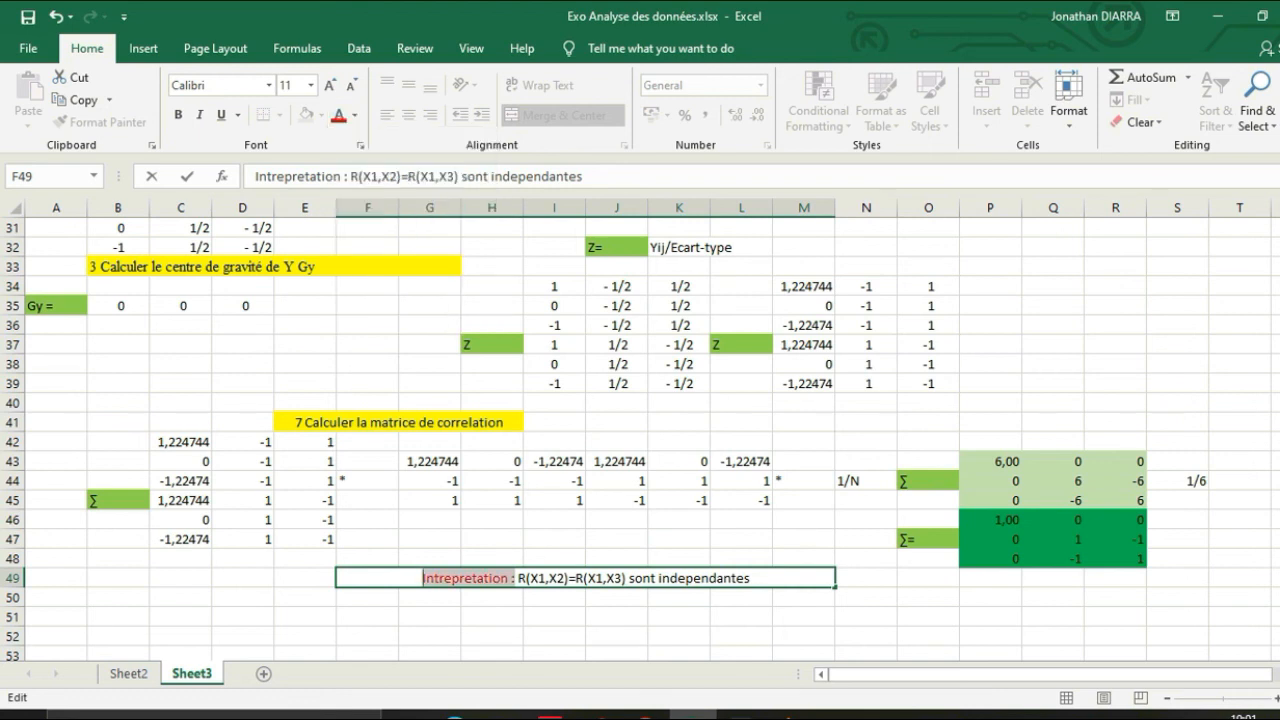
left_click(178, 115)
left_click(658, 578)
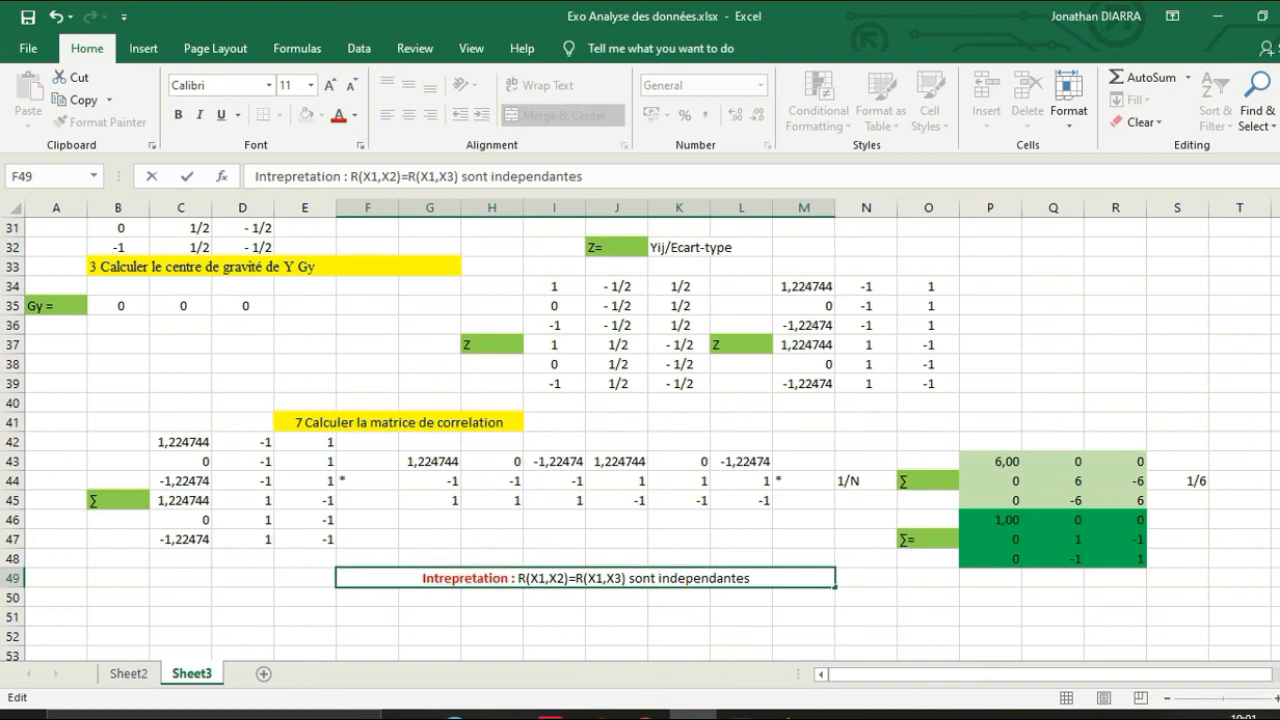
left_click(866, 520)
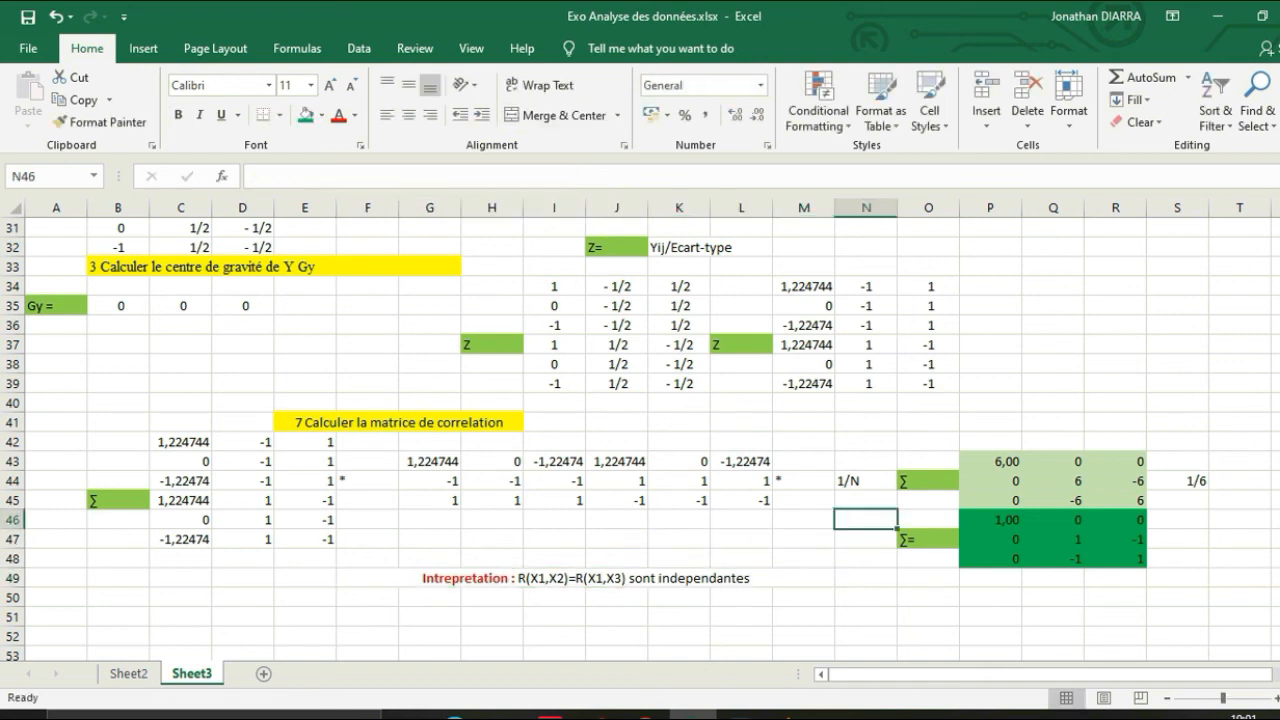
- Return to the start of the exercise and select the question 4 heading in I11
scroll(640, 440, "up", 9)
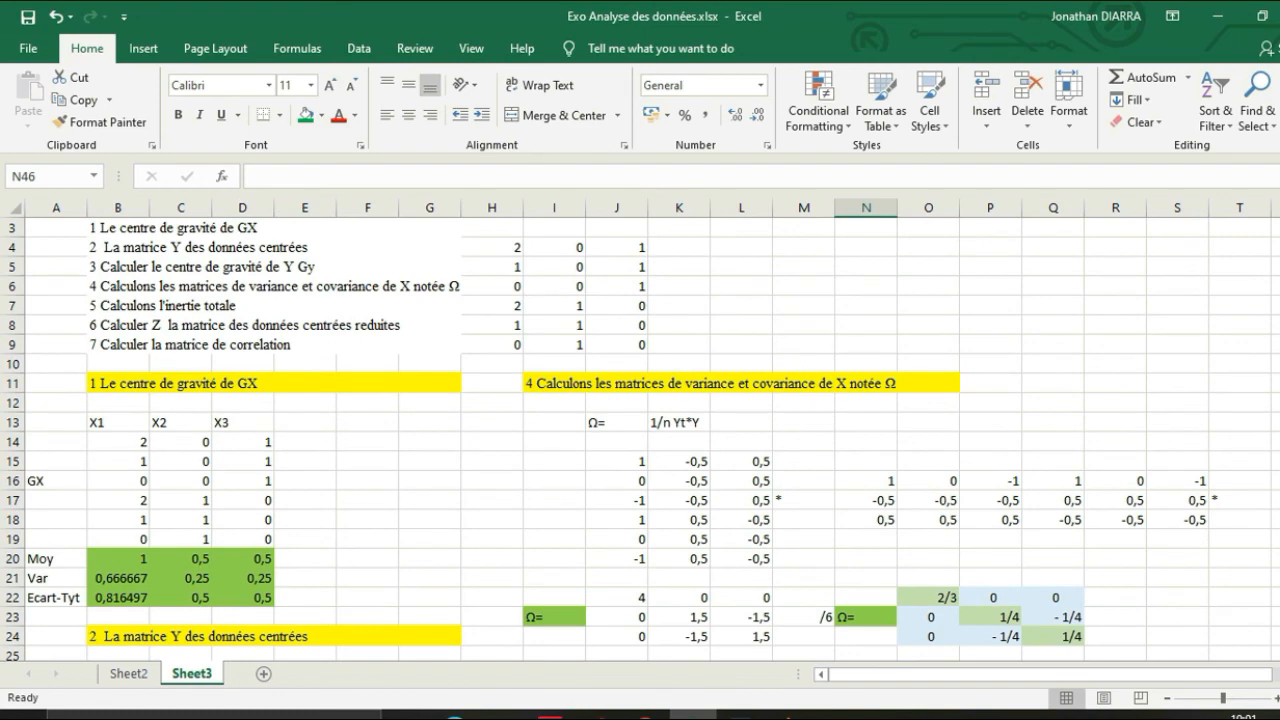
scroll(640, 440, "up", 1)
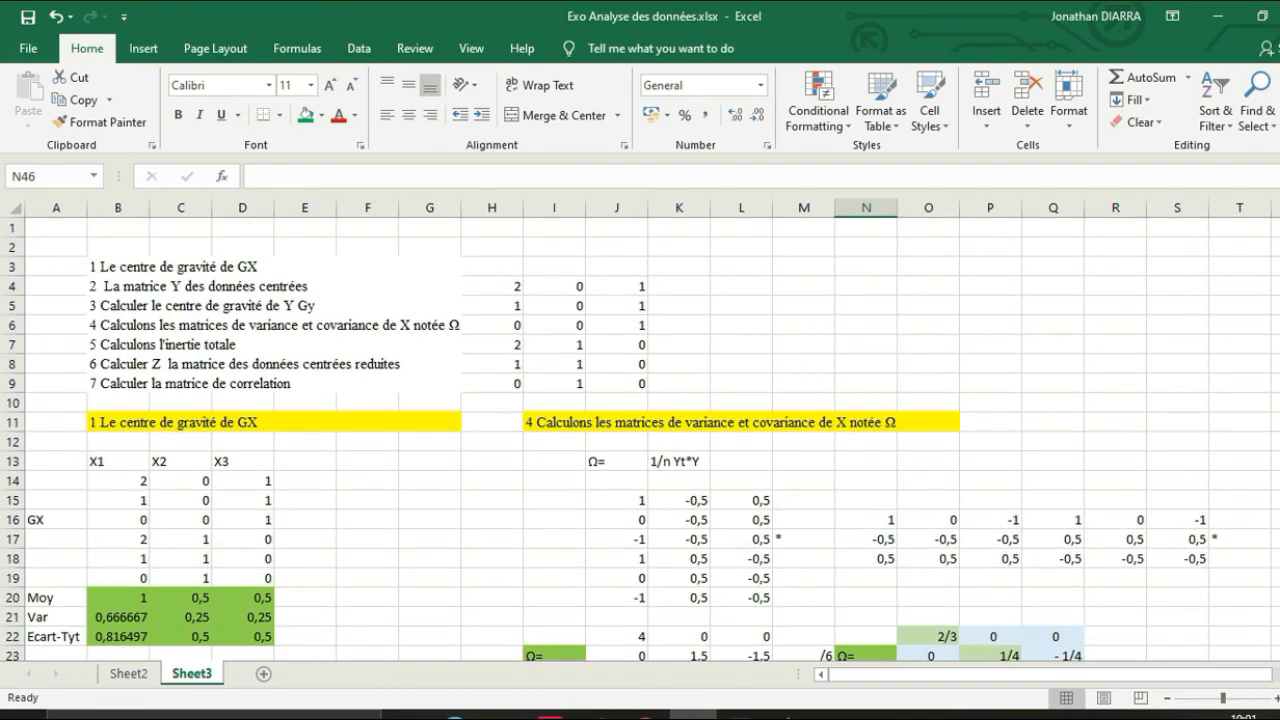
left_click(742, 424)
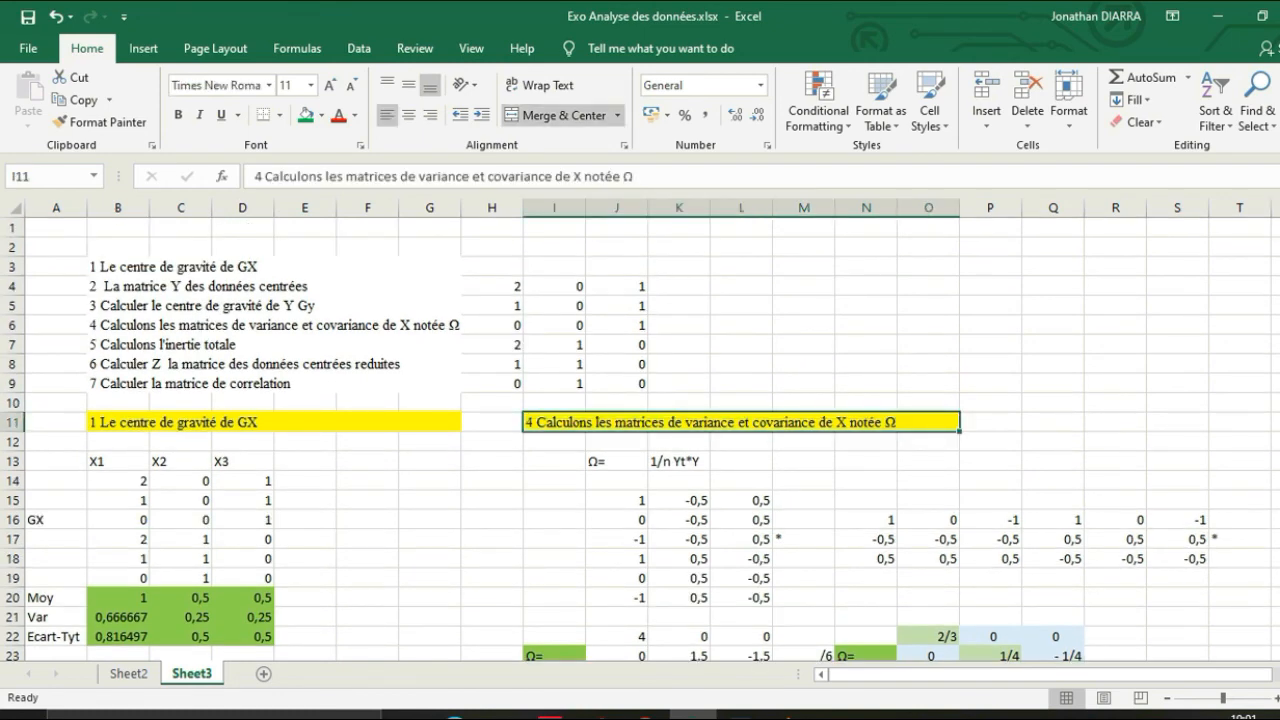